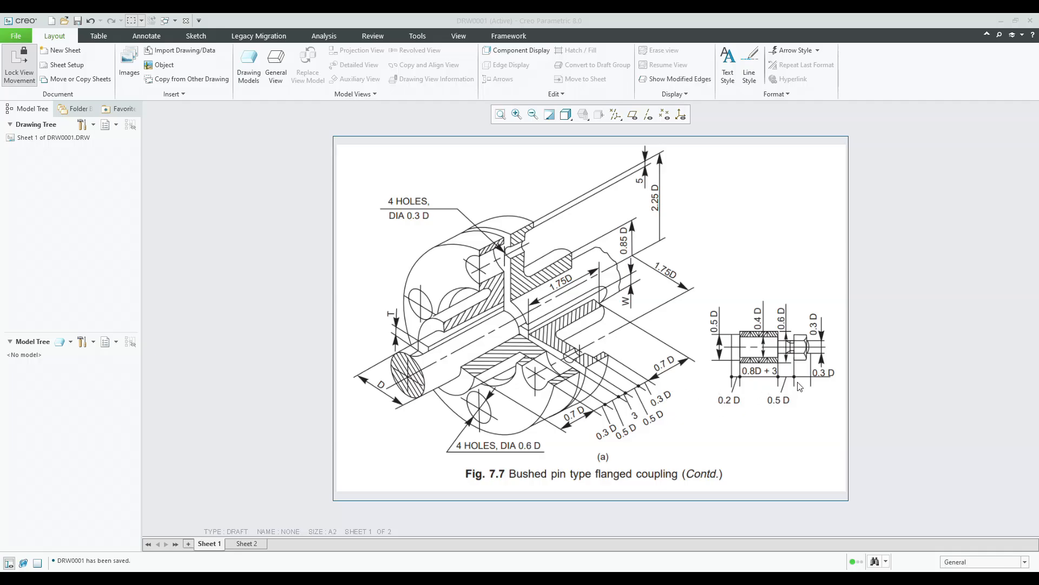
Look through both sheets of the reference drawing of the bushed pin type flanged coupling.
left_click(255, 544)
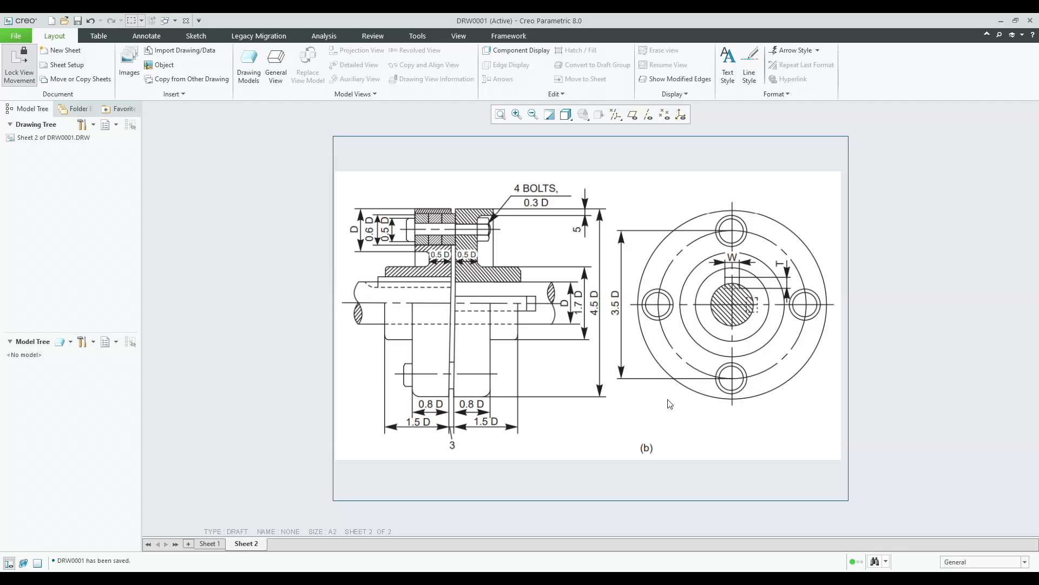
left_click(222, 542)
left_click(239, 544)
Create a new solid part named Male_flange.
left_click(52, 21)
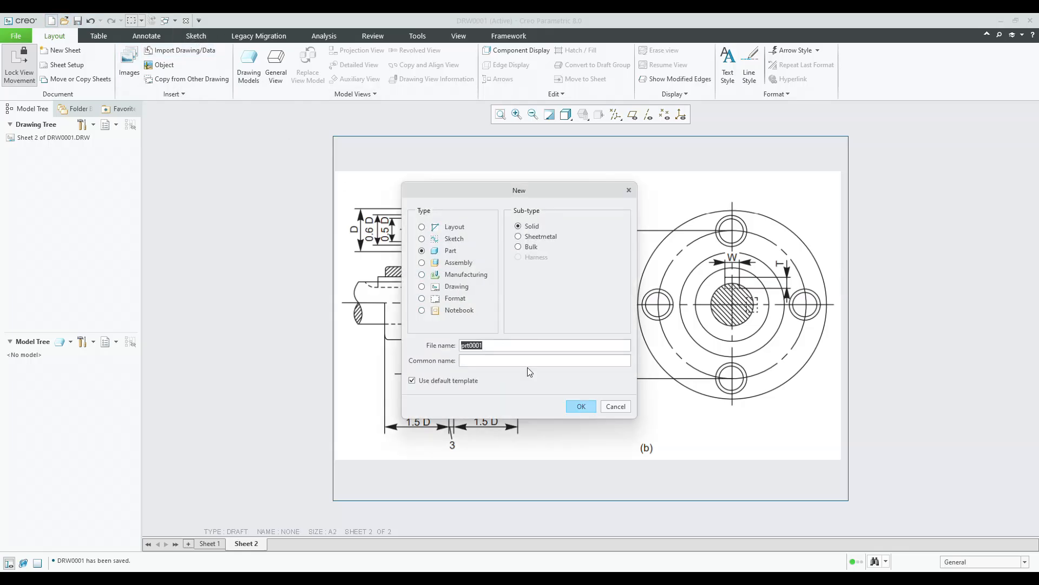
type("Male_flange")
key("Return")
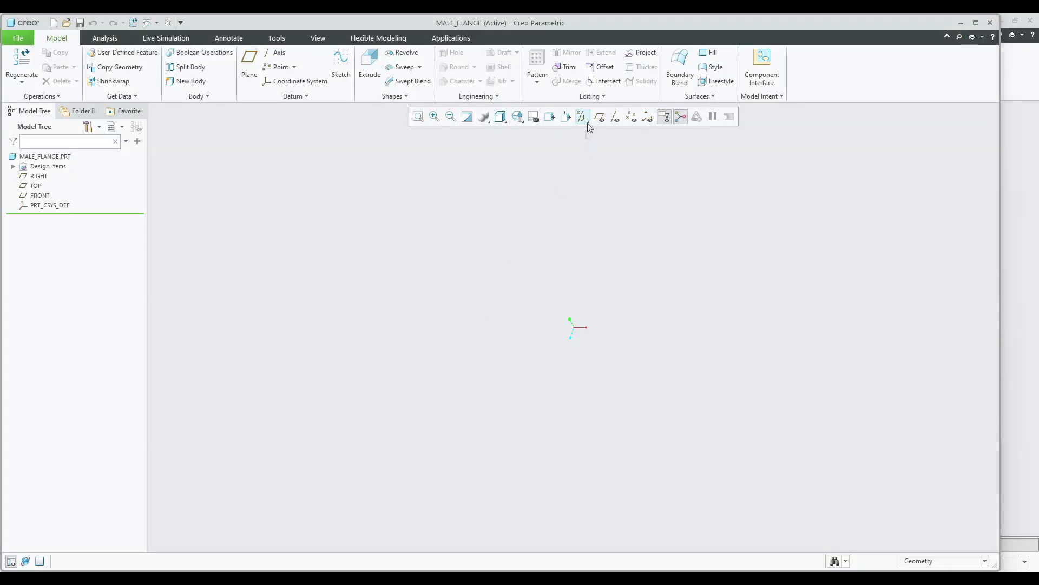
Turn on display of all datum types.
left_click(588, 124)
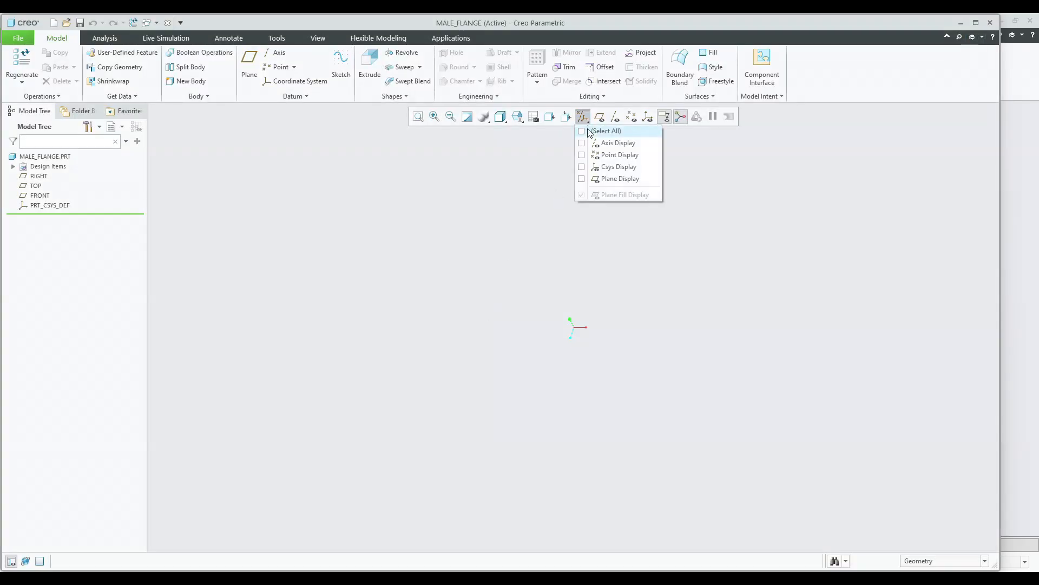
left_click(593, 132)
left_click(438, 169)
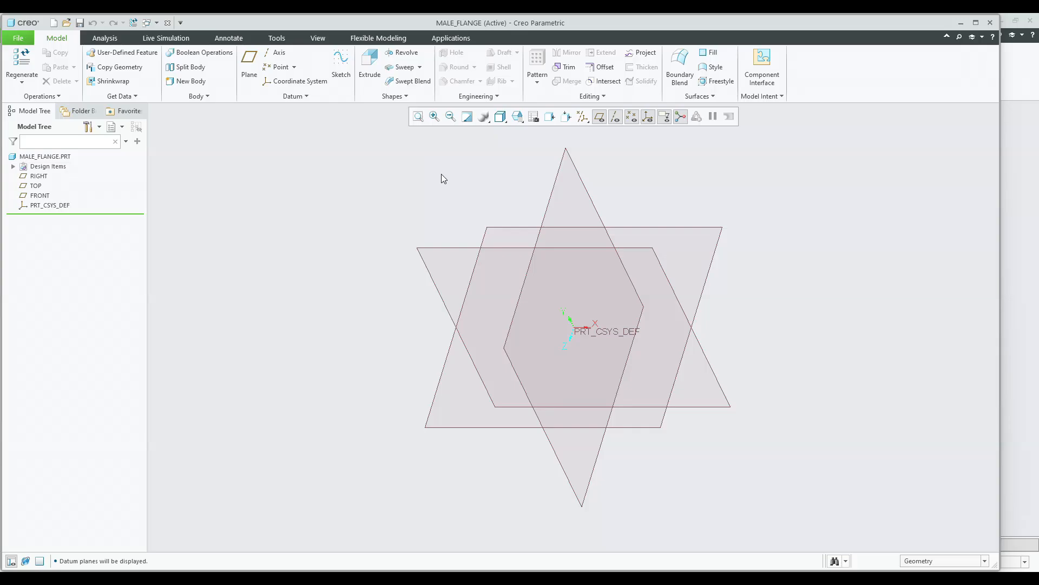
Start a Revolve and open its sketch on the FRONT plane with RIGHT as orientation reference.
left_click(407, 51)
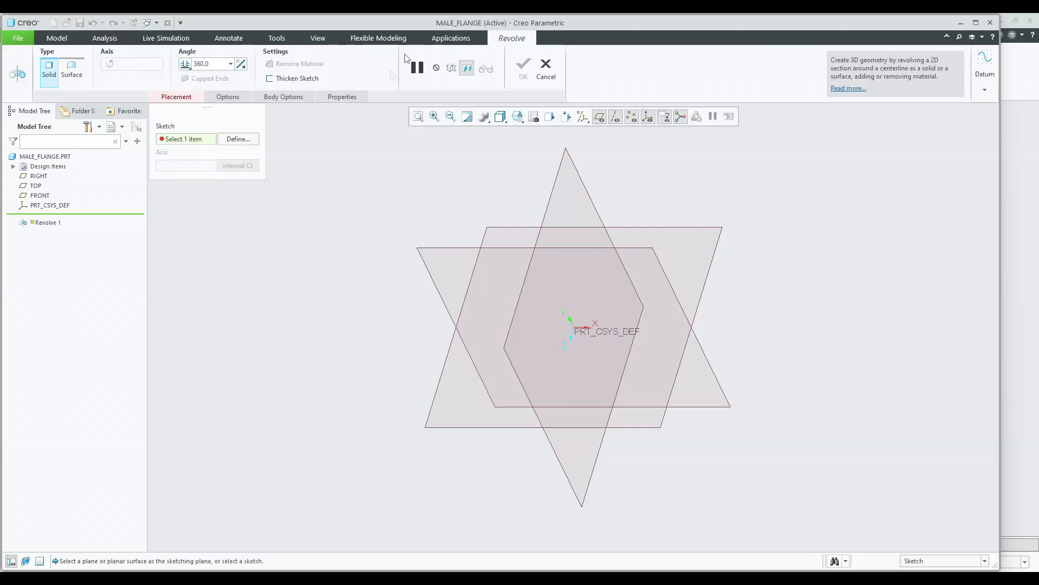
left_click(251, 139)
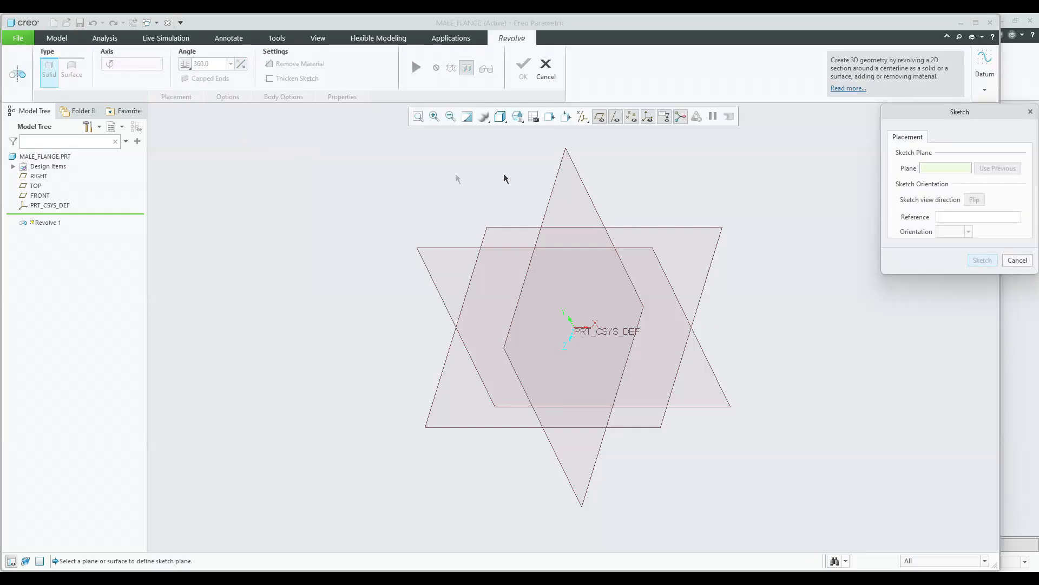
left_click(441, 246)
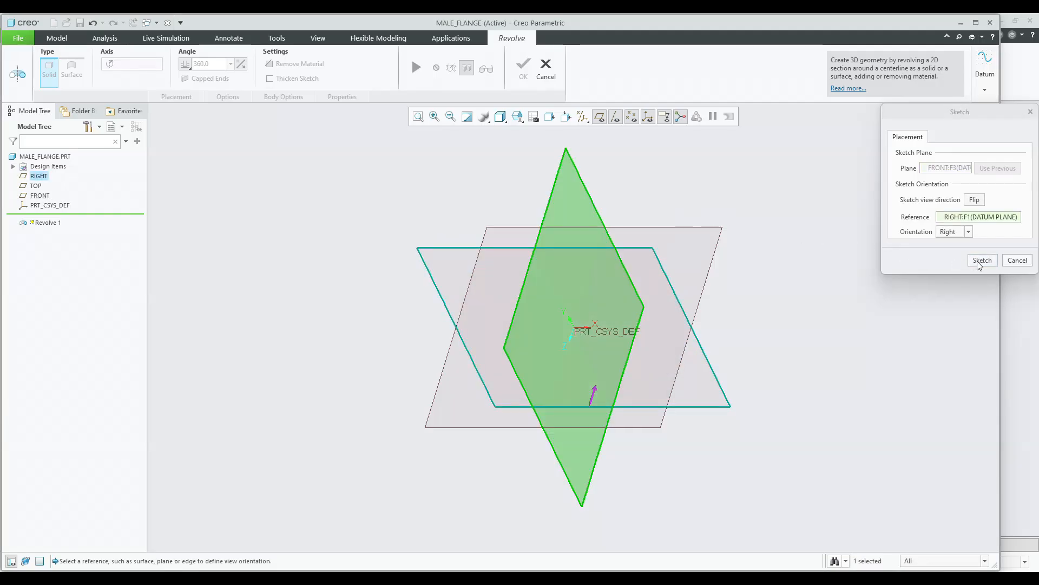
left_click(982, 260)
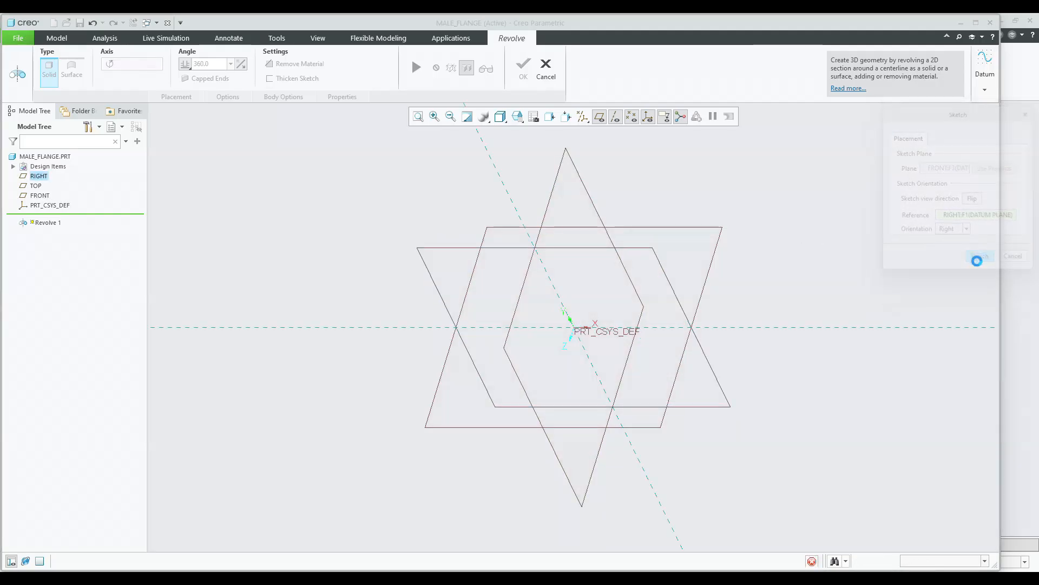
Orient the sketch parallel to the screen and hide the datum plane display.
left_click(976, 22)
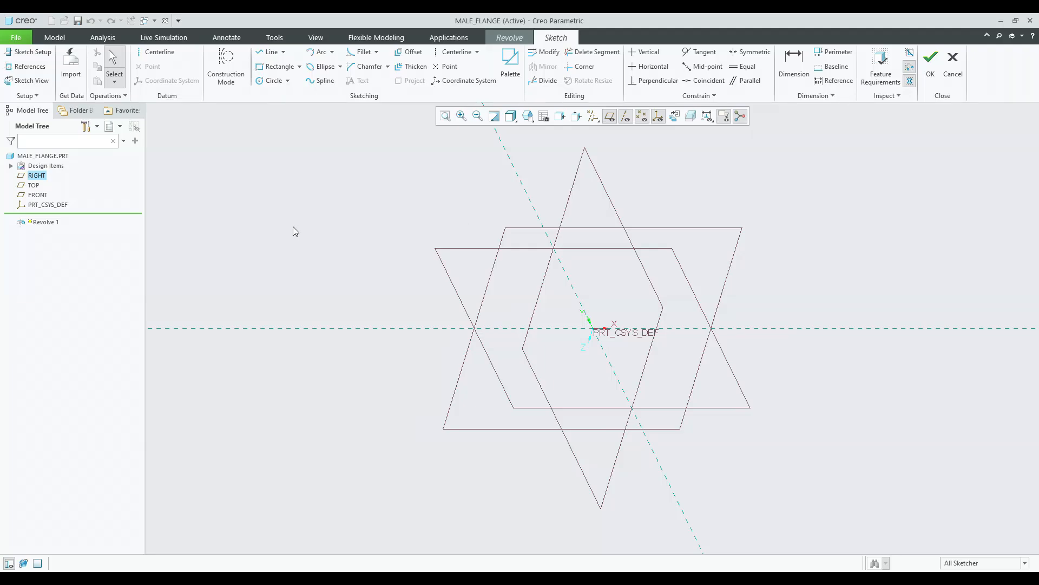
left_click(676, 117)
left_click(592, 119)
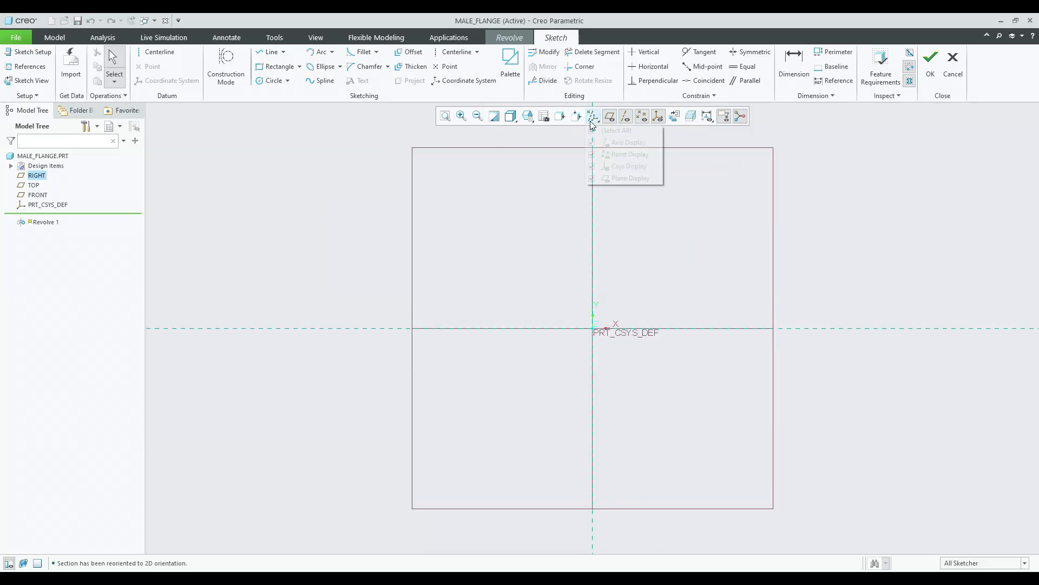
left_click(628, 179)
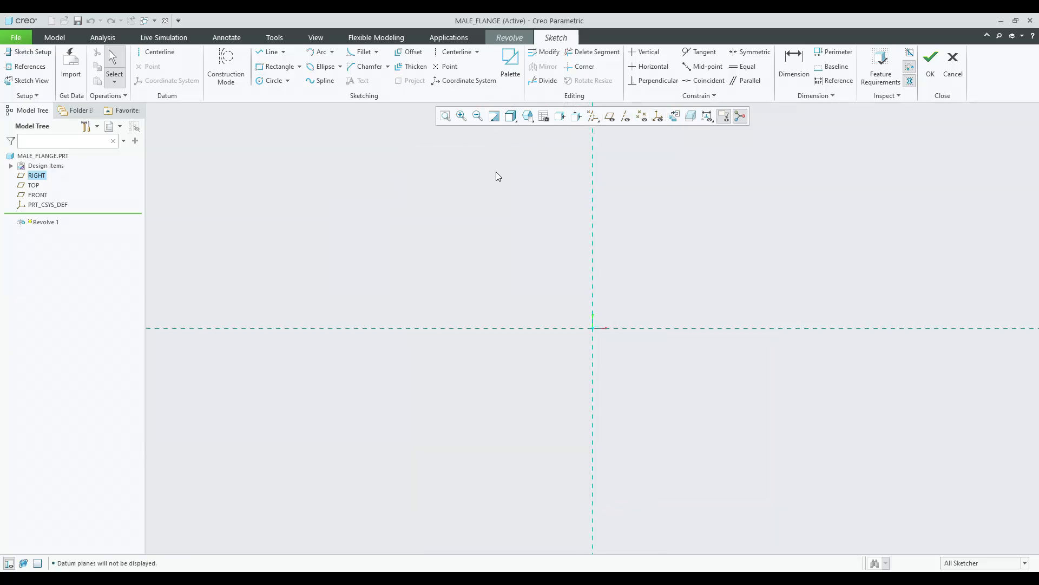
Place a geometry centerline along the horizontal reference as the revolve axis.
left_click(168, 57)
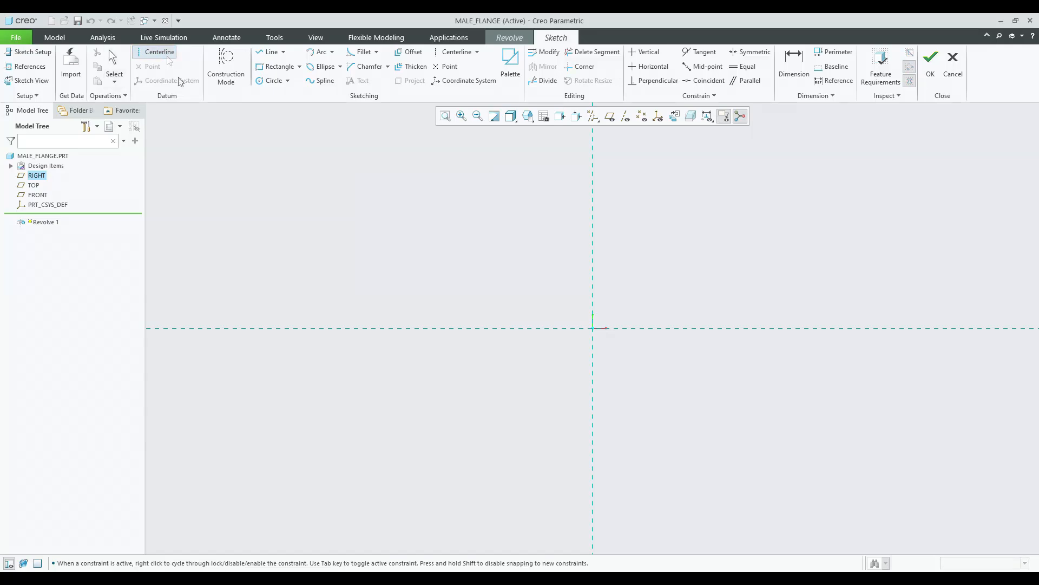
left_click(378, 328)
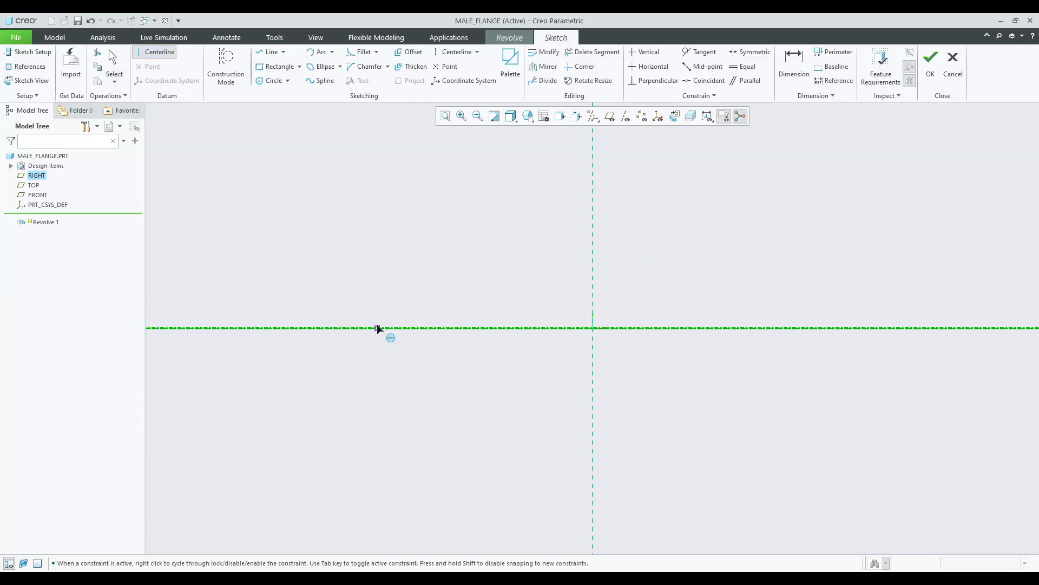
middle_click(383, 285)
Sketch a vertical construction centerline along the vertical reference.
left_click(454, 52)
left_click(592, 179)
left_click(592, 210)
middle_click(559, 211)
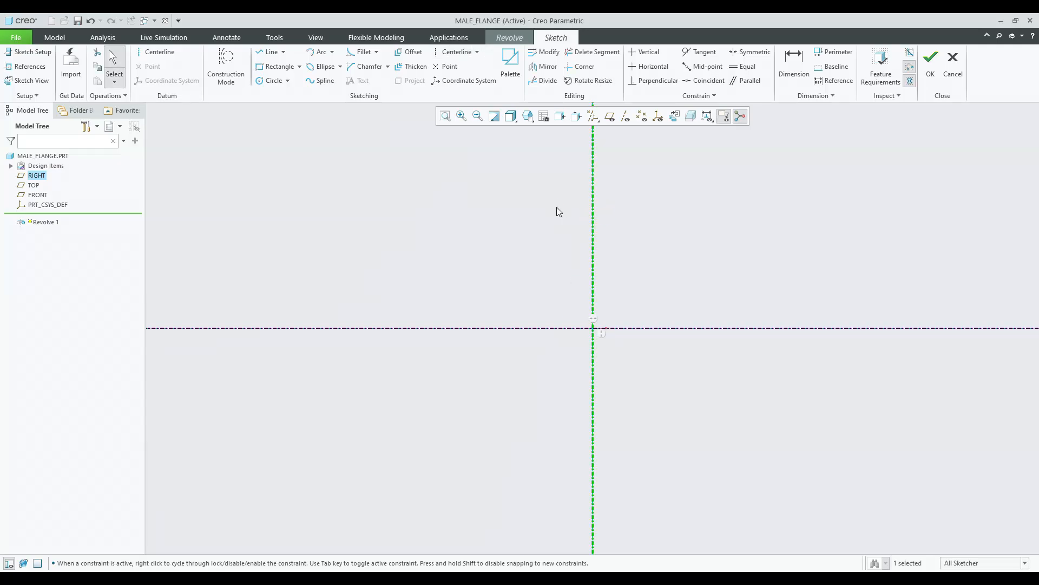
left_click(559, 211)
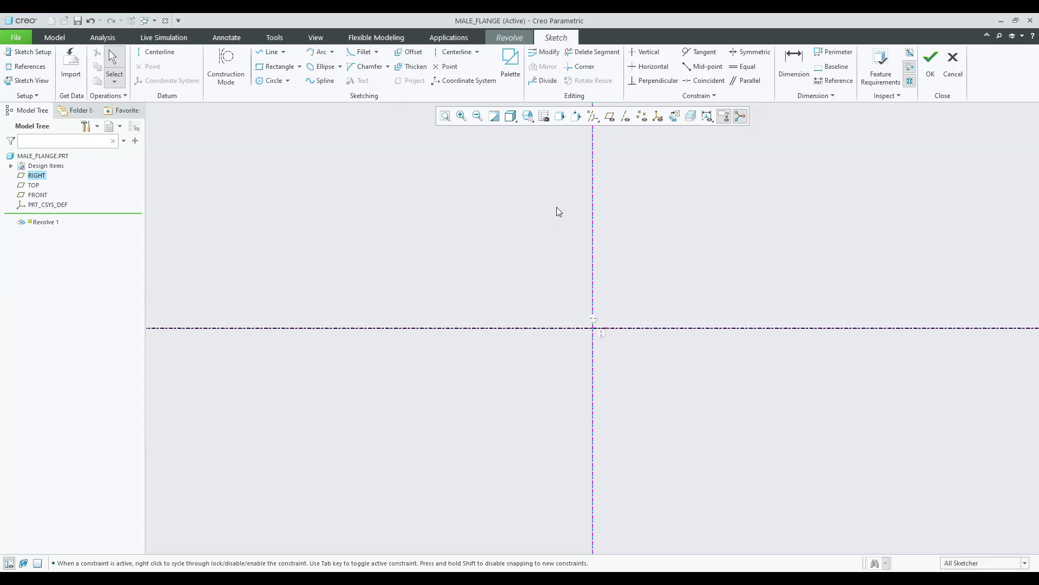
Draw a closed stepped profile with lines above the axis, about 216 wide, touching the vertical centerline.
left_click(273, 53)
left_click(490, 179)
left_click(593, 179)
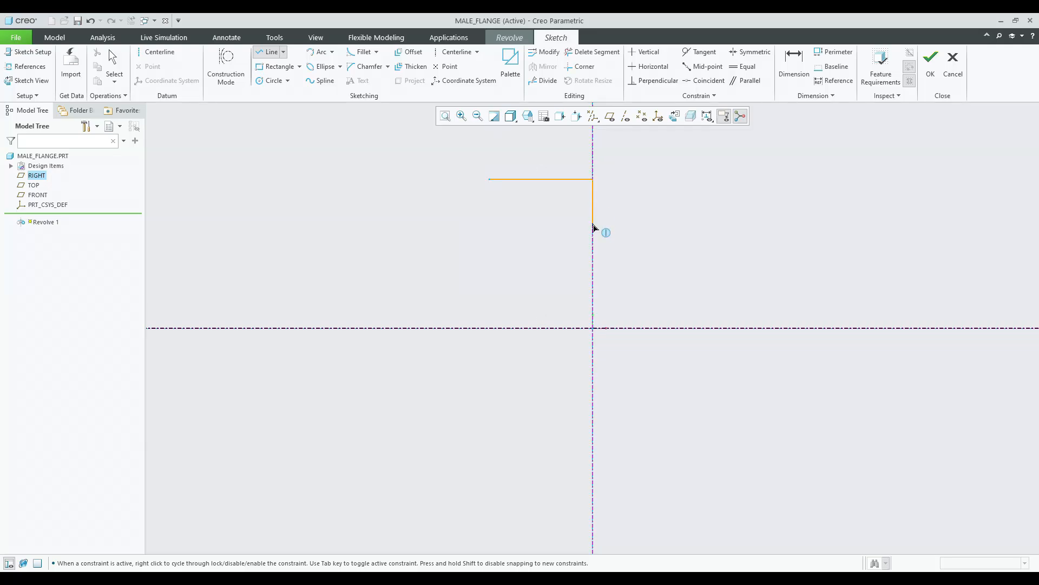
left_click(593, 302)
left_click(440, 302)
left_click(439, 269)
left_click(526, 269)
left_click(526, 237)
left_click(494, 238)
left_click(489, 179)
middle_click(474, 195)
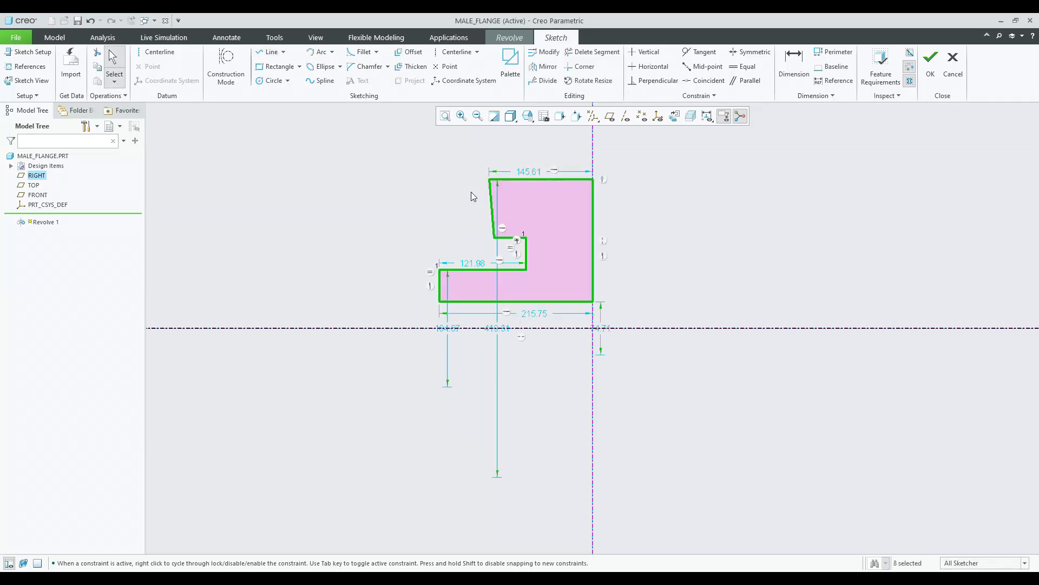
Constrain the profile's slanted upper-left edge to be vertical.
left_click(517, 243)
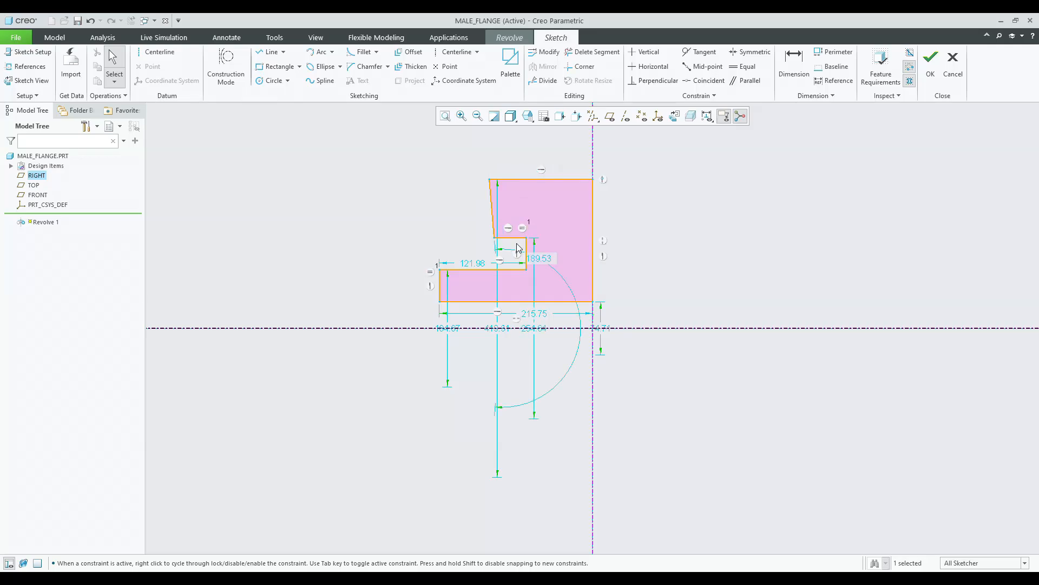
left_click(644, 52)
left_click(492, 203)
middle_click(434, 211)
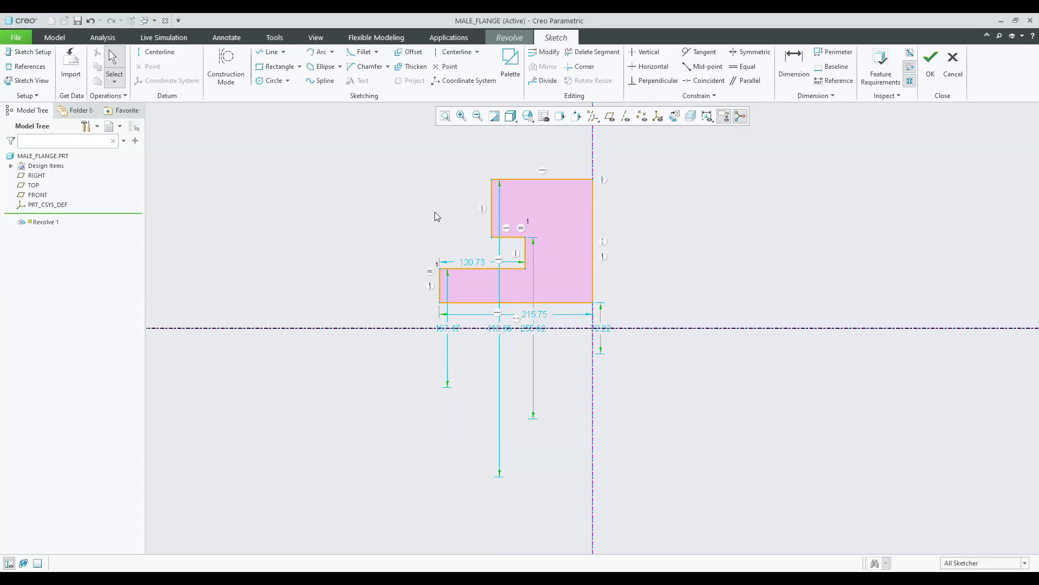
Delete the equal-length constraint between the two short profile edges.
left_click_drag(473, 262, 462, 170)
left_click(507, 228)
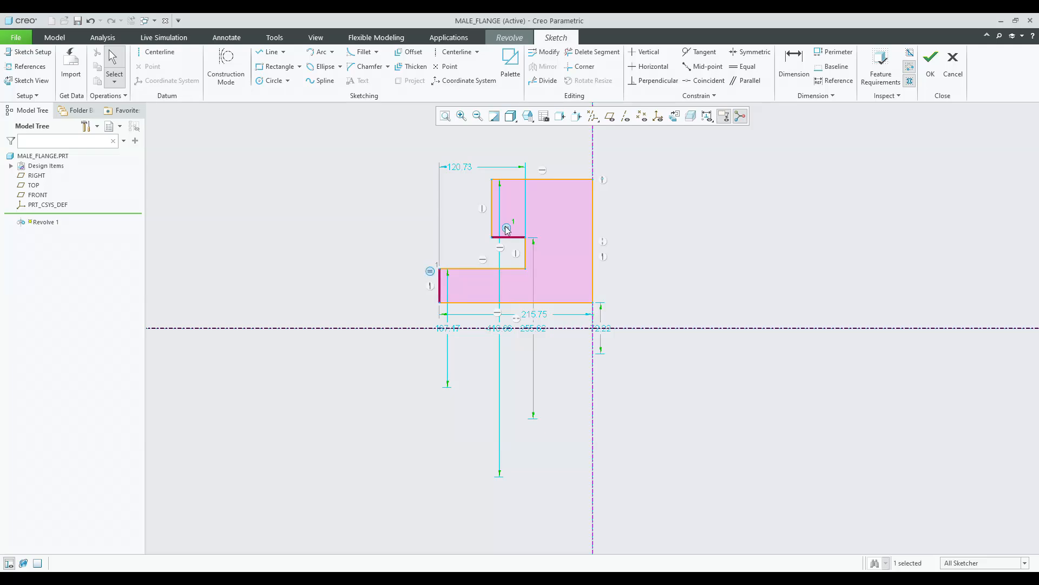
key("Delete")
Move the profile's dimensions clear of the sketch geometry.
left_click_drag(449, 330, 368, 311)
left_click_drag(476, 315, 539, 432)
left_click_drag(535, 331, 339, 312)
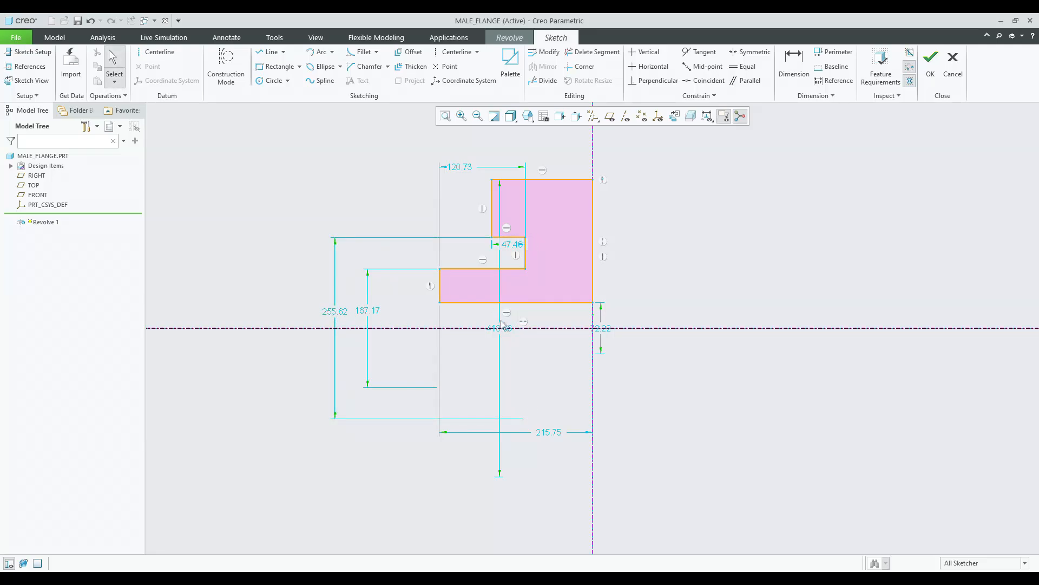
left_click_drag(502, 335, 301, 291)
left_click_drag(600, 330, 672, 389)
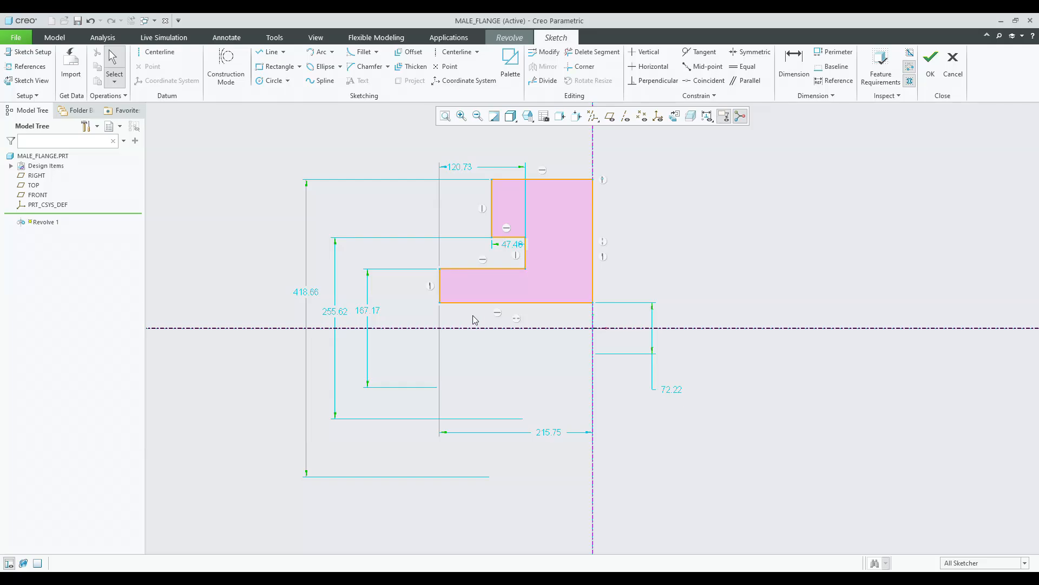
Set the offset between the profile's bottom edge and the axis to 30.
left_click(671, 388)
double_click(672, 387)
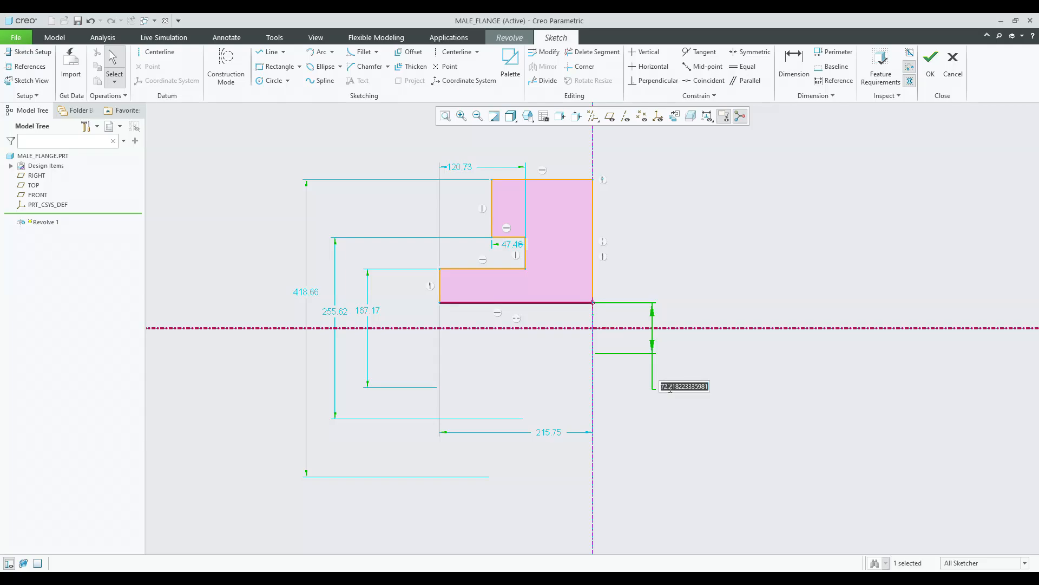
type("30")
key("Return")
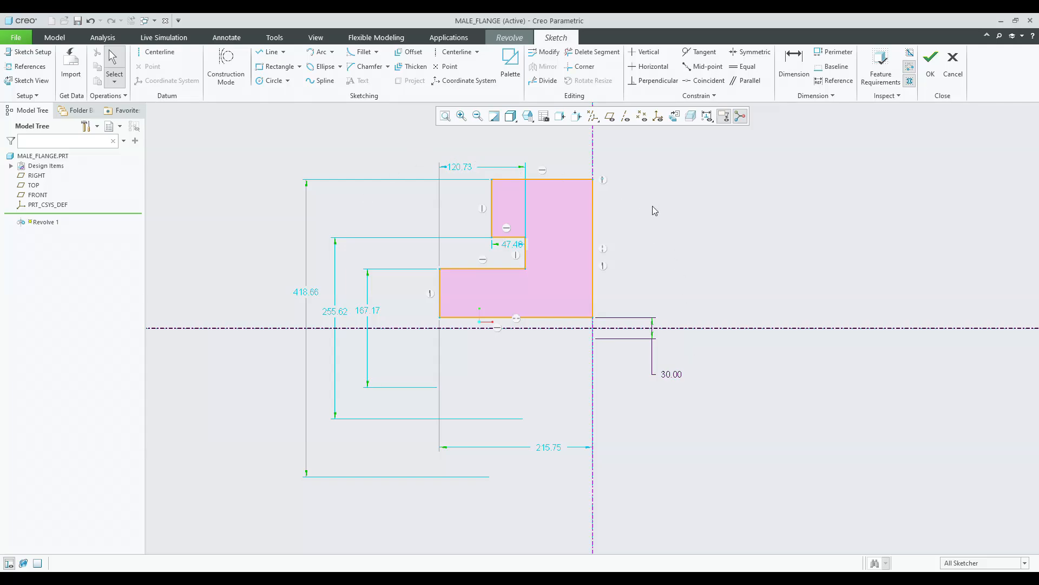
Try to set the 167.17 step dimension to 0.85*30.
double_click(312, 292)
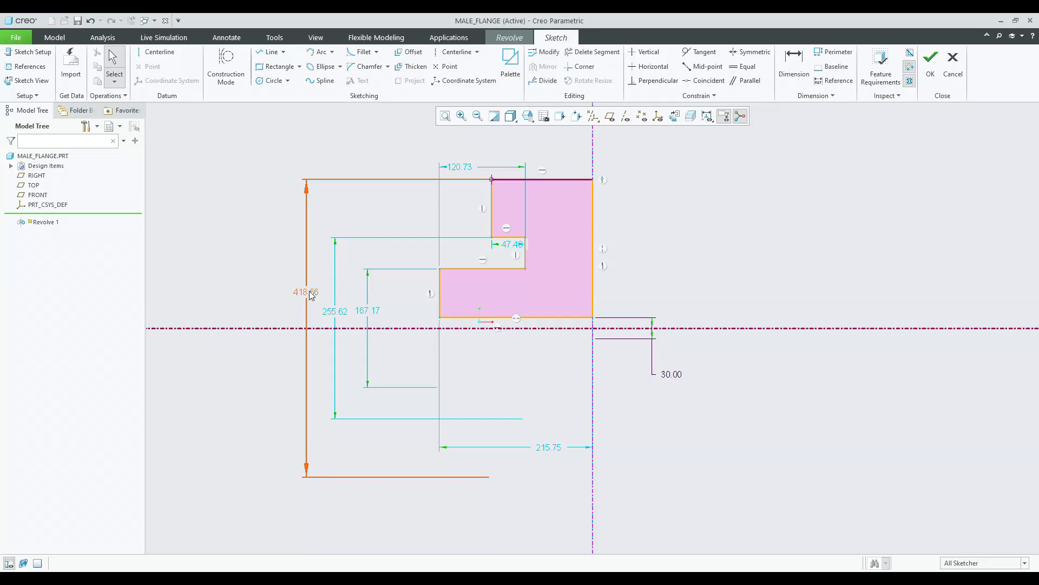
key("Return")
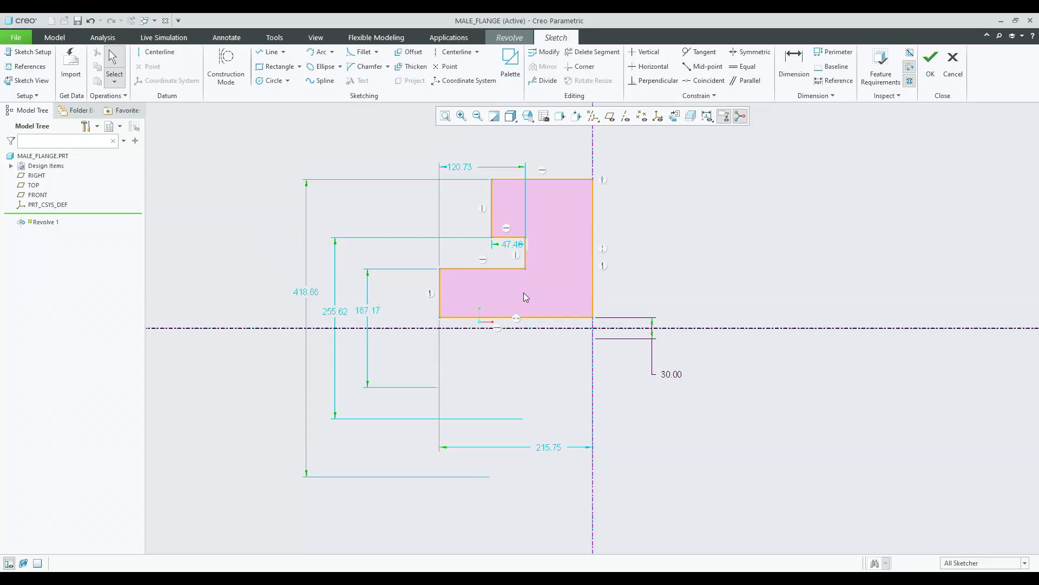
double_click(364, 312)
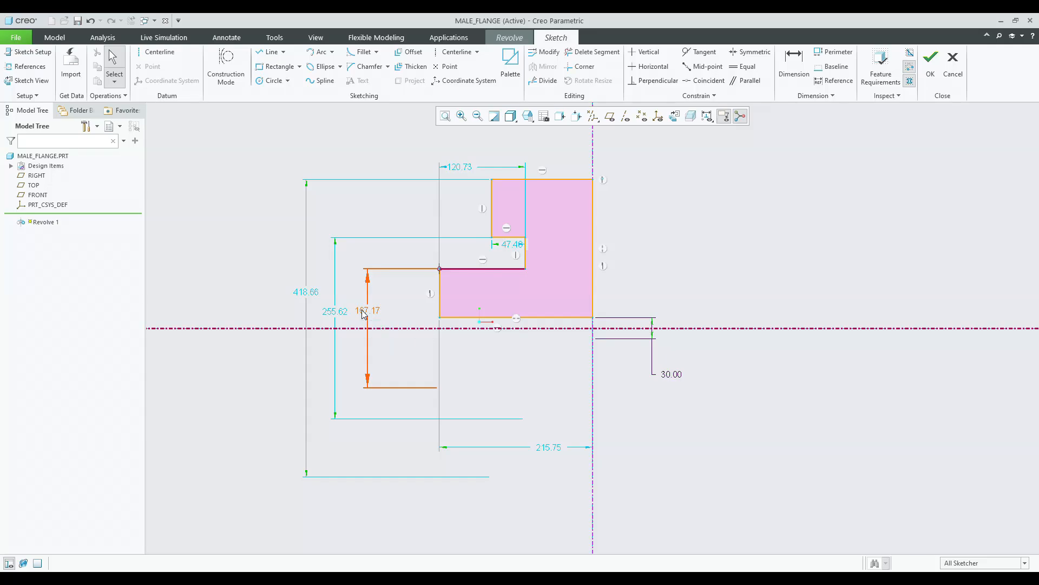
type("0.85*")
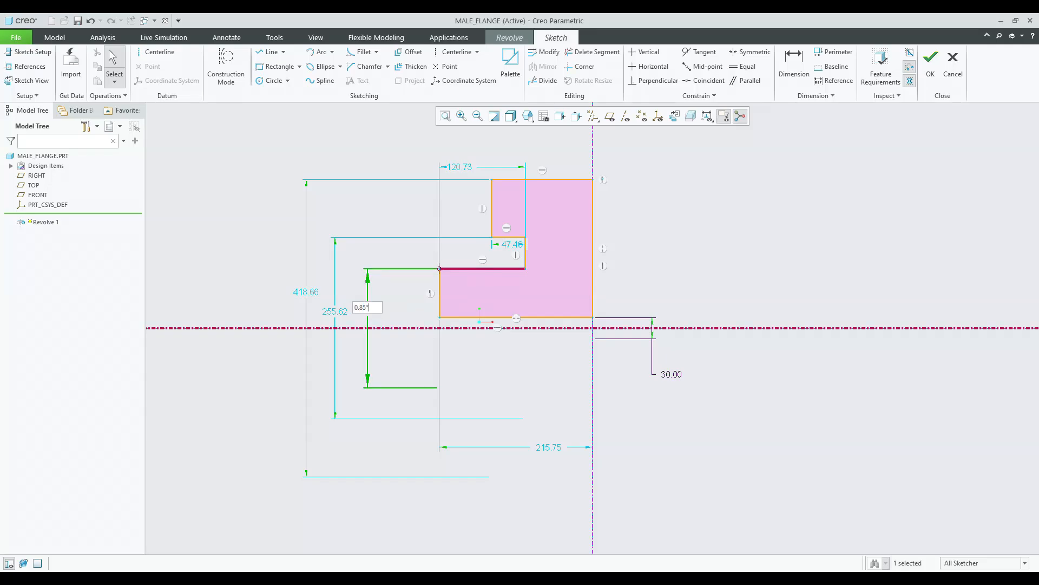
type("30")
key("Return")
Undo the last dimension change.
scroll(504, 301, "up", 3)
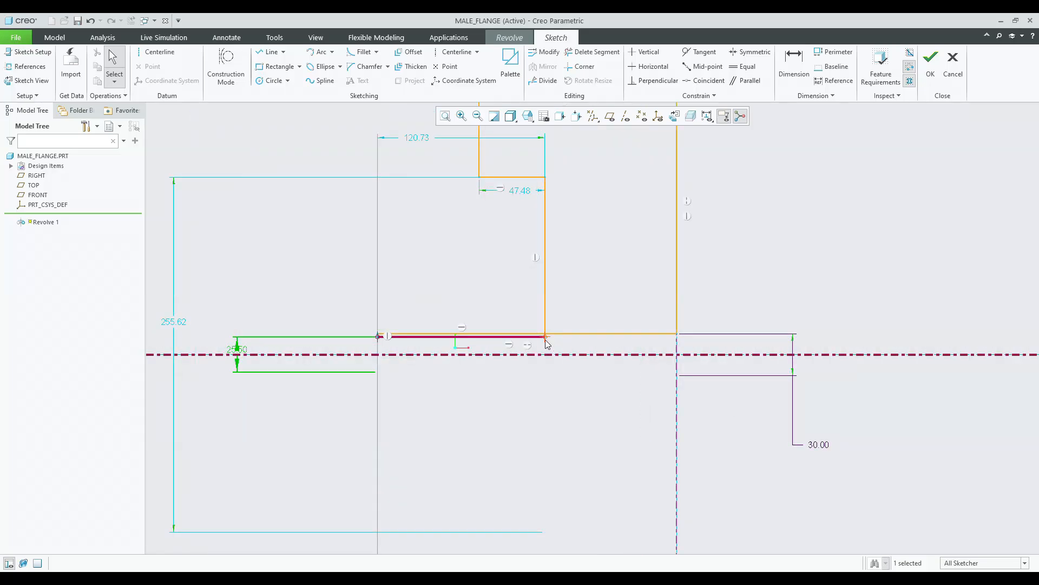
key("ctrl+z")
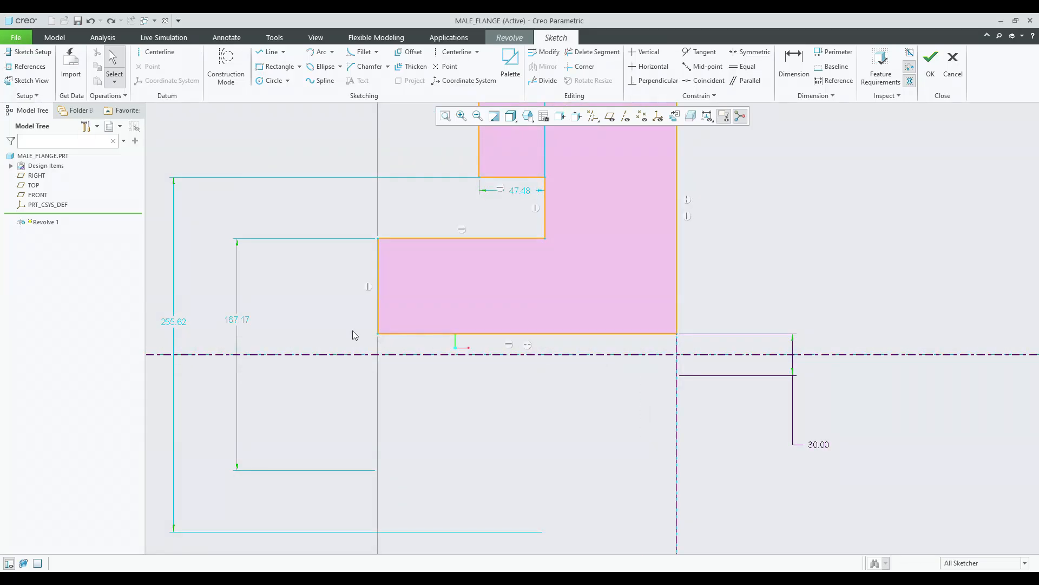
scroll(320, 312, "down", 5)
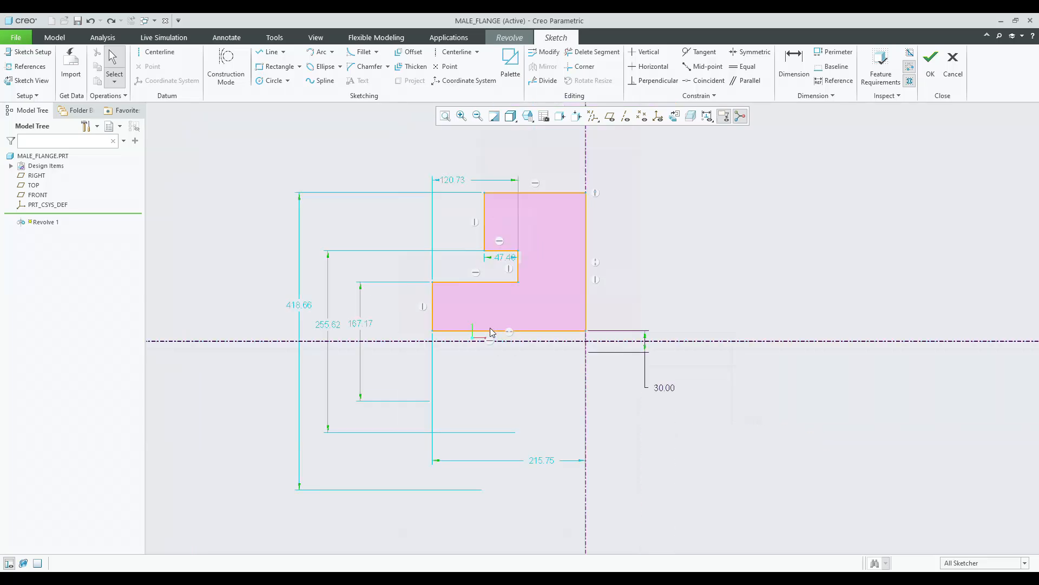
left_click(445, 116)
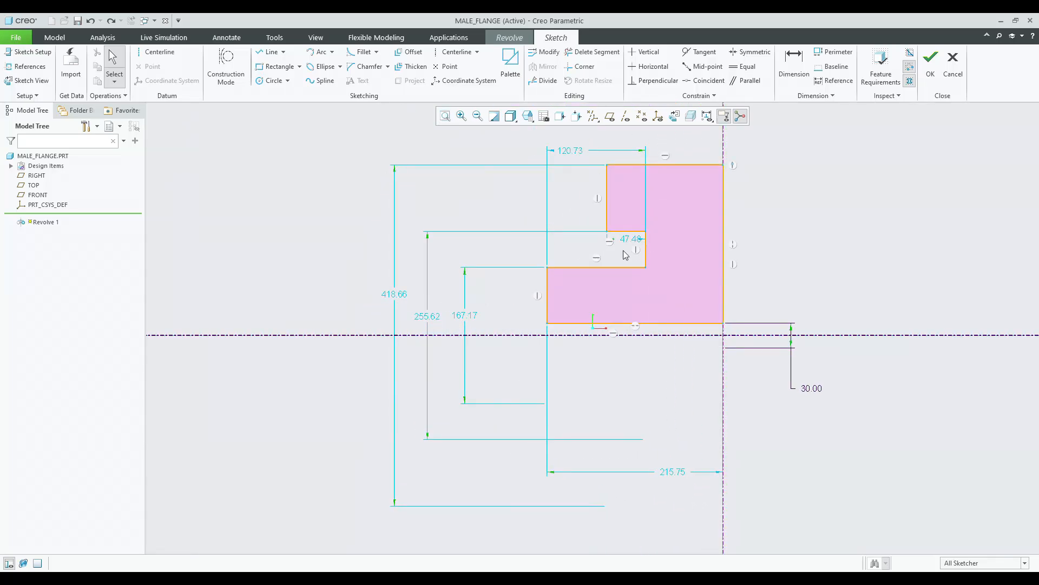
Dimension the inner step edge's offset from the axis and set it to 25.50.
left_click(466, 317)
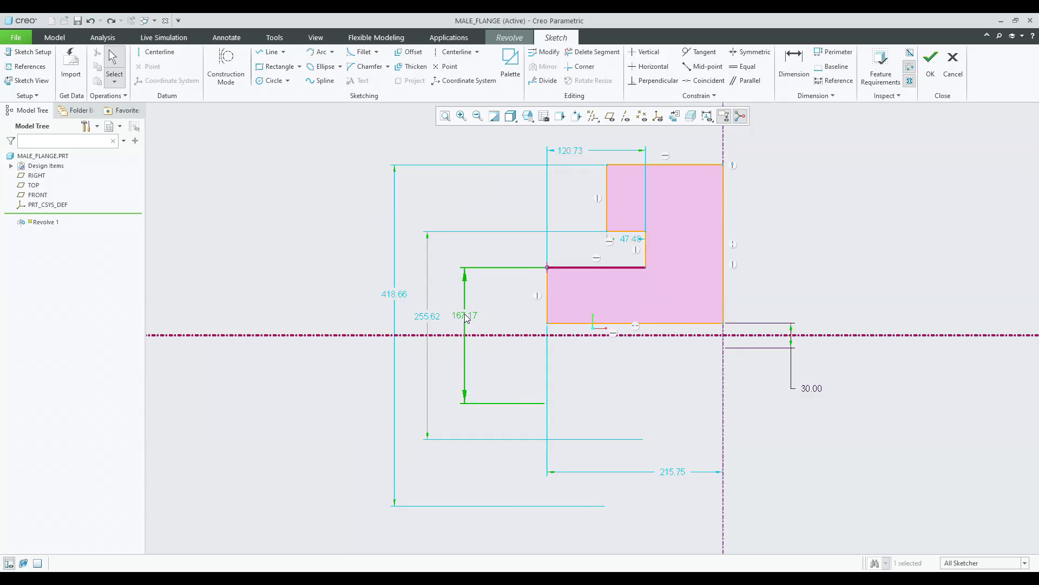
left_click(503, 317)
key("d")
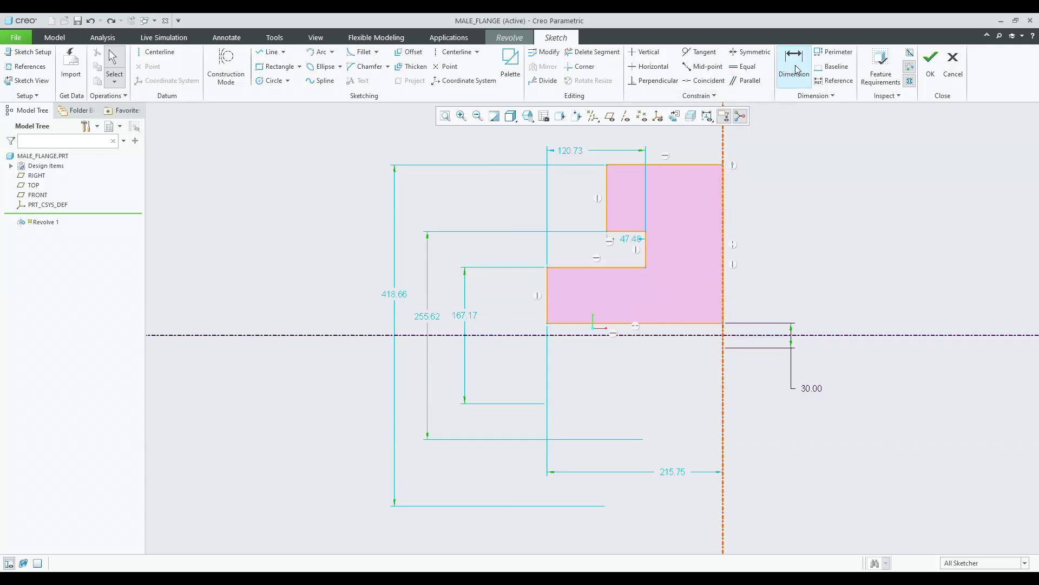
left_click(522, 335)
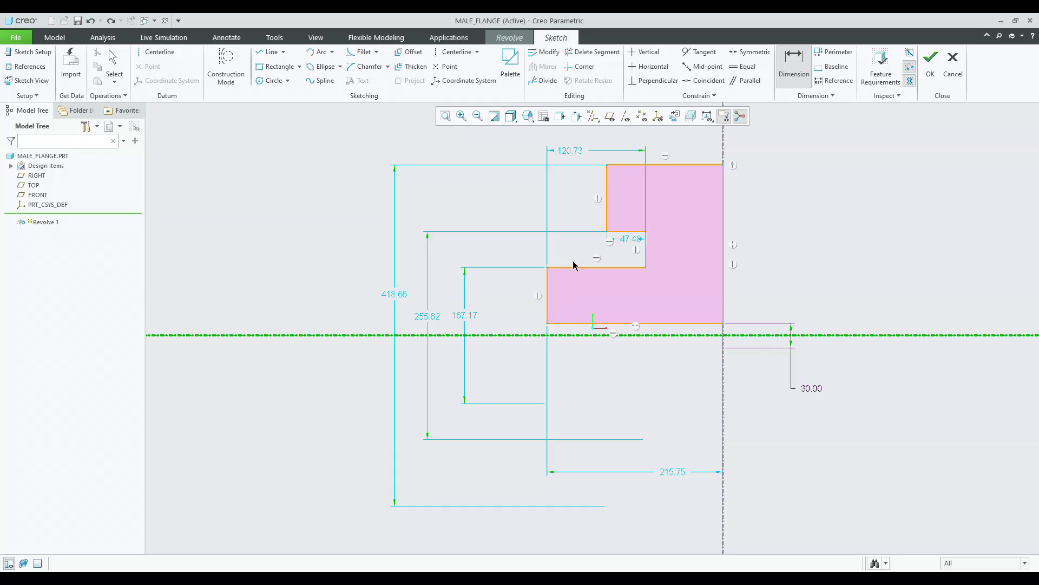
left_click(572, 267)
middle_click(494, 288)
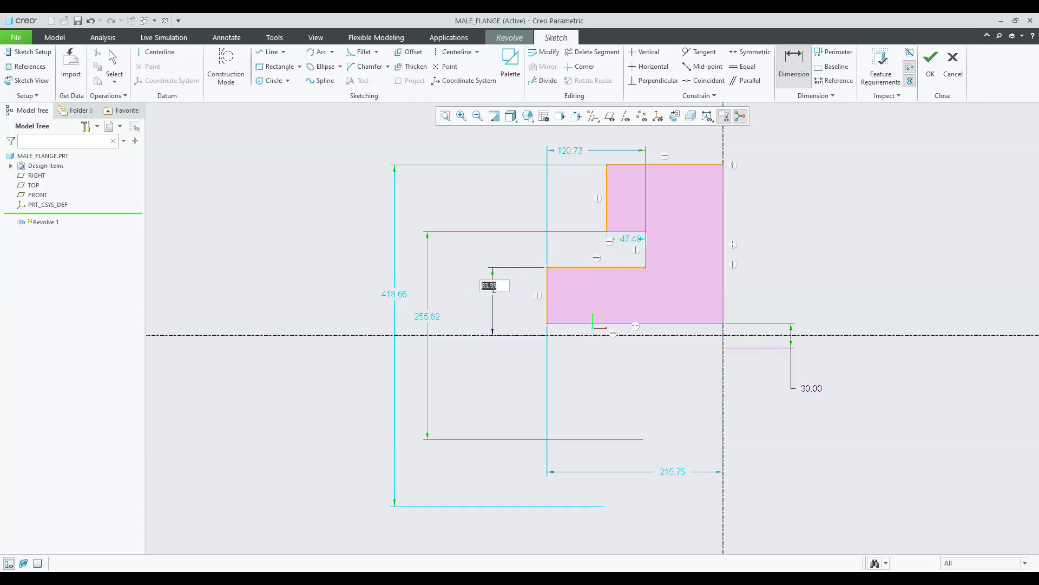
type("0.85*30")
key("Return")
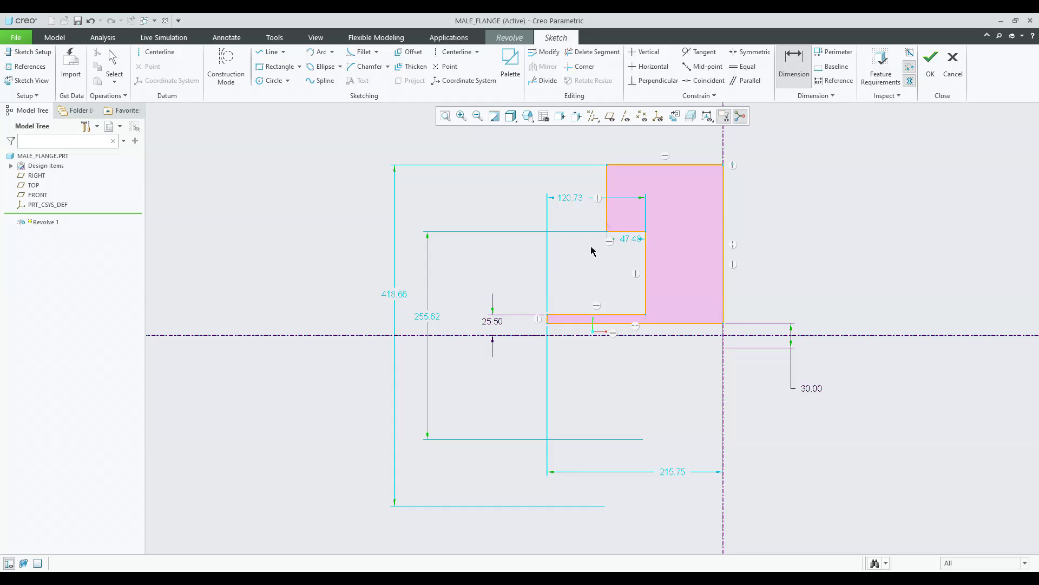
Dimension the profile's top edge from the axis and set it to 135.
left_click(784, 76)
left_click(626, 166)
left_click(464, 334)
middle_click(450, 249)
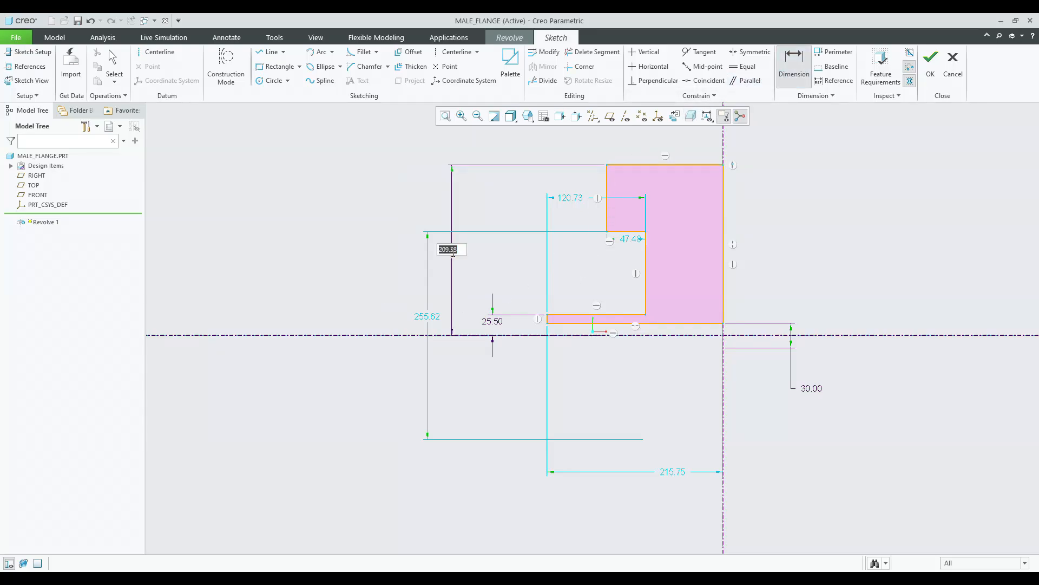
type("4.5*30")
key("Return")
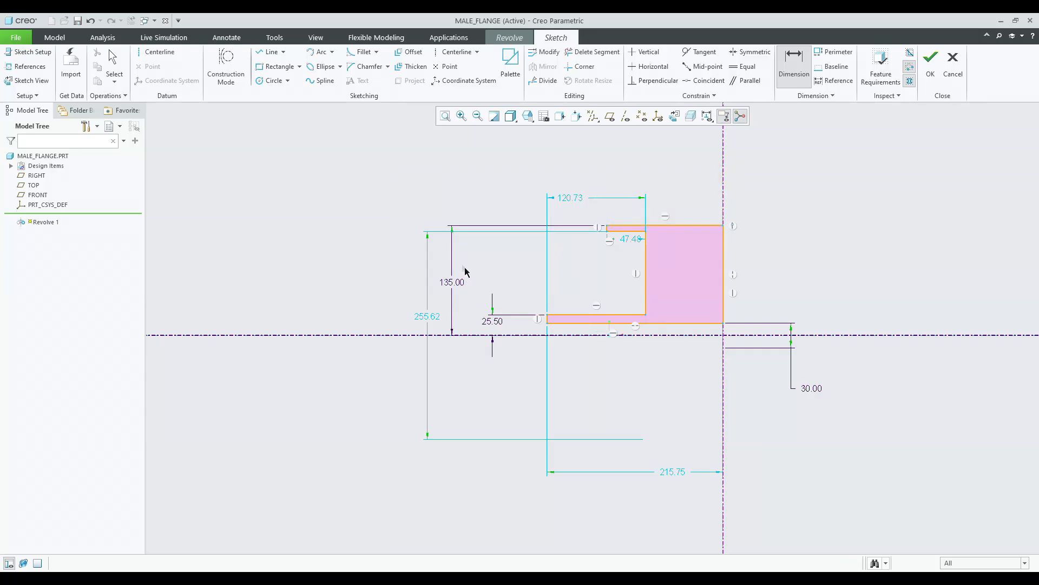
Set the top edge's height above the axis to 67.50.
double_click(461, 287)
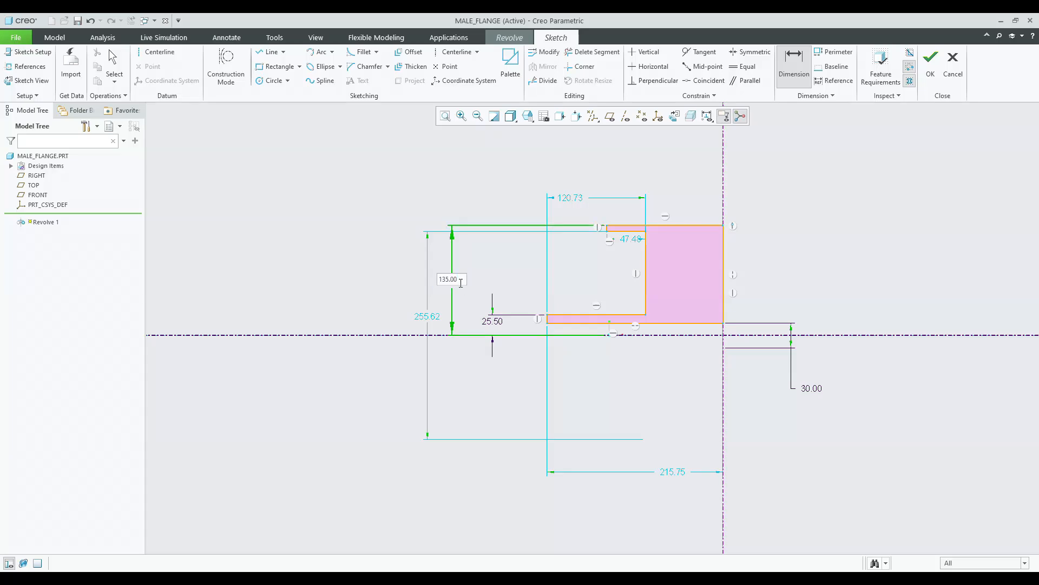
key("Return")
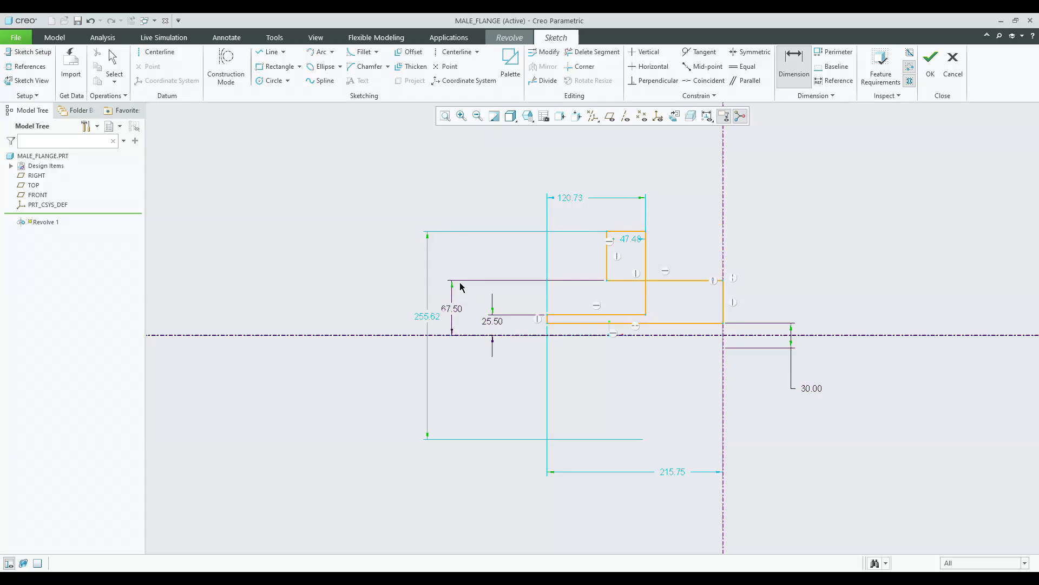
scroll(501, 250, "up", 1)
middle_click(501, 247)
mouse_move(591, 239)
left_mouse_down()
mouse_move(598, 287)
mouse_move(568, 282)
left_mouse_up()
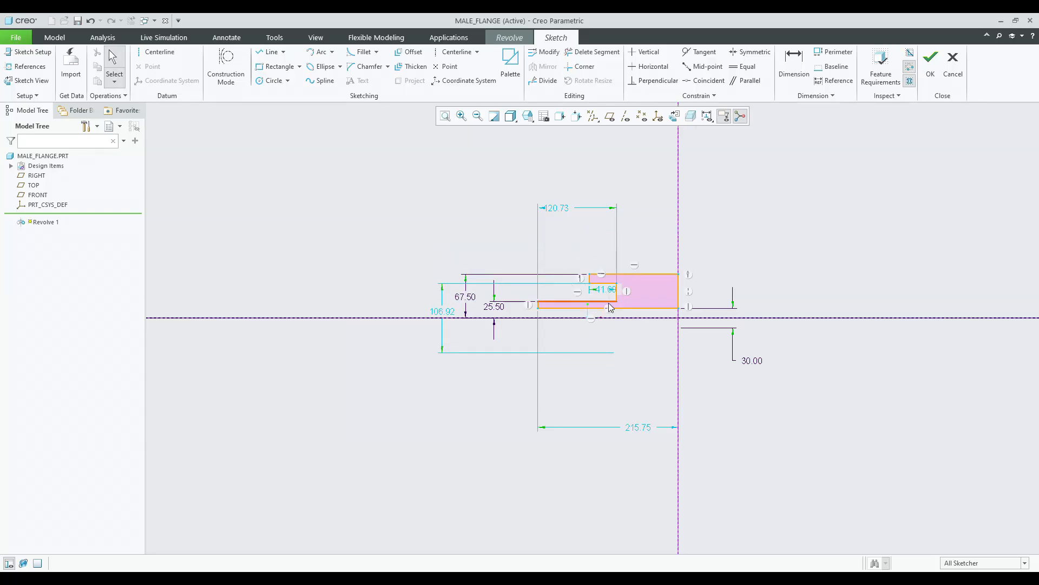
scroll(608, 304, "down", 2)
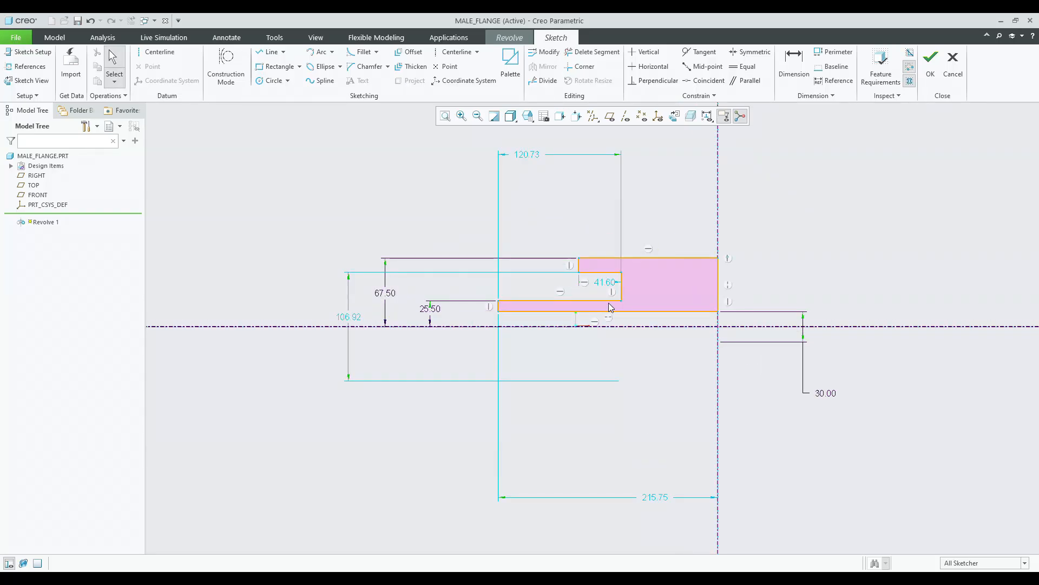
scroll(610, 307, "down", 1)
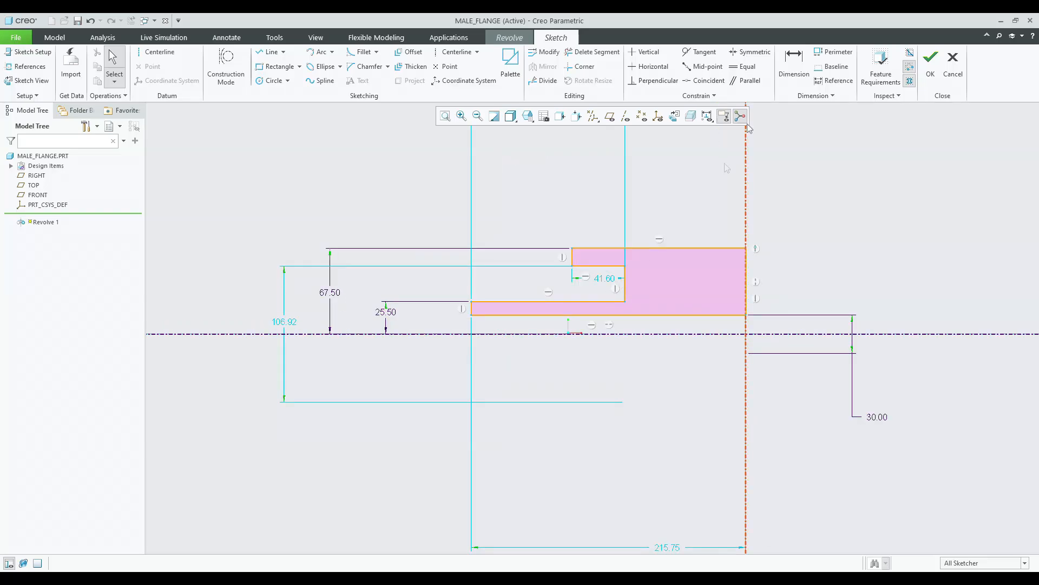
Try to dimension the distance between the top edge and the inner step edge.
left_click(794, 64)
left_click(626, 249)
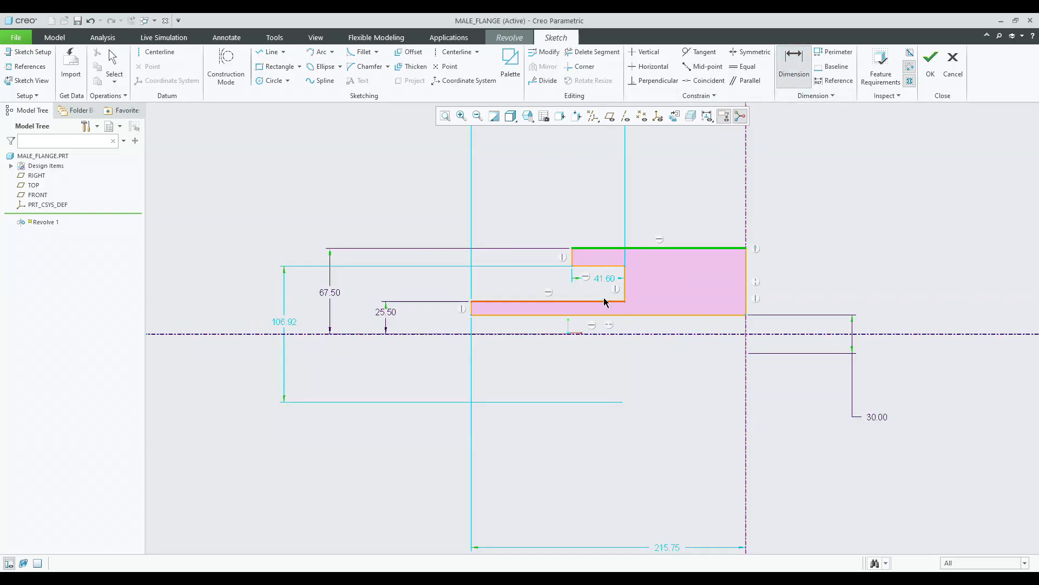
left_click(601, 301)
middle_click(361, 277)
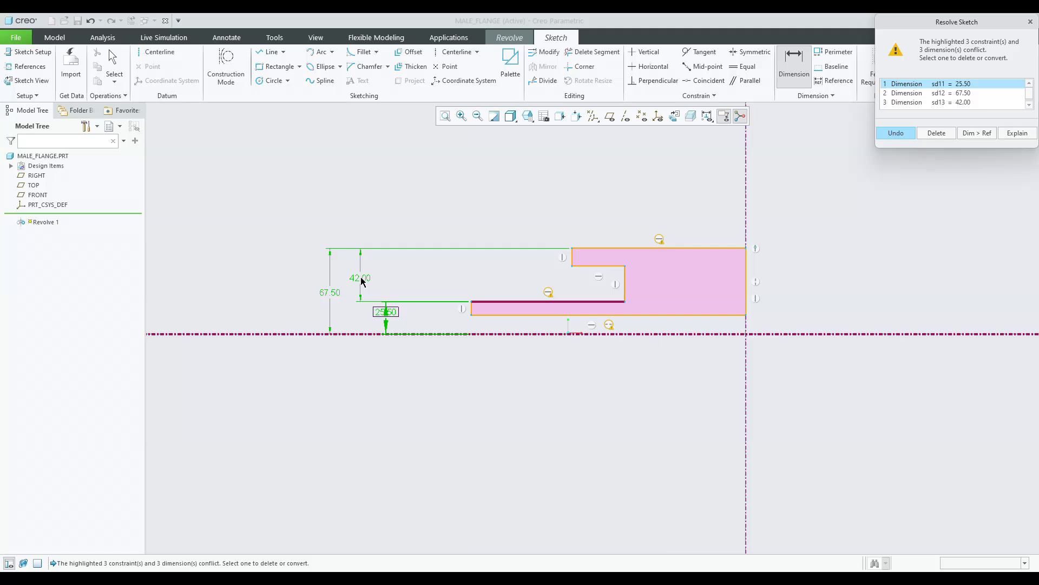
left_click(894, 133)
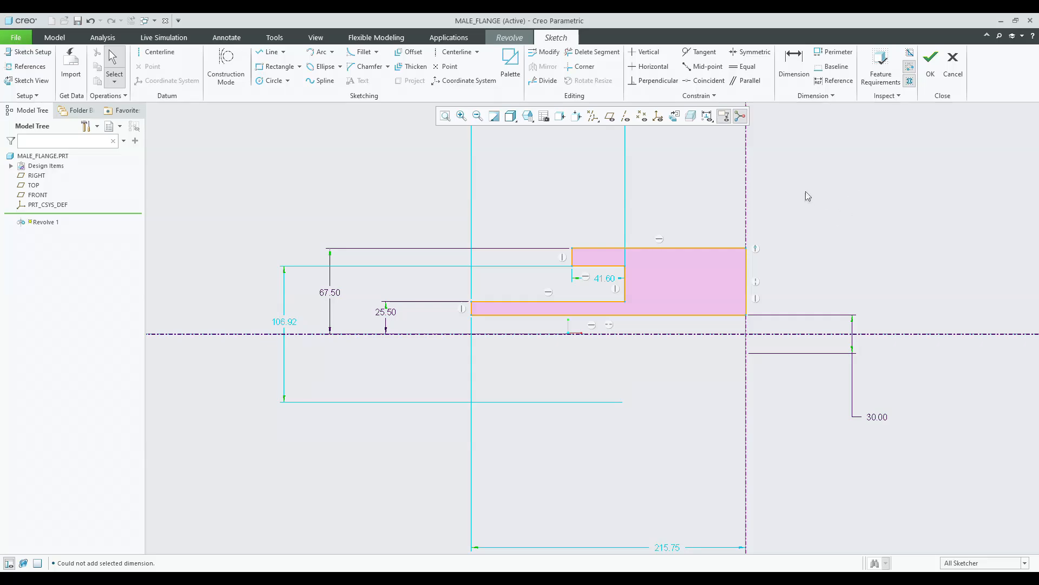
Add a dimension from the hub's left edge to the axis line, then delete it.
scroll(647, 271, "up", 1)
scroll(726, 200, "down", 1)
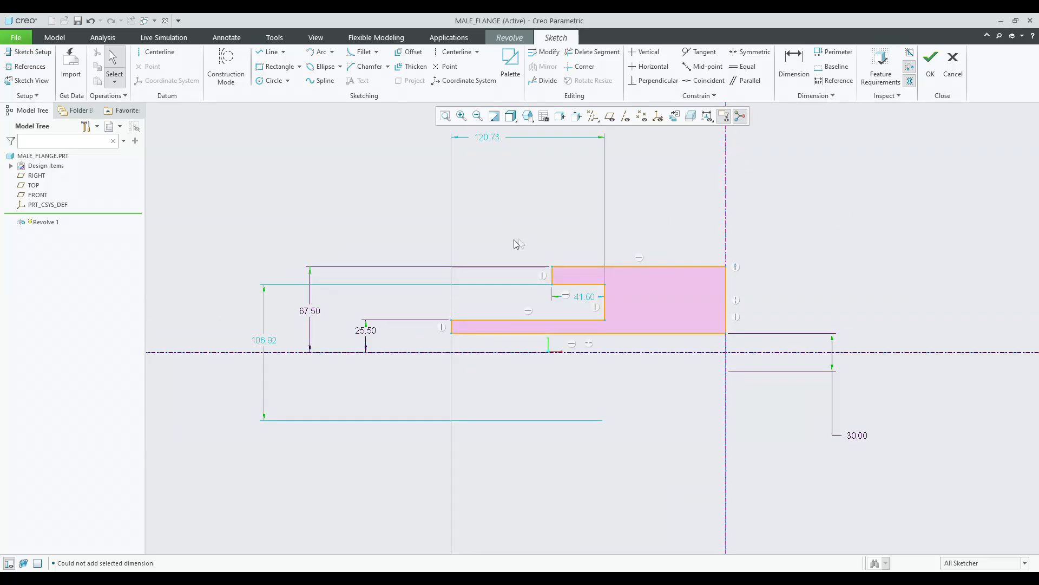
left_click(794, 63)
left_click(451, 328)
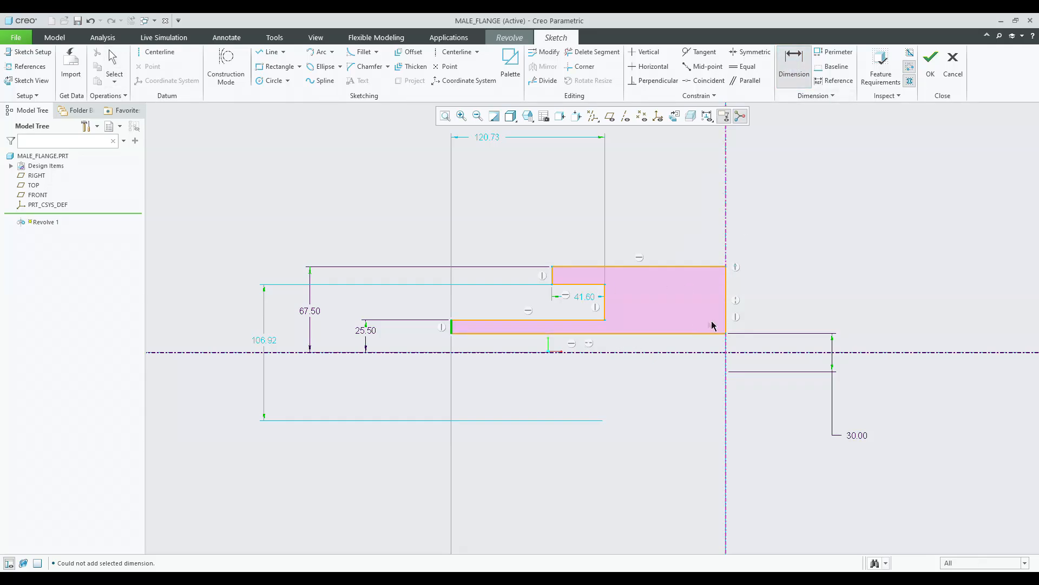
left_click(727, 326)
middle_click(595, 431)
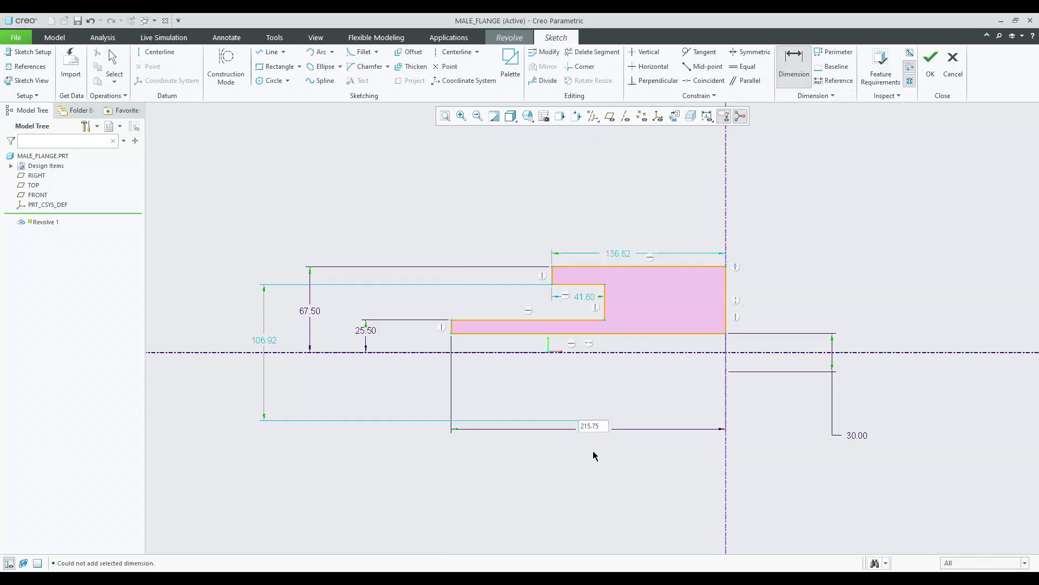
left_click(602, 427)
key("Delete")
middle_click(646, 391)
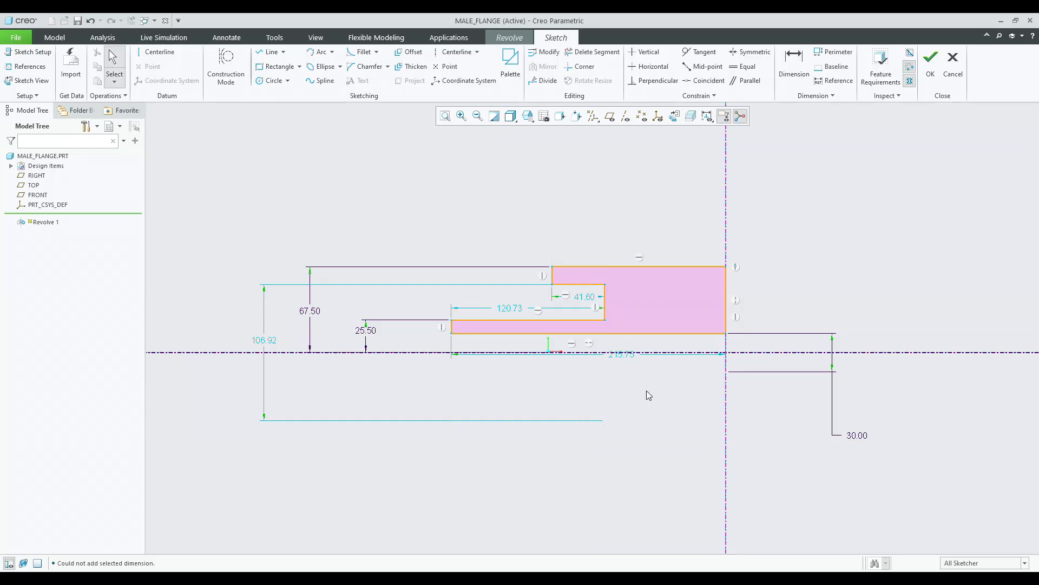
Dimension the step's vertical edge from the profile's right edge and set it to 15.
key("d")
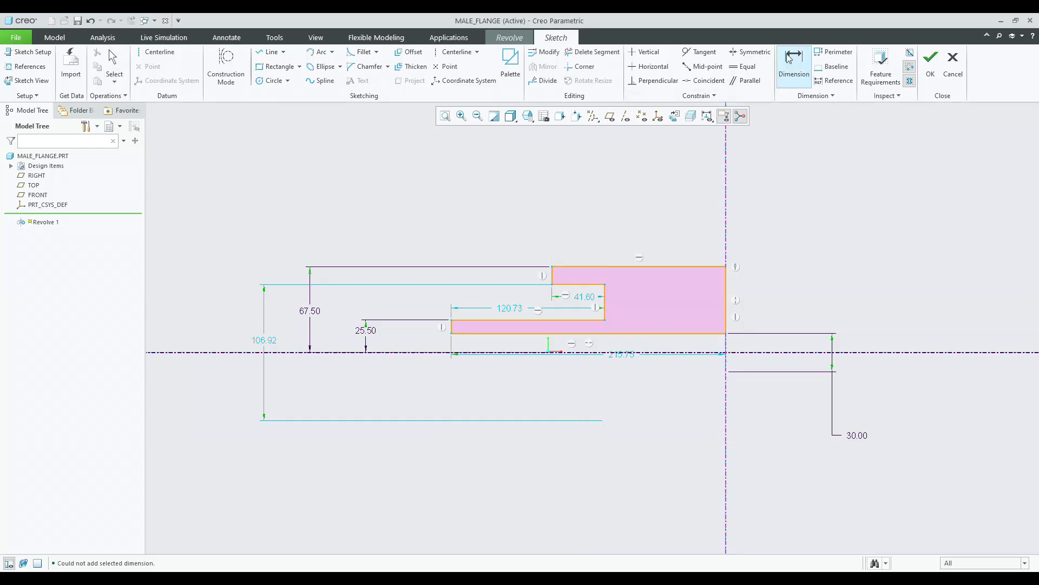
left_click(727, 319)
left_click(605, 308)
middle_click(675, 391)
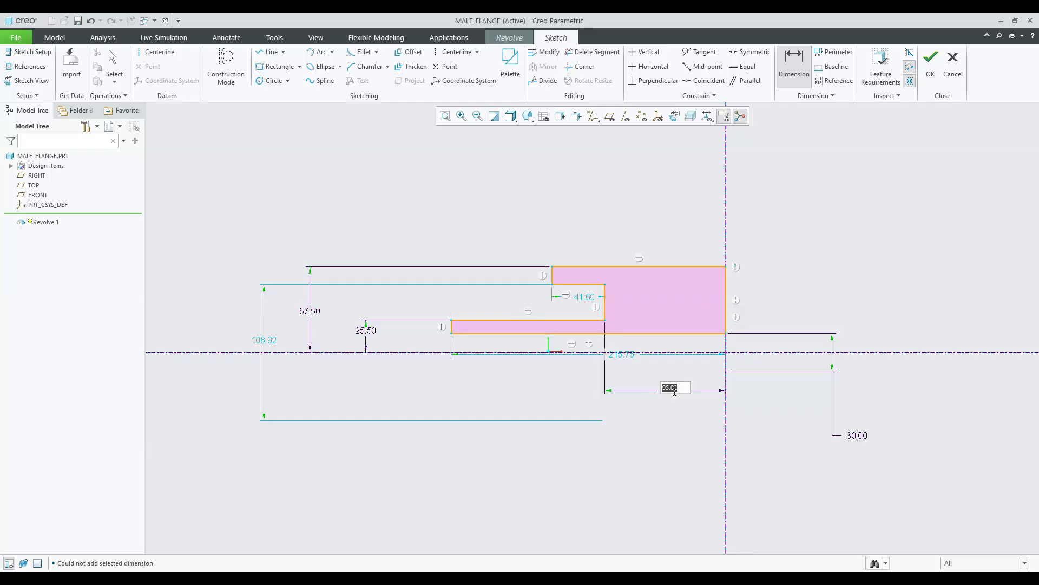
type("0.5*3")
key("Return")
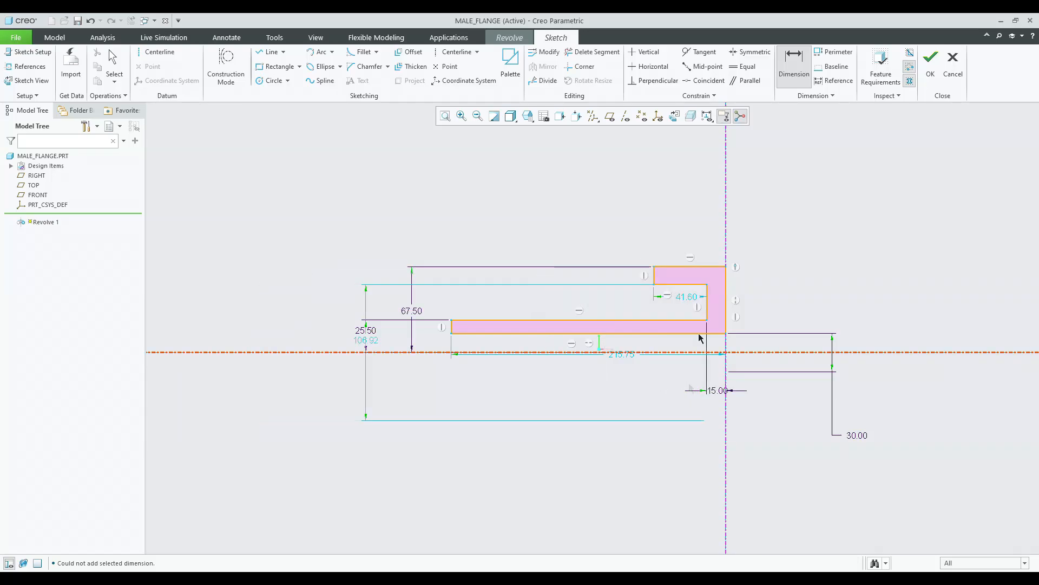
Dimension the flange's left face from the step's vertical edge and set it to 9.
middle_click(762, 200)
left_click(787, 77)
left_click(707, 313)
left_click(655, 276)
middle_click(675, 386)
type("9.00")
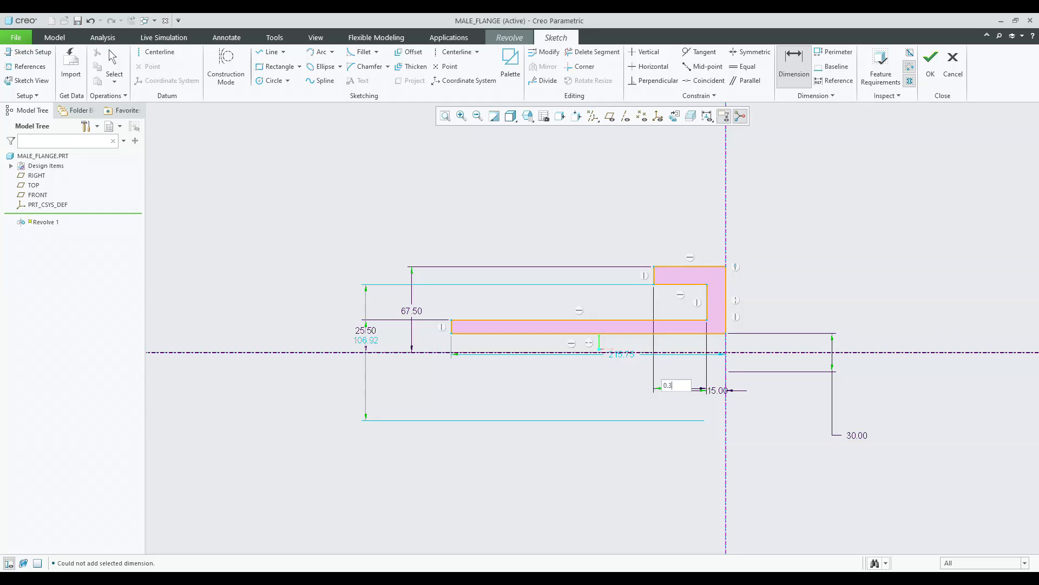
key("Return")
Dimension the hub's left edge from the flange's left face and set it to 21.
middle_click(598, 269)
left_click(783, 79)
left_click(696, 275)
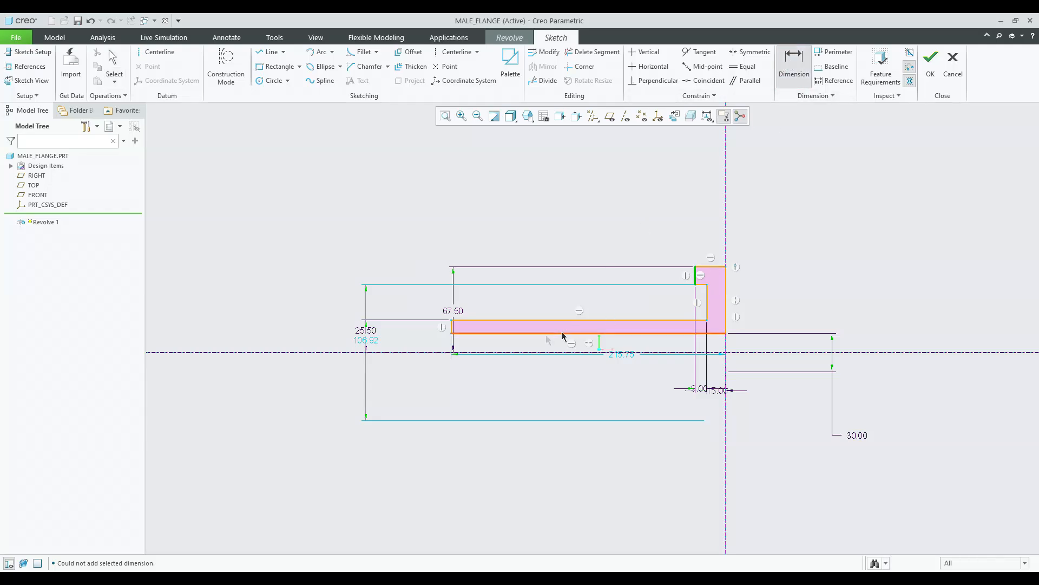
left_click(456, 329)
middle_click(527, 396)
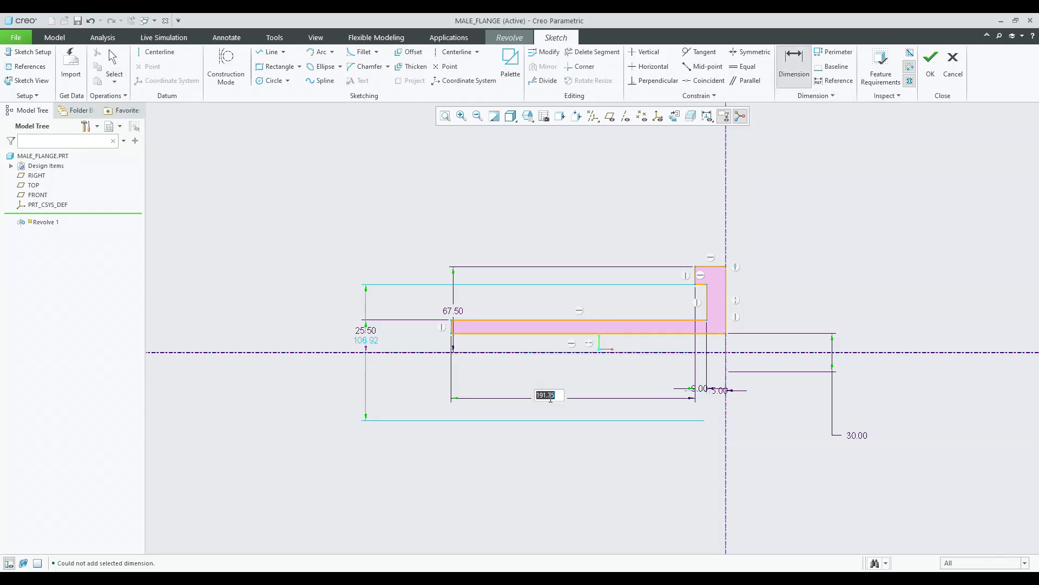
type("21")
key("Return")
middle_click(820, 259)
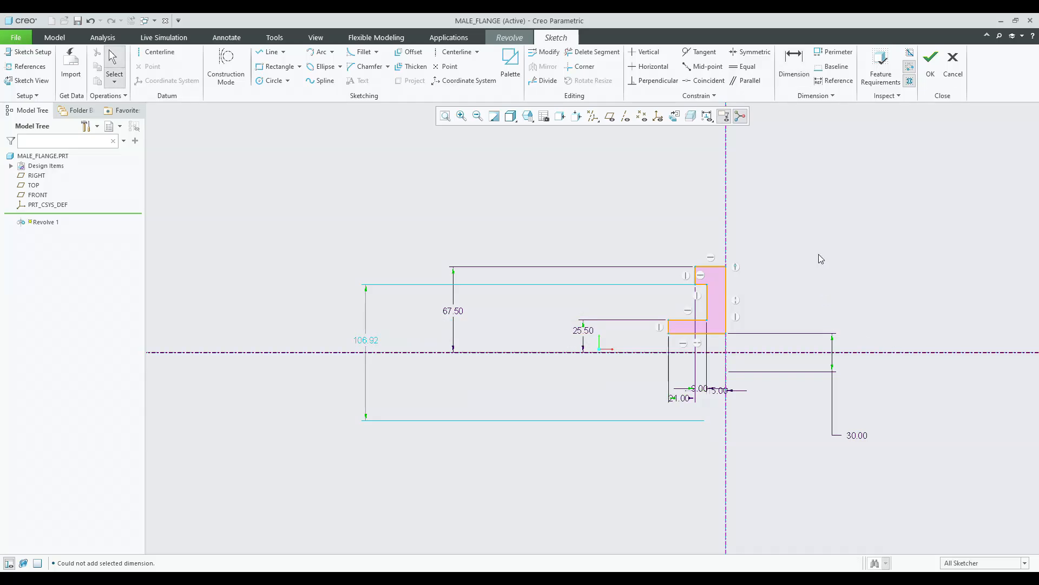
scroll(842, 311, "down", 1)
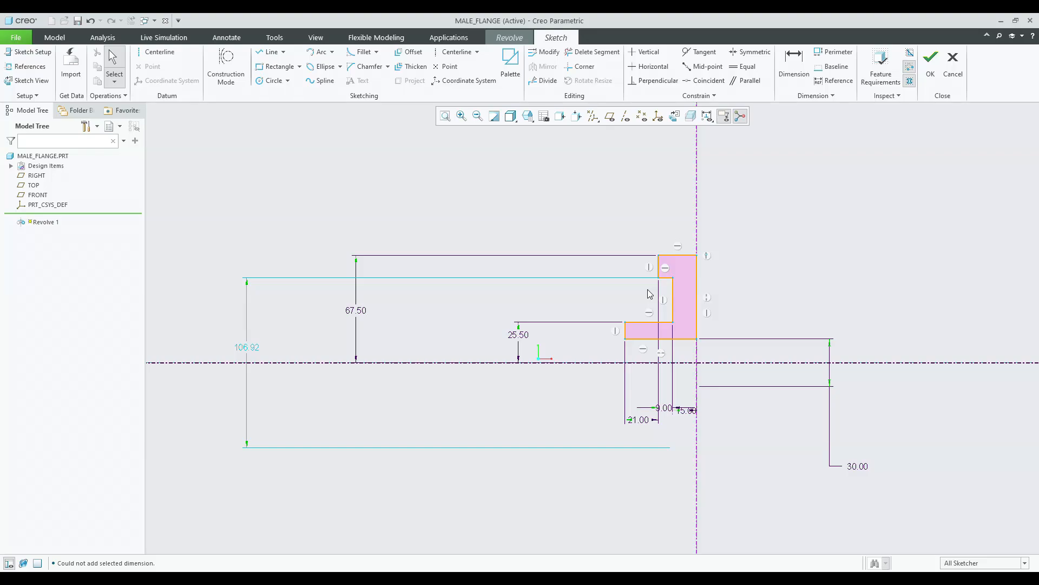
Dimension the recess's upper edge from the profile's top edge and set it to 30.
left_click(794, 62)
left_click(678, 255)
left_click(671, 278)
middle_click(595, 275)
type("30")
key("Return")
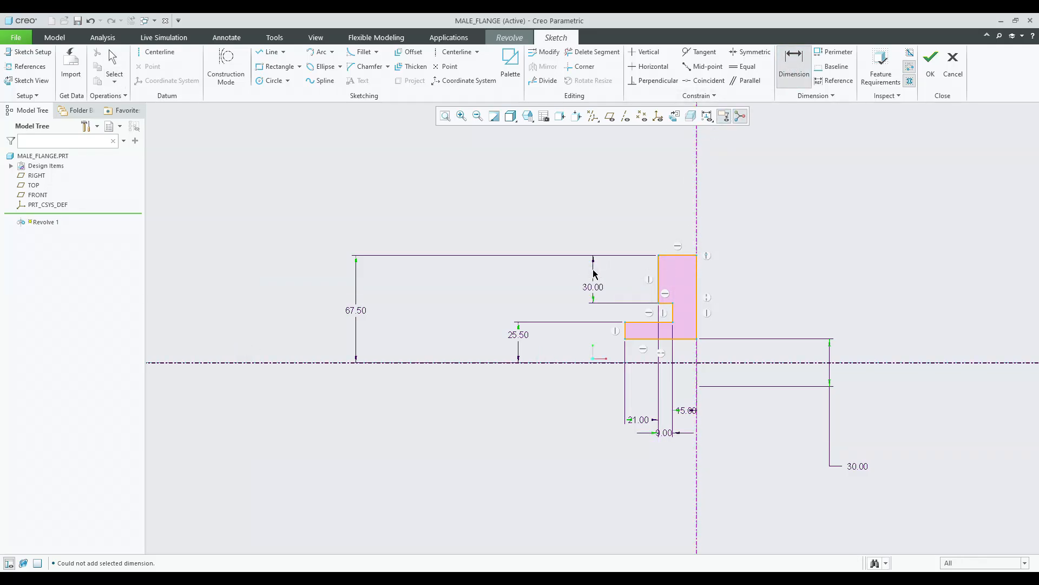
middle_click(581, 159)
Sketch an arc of radius about 9.7 joining the two corners of the recess's vertical edge.
scroll(741, 255, "up", 1)
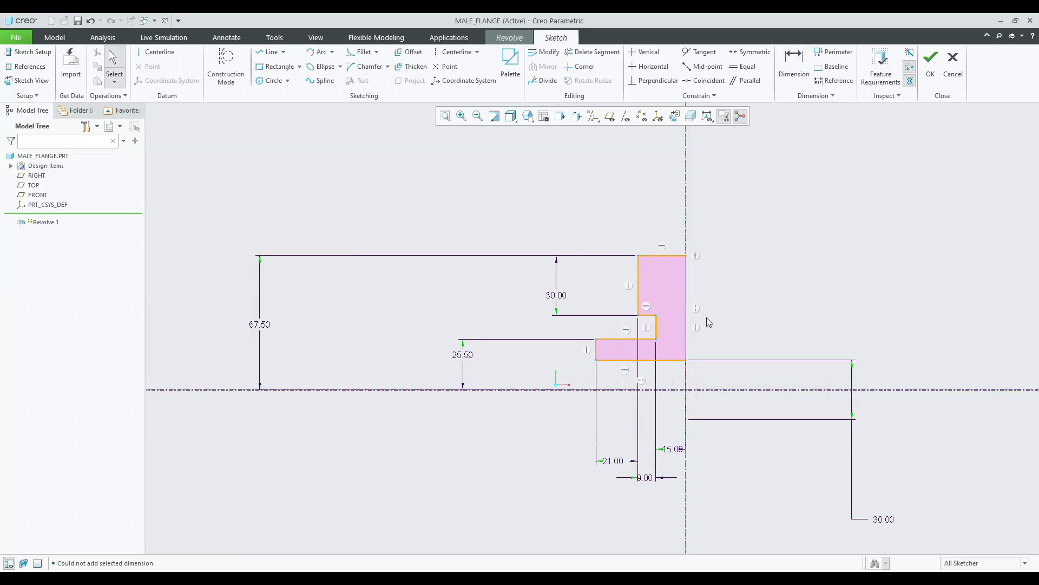
scroll(706, 317, "up", 1)
scroll(540, 322, "down", 2)
left_click_drag(298, 324, 397, 330)
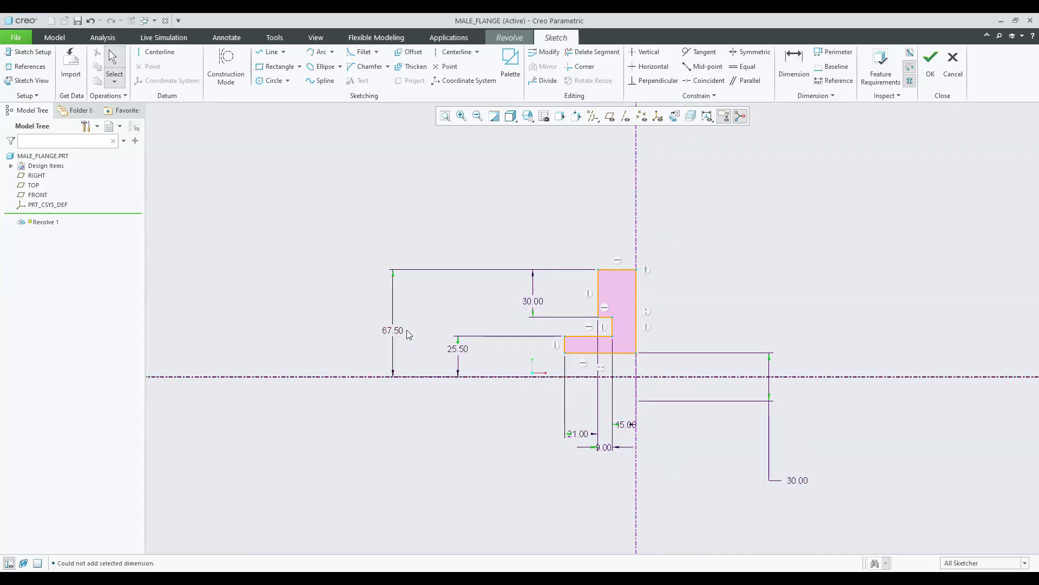
scroll(626, 319, "up", 2)
scroll(627, 319, "up", 2)
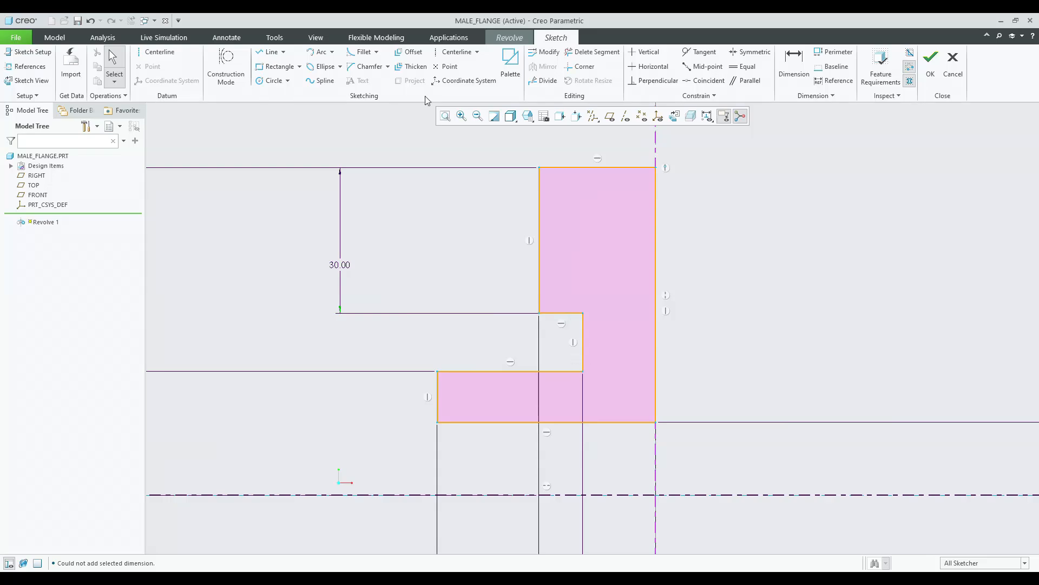
left_click(320, 52)
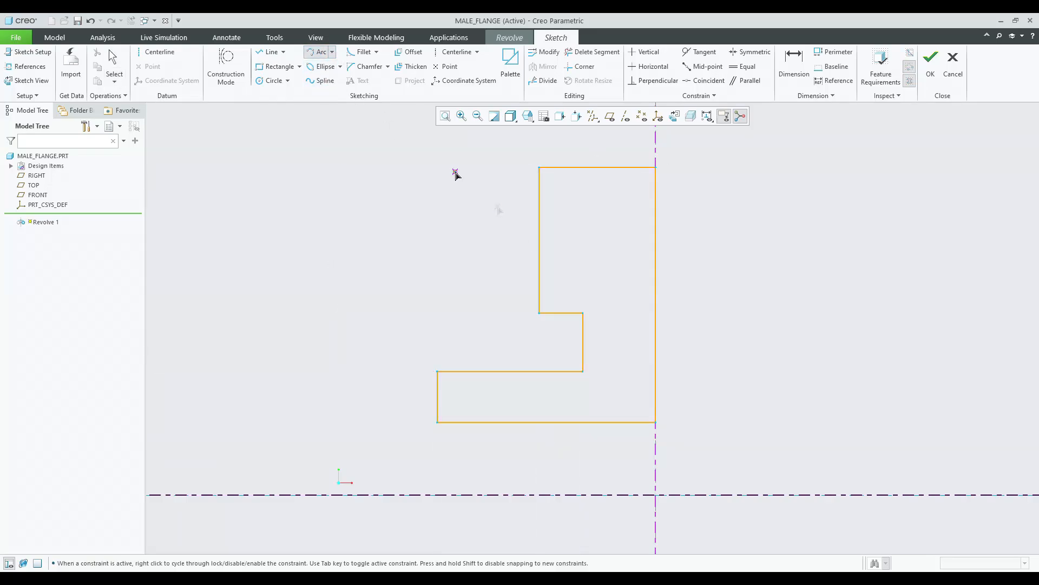
left_click(583, 313)
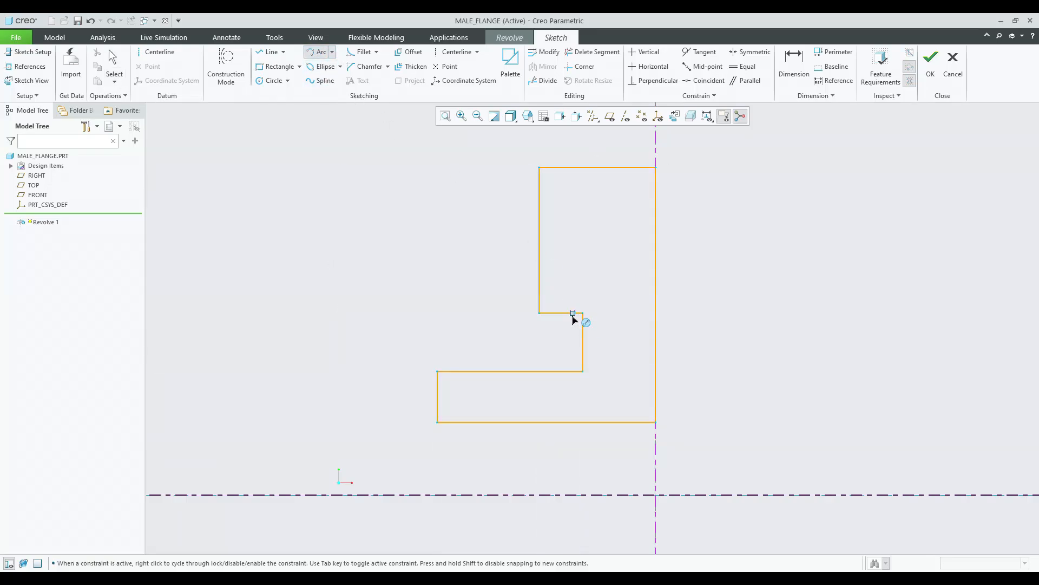
left_click(583, 361)
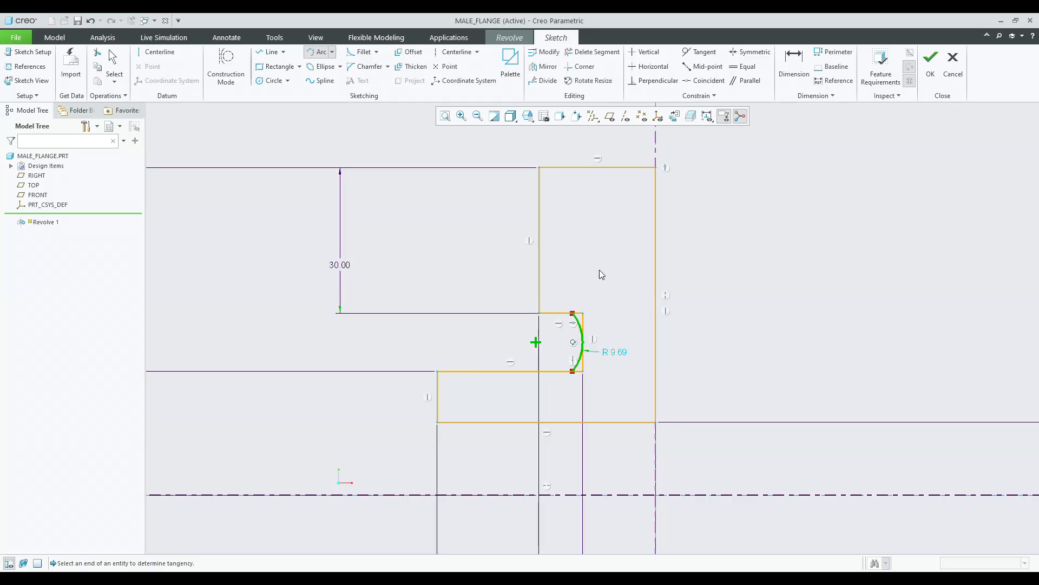
middle_click(599, 270)
scroll(608, 320, "down", 2)
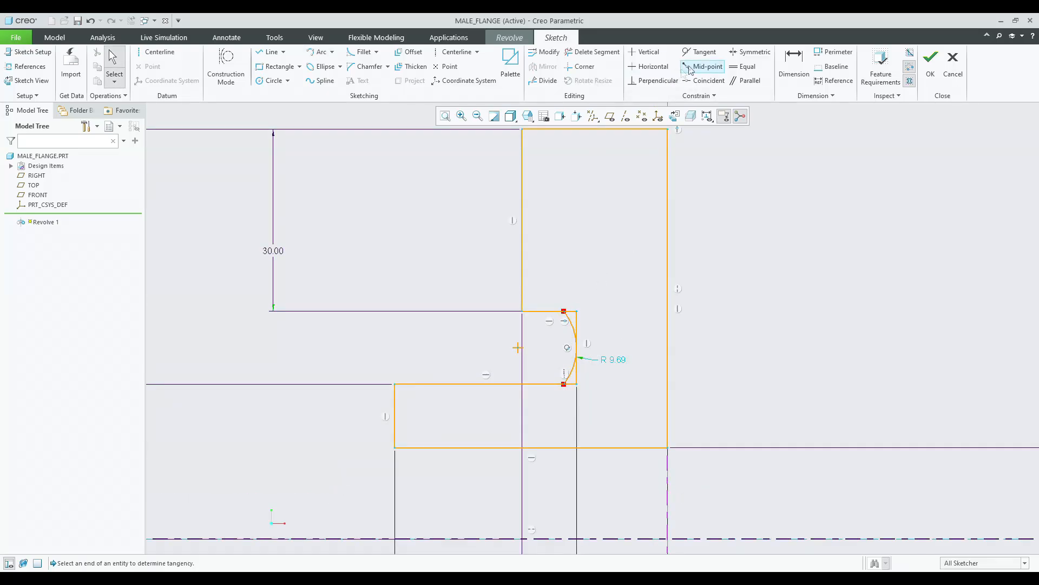
Constrain the recess arc tangent to the recess's upper horizontal edge.
left_click(699, 53)
left_click(575, 347)
left_click(548, 311)
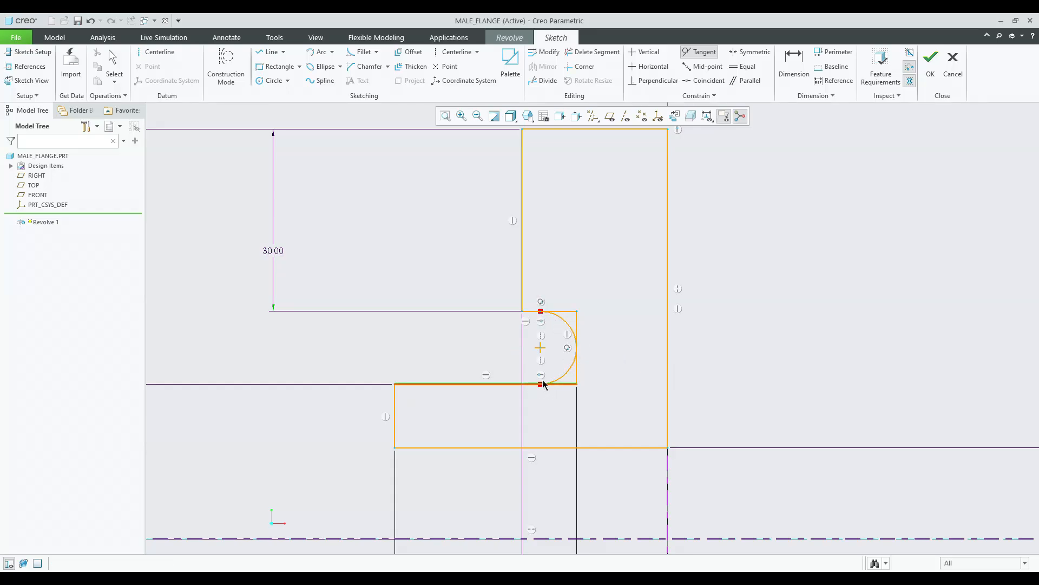
left_click(545, 384)
left_click(896, 132)
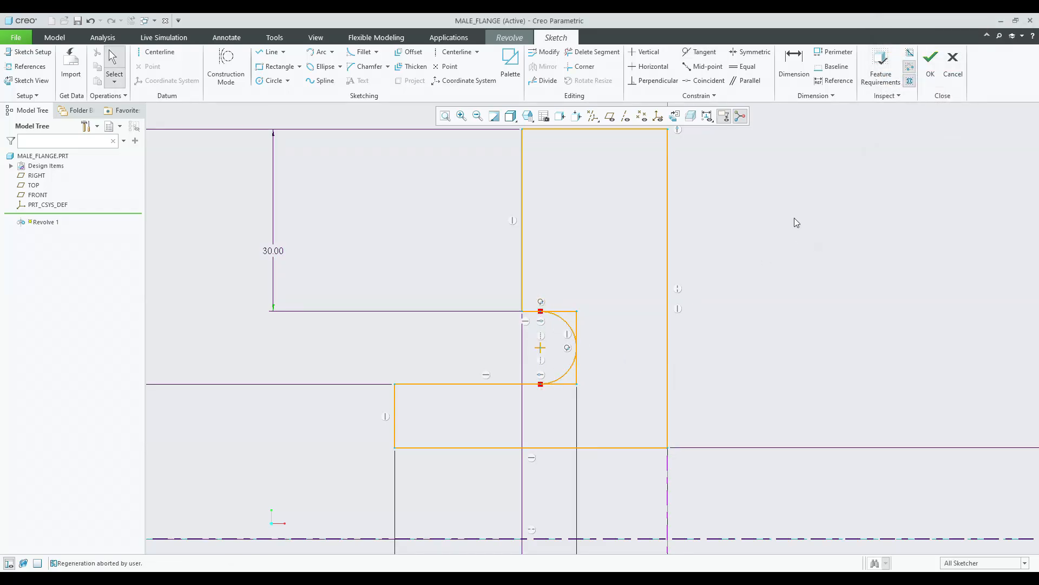
Trim away the leftover vertical edge segments inside the rounded recess.
left_click(587, 54)
scroll(606, 306, "down", 2)
left_click_drag(551, 308, 577, 349)
left_click(571, 410)
middle_click(591, 396)
scroll(517, 308, "up", 2)
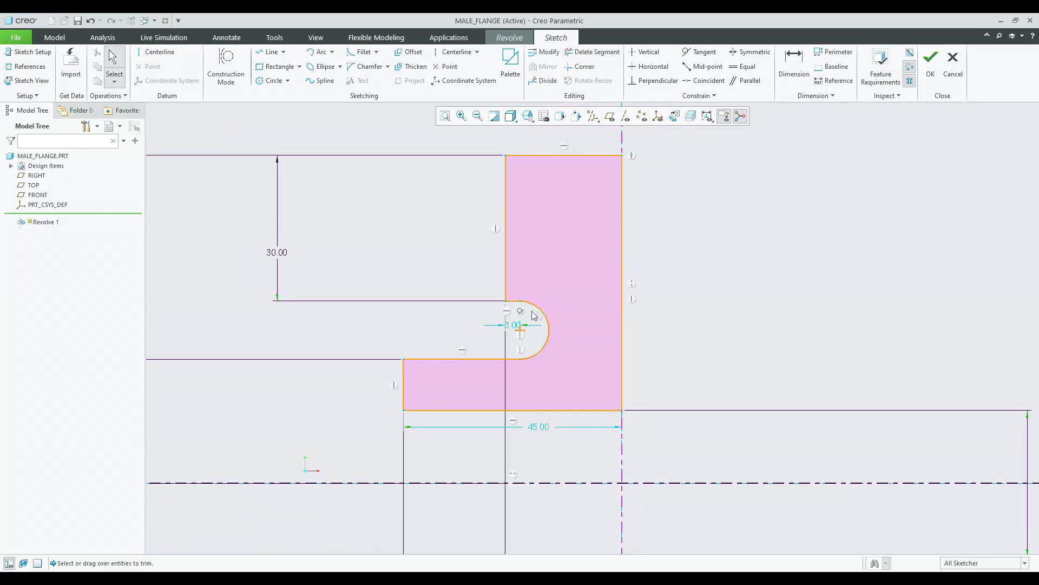
Move the 45 dimension further below the profile.
left_click(794, 64)
left_click(576, 424)
middle_click(558, 523)
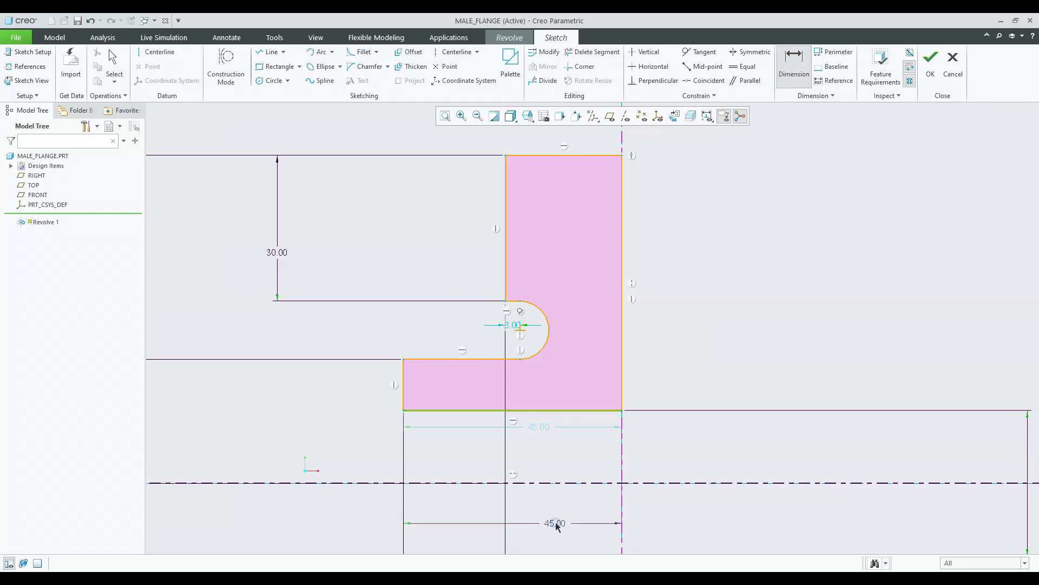
middle_click(658, 345)
Try to dimension the rounded recess's radius.
left_click(796, 71)
left_click(548, 331)
middle_click(569, 309)
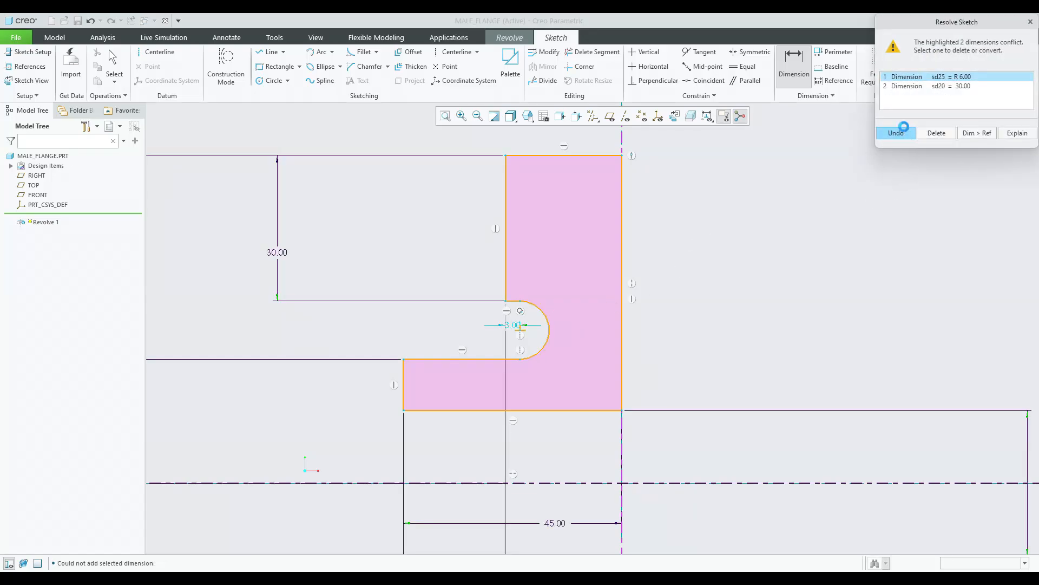
left_click(897, 132)
Rearrange the 30 and 45 dimensions so they sit clear of the profile.
middle_click(607, 348)
scroll(513, 336, "up", 4)
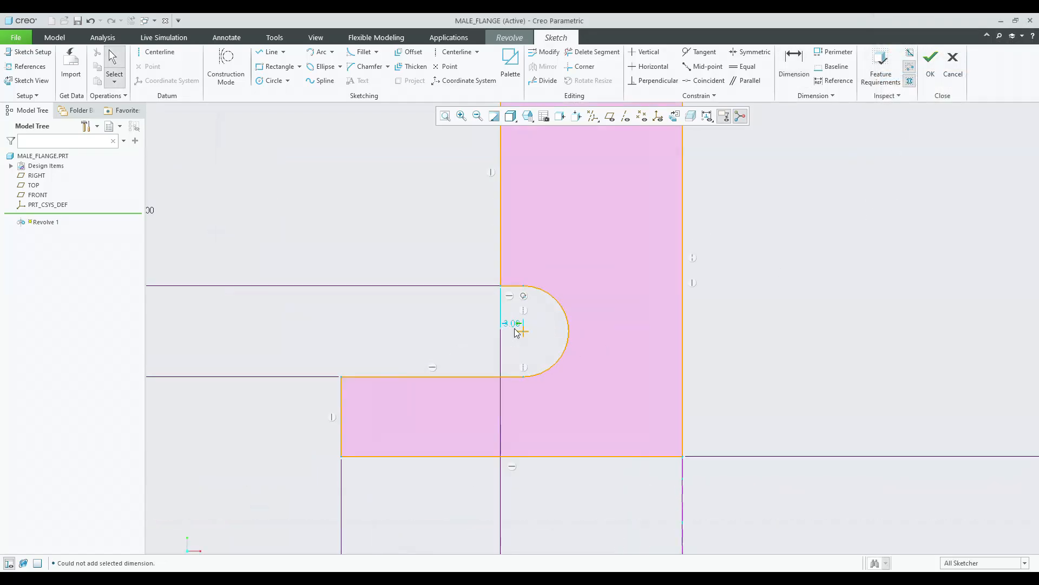
scroll(589, 216, "down", 6)
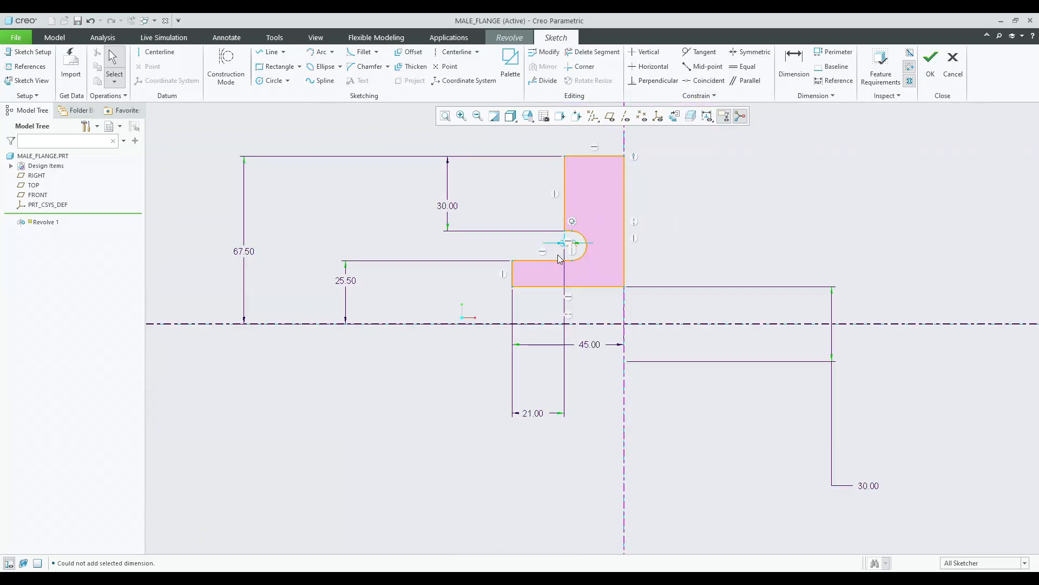
left_click_drag(868, 486, 669, 337)
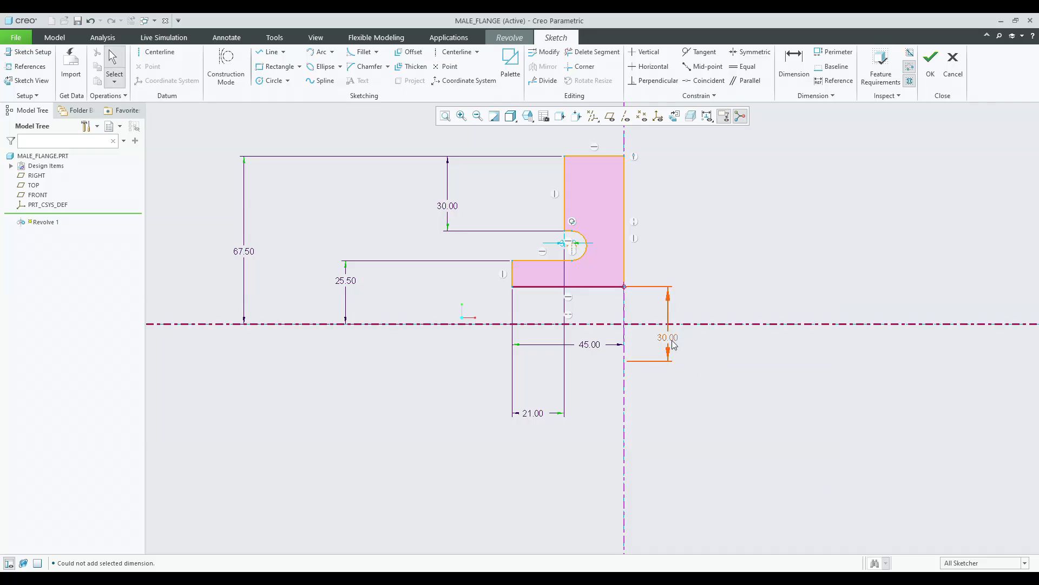
left_click_drag(586, 347, 579, 463)
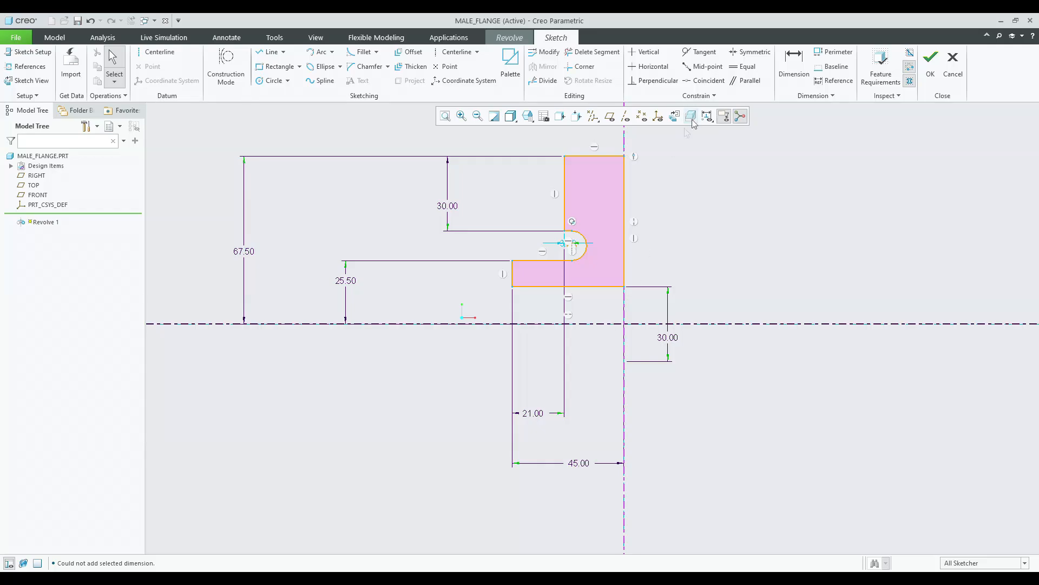
Try to dimension the flange's thickness between its left and right faces.
left_click(793, 63)
left_click(624, 193)
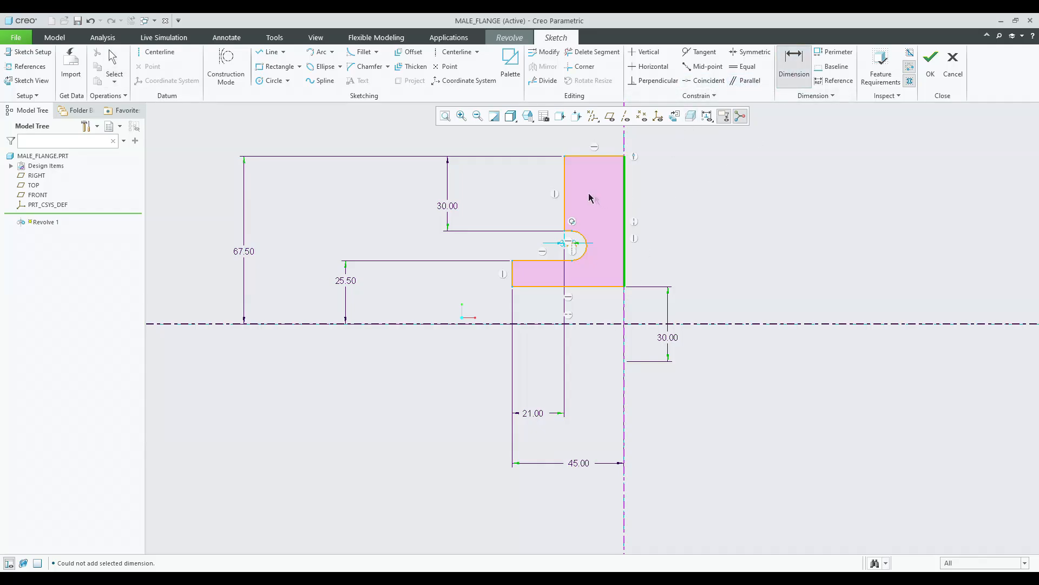
left_click(565, 209)
middle_click(578, 367)
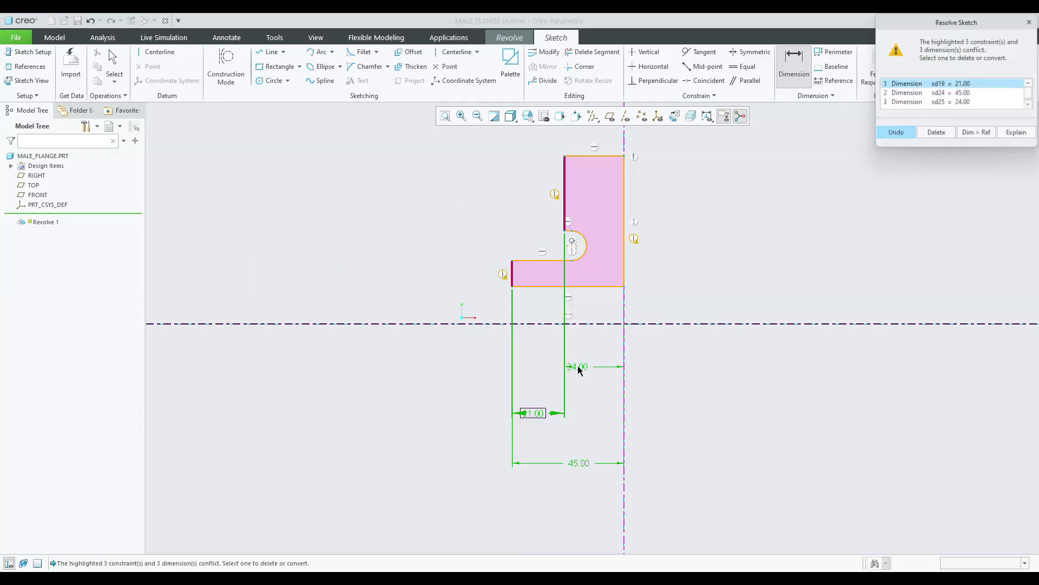
left_click(893, 135)
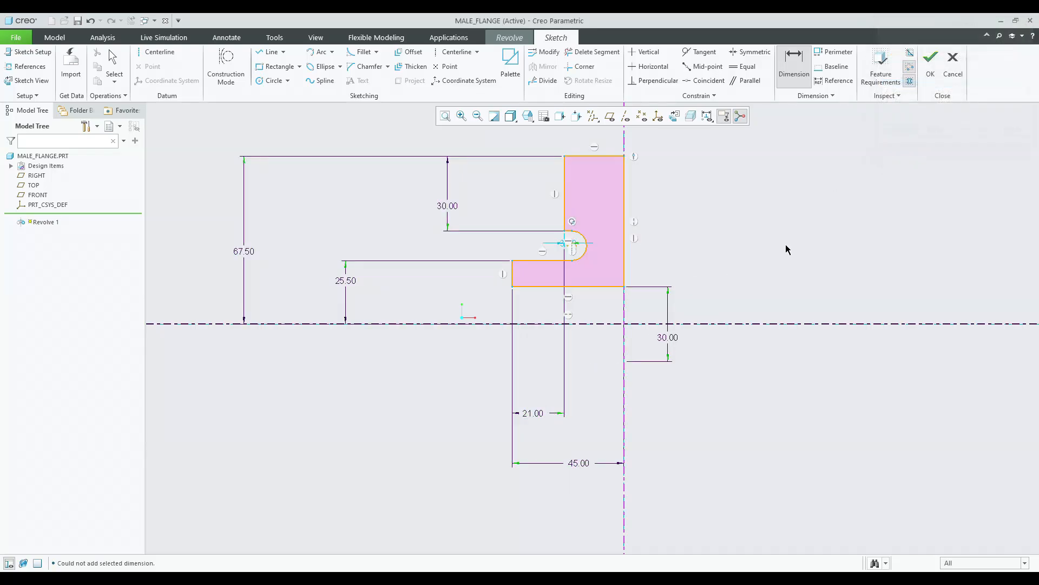
Try again to dimension the rounded recess's arc.
left_click(568, 259)
middle_click(612, 347)
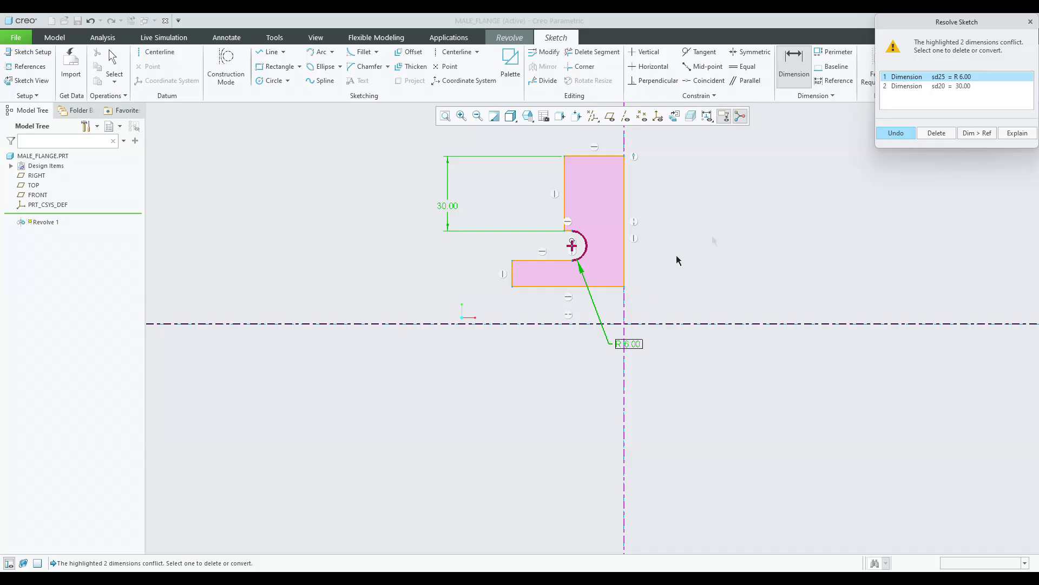
left_click(896, 134)
Dimension the rounded recess's centre from the flange's right face as 15.
left_click(623, 255)
left_click(586, 250)
middle_click(599, 287)
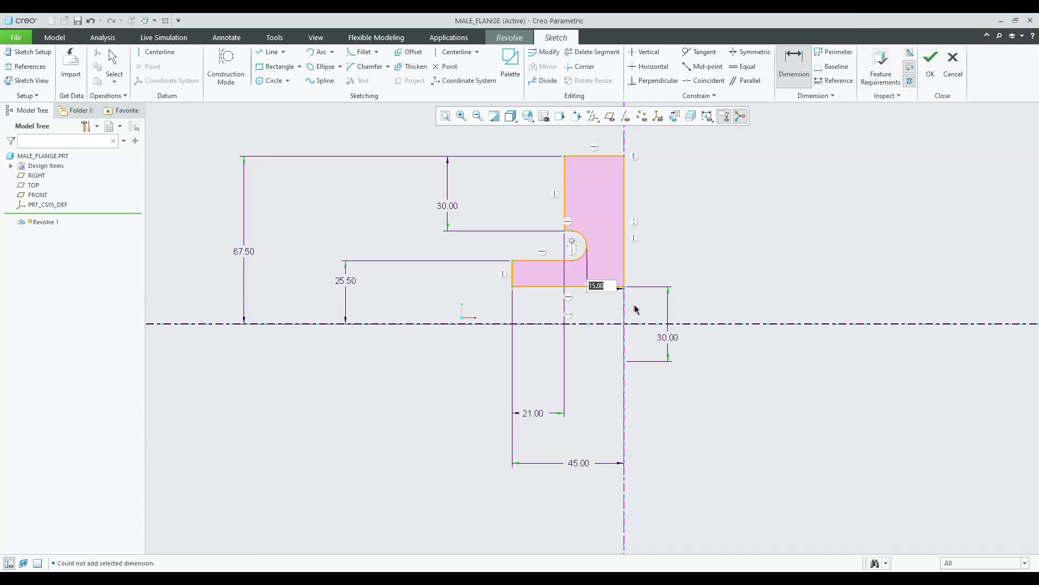
key("Return")
middle_click(605, 303)
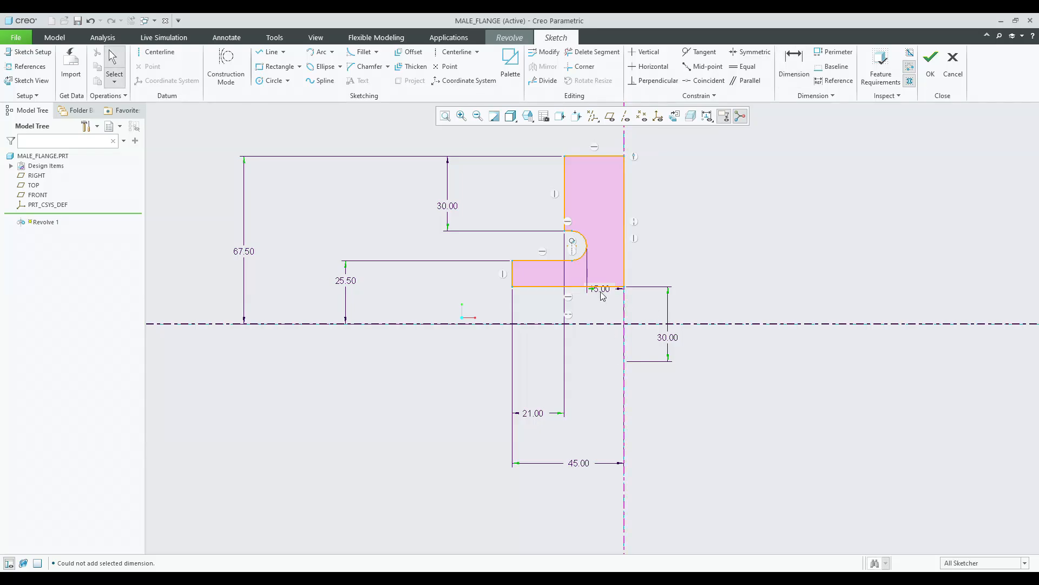
Tidy the placement of the 15 and 25.50 dimensions.
left_click_drag(603, 296, 676, 420)
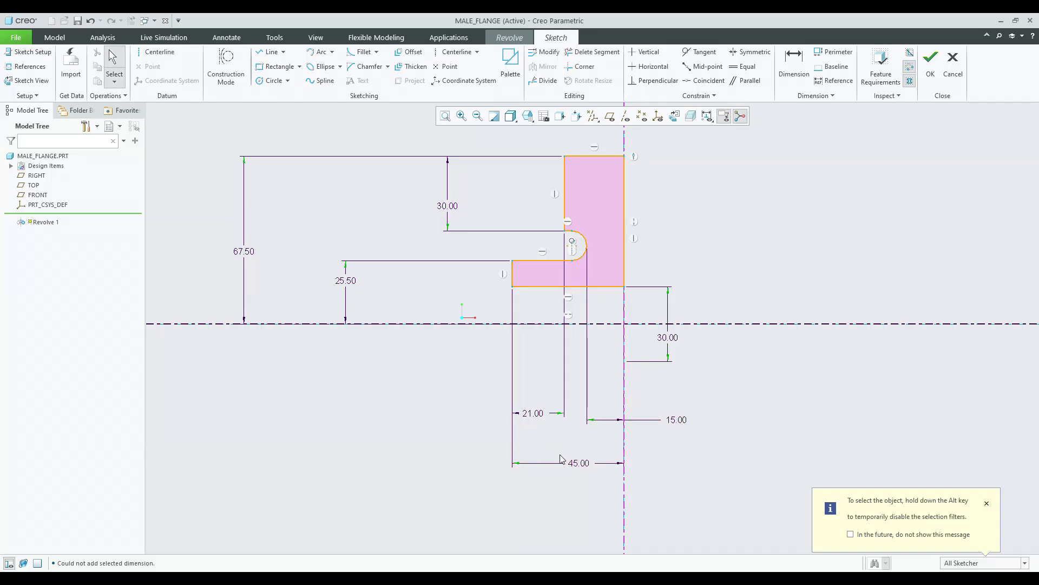
left_click(533, 416)
left_click(568, 450)
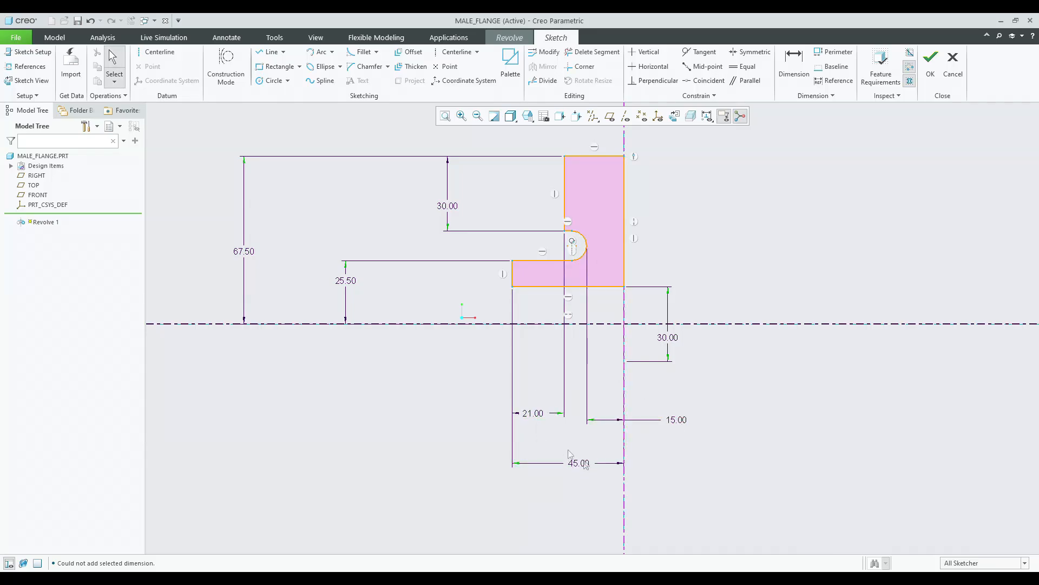
left_click(588, 469)
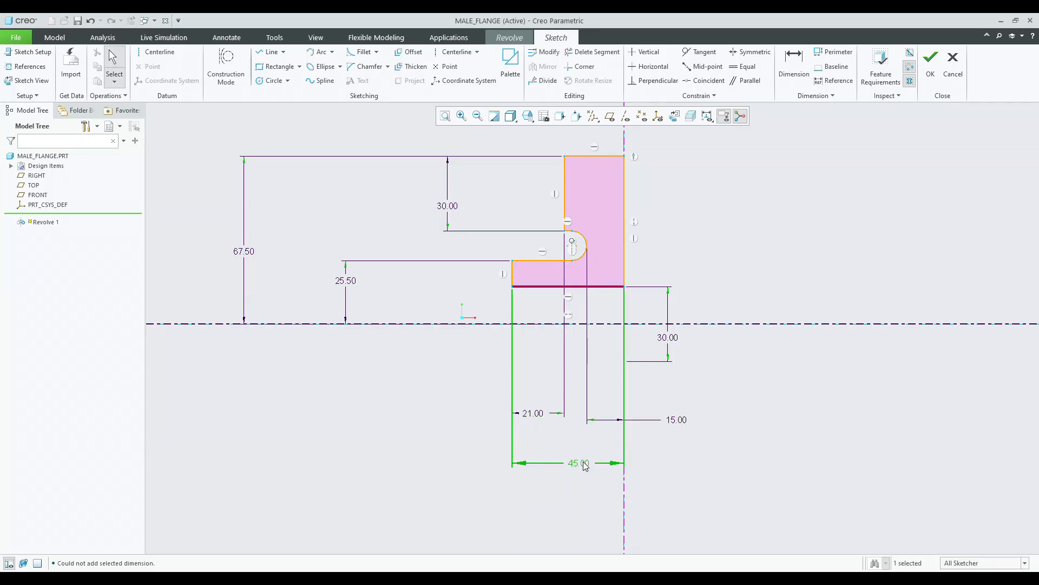
left_click(559, 509)
left_click_drag(343, 282, 343, 292)
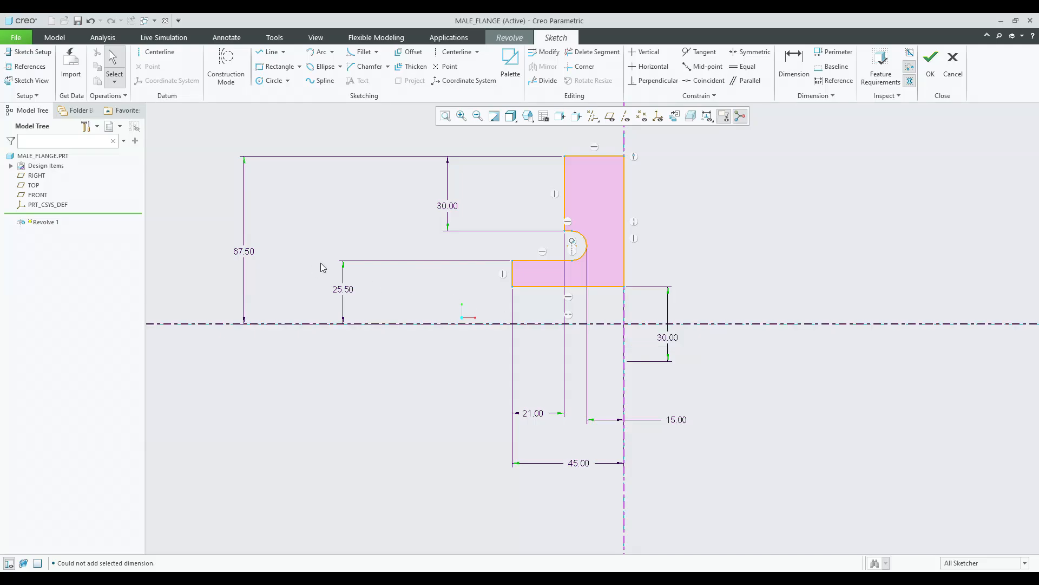
Finish the sketch and complete the 360-degree revolve of the flange.
left_click(930, 60)
mouse_move(580, 302)
middle_mouse_down()
mouse_move(587, 313)
mouse_move(654, 306)
mouse_move(587, 316)
mouse_move(608, 312)
middle_mouse_up()
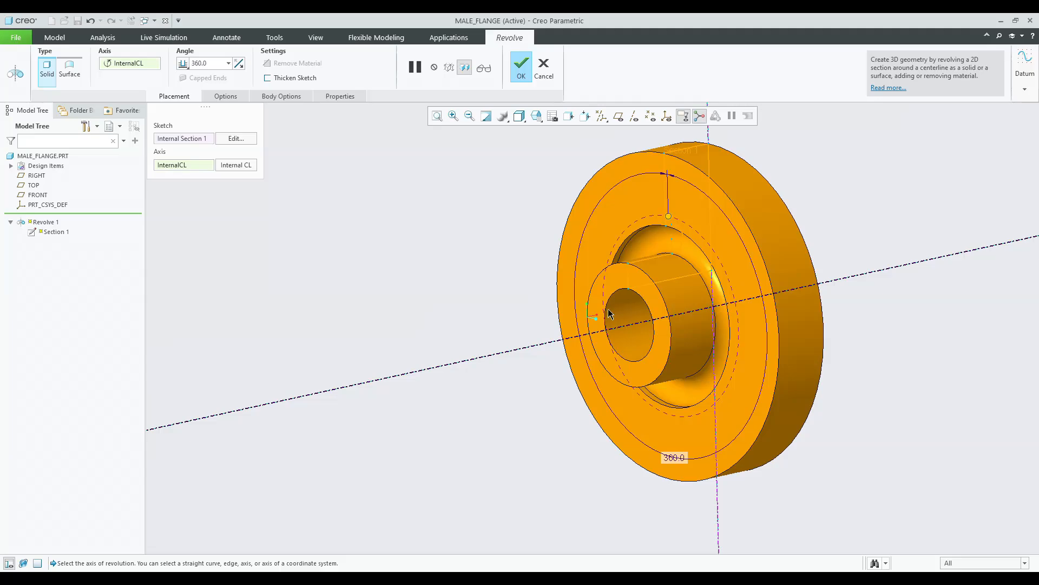
middle_click(427, 318)
scroll(381, 326, "down", 3)
middle_click_drag(381, 327, 400, 336)
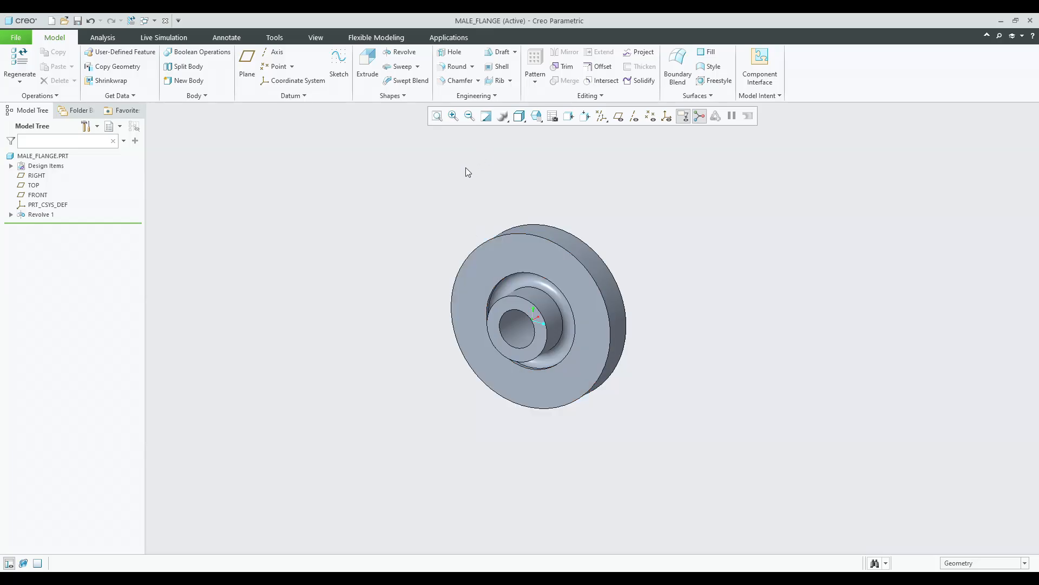
Start a simple hole on the flange's front face, referencing the TOP and FRONT datum planes.
left_click(452, 52)
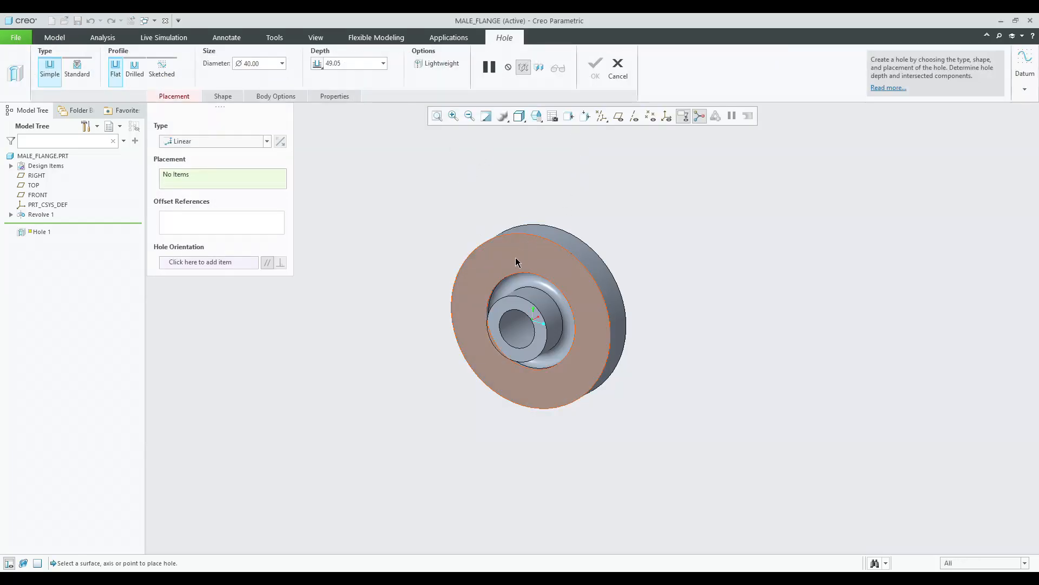
left_click(516, 262)
left_click(618, 115)
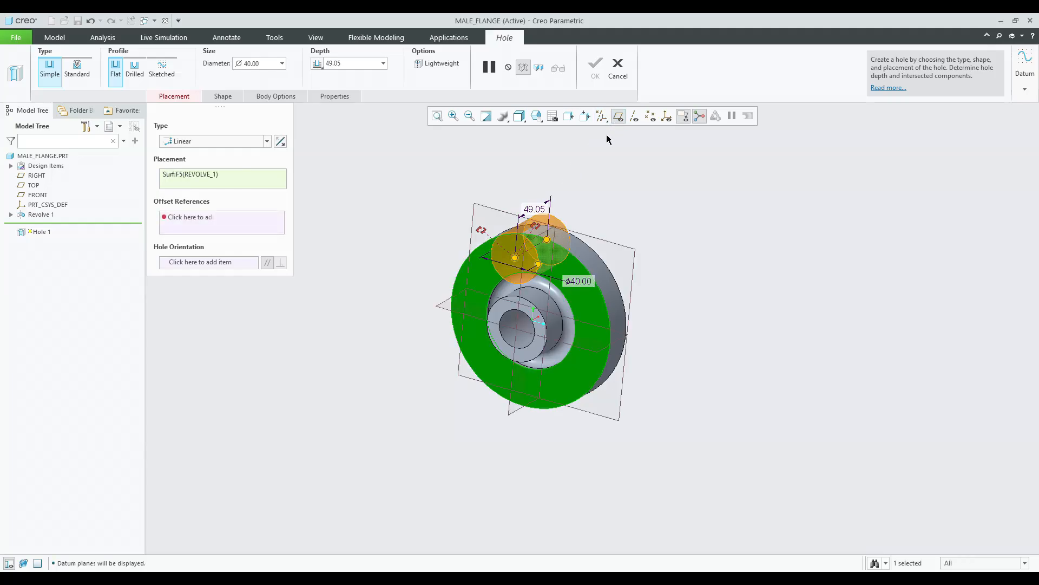
middle_click_drag(609, 191, 600, 179)
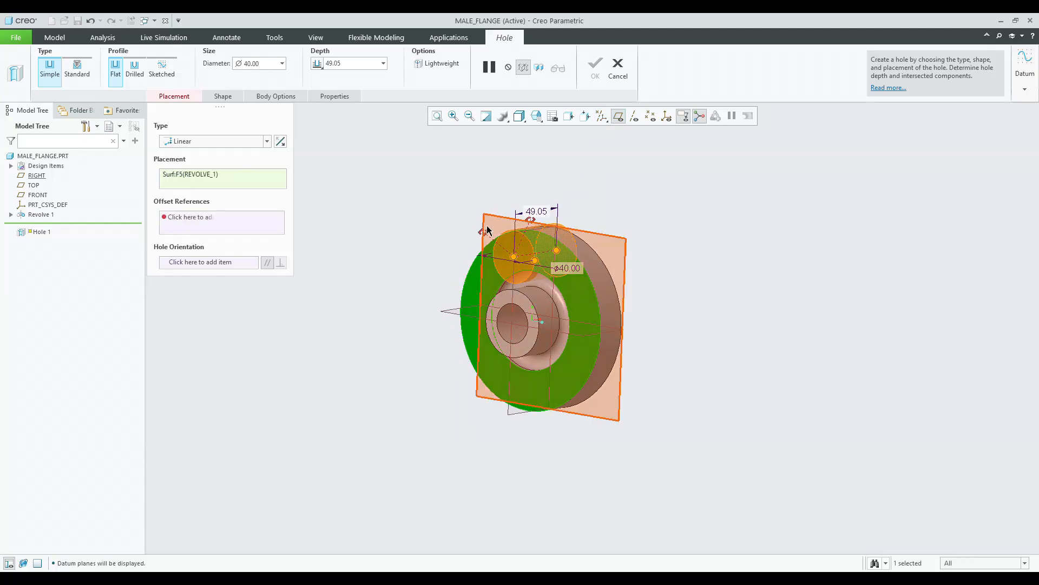
scroll(487, 230, "down", 3)
left_click_drag(483, 238, 449, 353)
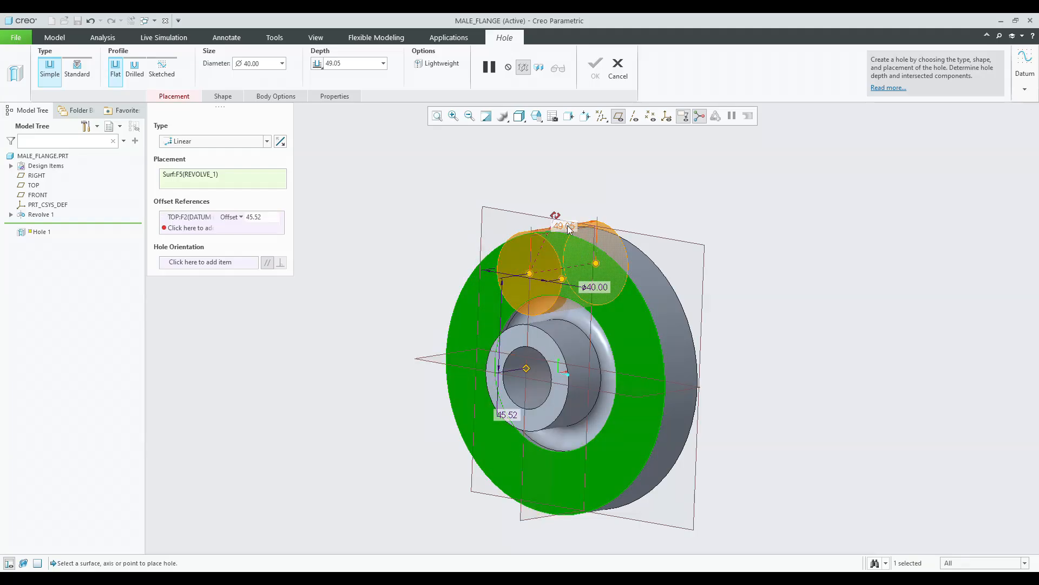
left_click_drag(593, 232, 585, 230)
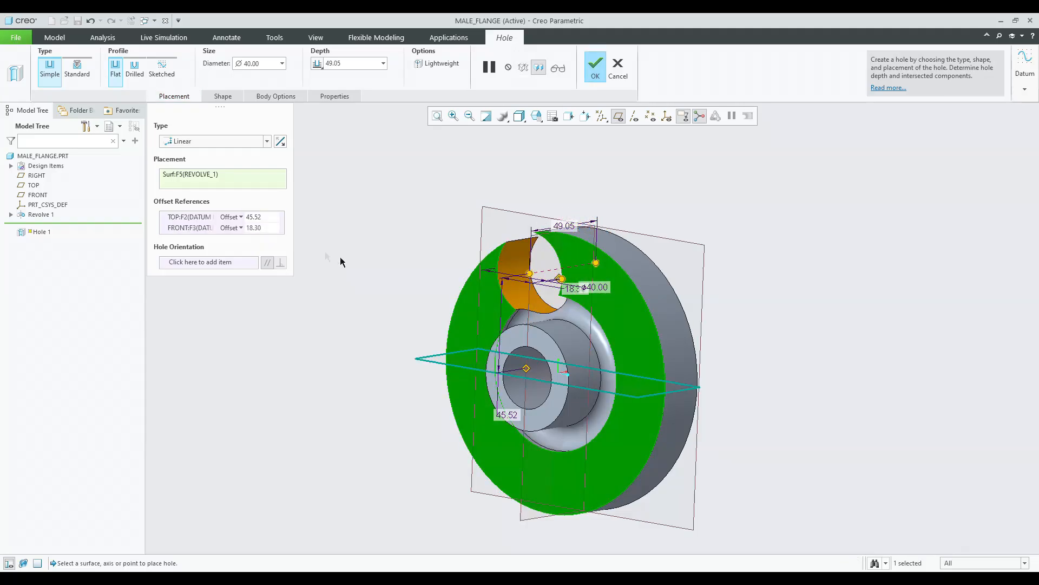
Set the hole's offsets to 0 from the FRONT plane and 52.50 from the TOP plane.
left_click(272, 228)
type("0")
key("Return")
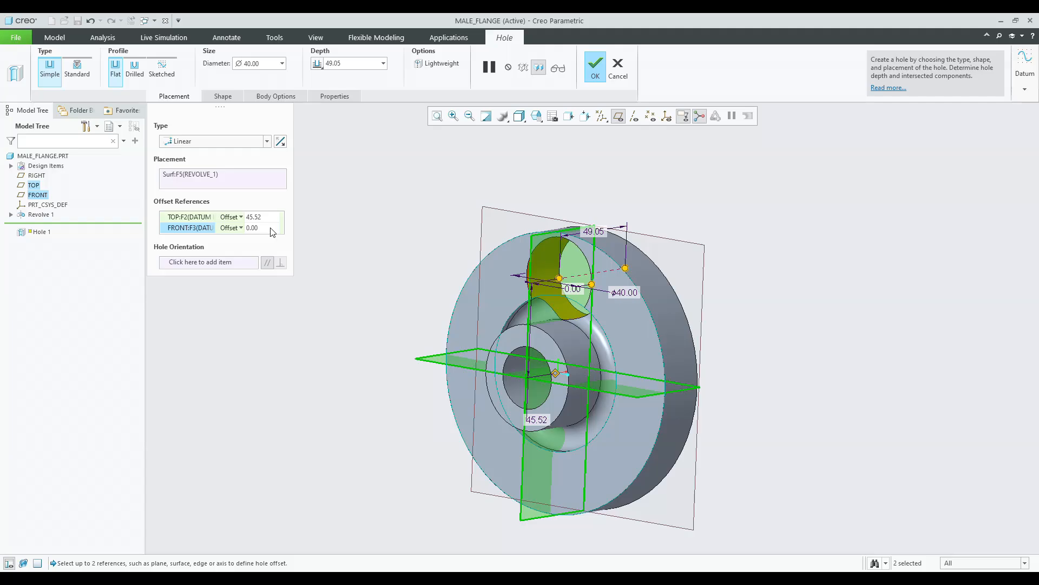
double_click(257, 217)
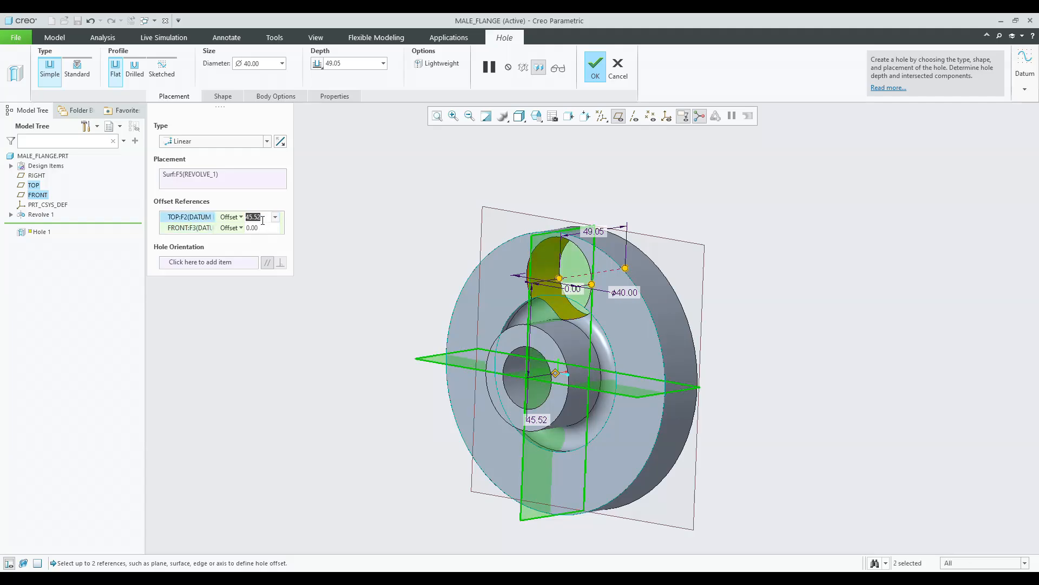
type("1.75")
key("Return")
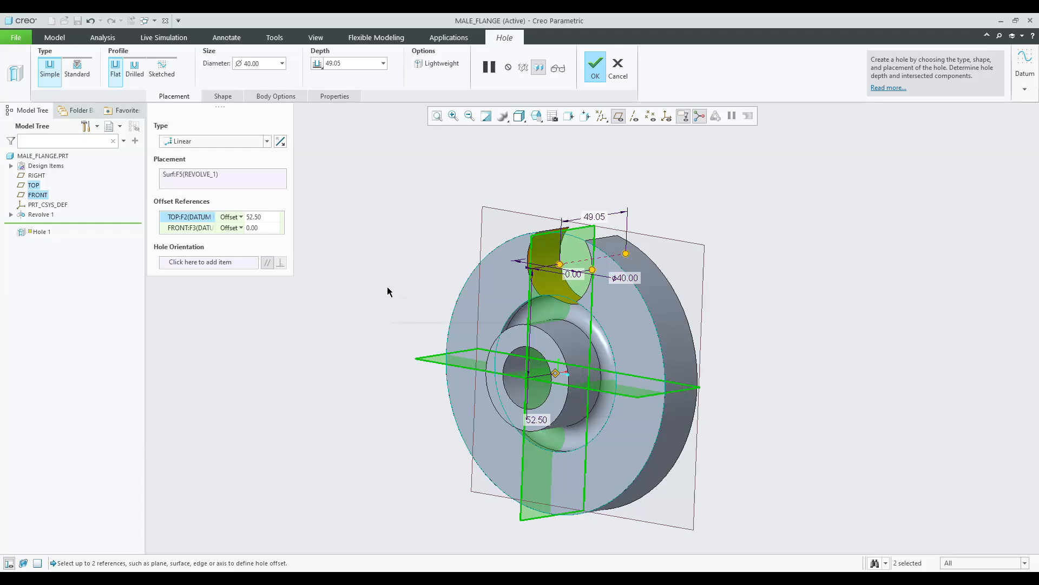
Set the hole diameter to 0.85*30.
left_click(262, 67)
type("0.85")
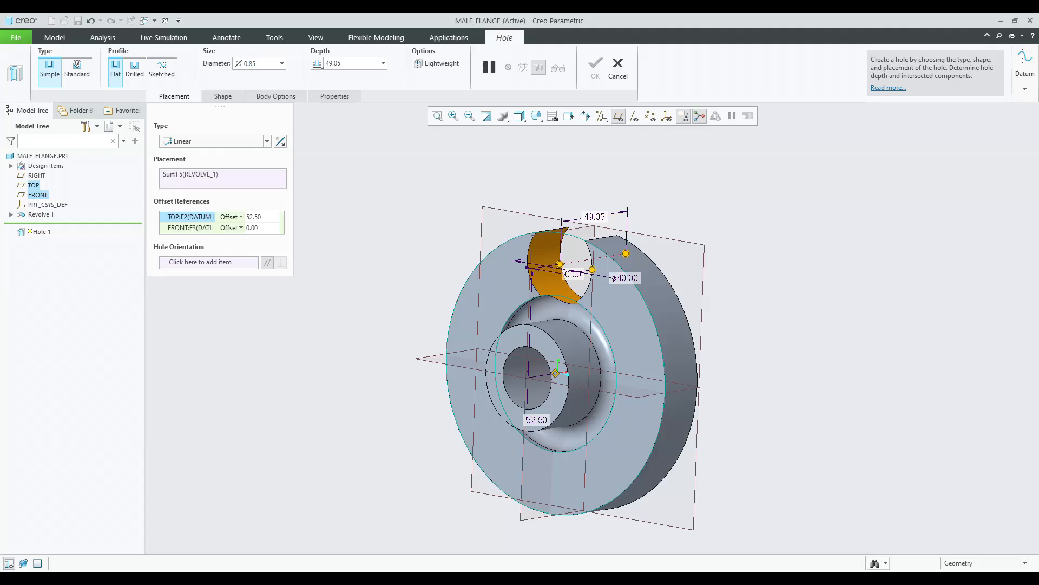
type("*30")
key("Return")
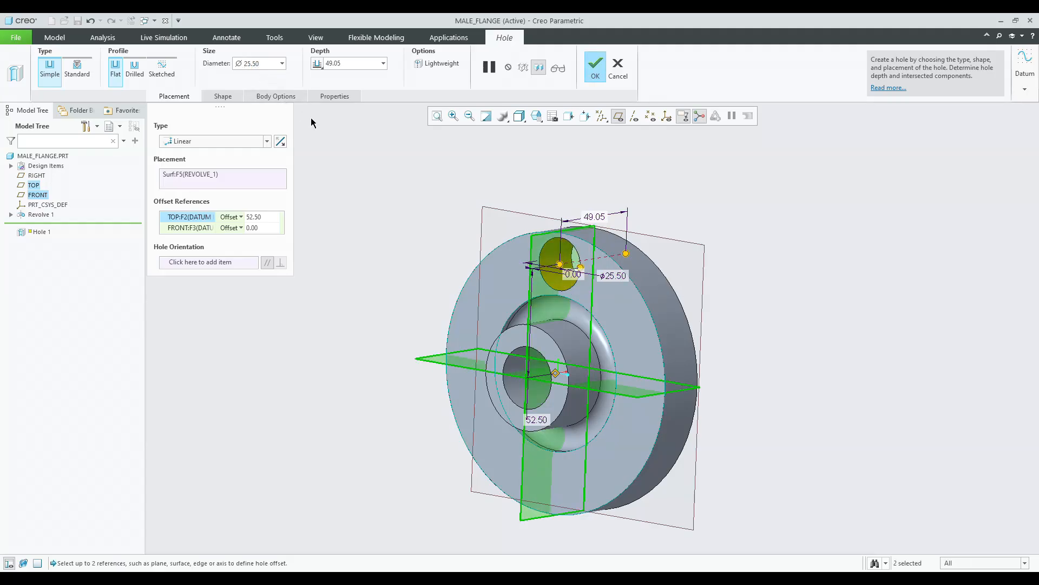
Set the hole diameter to 20.
double_click(261, 63)
type("2")
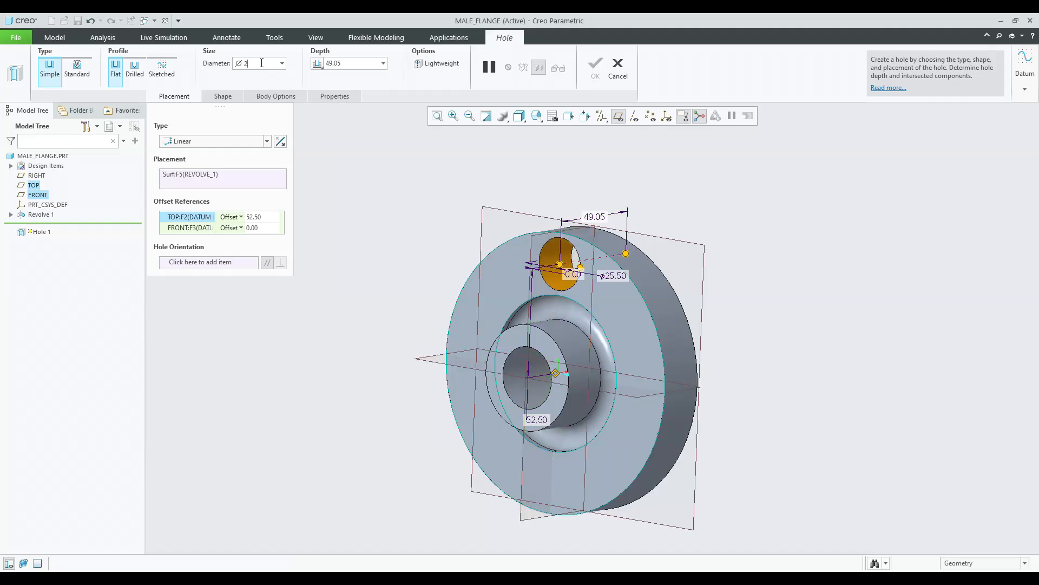
type("0")
key("Return")
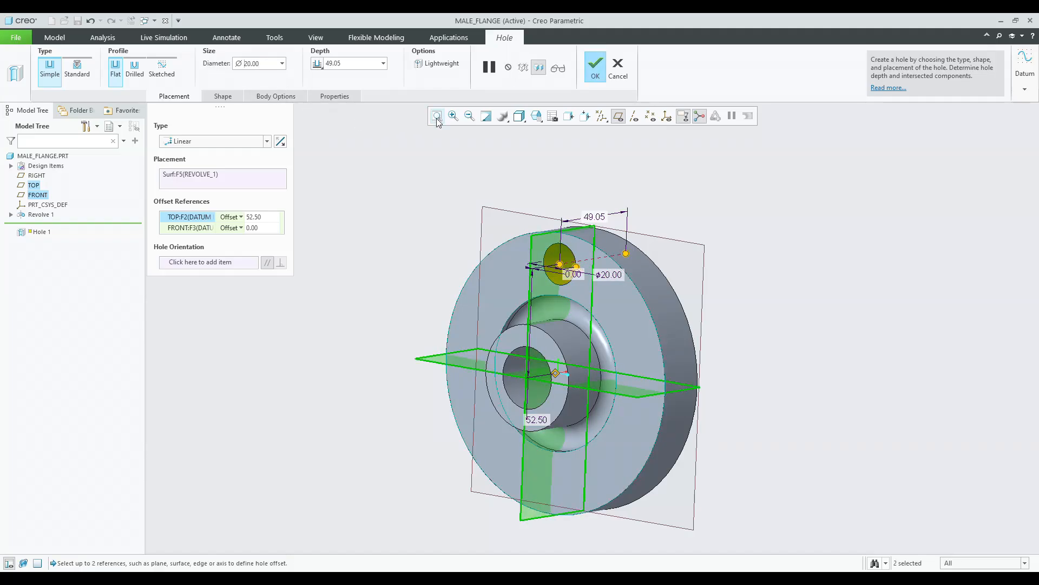
Set the hole's depth to Through All and complete the hole.
middle_click_drag(513, 168, 462, 178)
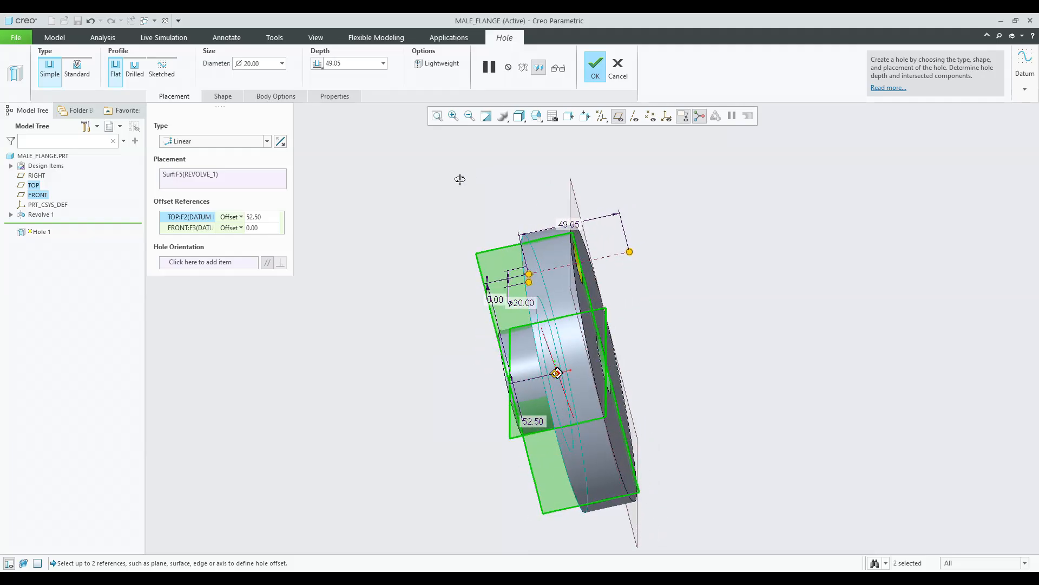
left_click(317, 64)
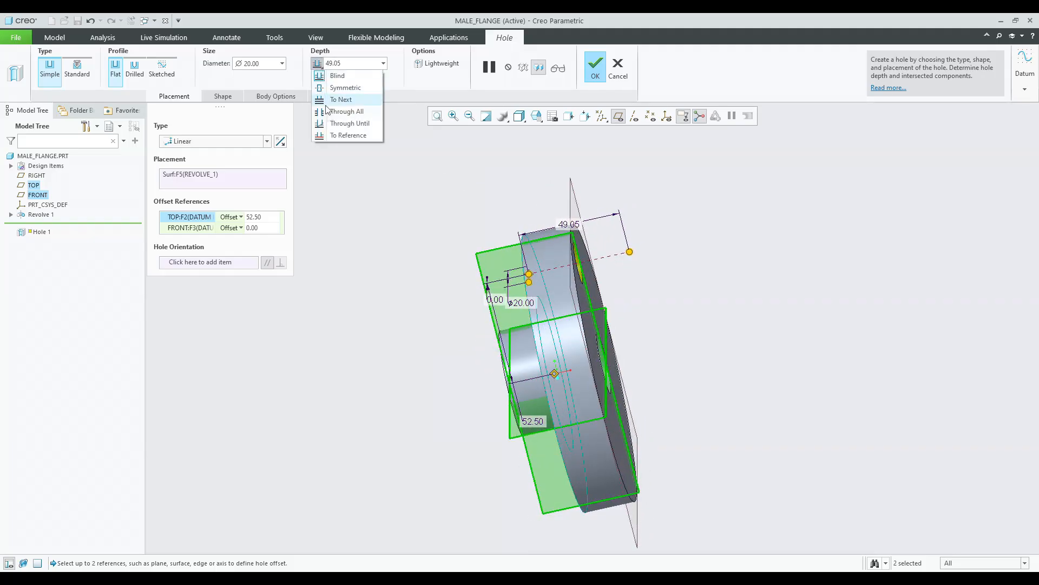
left_click(332, 115)
middle_click_drag(507, 198, 516, 261)
left_click(594, 72)
Create an axis pattern of the hole about the central axis with 4 members at 90° spacing.
left_click(430, 214)
left_click(536, 116)
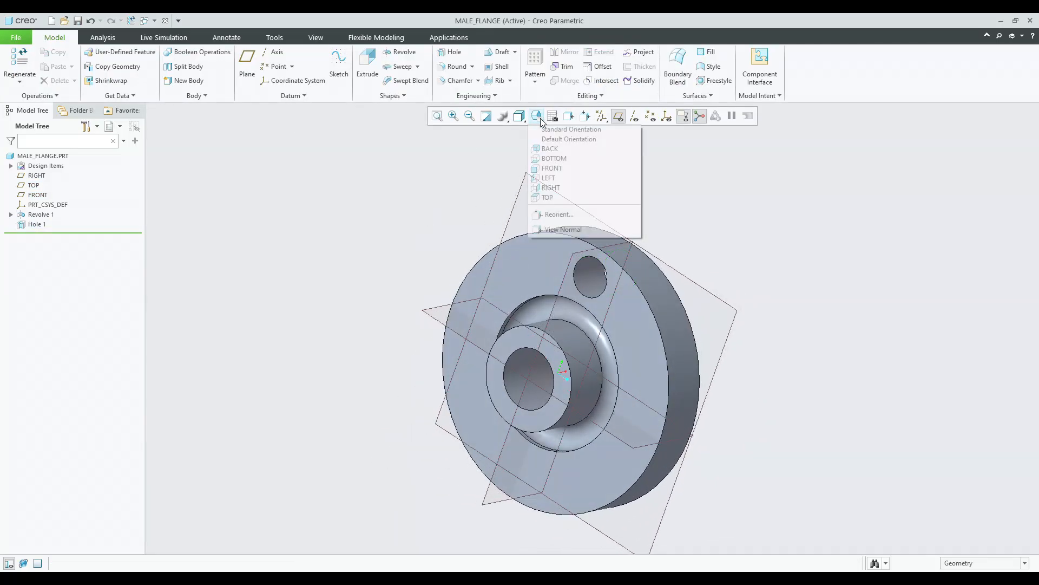
left_click(541, 131)
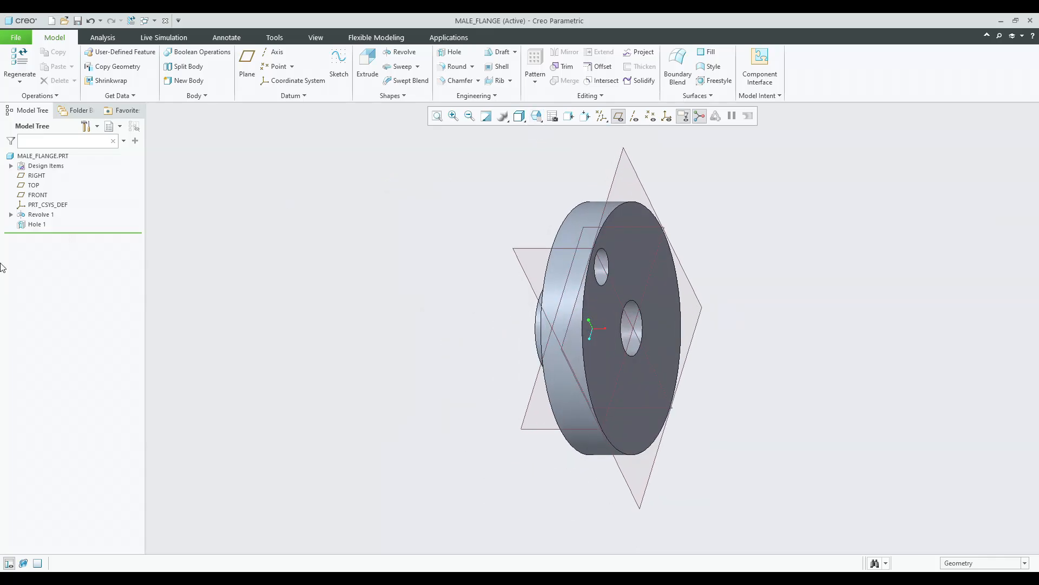
left_click(37, 224)
middle_click_drag(352, 252, 416, 233)
left_click(535, 62)
left_click(59, 81)
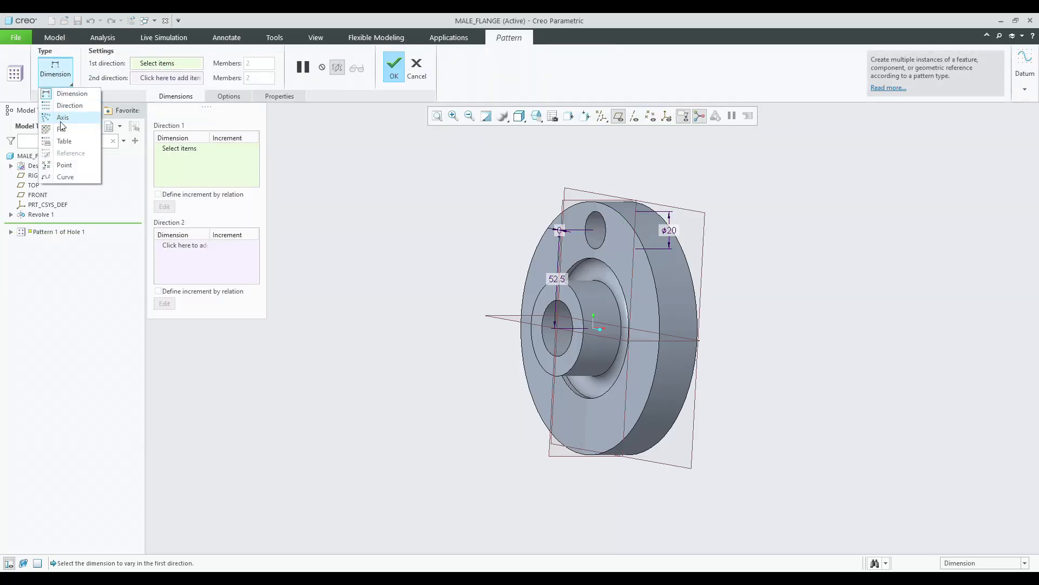
left_click(62, 118)
left_click(634, 116)
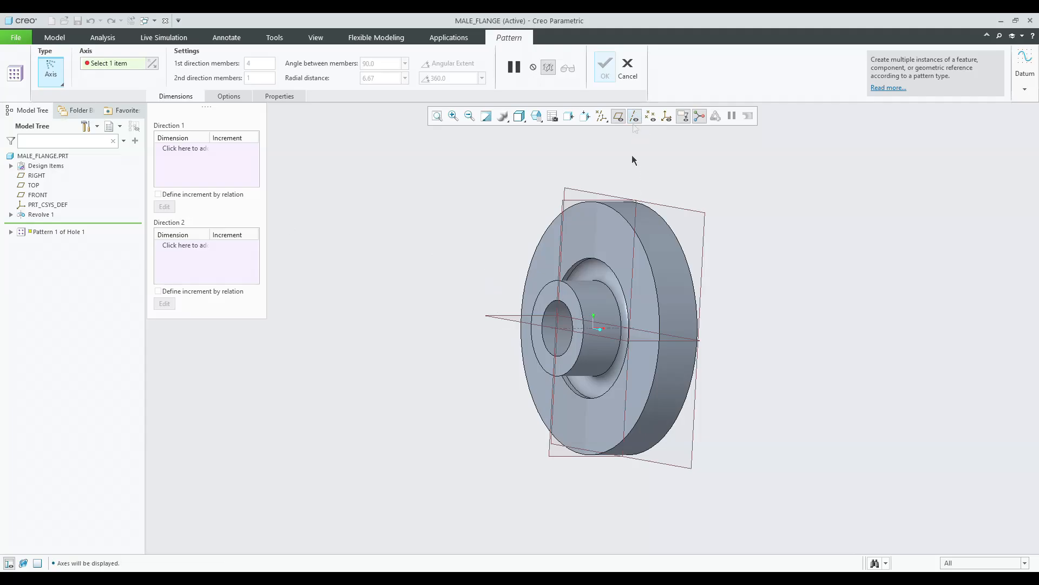
left_click(582, 332)
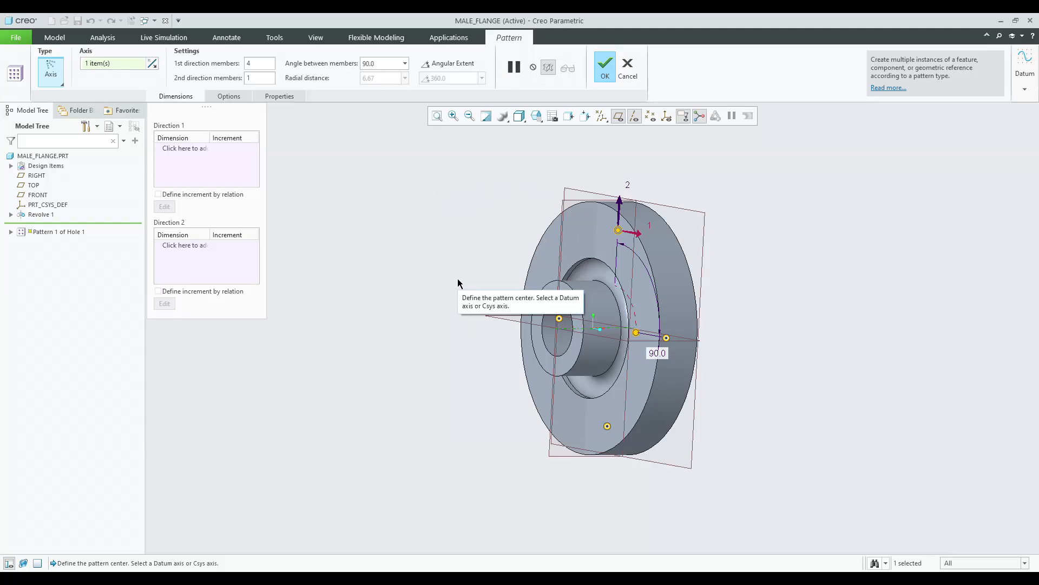
left_click(603, 68)
Round three circular edges of the flange with a radius of 3.
middle_click_drag(473, 211, 425, 219)
left_click(348, 227)
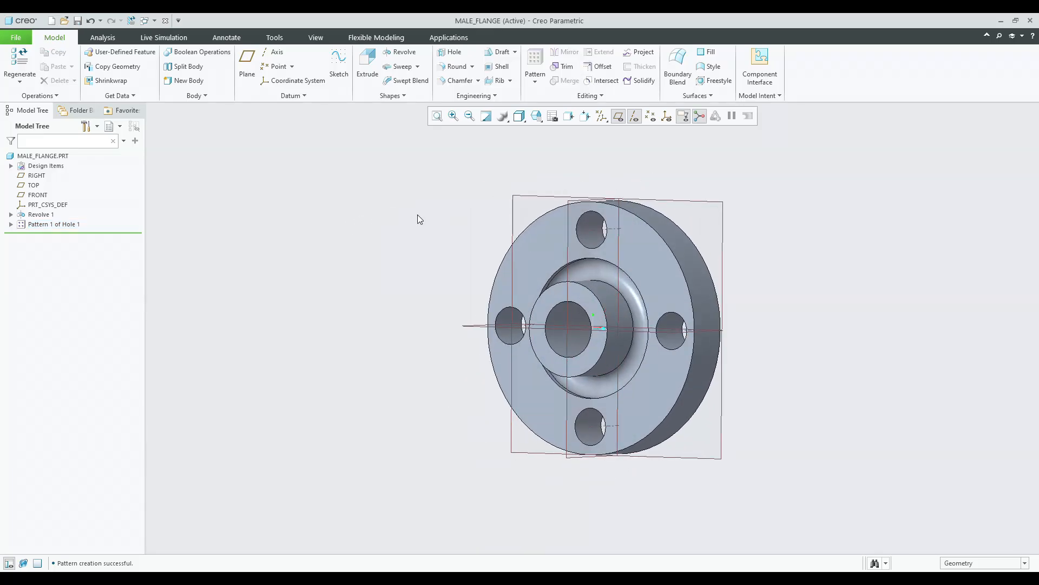
left_click(444, 66)
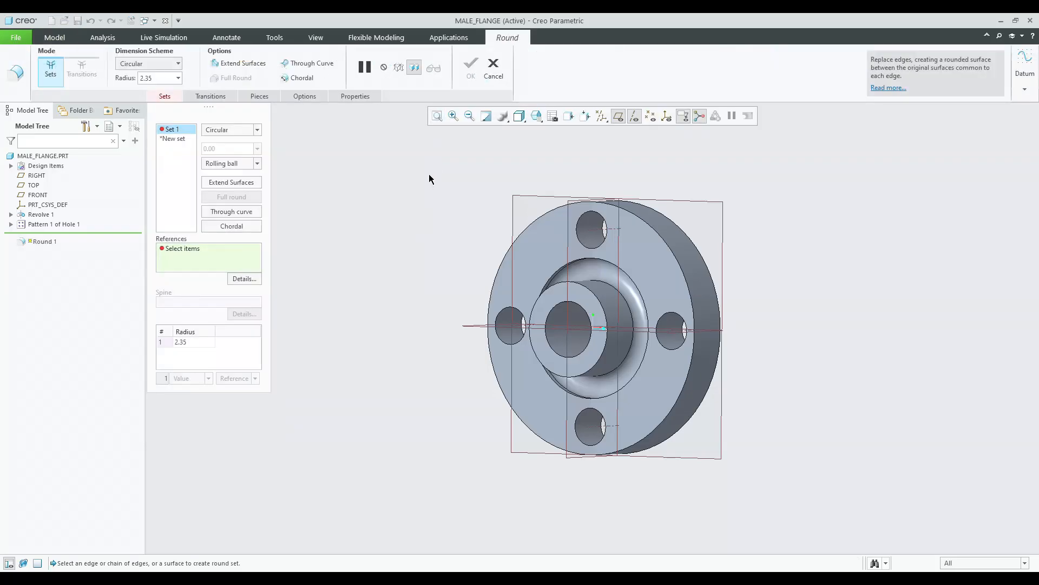
left_click(584, 288)
middle_click_drag(584, 288, 613, 277)
left_click(620, 233, "ctrl")
left_click(662, 230, "ctrl")
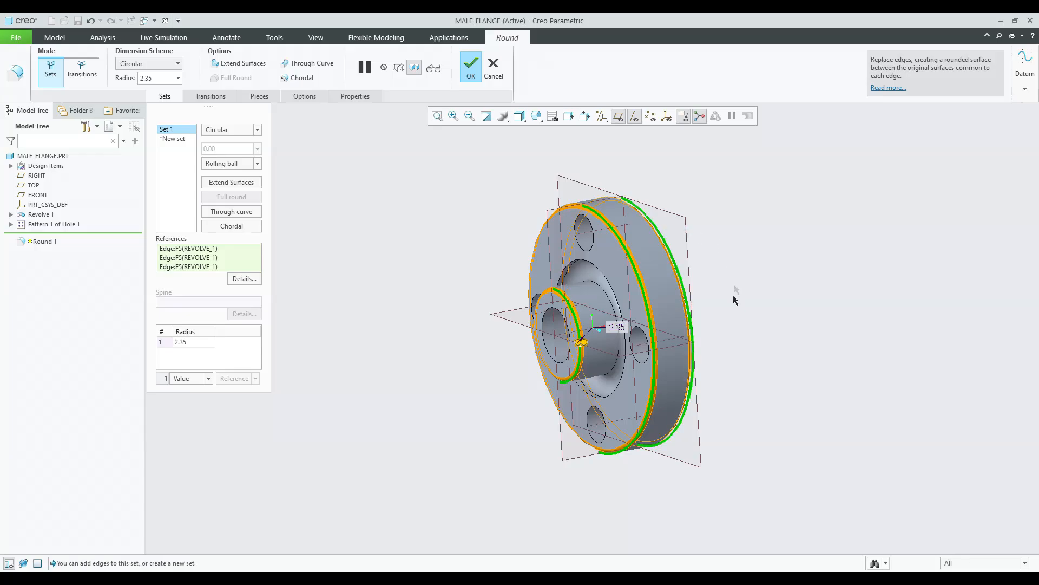
double_click(186, 342)
type("3")
key("Return")
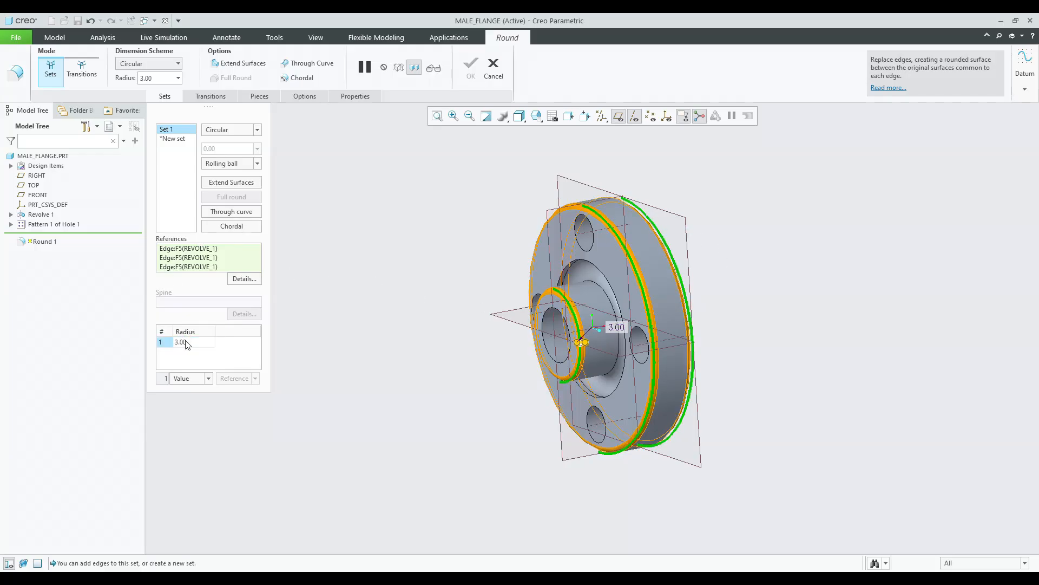
middle_click(341, 311)
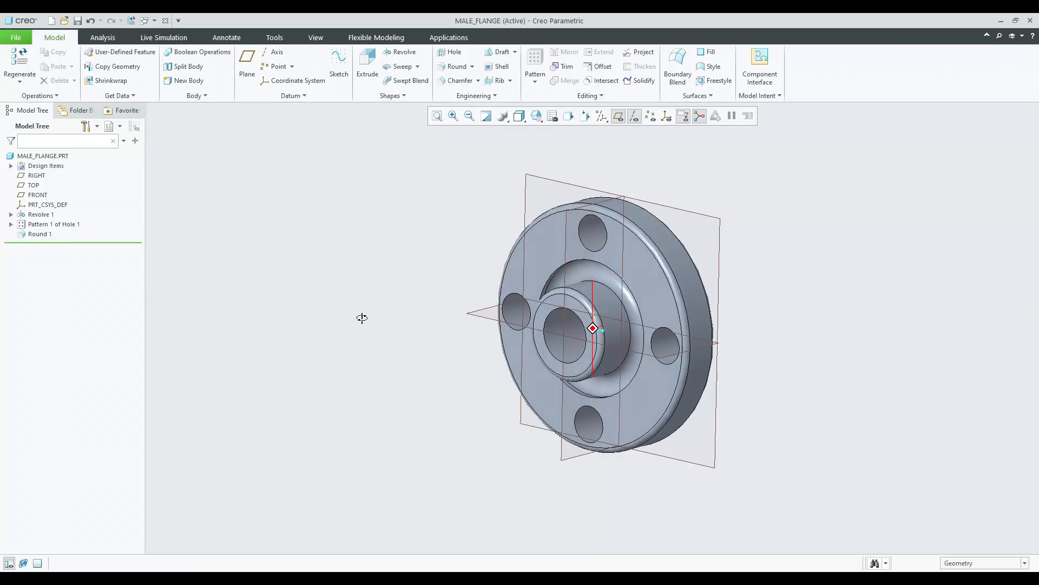
Chamfer the hub bore's outer edge using the 45 x D scheme with D of 3.00.
left_click(457, 80)
left_click(548, 311)
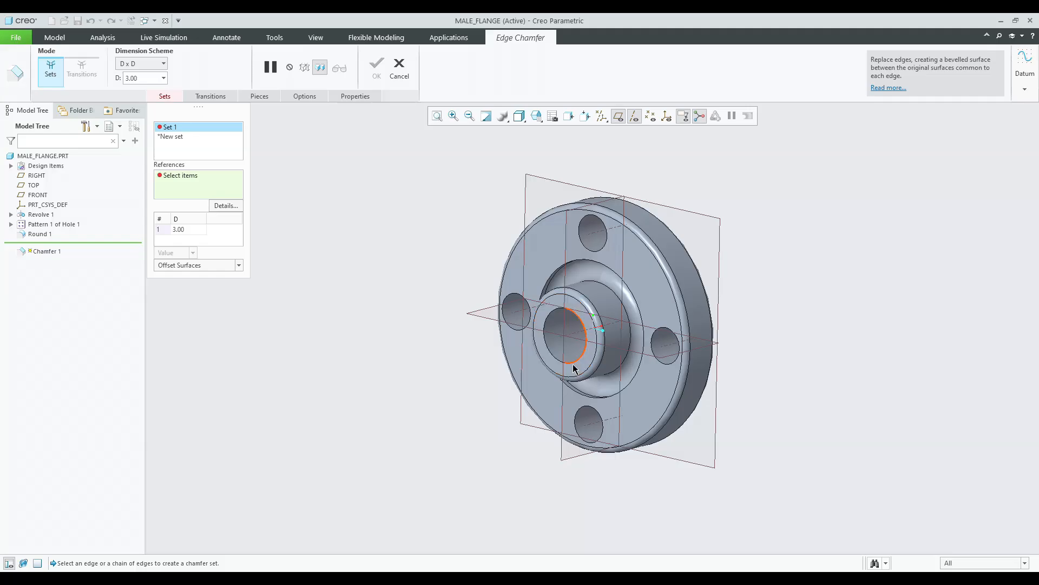
middle_click_drag(590, 366, 547, 358)
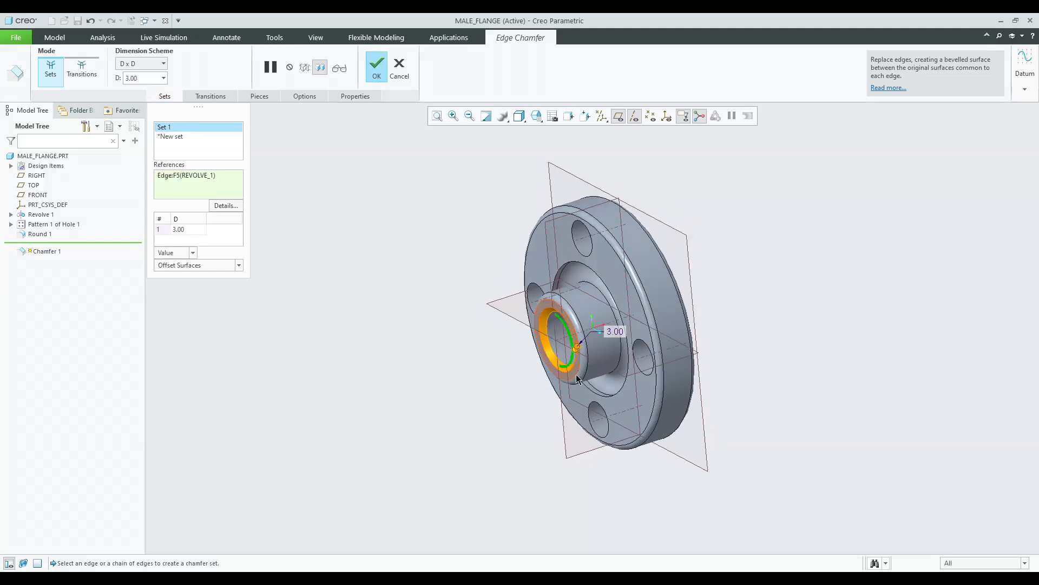
left_click(210, 100)
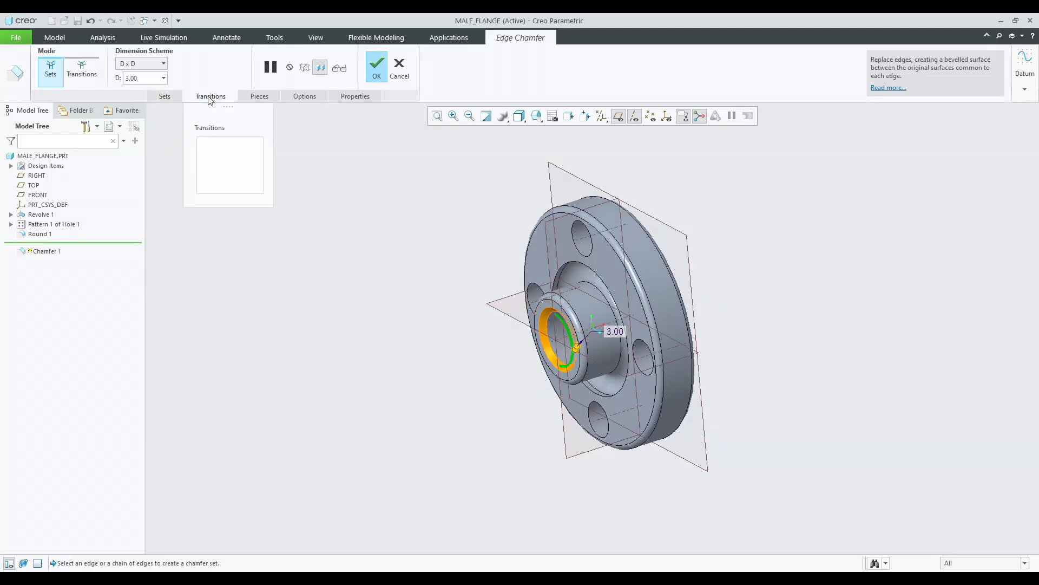
left_click(259, 97)
left_click(173, 98)
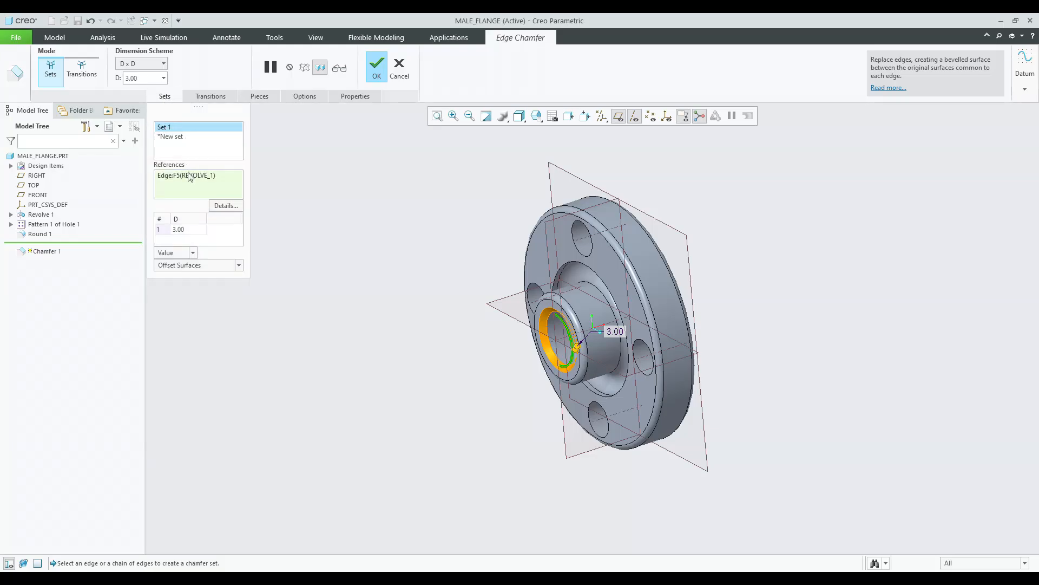
left_click(150, 64)
left_click(142, 103)
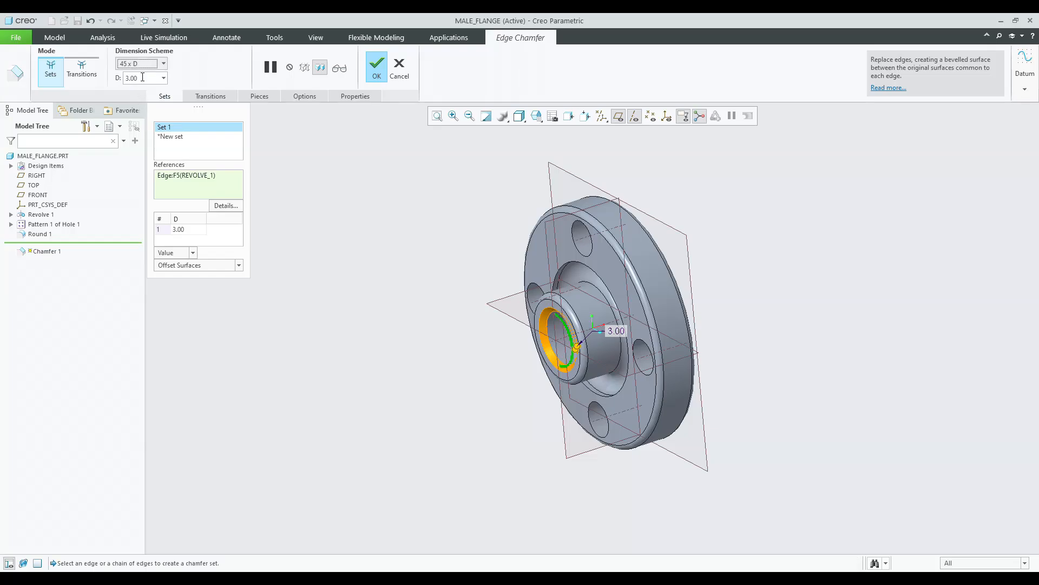
middle_click(330, 194)
Apply a yellow appearance to the whole male flange part.
mouse_move(443, 274)
middle_mouse_down()
mouse_move(480, 238)
mouse_move(563, 197)
mouse_move(463, 271)
mouse_move(404, 267)
mouse_move(432, 278)
middle_mouse_up()
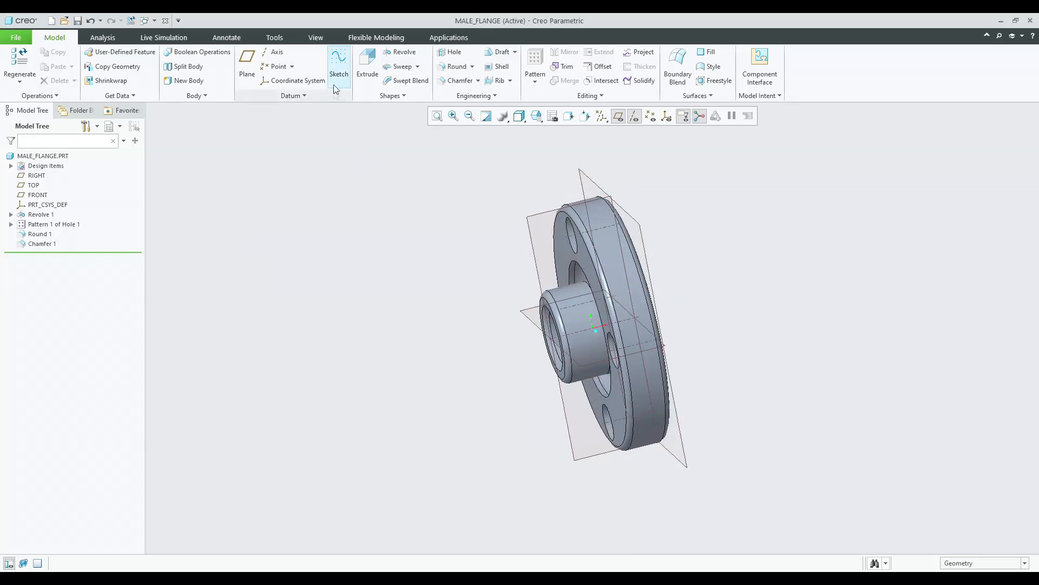
left_click(538, 117)
left_click(565, 129)
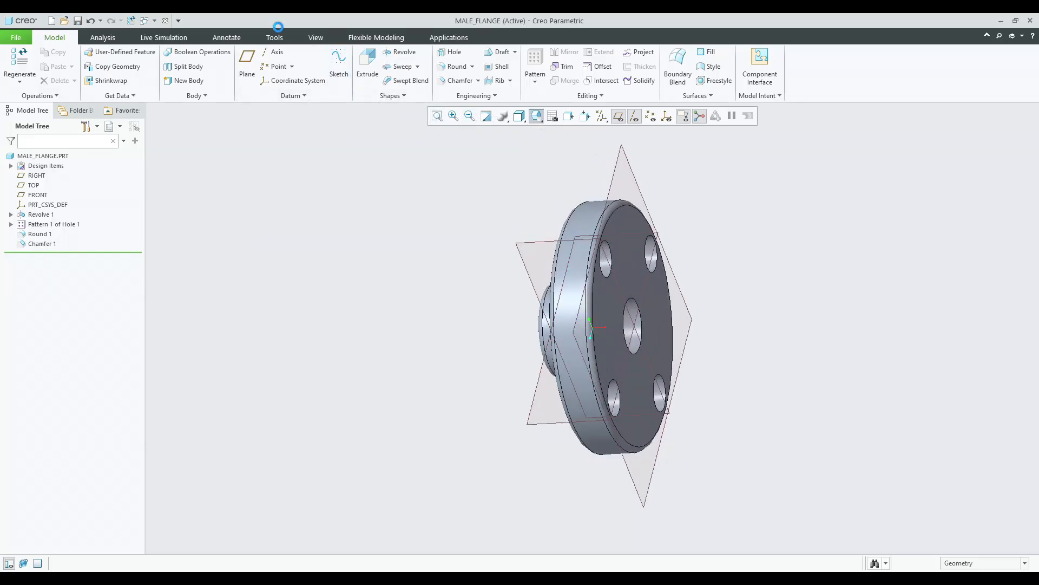
left_click(317, 38)
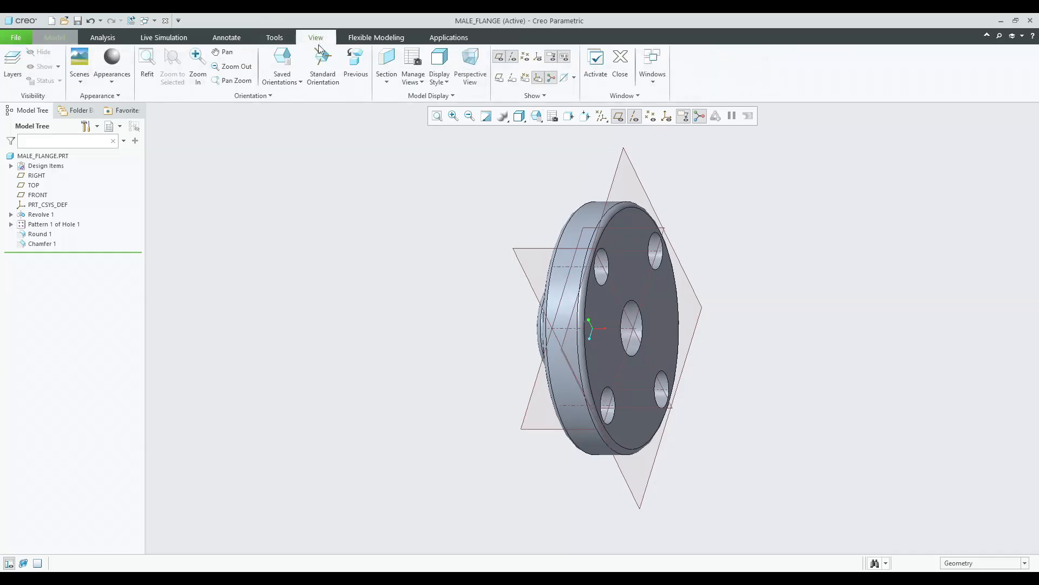
left_click(115, 85)
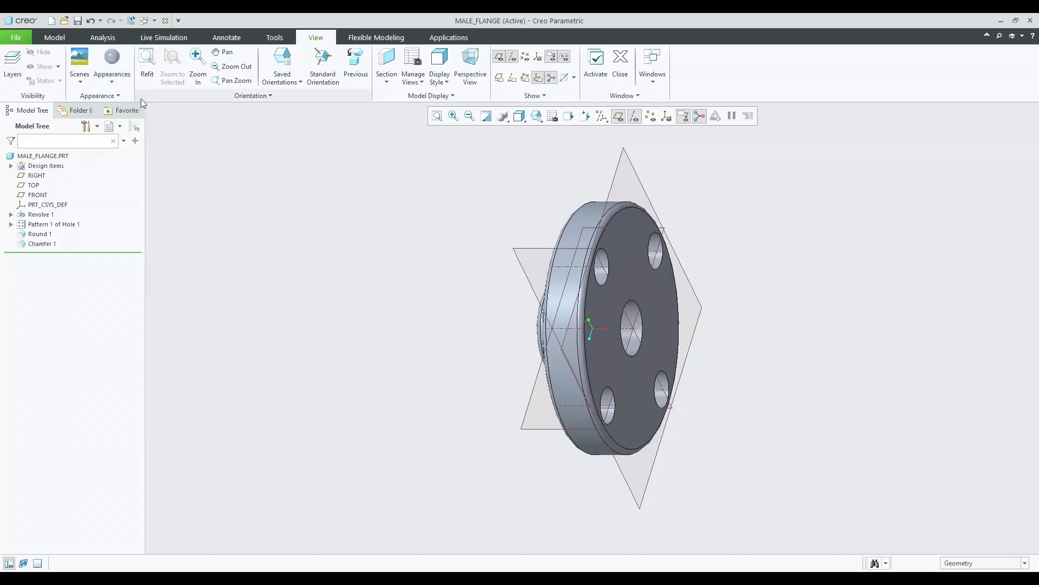
left_click(103, 78)
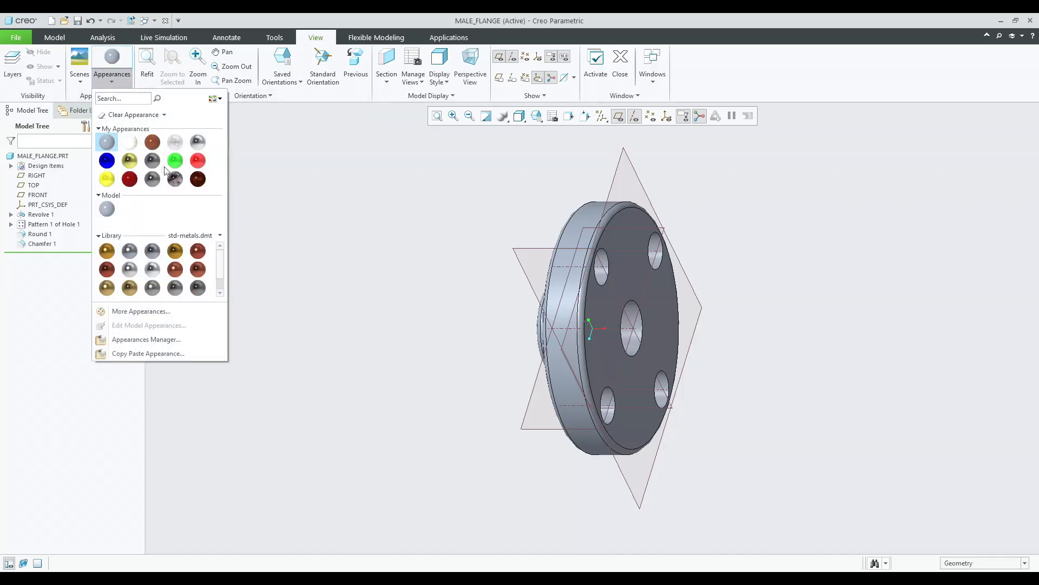
left_click(128, 161)
left_click(46, 156)
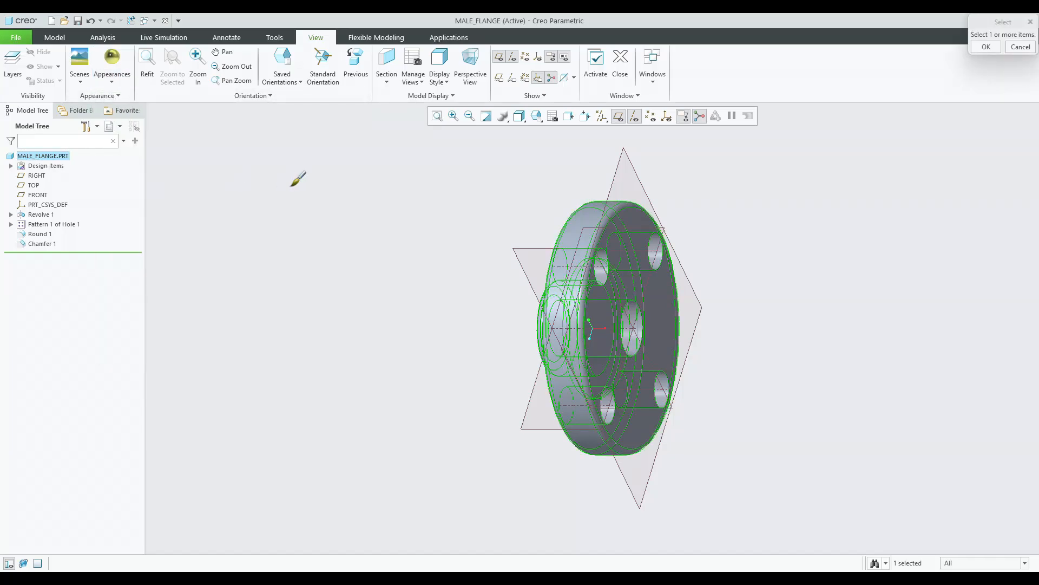
middle_click(289, 186)
Redefine the round feature, adjusting its edge references.
left_click(39, 233)
left_click(88, 174)
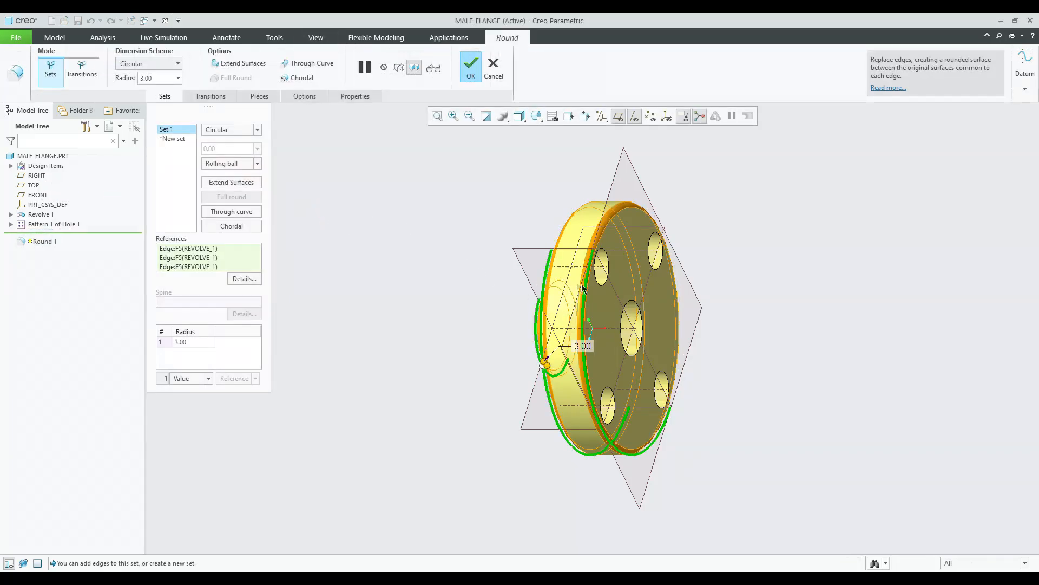
left_click(570, 290, "ctrl")
middle_click_drag(570, 290, 392, 215)
middle_click(392, 215)
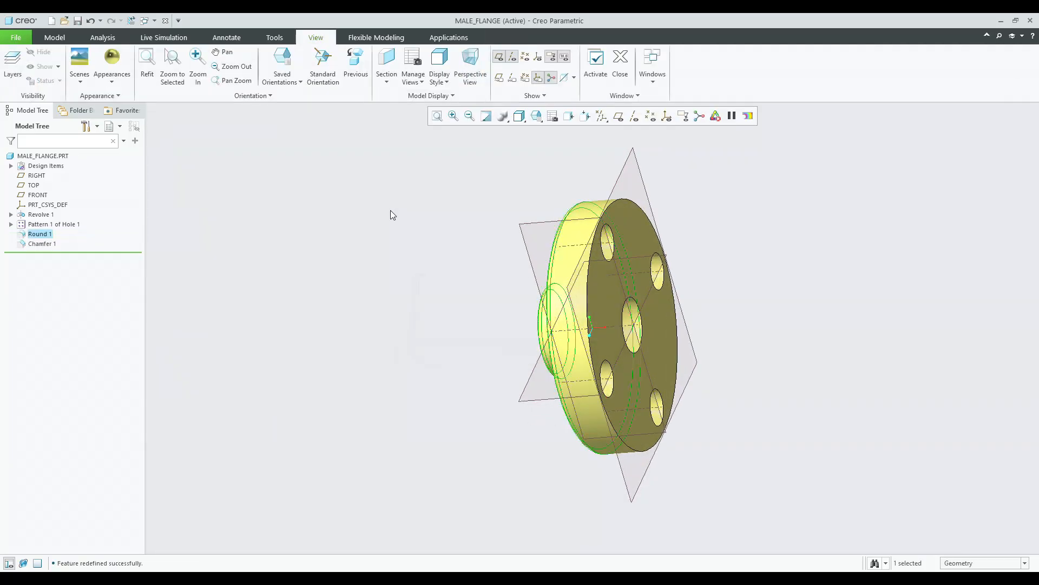
Turn off the display of datum planes and other datum features.
left_click(611, 123)
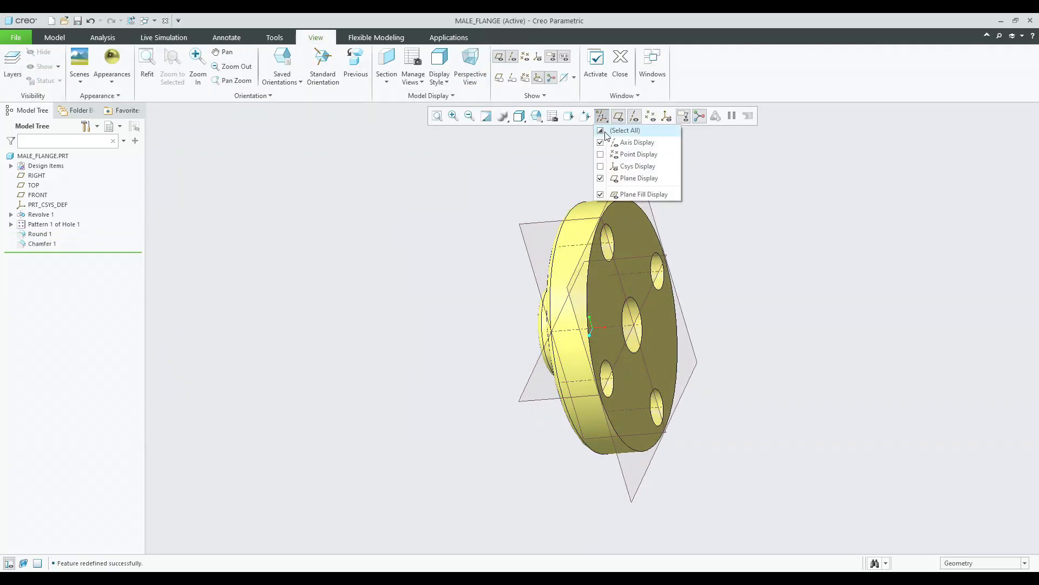
left_click(628, 170)
left_click(619, 116)
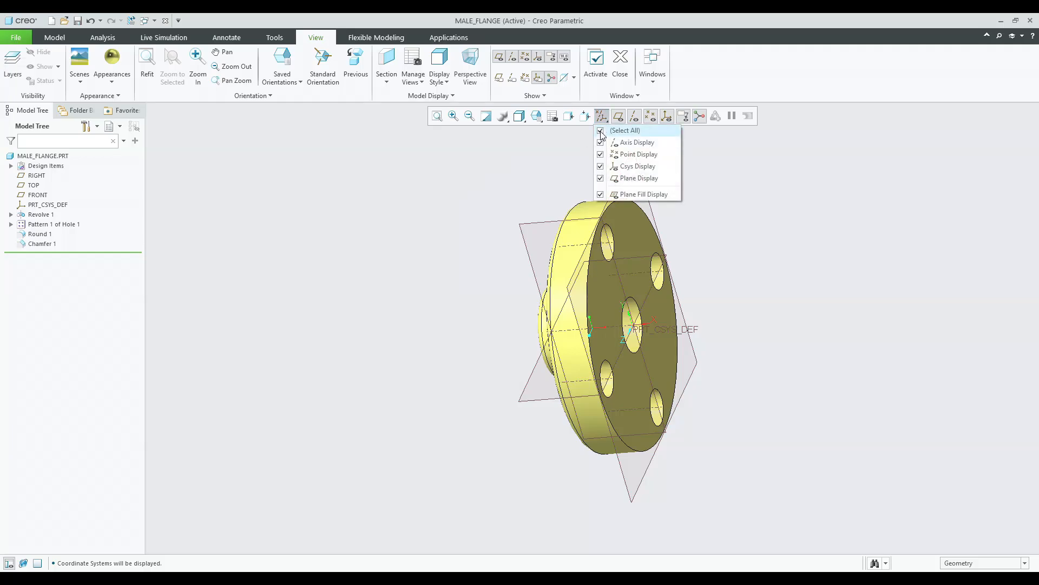
left_click(628, 187)
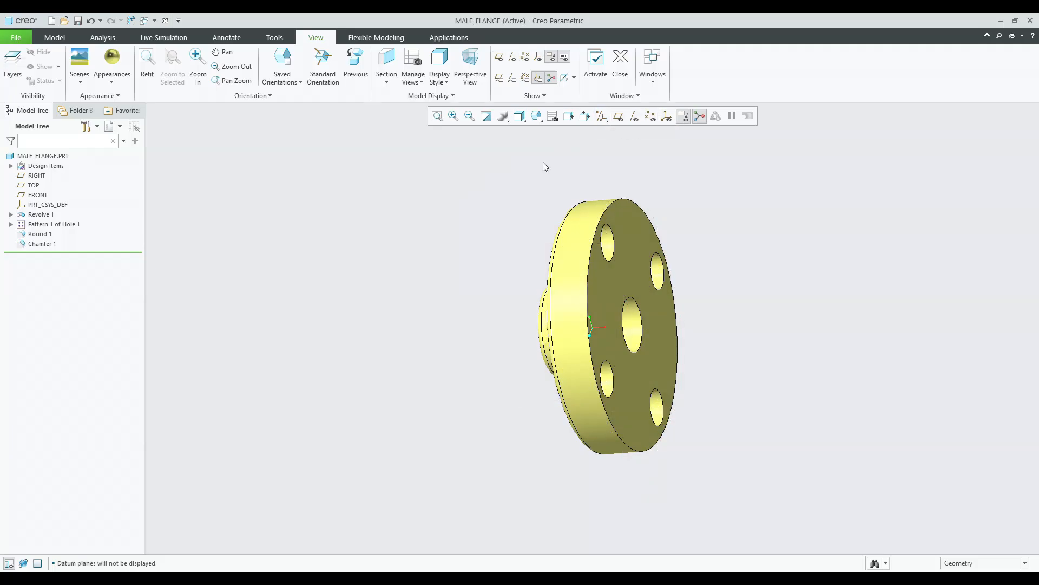
Redefine the patterned pin hole and set its diameter to 15.
mouse_move(473, 260)
middle_mouse_down()
mouse_move(502, 248)
mouse_move(461, 252)
middle_mouse_up()
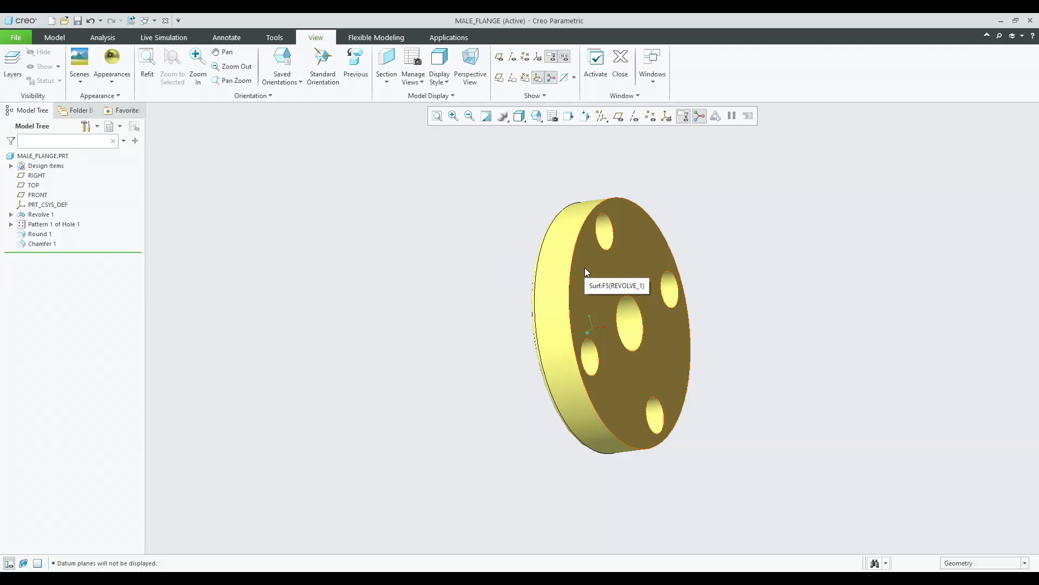
left_click(537, 116)
mouse_move(533, 142)
middle_mouse_down()
mouse_move(462, 288)
mouse_move(552, 232)
mouse_move(569, 271)
mouse_move(558, 276)
mouse_move(539, 274)
mouse_move(596, 233)
middle_mouse_up()
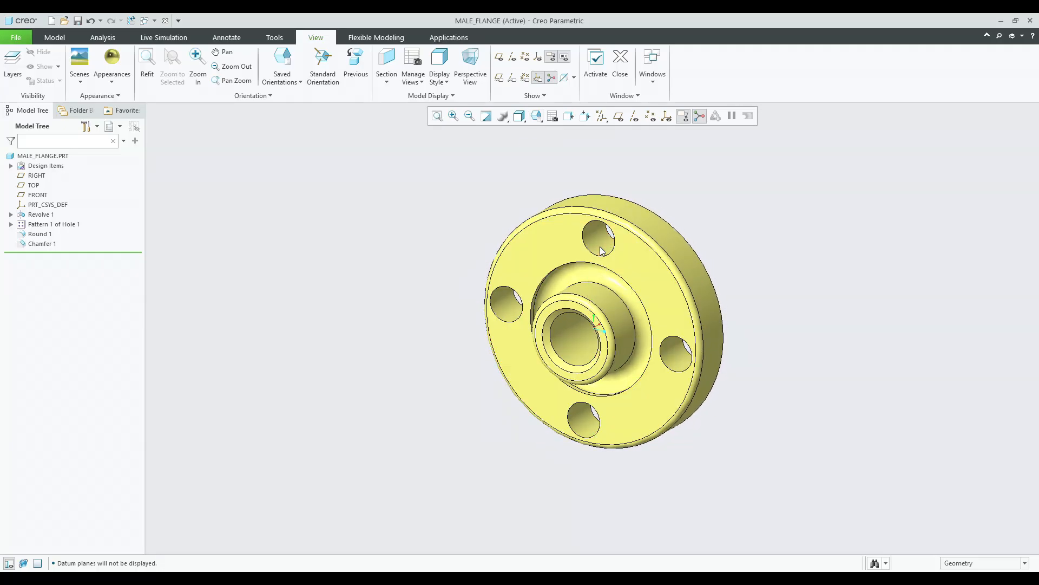
left_click(598, 247)
left_click(52, 234)
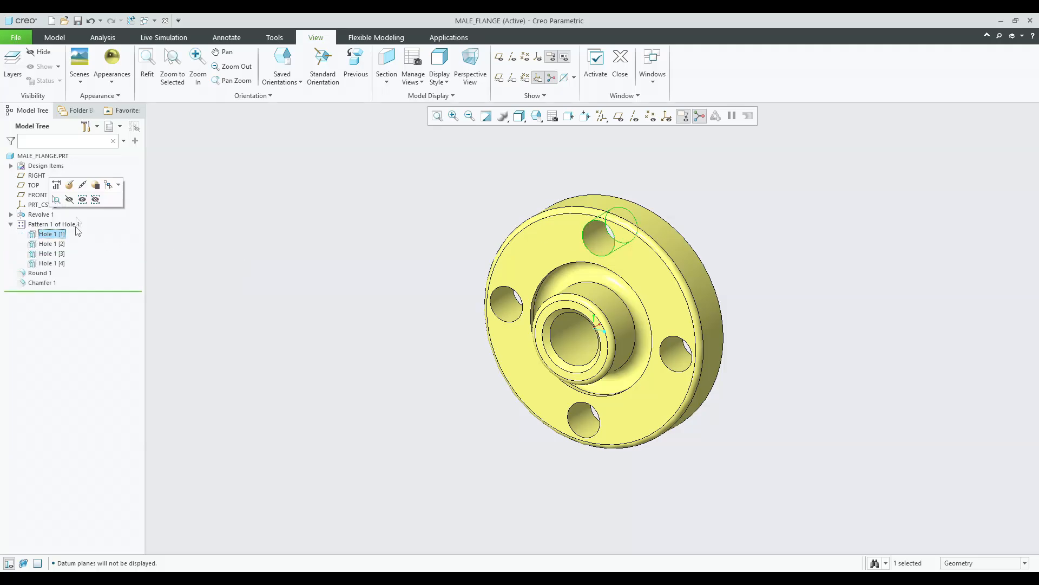
left_click(71, 186)
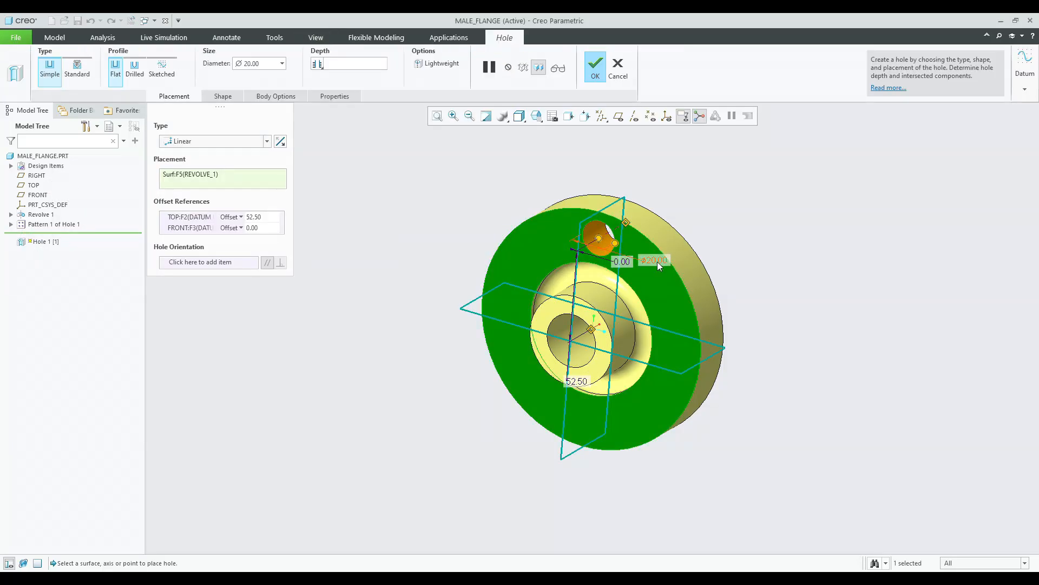
type("18")
key("Return")
double_click(653, 260)
type("15")
key("Return")
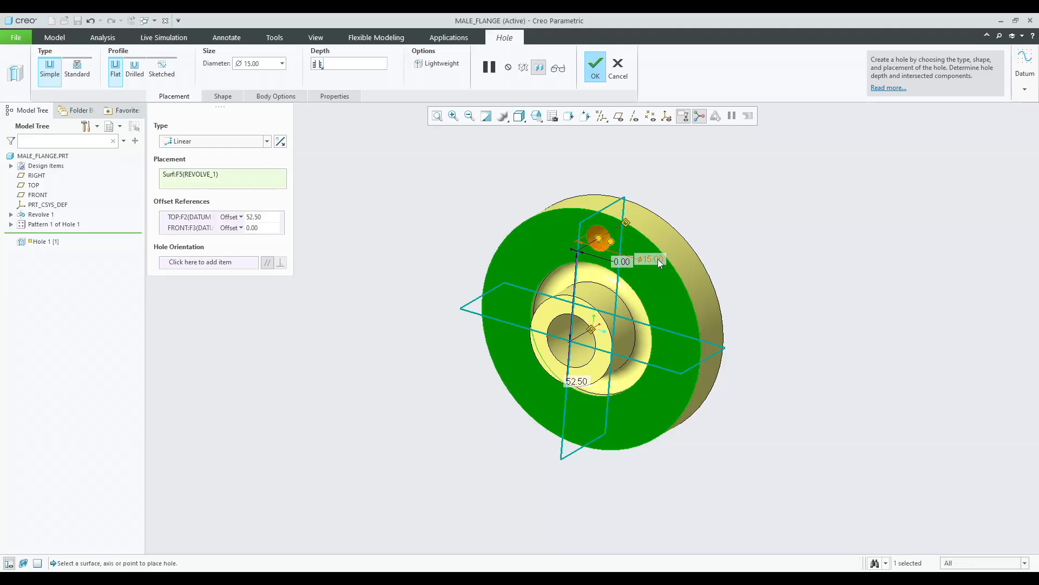
middle_click(677, 223)
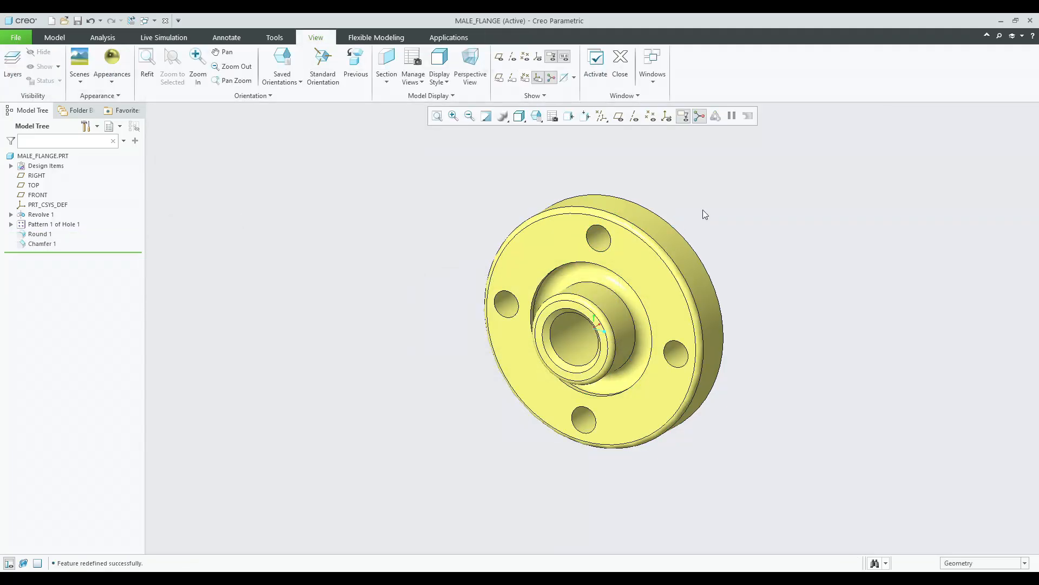
middle_click_drag(702, 210, 739, 185)
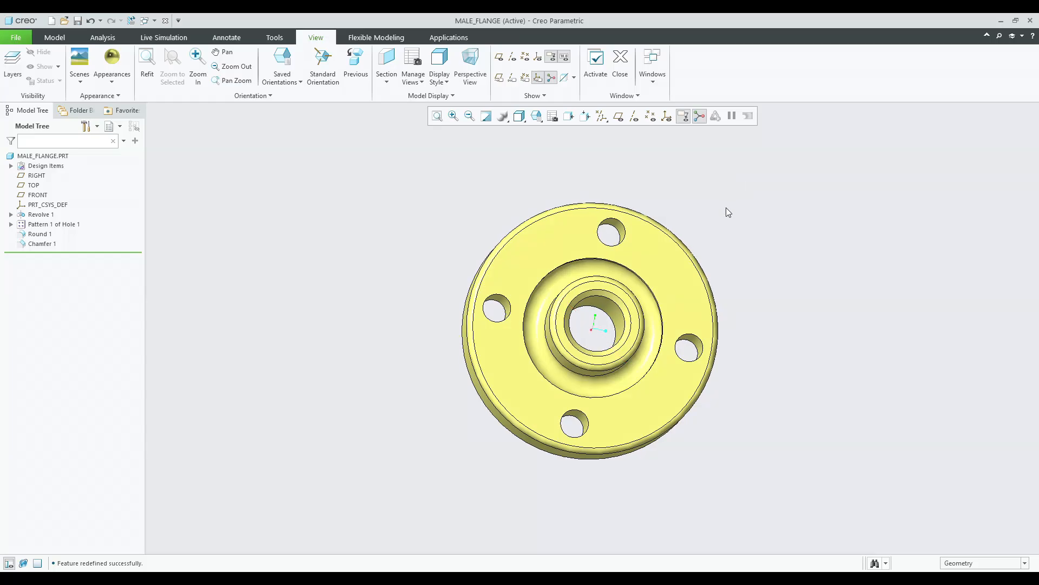
Save the male flange part to its current folder.
middle_click_drag(774, 227, 752, 235)
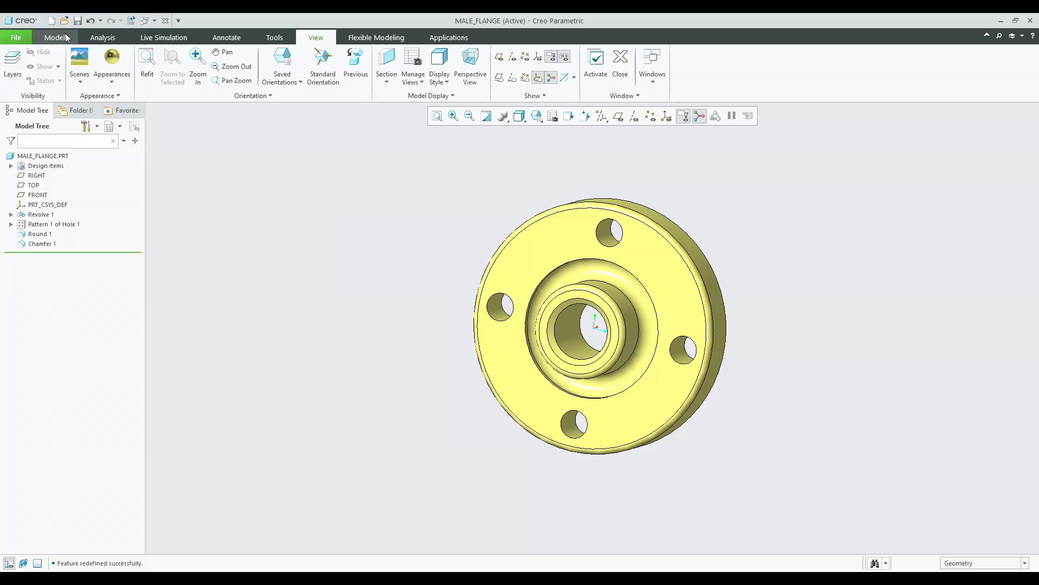
key("ctrl+s")
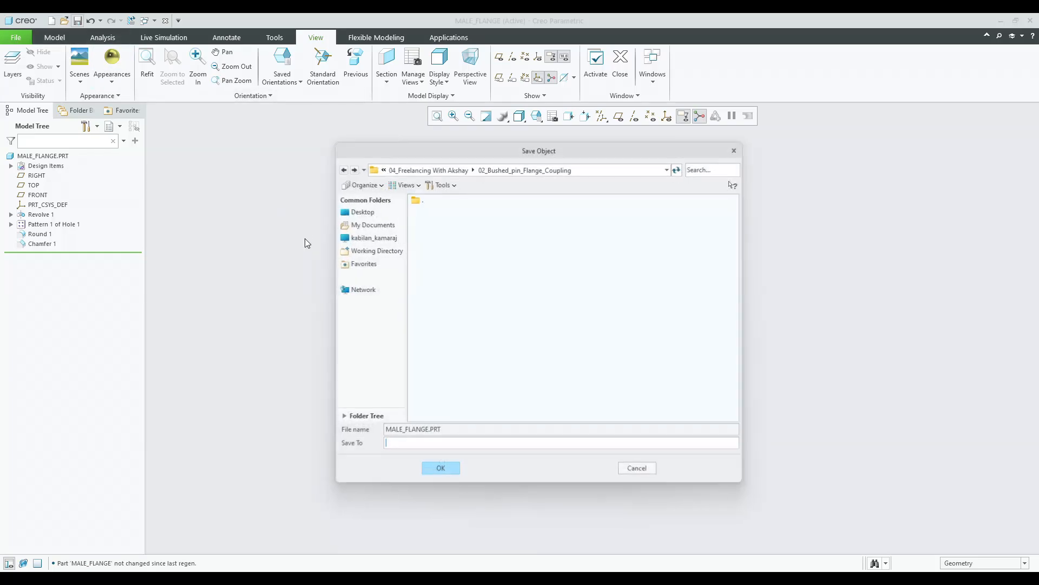
key("Return")
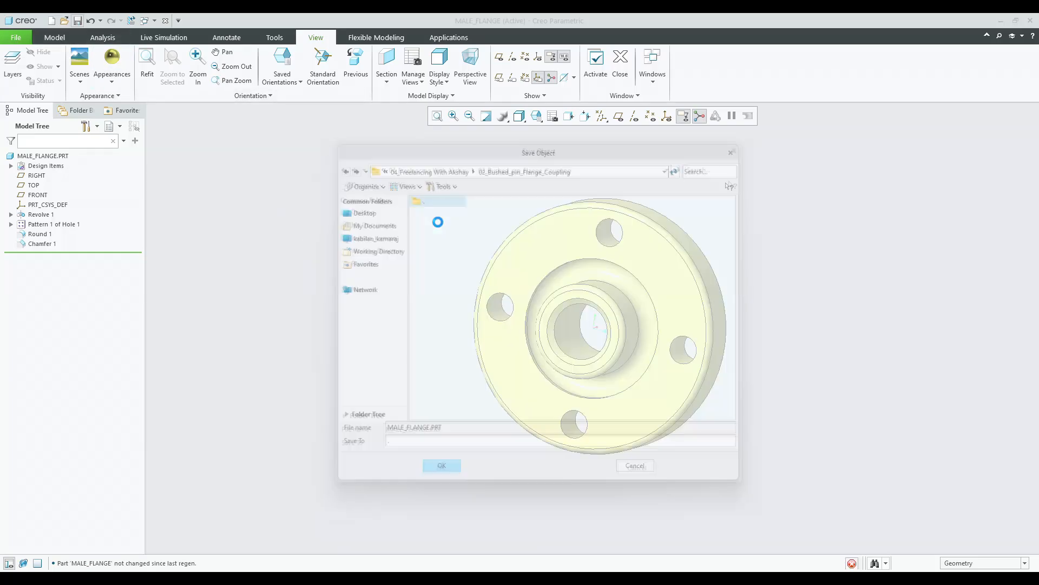
Create a new solid part named Female_flange using the default template.
left_click(52, 20)
type("Female_flange")
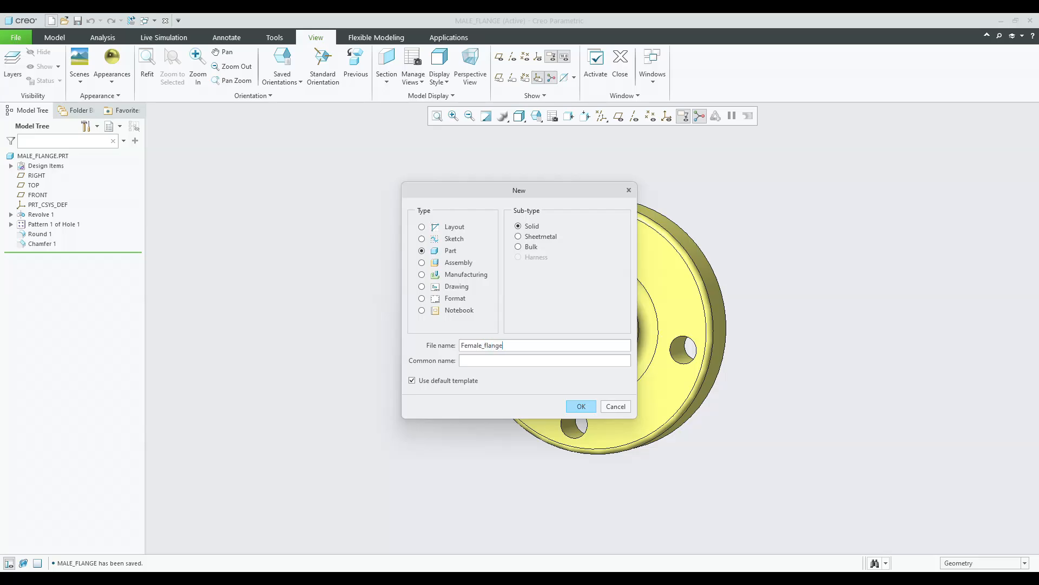
key("Return")
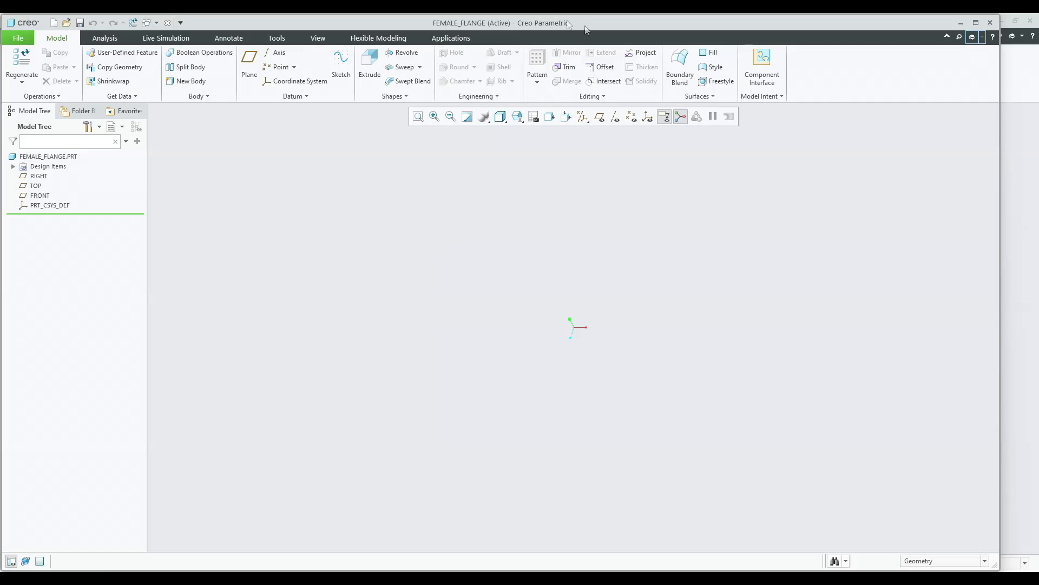
Turn on the display of datum planes and other datum features.
double_click(610, 17)
left_click(585, 115)
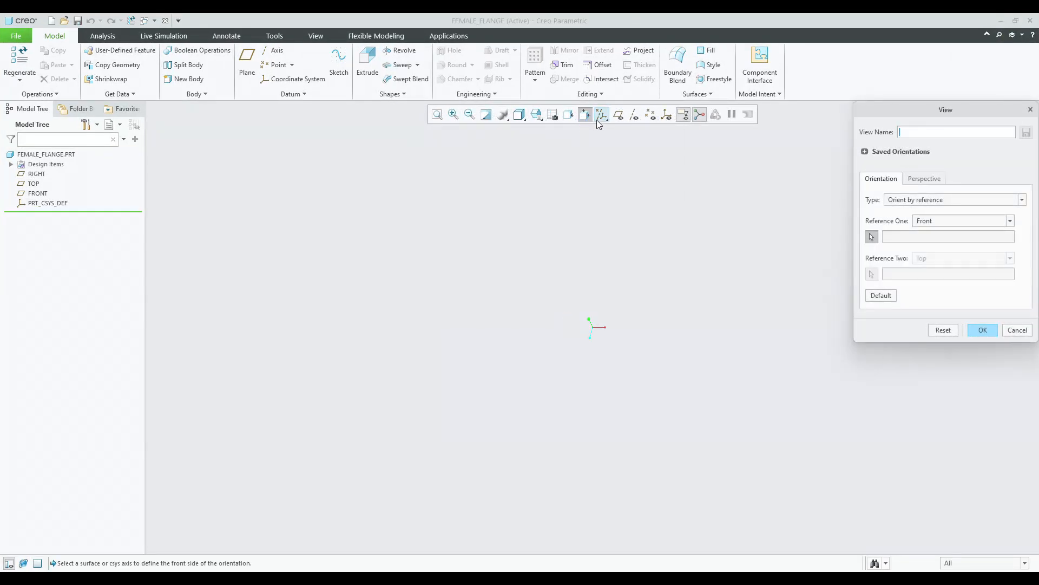
left_click(600, 116)
left_click(602, 128)
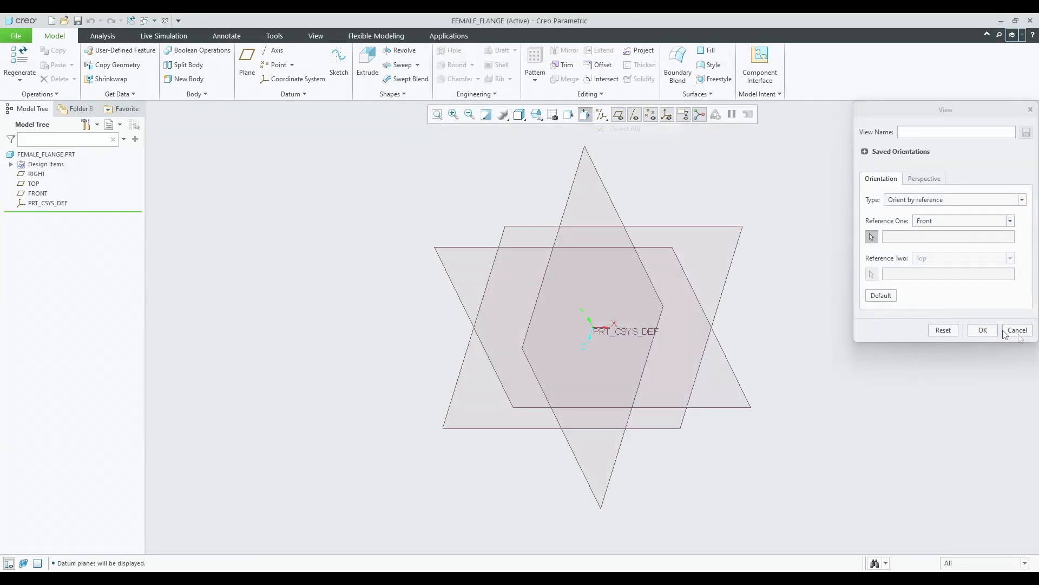
left_click(983, 329)
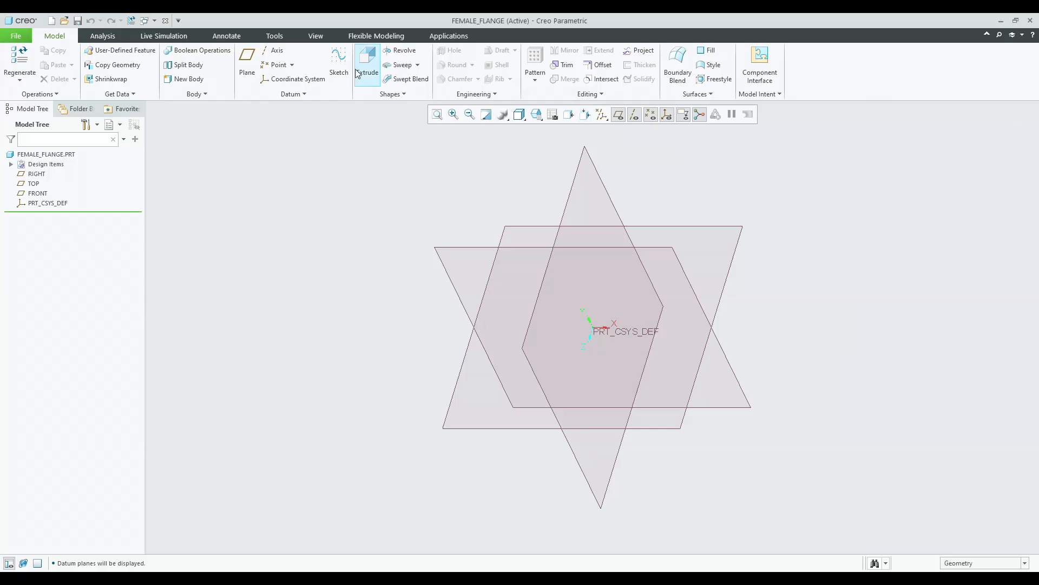
Start a Revolve feature sketched on the FRONT plane and hide the datum display in the sketch.
left_click(402, 54)
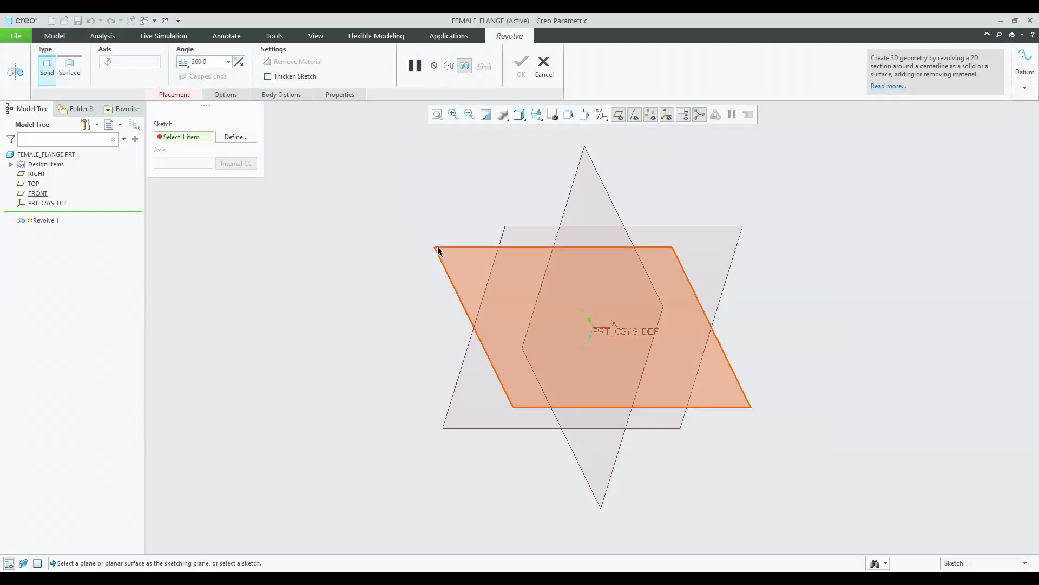
left_click(436, 248)
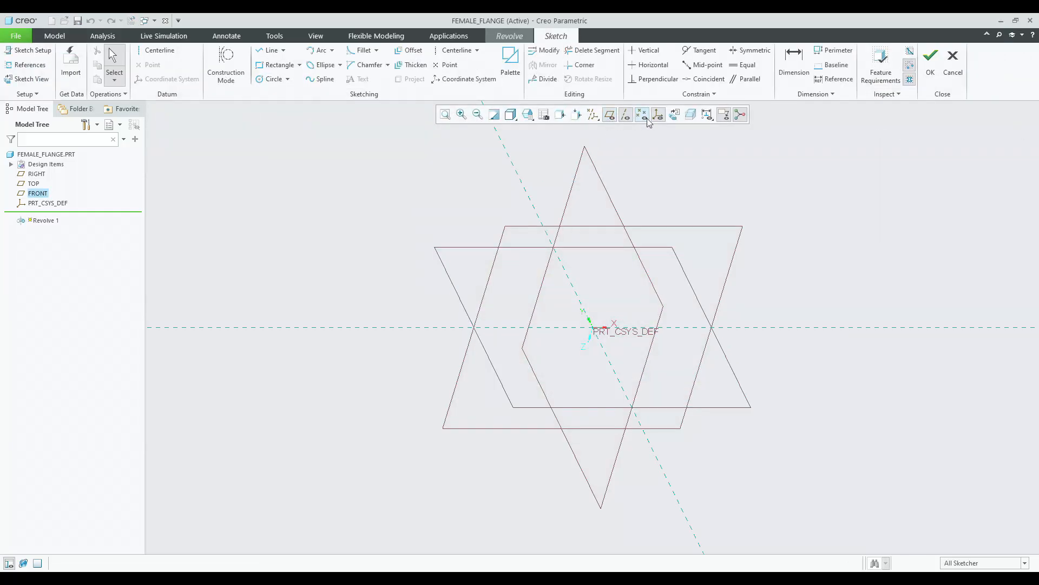
left_click(594, 114)
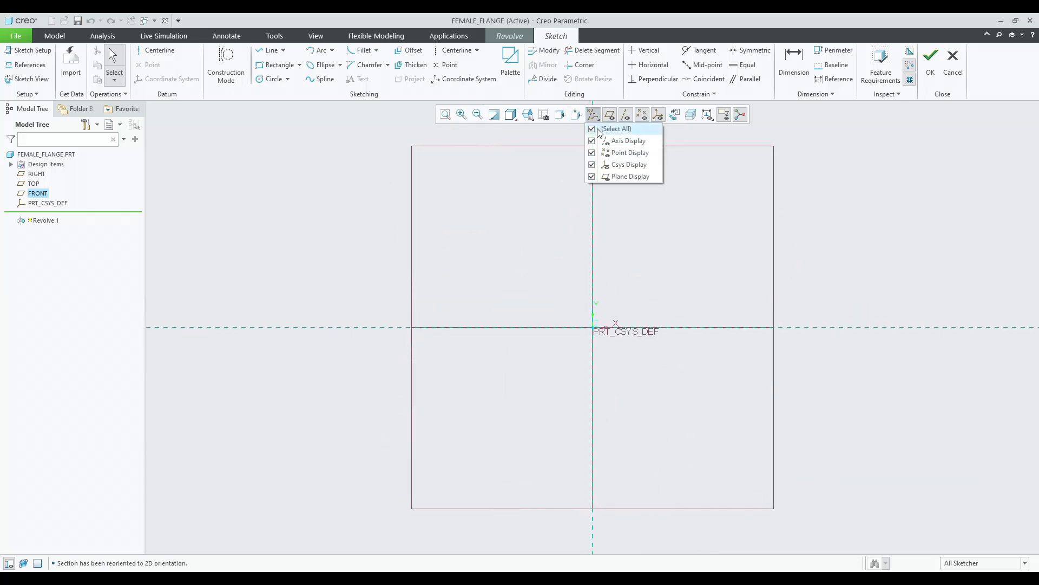
left_click(599, 130)
Draw a horizontal centerline and a vertical centerline through the sketch origin.
left_click(158, 50)
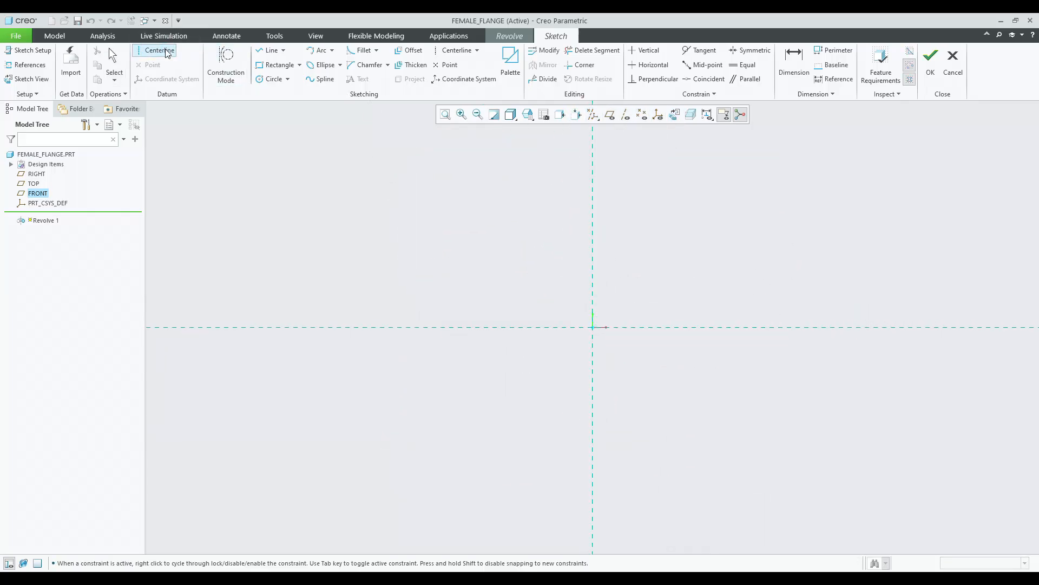
left_click(401, 326)
middle_click(398, 277)
left_click(444, 53)
left_click(592, 192)
left_click(593, 225)
middle_click(526, 213)
left_click(527, 217)
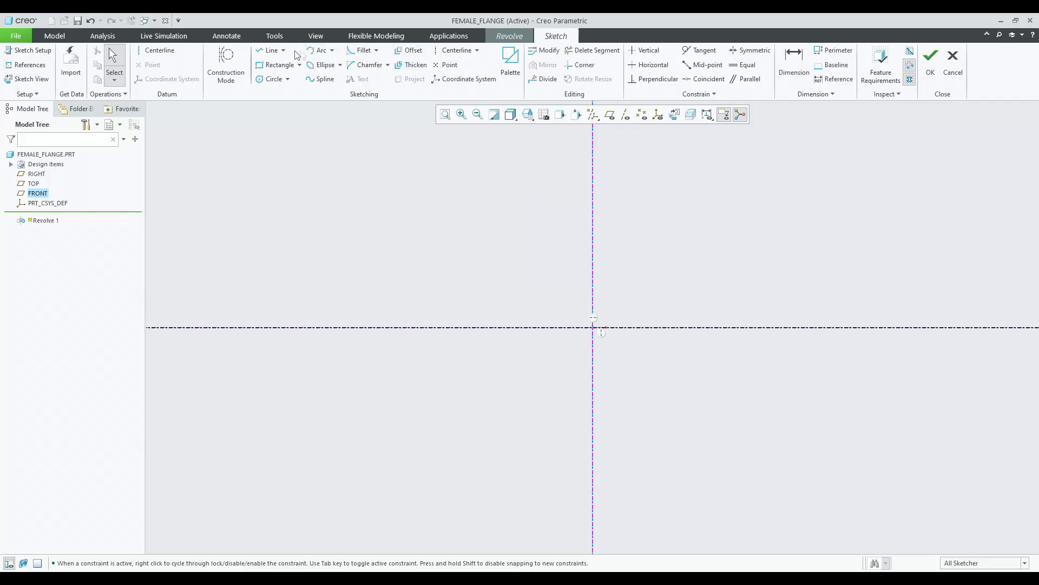
Sketch a closed stepped flange profile of connected lines above the horizontal centerline.
left_click(270, 51)
left_click(598, 173)
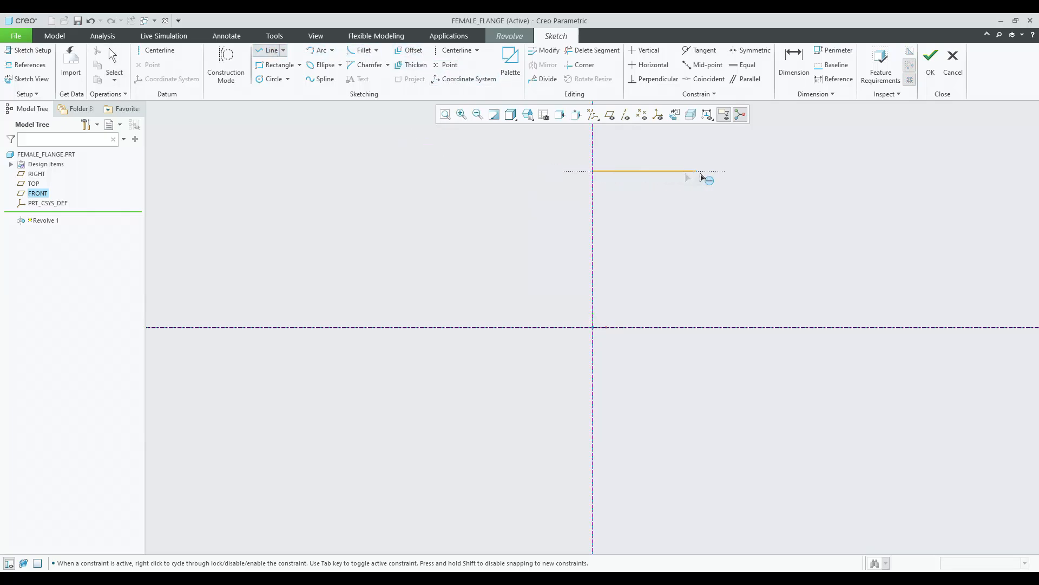
left_click(722, 172)
left_click(721, 198)
left_click(649, 198)
left_click(655, 287)
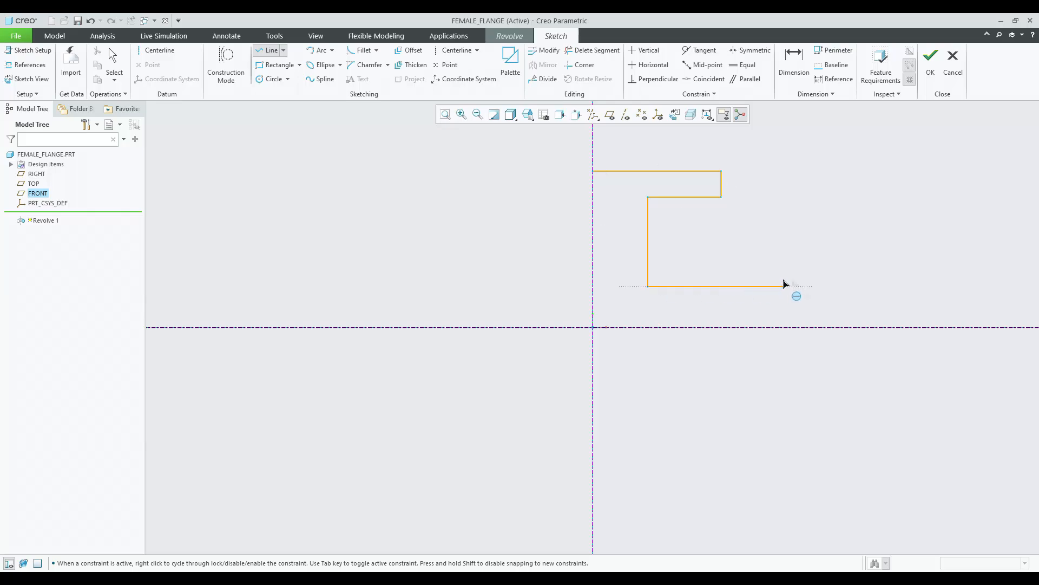
left_click(799, 286)
left_click(798, 327)
middle_click(800, 314)
scroll(796, 313, "down", 3)
left_click(802, 318)
scroll(616, 319, "up", 2)
left_click(505, 319)
left_click(506, 175)
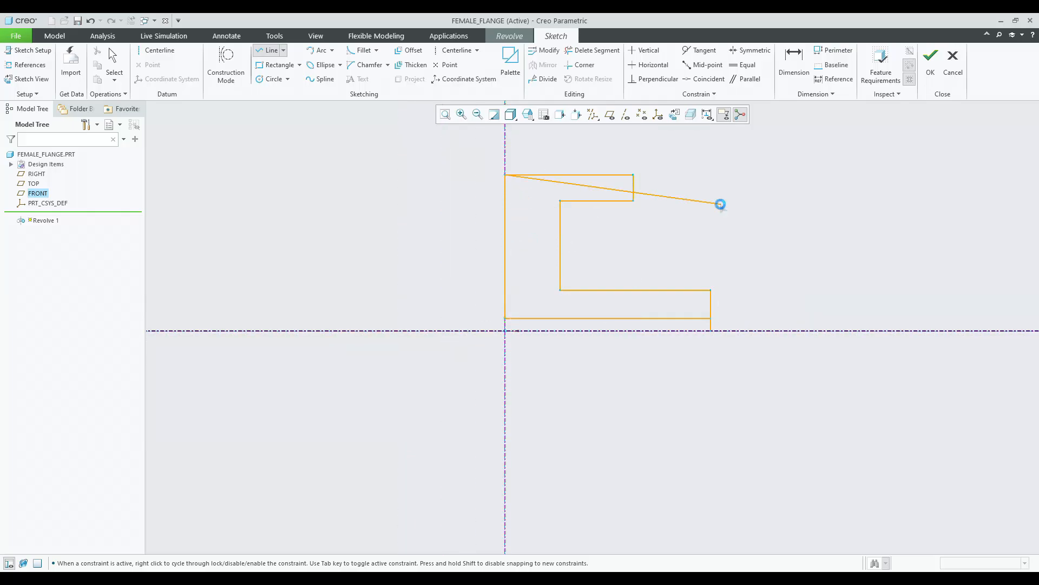
middle_click(722, 206)
Trim the extra line segment from the bottom of the profile with Delete Segment.
left_click(593, 50)
scroll(731, 281, "down", 2)
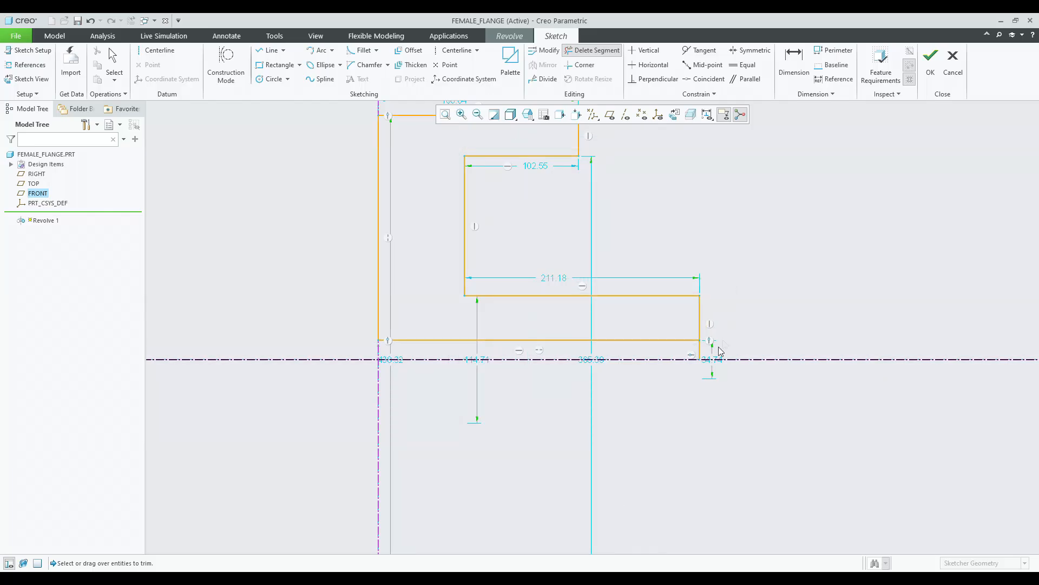
left_click(701, 351)
middle_click(765, 303)
scroll(582, 314, "up", 2)
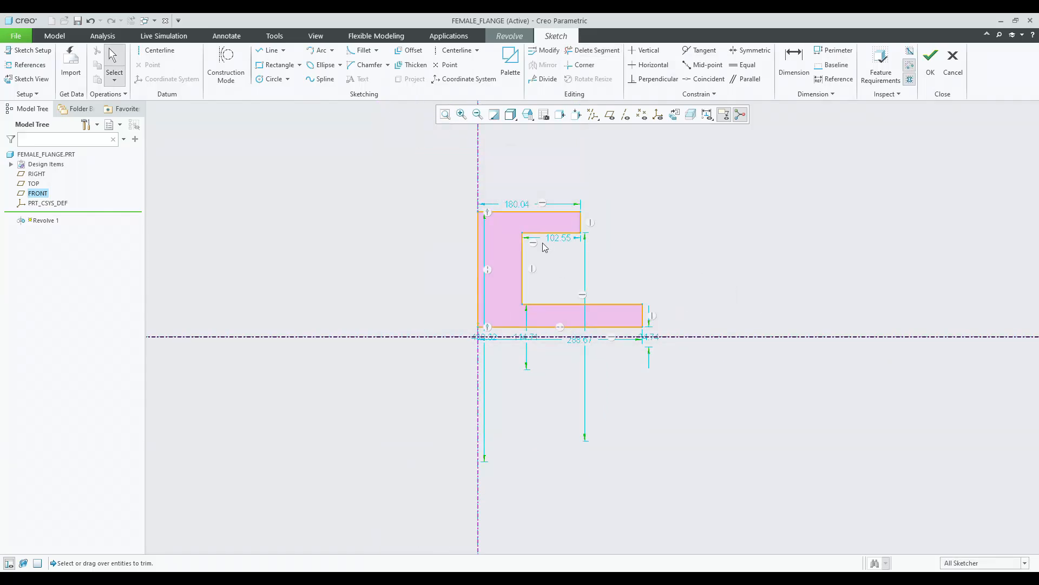
Rearrange the sketch dimensions and set the vertical dimension beside the profile's bottom right corner to 30.
left_click_drag(518, 201, 531, 173)
left_click_drag(485, 337, 427, 310)
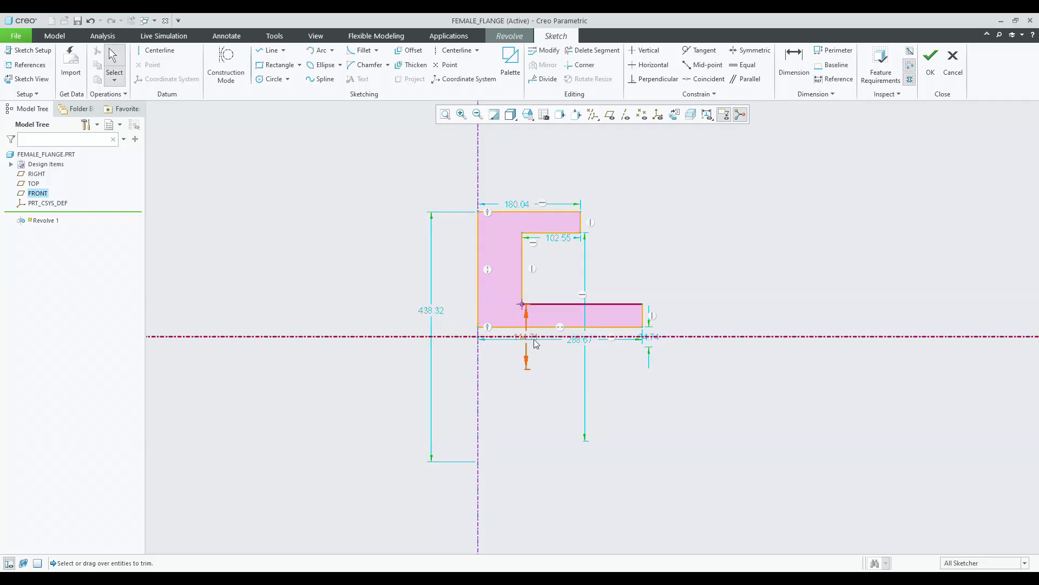
left_click_drag(579, 339, 771, 340)
left_click_drag(656, 341, 697, 383)
left_click_drag(528, 340, 735, 325)
left_click_drag(566, 238, 567, 260)
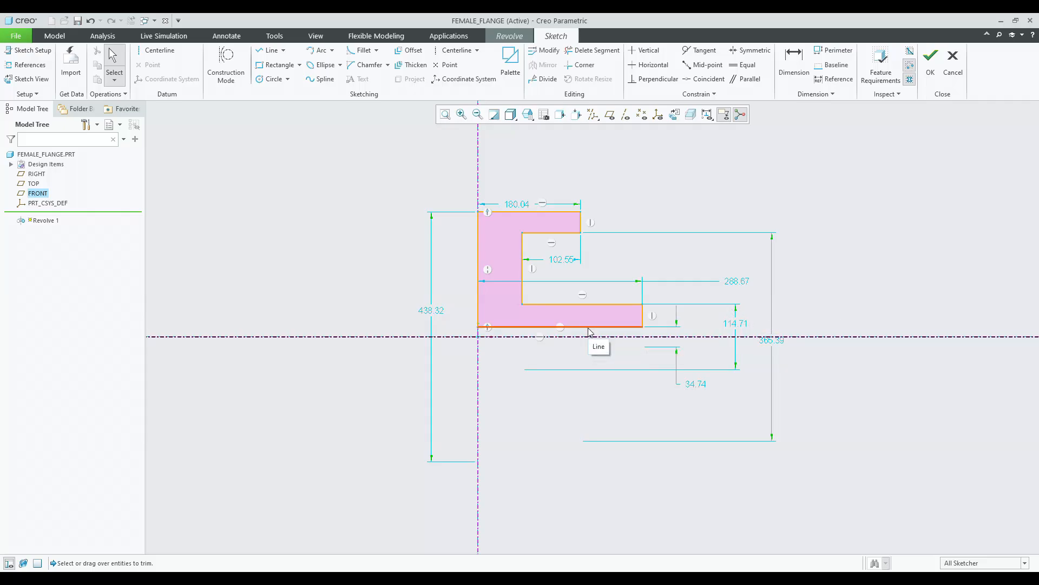
double_click(699, 385)
type("30")
key("Return")
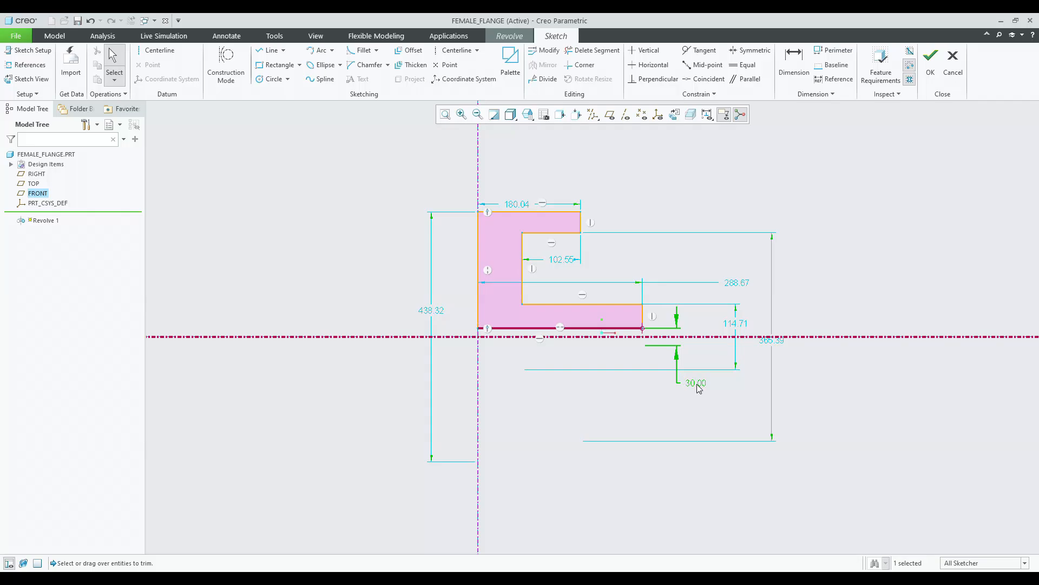
left_click(746, 420)
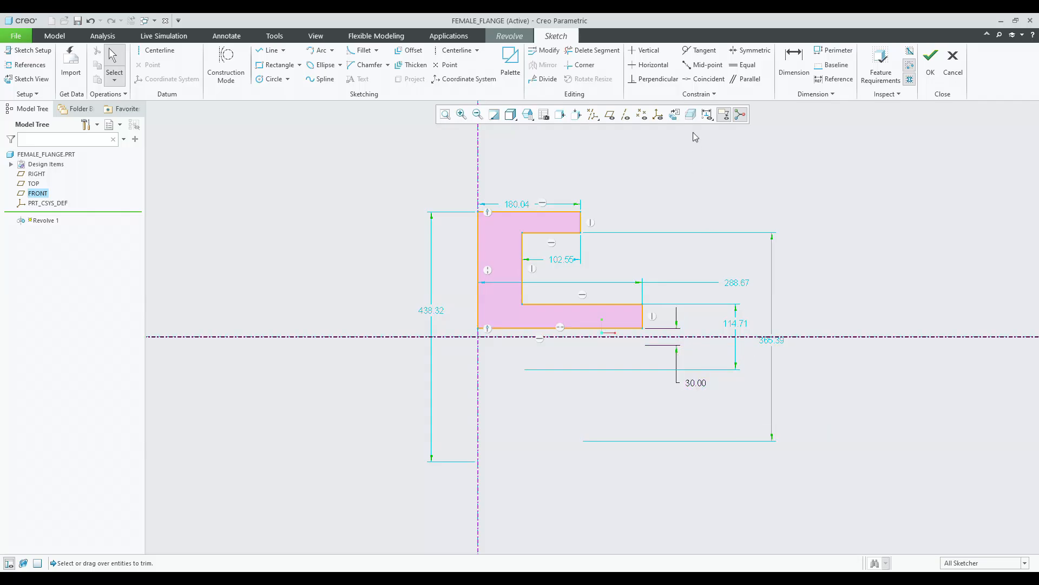
Dimension the inner horizontal step line's distance from the horizontal centerline as 25.5.
left_click(793, 70)
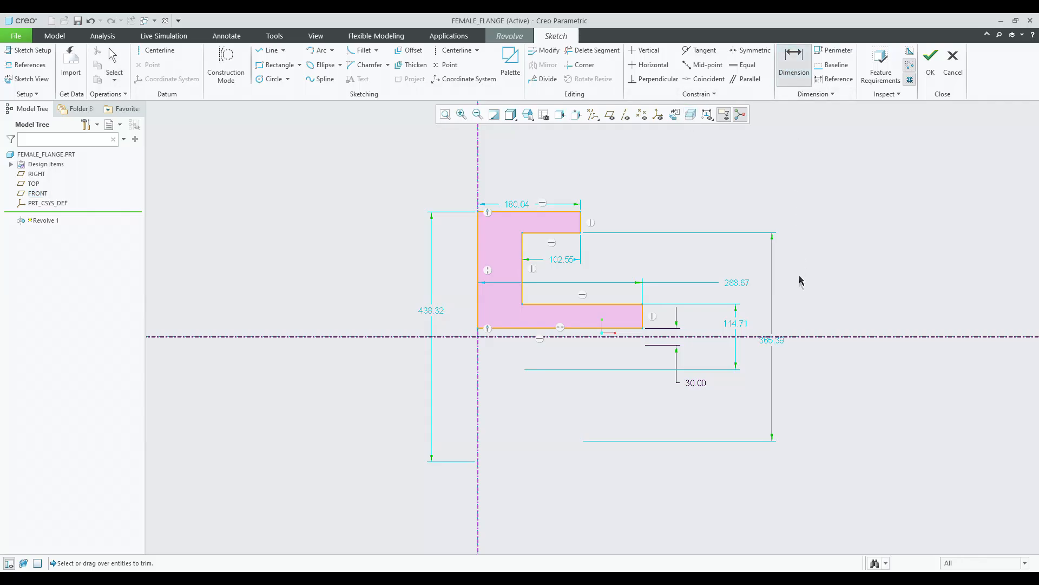
left_click(791, 337)
left_click(579, 304)
middle_click(783, 312)
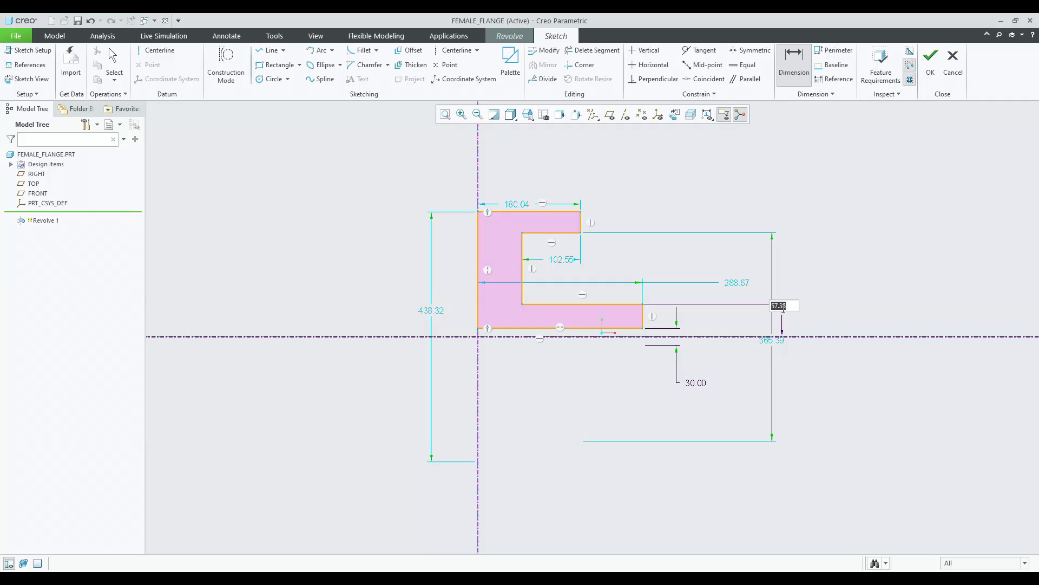
type("0.50")
key("Return")
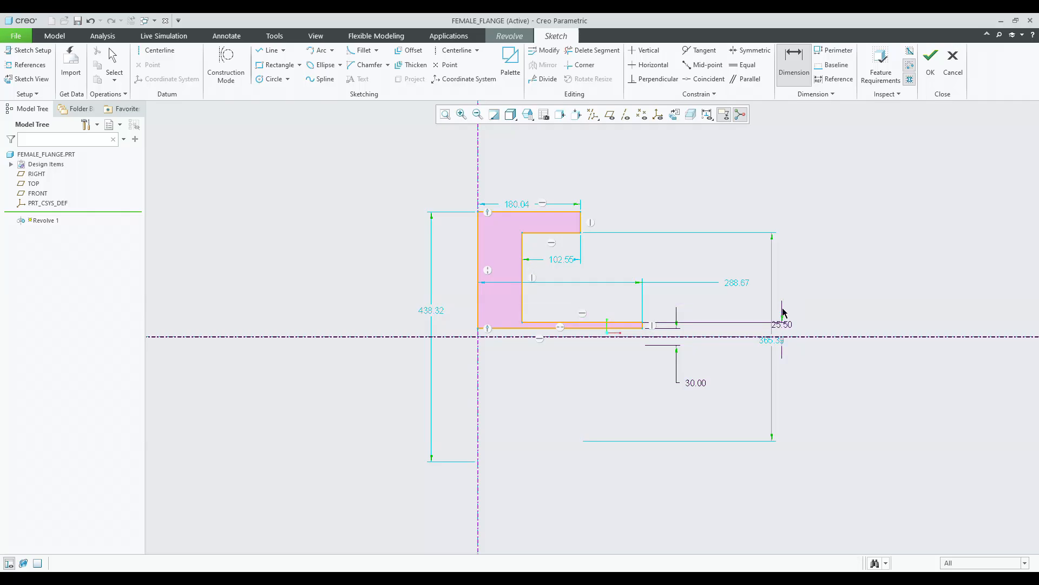
middle_click(820, 295)
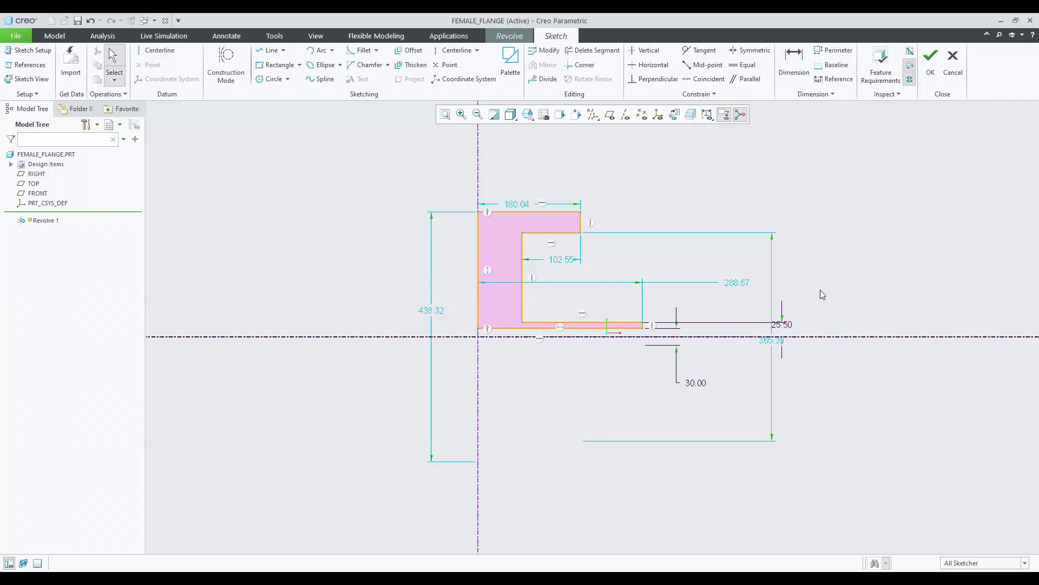
Dimension the profile's top edge distance from the horizontal centerline as 67.5.
left_click(794, 64)
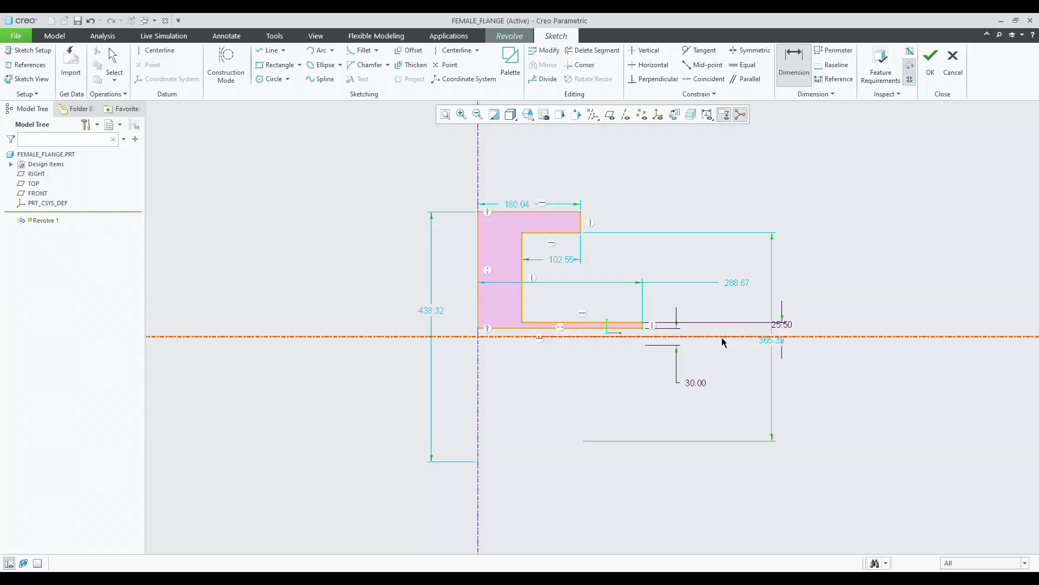
left_click(562, 211)
middle_click(808, 243)
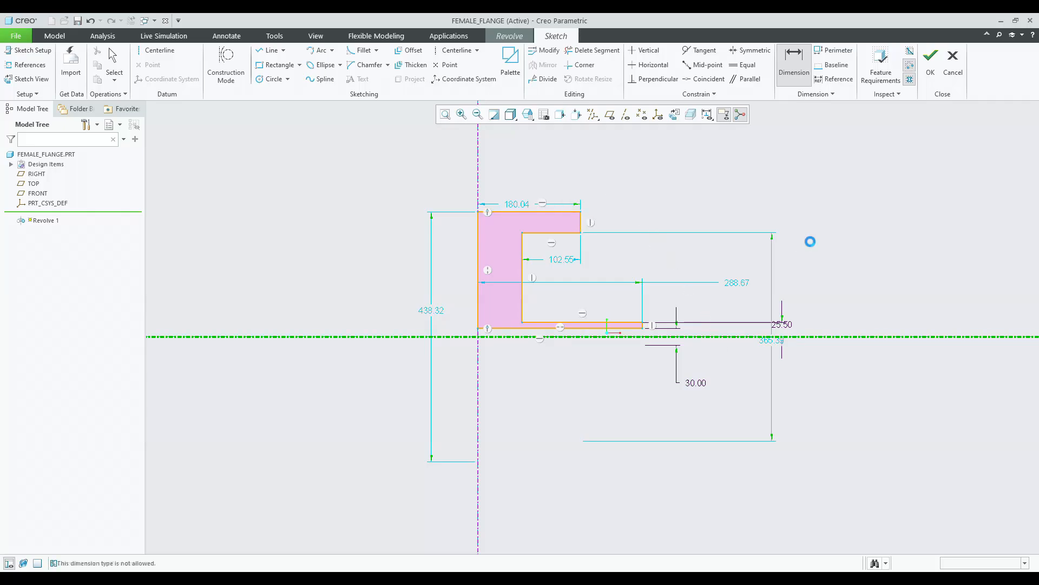
left_click(565, 212)
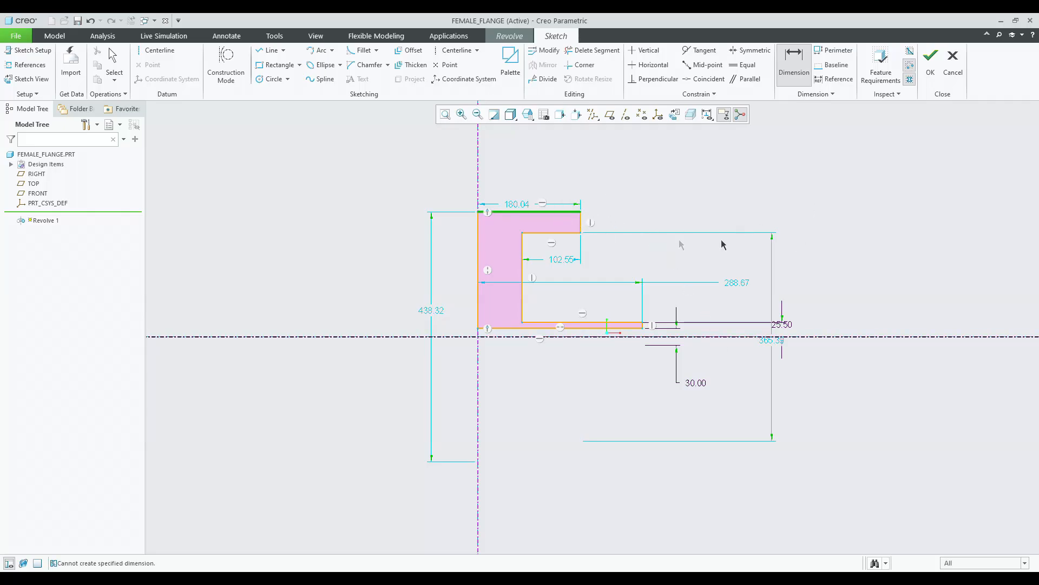
left_click(737, 337)
middle_click(829, 264)
type("232")
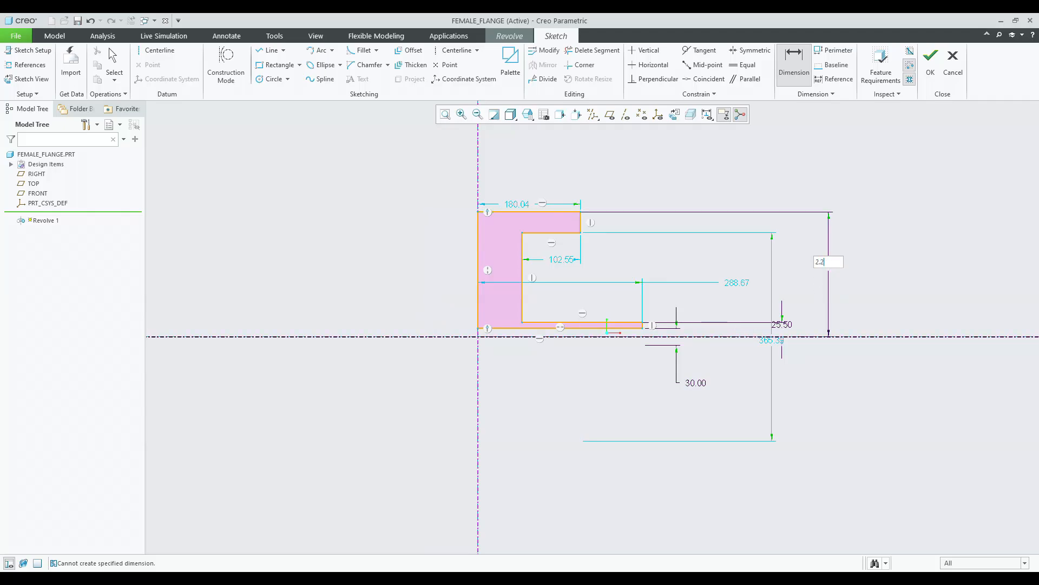
key("Return")
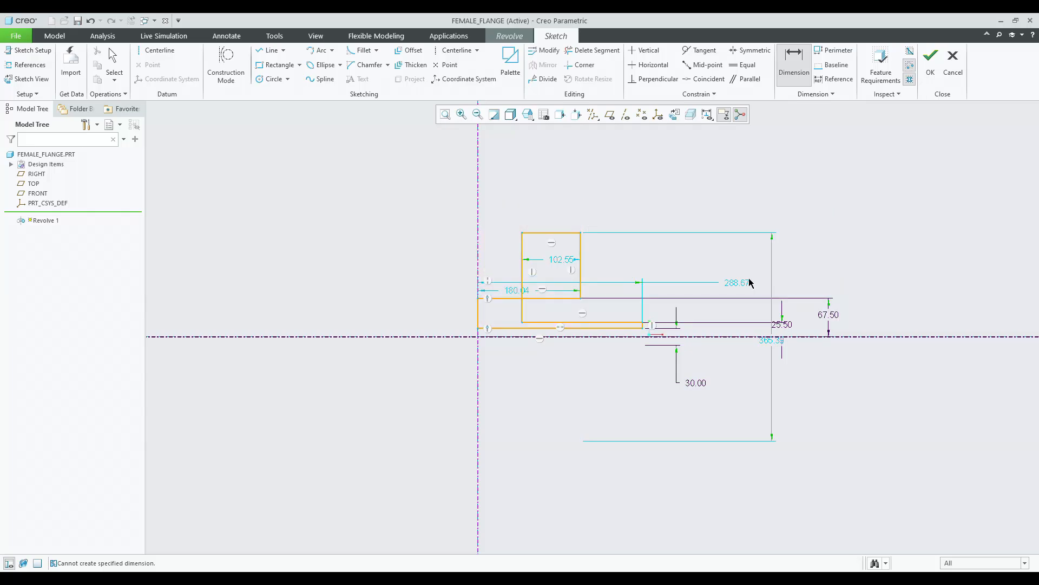
Drag the overlapping inner step line down below the profile's top edge.
middle_click(728, 234)
left_click_drag(581, 233, 573, 299)
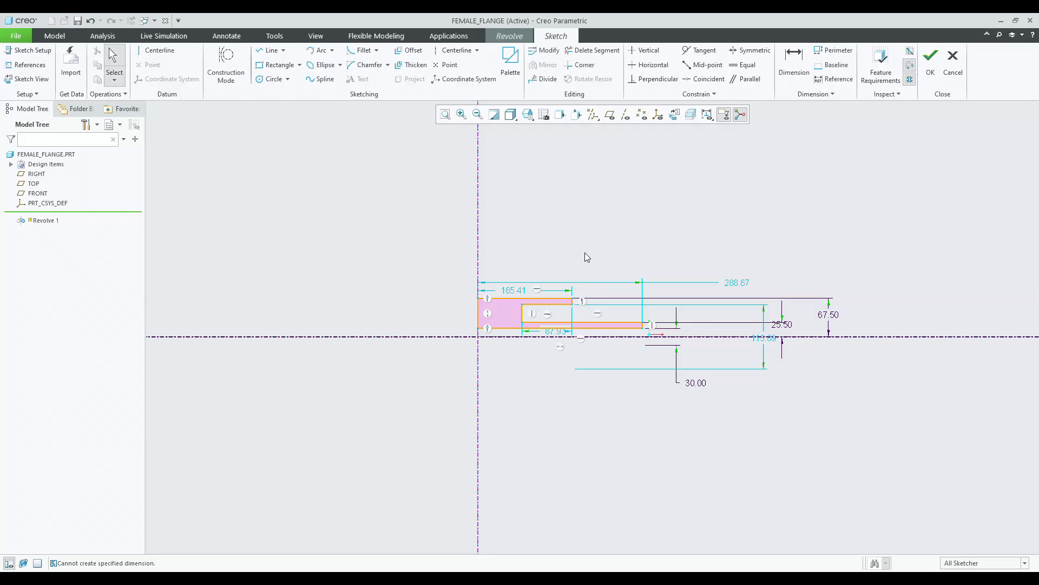
scroll(581, 335, "up", 3)
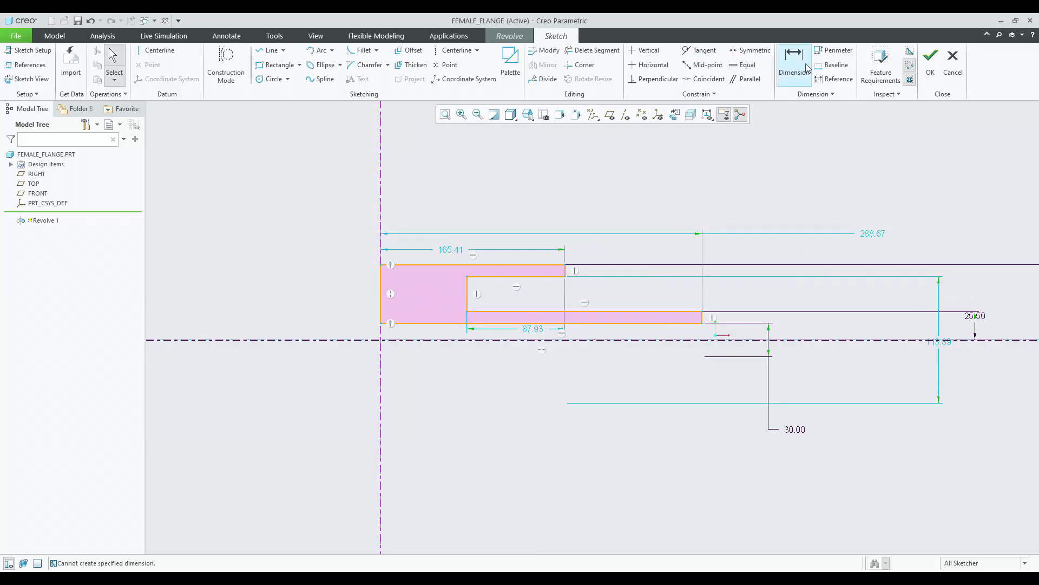
Dimension the gap between the profile's top edge and the inner step line as 5.
left_click(807, 68)
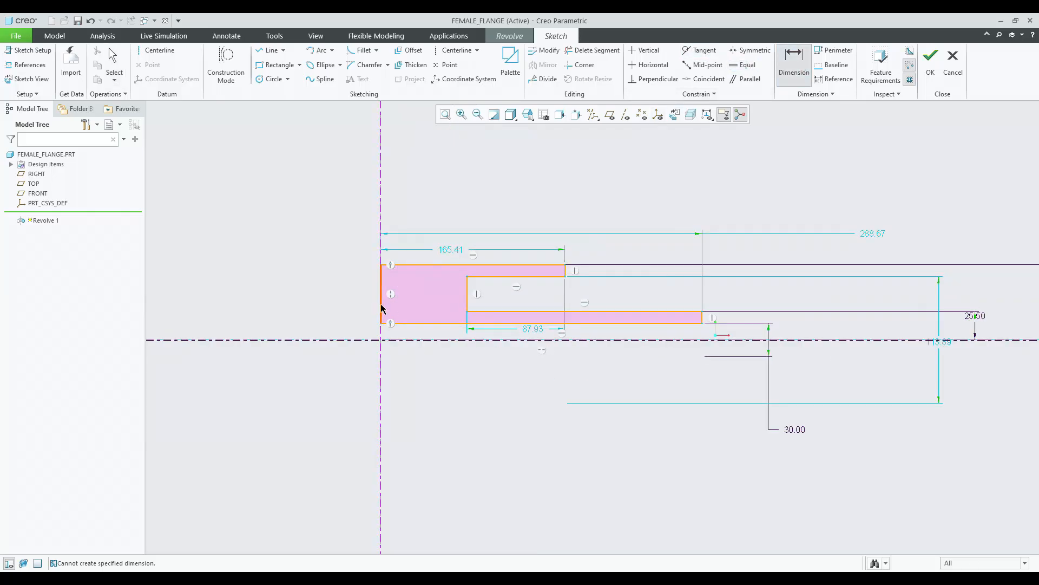
left_click(560, 265)
left_click(550, 277)
middle_click(610, 258)
type("5")
key("Return")
middle_click(610, 238)
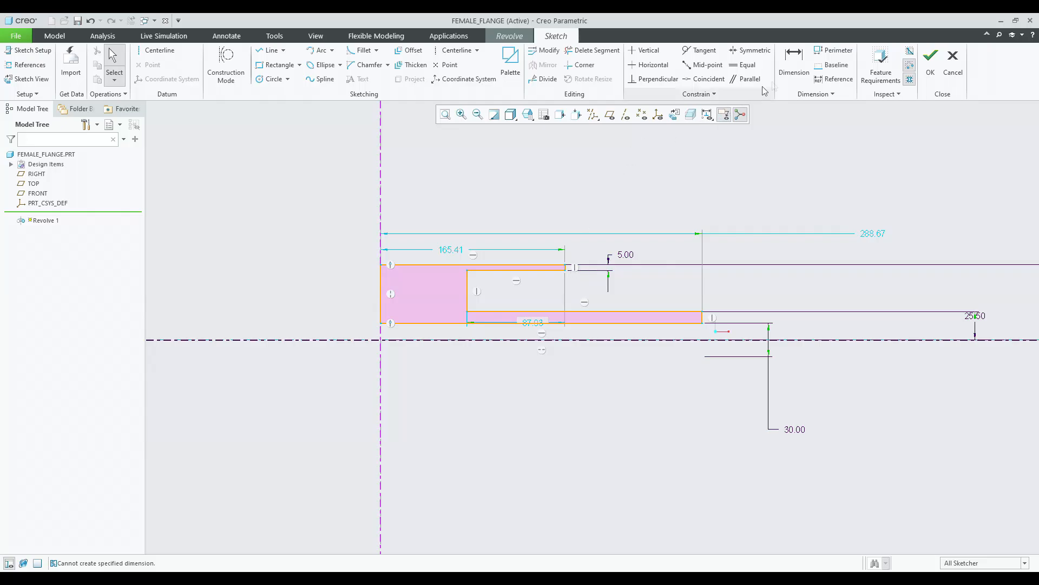
Dimension the top step's horizontal distance from the vertical centerline as 25.5 (0.85*30).
left_click(794, 63)
left_click(385, 270)
scroll(576, 260, "down", 2)
scroll(576, 260, "down", 3)
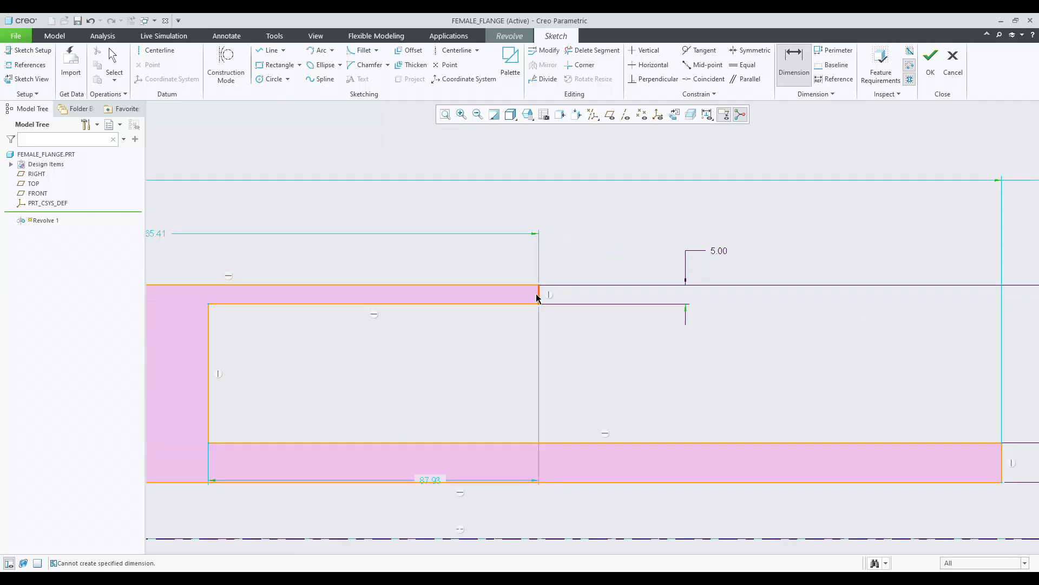
scroll(621, 301, "up", 3)
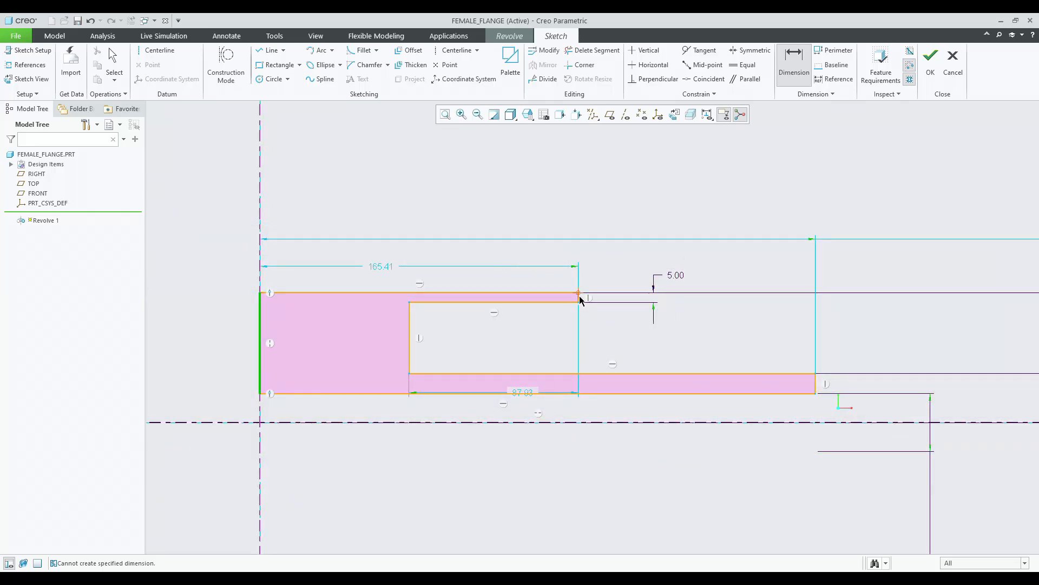
middle_click(443, 246)
type("0.85")
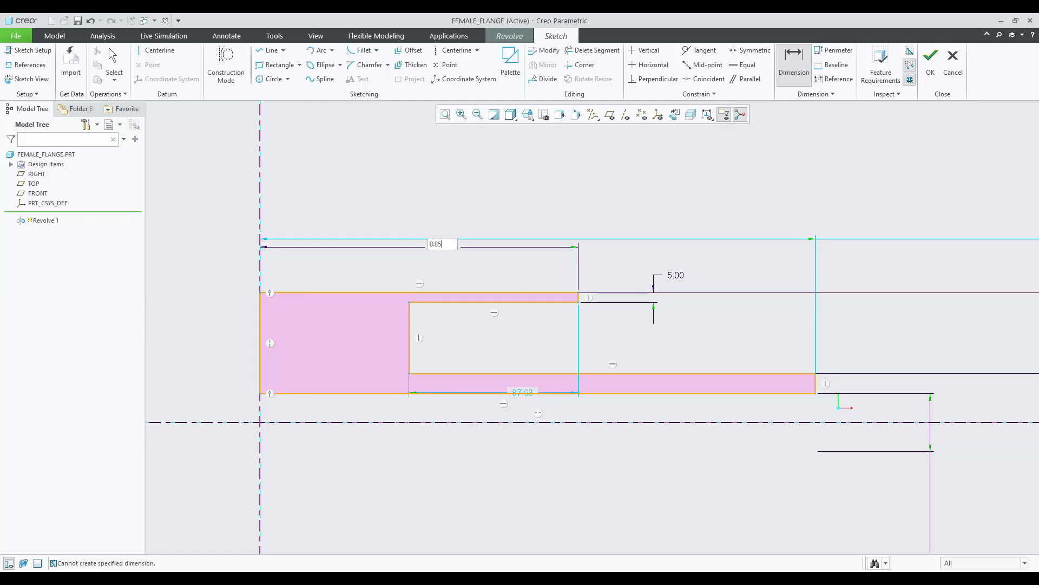
type("*3")
key("Return")
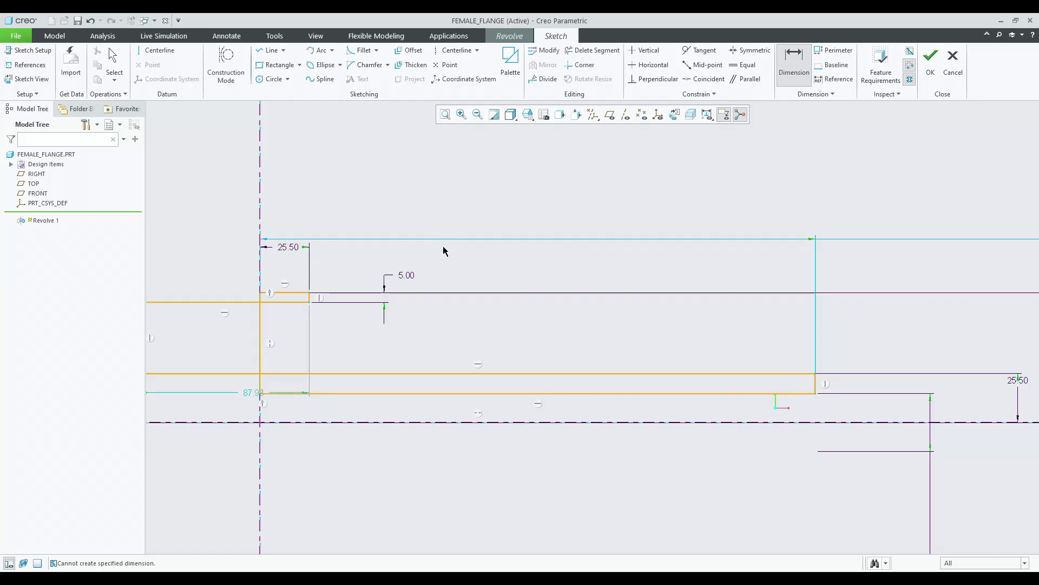
Drag the inner vertical wall line away from the profile's left edge.
middle_click(337, 246)
scroll(434, 255, "down", 5)
left_click_drag(316, 306, 374, 304)
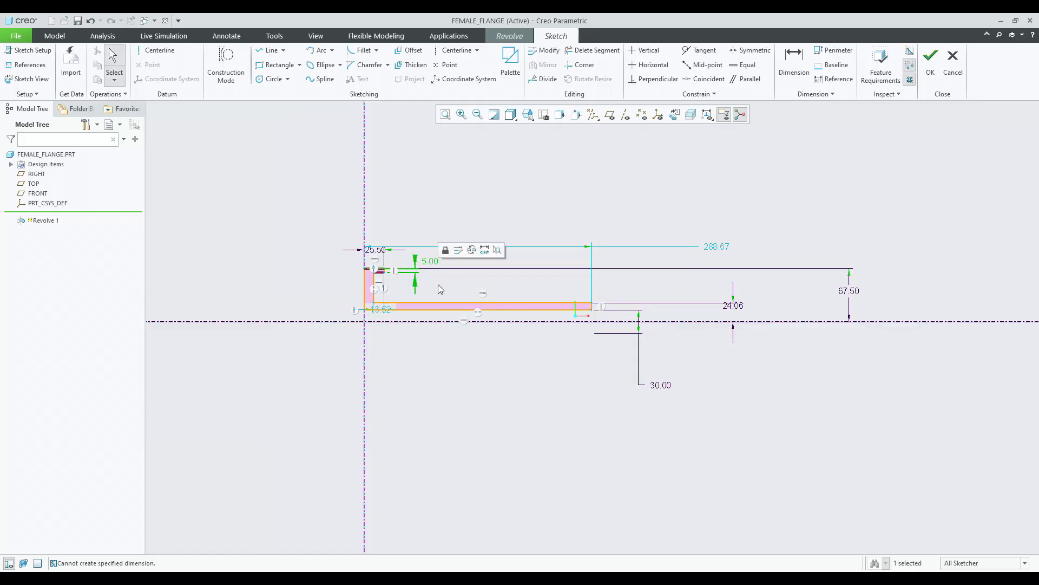
scroll(439, 285, "up", 3)
scroll(554, 281, "down", 3)
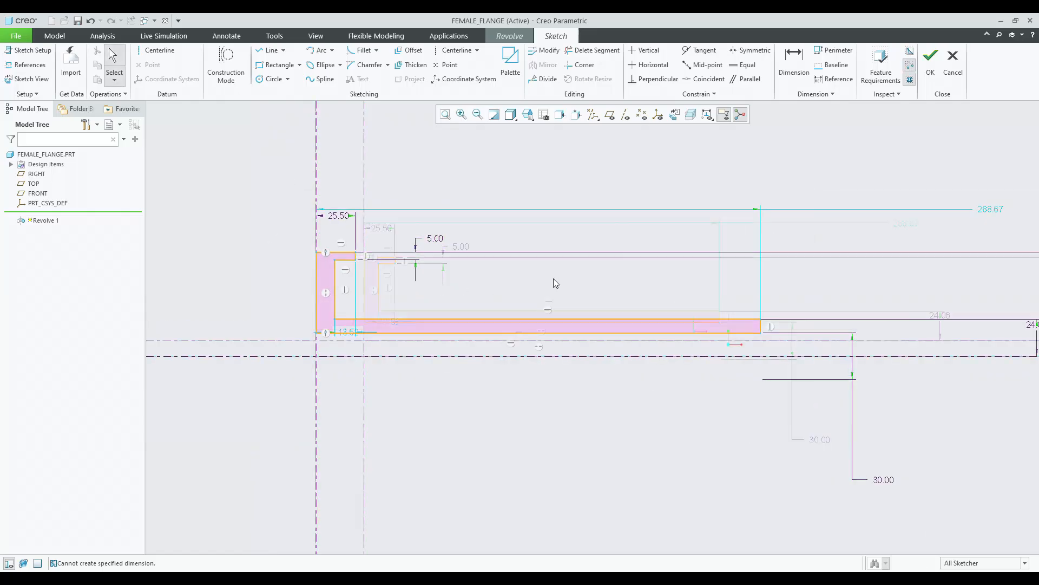
scroll(447, 169, "up", 3)
Dimension the flange wall thickness between the left edge and the inner vertical line as 15.
left_click(793, 60)
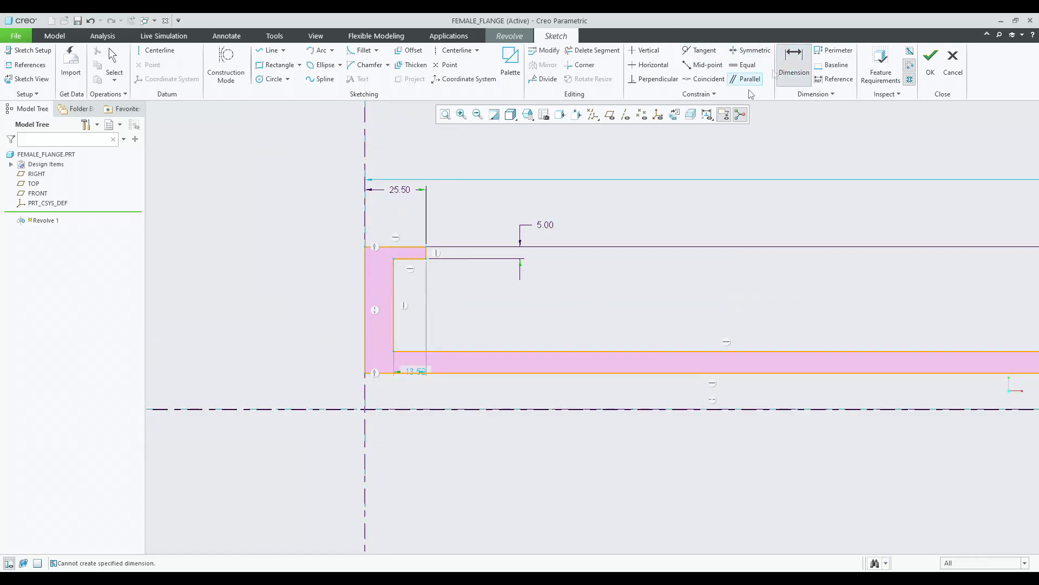
left_click(392, 324)
left_click(365, 318)
middle_click(333, 291)
type("0.5*3")
key("Return")
Dimension the bottom hub line's length from the vertical centerline as 45 (1.5*30).
scroll(320, 225, "down", 2)
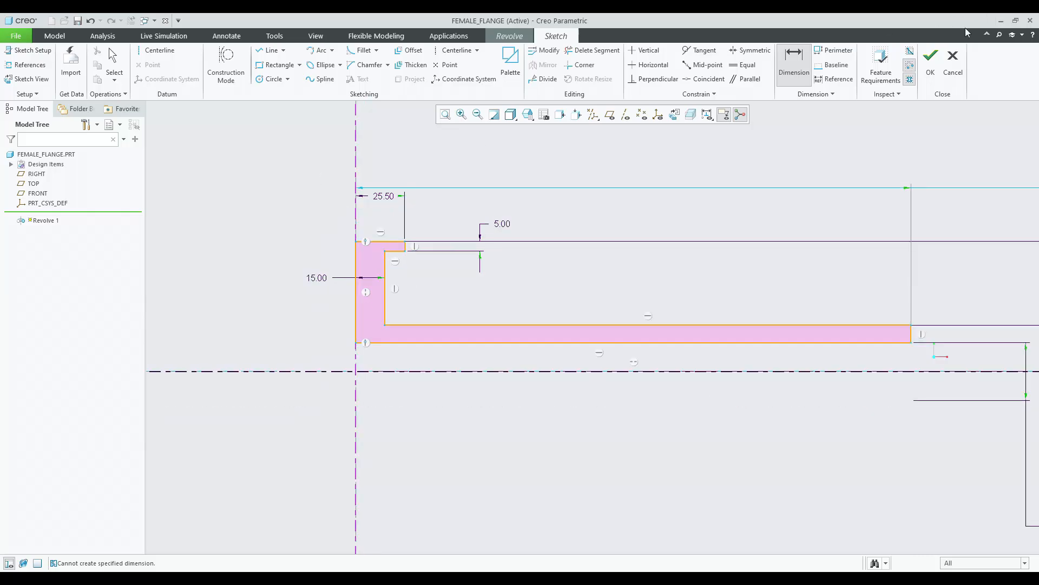
left_click(660, 351)
middle_click(670, 436)
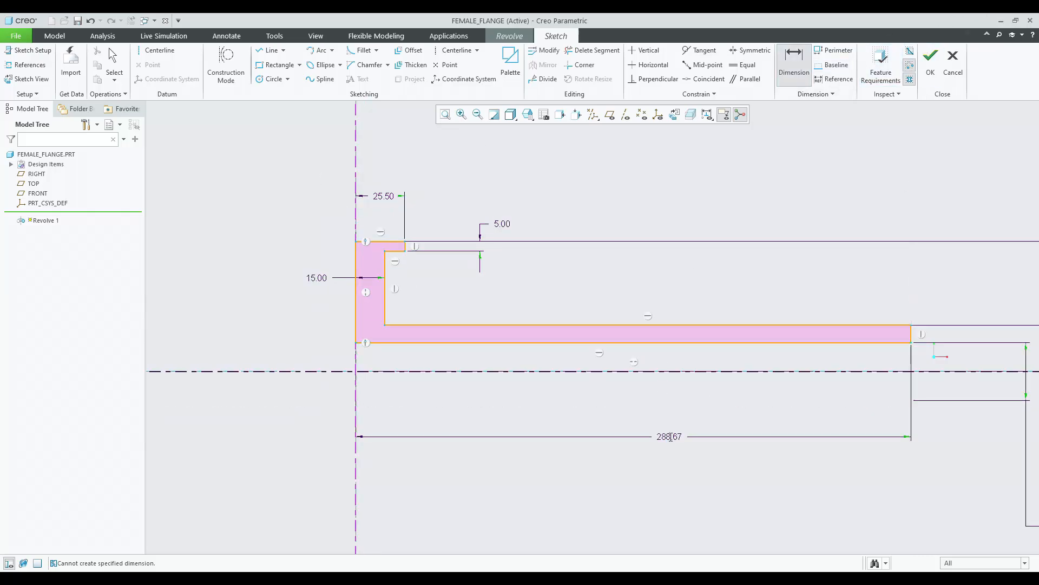
type("1.5*30")
key("Return")
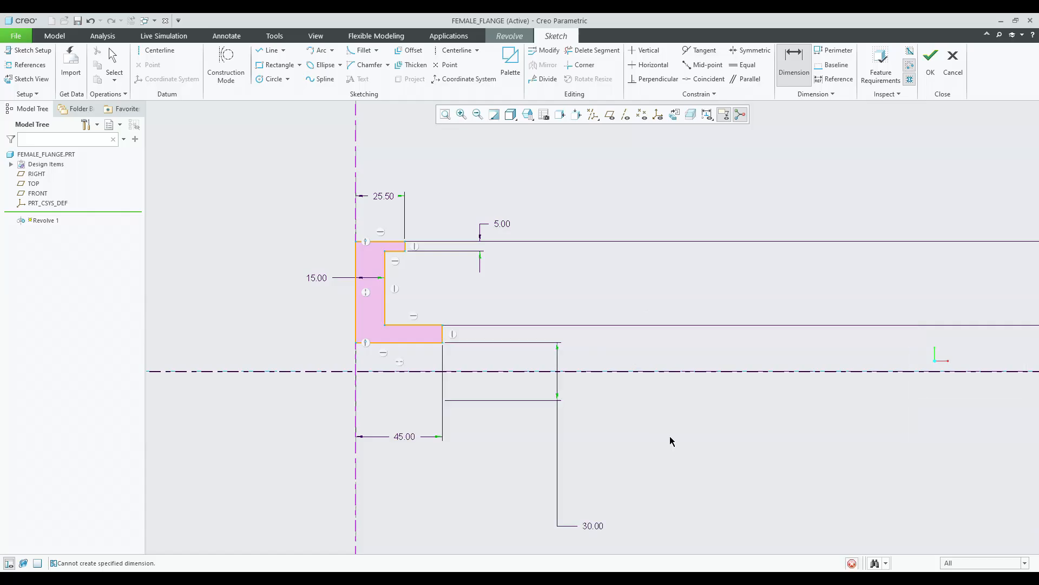
Move the two vertical dimensions on the right closer to the profile and refit the sketch.
middle_click(563, 263)
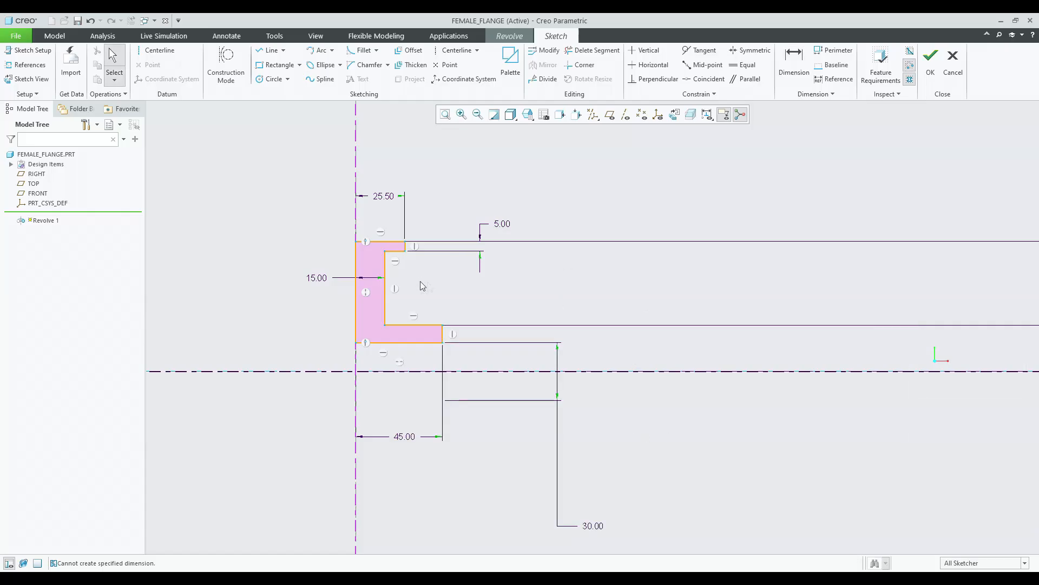
scroll(812, 310, "down", 5)
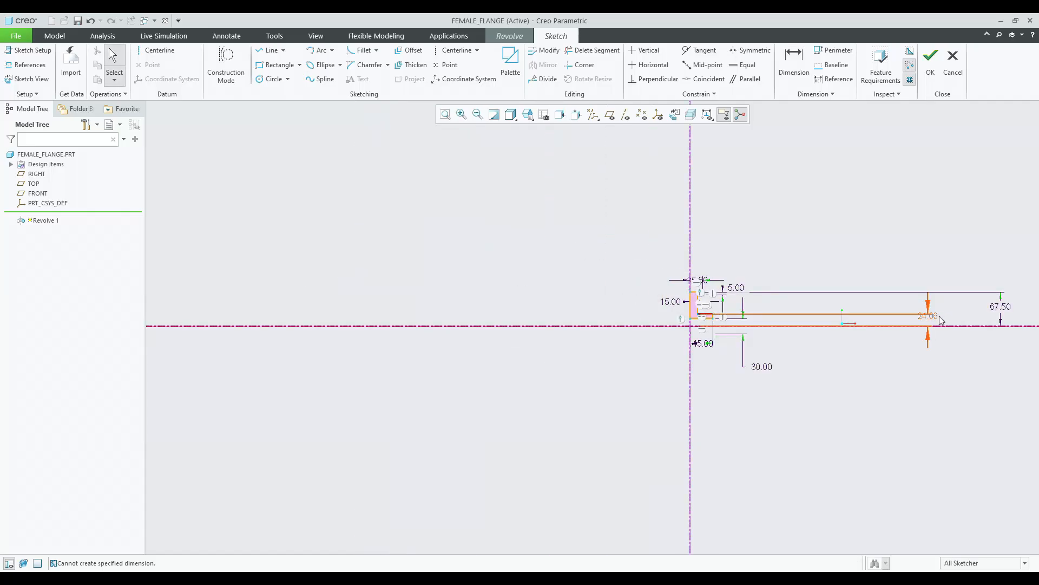
left_click_drag(828, 334, 782, 341)
left_click_drag(1000, 306, 792, 306)
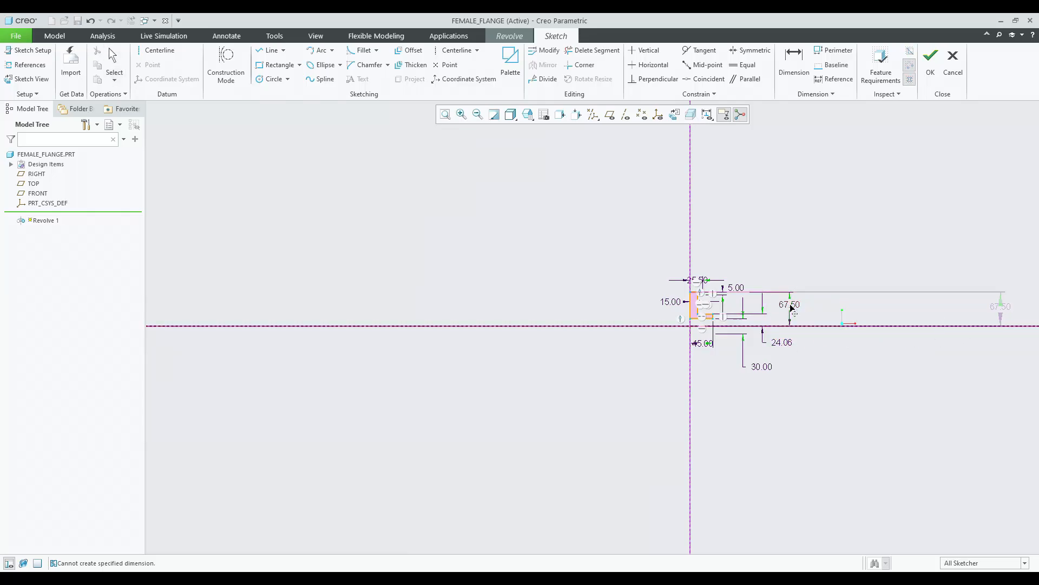
left_click(445, 114)
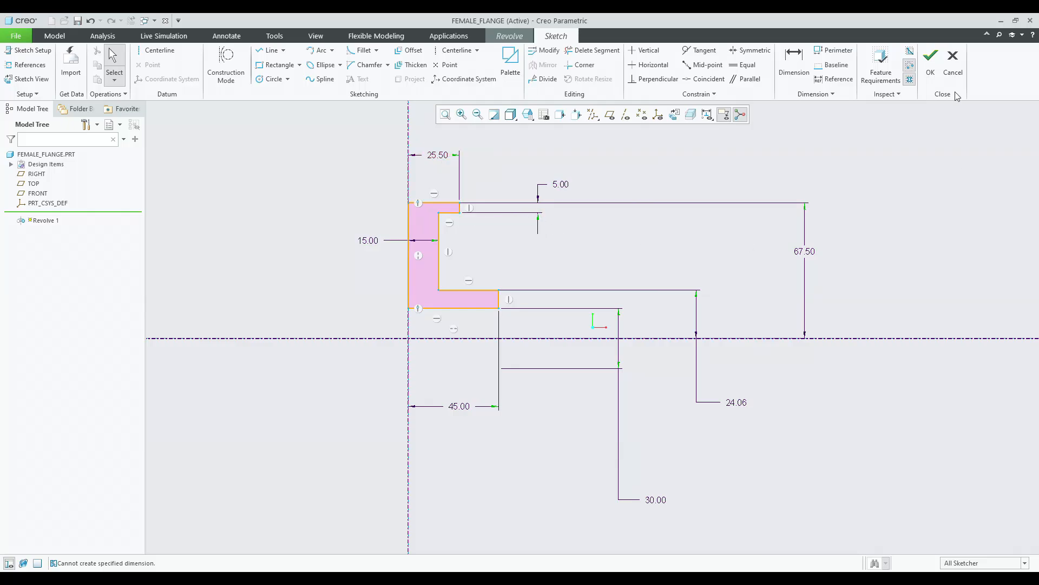
Finish the sketch and complete the 360° solid revolve.
left_click(939, 76)
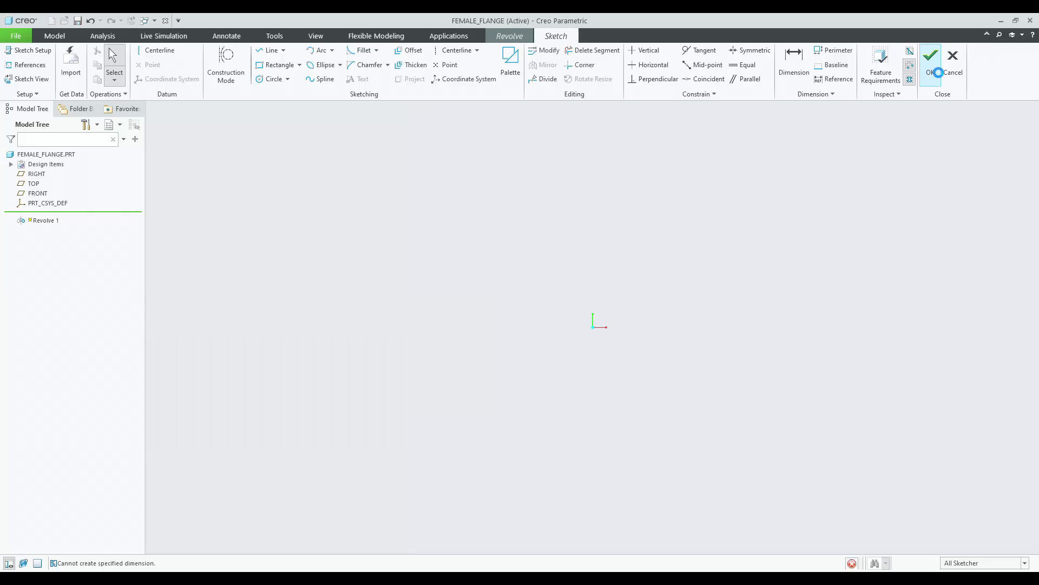
middle_click_drag(531, 277, 481, 279)
middle_click(481, 280)
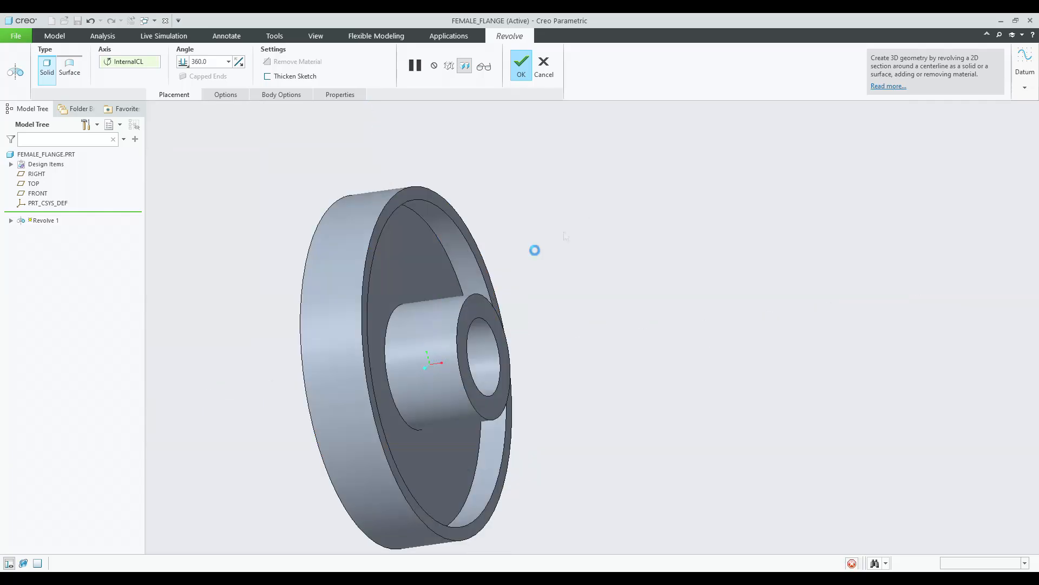
Round the hub base edge and the inner rim edge of the flange face with a 3 mm radius.
left_click(441, 65)
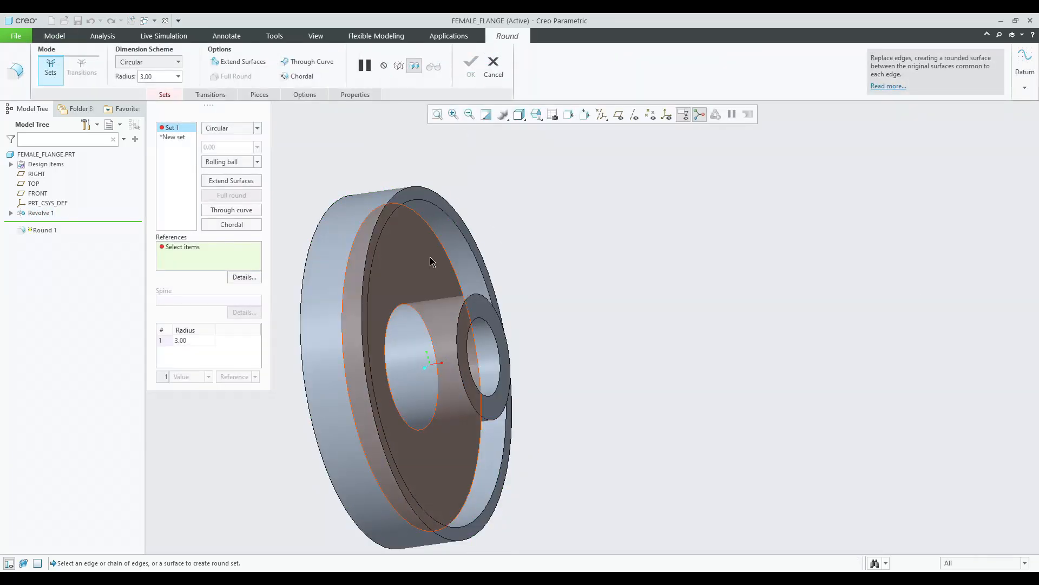
left_click(407, 311)
left_click(460, 314, "ctrl")
middle_click_drag(443, 255, 496, 214)
middle_click(517, 193)
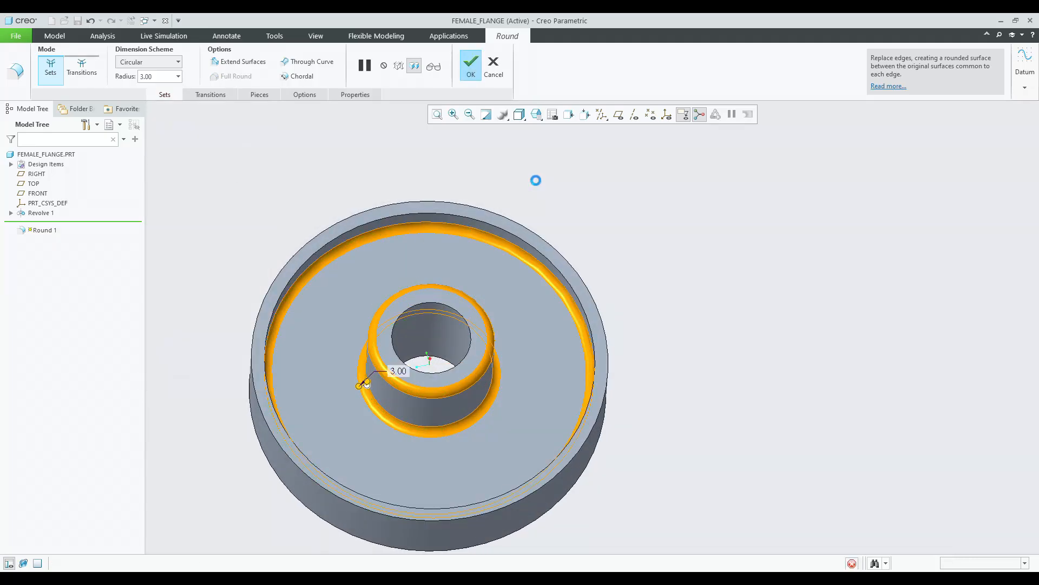
Chamfer the bore's front edge with a 3 mm D x D chamfer.
middle_click_drag(534, 173, 582, 185)
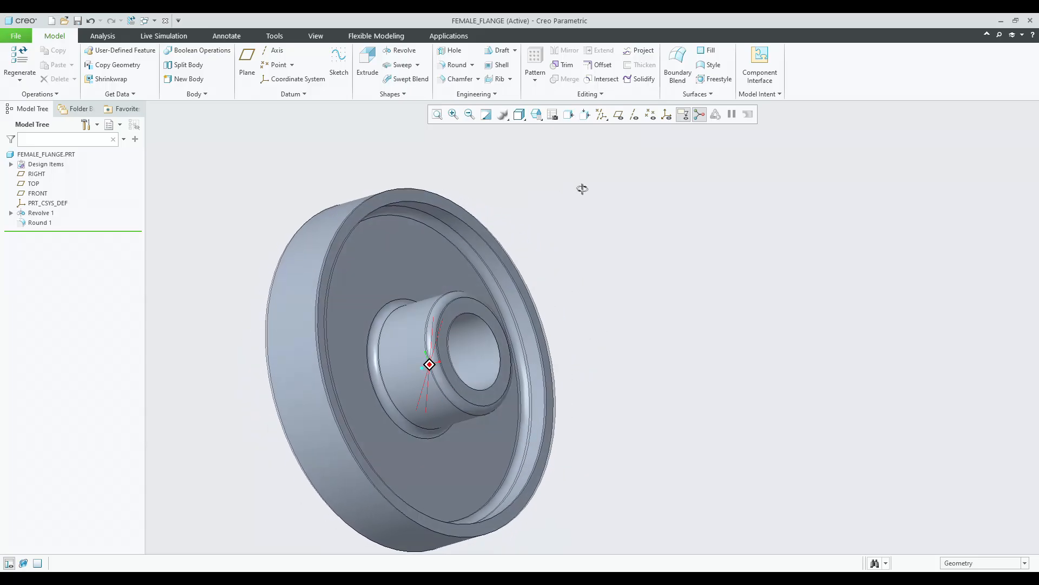
left_click(459, 78)
left_click(495, 335)
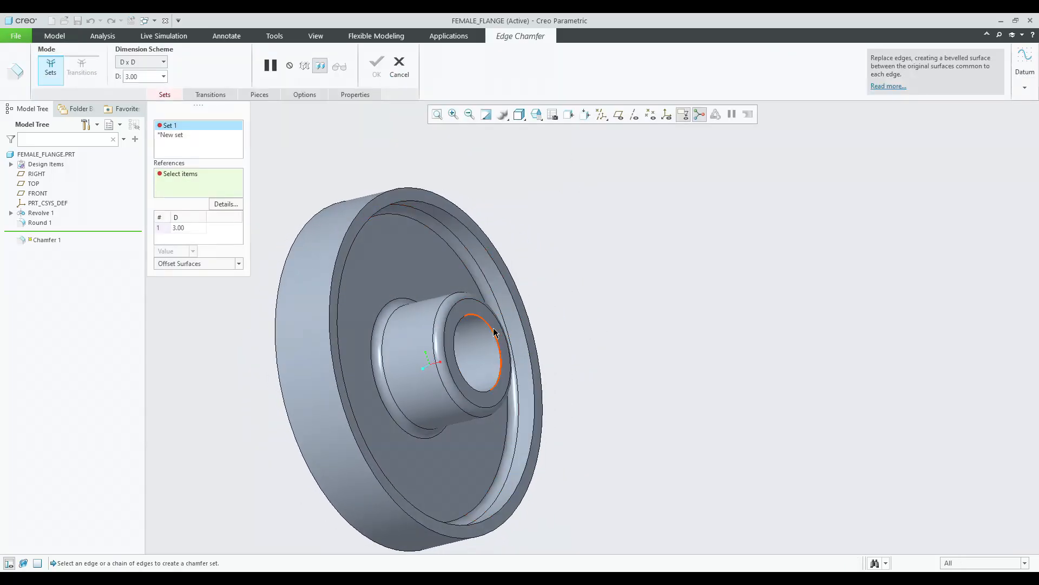
middle_click(573, 291)
middle_click_drag(573, 290, 588, 266)
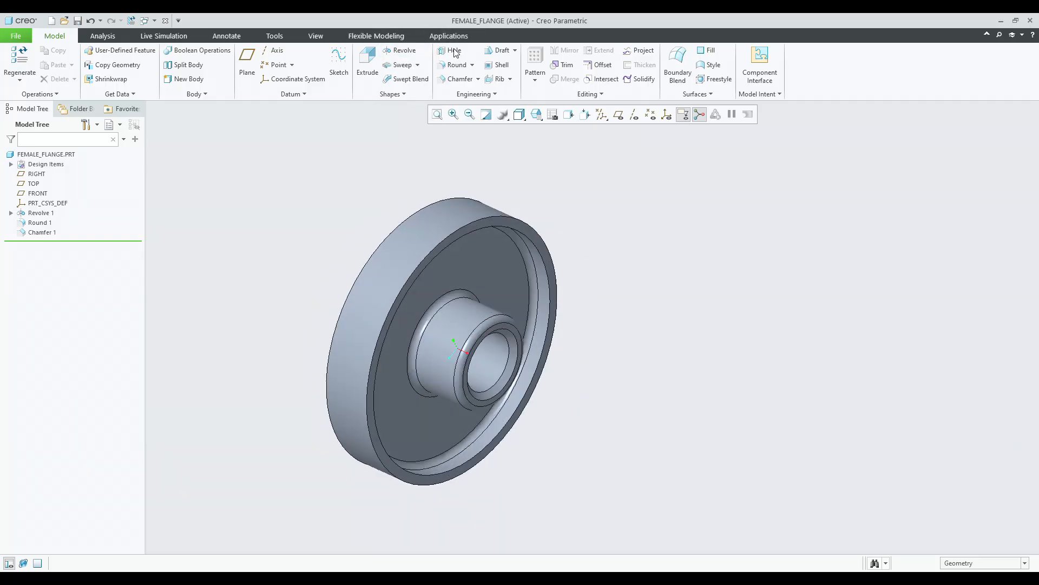
Display datum planes and place a simple hole on the flange's front face, offset from the FRONT and TOP datum planes.
left_click(464, 274)
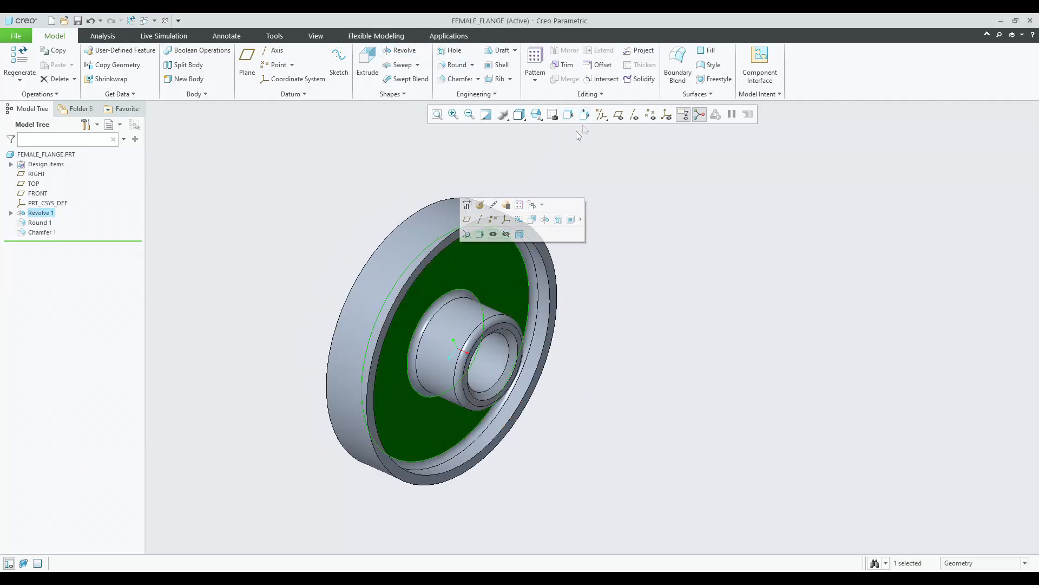
left_click(618, 114)
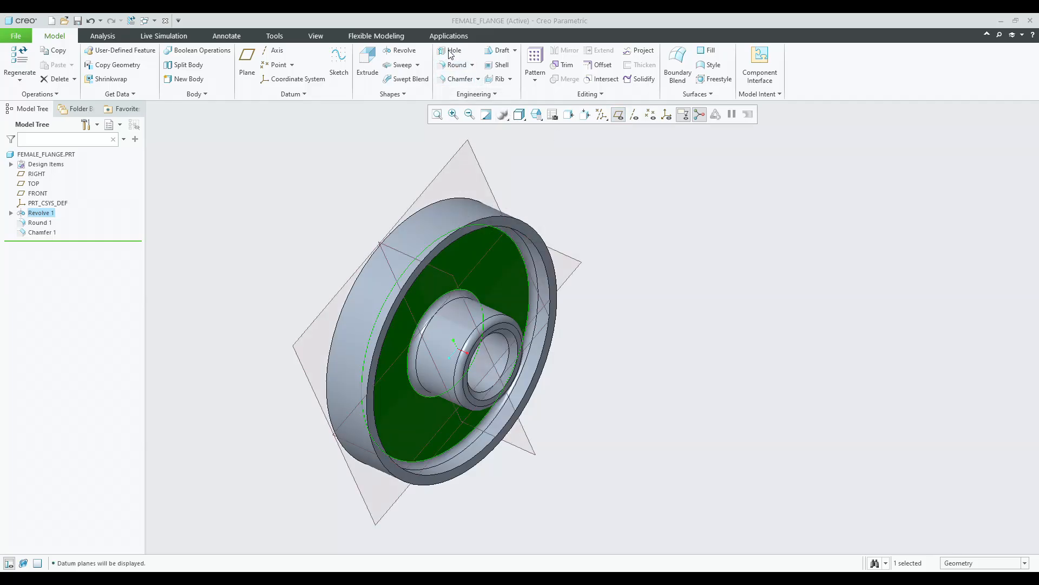
left_click(469, 266)
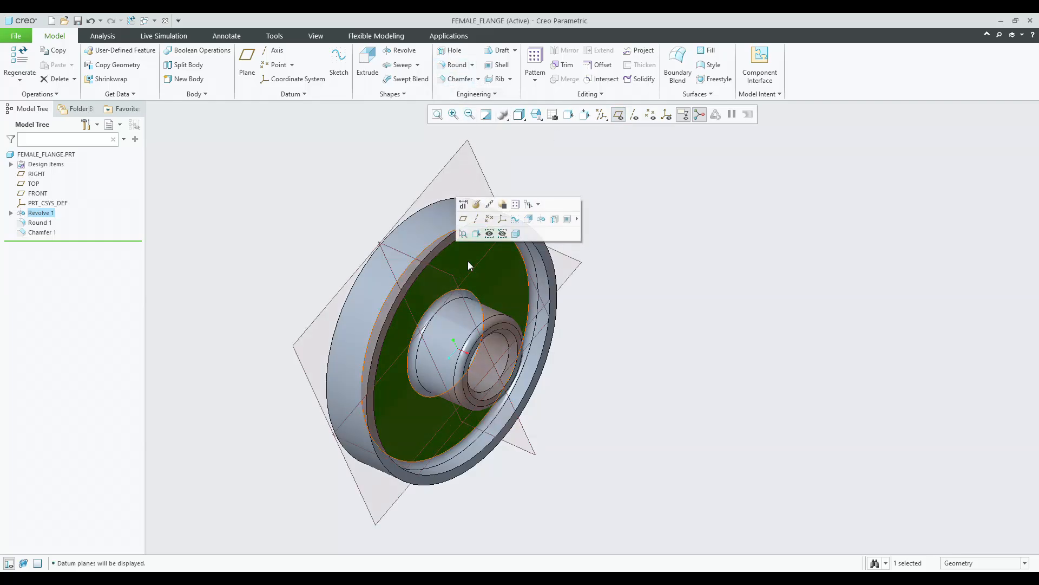
left_click(615, 179)
left_click(450, 50)
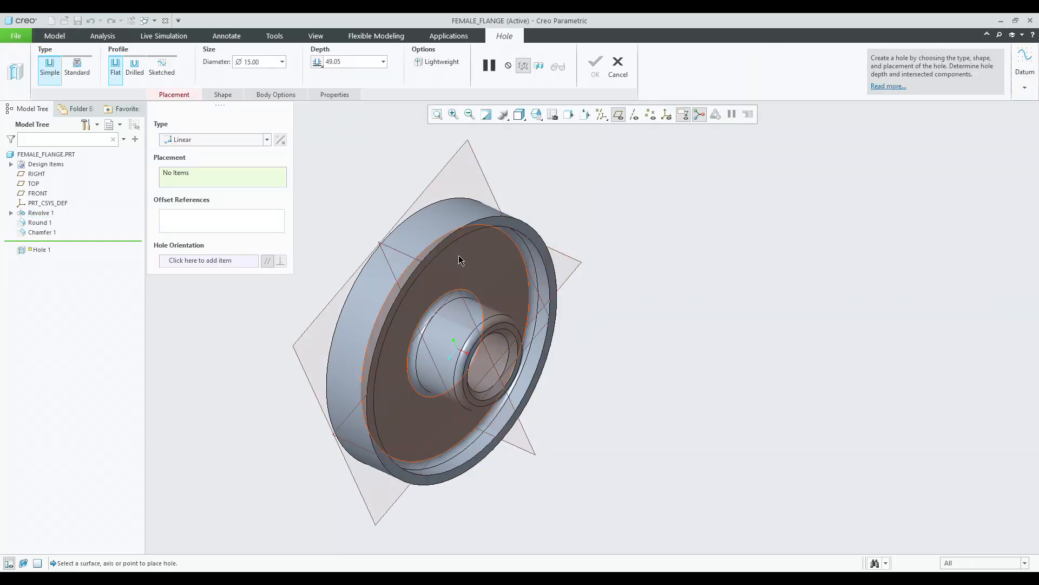
left_click(460, 253)
middle_click_drag(504, 182, 500, 152)
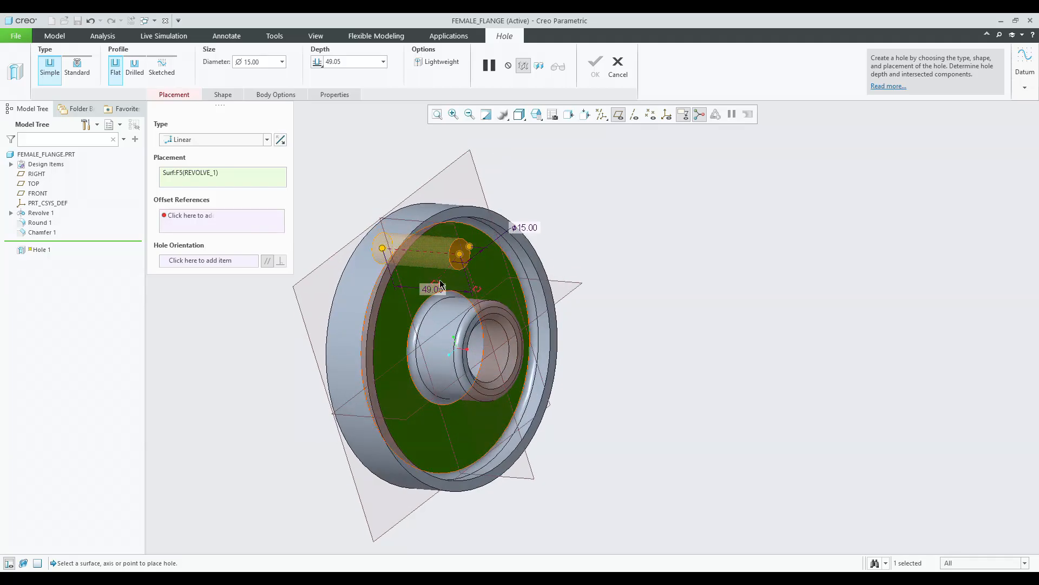
left_click(422, 224)
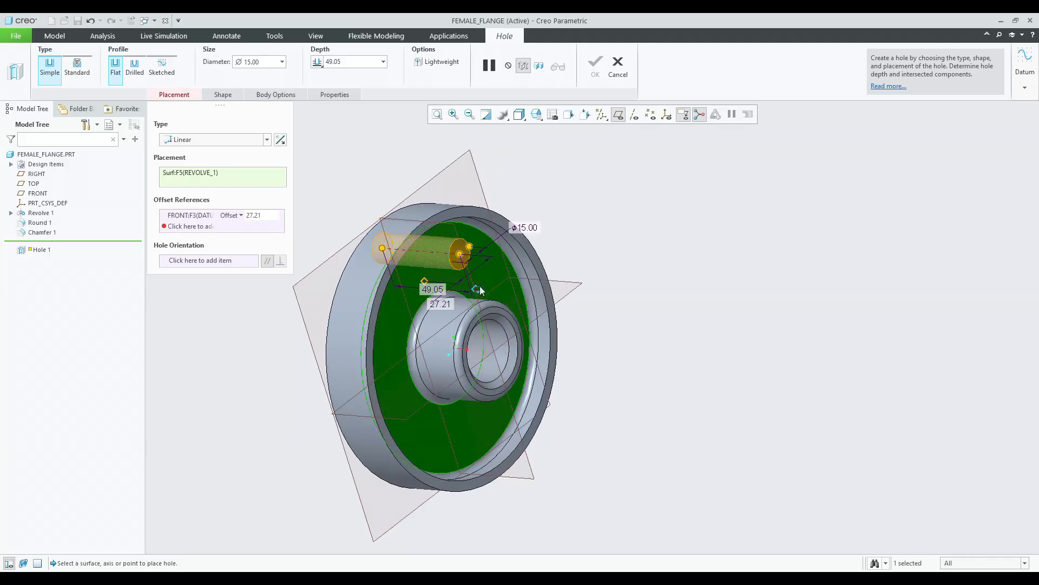
left_click(499, 290)
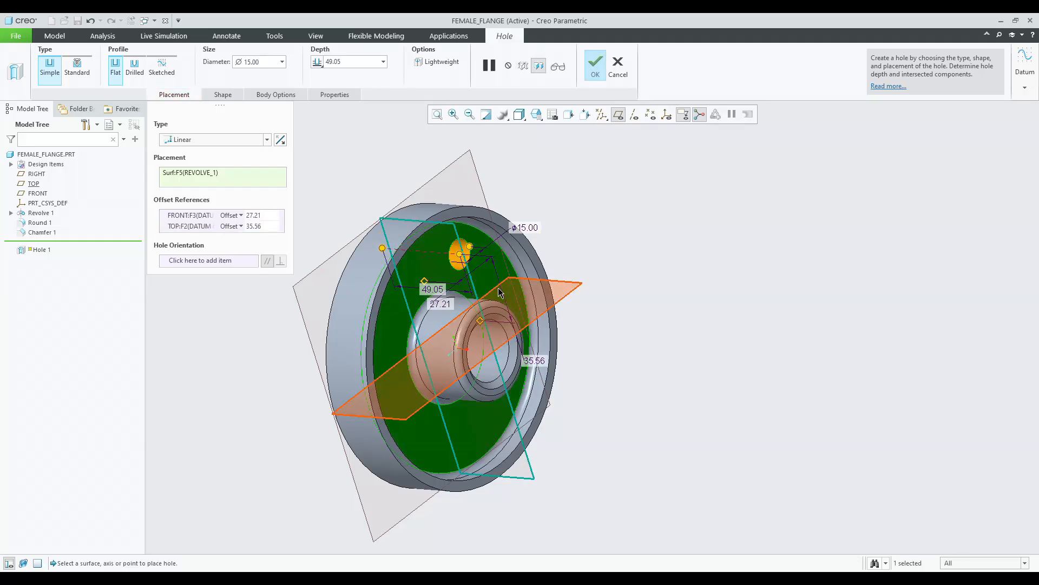
Set the hole's offset from the TOP plane to 52.5 (1.75*30).
double_click(540, 360)
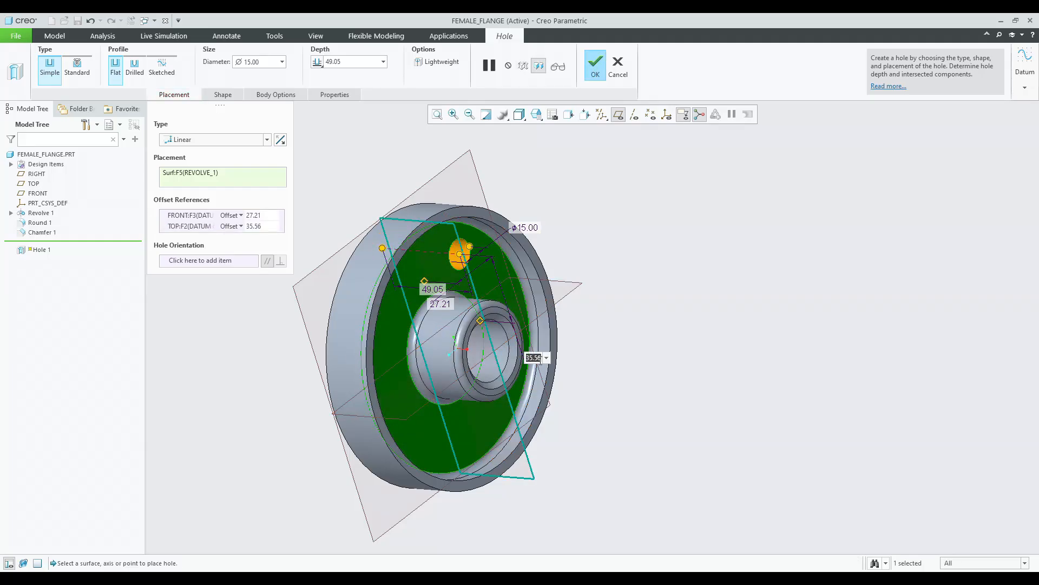
type("1.75*30")
key("Return")
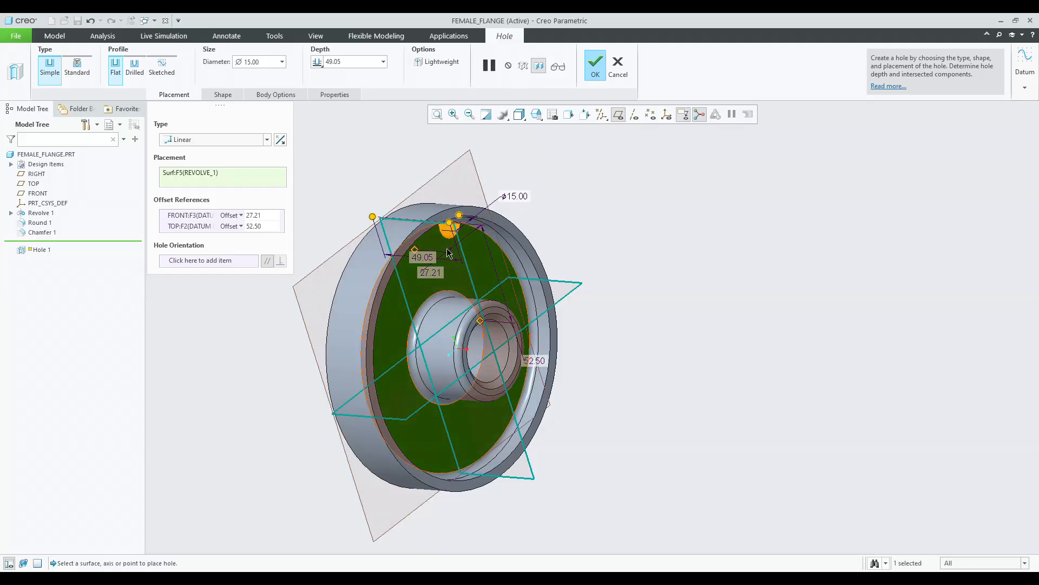
Set the hole's offset from the FRONT plane to 0 and finish the hole.
double_click(430, 271)
type("0")
key("Return")
middle_click(433, 271)
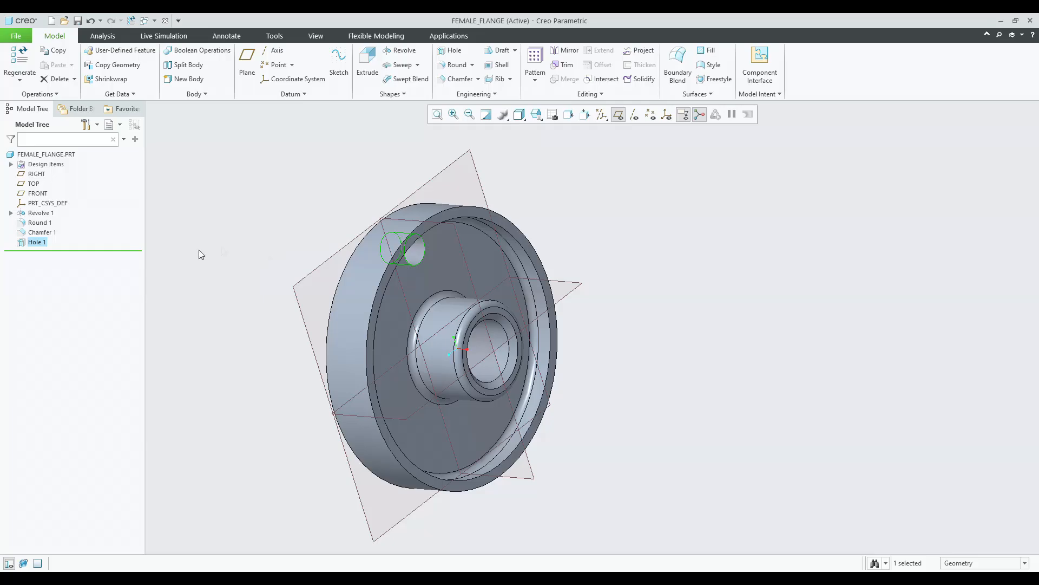
Edit the hole's definition and set its diameter to 9 mm (0.3*30).
left_click(46, 243)
left_click(63, 174)
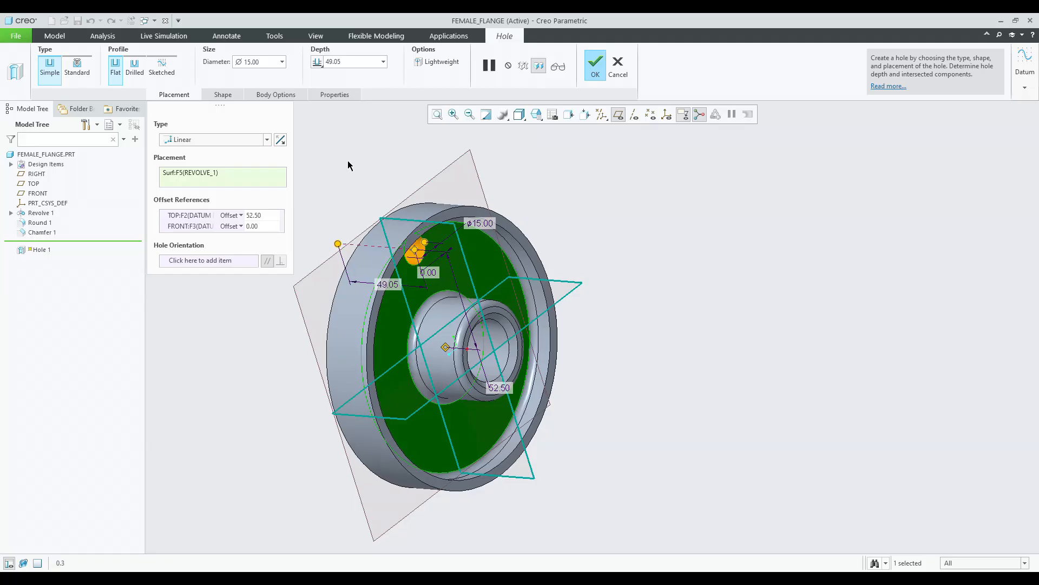
double_click(267, 62)
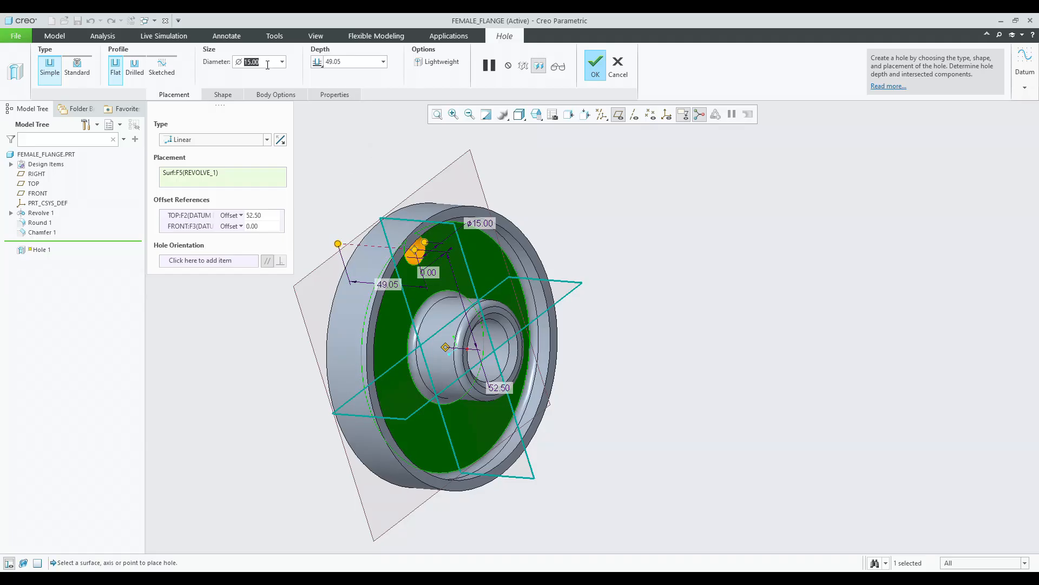
type("0.3*30")
key("Return")
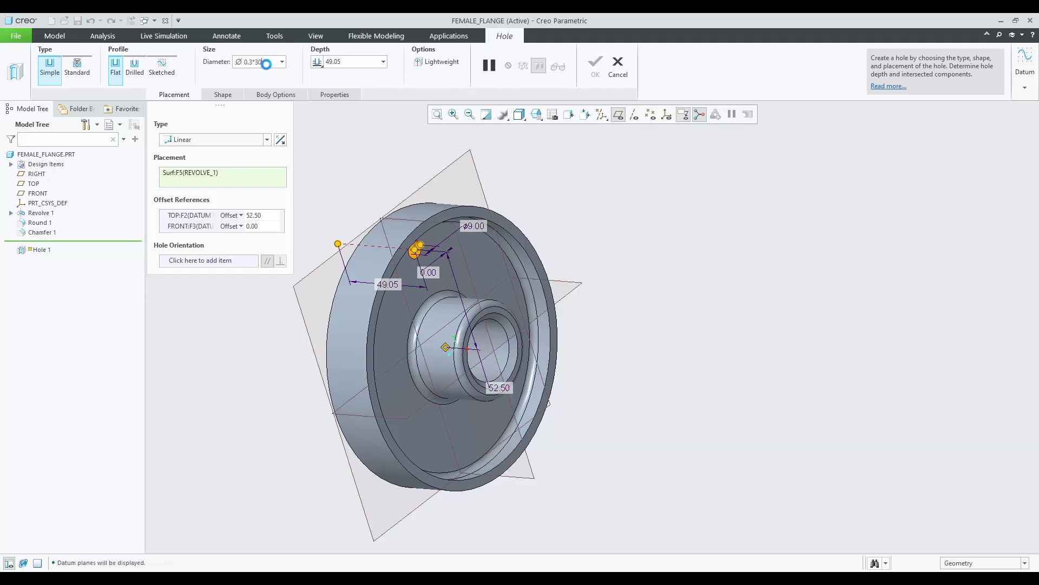
middle_click(377, 157)
Pattern the bolt hole around the flange's central axis with 4 members spaced 90° apart.
middle_click_drag(371, 157, 406, 137)
left_click(33, 242)
mouse_move(360, 262)
middle_mouse_down()
mouse_move(304, 240)
mouse_move(341, 268)
middle_mouse_up()
left_click(531, 68)
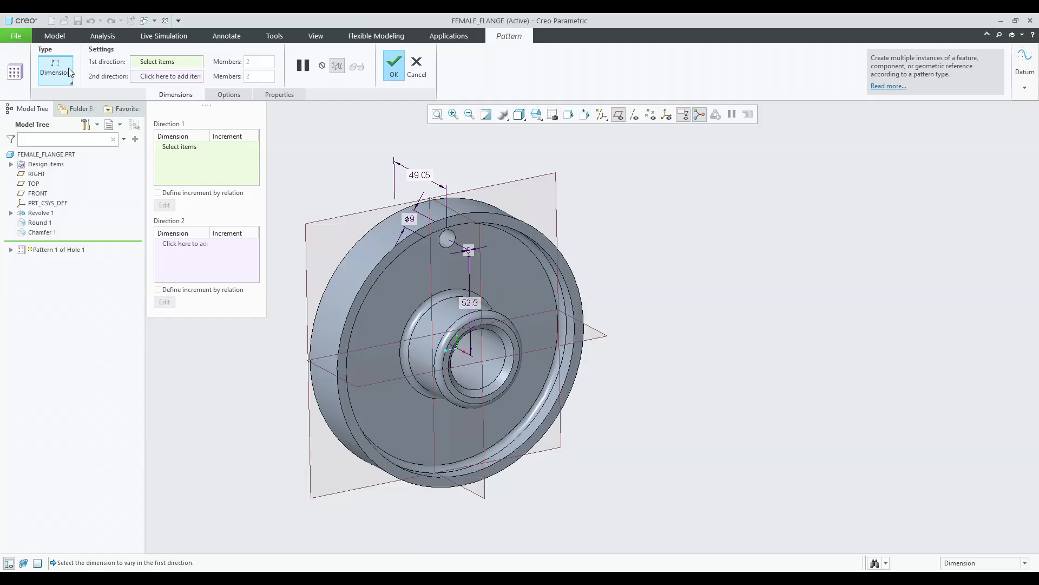
left_click(70, 73)
left_click(60, 116)
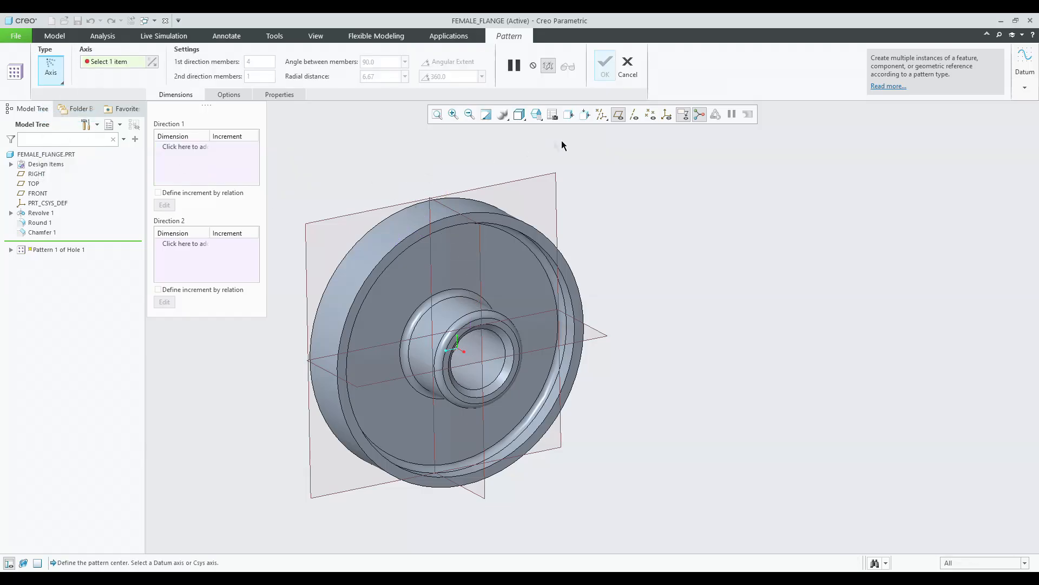
left_click(634, 116)
left_click(473, 357)
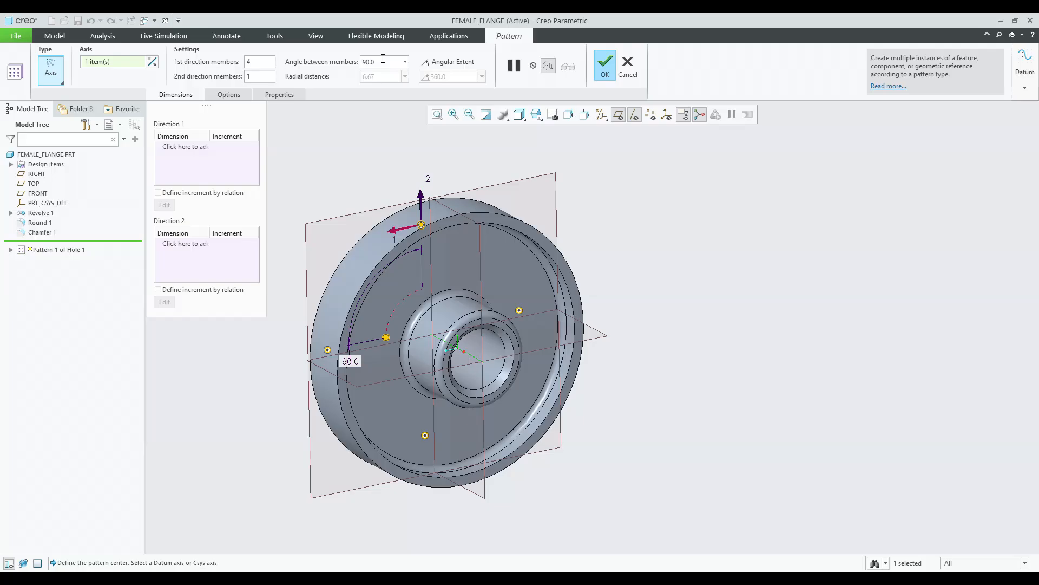
middle_click(563, 155)
middle_click_drag(645, 202, 733, 208)
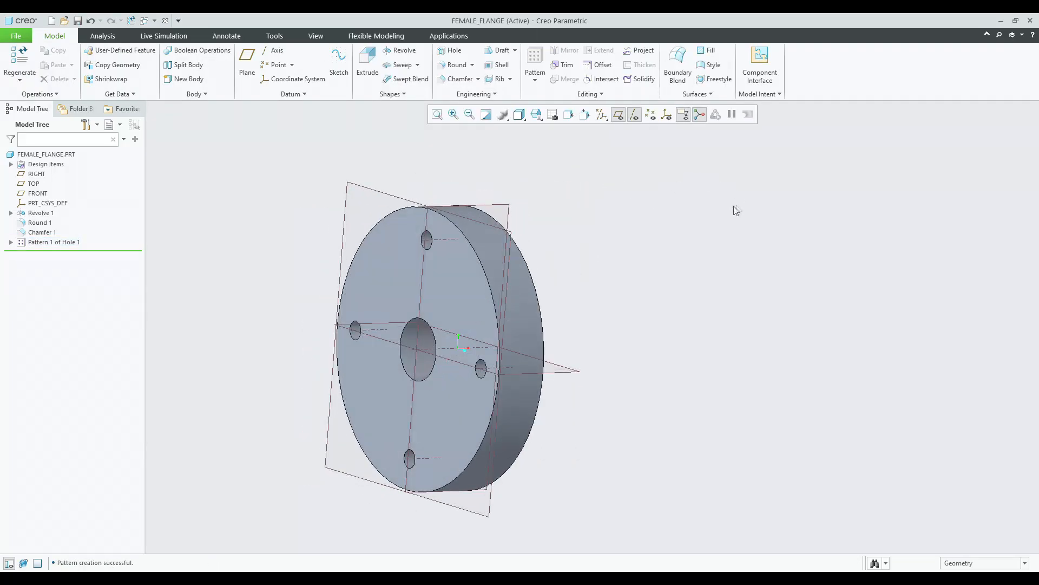
Apply a grey appearance to the female flange part.
left_click(316, 36)
left_click(111, 62)
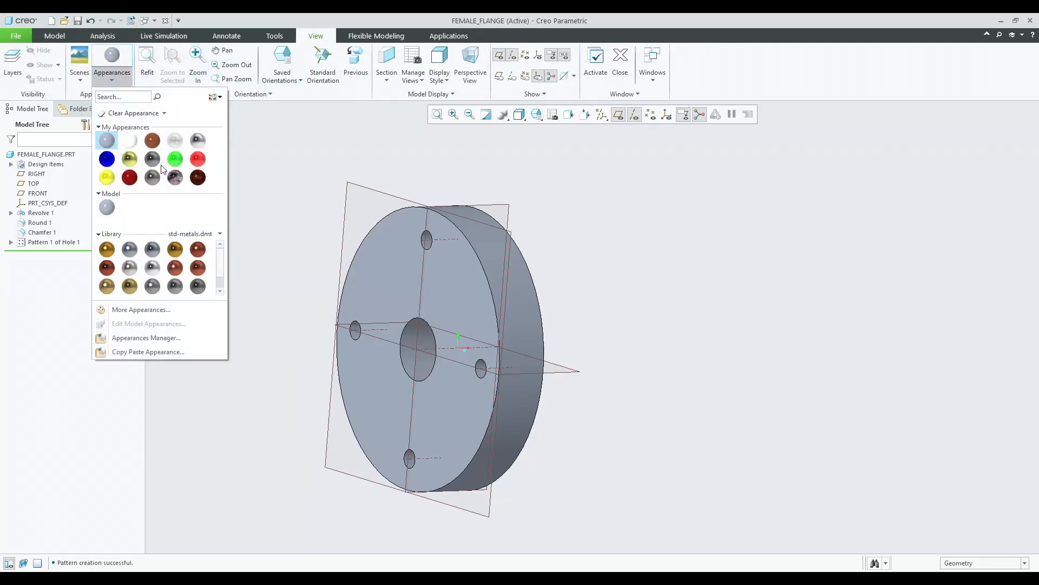
left_click(153, 160)
left_click(68, 155)
middle_click(241, 165)
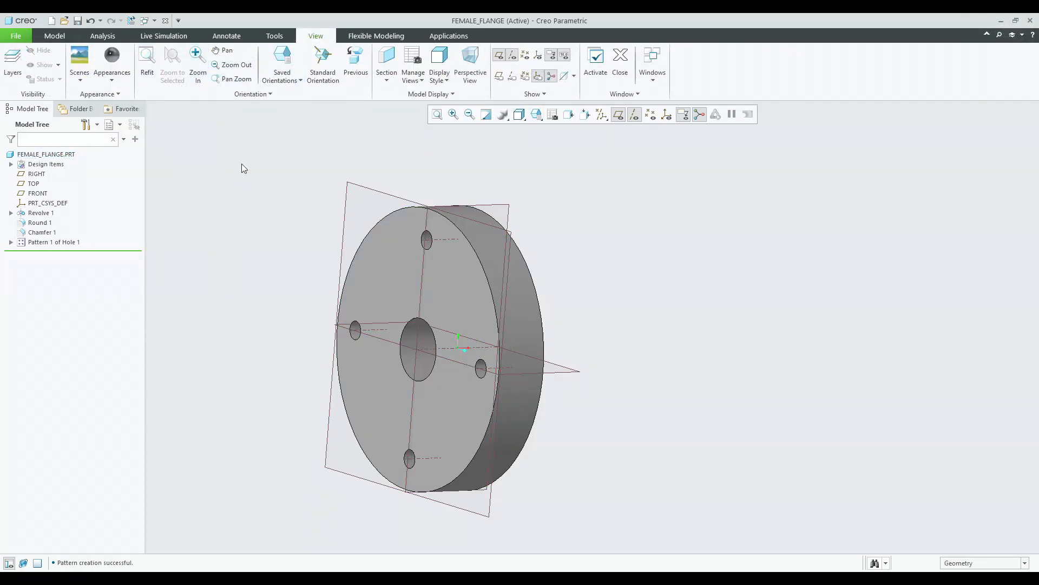
Apply a blue appearance to the female flange part.
left_click(112, 61)
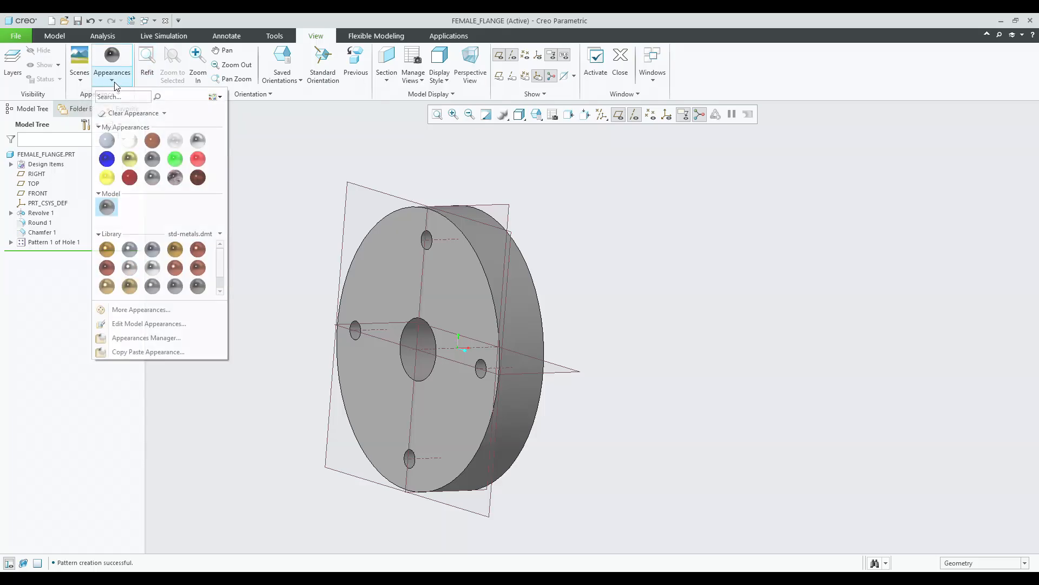
left_click(113, 161)
left_click(46, 154)
middle_click(265, 181)
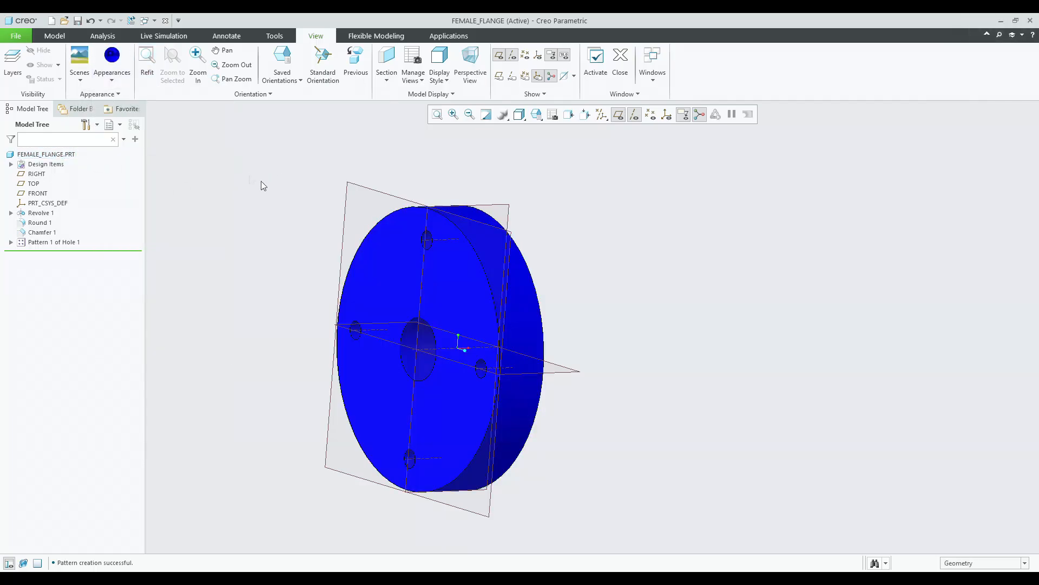
Apply a yellow appearance to the female flange part and regenerate it.
left_click(112, 60)
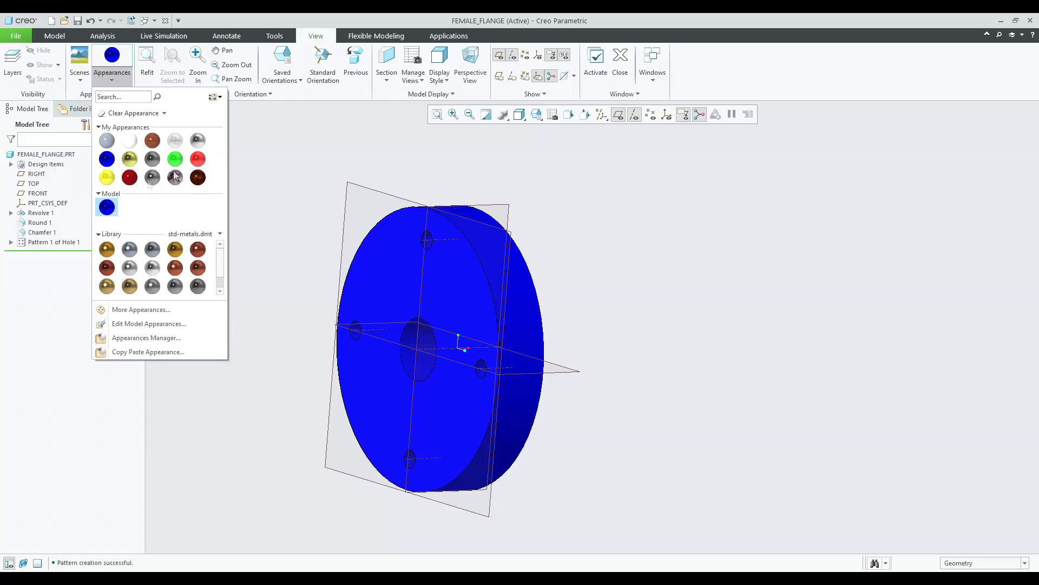
left_click(107, 177)
left_click(46, 154)
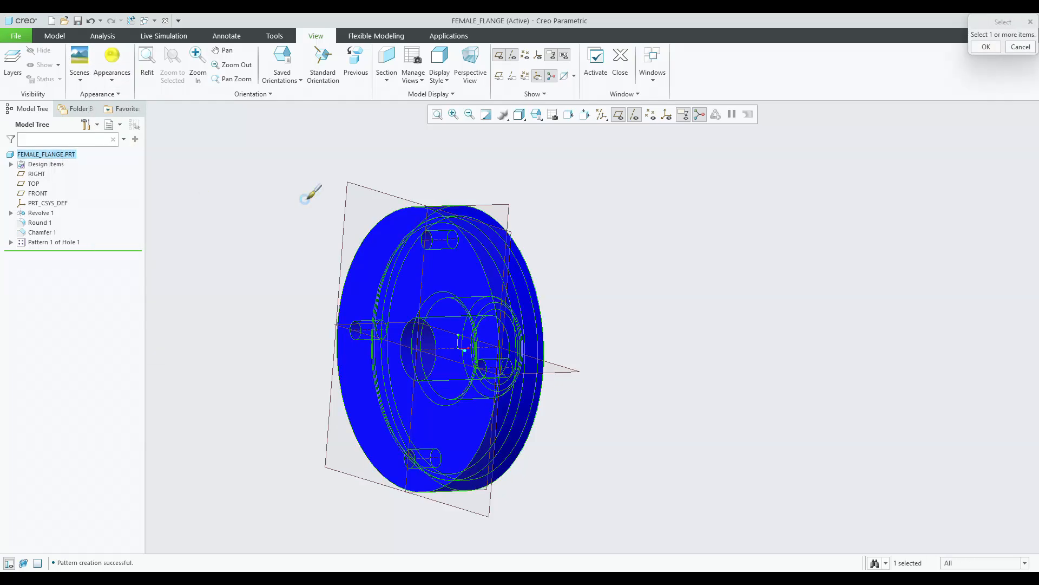
middle_click(306, 203)
key("ctrl+g")
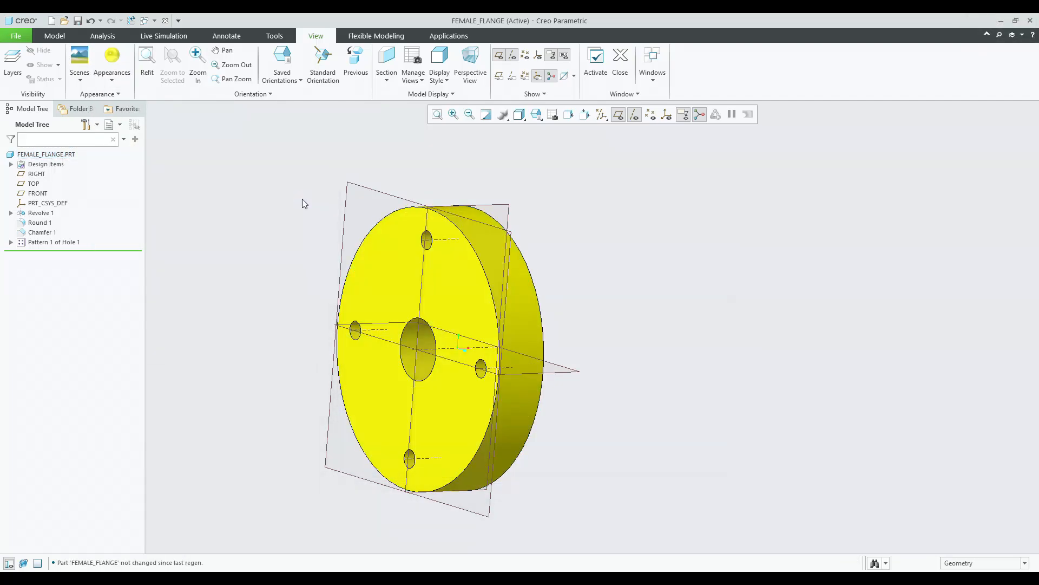
Save the female flange part in the current folder and regenerate.
key("ctrl+s")
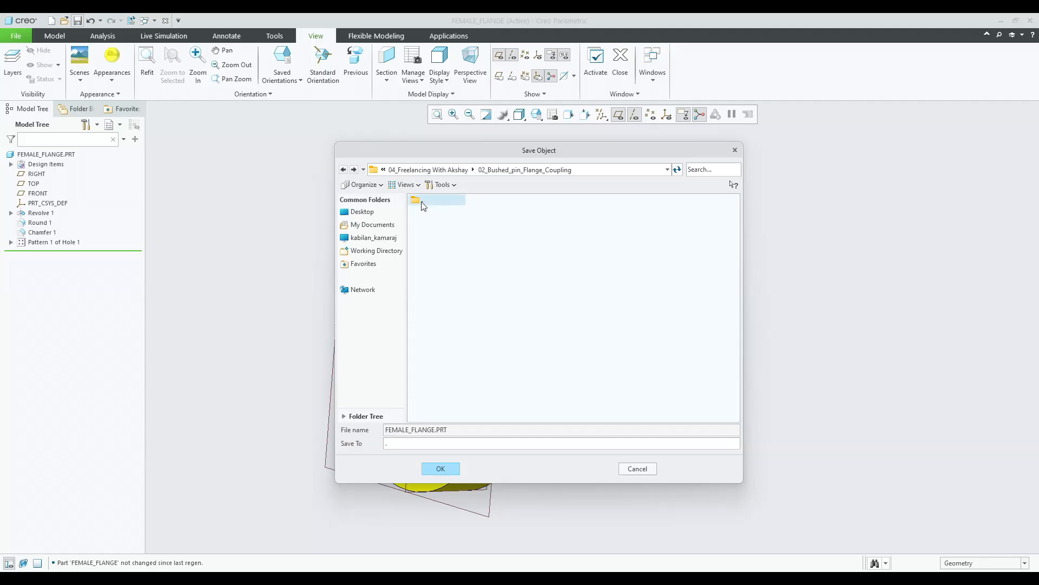
middle_click(427, 210)
key("ctrl+g")
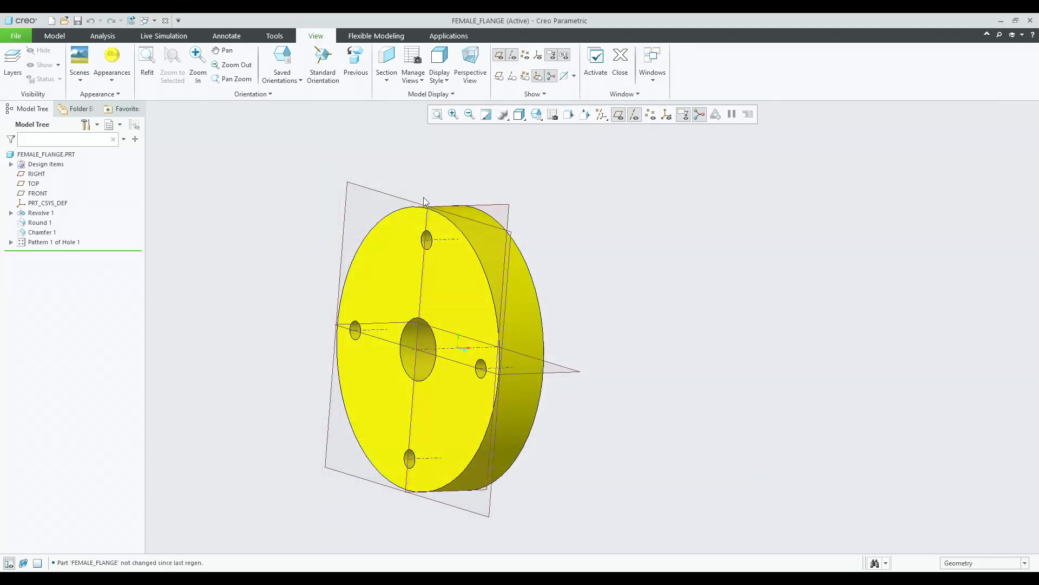
Switch to a standard view orientation and turn on display of all datum types.
left_click(537, 114)
left_click(539, 130)
left_click(602, 114)
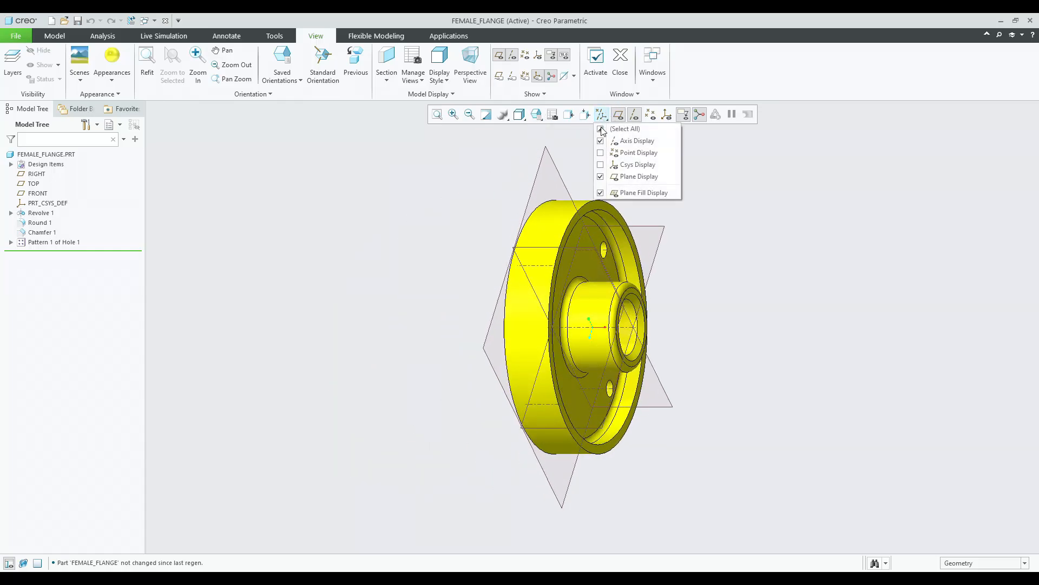
left_click(625, 129)
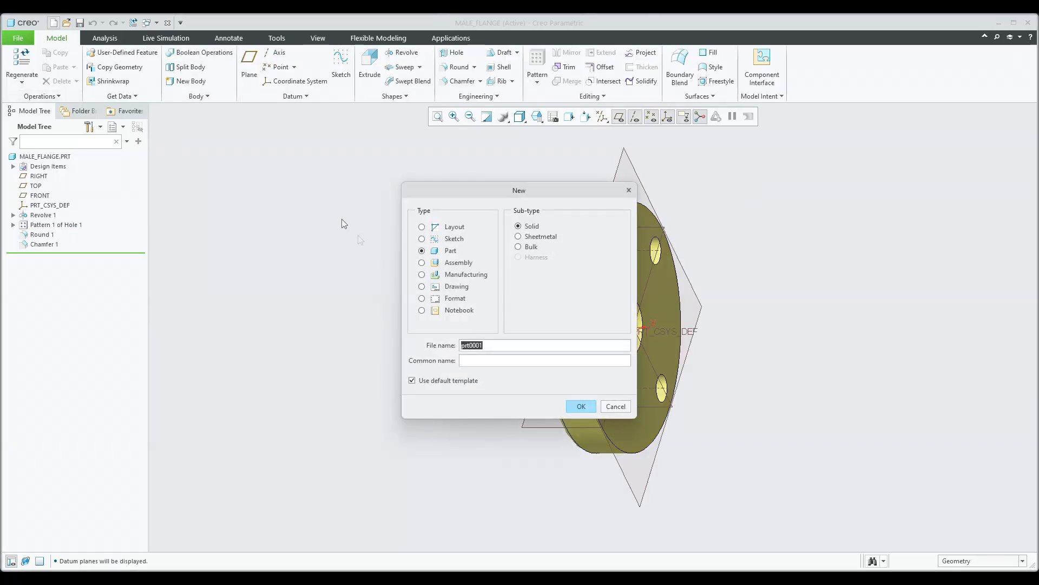
Create a new solid part named Pin.
type("Pin")
key("Return")
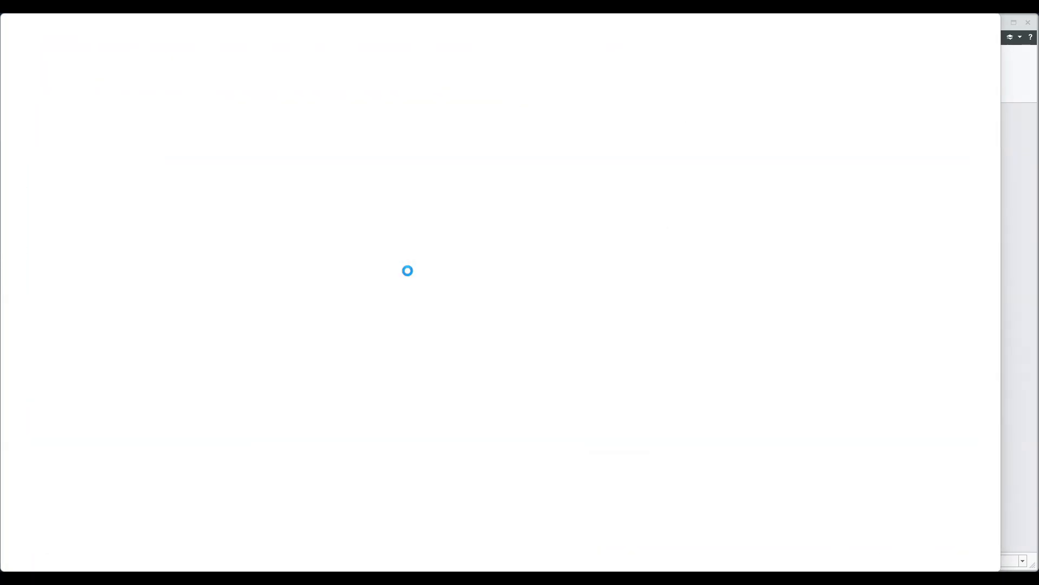
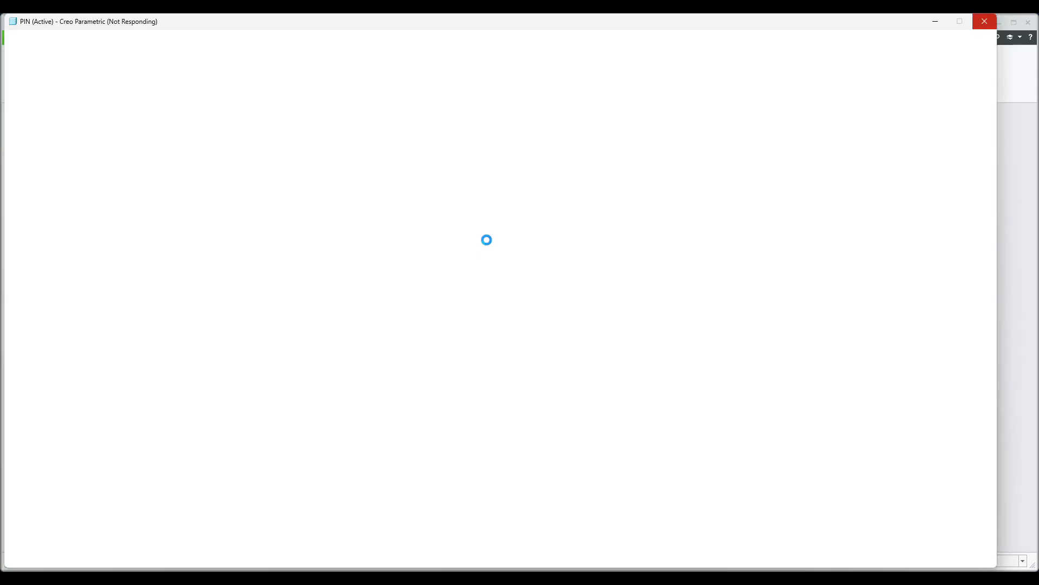
Switch to the Pin part window, clear the datum selection and maximize the window.
mouse_move(723, 577)
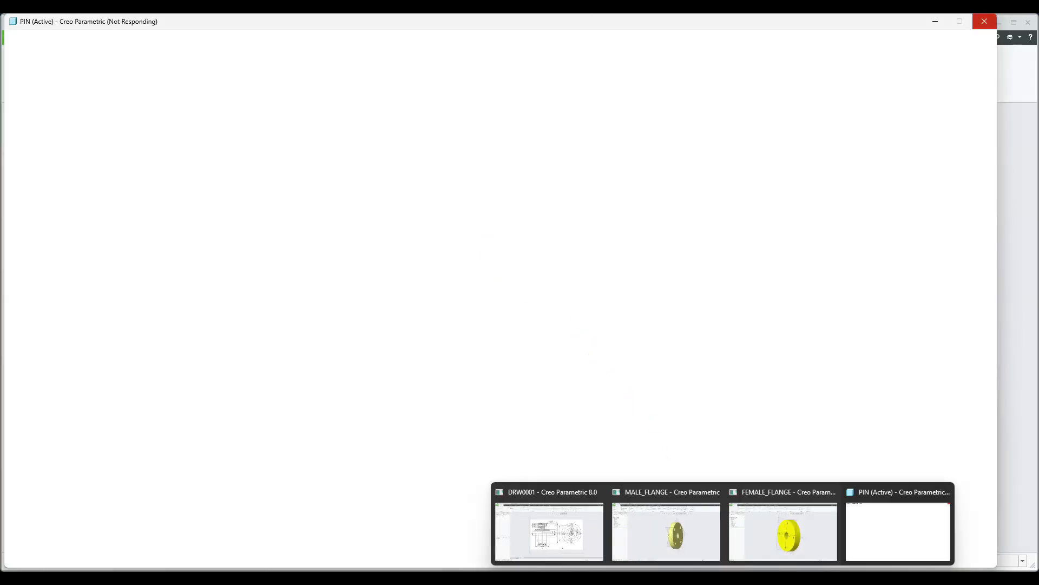
left_click(898, 524)
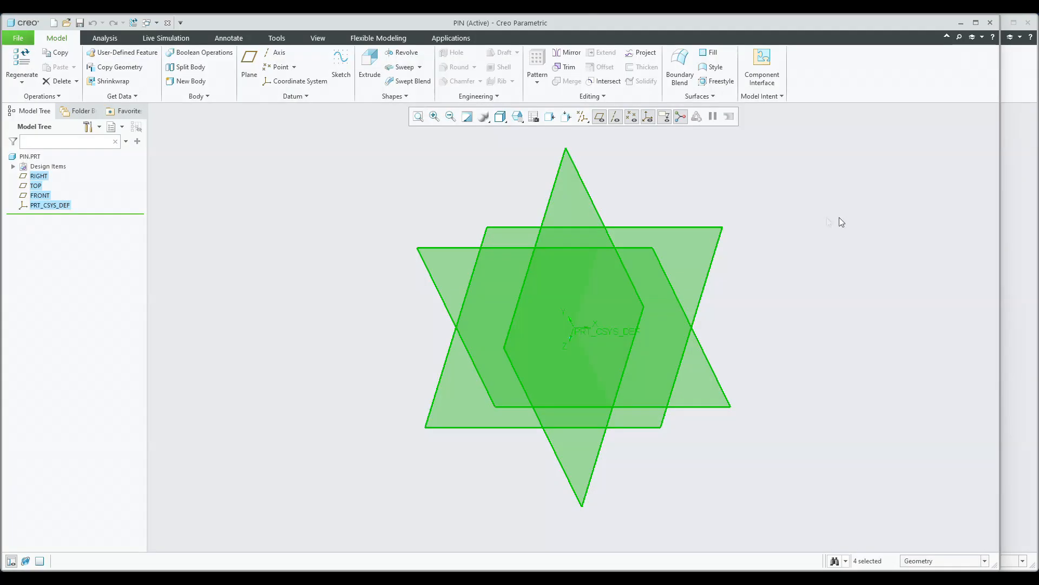
left_click(730, 165)
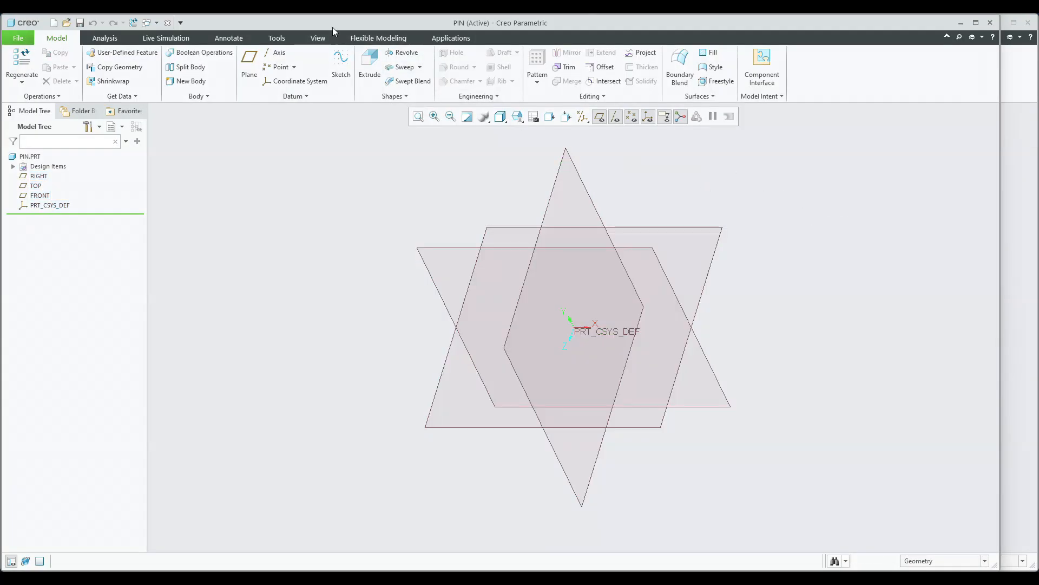
double_click(333, 25)
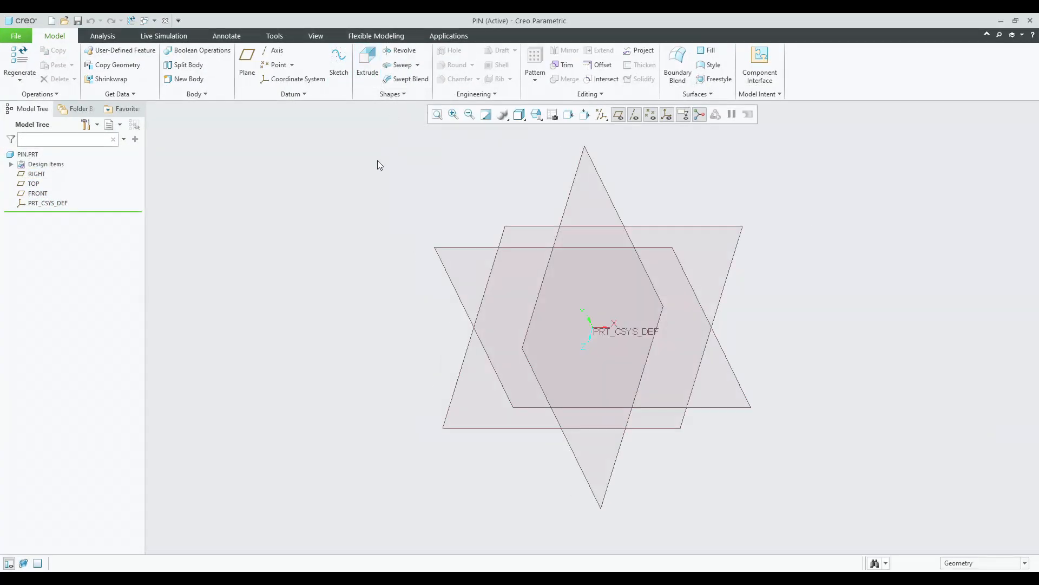
Start a Revolve feature and sketch on the FRONT datum plane.
left_click(400, 51)
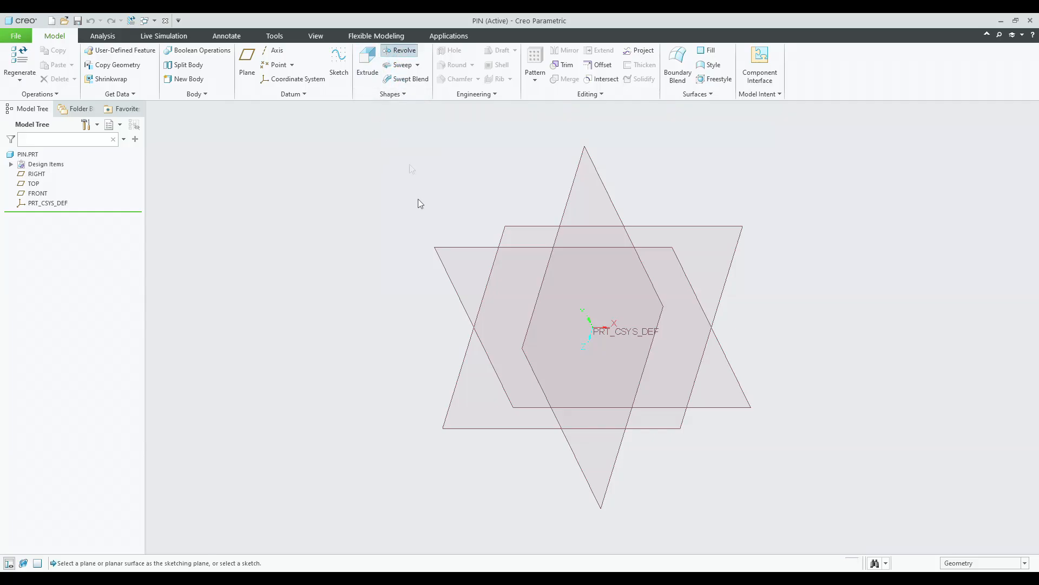
left_click(449, 246)
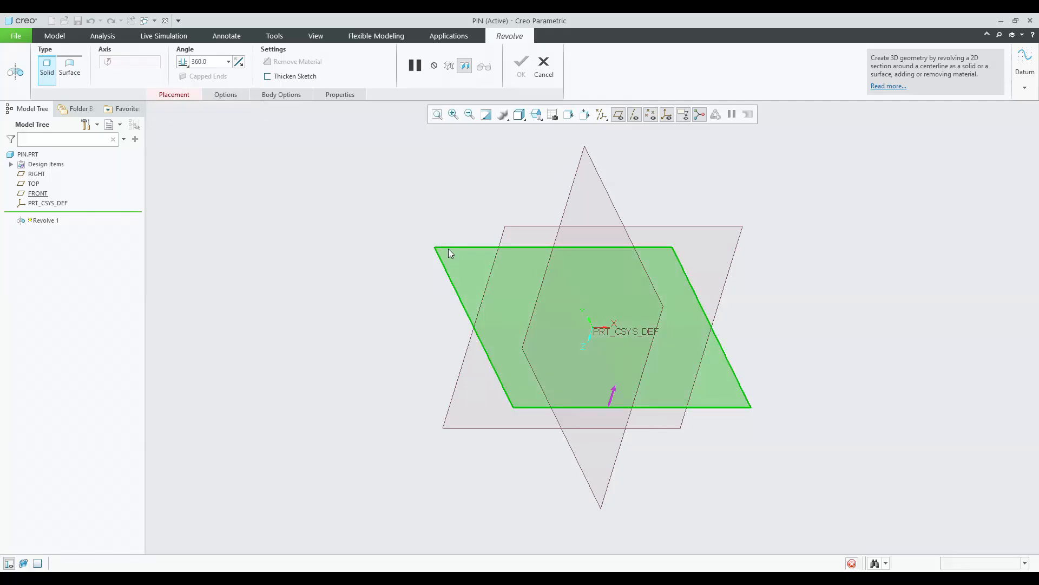
left_click(674, 115)
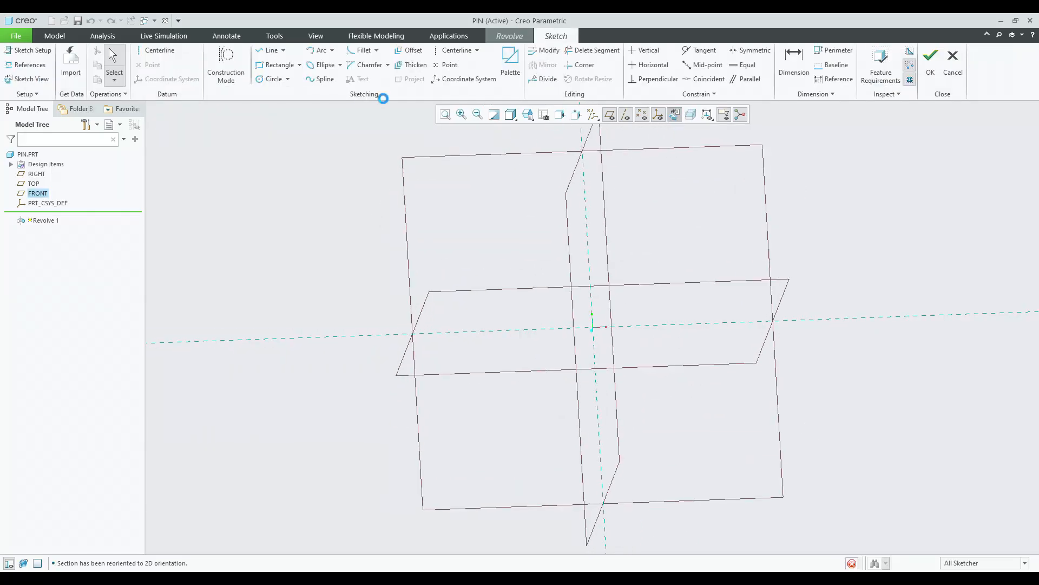
Draw a horizontal datum centerline through the origin as the revolve axis.
left_click(154, 50)
left_click(284, 327)
left_click(364, 328)
middle_click(330, 273)
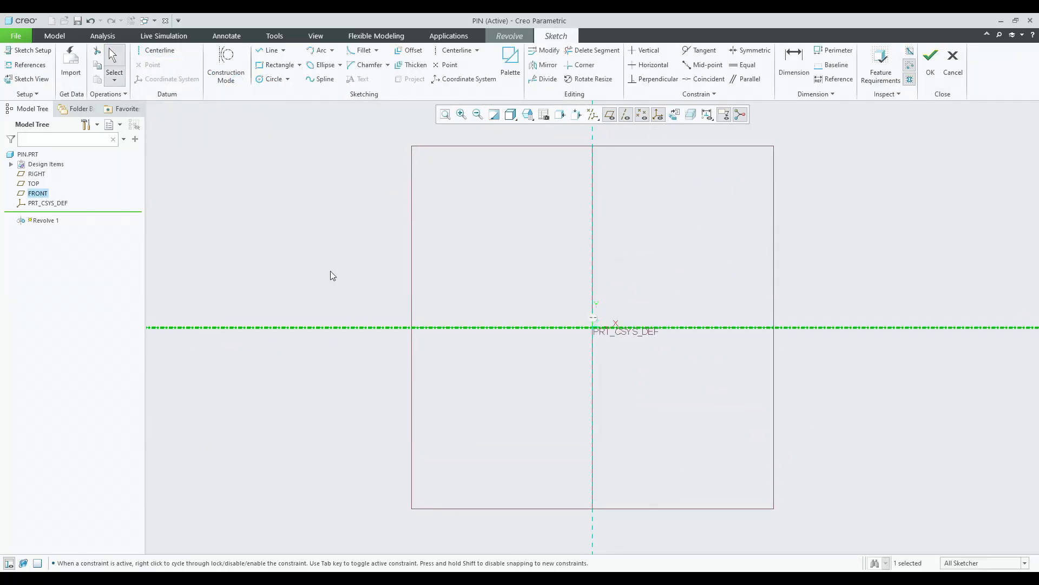
left_click(456, 50)
left_click(599, 234)
middle_click(627, 220)
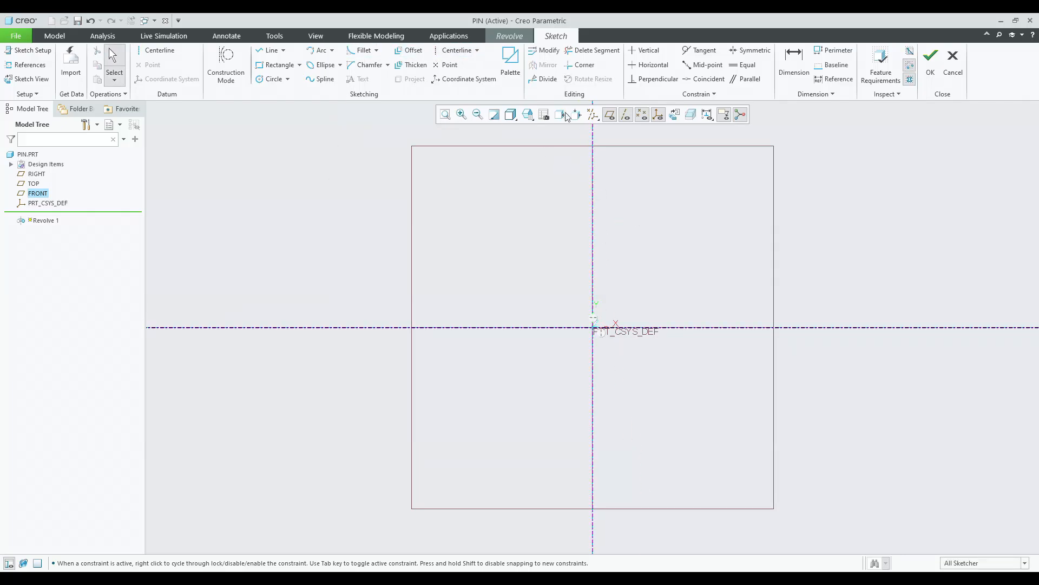
Hide the datum planes and sketch a closed stepped profile above the centerline with the Line tool: collar, middle and end sections.
left_click(594, 115)
left_click(594, 129)
left_click(269, 50)
left_click(593, 327)
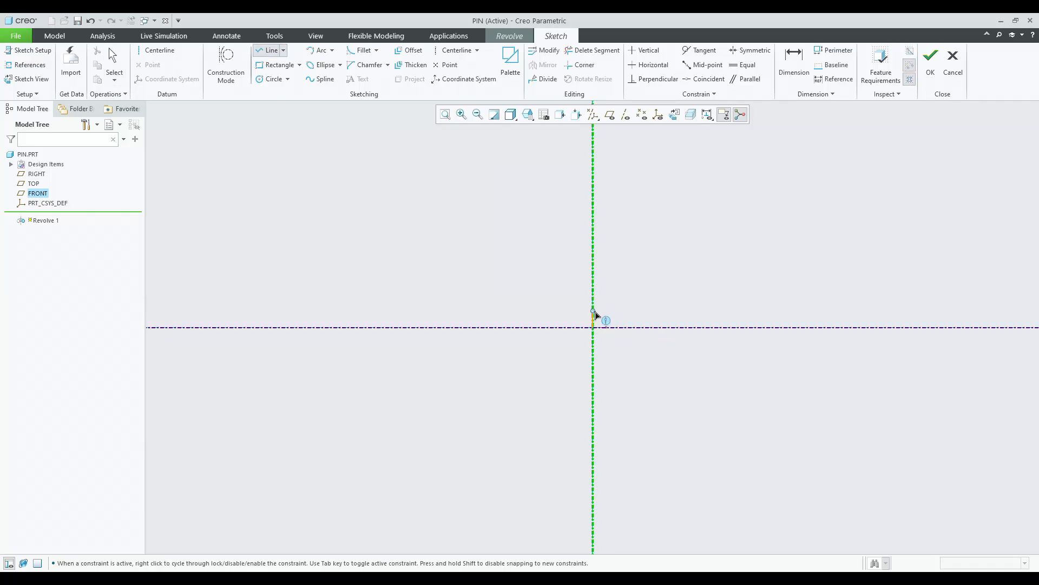
left_click(610, 286)
left_click(609, 302)
left_click(694, 302)
left_click(694, 316)
left_click(775, 316)
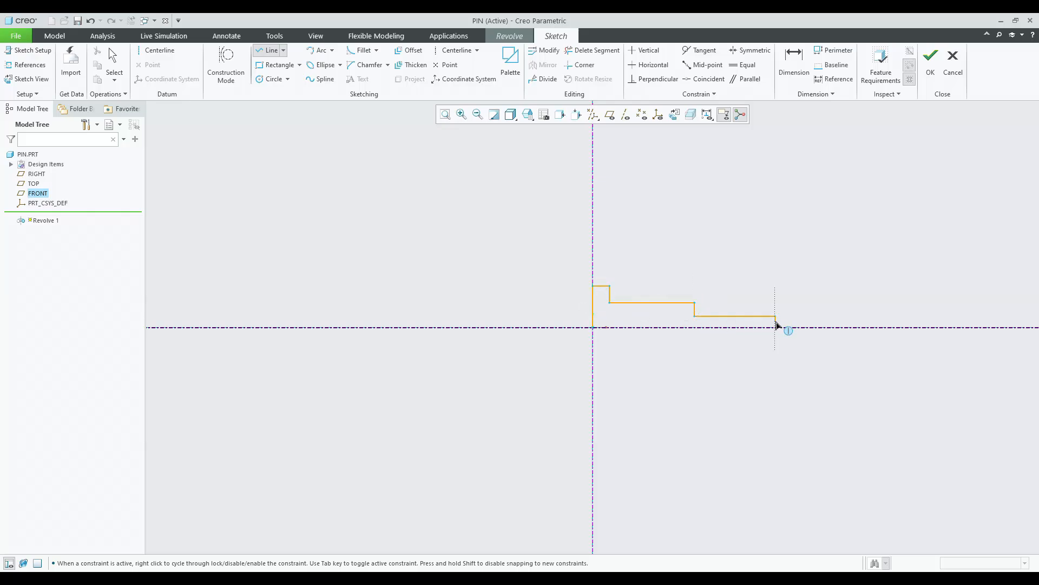
left_click(776, 327)
left_click(593, 328)
middle_click(639, 341)
left_click(639, 341)
scroll(895, 334, "down", 2)
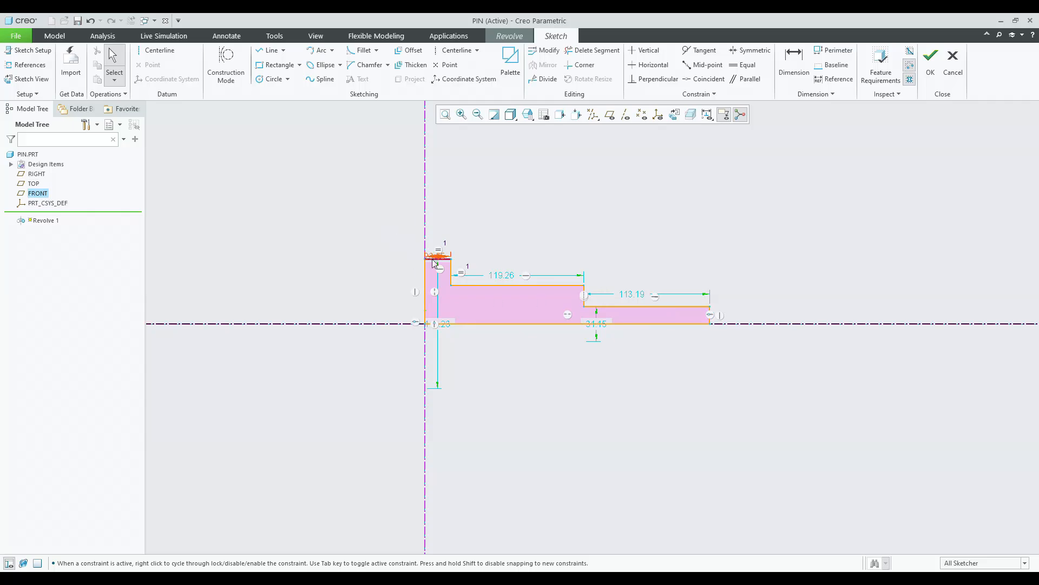
Set the width of the collar step at the start of the profile to 5.
left_click_drag(435, 257, 389, 237)
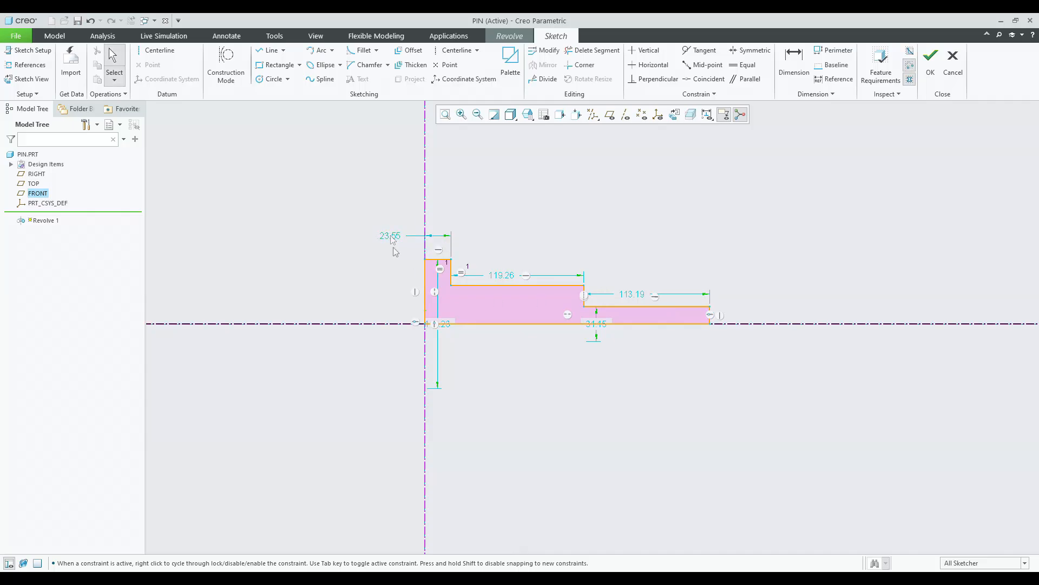
left_click(509, 276)
left_click(435, 323)
left_click_drag(444, 321, 366, 317)
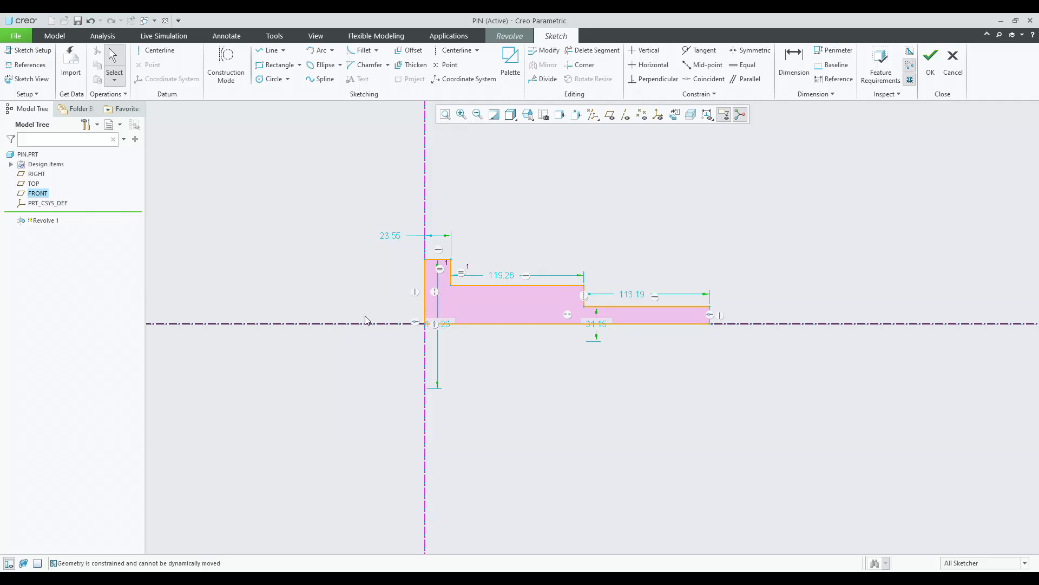
double_click(391, 236)
type("5")
key("Return")
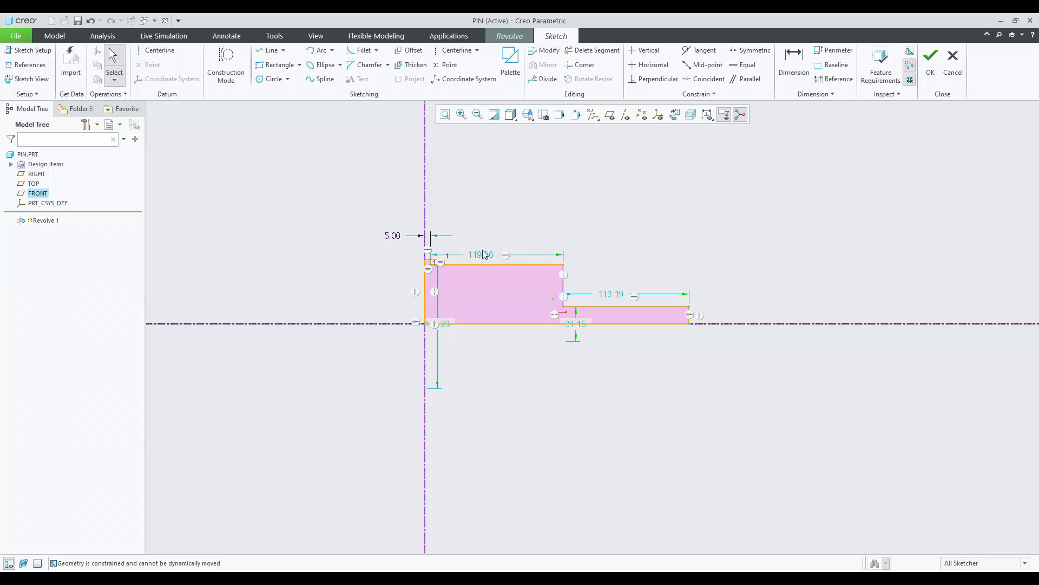
Set the middle section's length to 24.
double_click(481, 254)
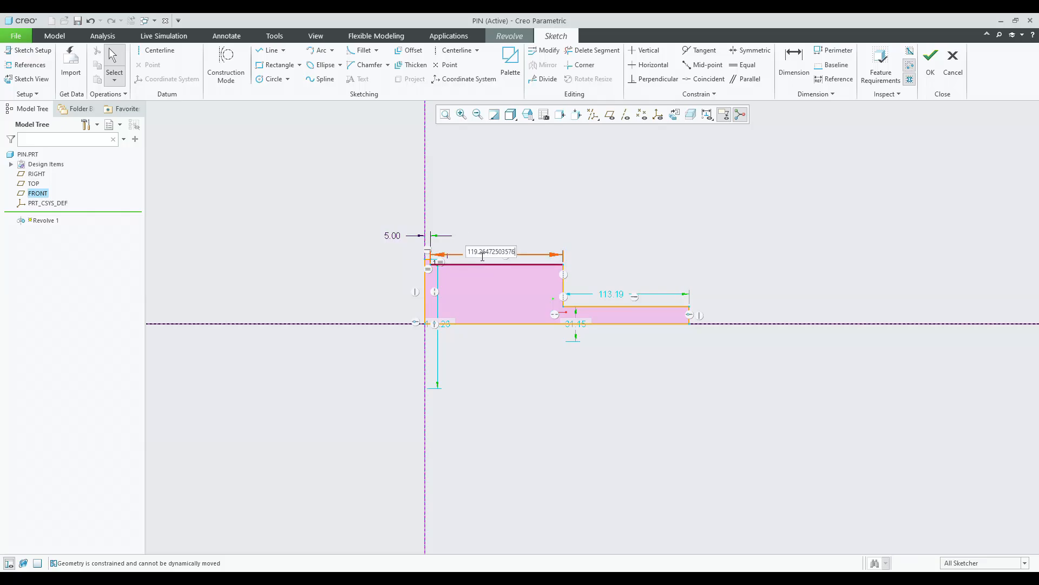
key("BackSpace")
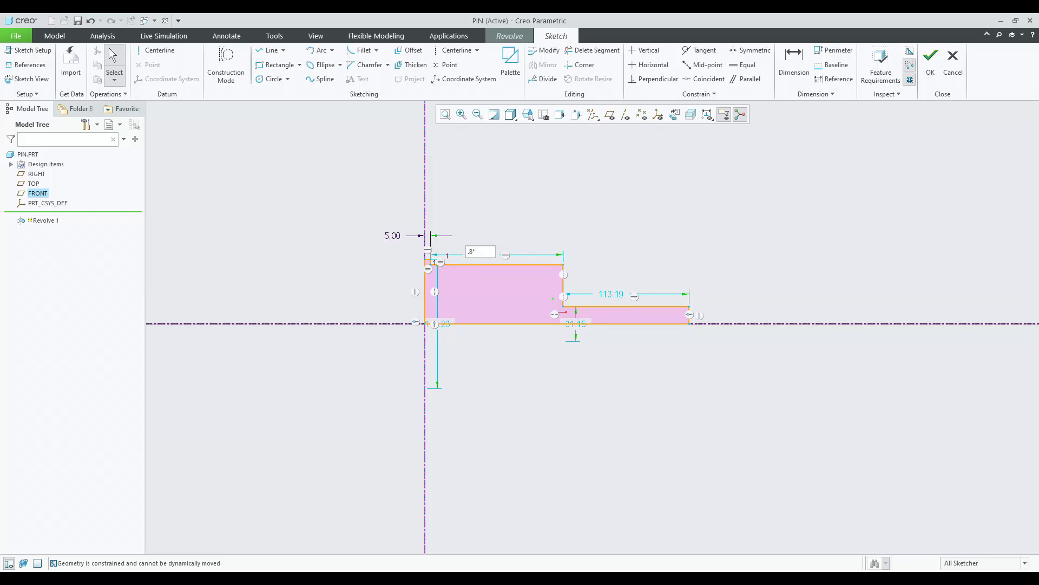
type(".8*3")
key("Return")
Set the end section's length to 24.
double_click(512, 294)
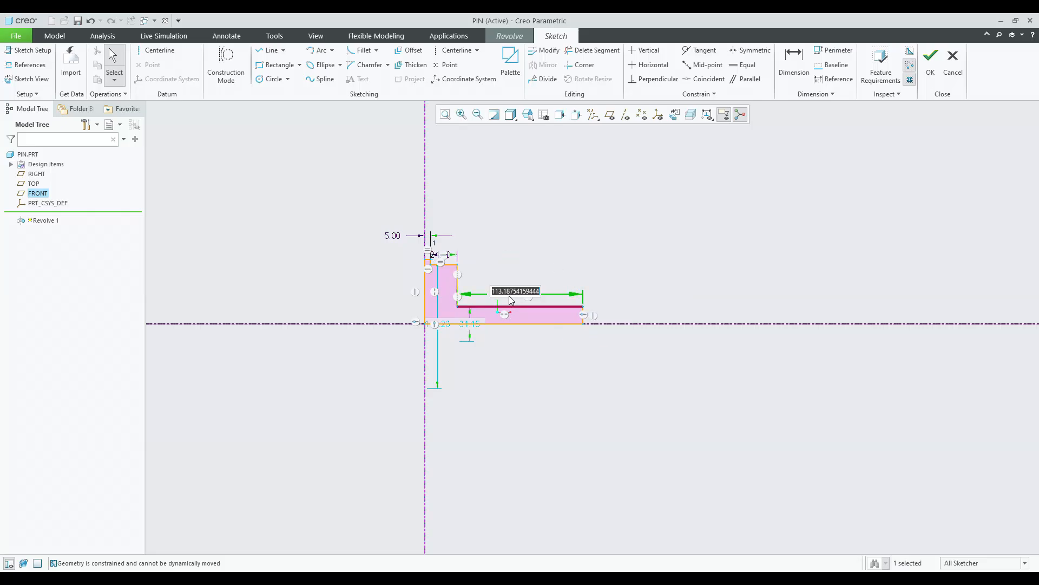
type(".8*30")
key("Return")
Set the end section's diameter to 9.
left_click_drag(495, 317, 528, 275)
double_click(528, 275)
type(".3")
key("Return")
Try setting the collar's diameter to 15, then undo that change.
double_click(381, 298)
type("15")
key("Return")
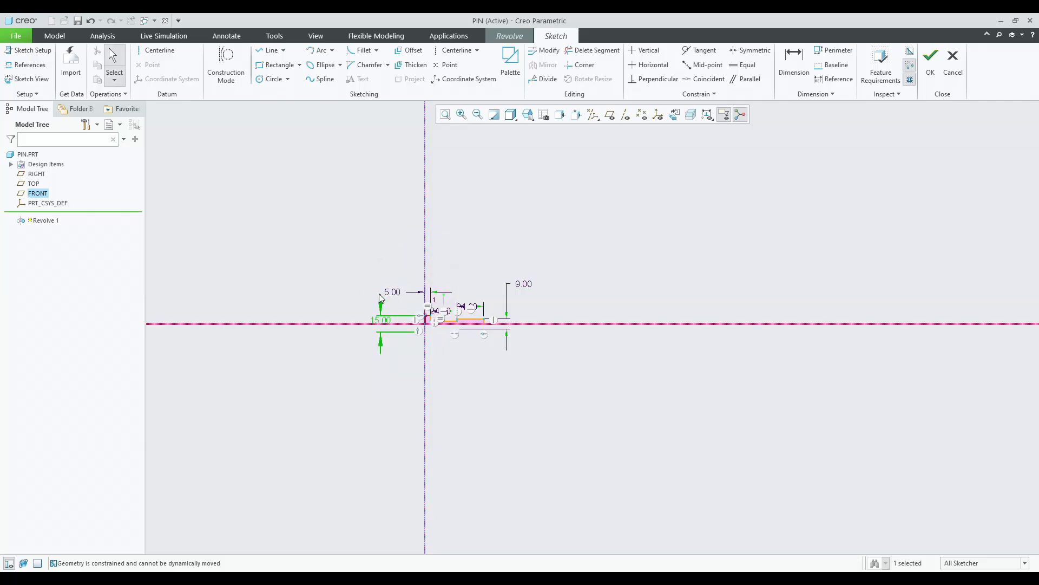
scroll(436, 320, "up", 5)
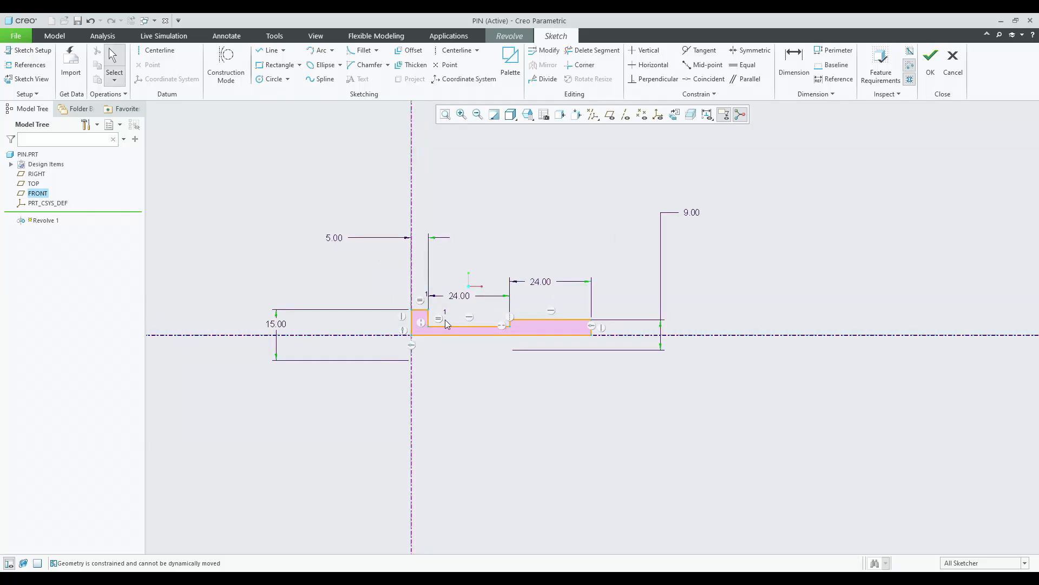
key("ctrl+z")
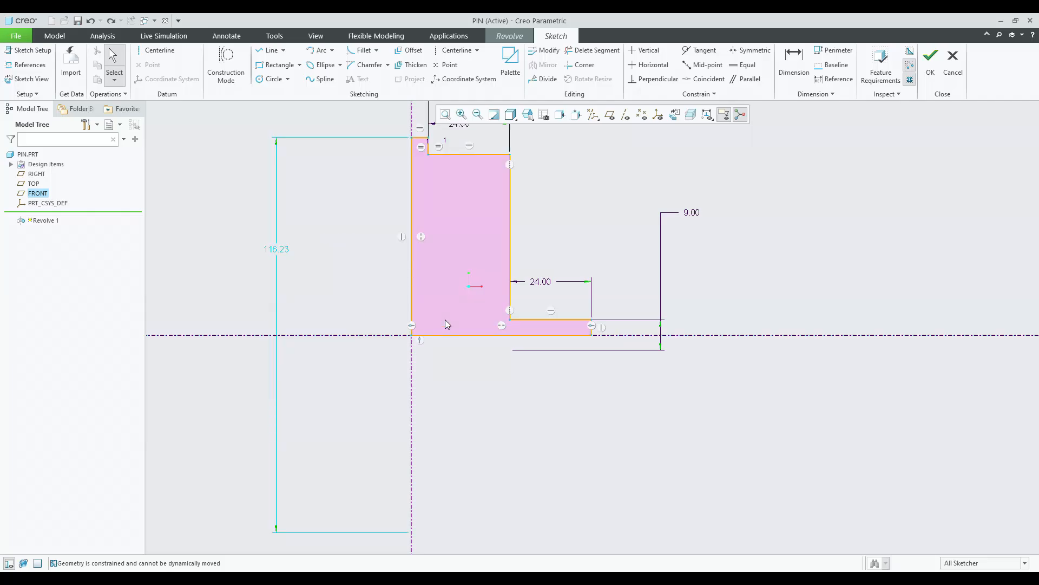
Add a diameter dimension to the middle section about the centerline and set it to 15.
scroll(351, 331, "down", 1)
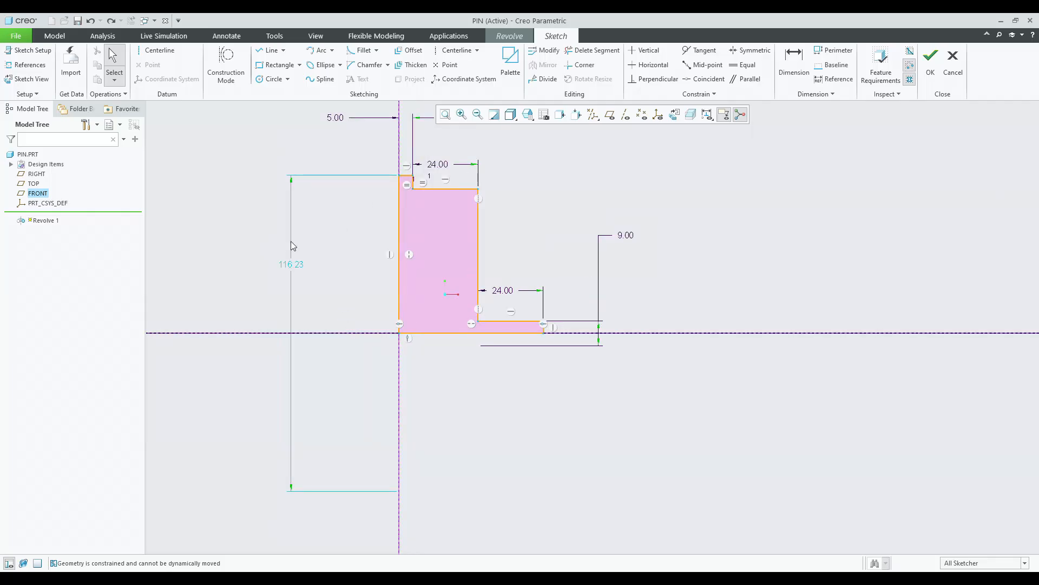
key("d")
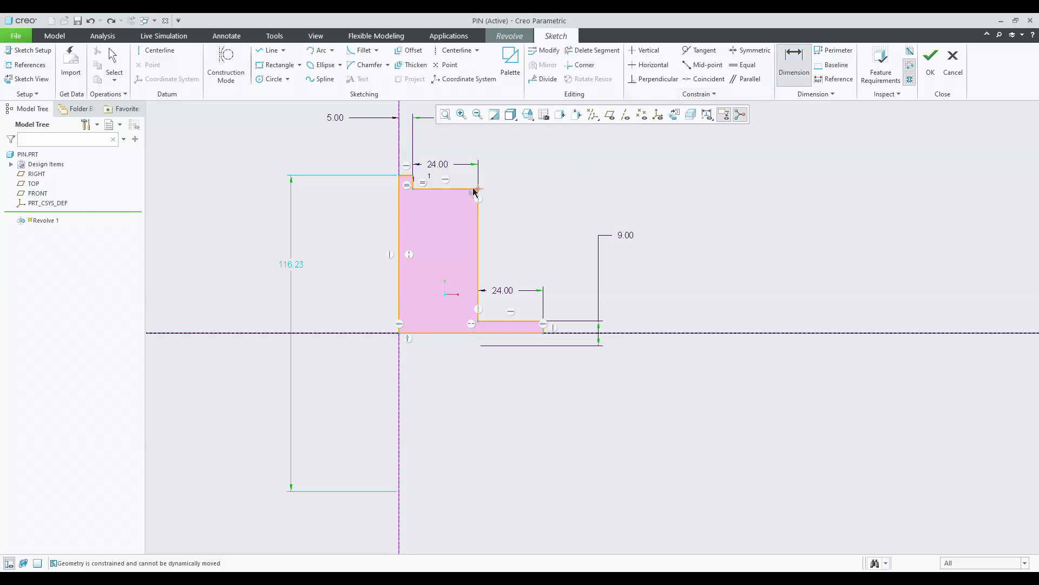
left_click(372, 333)
left_click(440, 190)
middle_click(362, 241)
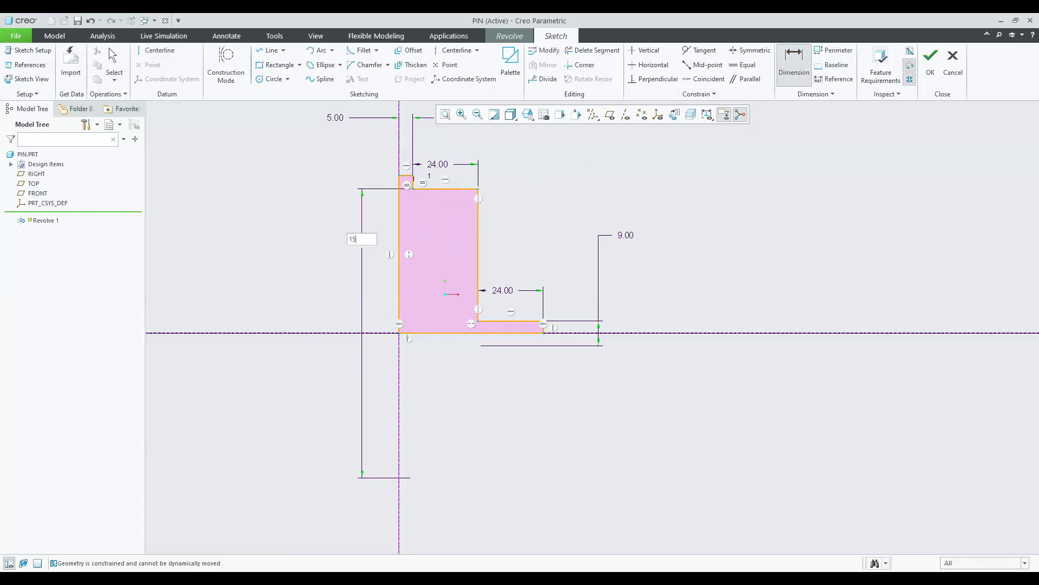
key("Return")
Finish the sketch and complete the 360° revolve of the pin.
middle_click(353, 247)
scroll(375, 341, "up", 3)
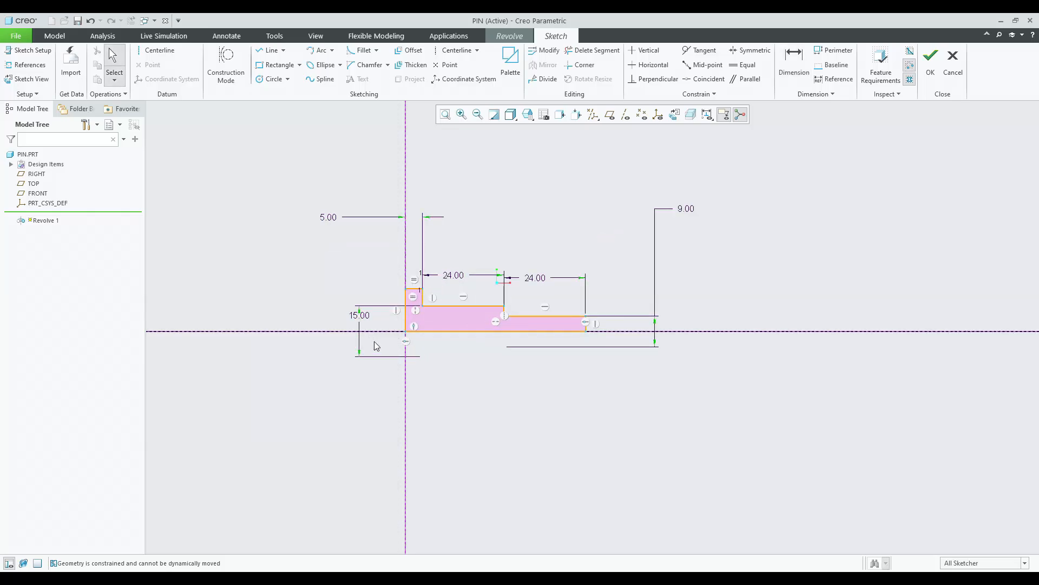
scroll(415, 302, "up", 2)
scroll(415, 302, "up", 1)
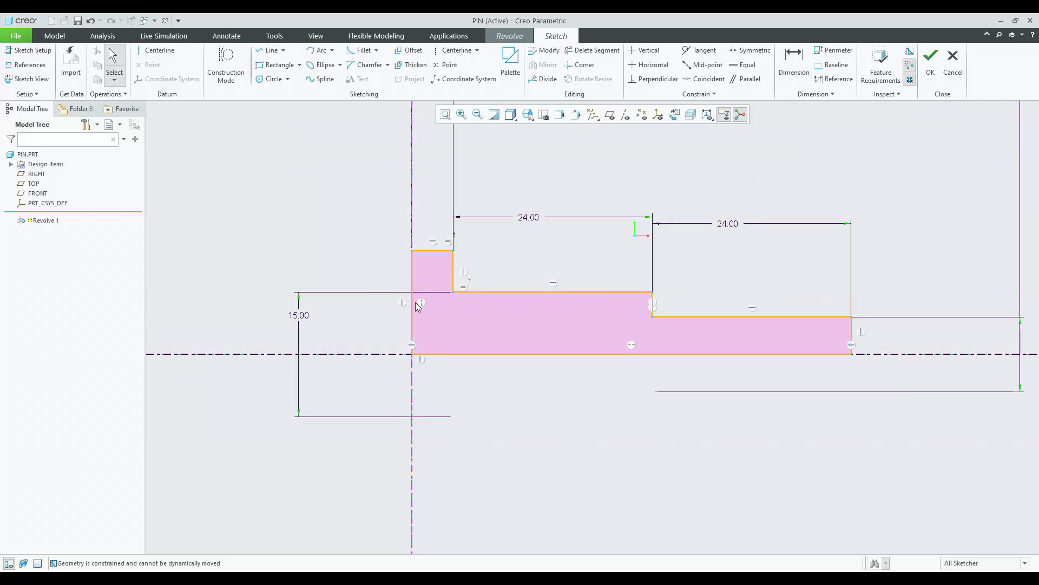
scroll(473, 297, "down", 2)
scroll(479, 298, "down", 2)
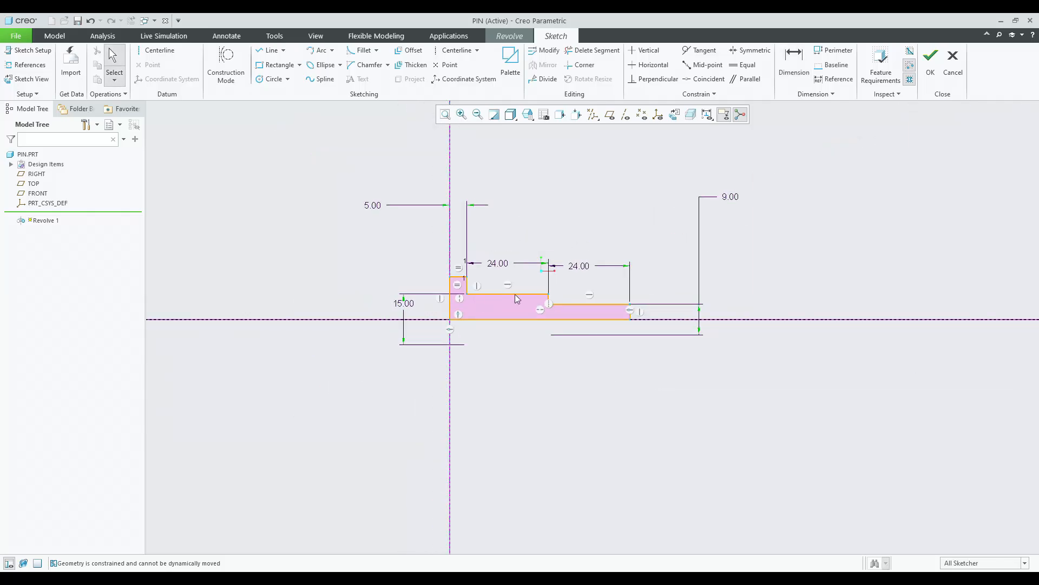
left_click(933, 65)
middle_click_drag(715, 292, 745, 281)
middle_click(745, 281)
left_click(745, 281)
scroll(596, 260, "down", 3)
middle_click_drag(596, 260, 580, 270)
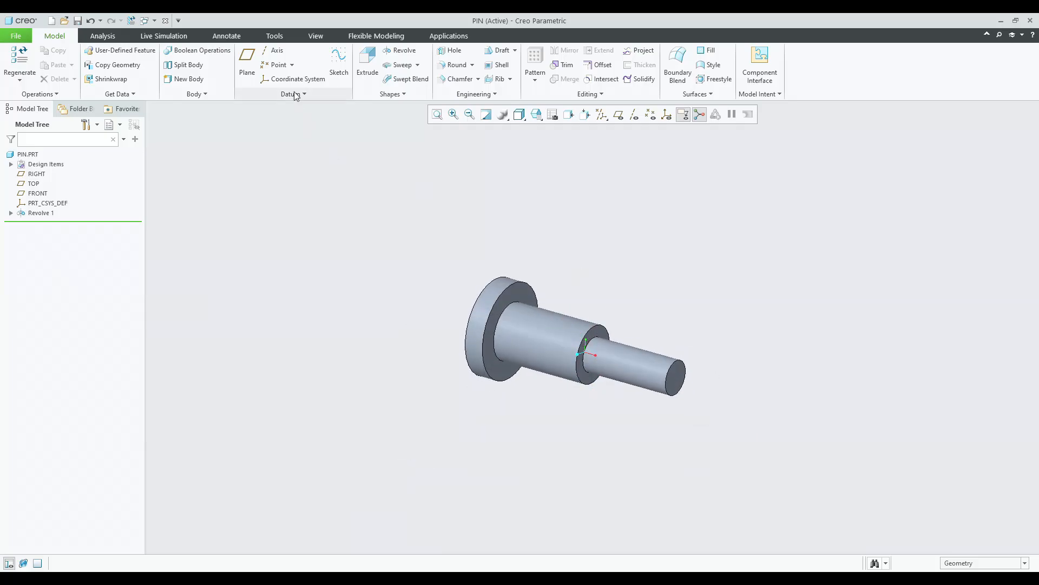
Round the two shoulder edges where the diameters change with a 0.3 radius.
left_click(457, 65)
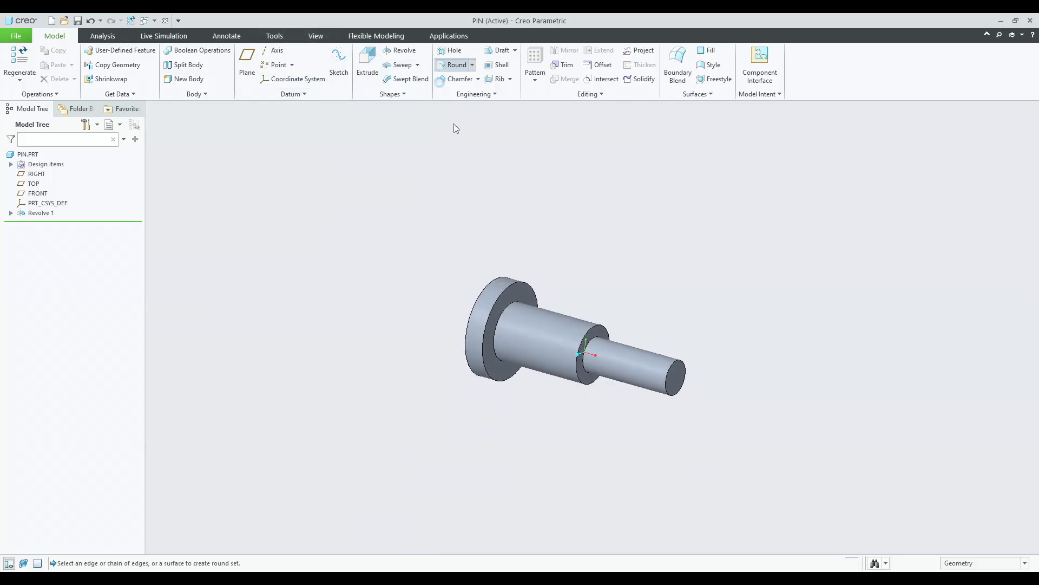
scroll(509, 305, "up", 4)
left_click(506, 289)
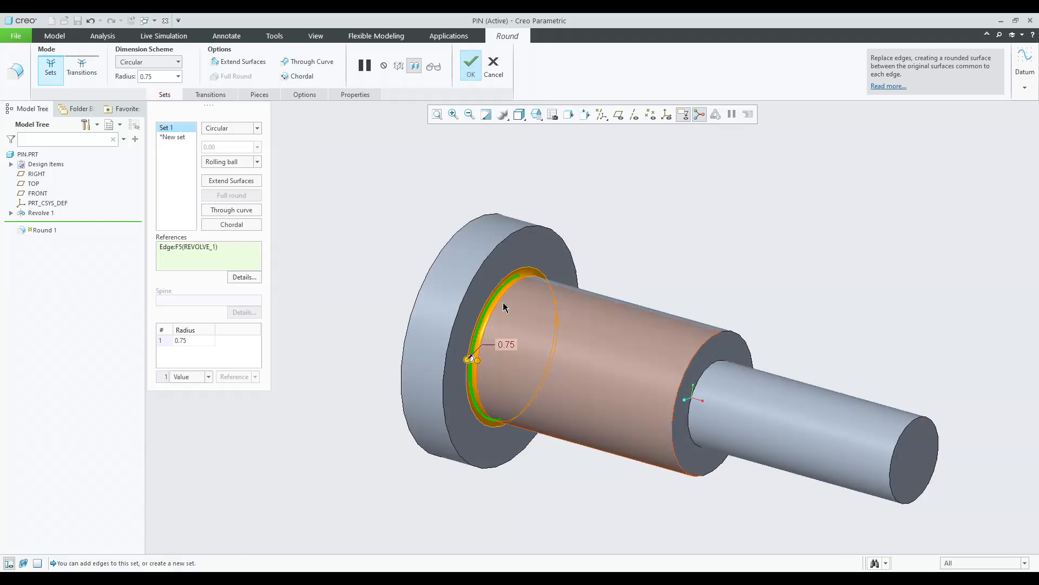
left_click(707, 372, "ctrl")
double_click(182, 340)
type("0.3")
key("Return")
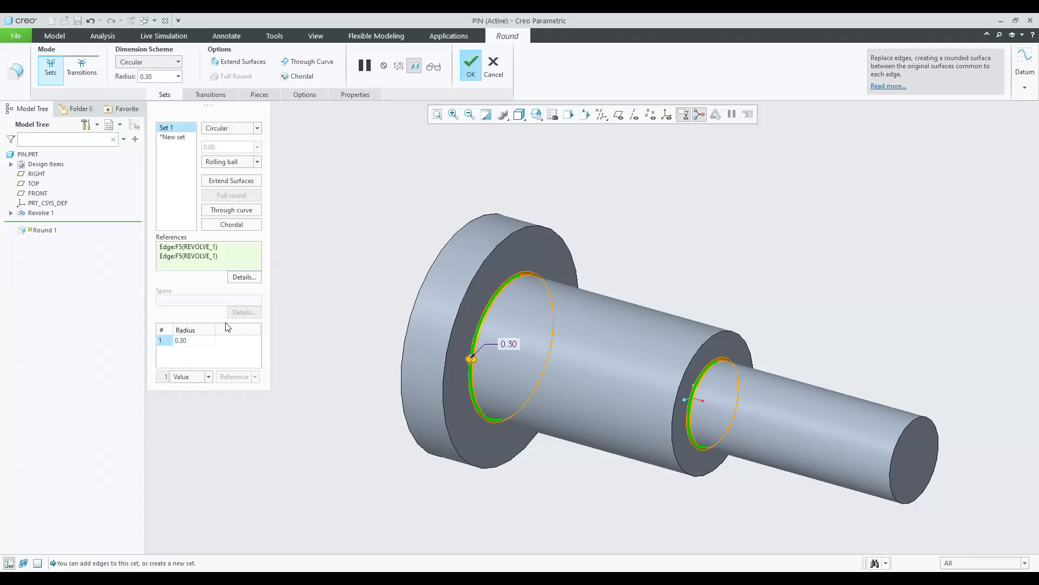
scroll(321, 271, "down", 1)
middle_click(321, 272)
scroll(321, 272, "up", 5)
middle_click_drag(323, 271, 302, 308)
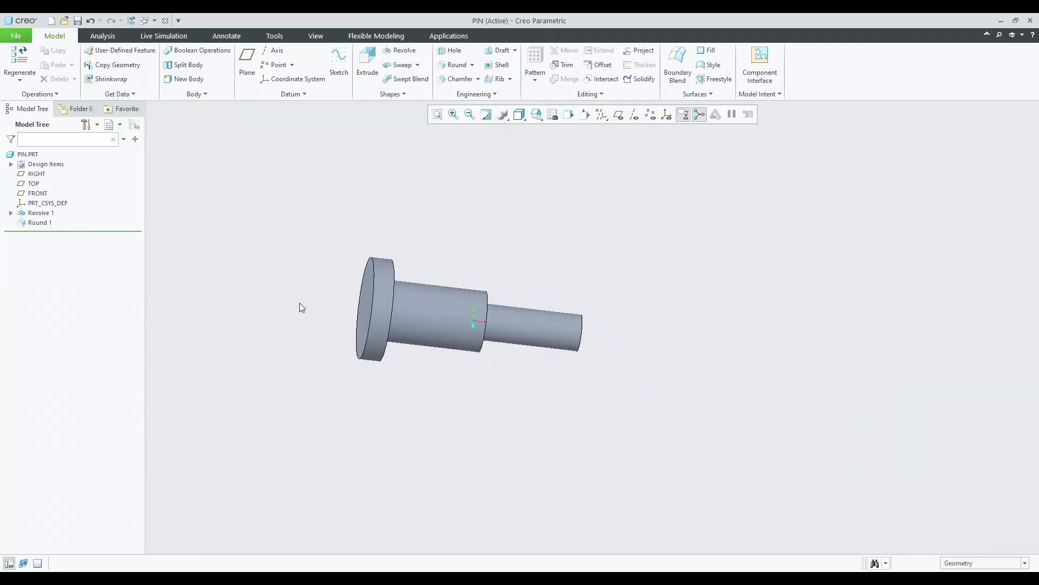
Apply a red appearance to the whole pin part and adjust the datum display.
left_click(315, 35)
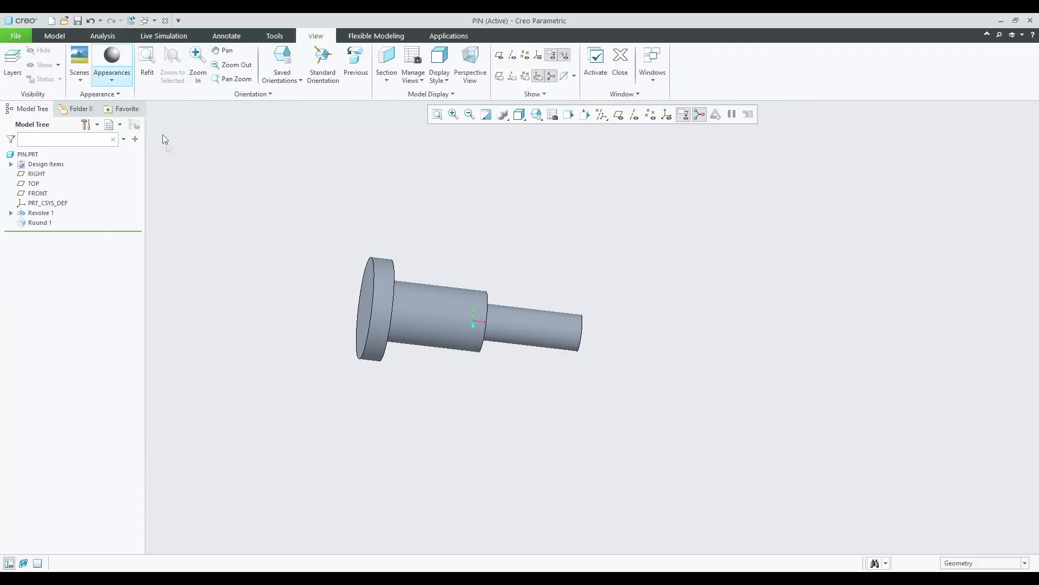
left_click(112, 60)
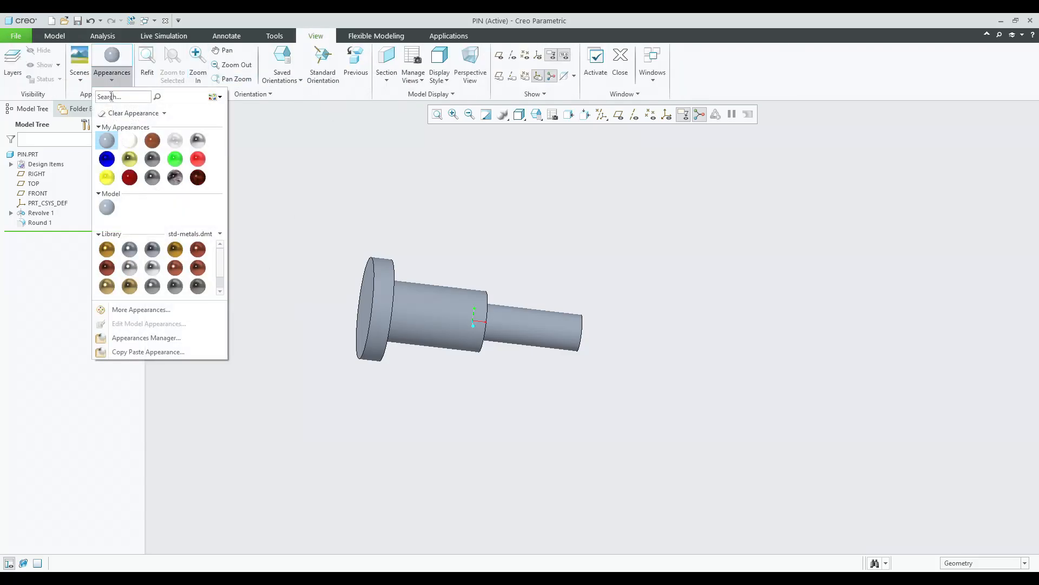
left_click(130, 177)
left_click(25, 155)
middle_click(207, 184)
left_click(538, 115)
left_click(541, 130)
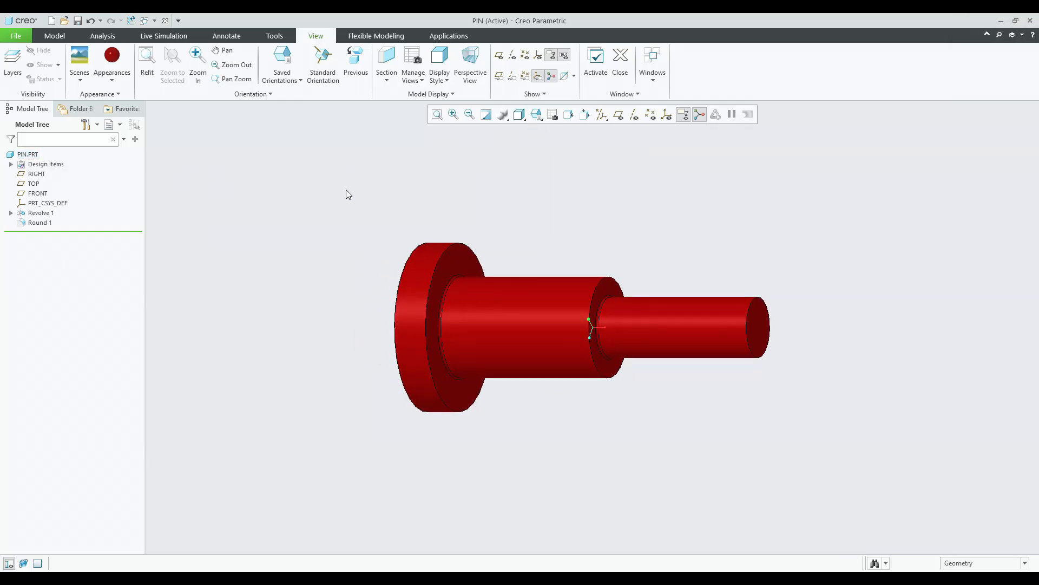
left_click(112, 63)
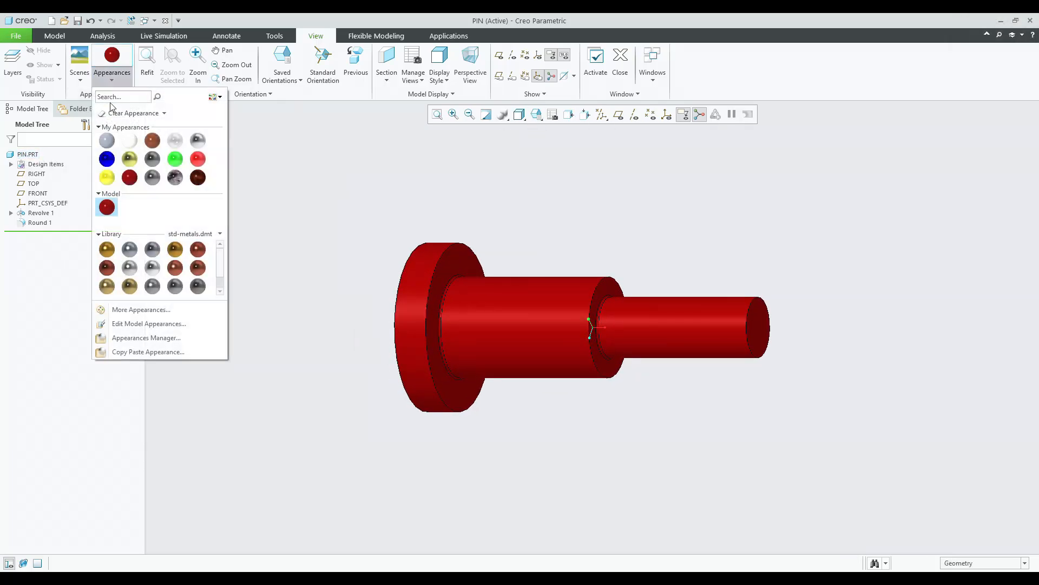
Apply a clear transparent appearance to the whole pin part.
left_click(175, 142)
left_click(25, 157)
middle_click(326, 223)
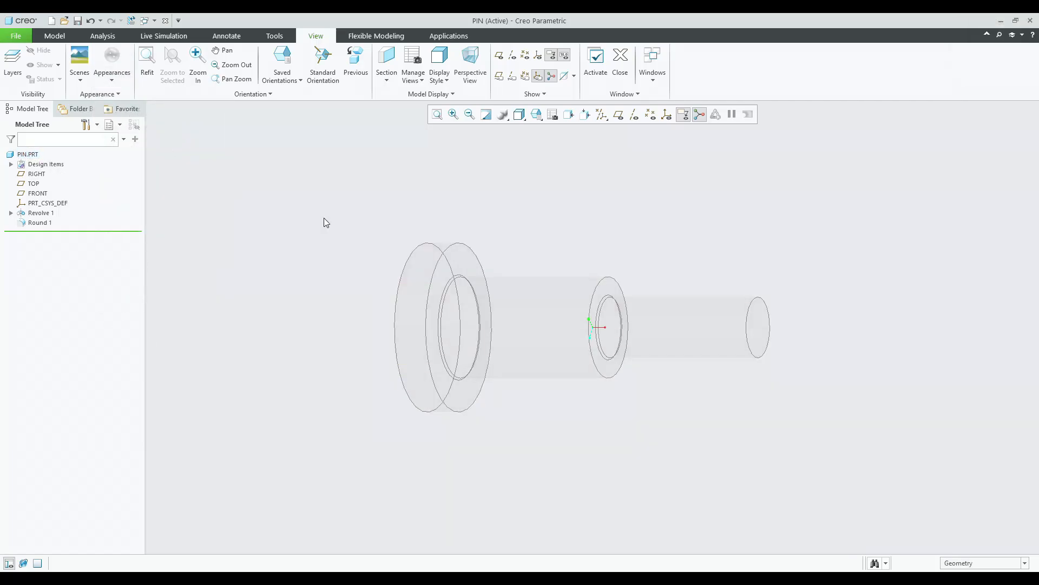
Apply a grey metallic appearance from My Appearances to the whole pin part.
left_click(111, 69)
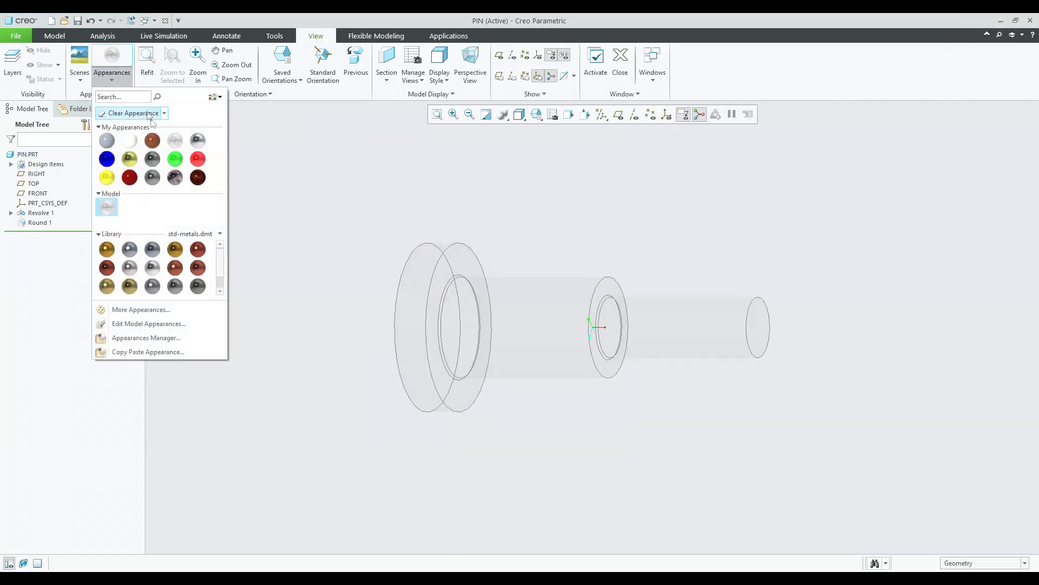
left_click(197, 141)
left_click(32, 155)
middle_click(255, 196)
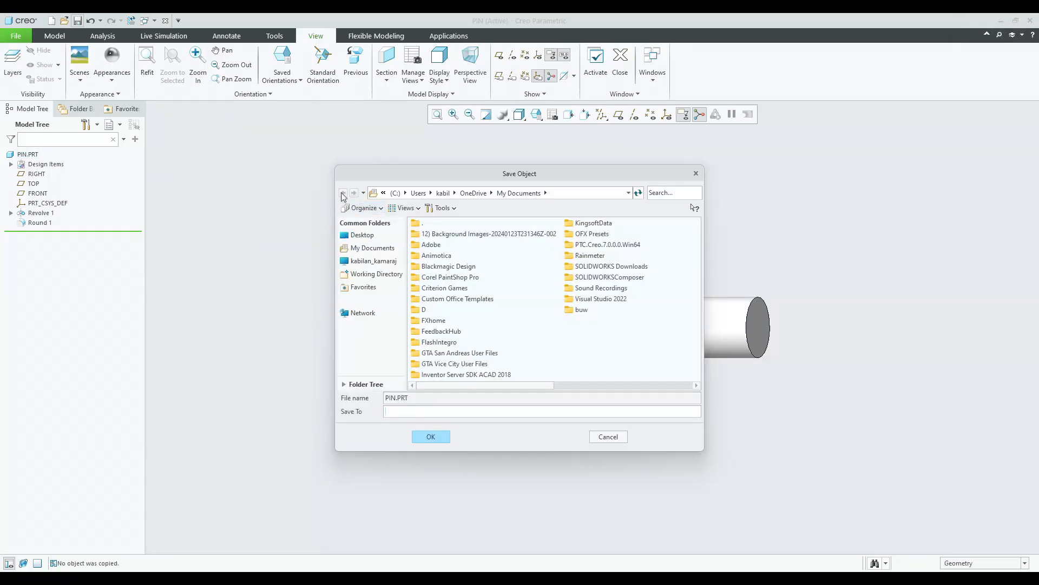
Save the pin part in the 02_Bushed_pin_Flange_Coupling folder under 04_Freelancing With Akshay on drive E.
left_click(374, 260)
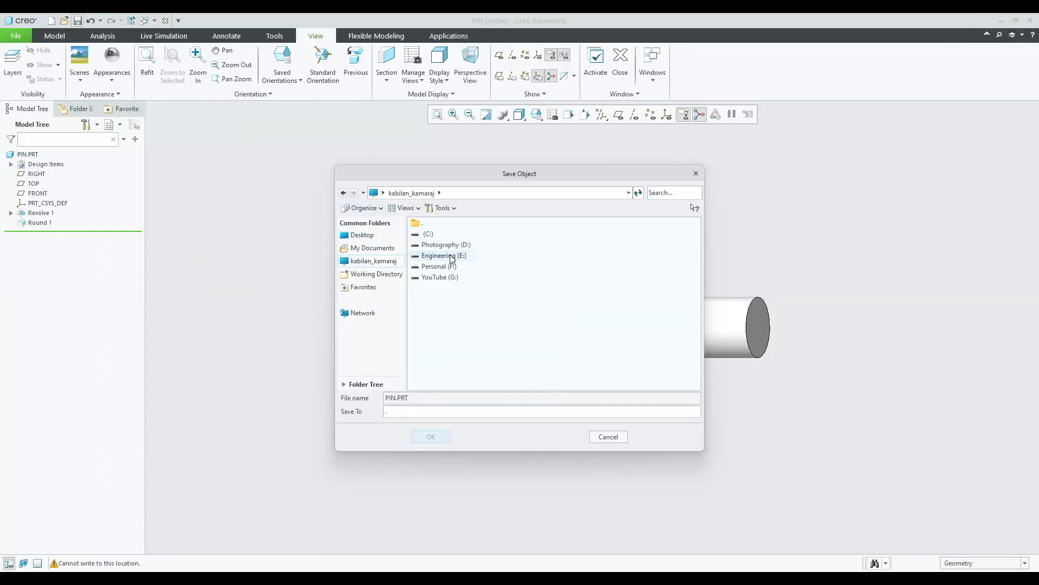
double_click(452, 257)
double_click(457, 235)
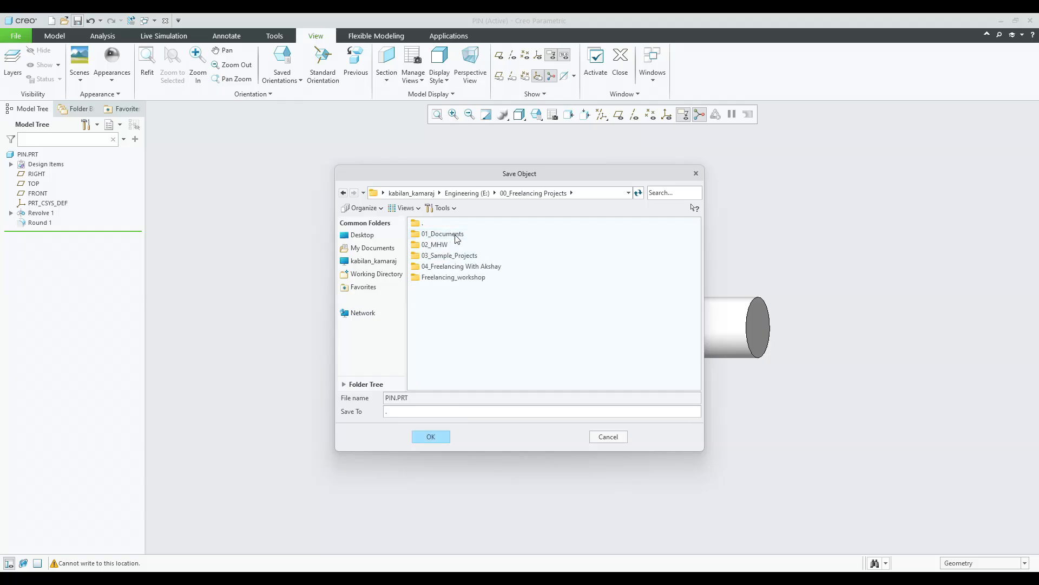
double_click(447, 267)
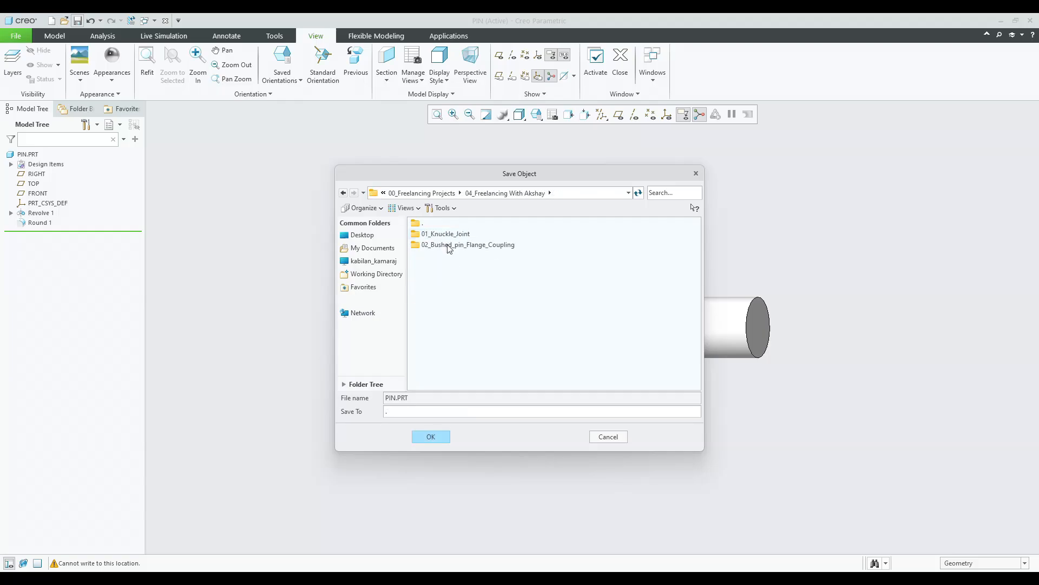
double_click(450, 246)
key("Return")
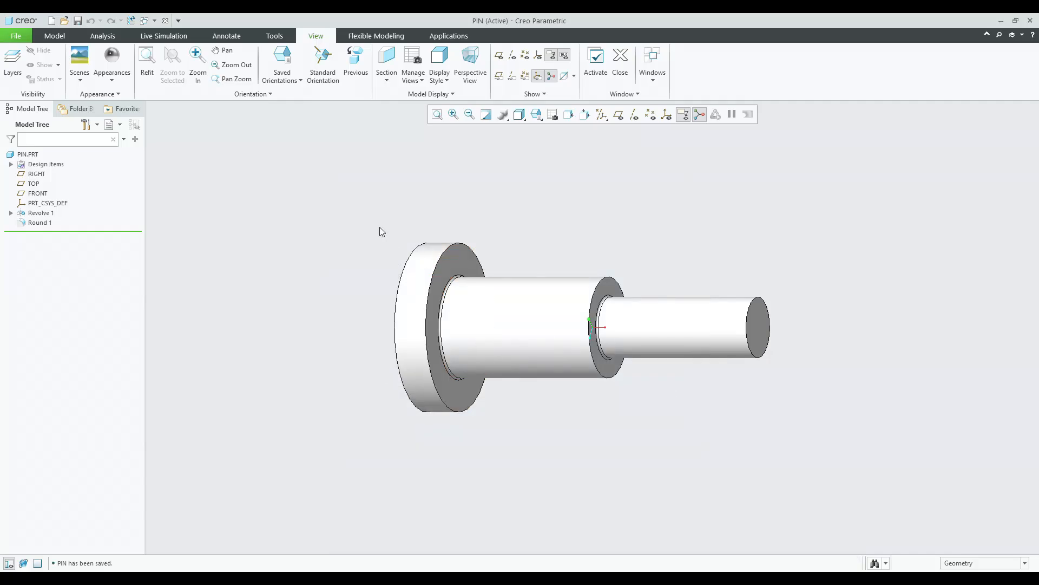
key("ctrl+g")
left_click(53, 20)
type("B")
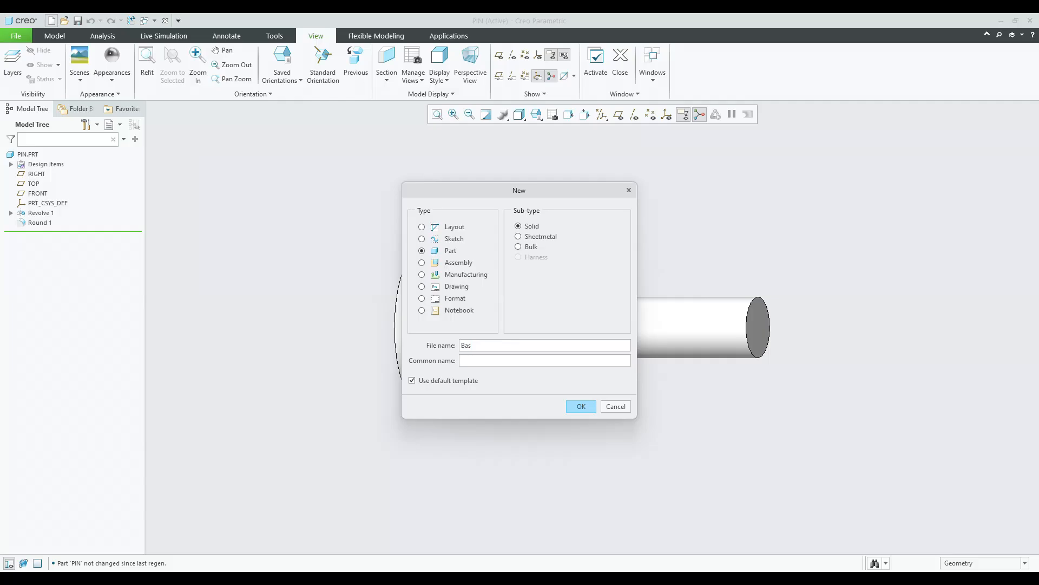
key("BackSpace")
left_click(629, 191)
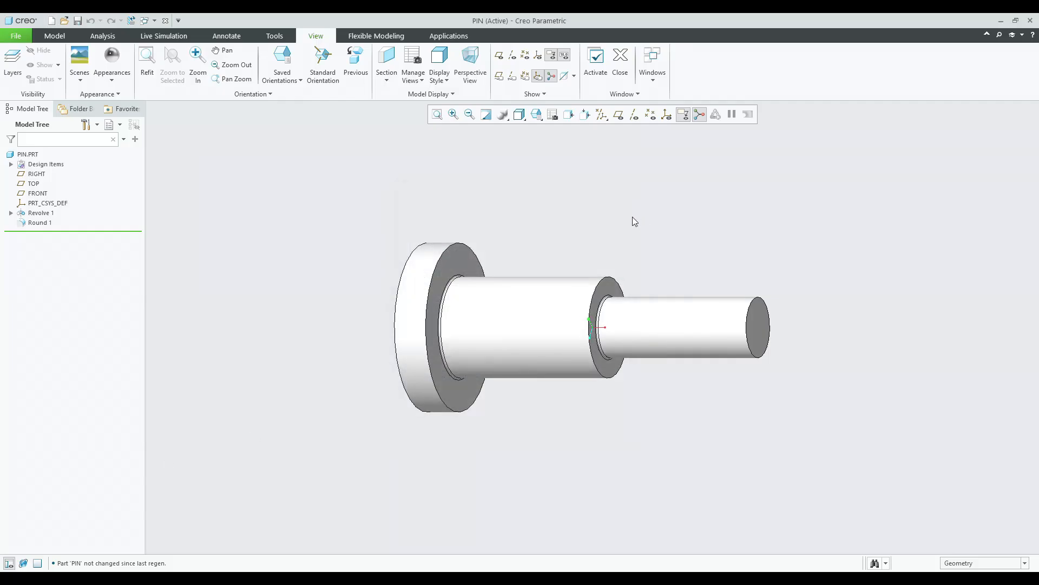
Create a new solid part named BUSH using the default template.
left_click(51, 20)
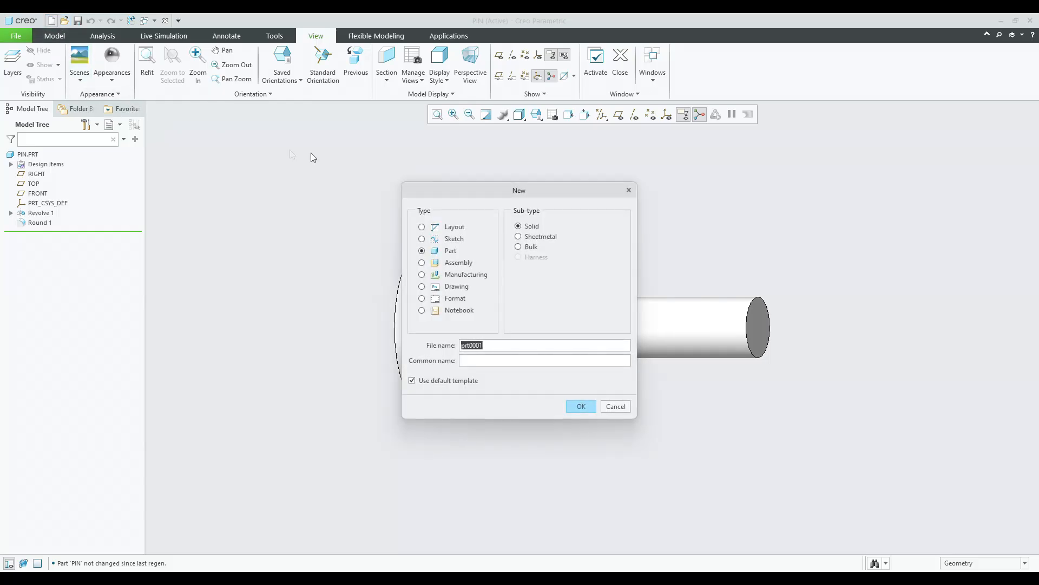
type("Bush")
left_click(580, 407)
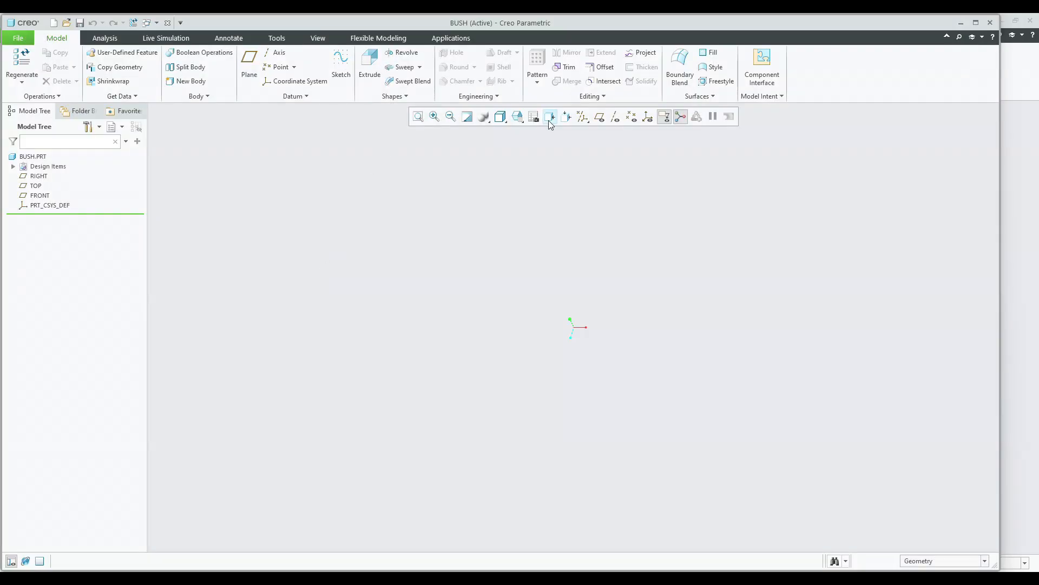
Turn on the display of all datum types in the graphics window.
left_click(519, 117)
left_click(519, 118)
left_click(584, 117)
left_click(584, 130)
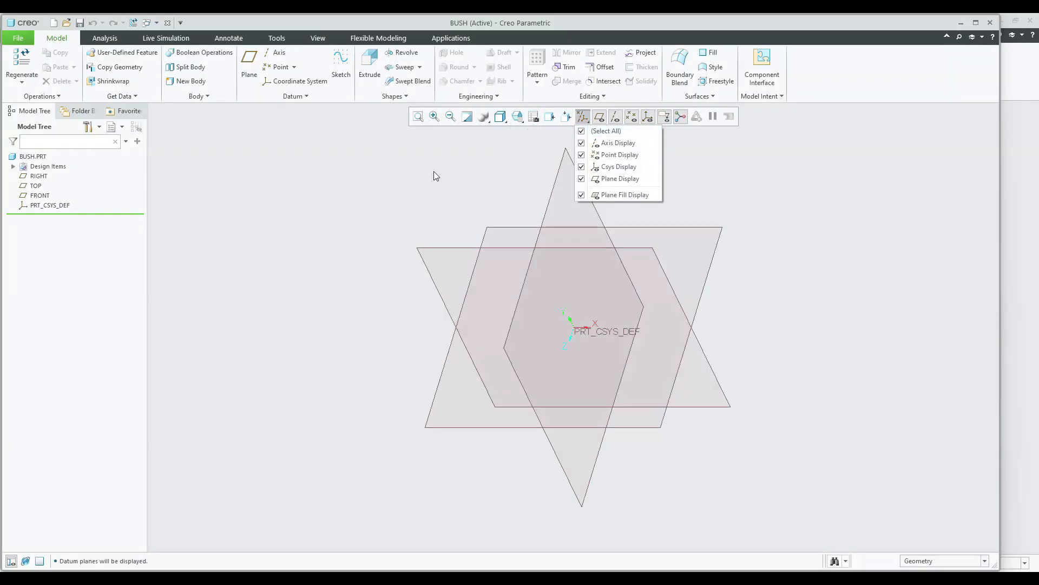
Start a Revolve sketched on the FRONT plane and hide all datum displays in the sketch.
left_click(402, 52)
left_click(433, 257)
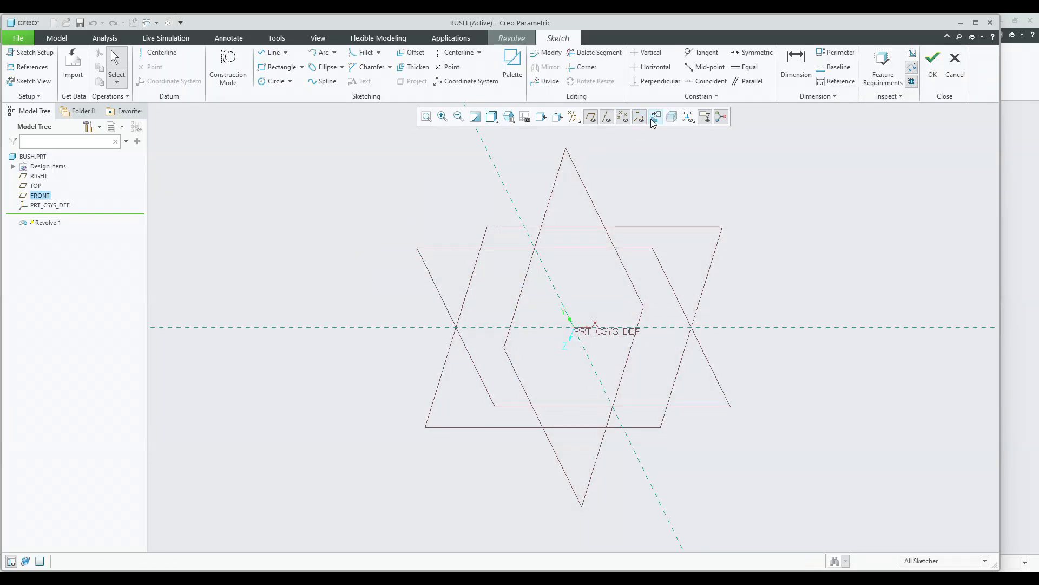
left_click(574, 117)
left_click(574, 132)
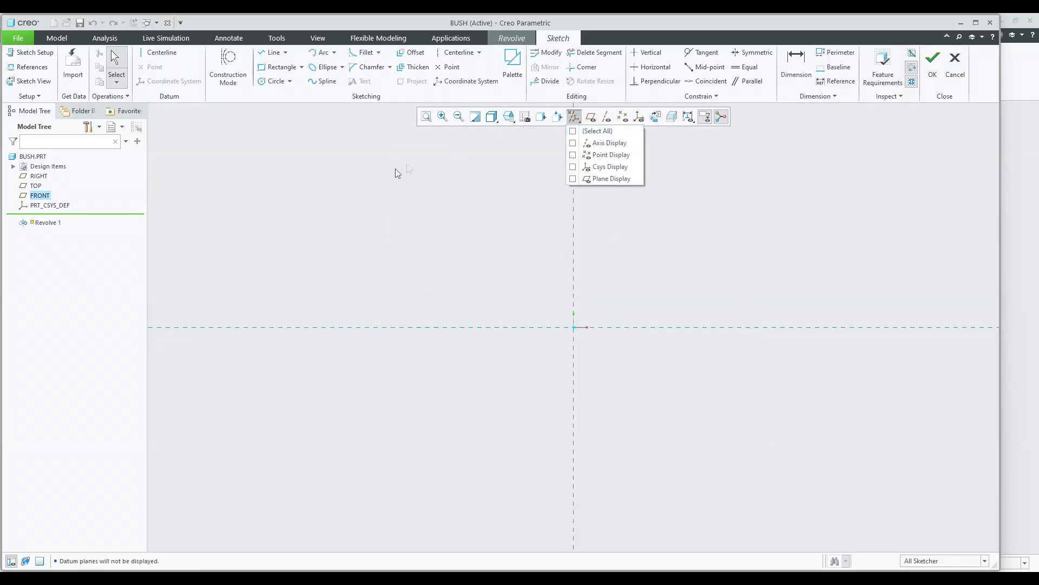
Place a geometry centerline along the horizontal reference as the revolve axis.
left_click(272, 53)
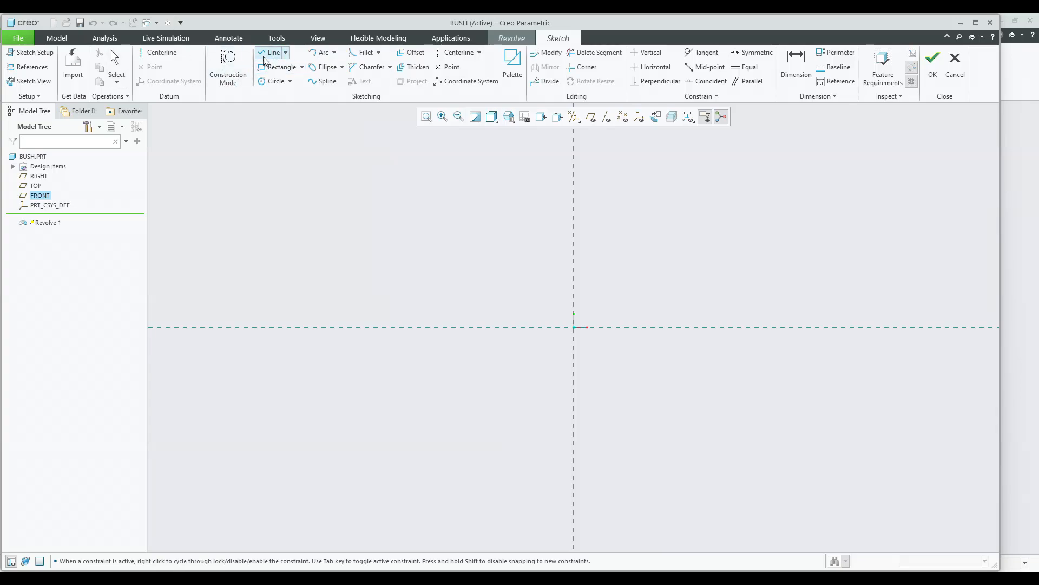
left_click(162, 53)
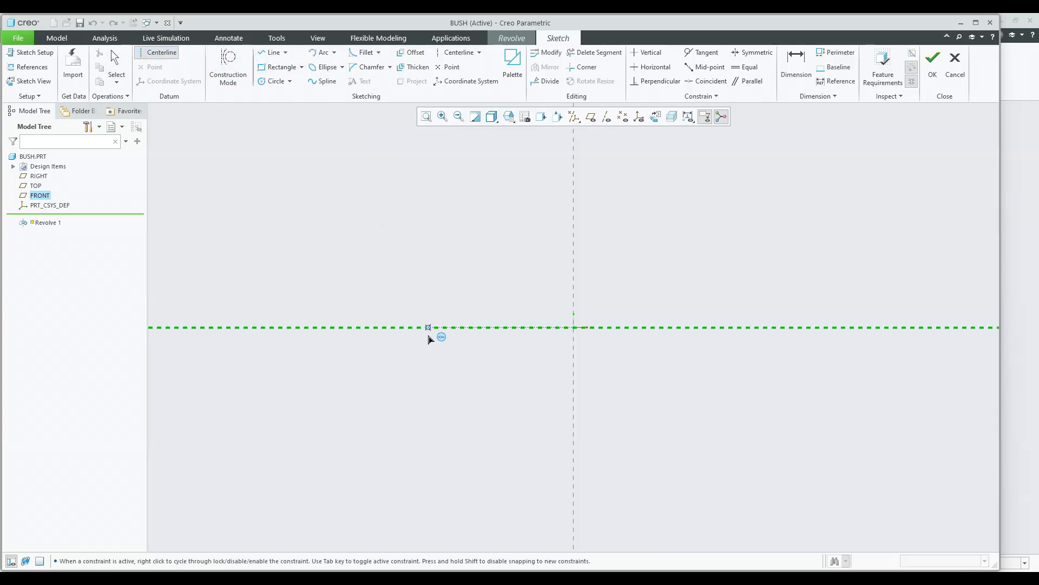
left_click(499, 328)
middle_click(440, 250)
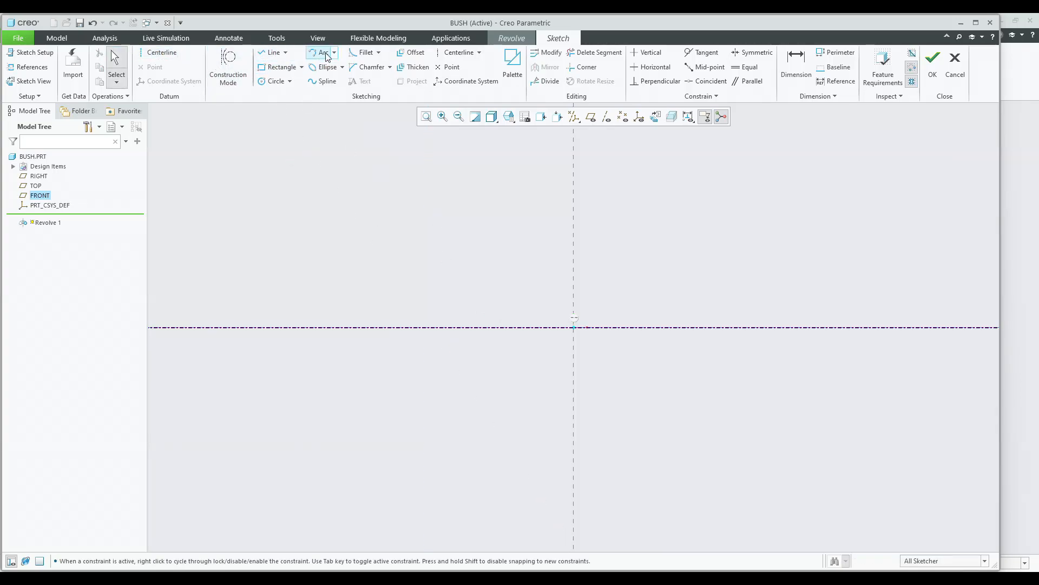
Add a centerline along the vertical reference.
left_click(459, 52)
left_click(576, 255)
middle_click(493, 249)
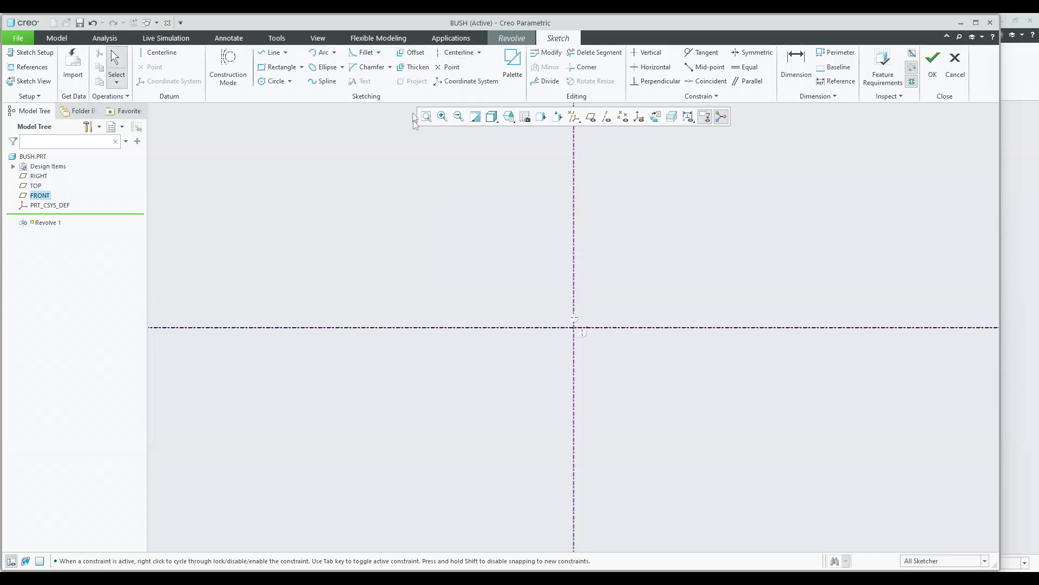
Draw a horizontal line about 158.76 long starting at the vertical centerline above the axis.
left_click(274, 52)
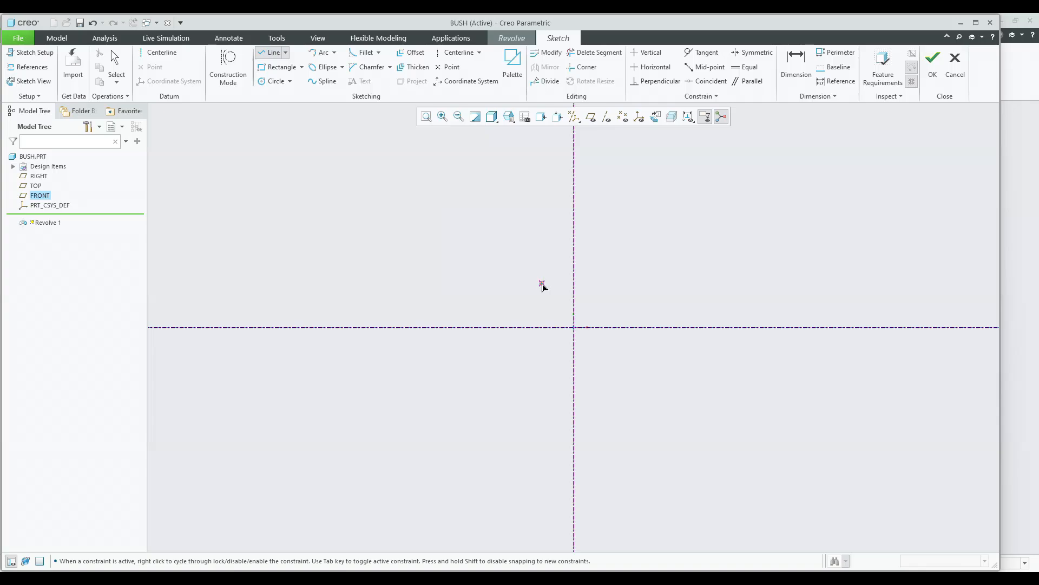
left_click(581, 301)
left_click(685, 299)
middle_click(606, 262)
Set the horizontal line's diameter dimension about the axis to 15.
left_click_drag(582, 327, 522, 307)
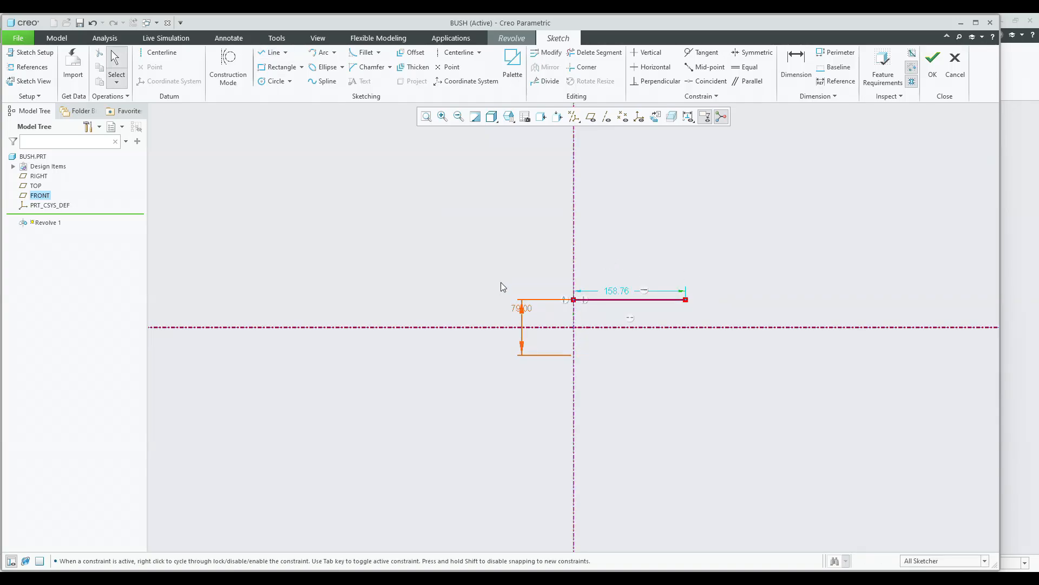
double_click(523, 308)
type("15")
key("Return")
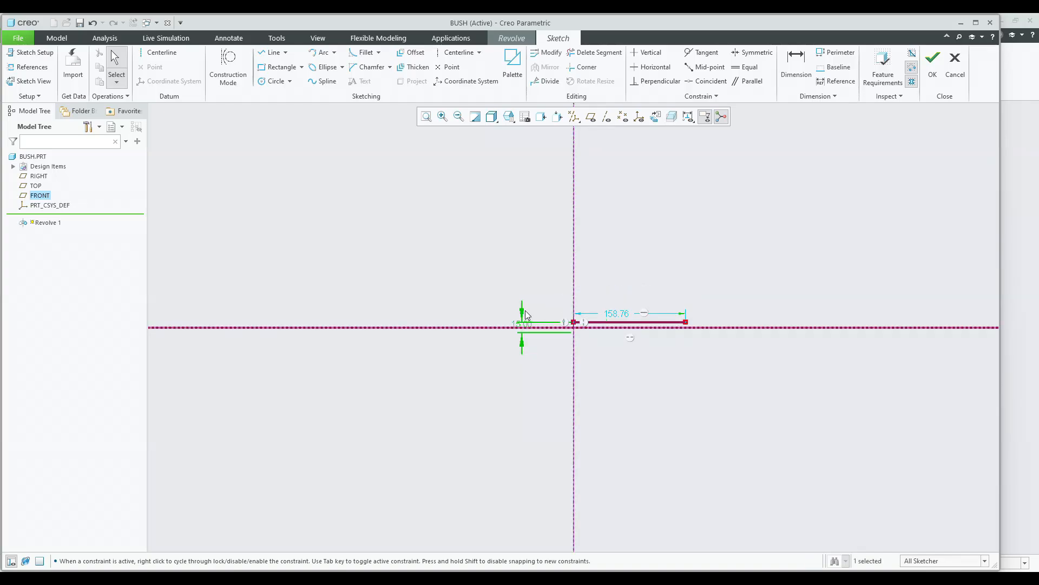
Set the horizontal line's length to 24.
scroll(583, 336, "up", 5)
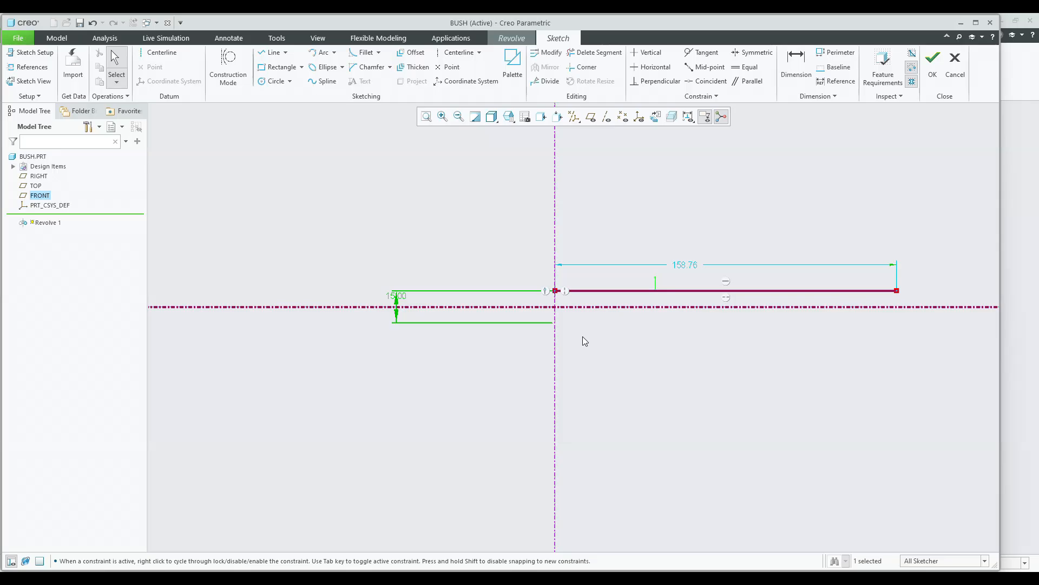
scroll(430, 289, "up", 3)
scroll(632, 278, "down", 3)
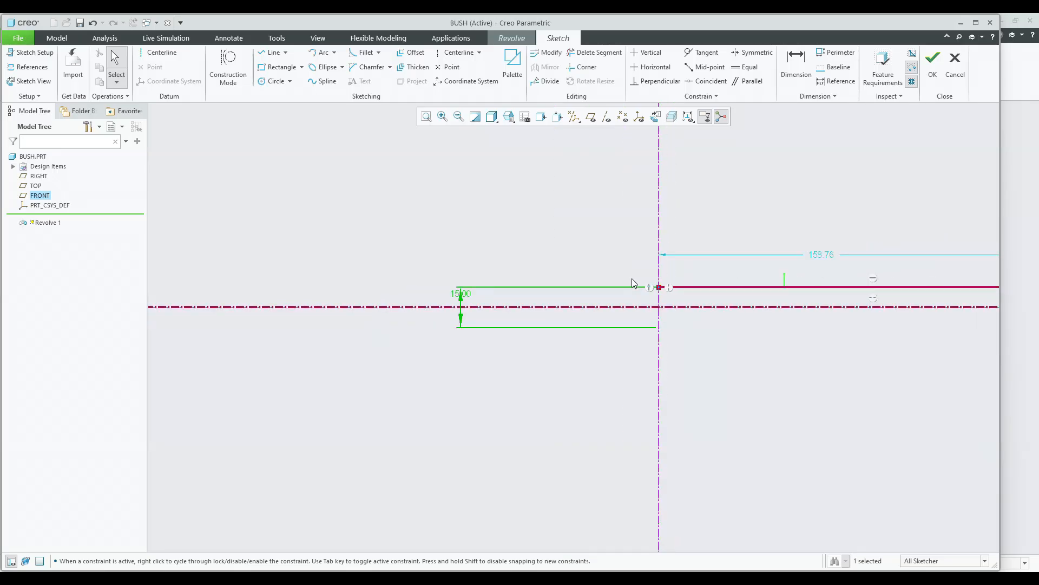
double_click(769, 260)
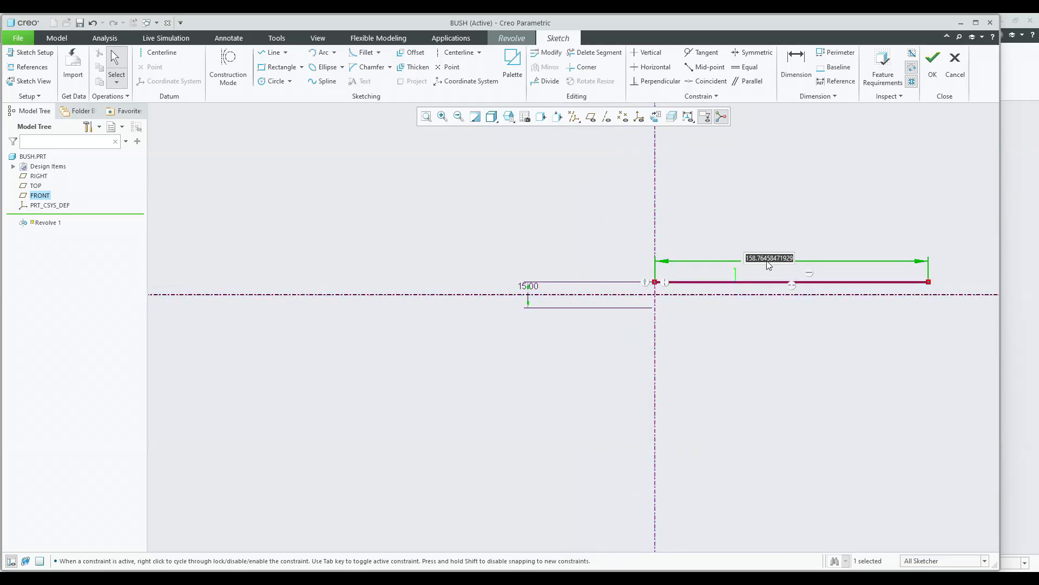
key("BackSpace")
key("Return")
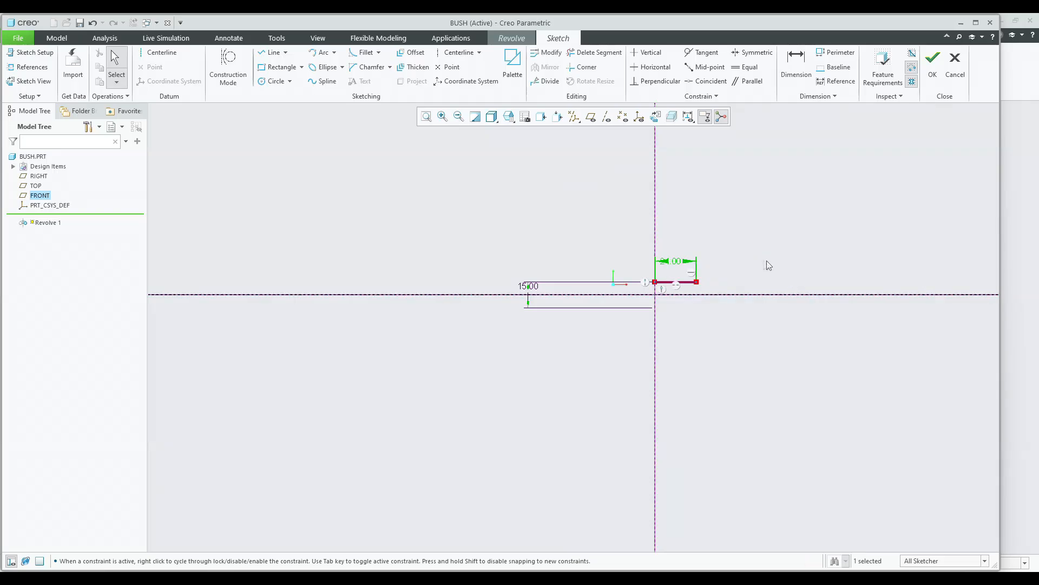
Draw short vertical lines upward from both ends of the horizontal line.
left_click(273, 52)
scroll(441, 205, "down", 1)
left_click(525, 317)
left_click(526, 290)
middle_click(590, 292)
left_click(682, 317)
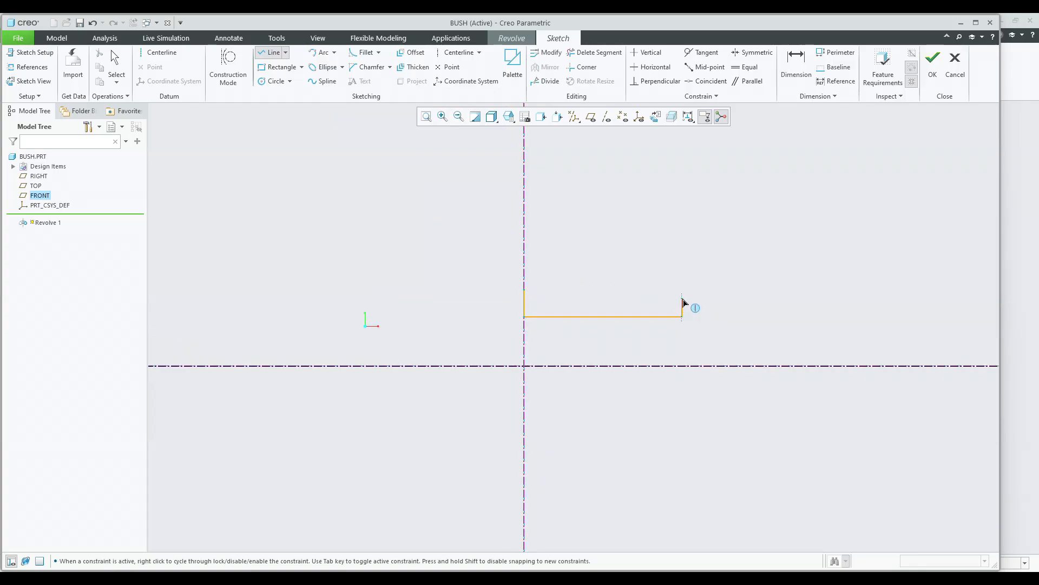
left_click(682, 290)
middle_click(610, 281)
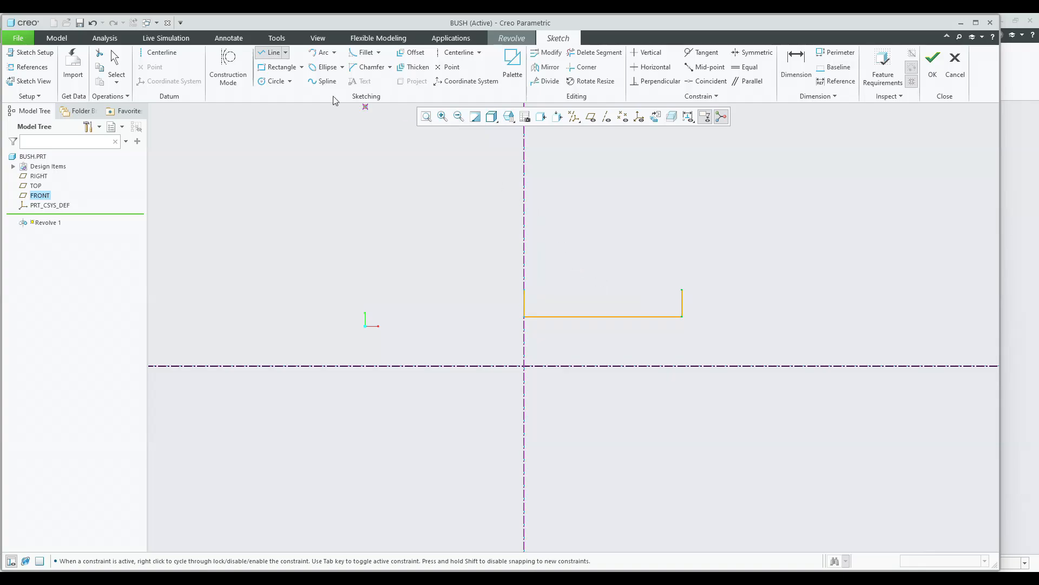
Close the bush profile with an arc joining the tops of the two vertical lines.
left_click(324, 52)
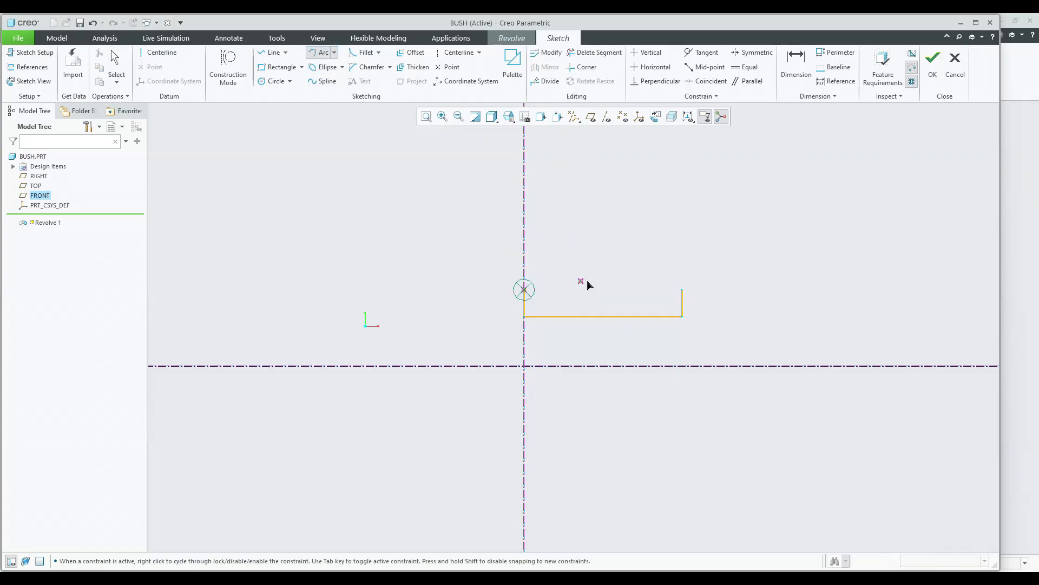
left_click(682, 289)
left_click(625, 287)
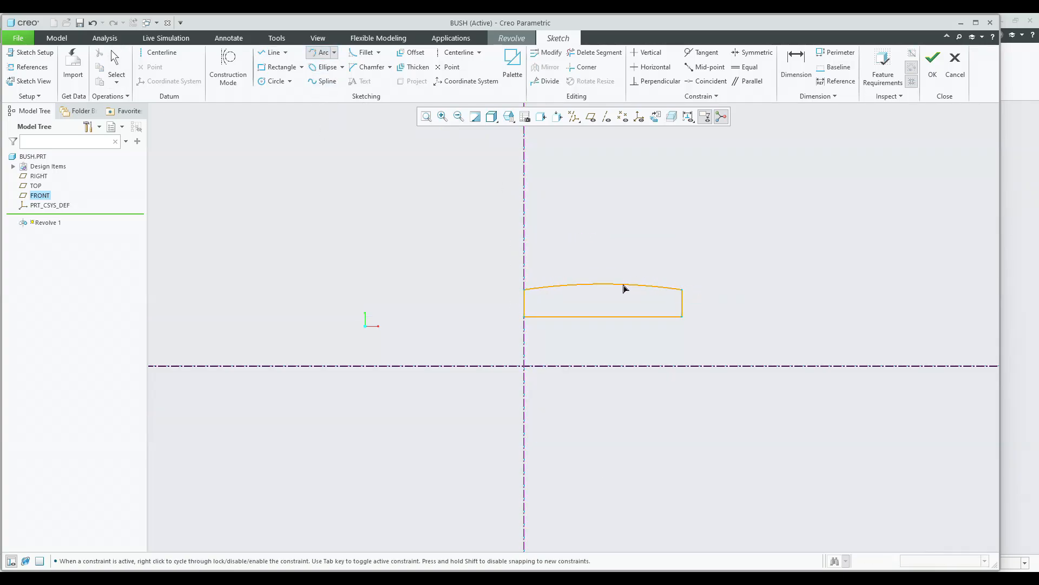
middle_click(604, 266)
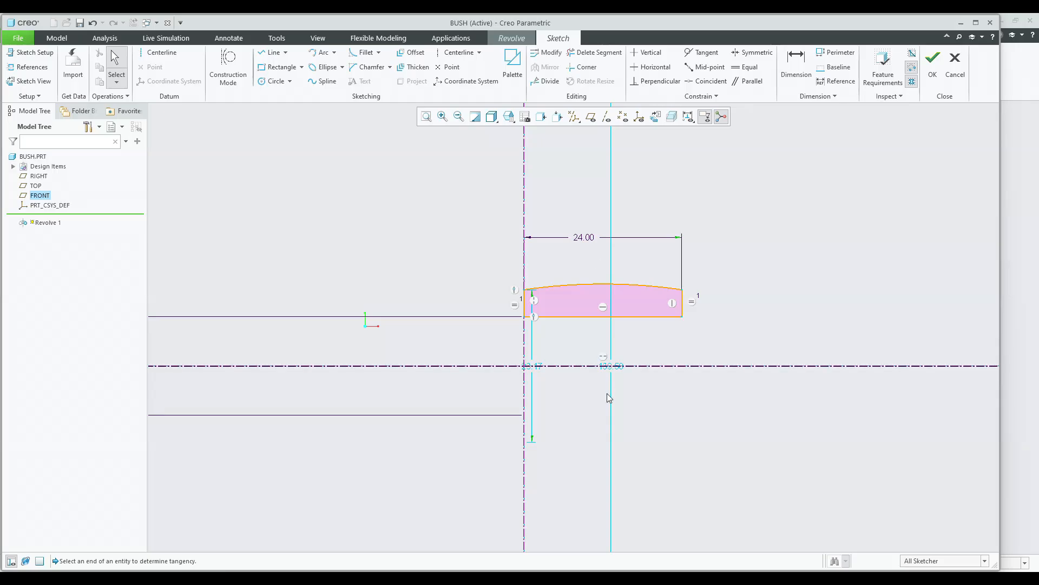
Set the bush profile's inner diameter to 10 and its outer diameter to 15.
left_click_drag(543, 367, 471, 344)
left_click(560, 352)
scroll(559, 352, "up", 3)
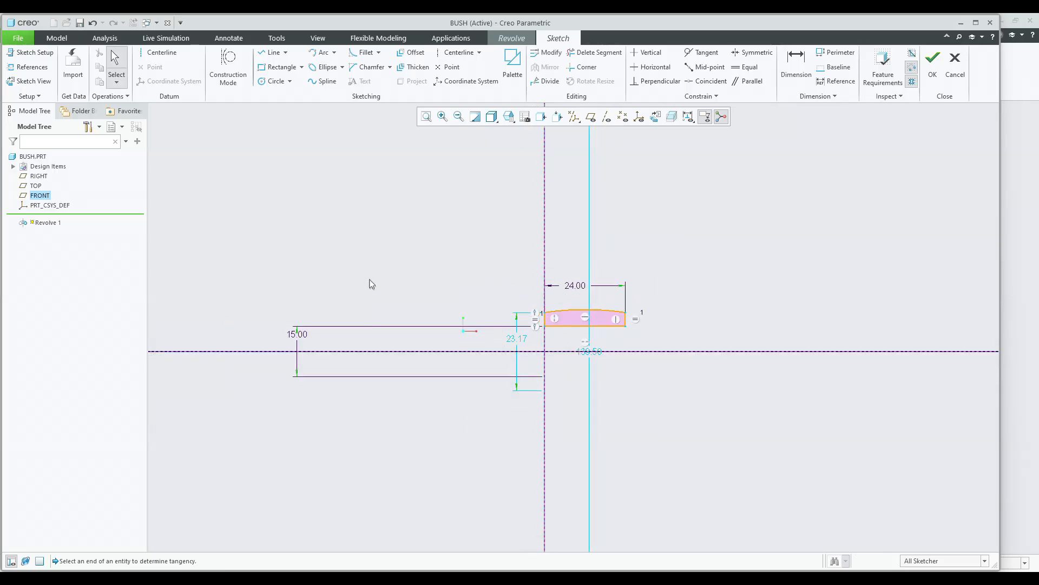
double_click(292, 339)
type("10")
key("Return")
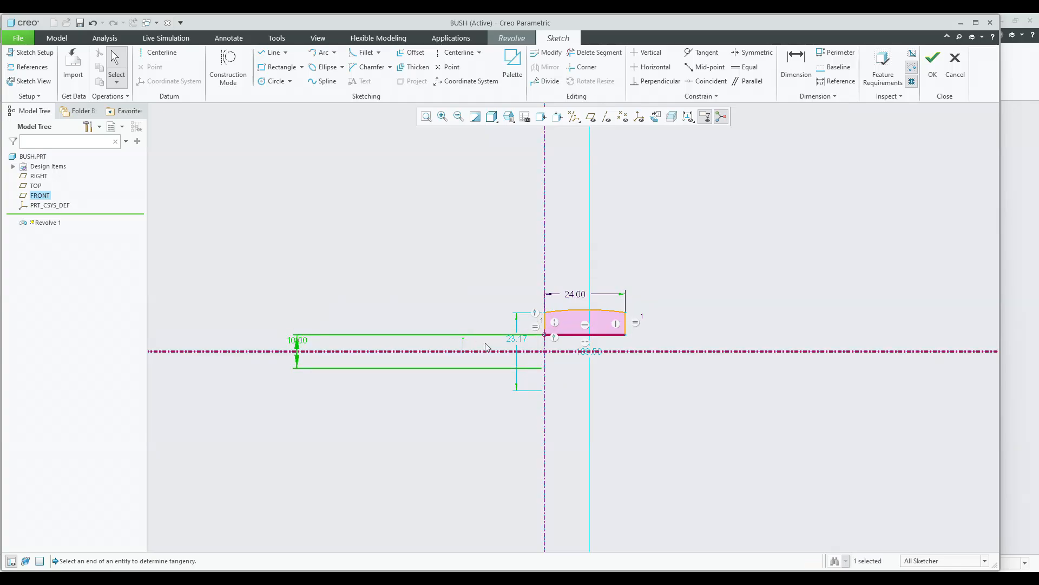
double_click(516, 339)
type("15")
key("Return")
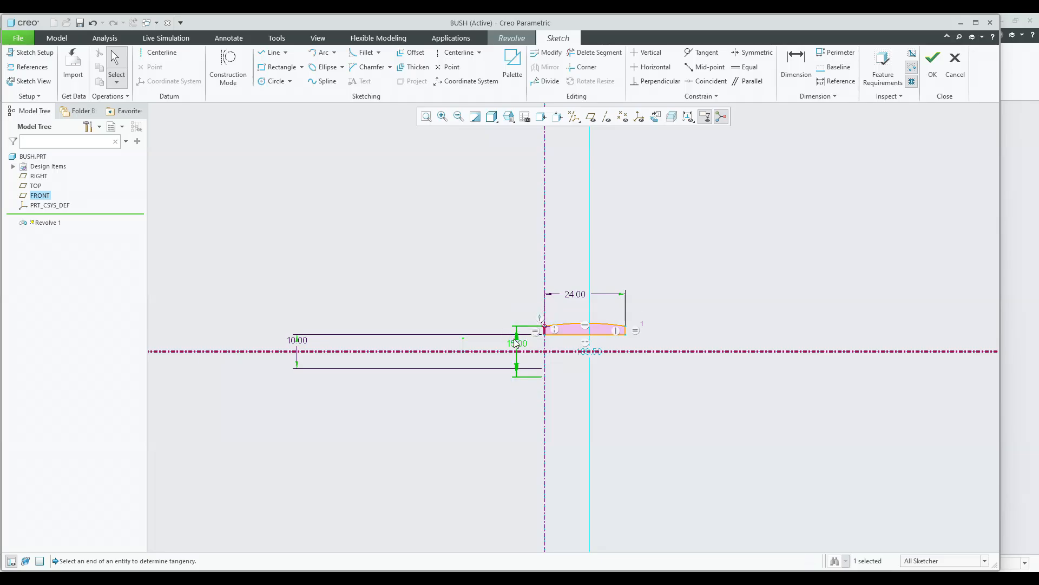
left_click(809, 274)
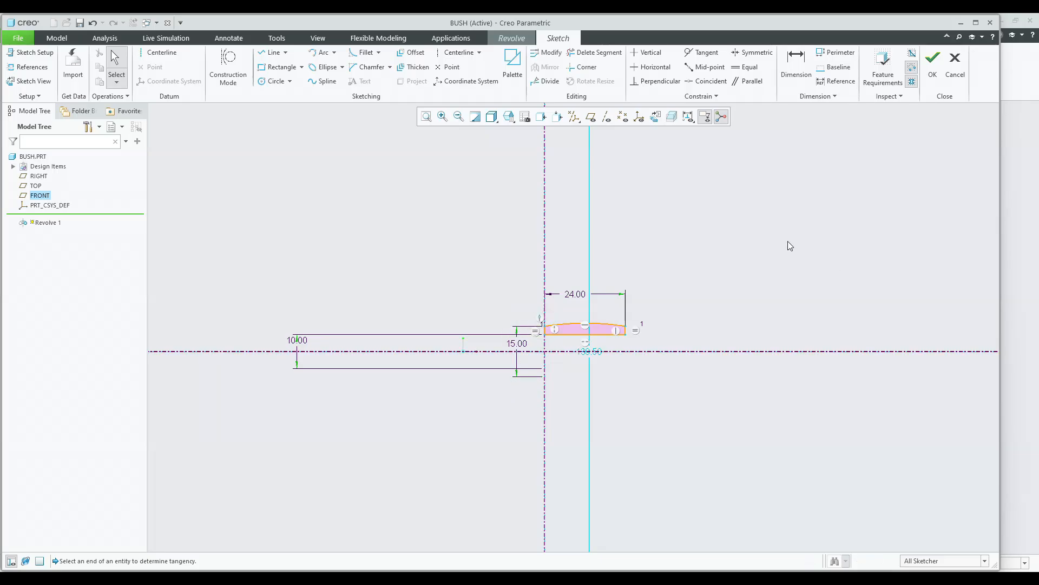
Finish the bush sketch and complete the 360° revolve to create the bush solid.
left_click(933, 64)
middle_click_drag(769, 229, 707, 233)
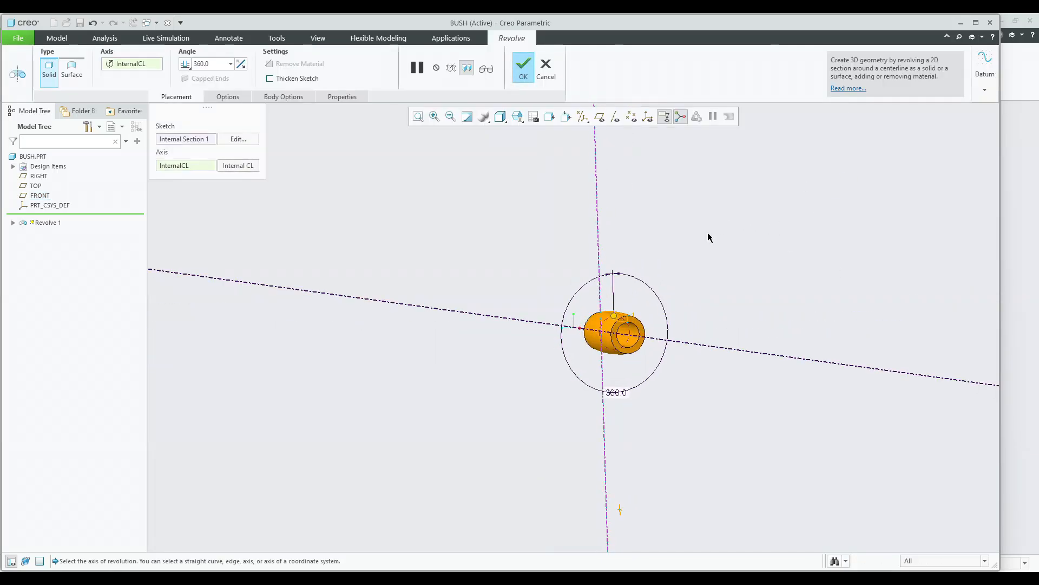
middle_click(707, 232)
scroll(617, 252, "up", 3)
left_click(515, 117)
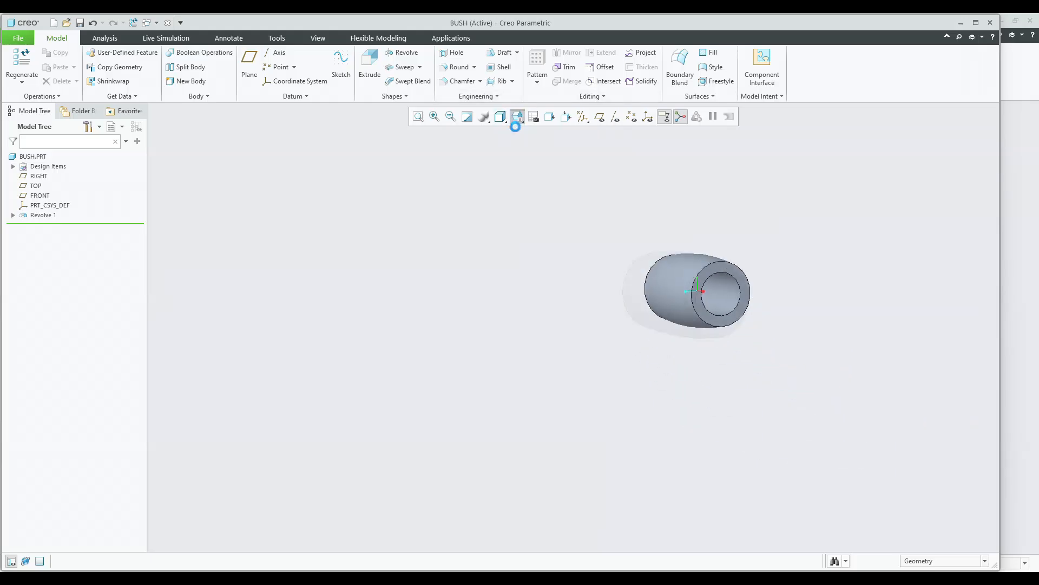
left_click(538, 136)
Apply a grey appearance from My Appearances to the bush part.
left_click(277, 38)
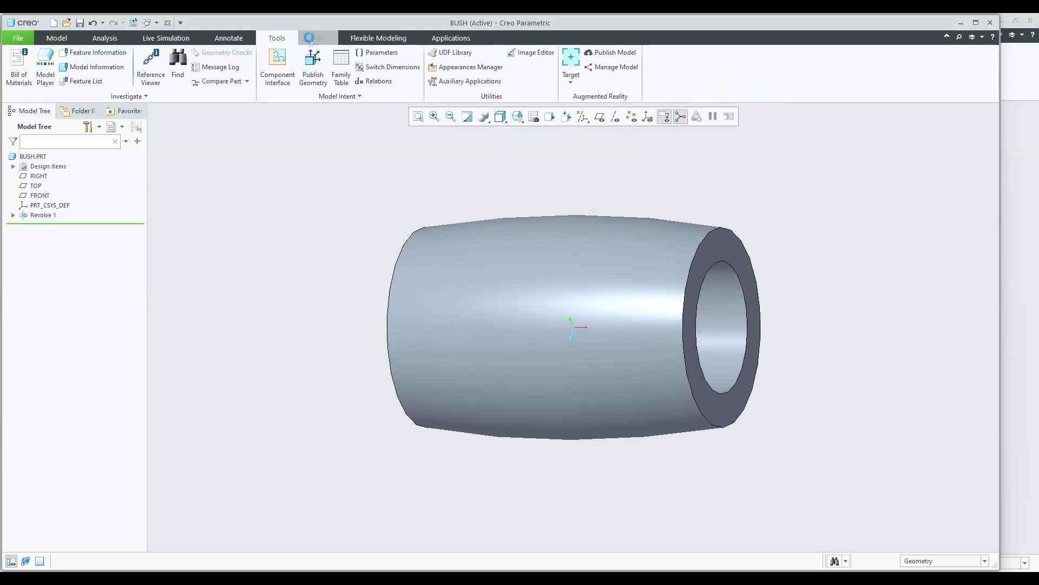
left_click(318, 38)
left_click(115, 76)
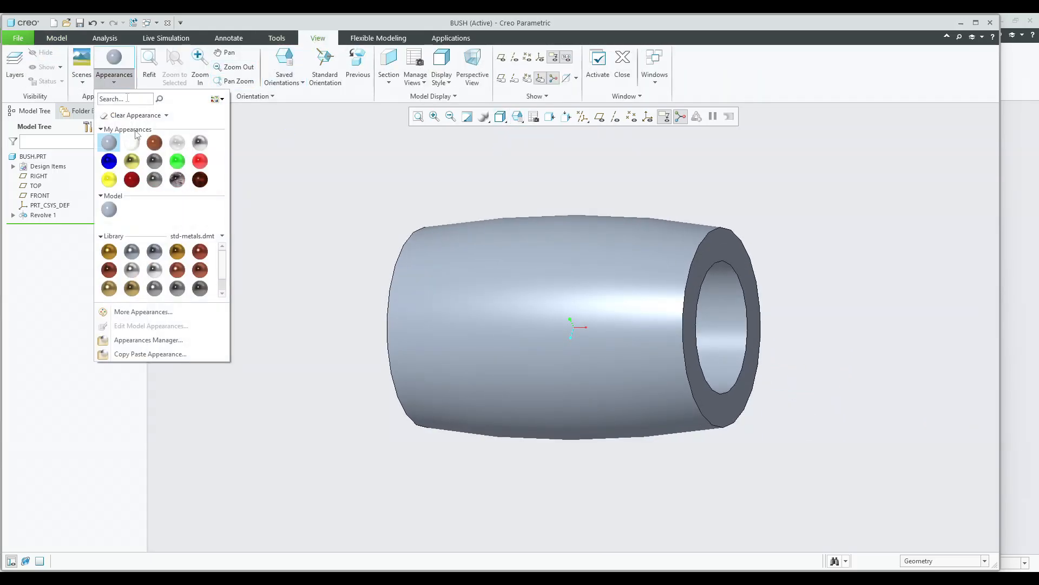
left_click(152, 160)
left_click(27, 158)
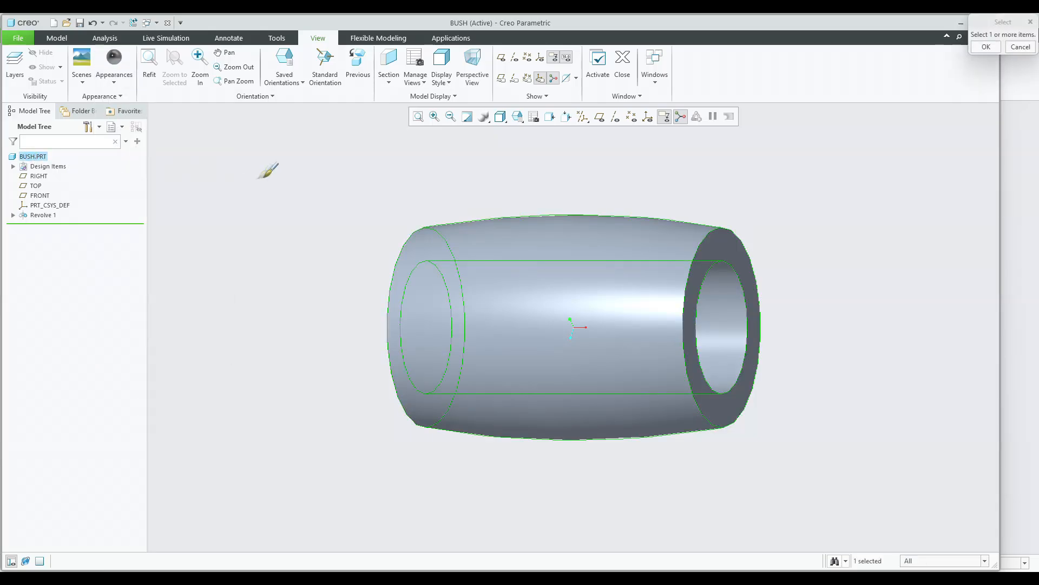
middle_click(267, 175)
middle_click_drag(267, 176, 352, 164)
Apply a metal appearance from the std-metals library to the bush part.
left_click(115, 62)
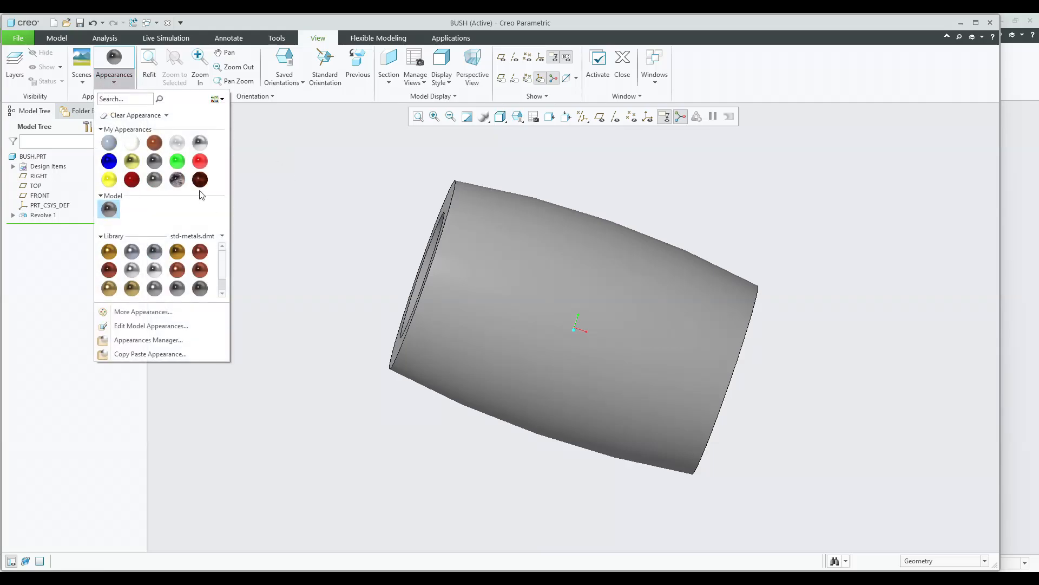
left_click(201, 289)
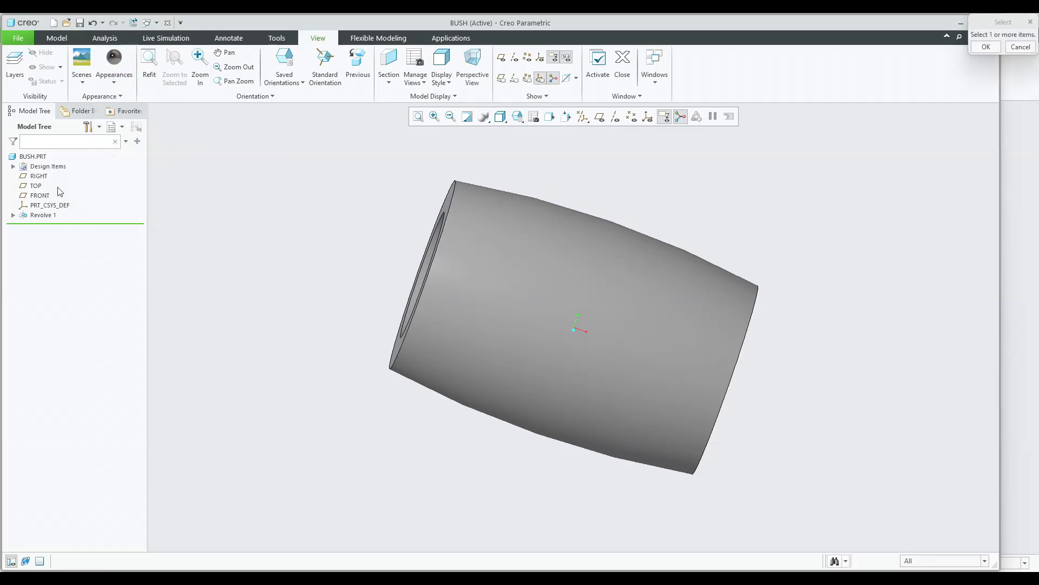
left_click(41, 158)
middle_click(271, 197)
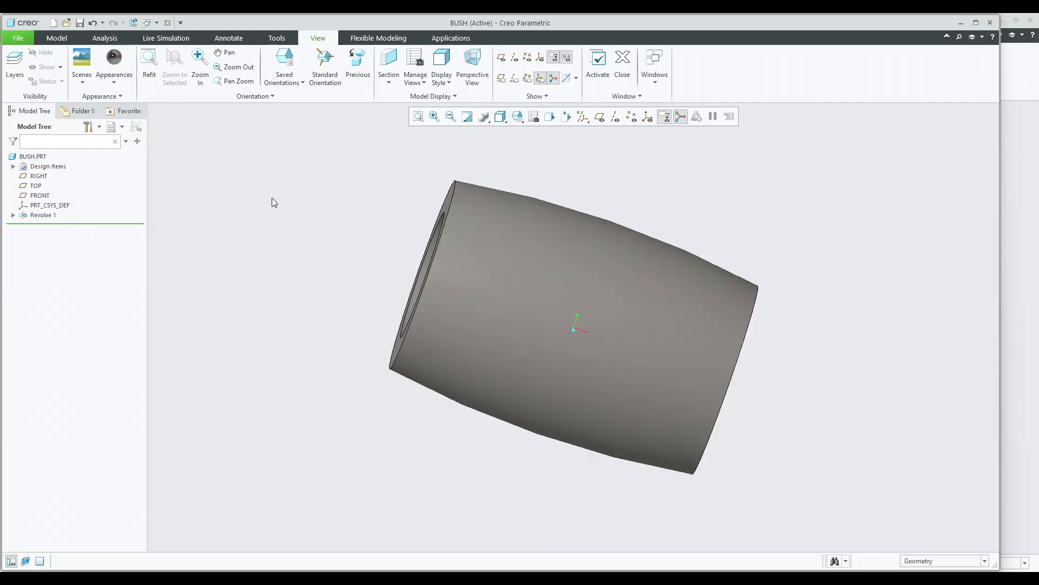
Save the bush part and switch to the pin part's window.
key("ctrl+s")
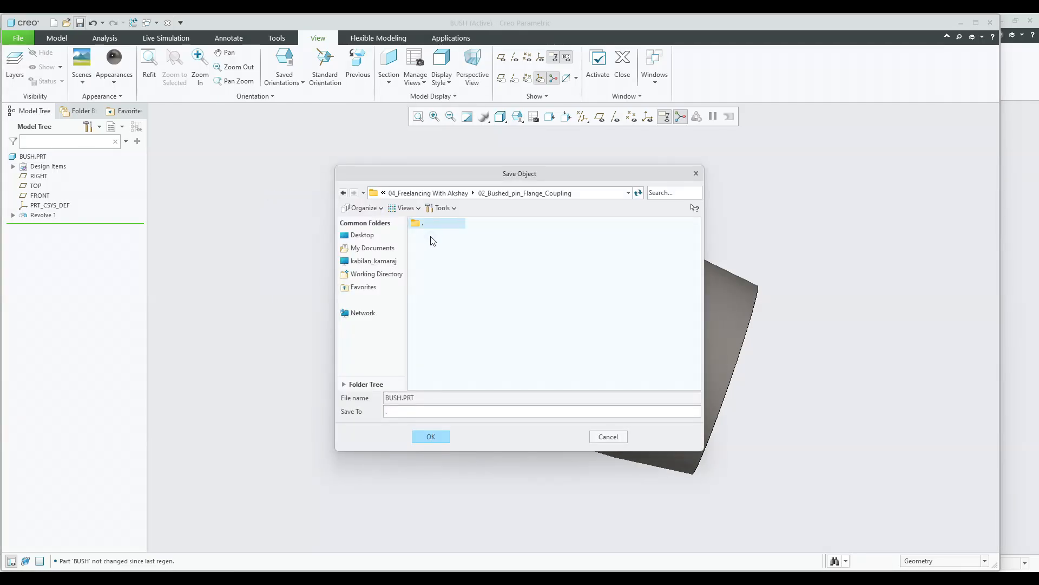
key("Return")
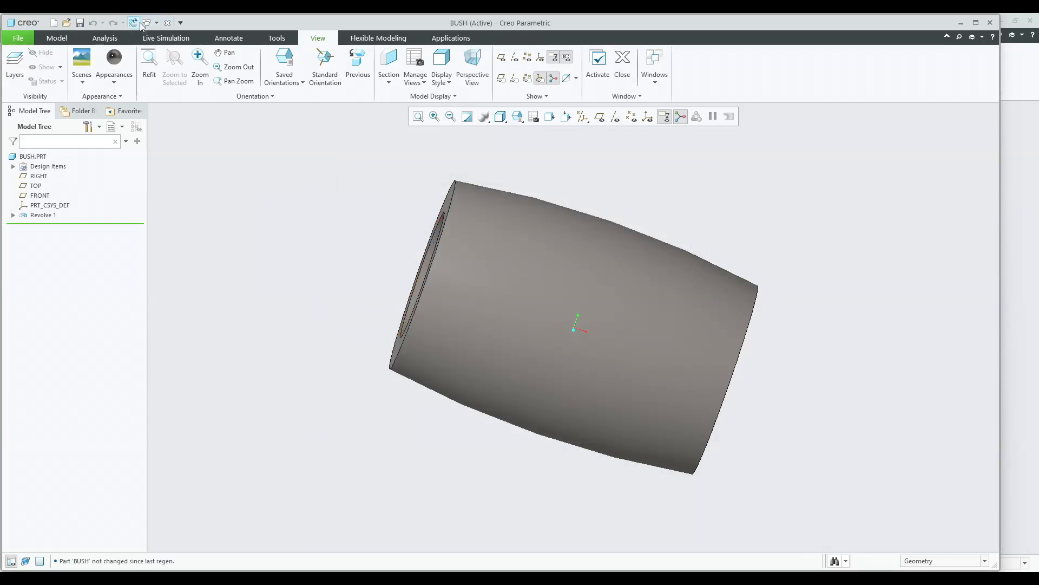
left_click(143, 25)
left_click(165, 74)
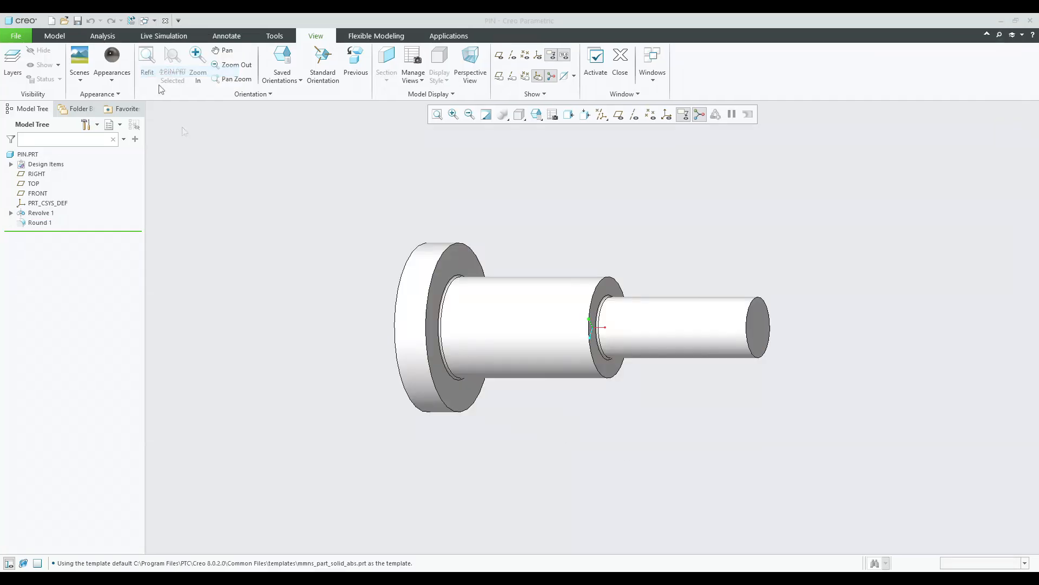
Edit the pin's revolve and set its ø15 shank diameter to 12, then save the pin.
left_click(495, 303)
left_click(524, 236)
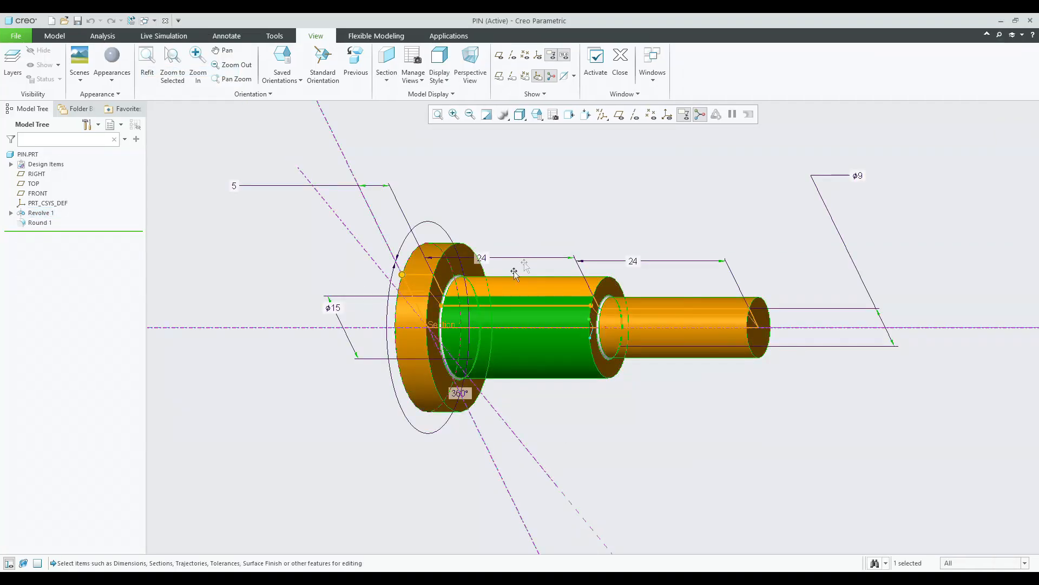
double_click(331, 307)
type("12")
key("Return")
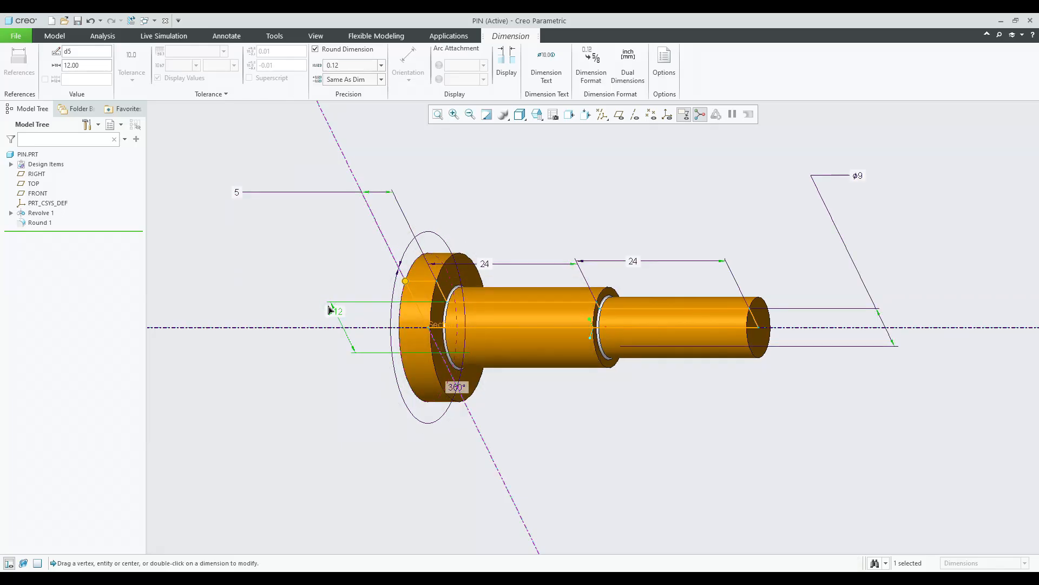
left_click(318, 248)
left_click(315, 249)
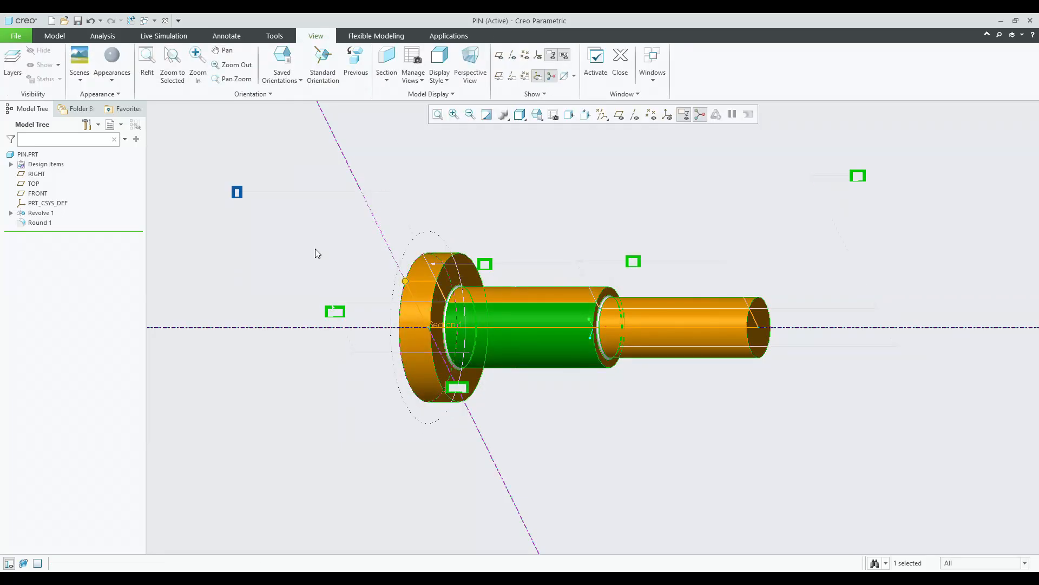
key("ctrl+s")
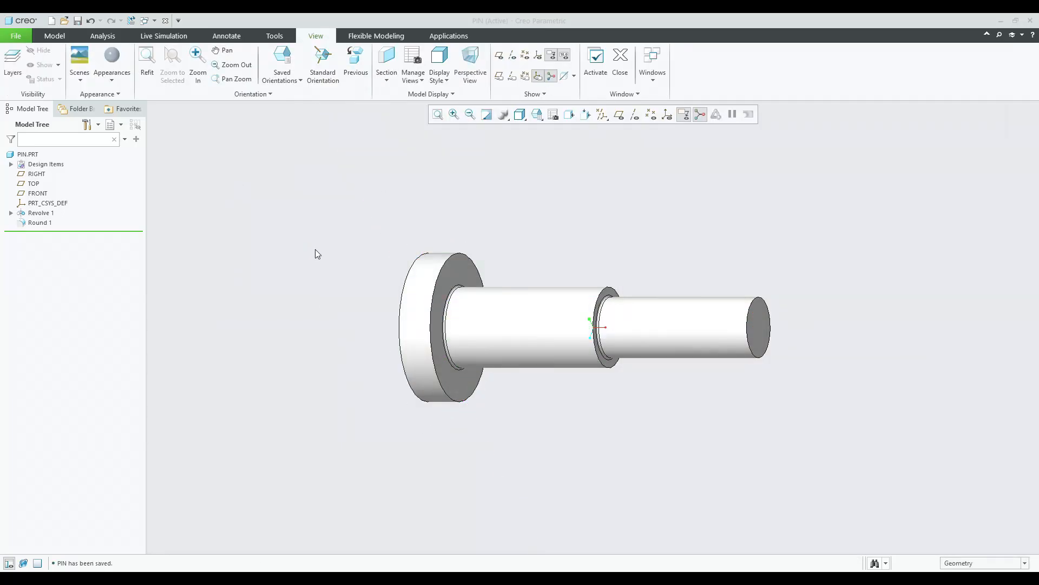
Return to the bush and set its revolve's inner diameter to 12.
key("alt+Tab")
left_click(479, 280)
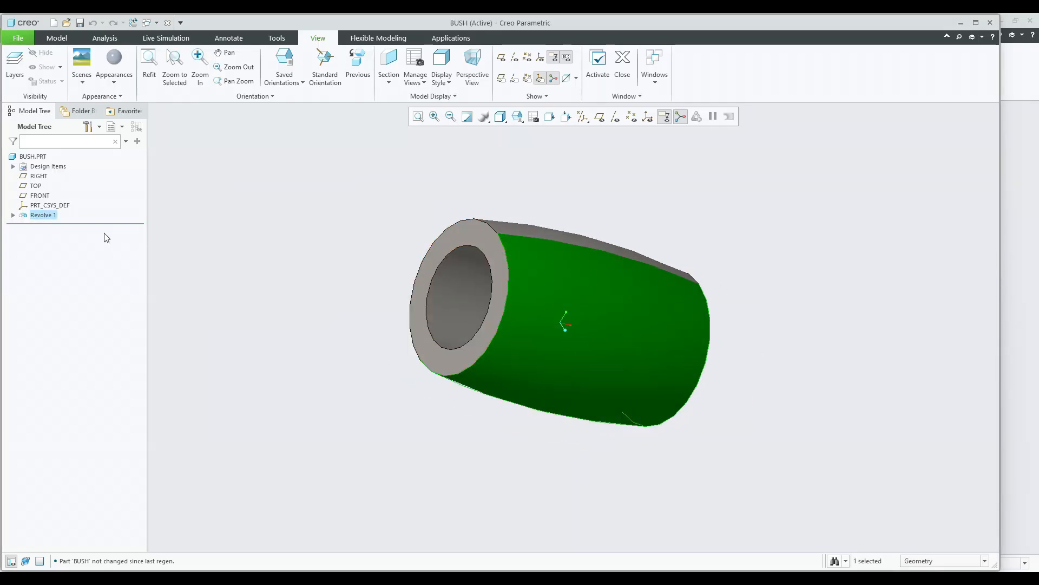
left_click(538, 235)
left_click(546, 176)
middle_click_drag(545, 176, 406, 156)
scroll(406, 156, "up", 8)
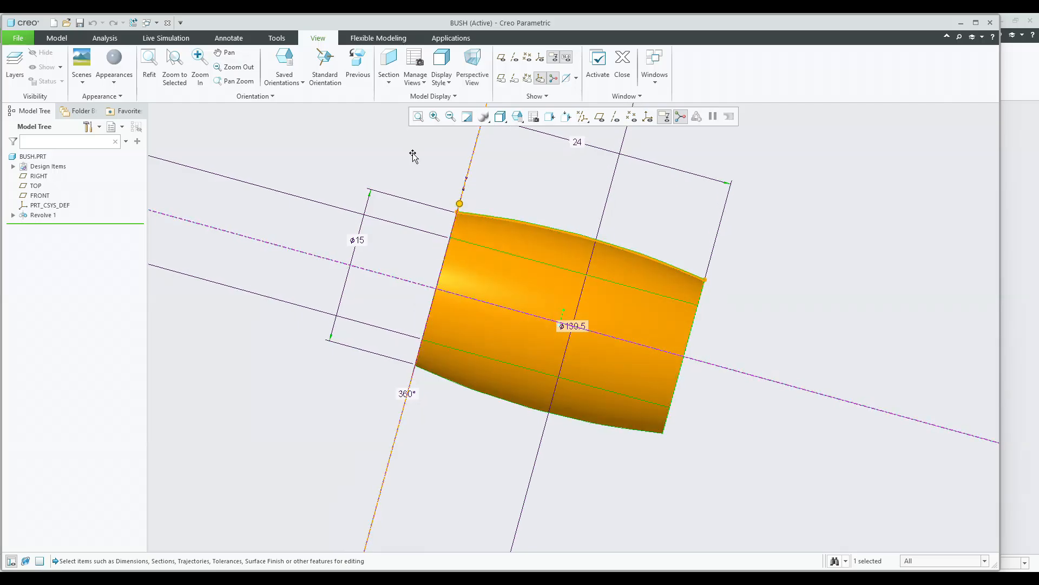
scroll(293, 166, "down", 5)
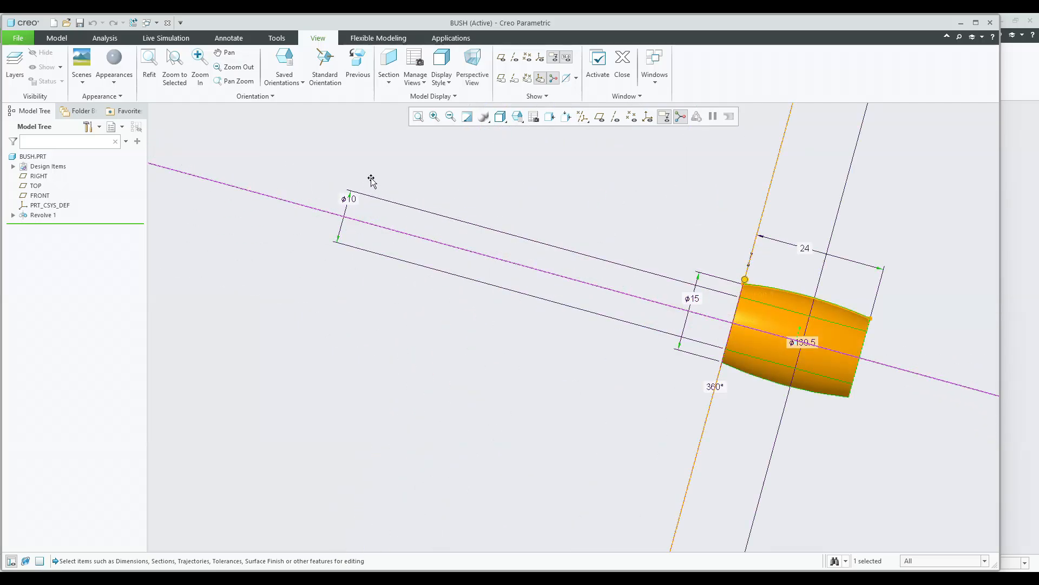
double_click(342, 205)
type("12")
key("Return")
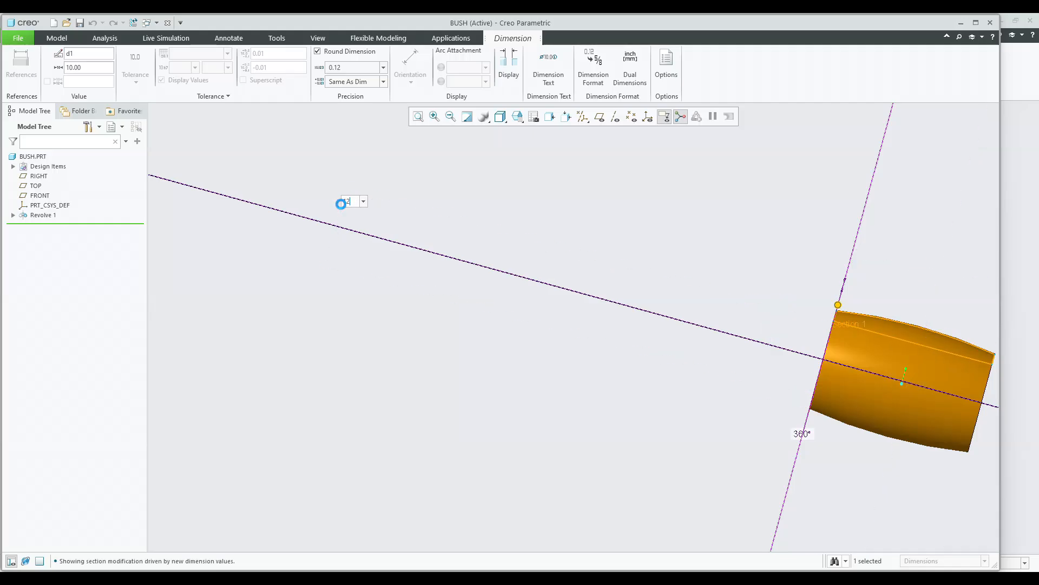
left_click(579, 183)
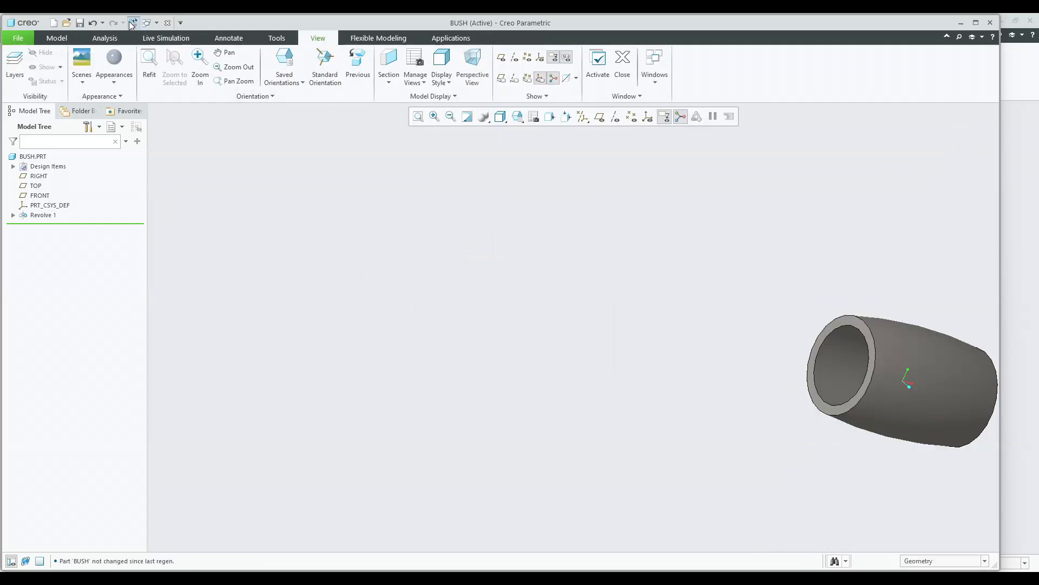
Save the bush part and restore its default orientation.
left_click(80, 23)
left_click(418, 117)
left_click(518, 116)
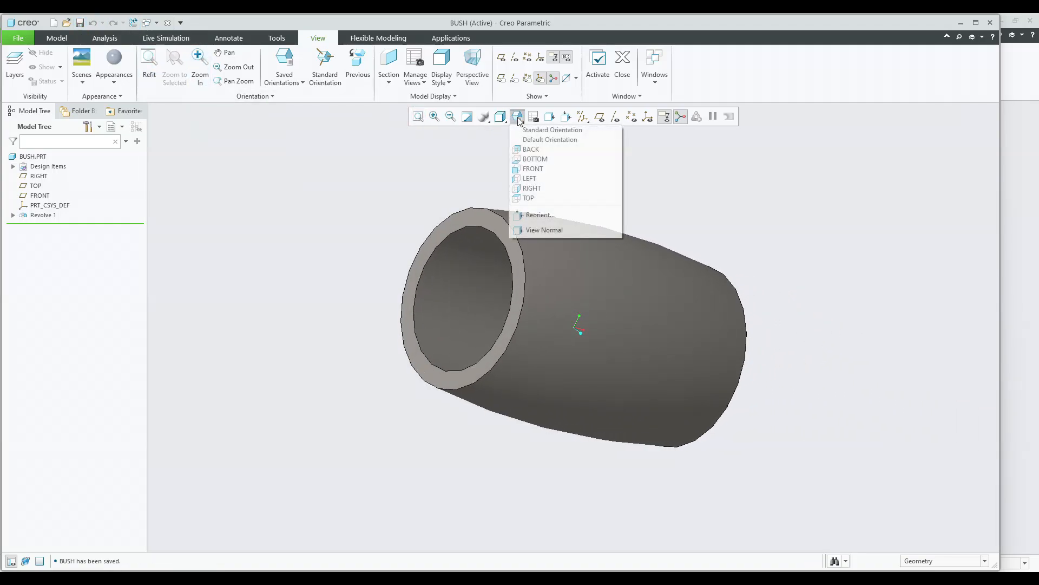
left_click(533, 130)
key("ctrl+g")
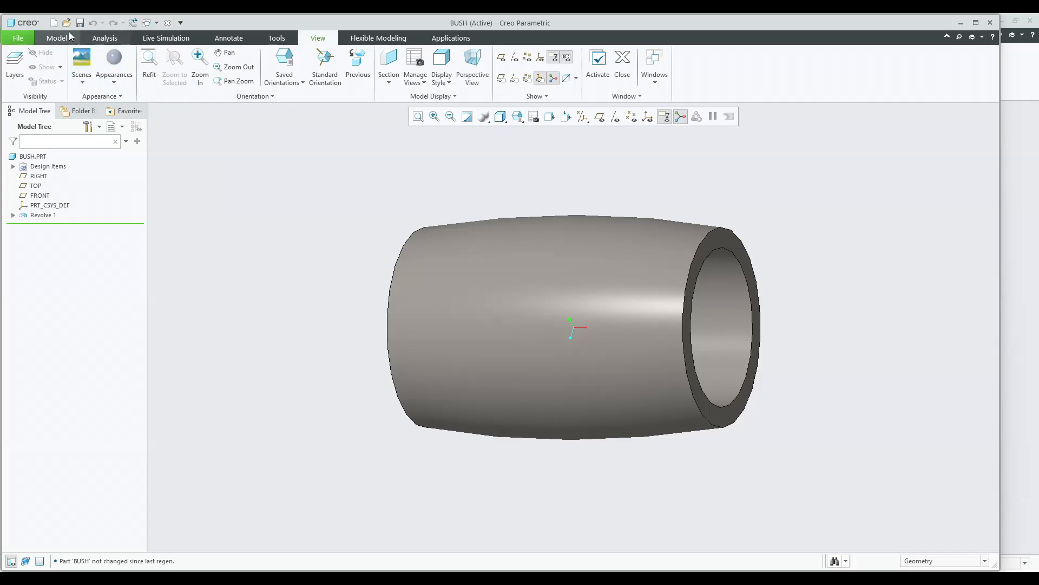
left_click(55, 22)
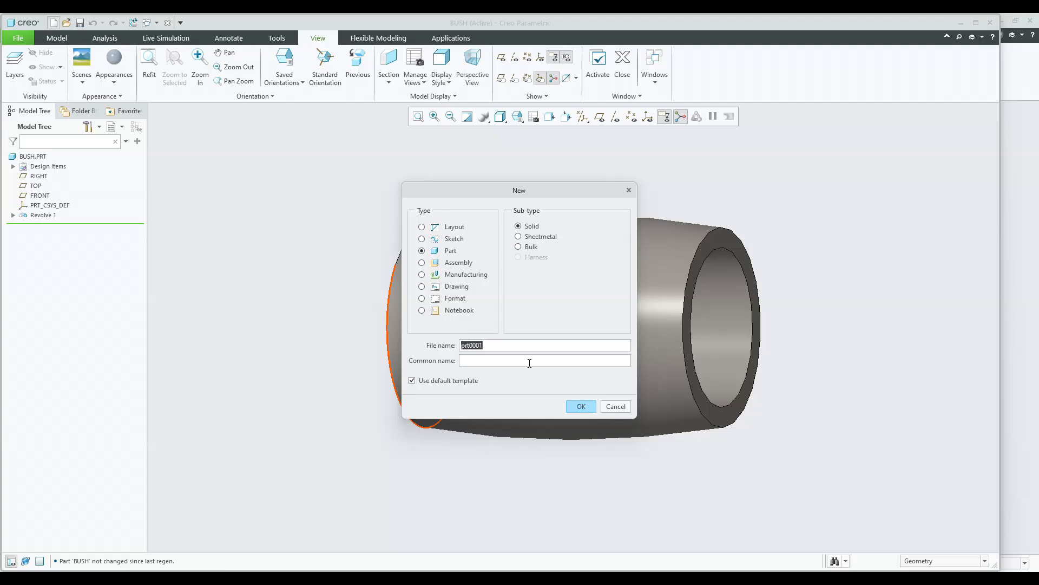
left_click(578, 407)
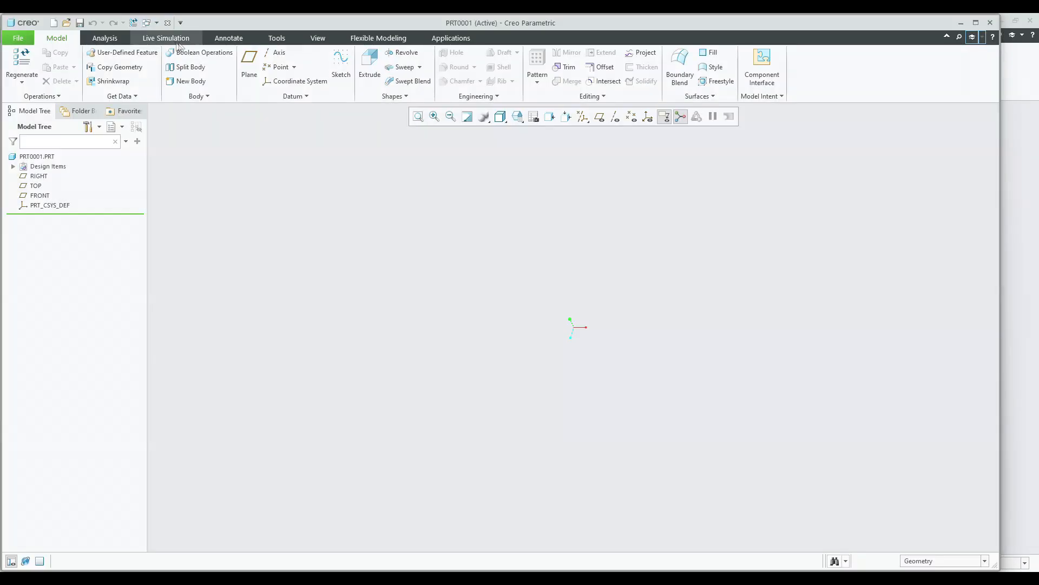
left_click(167, 23)
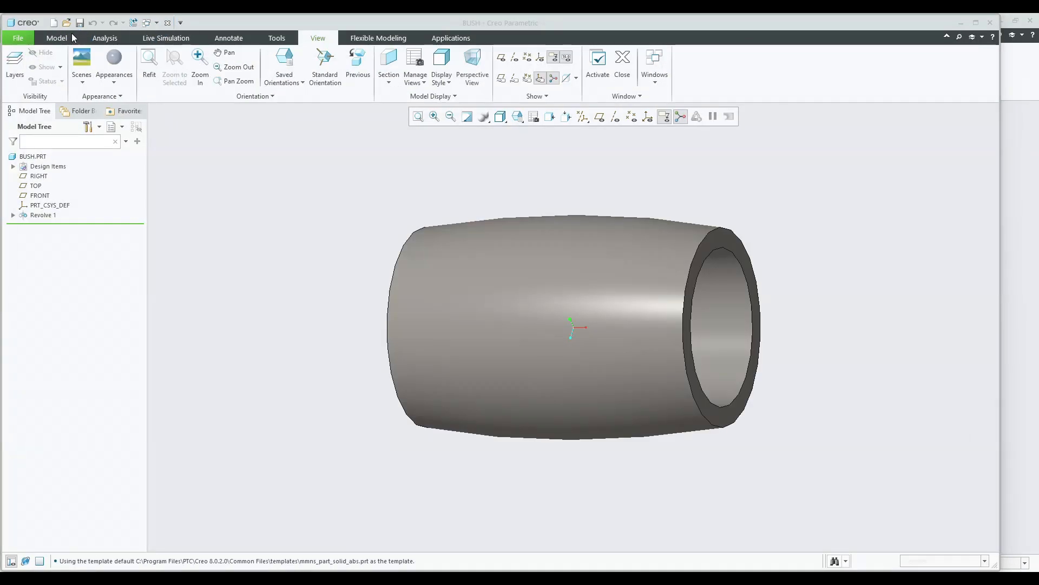
Create a new solid part named Shaft and display its datum planes in default orientation.
left_click(55, 23)
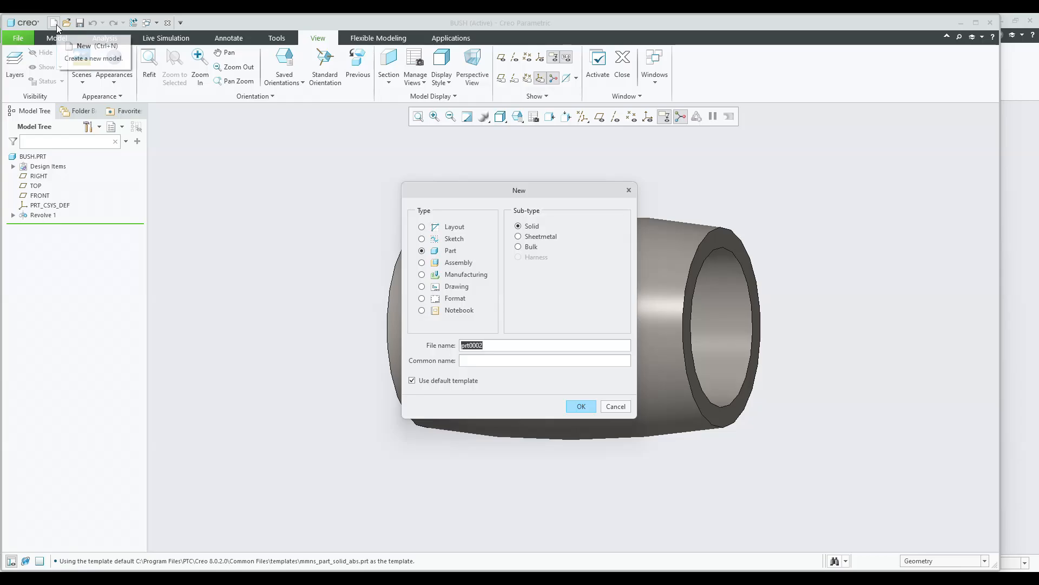
type("Shaft")
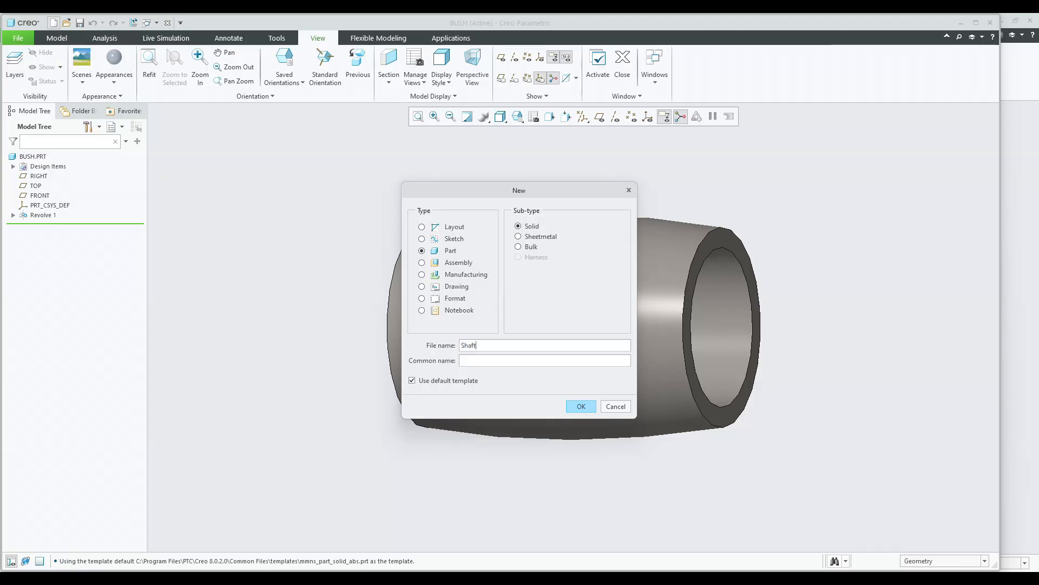
key("Return")
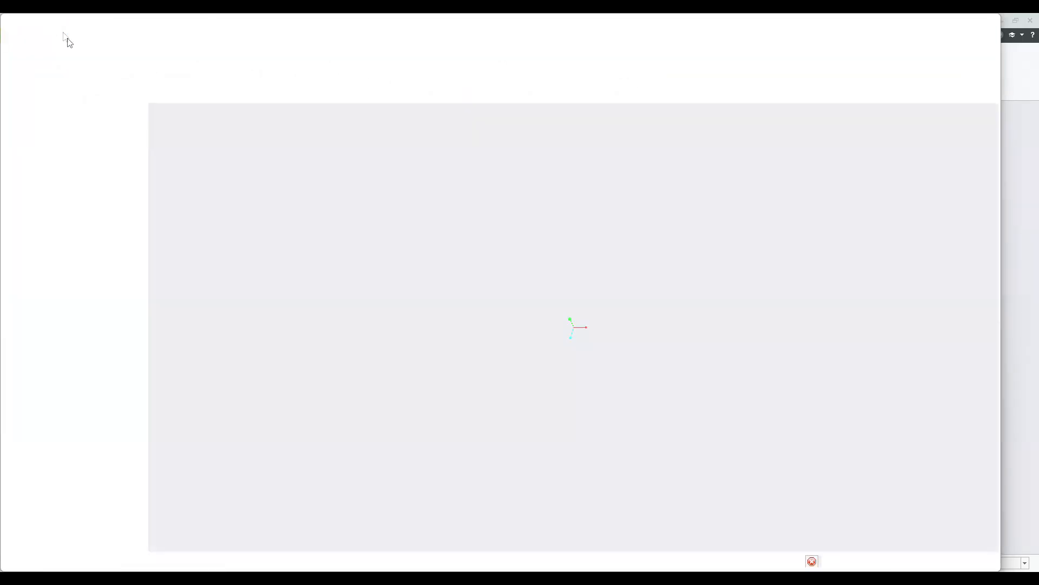
left_click(534, 117)
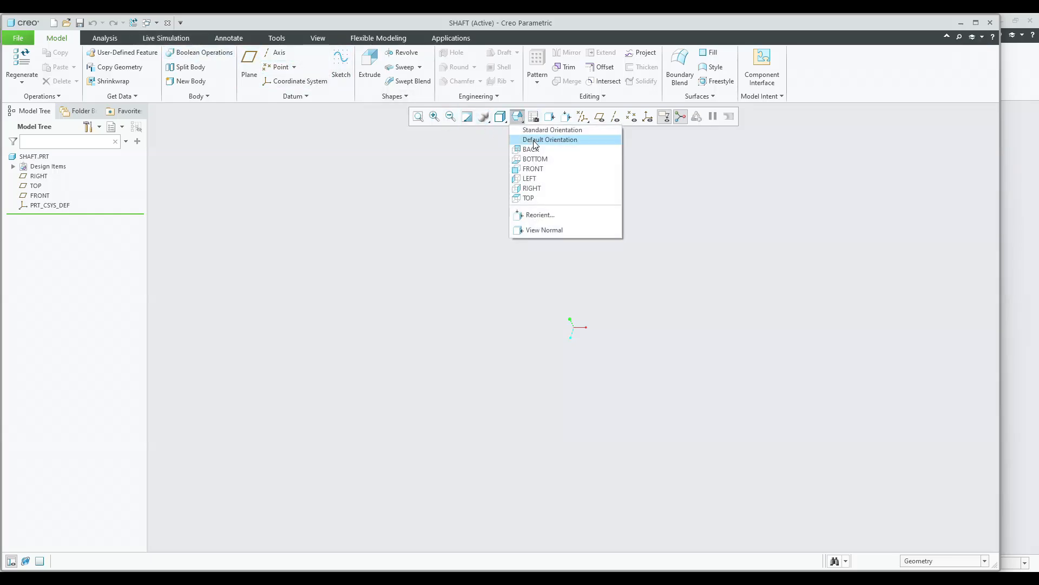
left_click(582, 116)
left_click(618, 179)
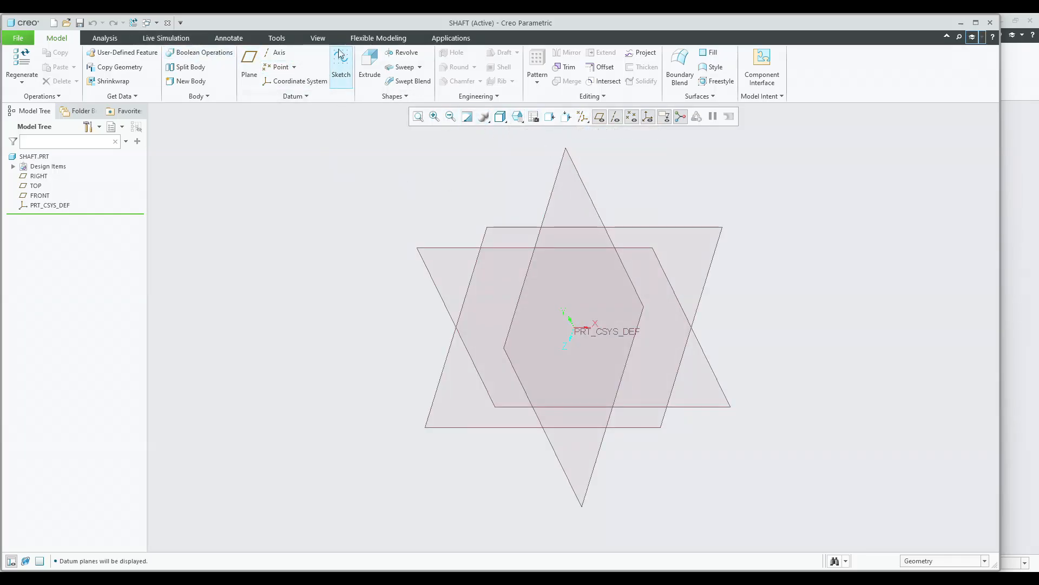
Start an Extrude on the RIGHT datum plane and orient the sketch view to face it.
left_click(370, 65)
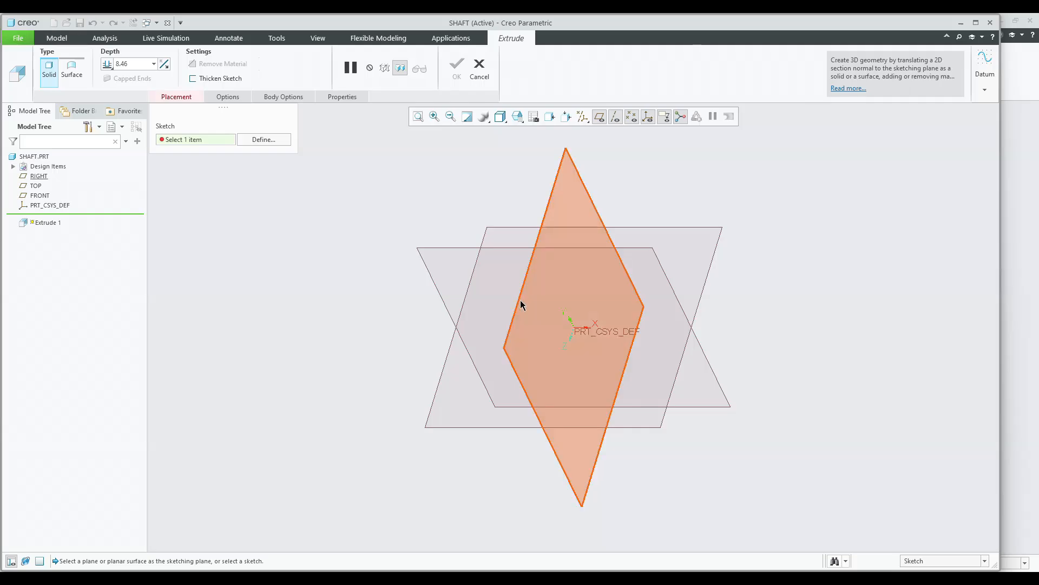
left_click(517, 303)
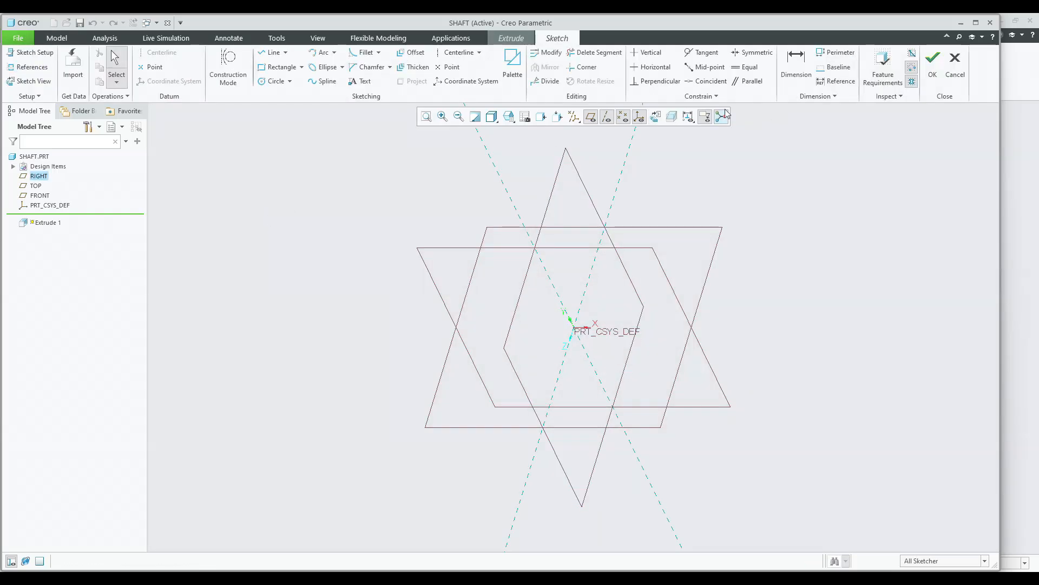
left_click(640, 116)
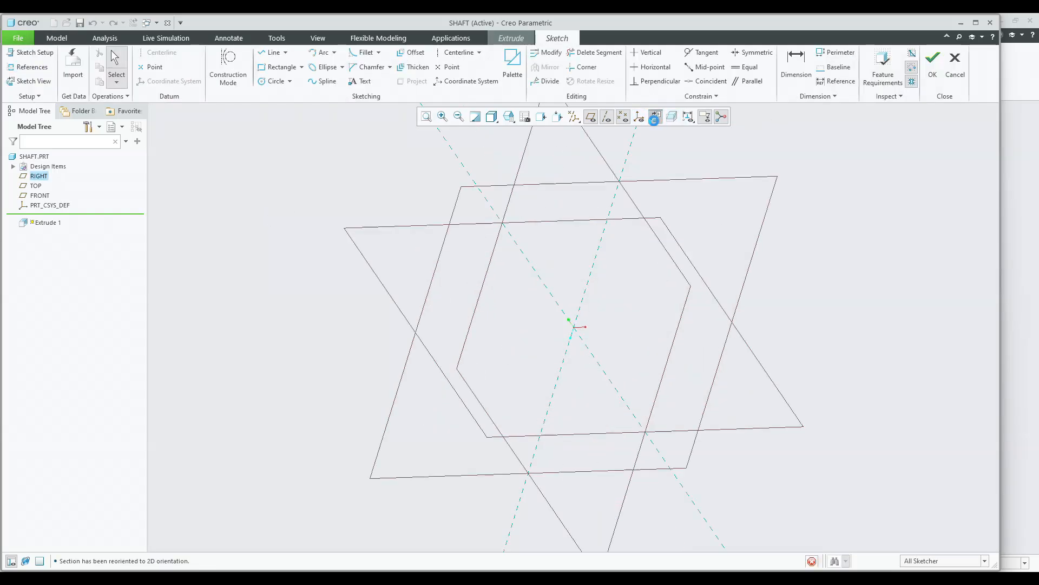
left_click(276, 81)
middle_click(513, 217)
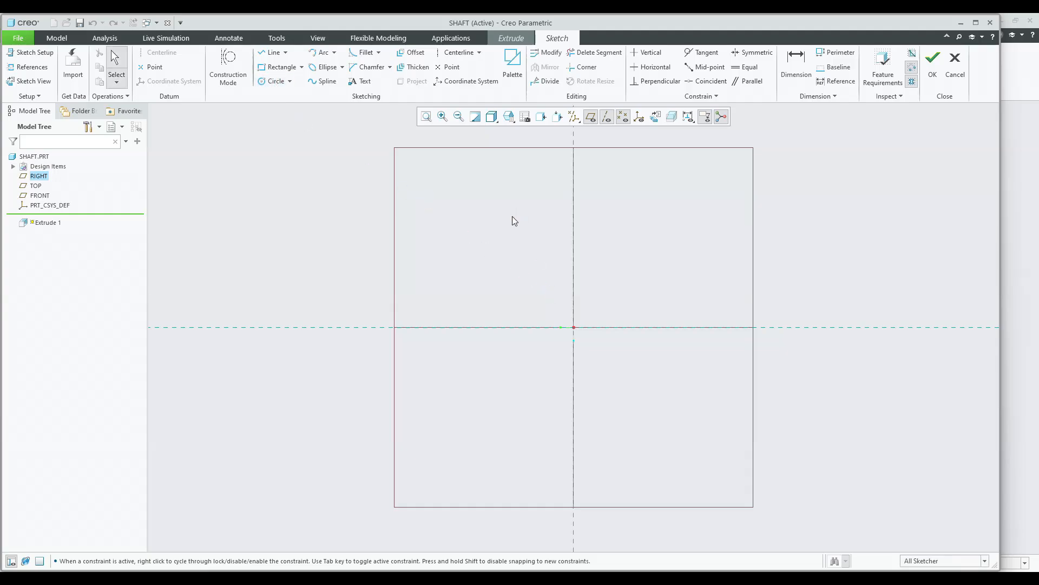
Draw a vertical centerline through the sketch origin.
left_click(455, 53)
left_click(574, 196)
left_click(575, 245)
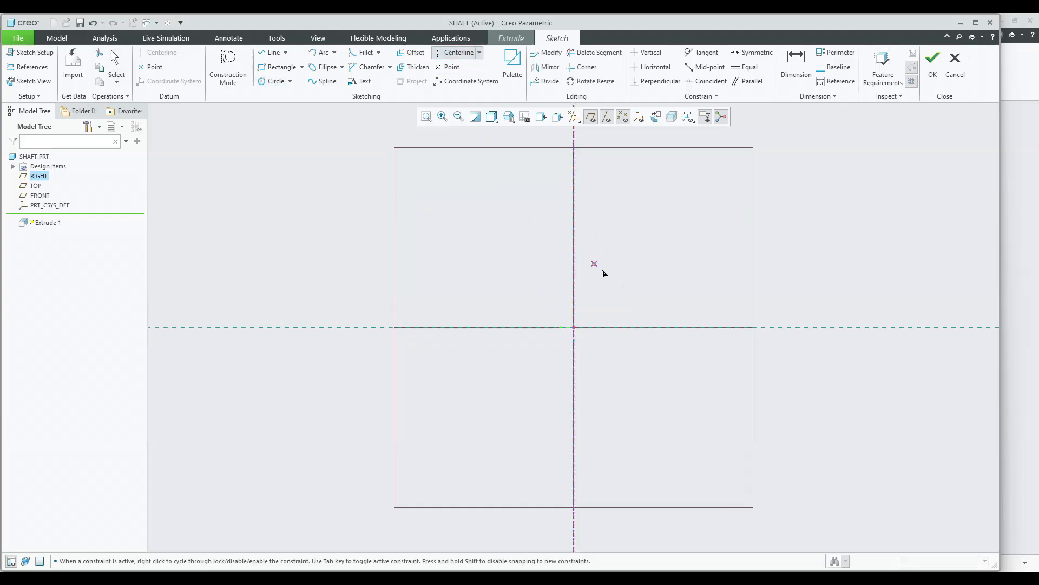
Draw a horizontal centerline through the sketch origin.
middle_click(666, 329)
left_click(700, 328)
left_click(653, 265)
left_click(448, 67)
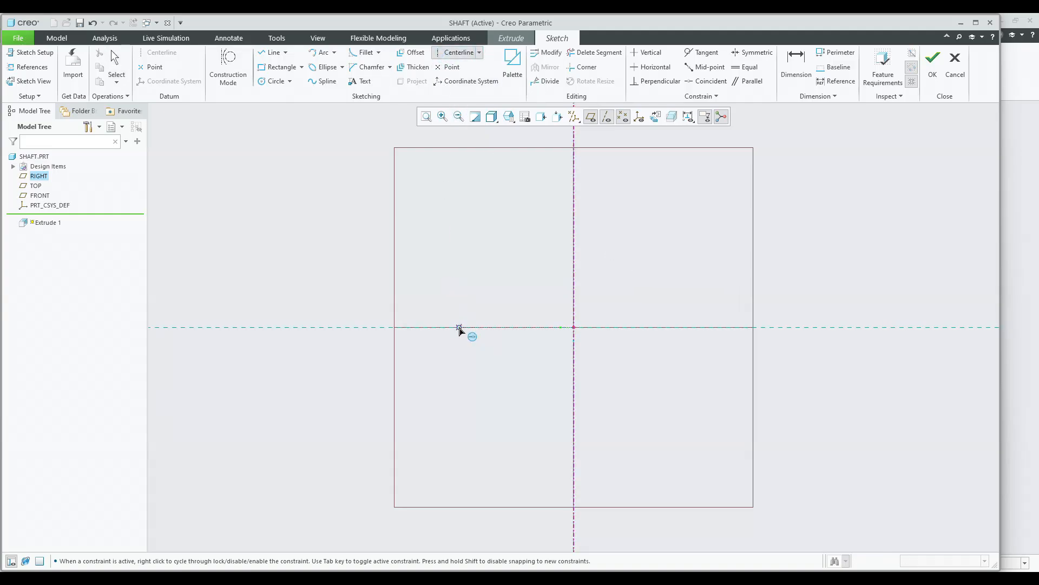
left_click(506, 336)
middle_click(455, 244)
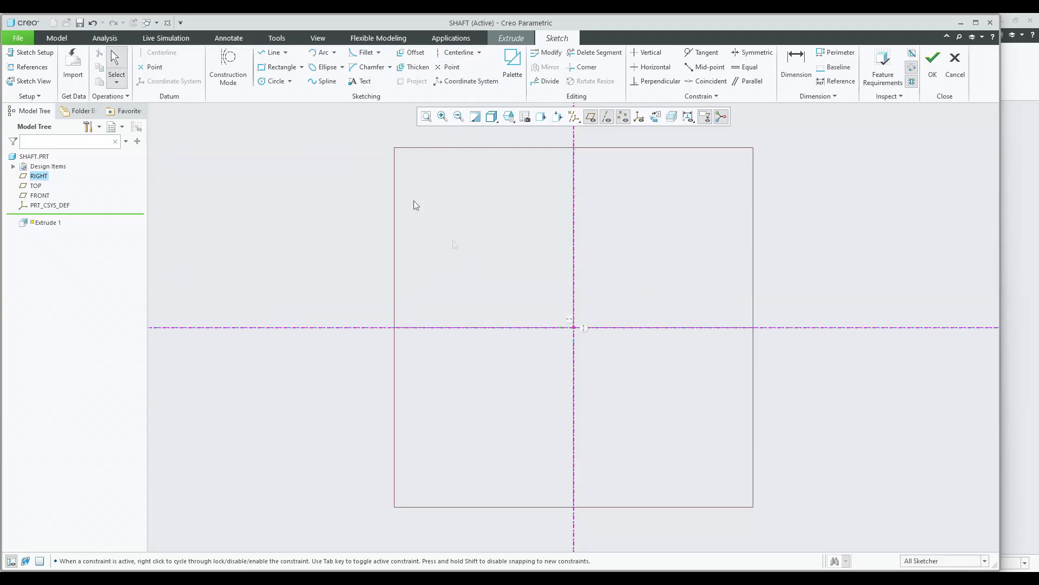
Sketch a circle centered on the origin, set its diameter to 30 mm, and finish the sketch.
left_click(271, 81)
left_click(574, 327)
middle_click(527, 282)
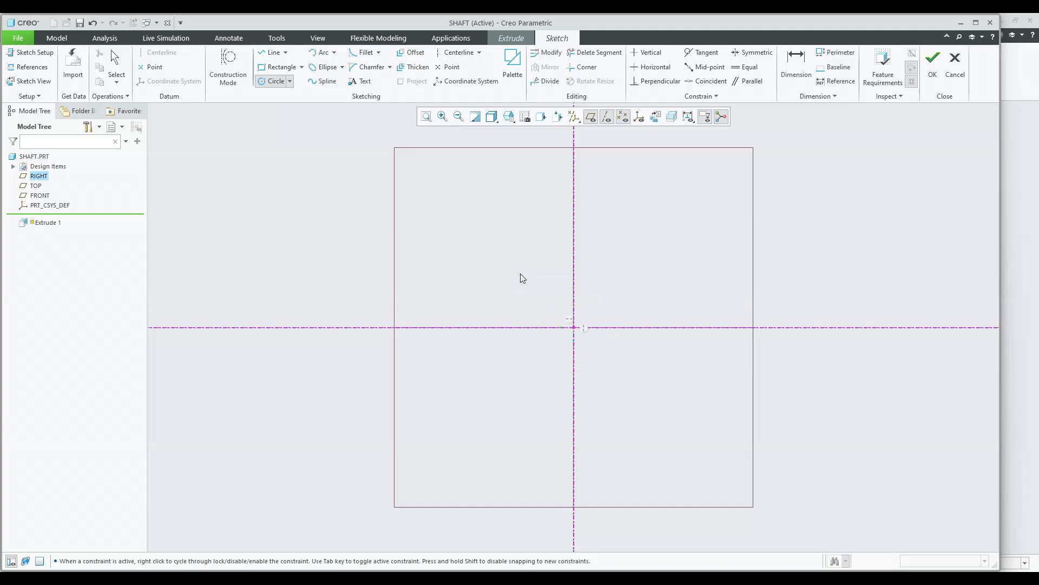
scroll(523, 278, "down", 2)
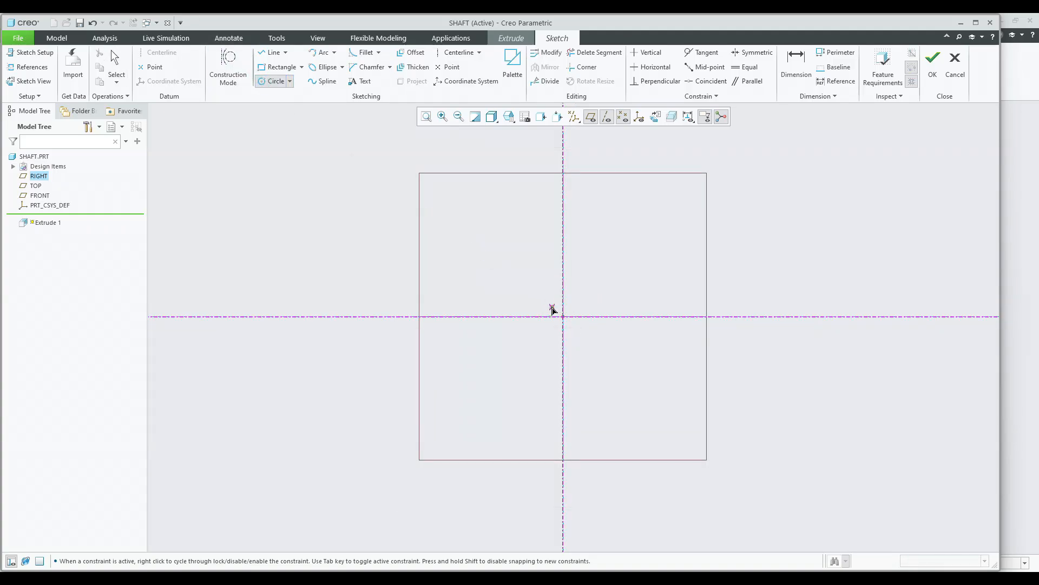
left_click(562, 315)
left_click(540, 294)
middle_click(514, 270)
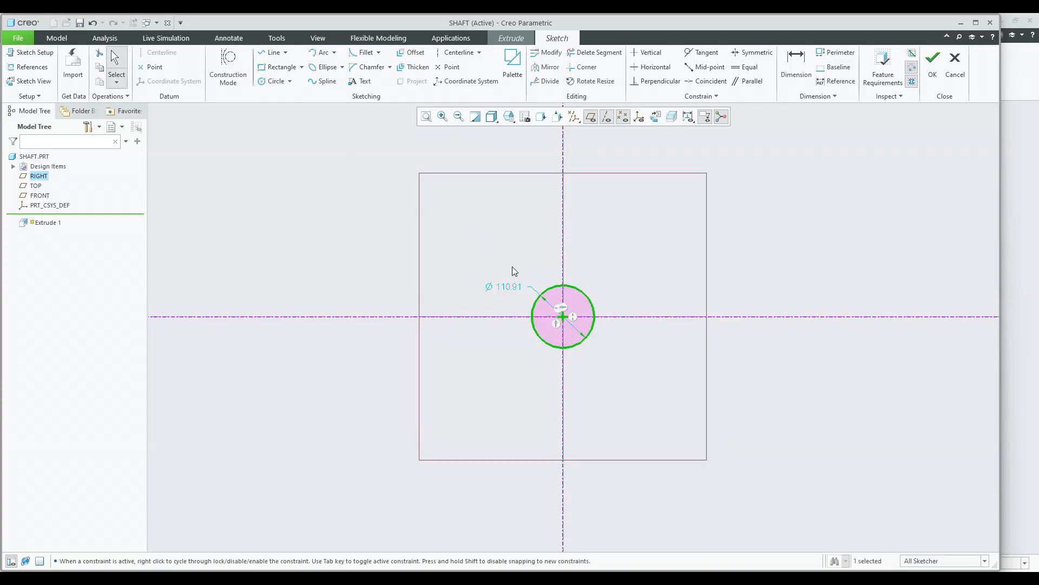
double_click(509, 286)
type("30")
key("Return")
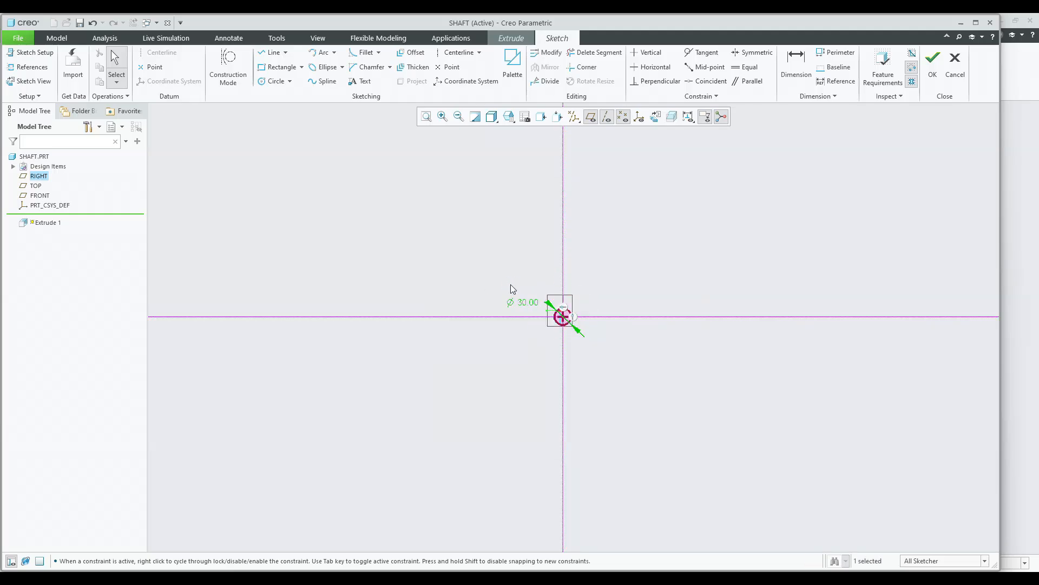
left_click(932, 62)
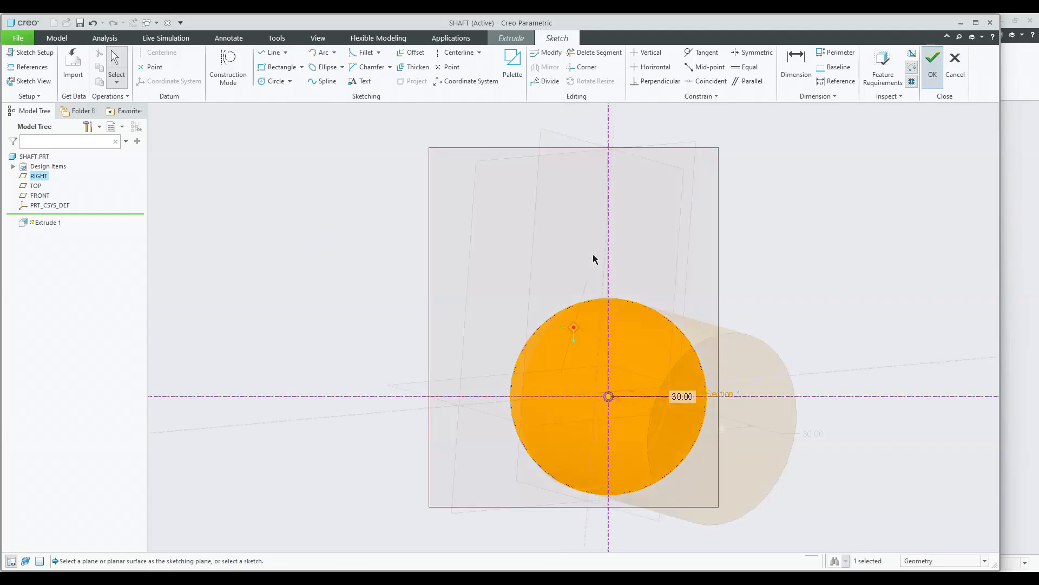
Extrude the circle 100 mm to form the shaft body.
scroll(632, 257, "up", 5)
left_click_drag(651, 285, 789, 304)
double_click(791, 299)
type("10")
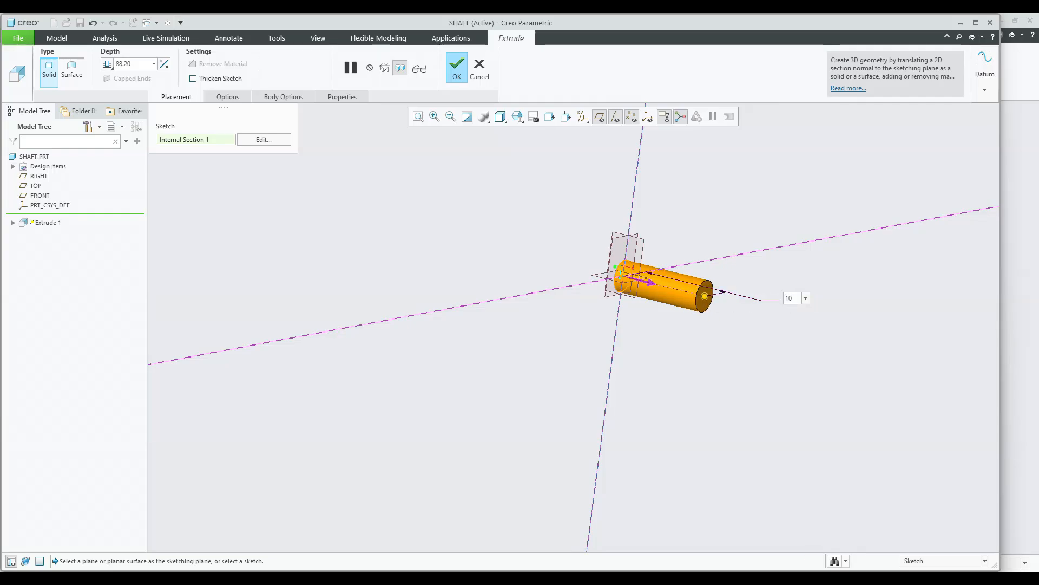
type("0")
key("Return")
left_click(456, 68)
left_click(517, 117)
left_click(516, 130)
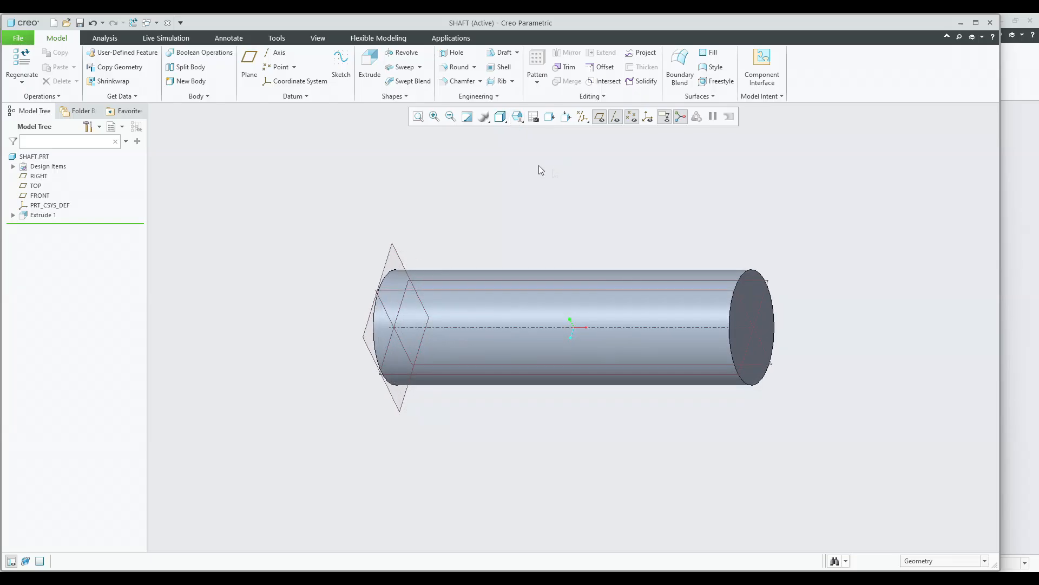
Start a new Extrude on the shaft's end face and orient the sketch to face it.
left_click(370, 64)
middle_click_drag(487, 190, 522, 162)
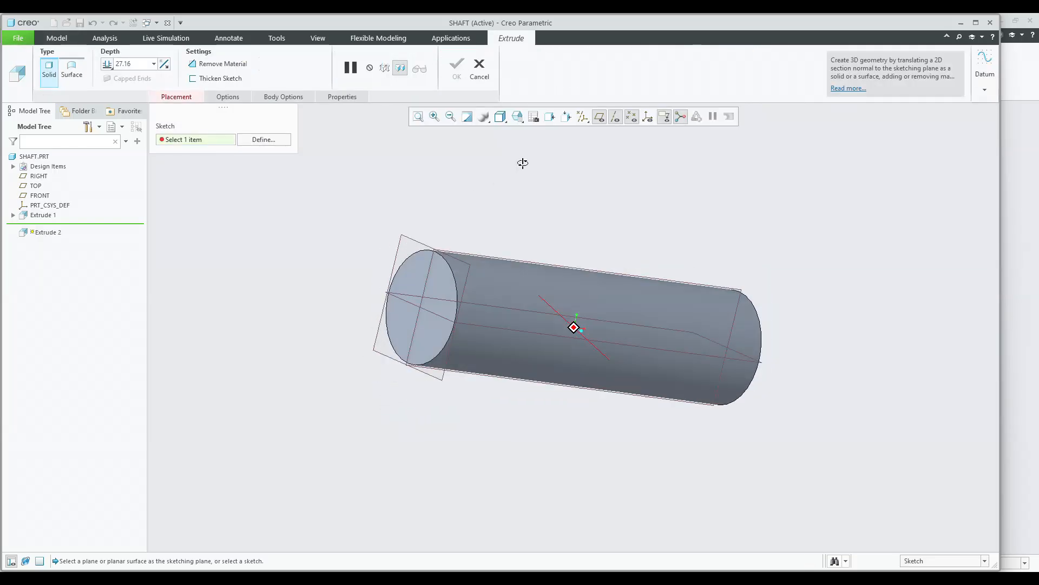
left_click(418, 266)
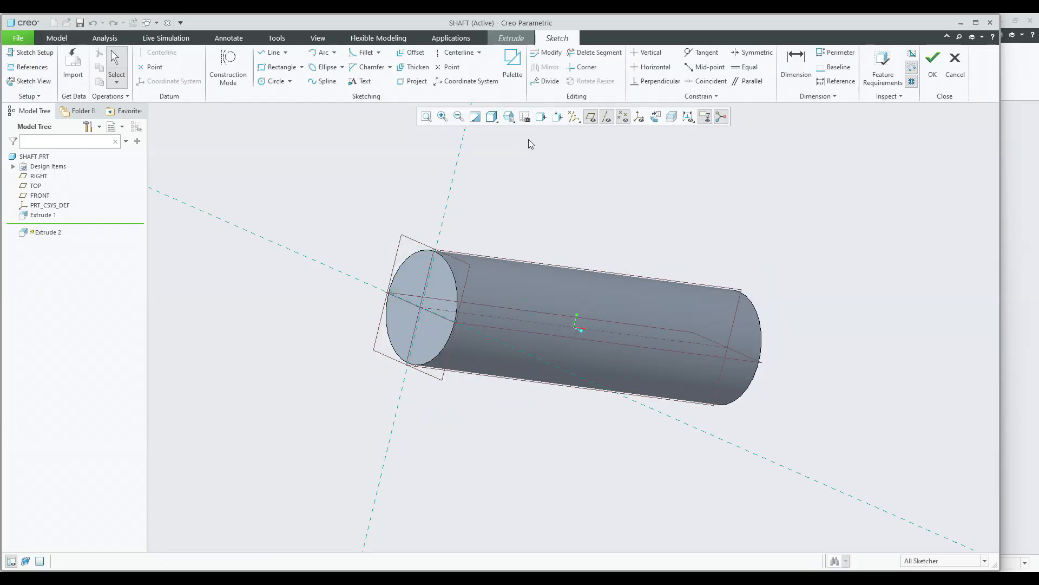
left_click(655, 118)
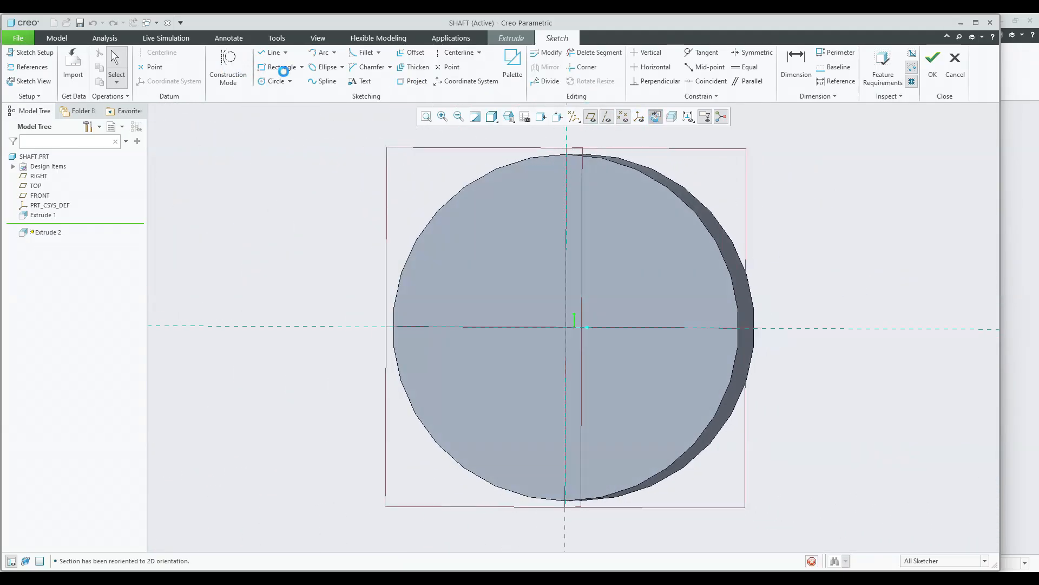
Sketch a center rectangle centered at the top of the shaft's circular edge.
left_click(302, 67)
left_click(291, 104)
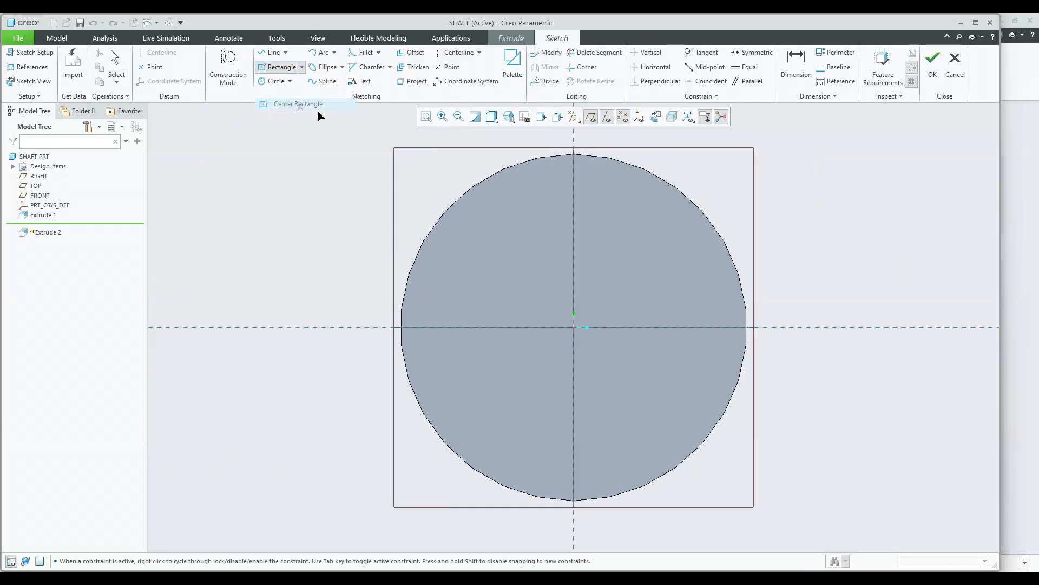
left_click(574, 154)
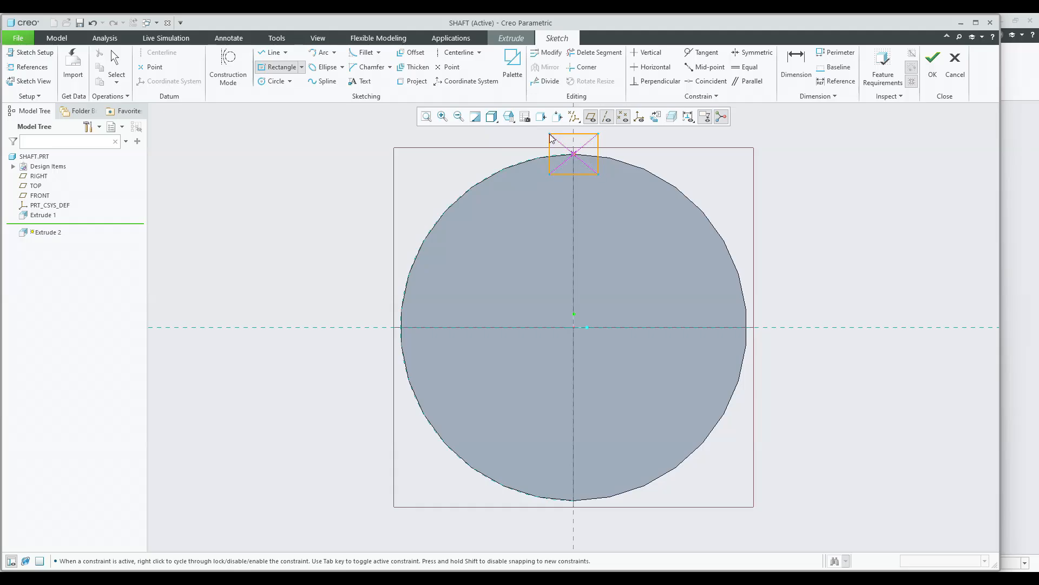
left_click(550, 138)
Set the keyway rectangle's width to 5 mm and its height to 4 mm.
scroll(496, 240, "up", 5)
left_click(471, 188)
double_click(475, 186)
type("5")
key("Return")
double_click(400, 213)
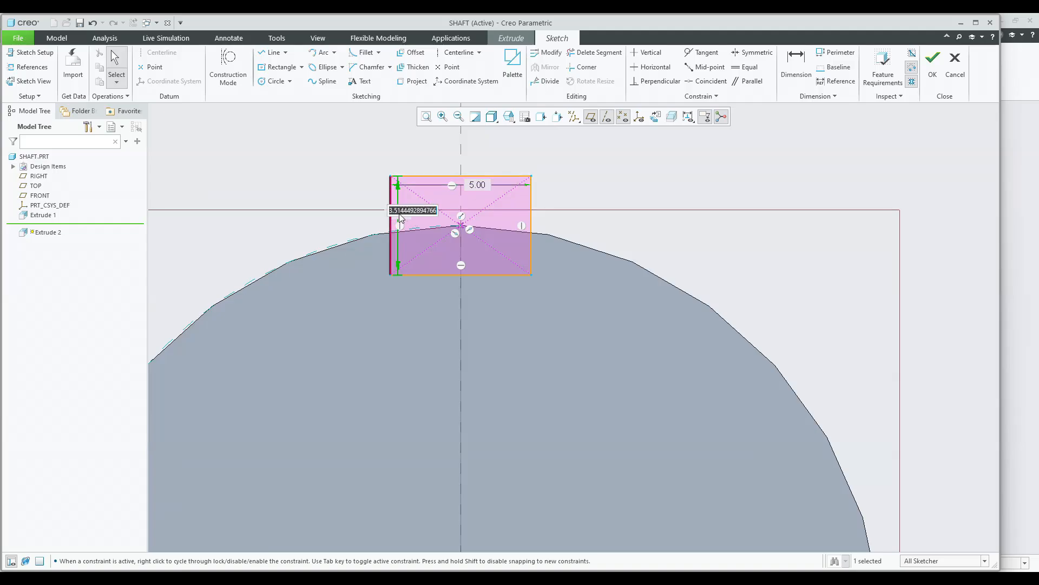
type("2")
key("Return")
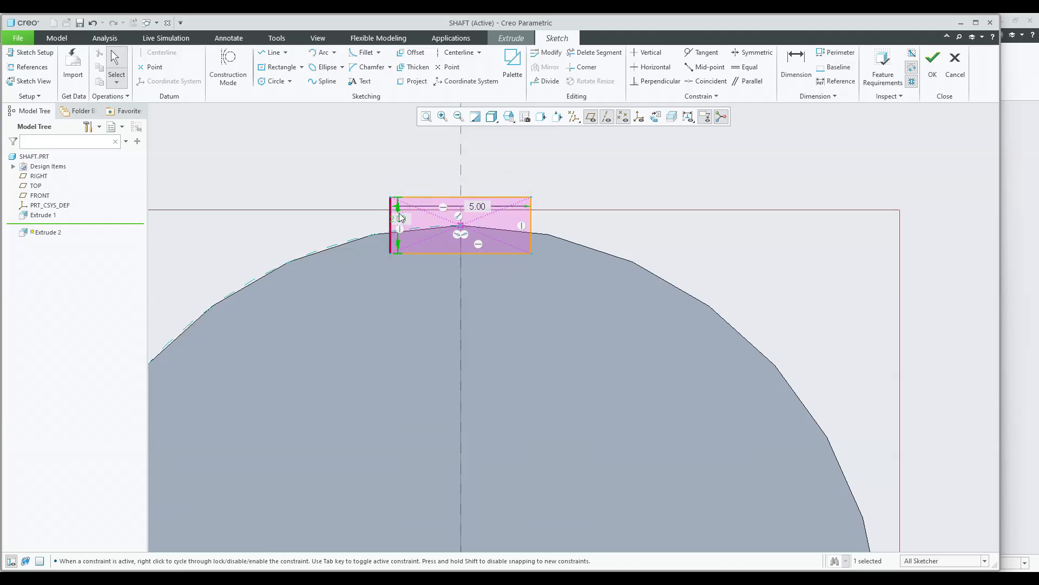
double_click(405, 220)
type("4")
key("Return")
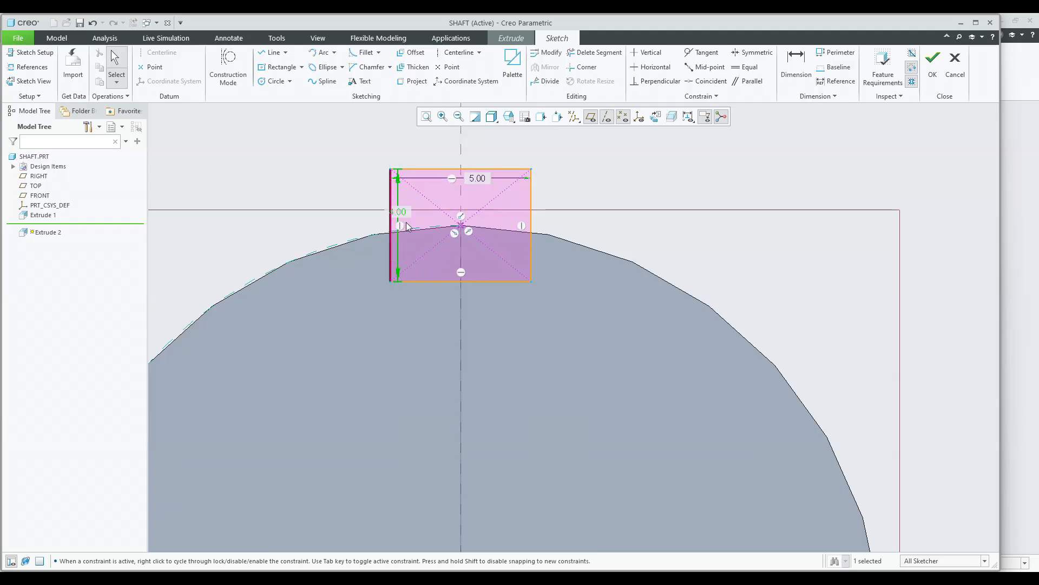
Move the height dimension clear of the rectangle and finish the keyway sketch.
left_click(310, 177)
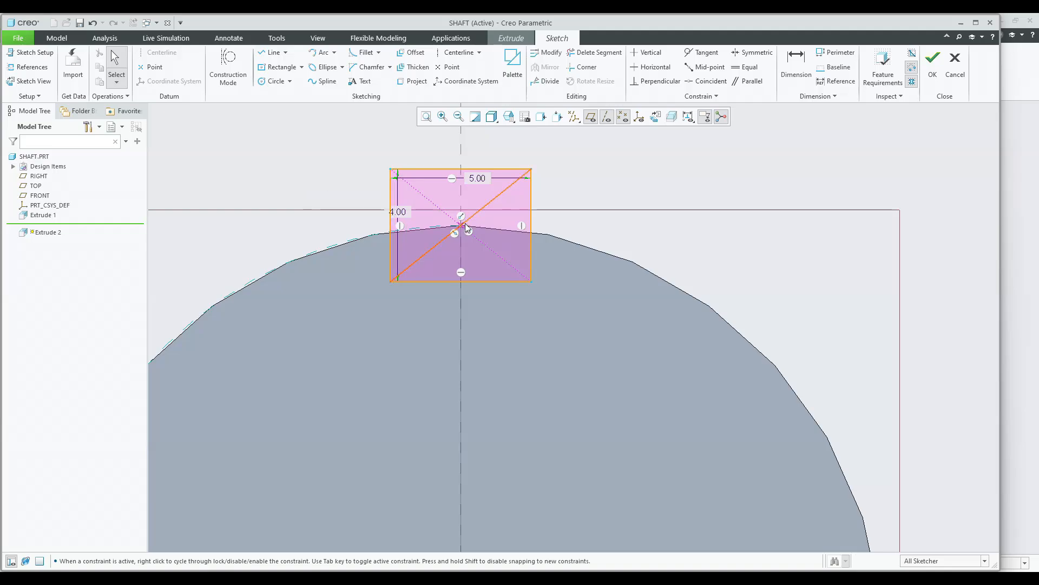
left_click_drag(401, 212, 344, 208)
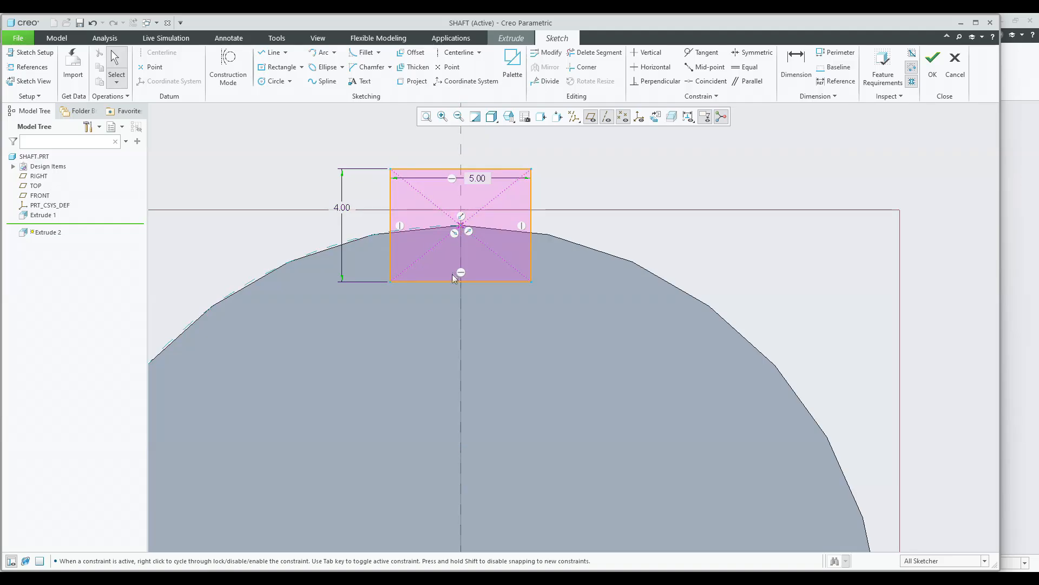
left_click(932, 64)
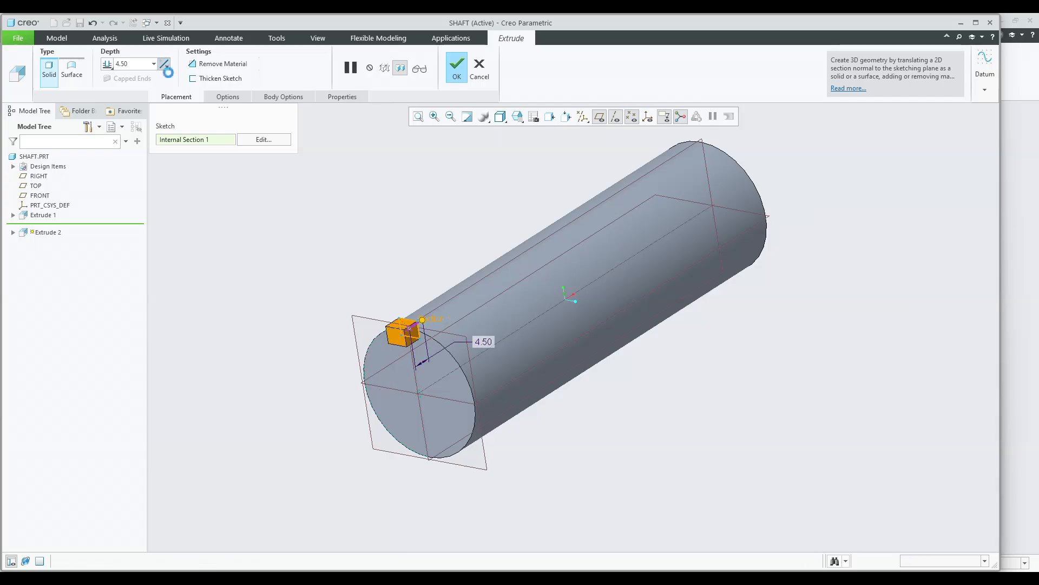
Cut the keyway 30 mm deep along the shaft with Remove Material and save the part.
left_click(212, 64)
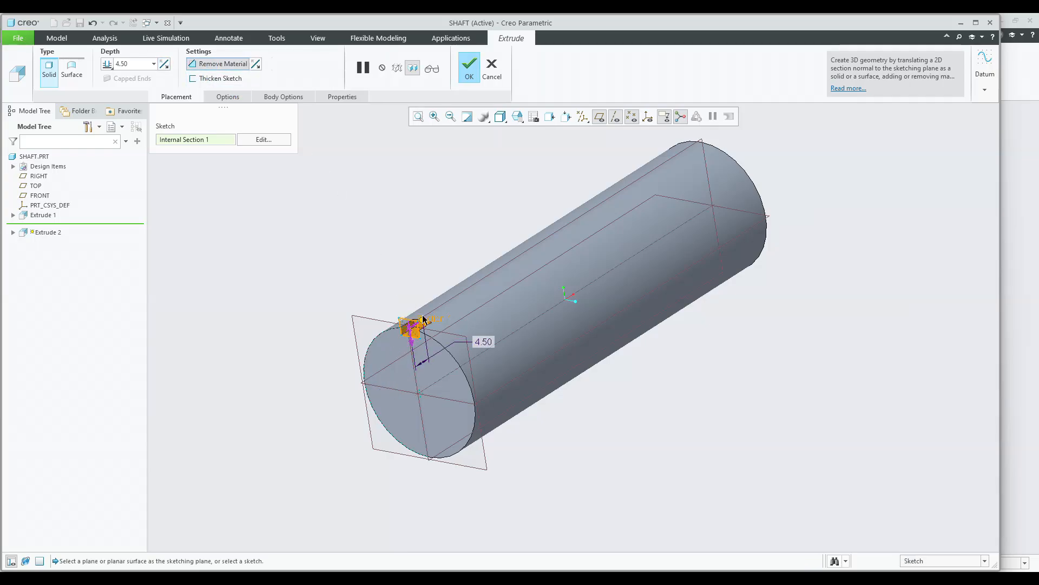
left_click_drag(424, 322, 579, 264)
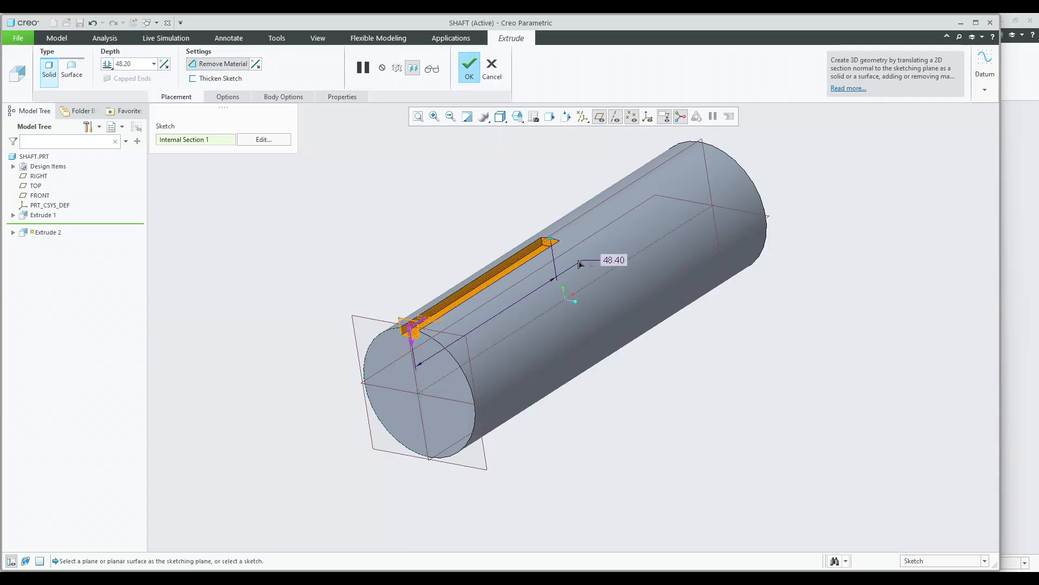
double_click(615, 261)
type("45")
key("Return")
middle_click_drag(647, 243, 618, 279)
type("3")
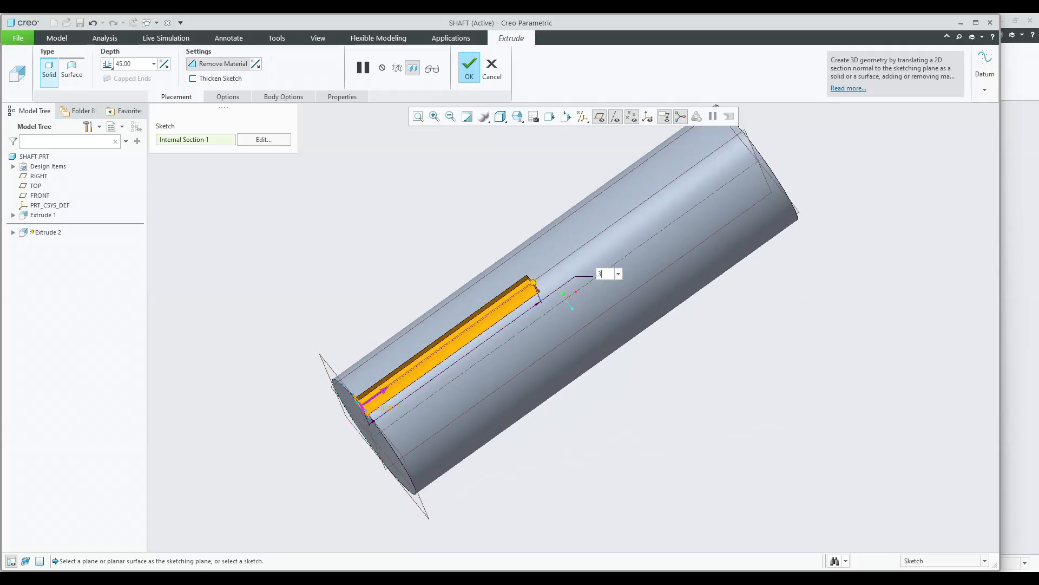
type("0")
key("Return")
middle_click(418, 230)
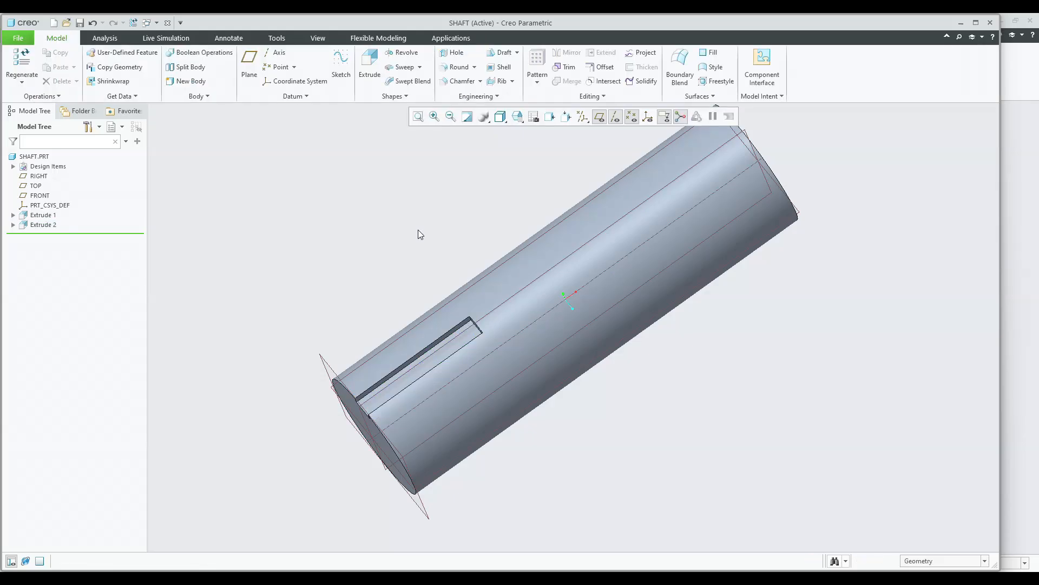
key("ctrl+s")
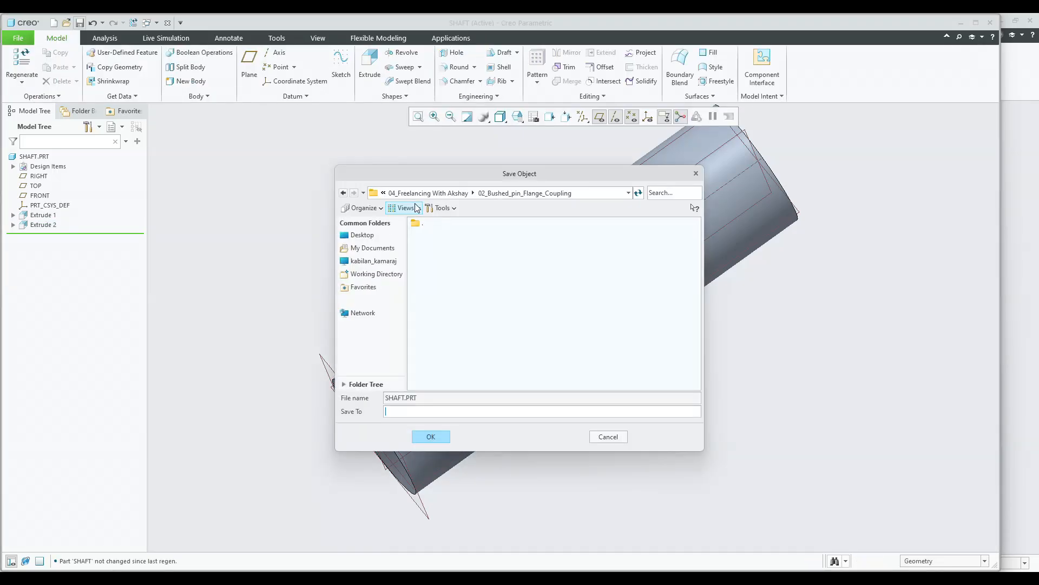
key("Return")
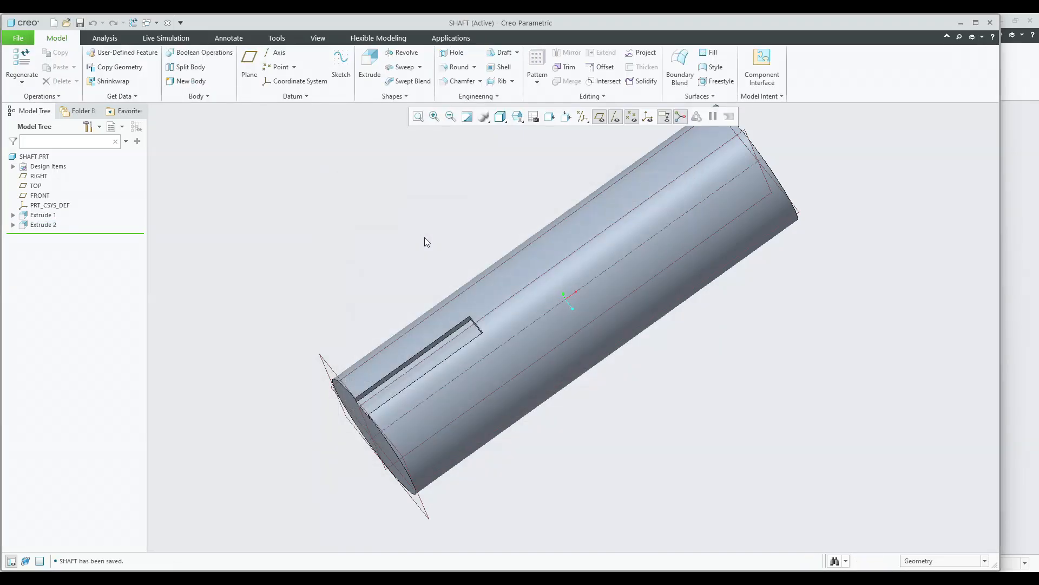
Apply a gold metal library appearance to the shaft part.
left_click(318, 38)
left_click(110, 84)
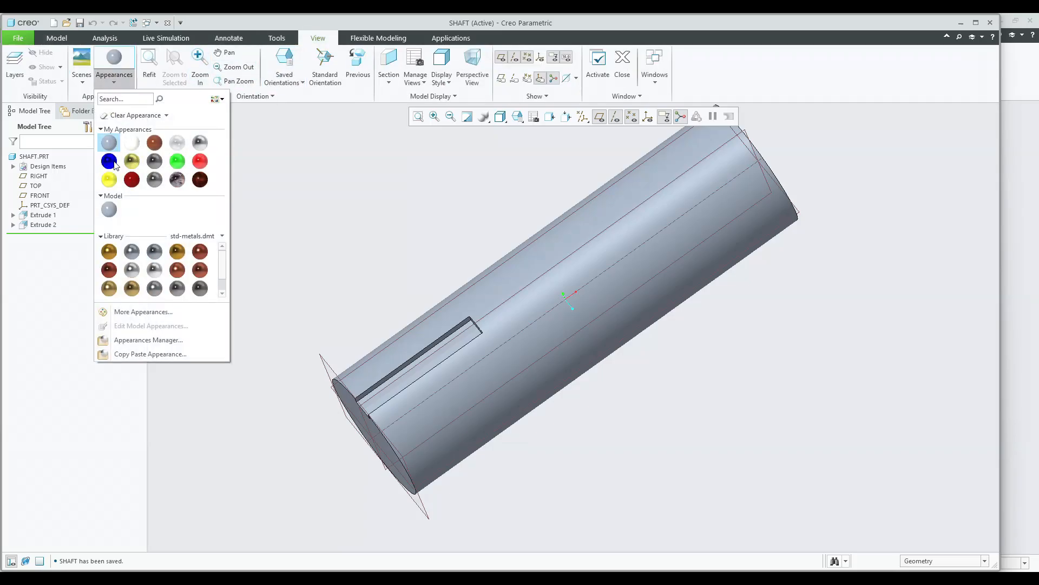
left_click(176, 249)
left_click(34, 156)
middle_click(265, 196)
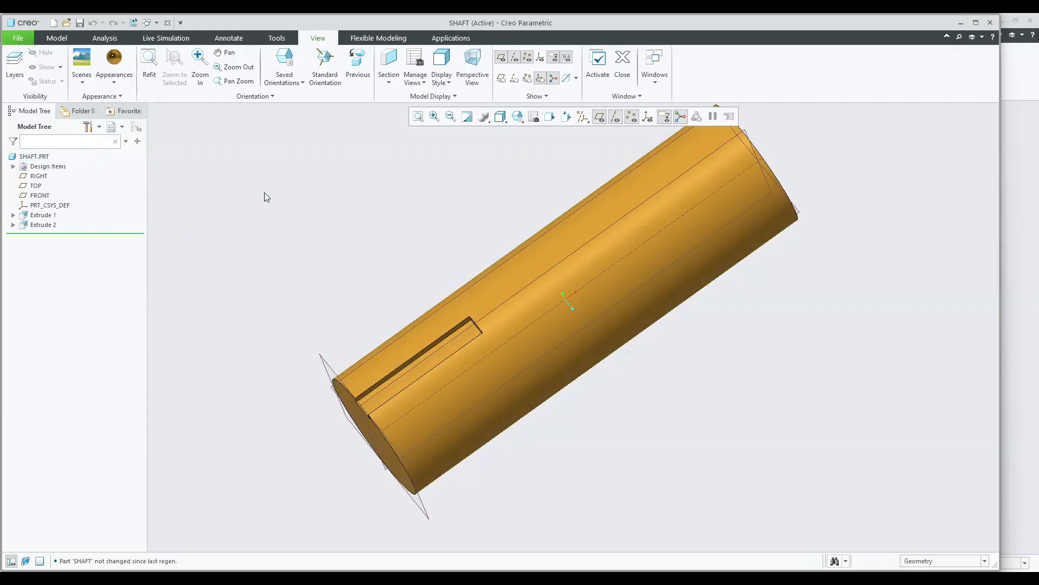
Apply the ptc-std-aluminum appearance to the shaft part.
middle_click_drag(264, 193, 340, 152)
left_click(114, 75)
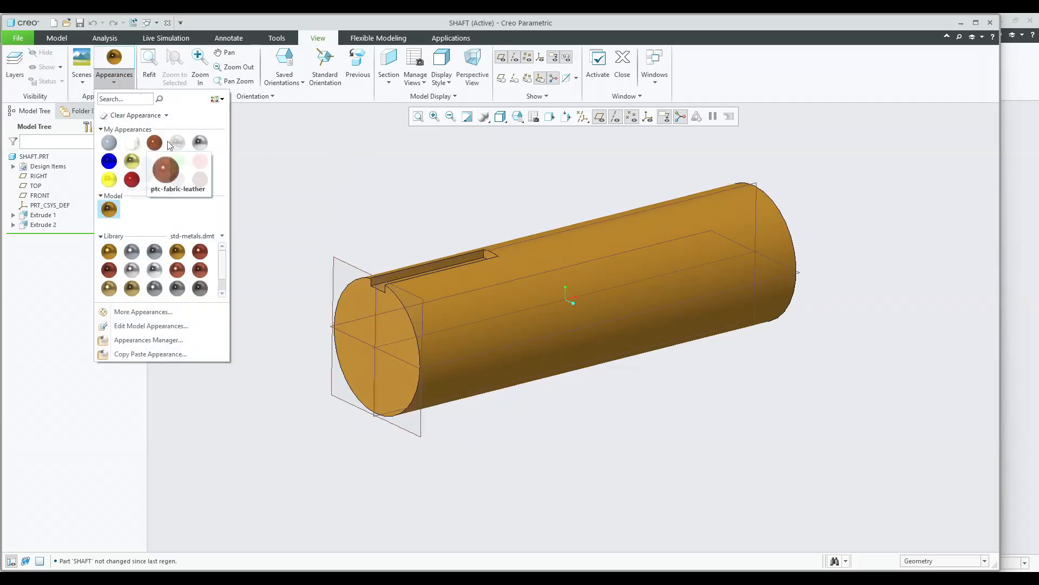
left_click(131, 251)
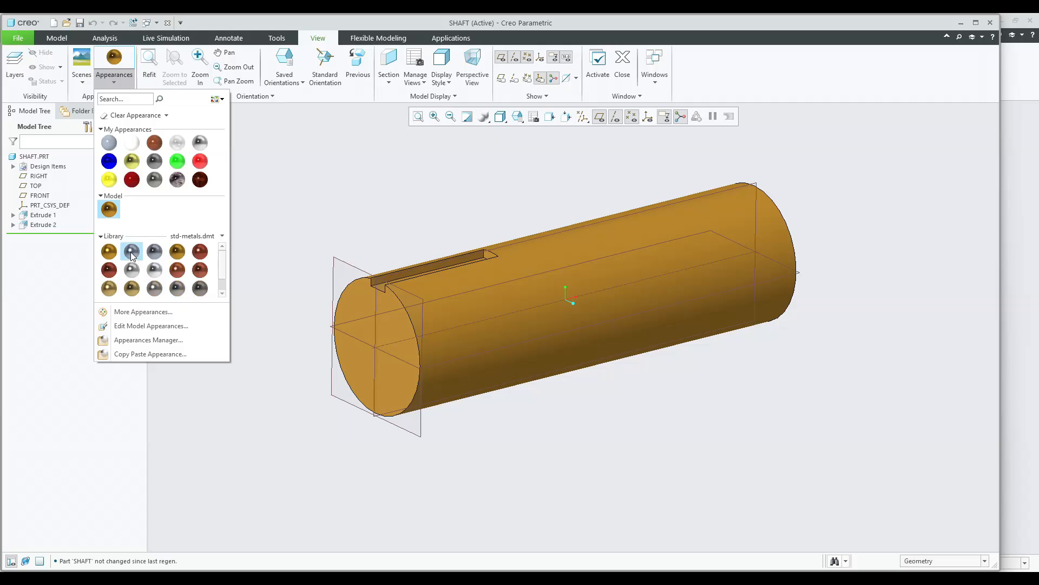
left_click(34, 158)
middle_click(219, 180)
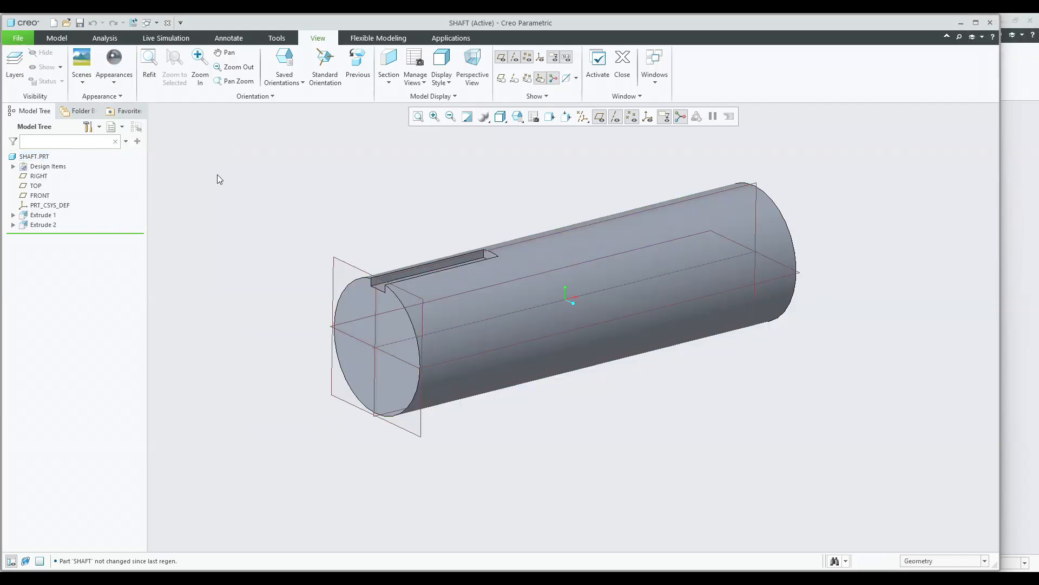
Create a new solid part named KEY.
left_click(155, 23)
left_click(155, 23)
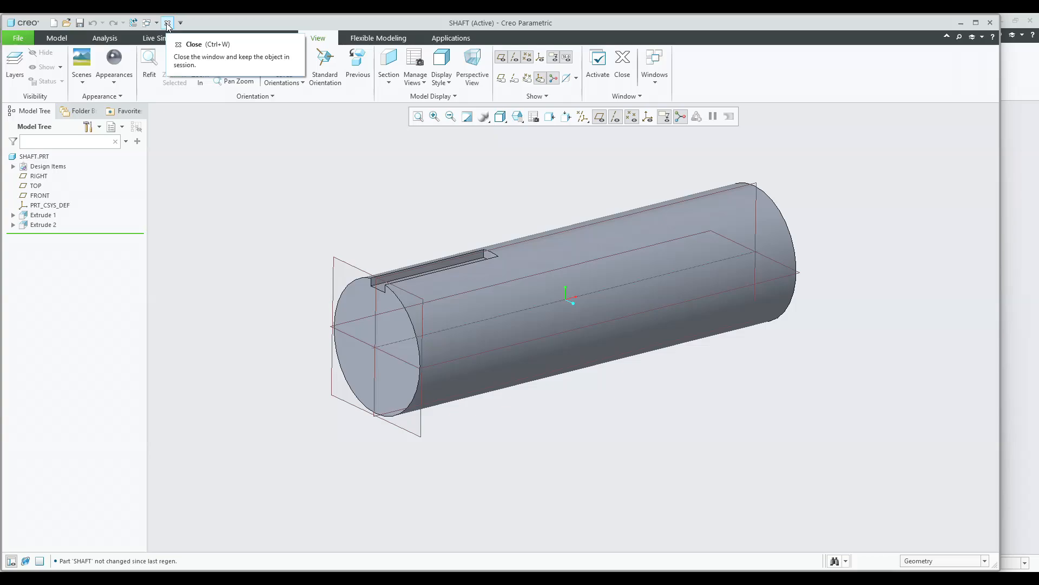
left_click(54, 23)
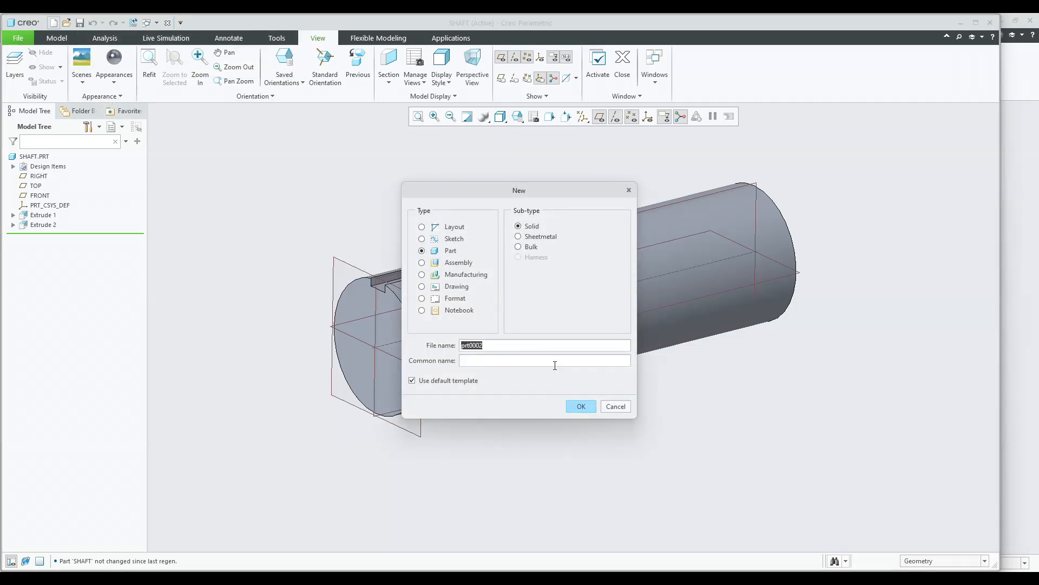
key("Return")
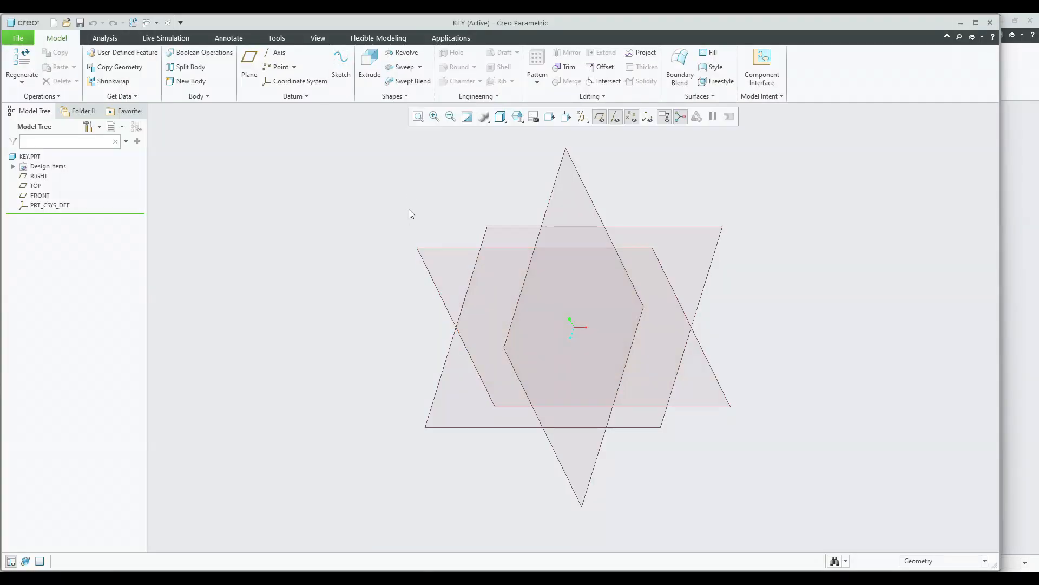
Start an extrusion sketched on the FRONT plane, oriented to the sketch view, and add centerlines through the origin.
left_click(370, 64)
left_click(443, 251)
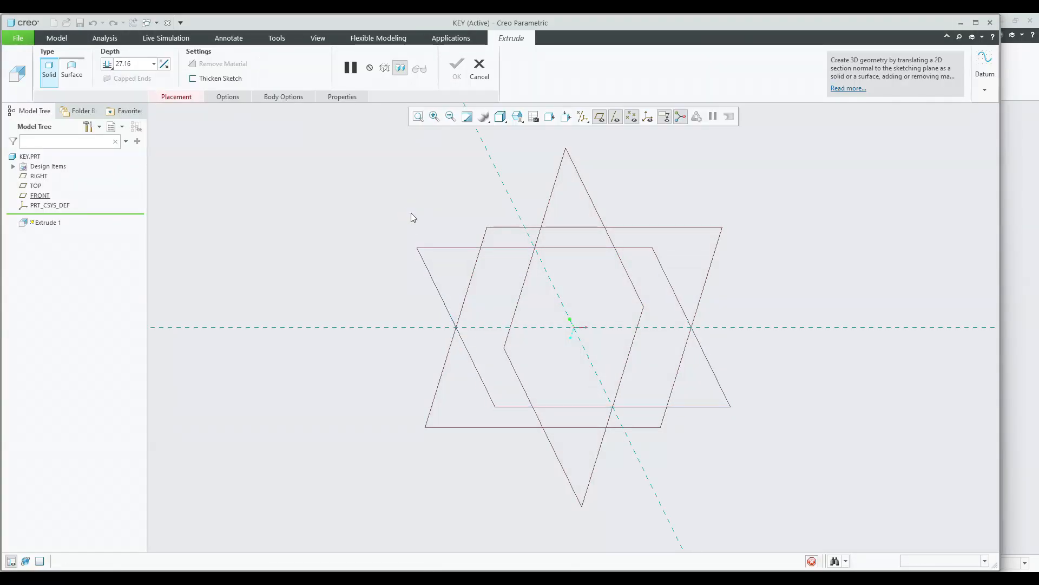
left_click(655, 117)
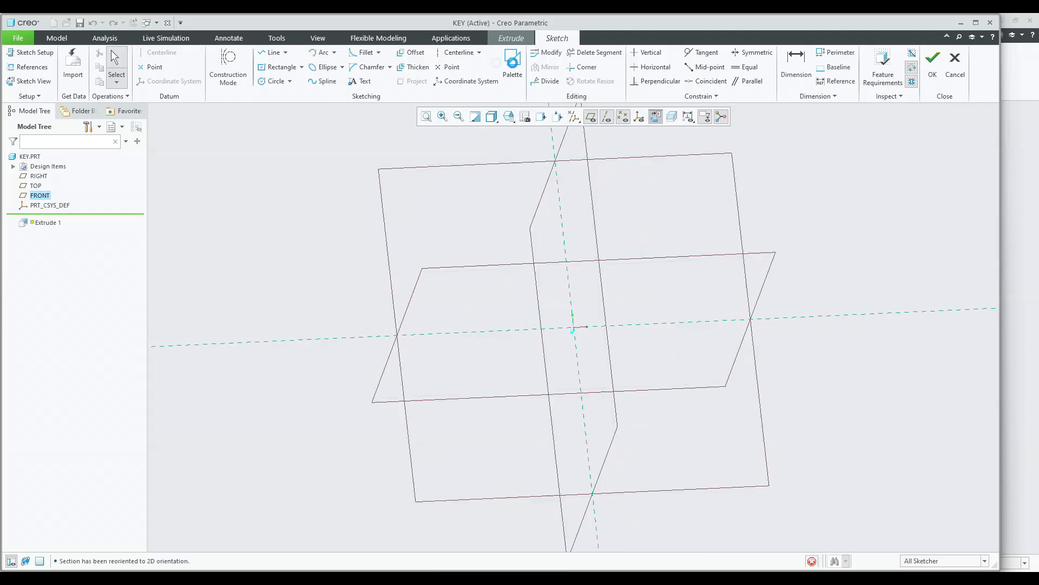
left_click(456, 52)
left_click(573, 172)
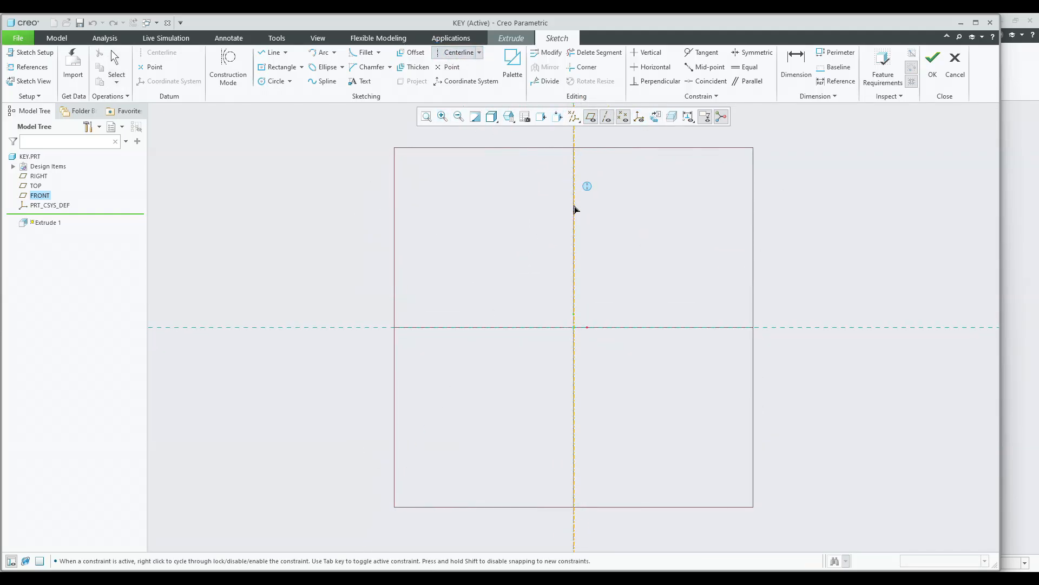
left_click(757, 328)
middle_click(643, 248)
left_click(642, 247)
Sketch a rectangle centred on the origin and set its width to 4 mm.
left_click(269, 68)
left_click(574, 327)
left_click(558, 305)
middle_click(528, 299)
left_click(528, 299)
scroll(594, 319, "down", 3)
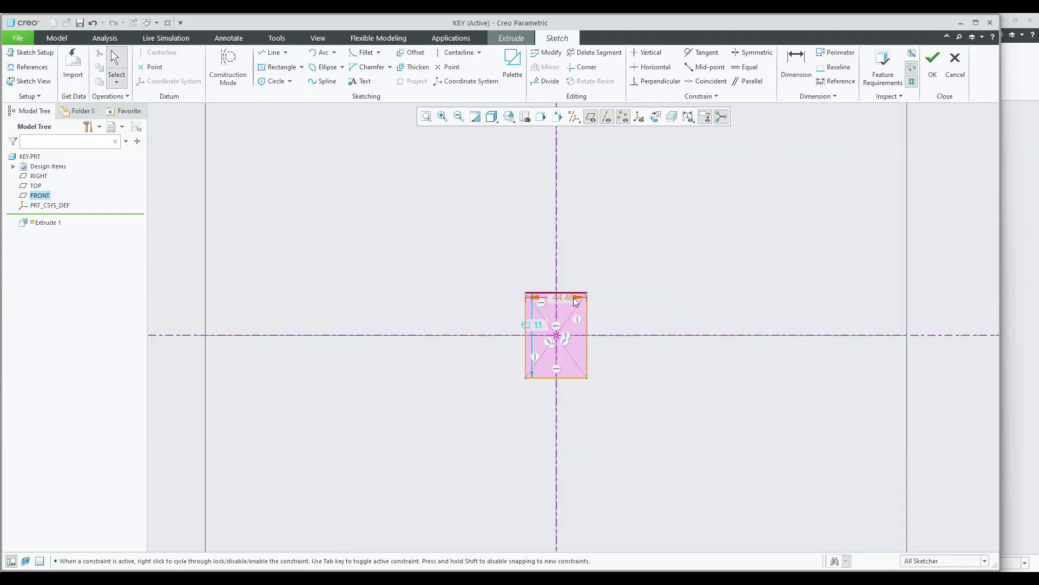
key("Return")
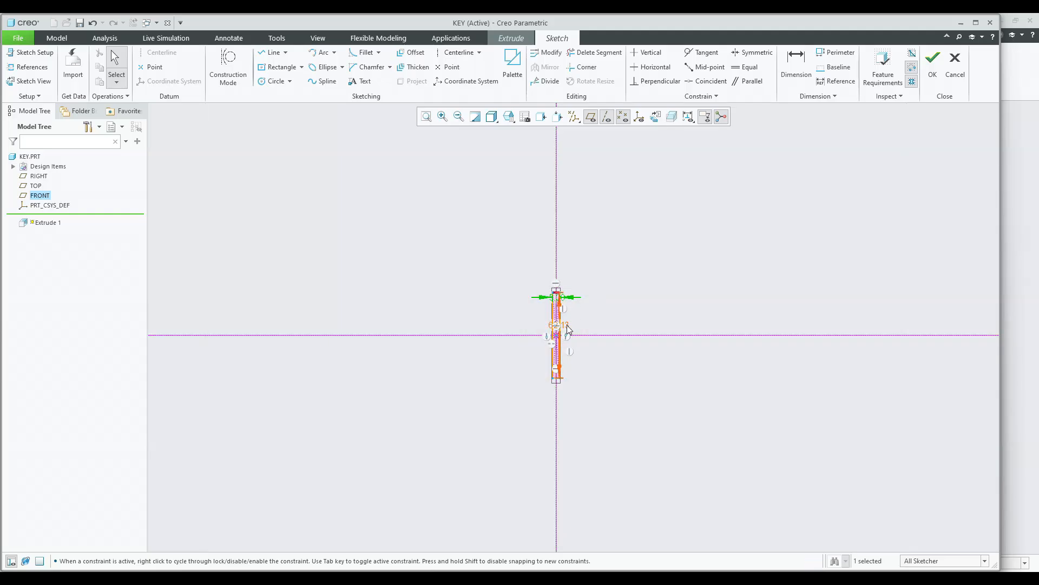
left_click(567, 324)
type("4")
key("Return")
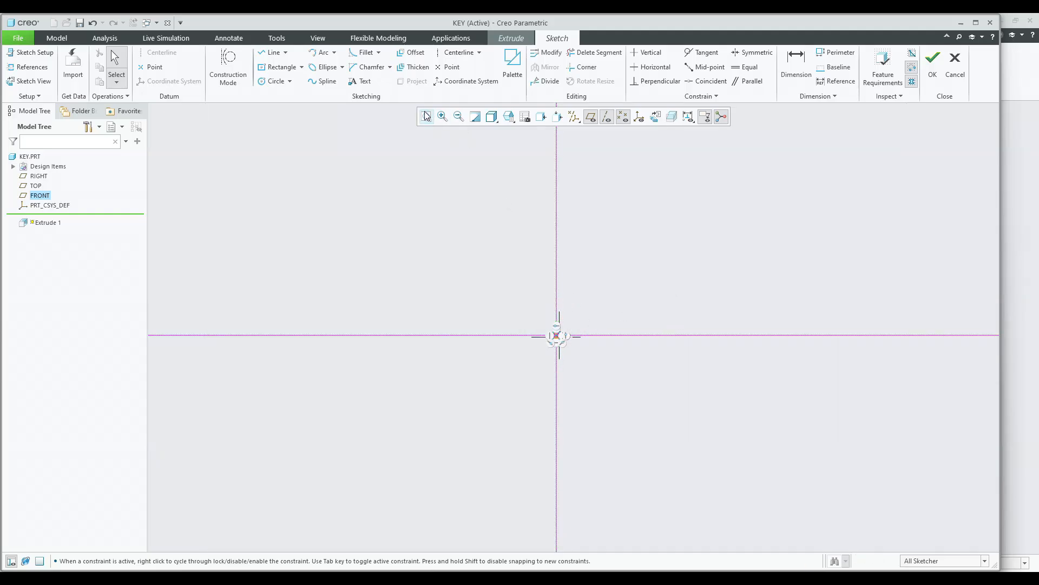
Finish the sketch and extrude the key section 40 mm deep.
left_click(427, 116)
left_click(933, 62)
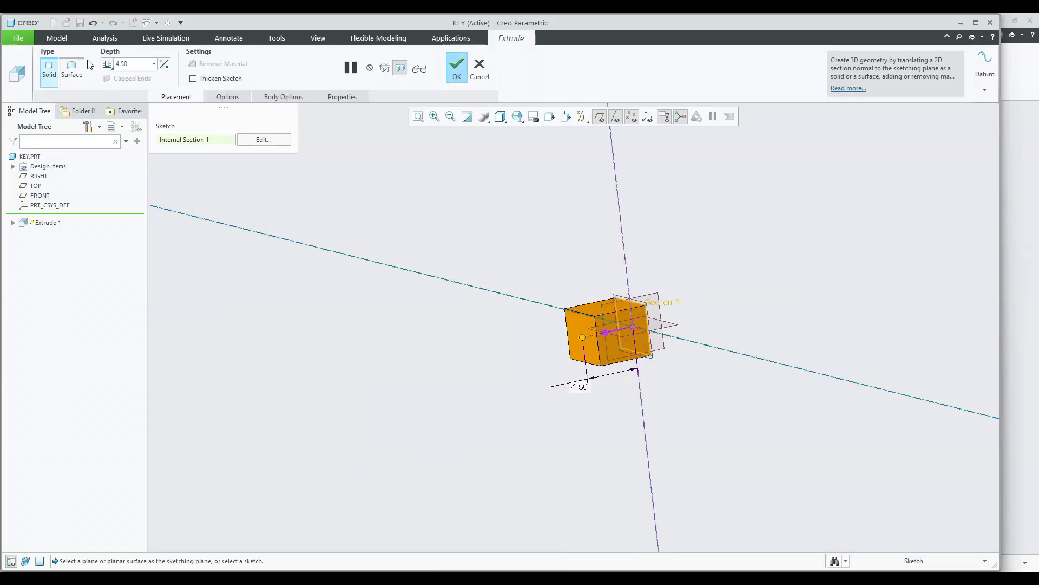
left_click(154, 64)
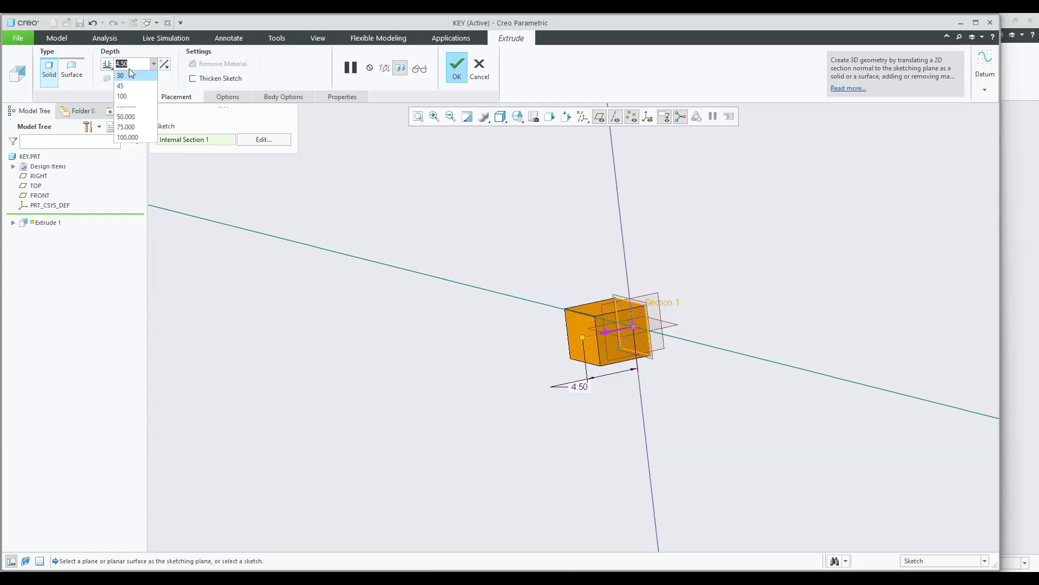
type("40")
key("Return")
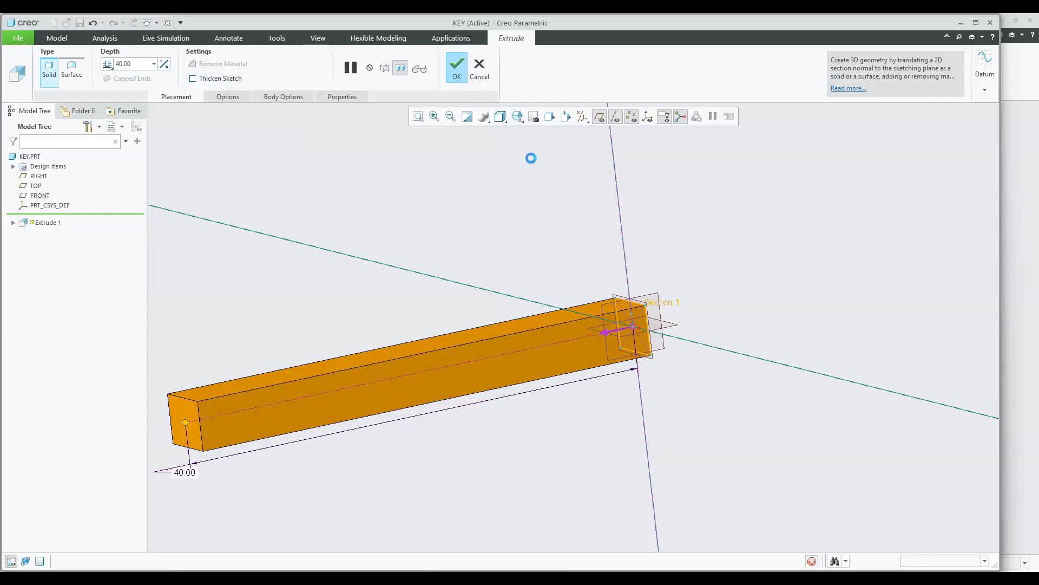
middle_click(531, 157)
left_click(552, 131)
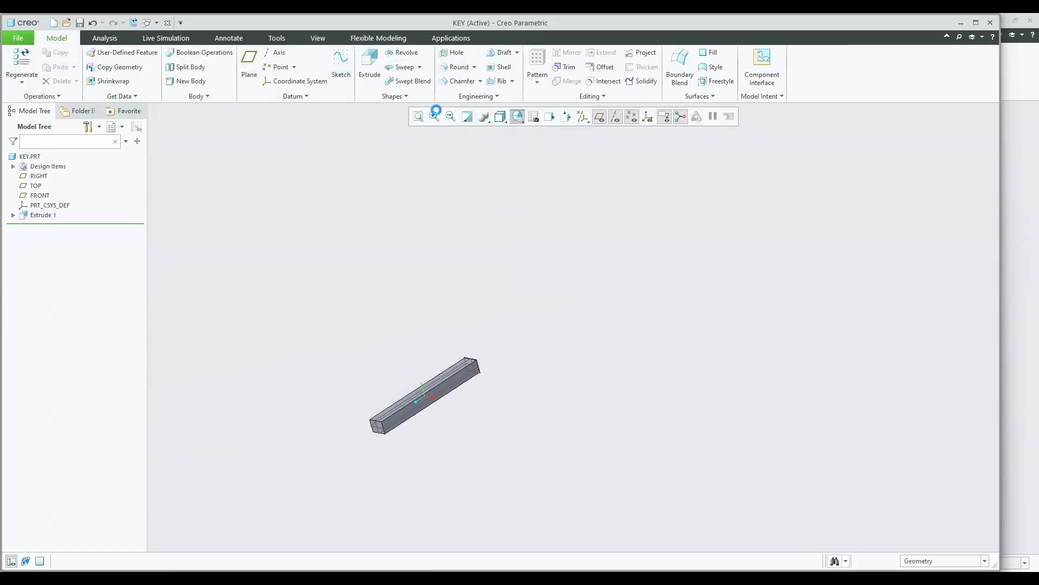
Apply an appearance from the palette to the key part.
left_click(318, 38)
left_click(115, 76)
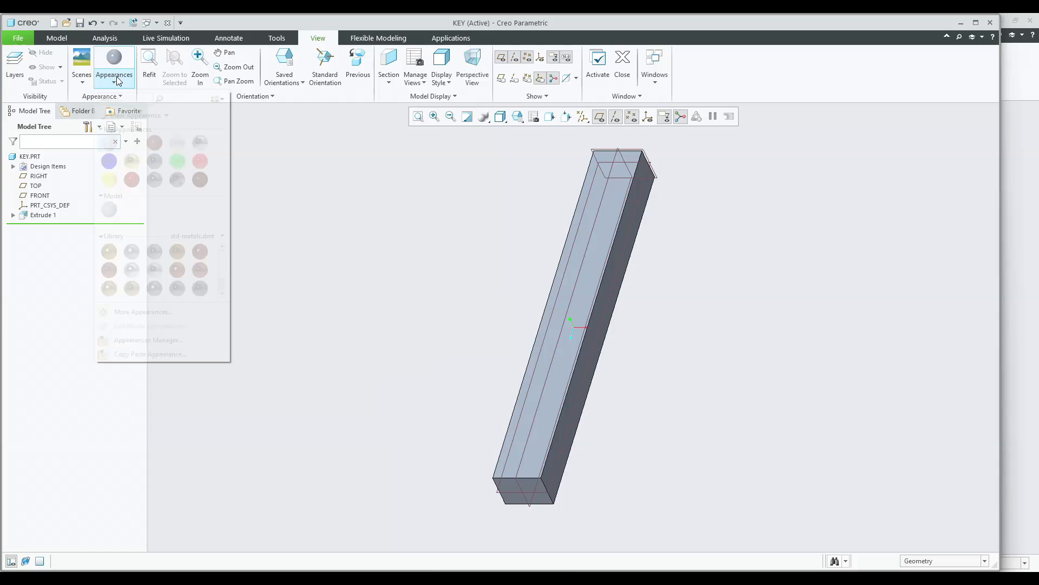
left_click(155, 142)
left_click(29, 156)
middle_click(252, 223)
Apply a brown library appearance to the key part and save it.
left_click(114, 69)
left_click(183, 265)
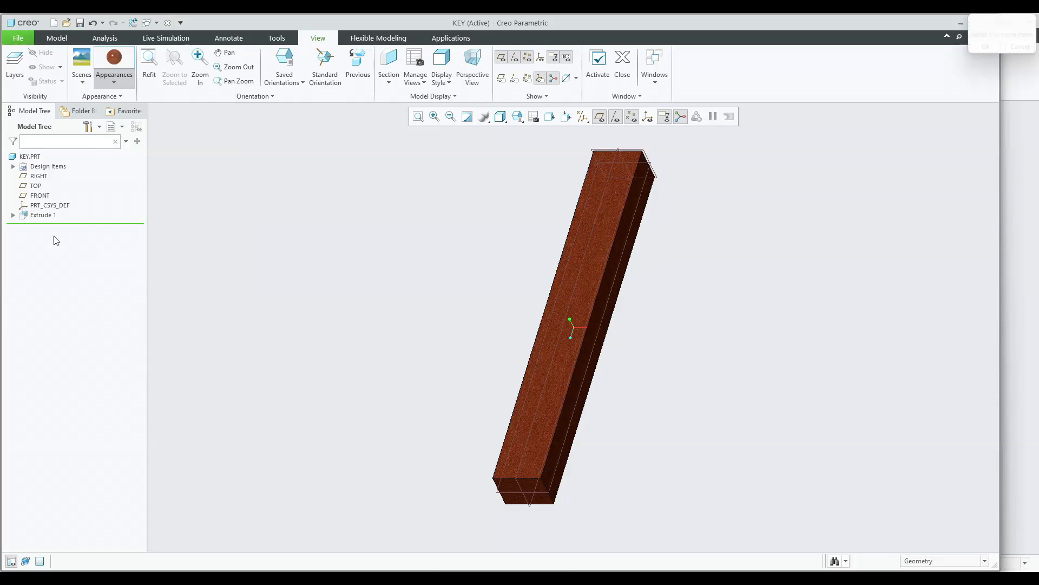
left_click(30, 157)
middle_click(238, 211)
key("ctrl+s")
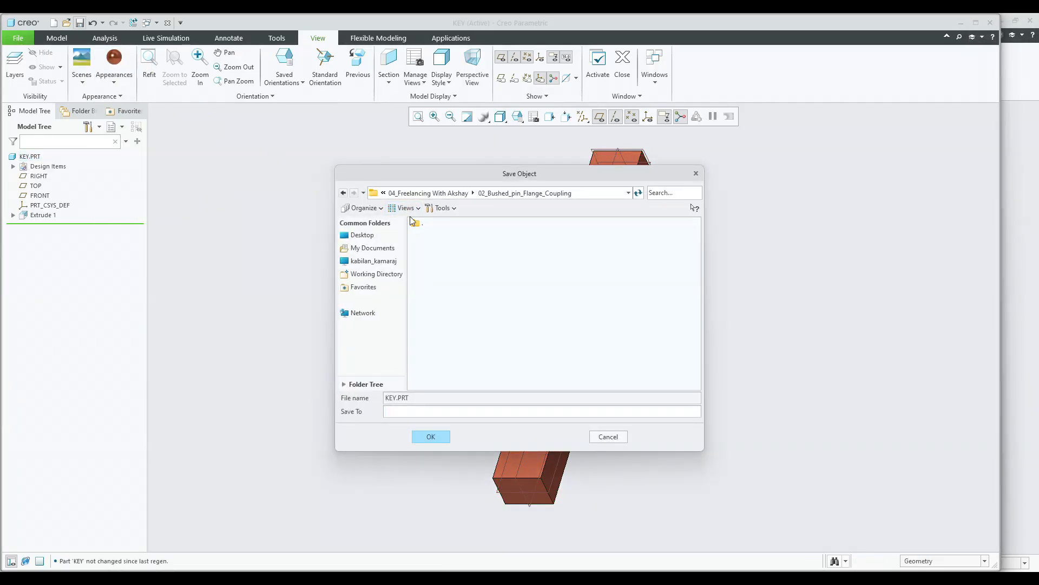
key("Return")
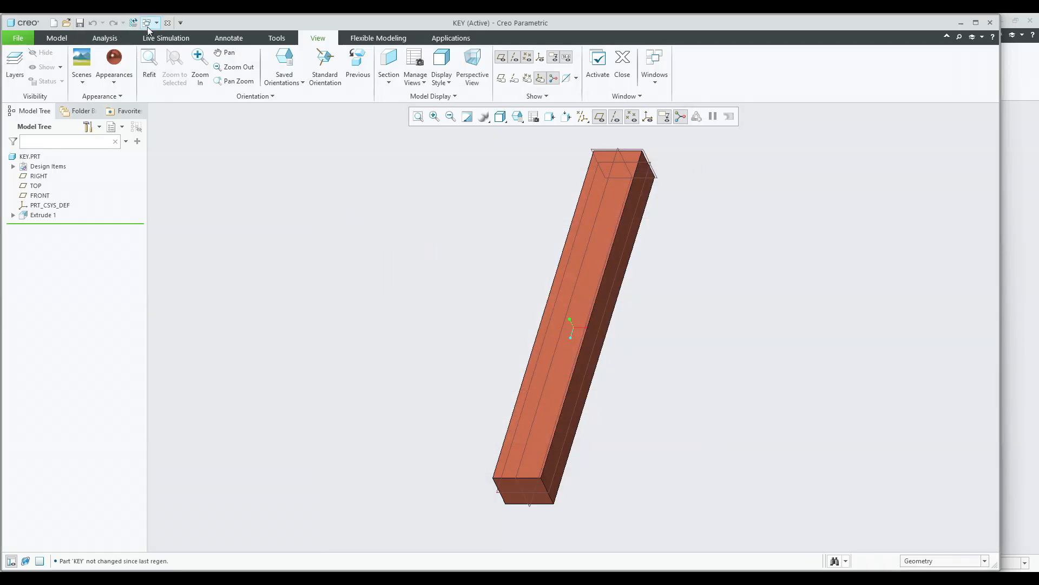
Switch to the FEMALE_FLANGE part and start an extrusion sketched on the hub's end face.
left_click(148, 27)
left_click(184, 47)
mouse_move(593, 269)
middle_mouse_down()
mouse_move(476, 267)
mouse_move(509, 263)
mouse_move(490, 263)
middle_mouse_up()
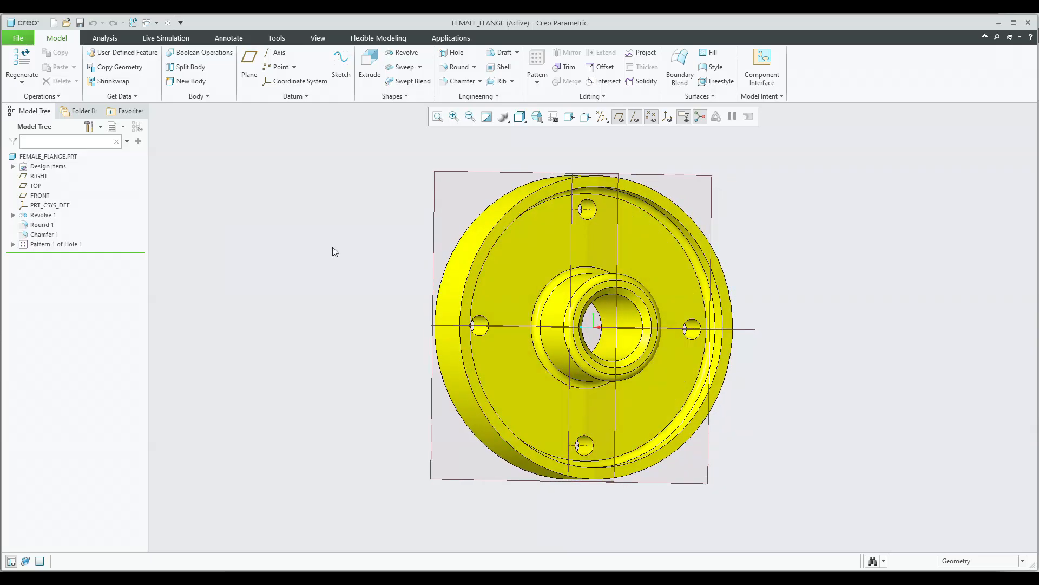
scroll(640, 290, "down", 5)
left_click(608, 293)
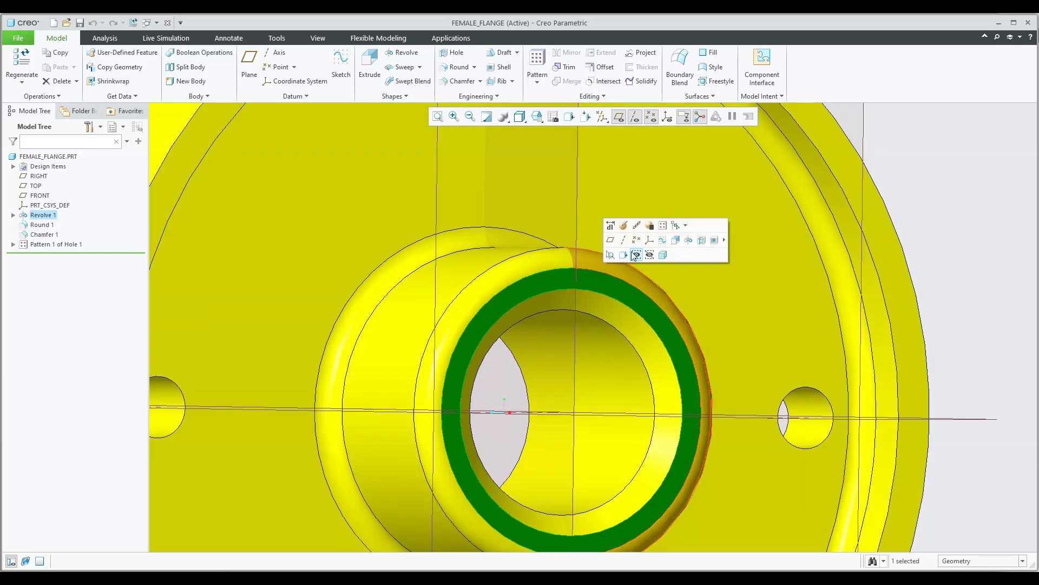
left_click(679, 245)
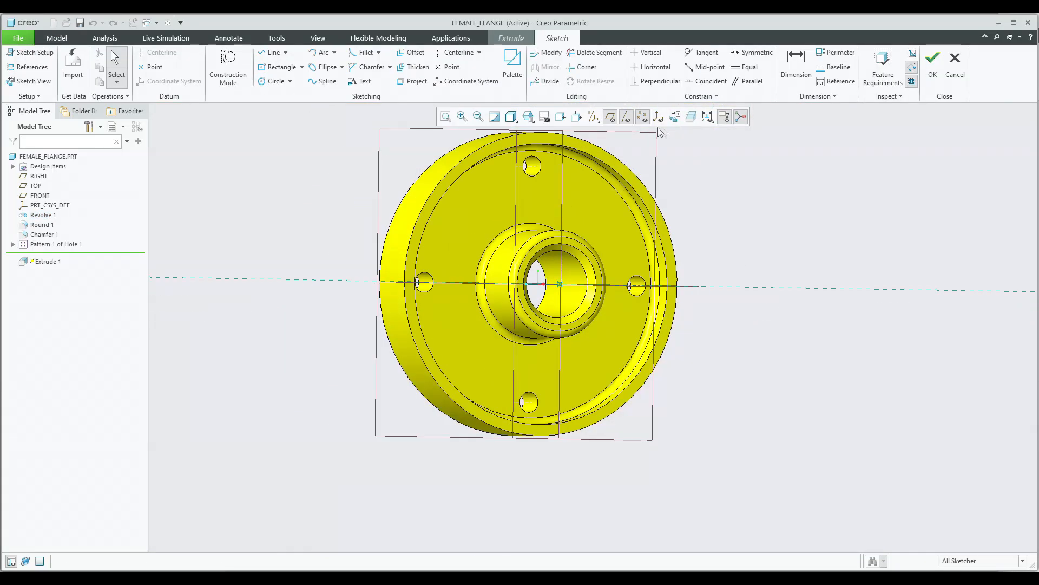
Sketch a rectangle at the top of the bore and set its width to 5 mm and height to 4 mm.
scroll(646, 314, "down", 3)
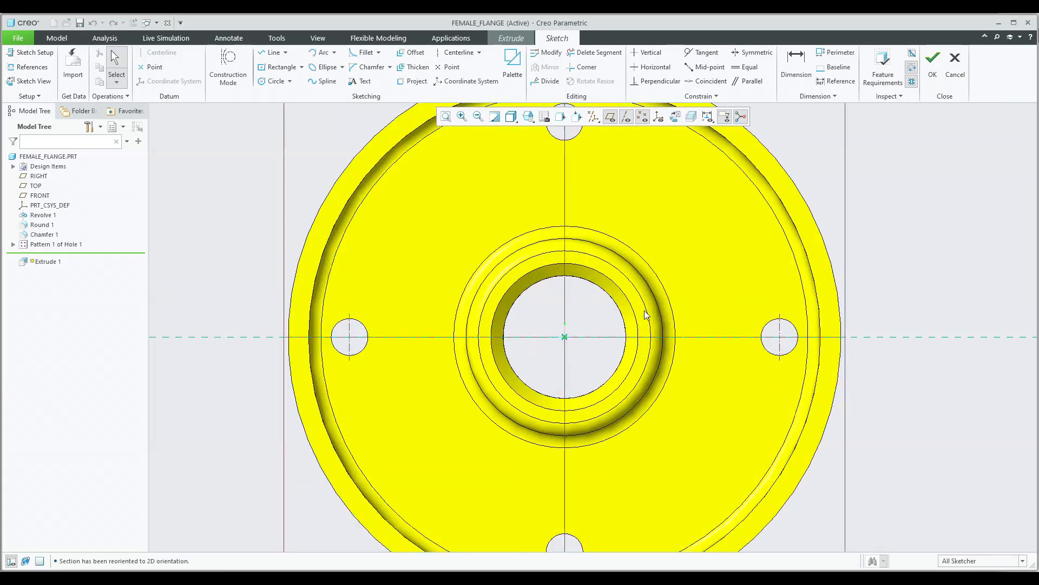
left_click(277, 68)
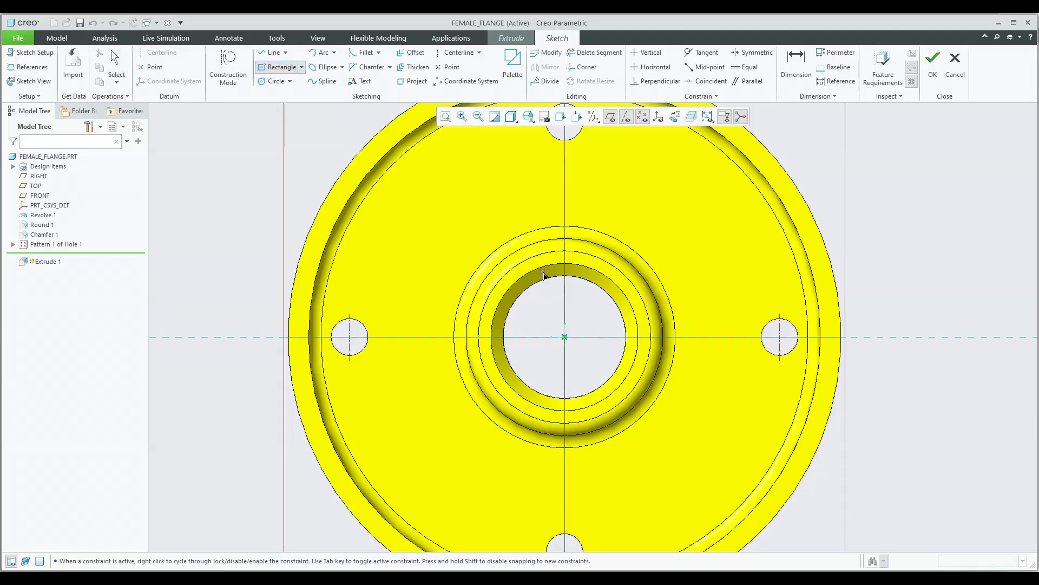
left_click(553, 259)
middle_click(578, 261)
scroll(577, 262, "down", 3)
double_click(553, 264)
type("5")
key("Return")
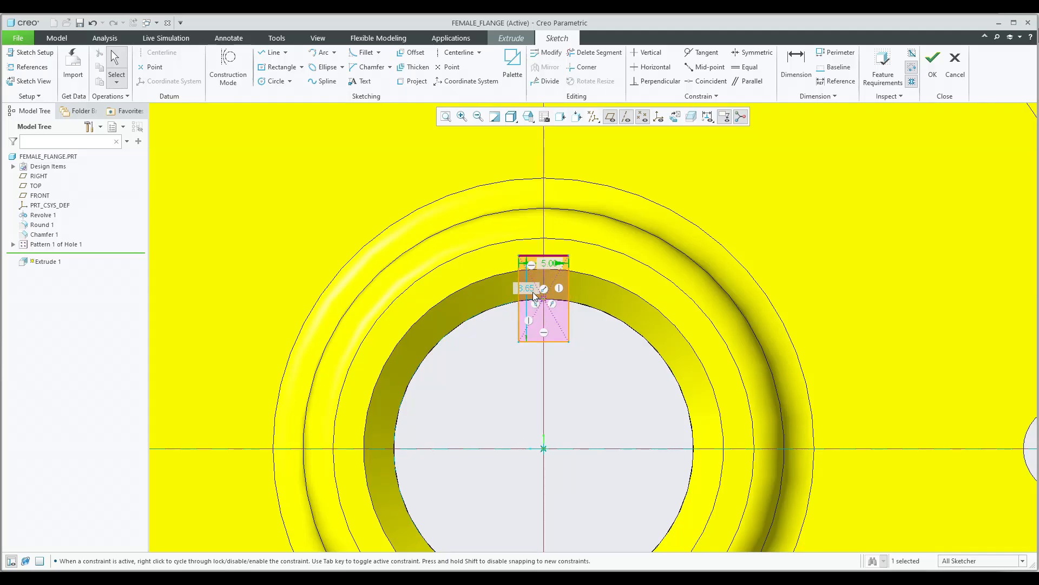
type("4")
key("Return")
scroll(566, 279, "down", 3)
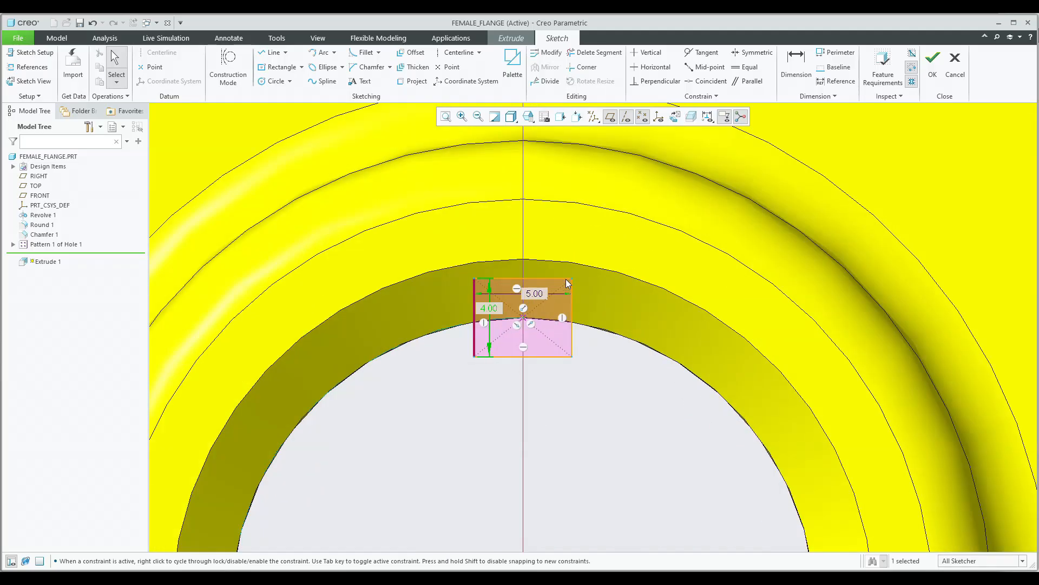
scroll(546, 278, "up", 4)
middle_click_drag(496, 279, 539, 297)
key("ctrl+d")
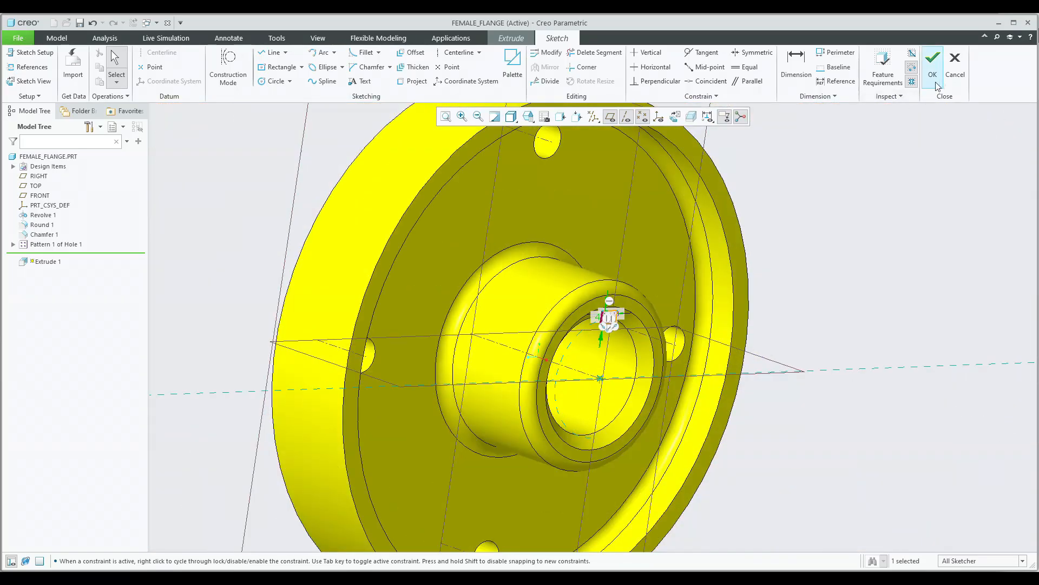
Finish the sketch and cut the keyway into the hub with Remove Material, dragging its depth.
left_click(955, 65)
left_click(591, 319)
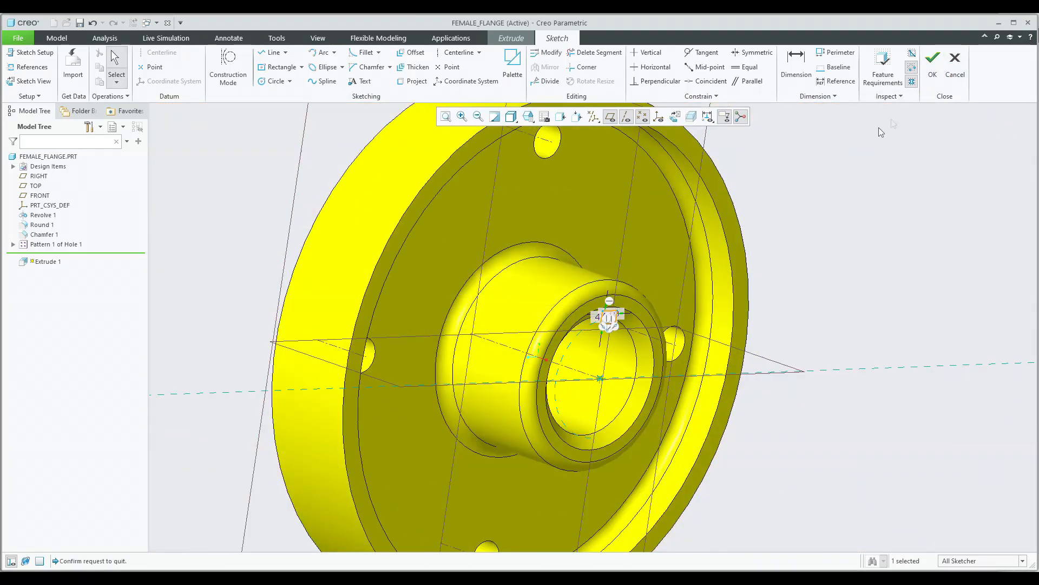
left_click(939, 81)
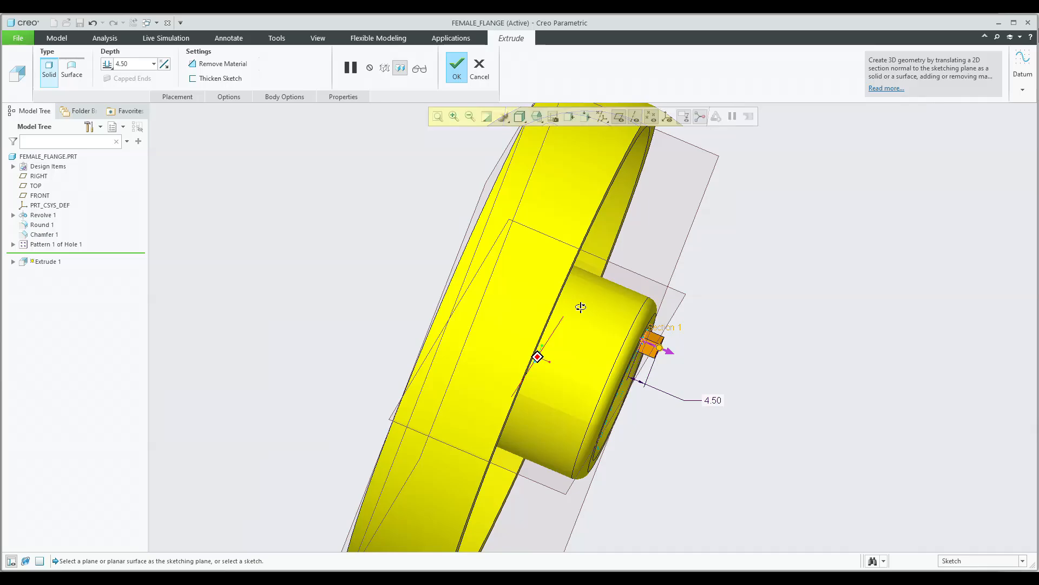
left_click(164, 64)
left_click(219, 63)
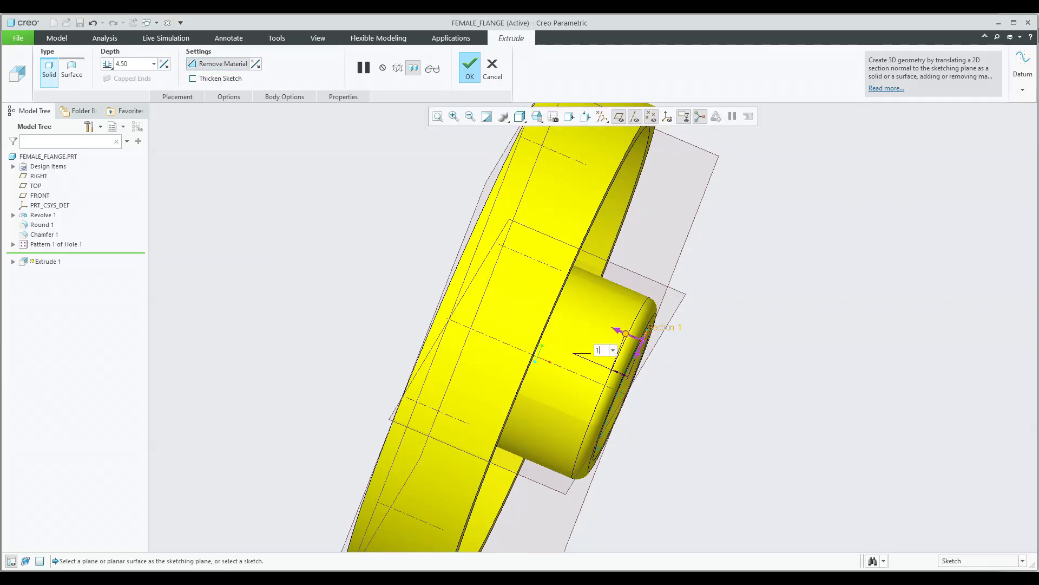
middle_click_drag(739, 319, 517, 255)
scroll(585, 303, "down", 4)
scroll(509, 256, "down", 3)
left_click(527, 258)
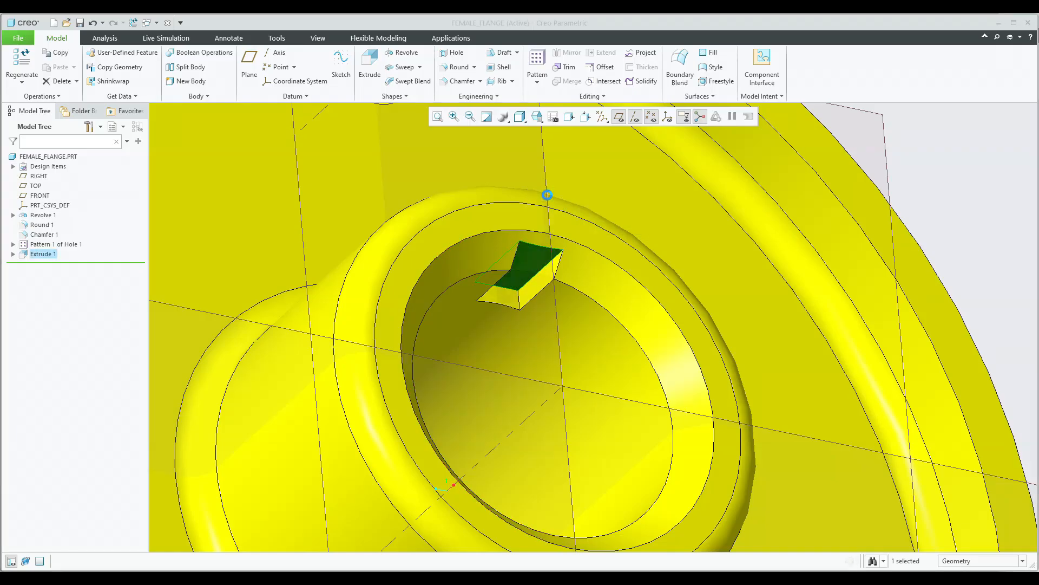
Redefine the keyway cut depth to 12.50 mm.
left_click(539, 194)
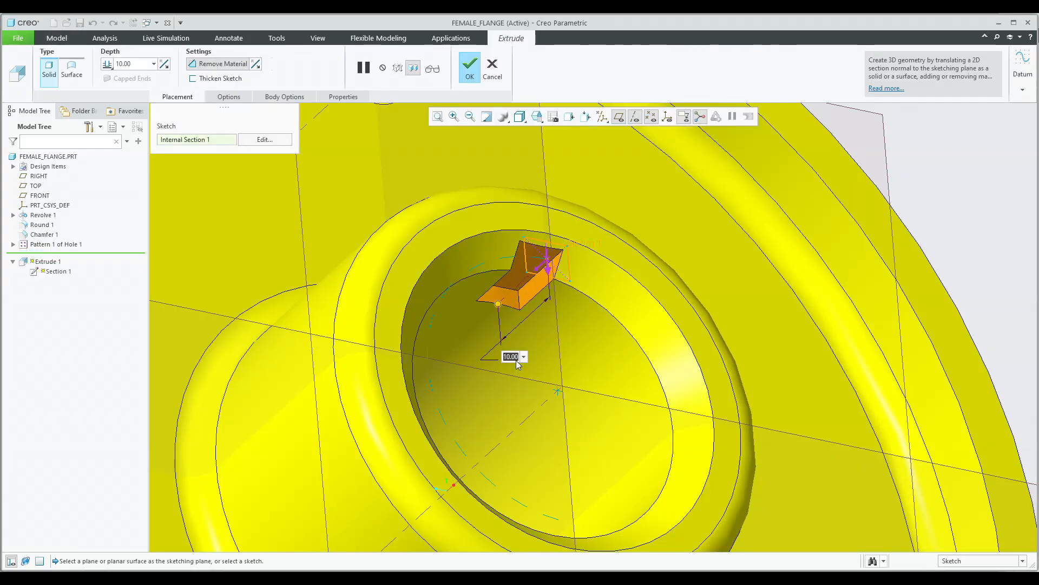
key("Return")
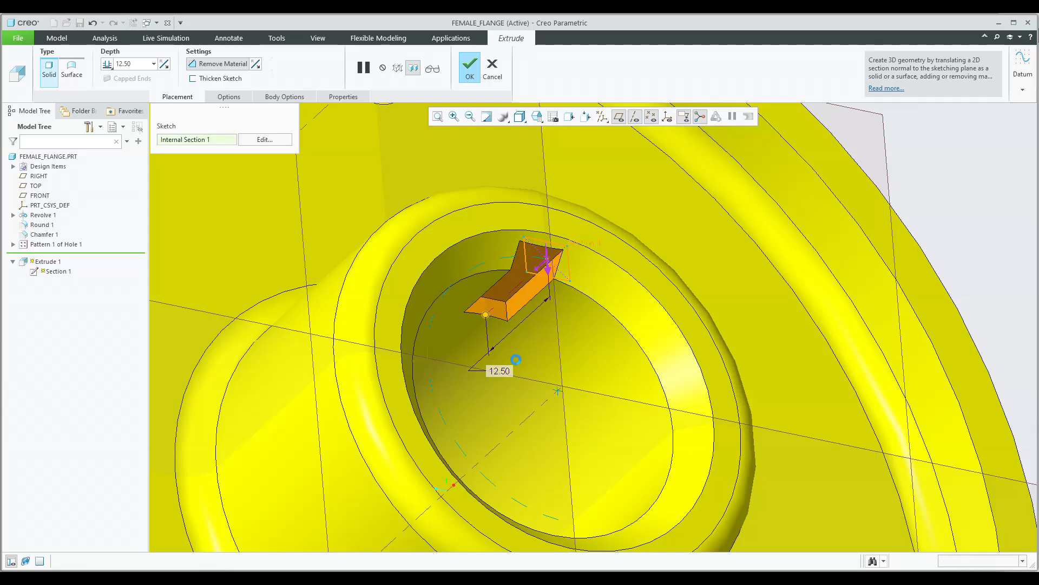
middle_click(516, 360)
scroll(519, 356, "down", 5)
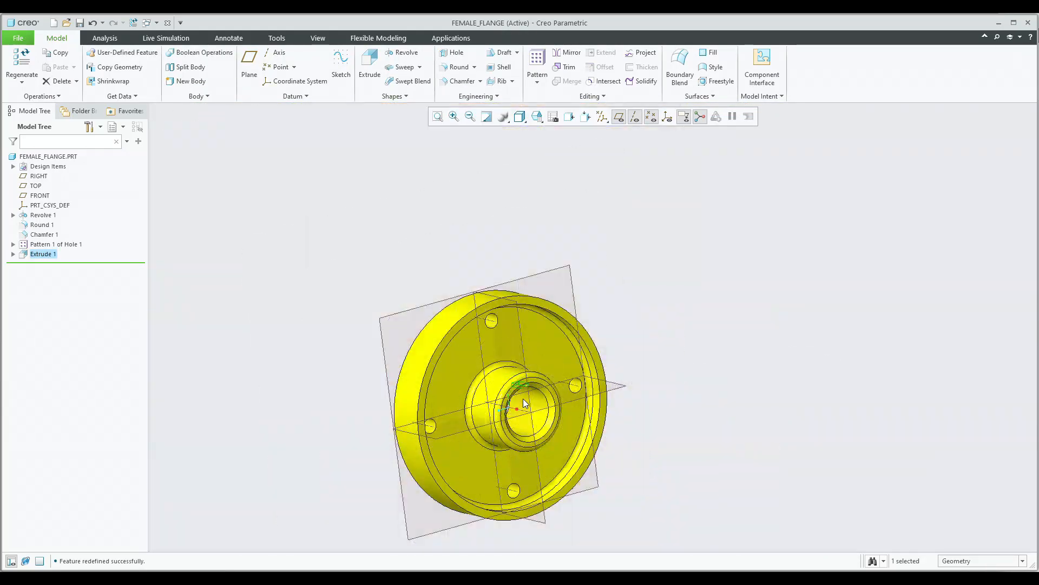
scroll(524, 404, "down", 2)
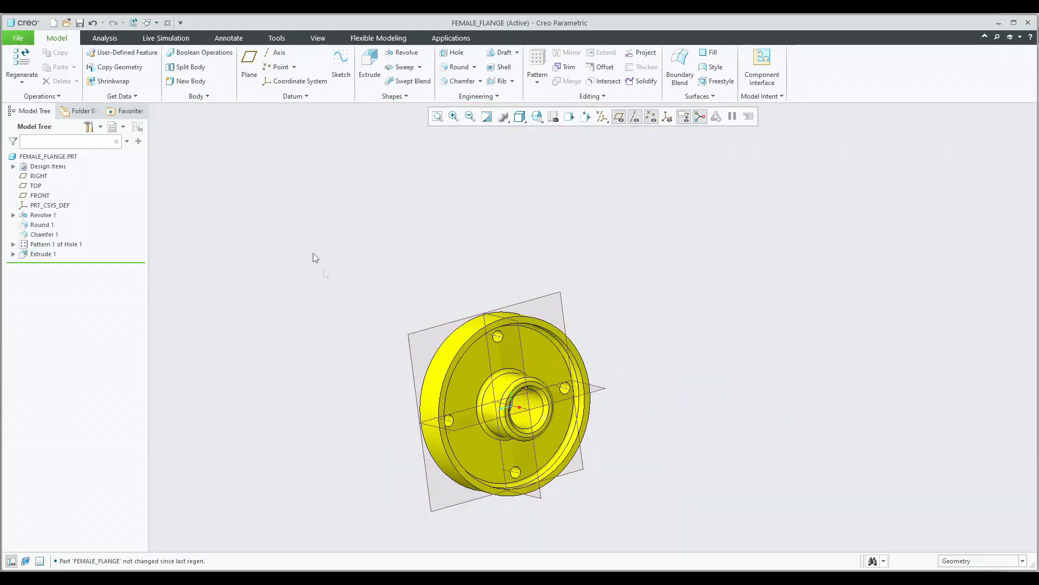
Switch to the MALE_FLANGE part and start an extrusion sketched on the hub's end face.
left_click(148, 23)
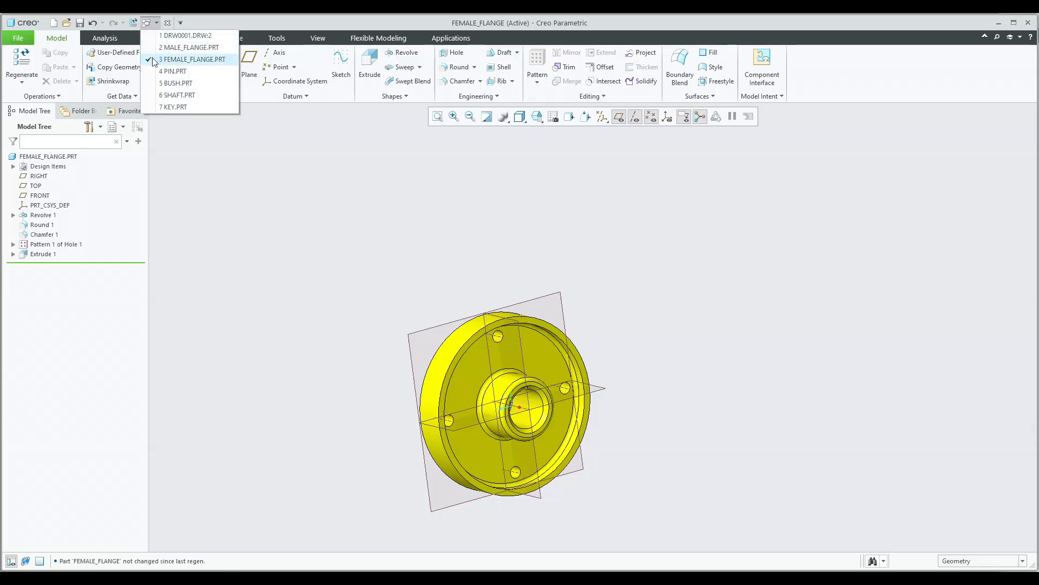
left_click(190, 48)
middle_click_drag(448, 227, 606, 274)
left_click(373, 66)
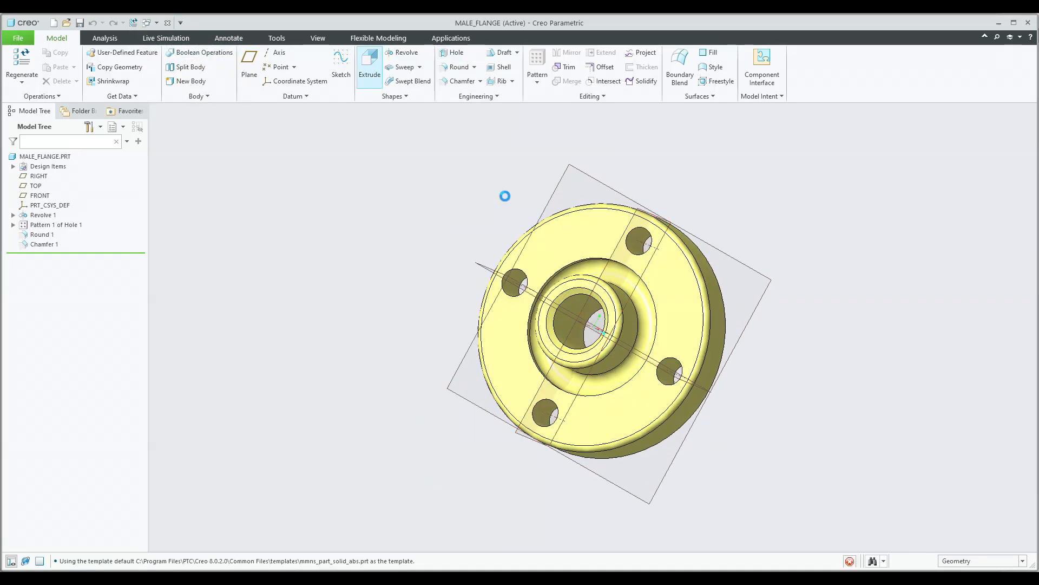
scroll(608, 278, "up", 5)
left_click(553, 309)
left_click(675, 117)
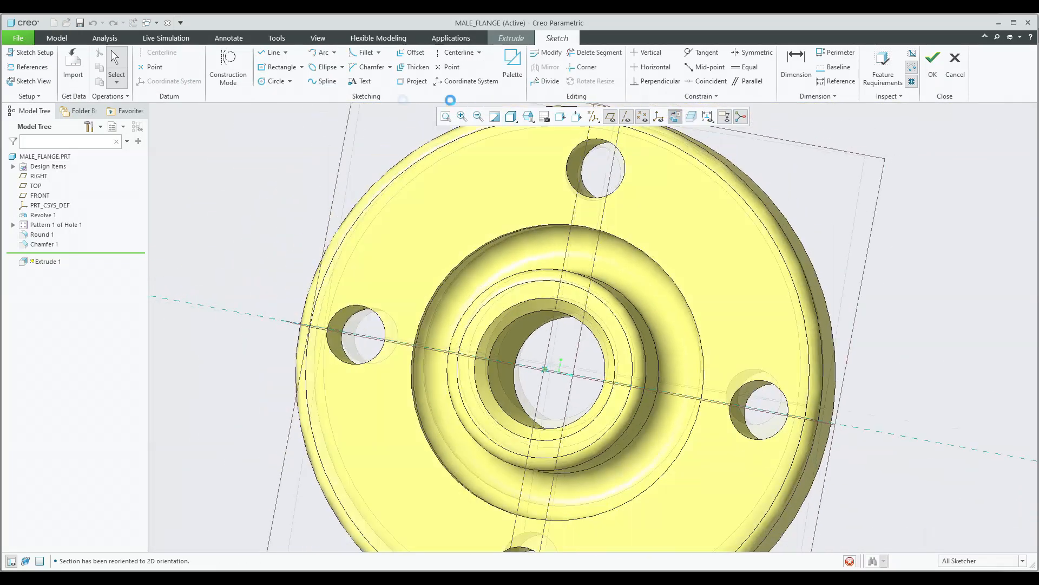
Sketch a rectangle at the top of the bore and set its width to 5 mm and height to 4 mm.
left_click(279, 67)
scroll(615, 267, "up", 5)
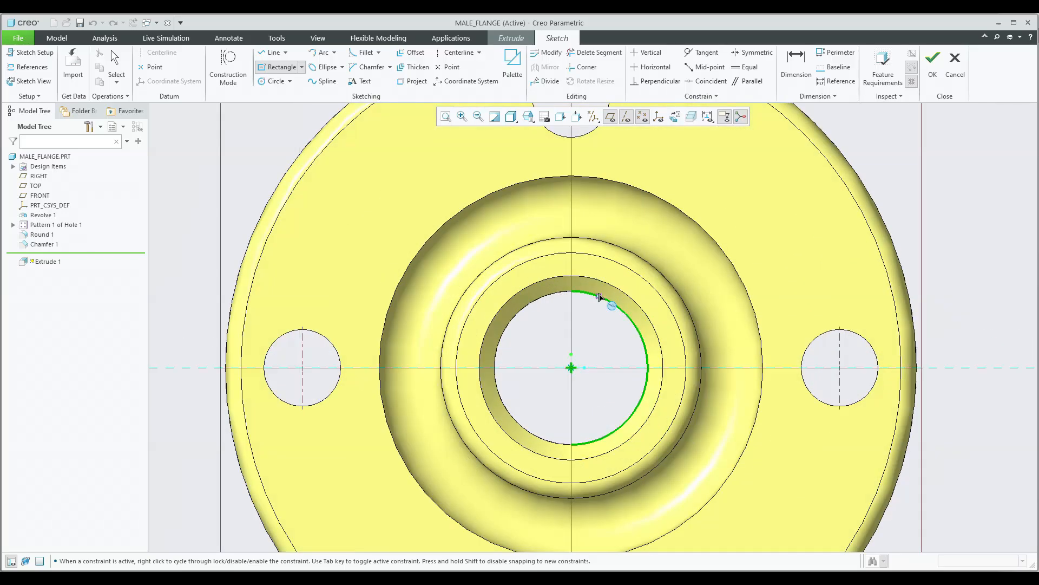
left_click(511, 253)
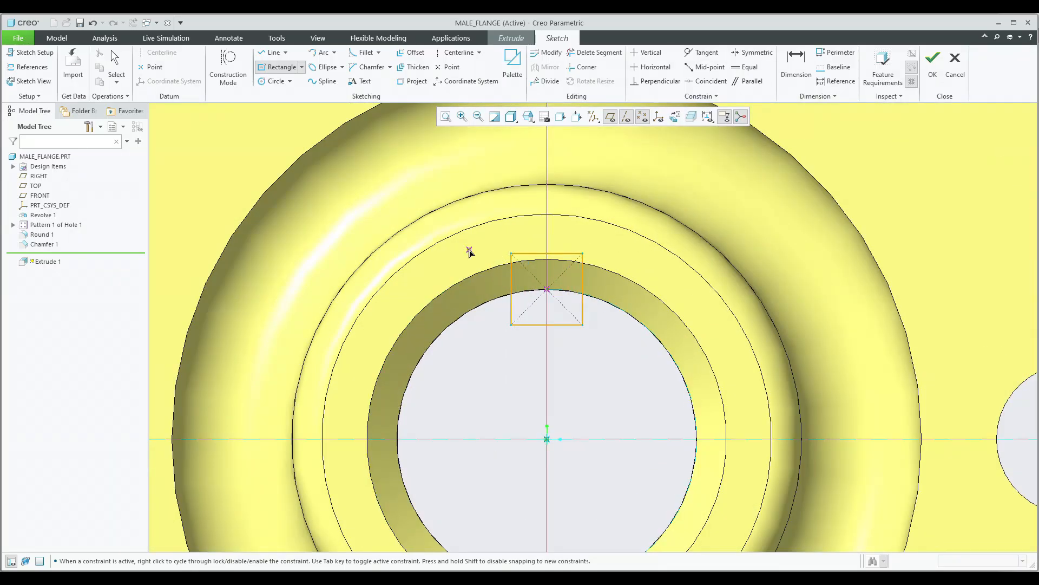
middle_click(467, 247)
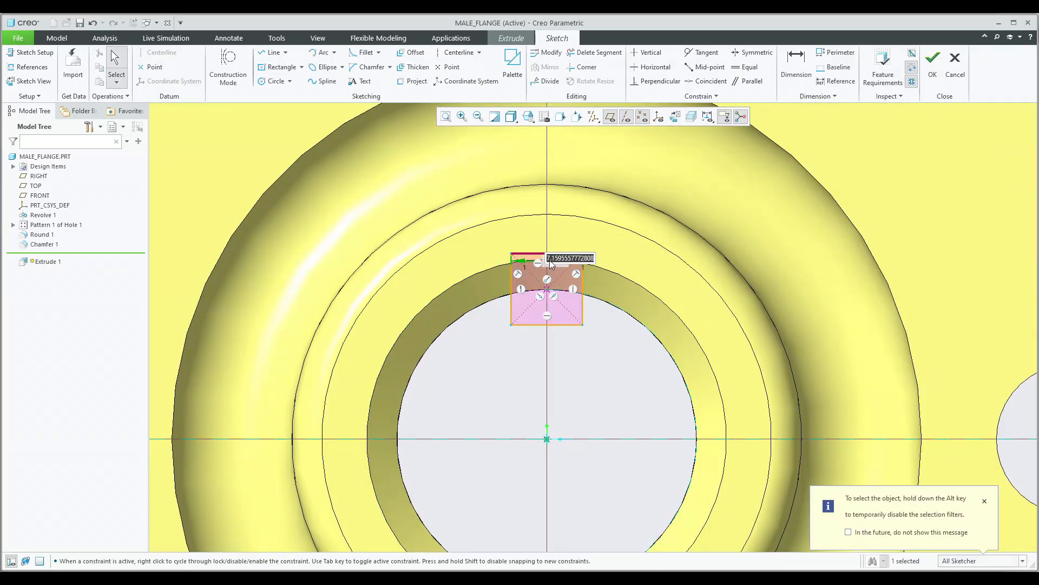
type("5")
key("Return")
scroll(567, 292, "up", 3)
left_click(521, 310)
key("Delete")
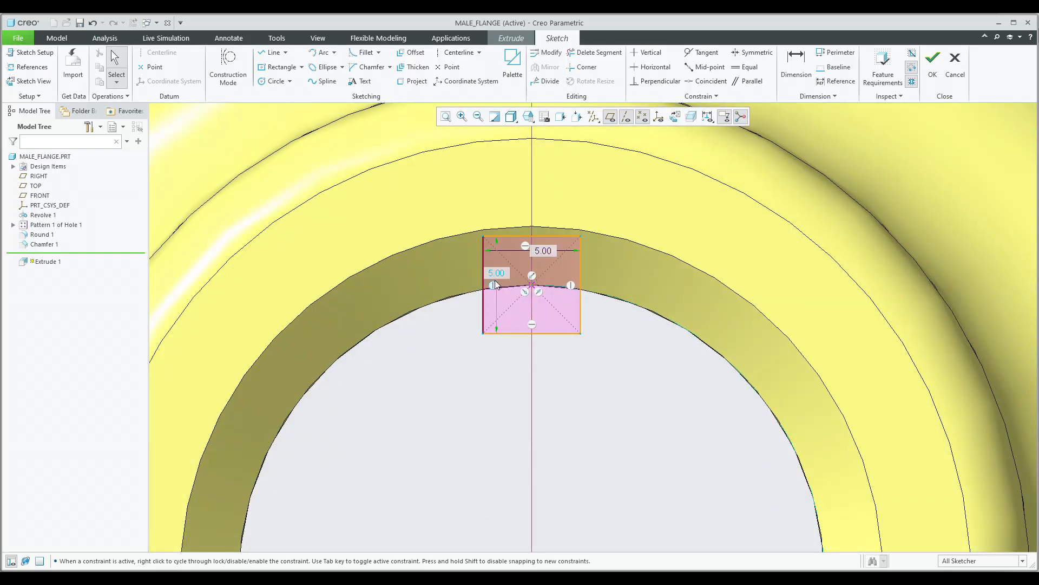
key("Return")
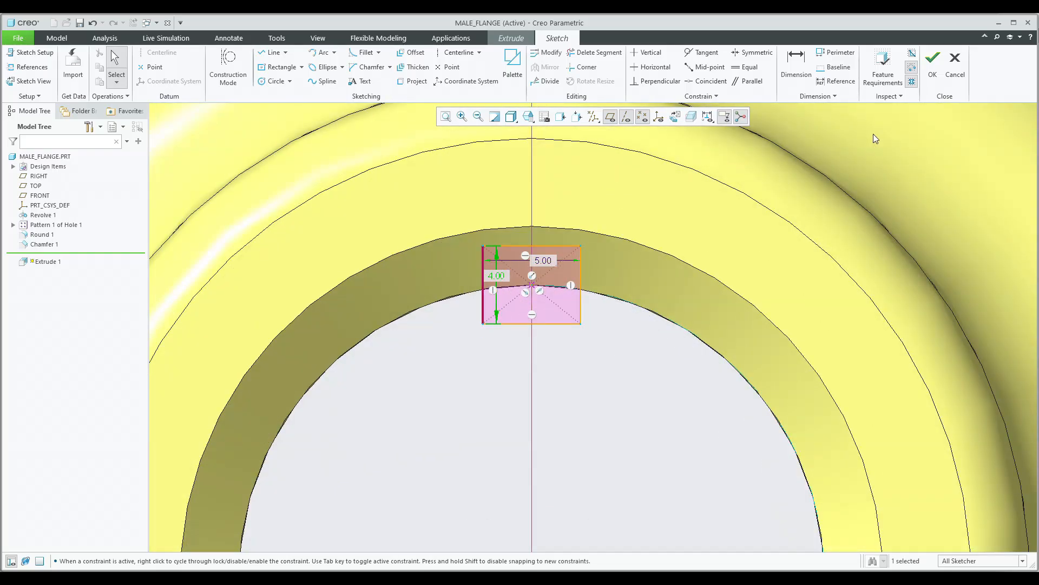
Finish the sketch and cut the keyway 12.50 mm deep into the hub with Remove Material.
left_click(932, 61)
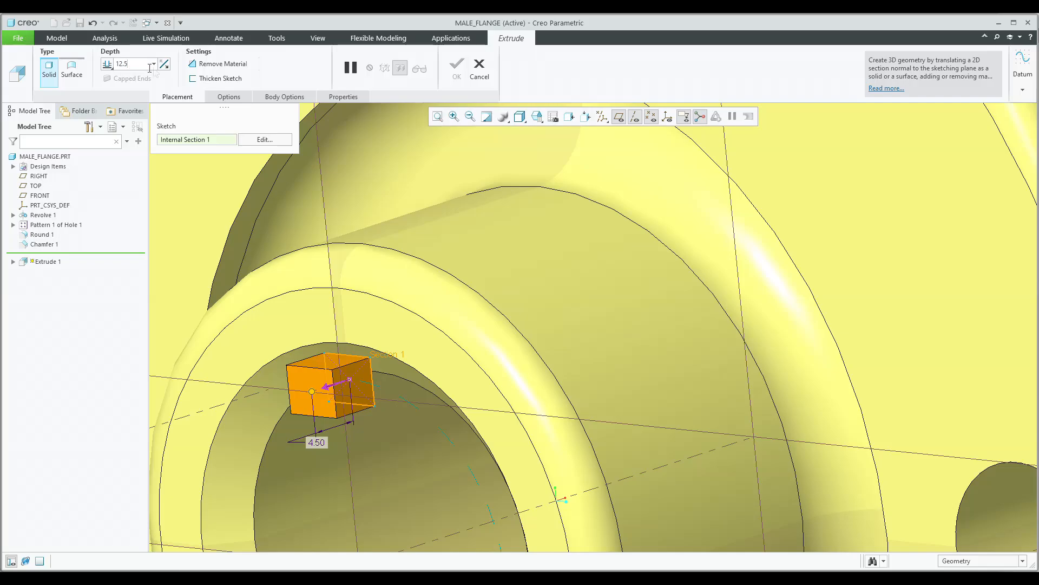
left_click(189, 65)
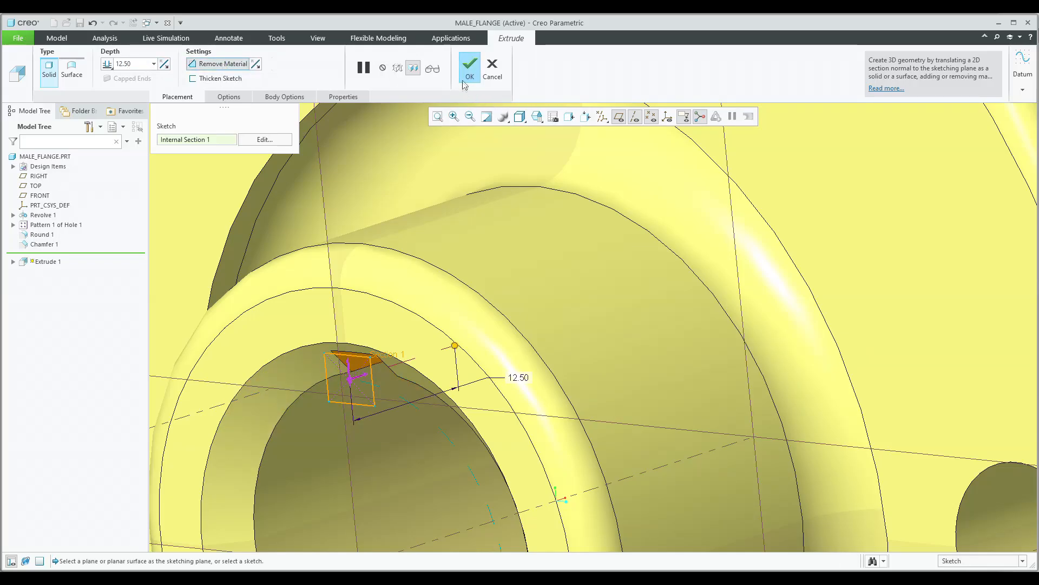
left_click(464, 81)
scroll(415, 223, "up", 4)
middle_click_drag(416, 222, 415, 247)
scroll(415, 247, "up", 4)
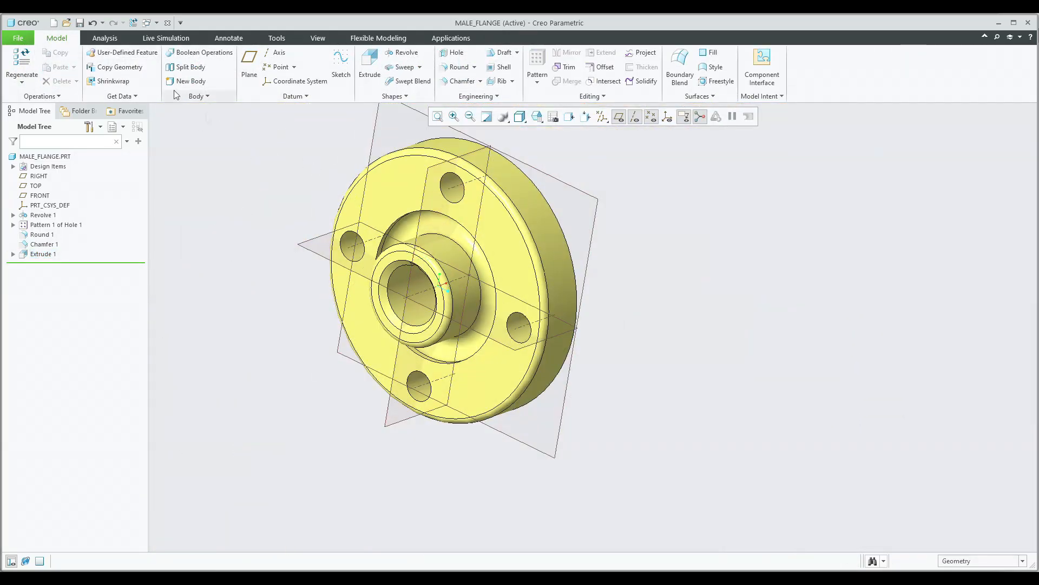
Hide the datum planes and review the male and female flanges in their default orientation.
left_click(146, 22)
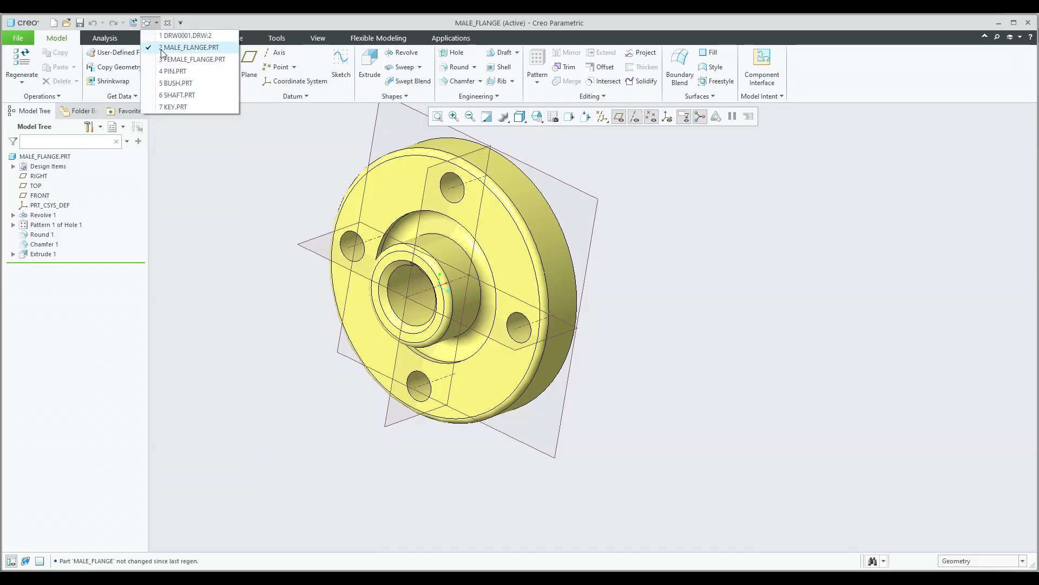
left_click(603, 118)
left_click(603, 120)
left_click(639, 179)
left_click(537, 118)
left_click(538, 138)
middle_click_drag(680, 399, 422, 274)
left_click(156, 22)
left_click(173, 54)
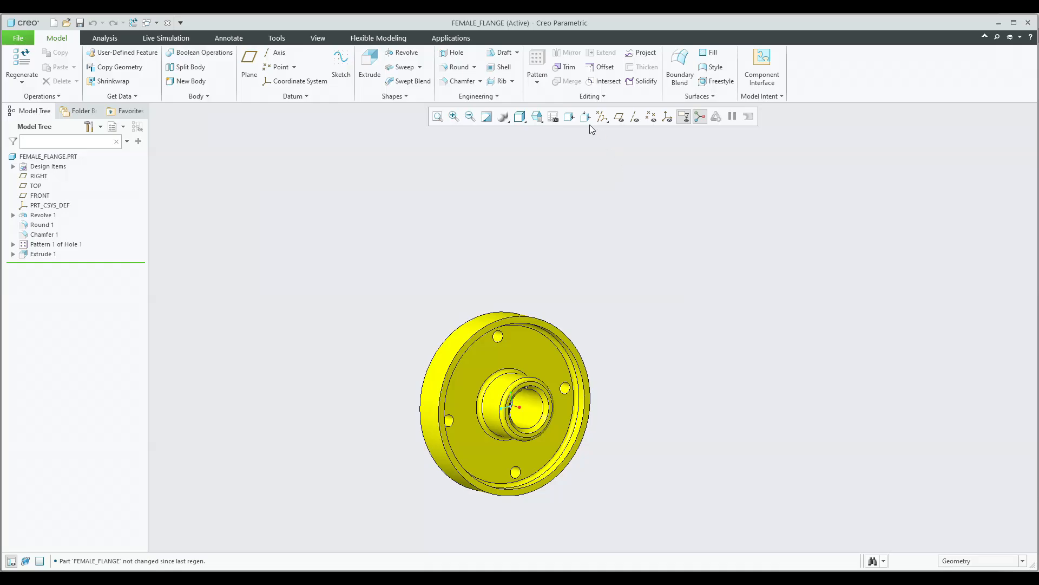
left_click(438, 117)
left_click(537, 117)
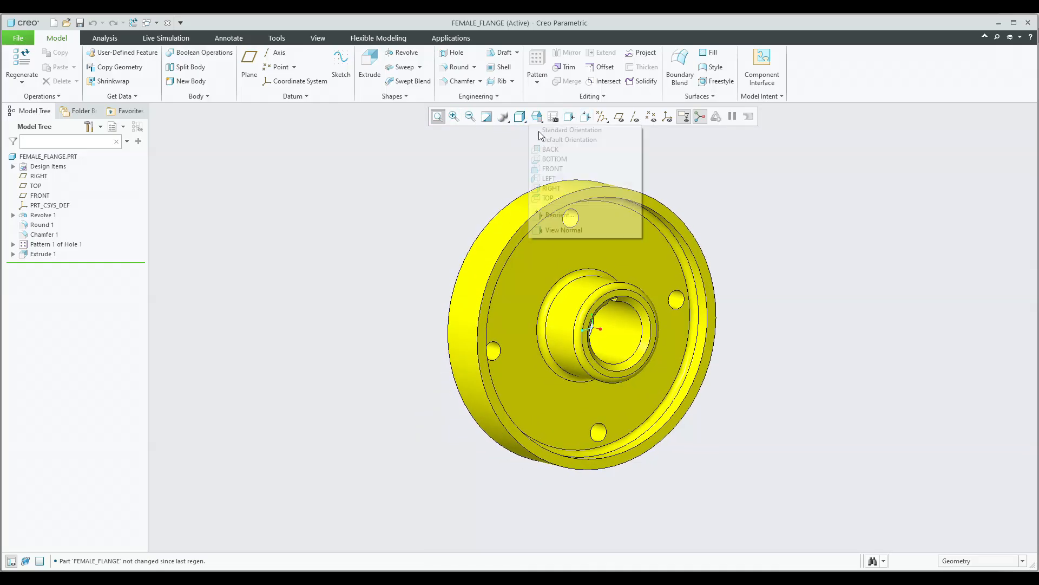
left_click(539, 139)
mouse_move(705, 365)
middle_mouse_down()
mouse_move(482, 364)
mouse_move(438, 334)
mouse_move(439, 269)
mouse_move(464, 361)
mouse_move(794, 387)
middle_mouse_up()
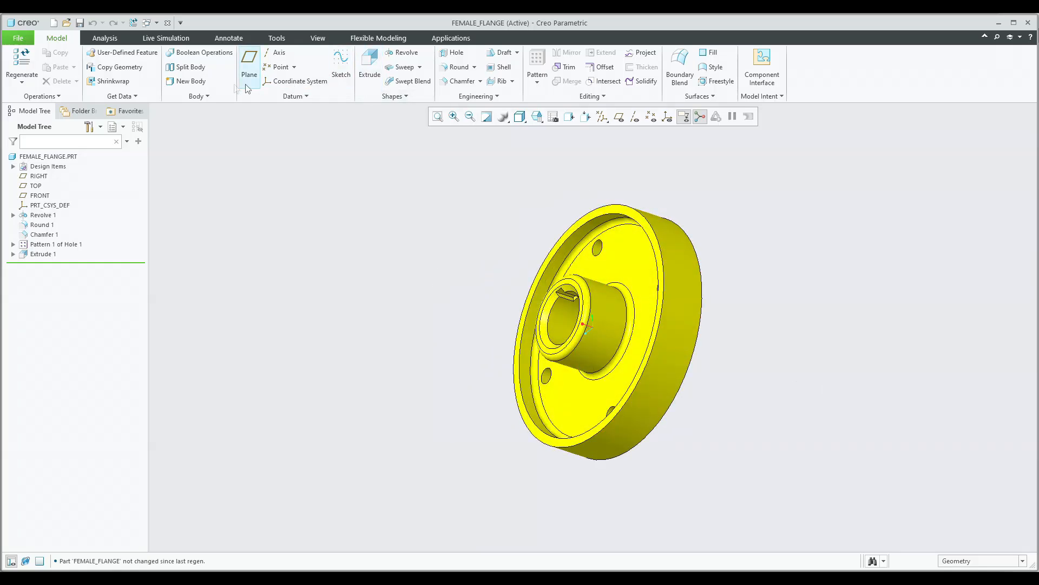
Review the pin, bush, shaft and key parts one after another.
left_click(155, 23)
left_click(168, 70)
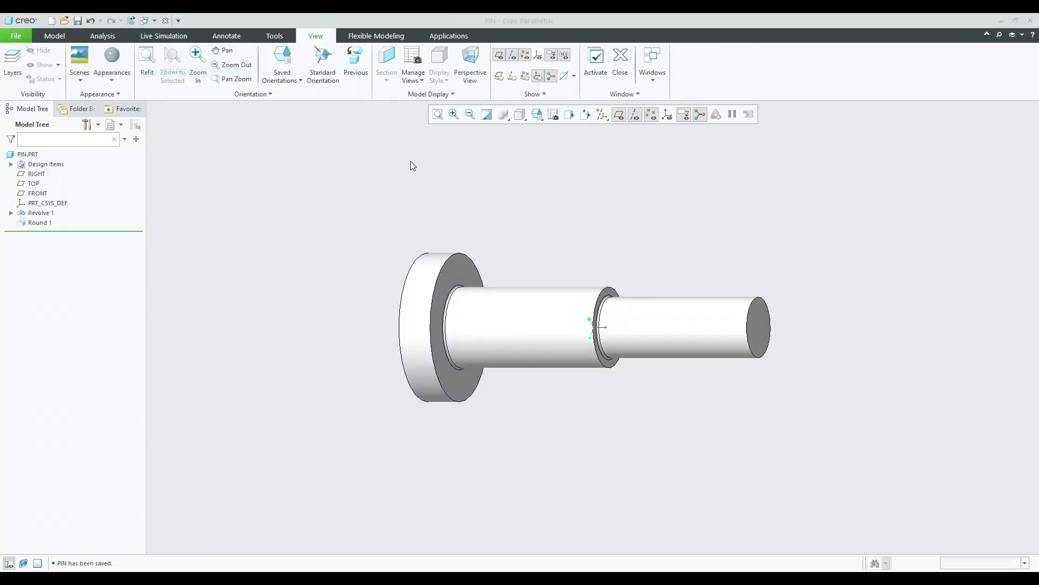
left_click(537, 114)
left_click(573, 170)
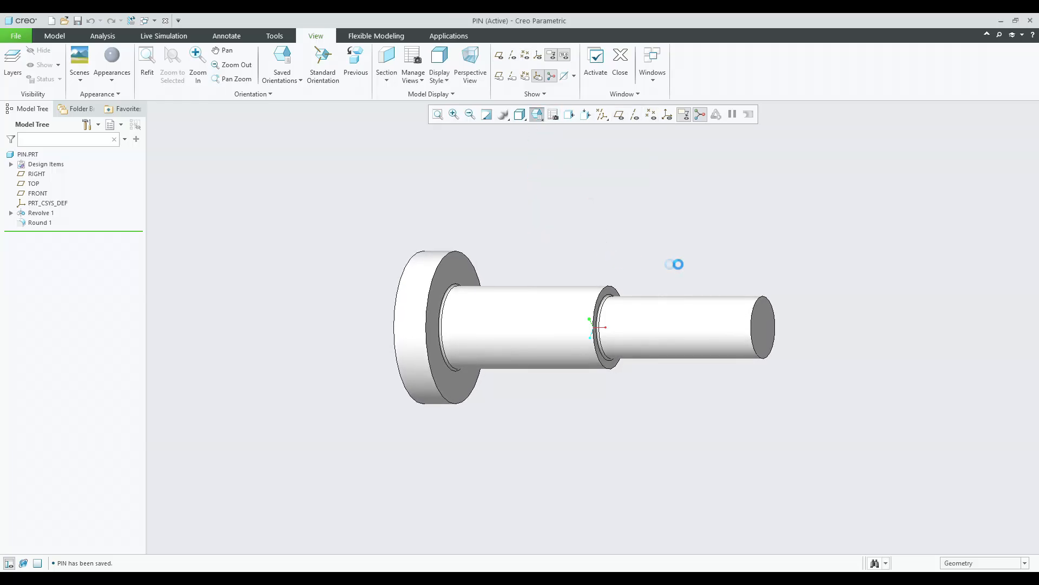
mouse_move(765, 265)
middle_mouse_down()
mouse_move(661, 274)
mouse_move(555, 235)
mouse_move(506, 232)
mouse_move(453, 265)
mouse_move(418, 267)
middle_mouse_up()
left_click(154, 21)
left_click(186, 76)
middle_click_drag(677, 256, 355, 240)
middle_click_drag(485, 250, 454, 243)
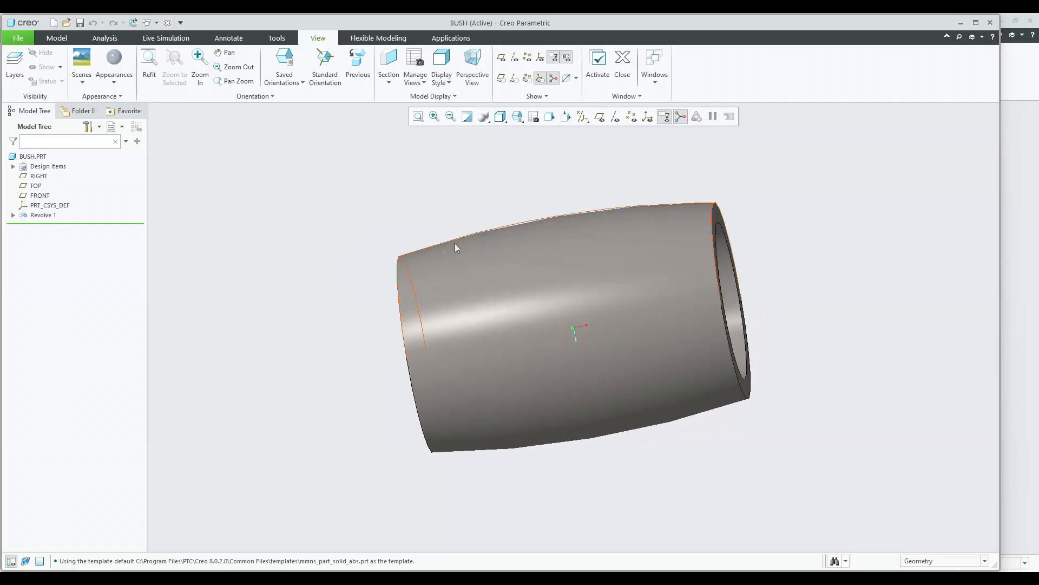
left_click(148, 24)
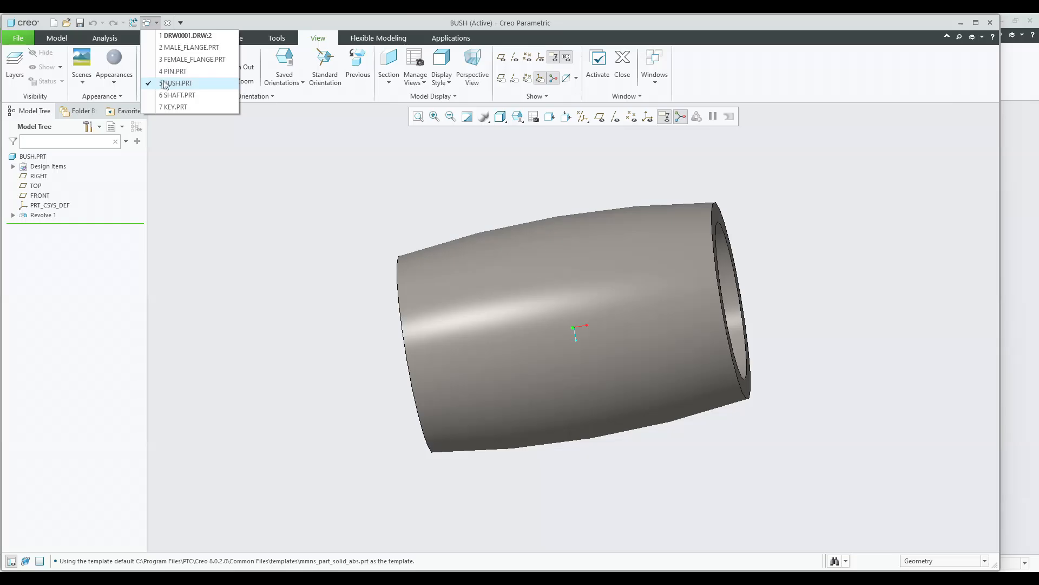
left_click(183, 95)
middle_click_drag(604, 235, 698, 274)
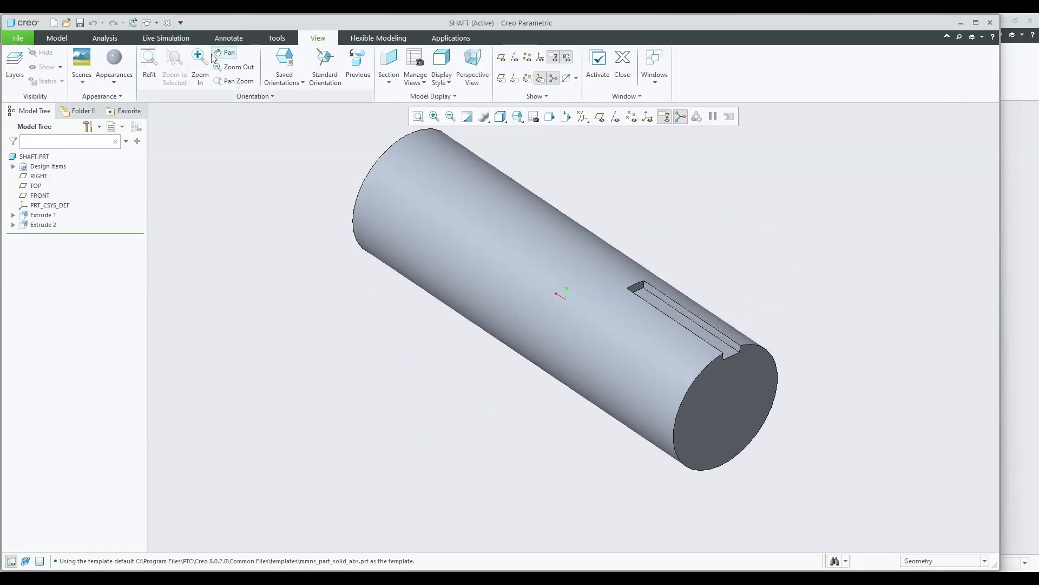
left_click(148, 24)
left_click(173, 106)
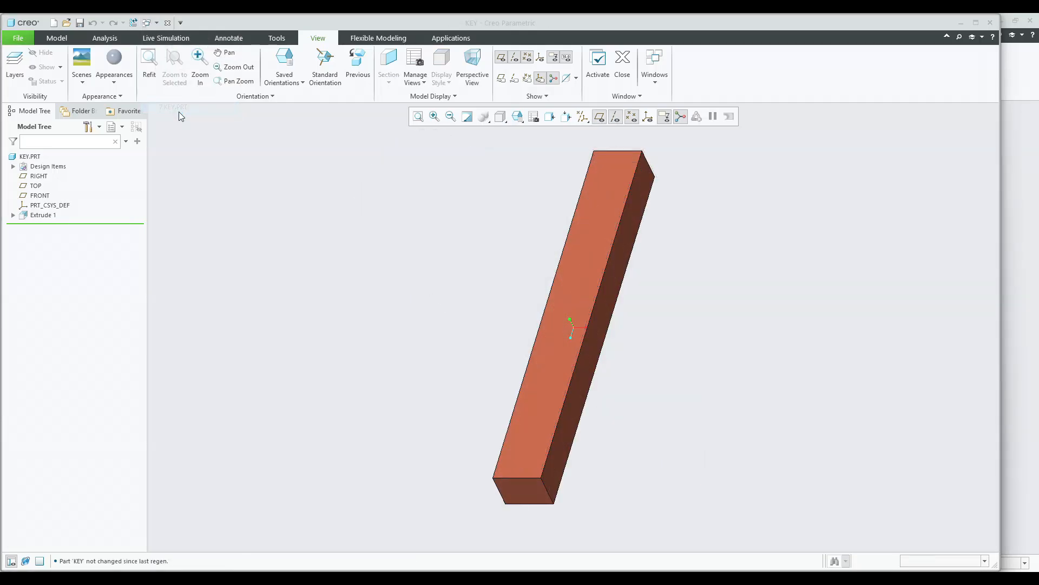
middle_click_drag(438, 266, 501, 228)
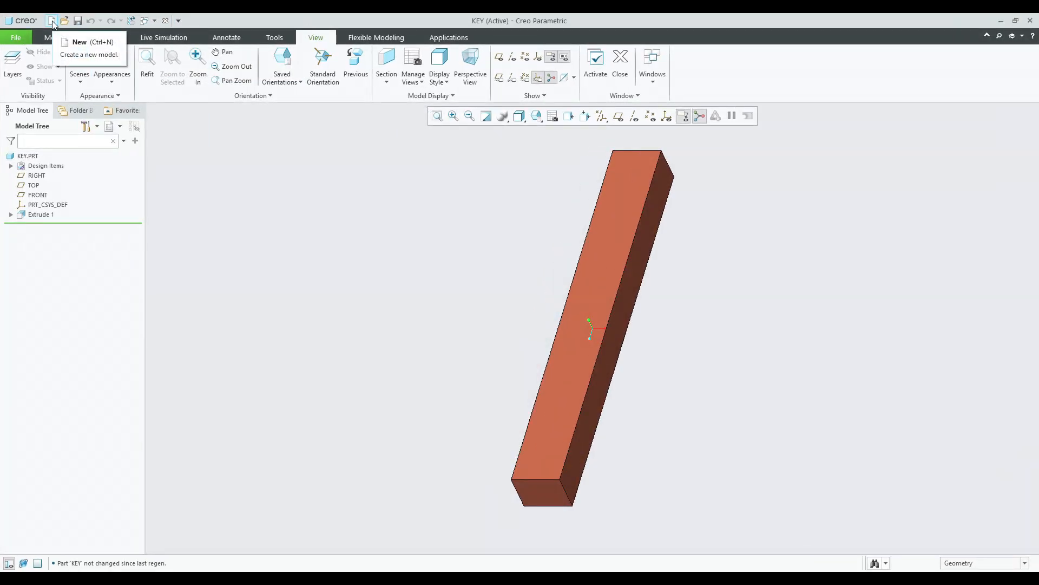
Create a new assembly named Bushed_pin_Flange_Assy using the default template.
left_click(52, 22)
left_click(435, 266)
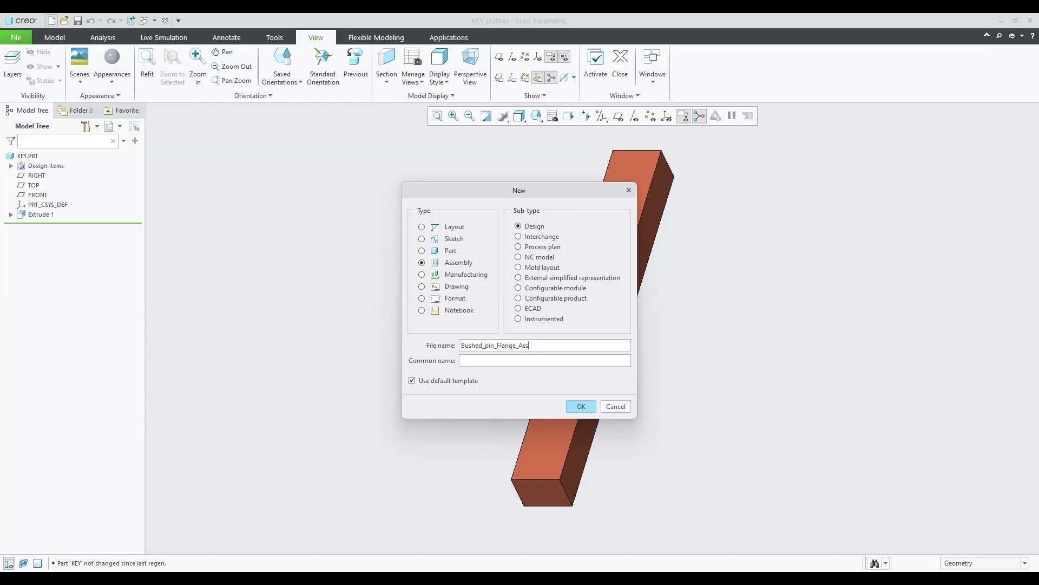
key("Return")
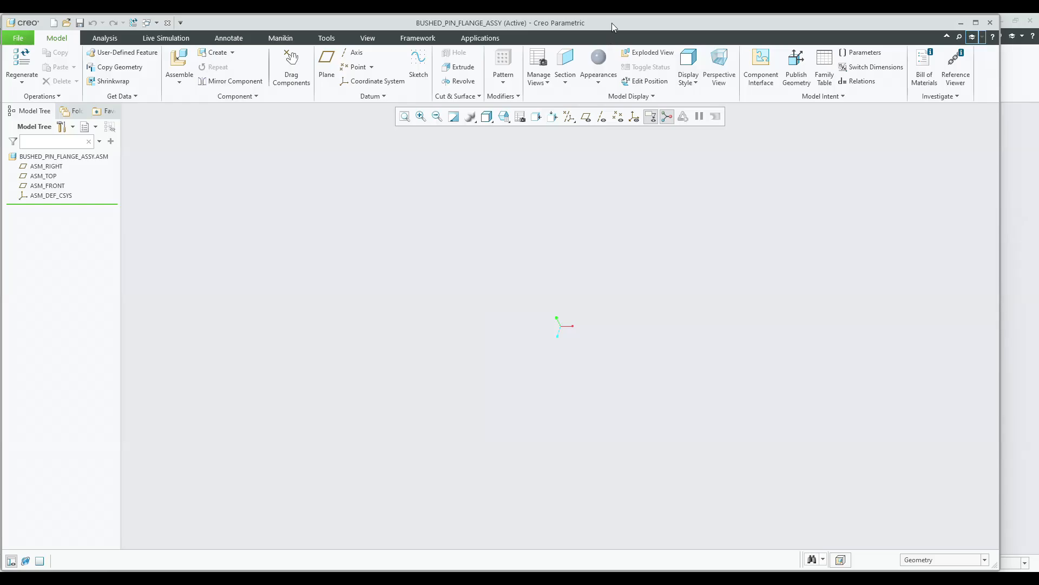
Maximize the assembly window and turn on the datum plane display.
double_click(612, 23)
left_click(523, 114)
left_click(529, 132)
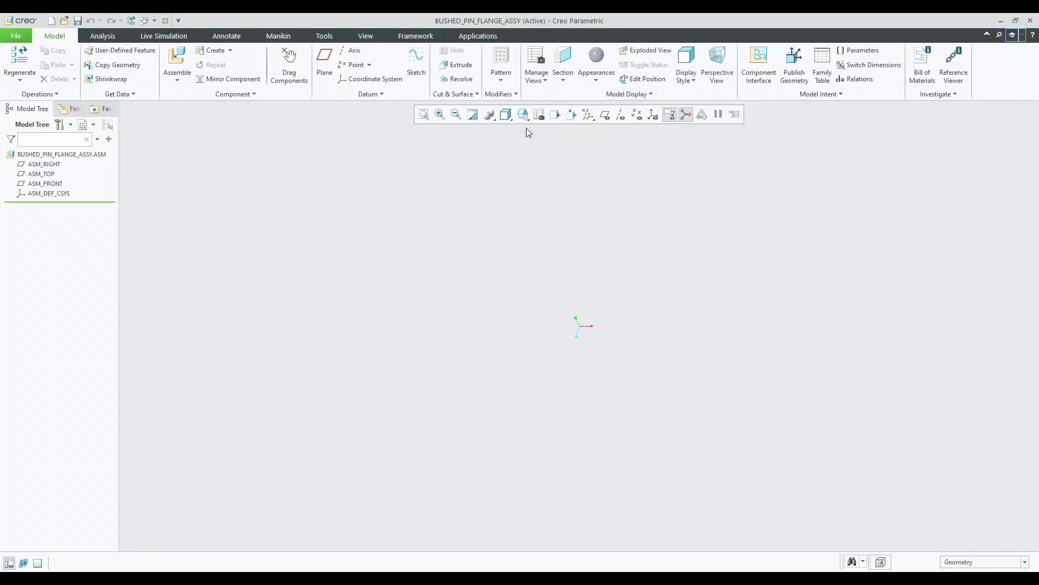
left_click(155, 20)
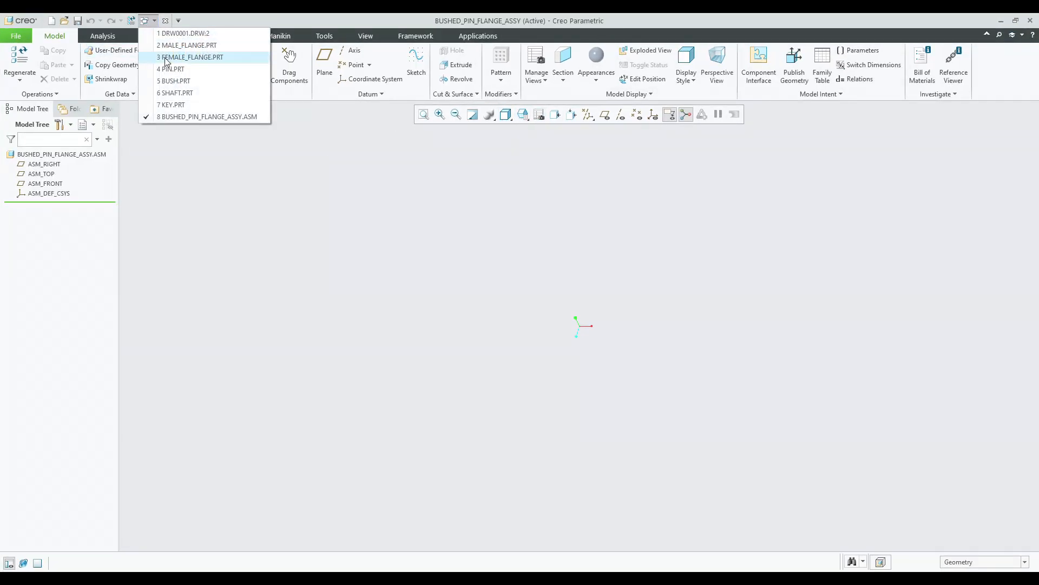
left_click(441, 248)
left_click(523, 115)
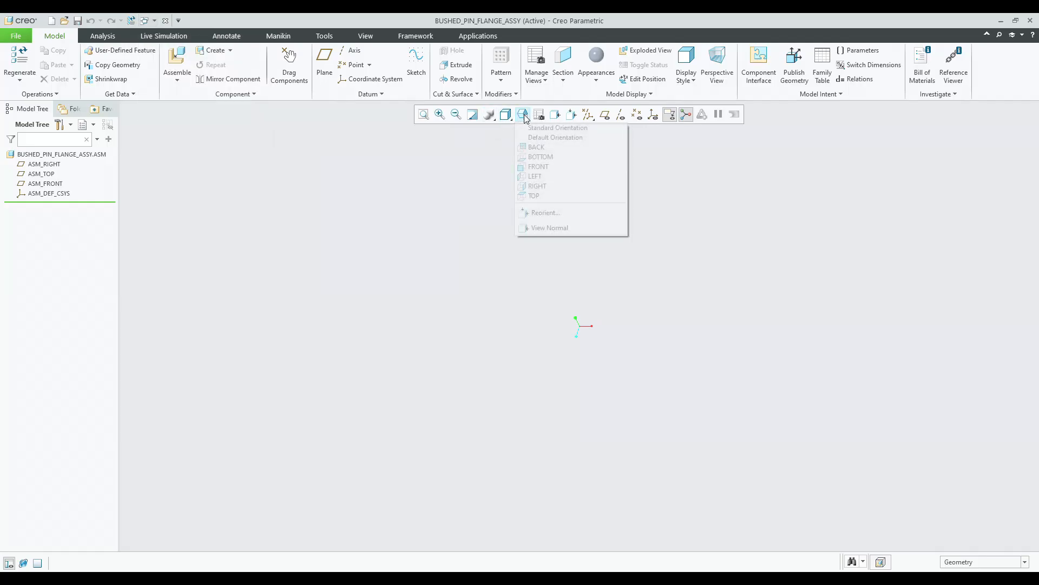
left_click(528, 130)
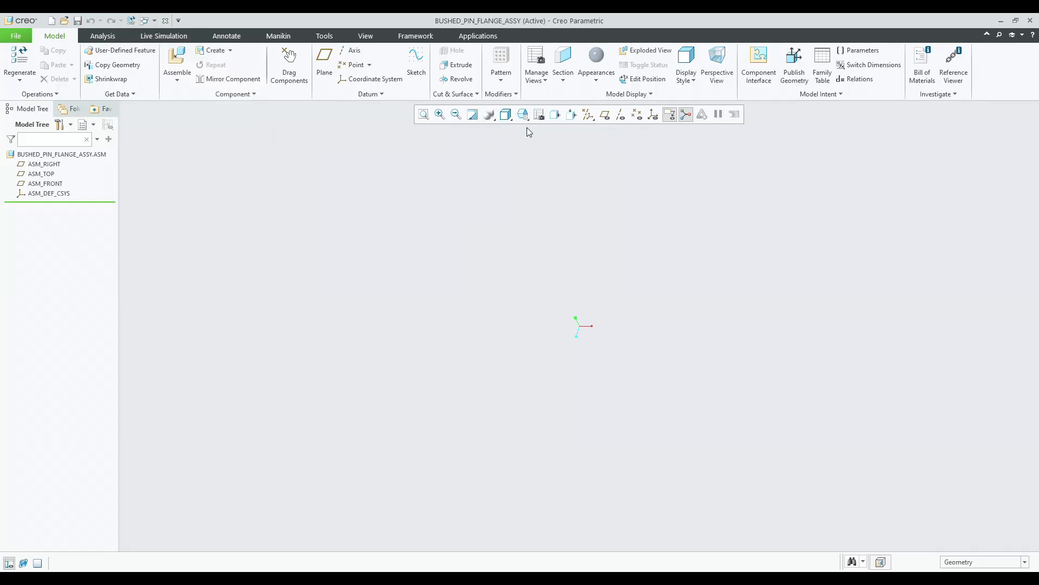
left_click(523, 115)
left_click(531, 136)
left_click(600, 121)
left_click(612, 129)
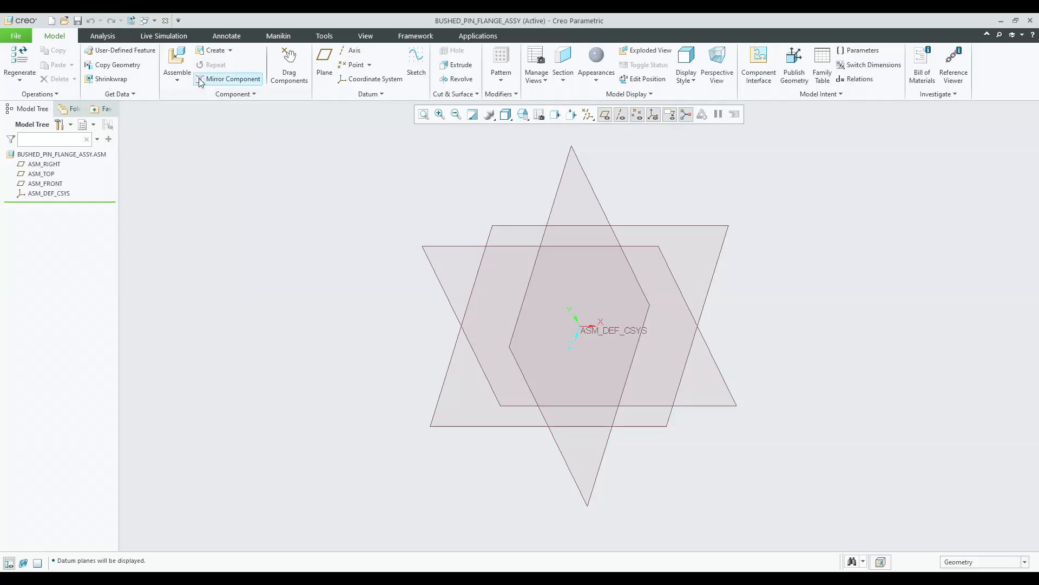
Assemble the male_flange.prt part from session and place it with the Default constraint.
left_click(177, 64)
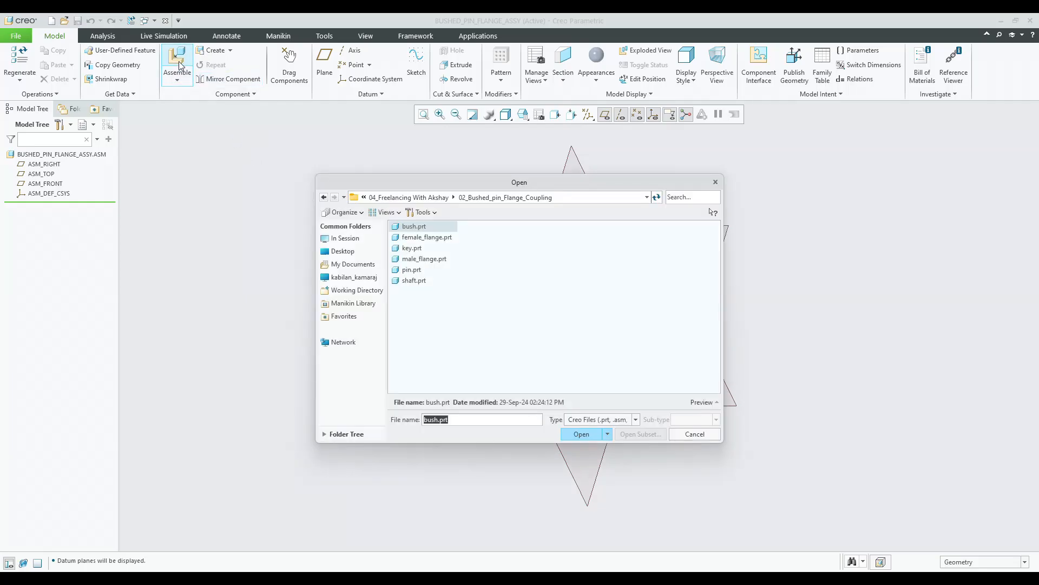
left_click(364, 239)
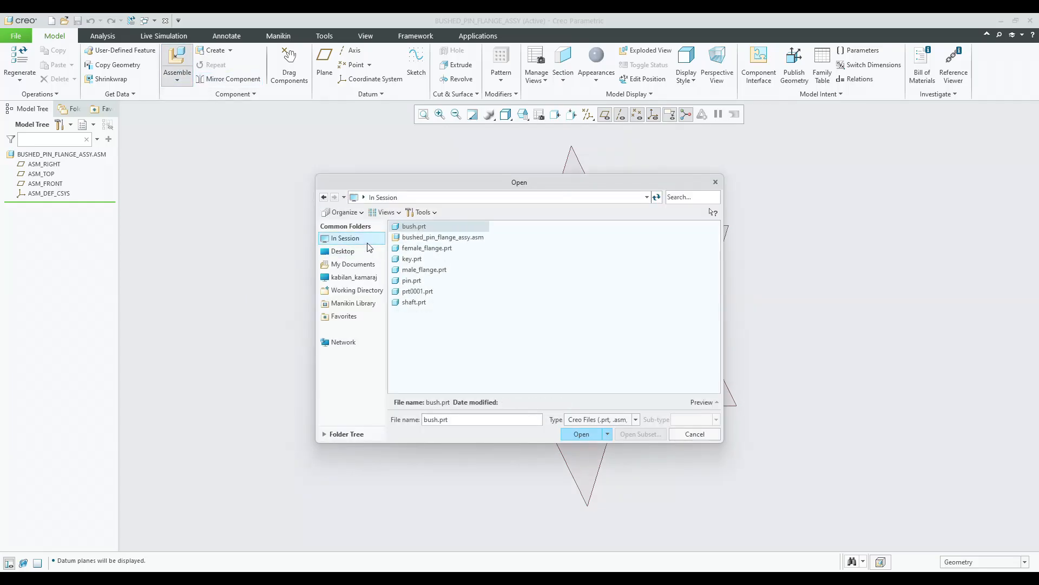
double_click(424, 269)
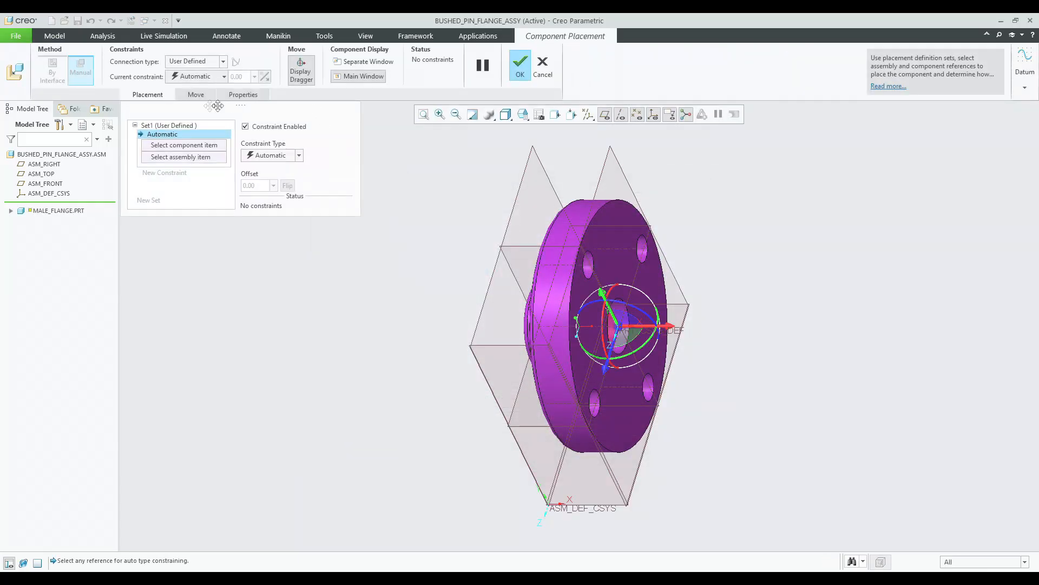
left_click(191, 77)
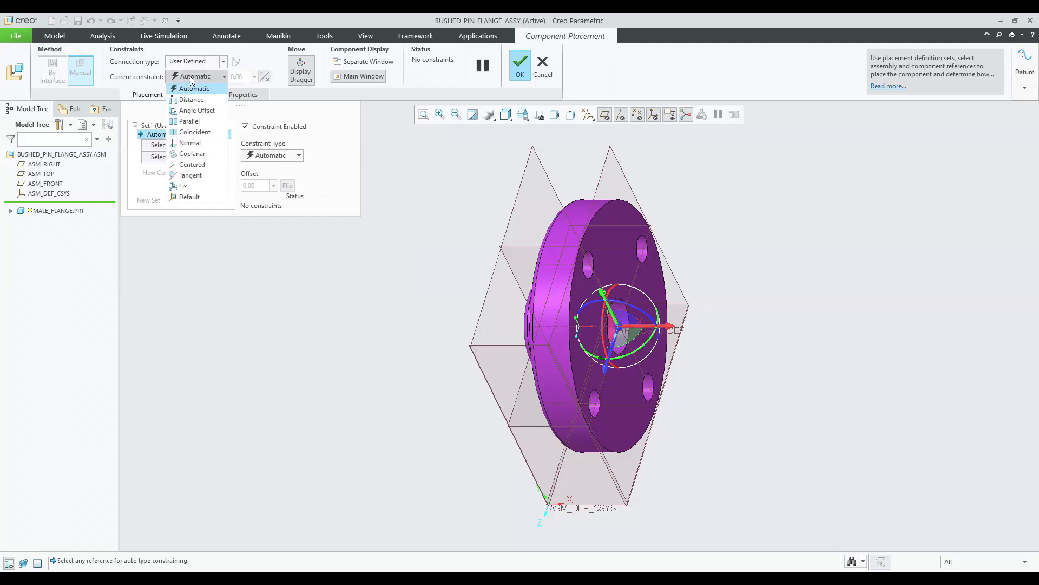
left_click(184, 198)
middle_click(350, 289)
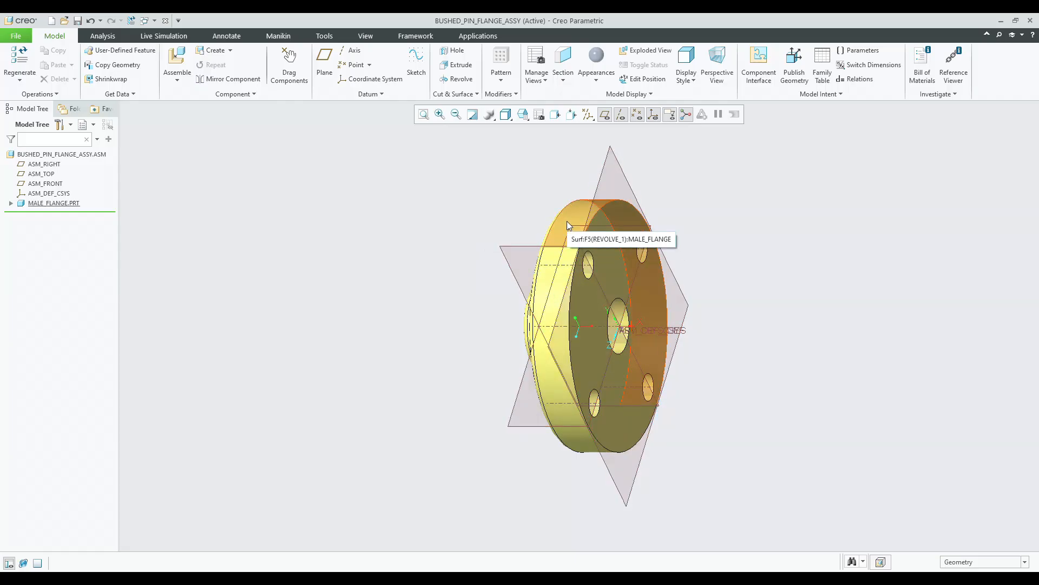
left_click(40, 194)
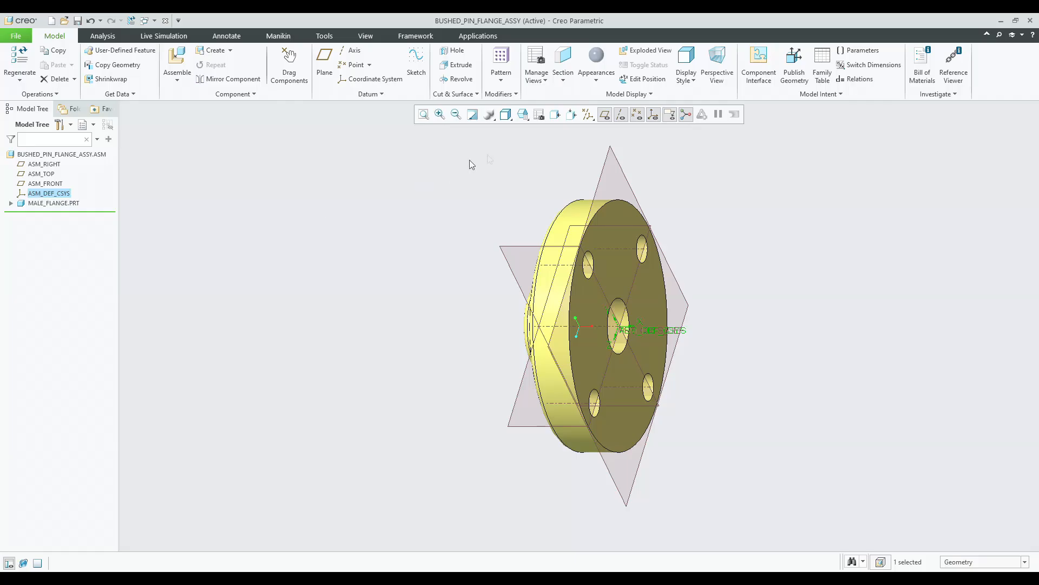
Turn off the datum plane display in the assembly view.
left_click(572, 146)
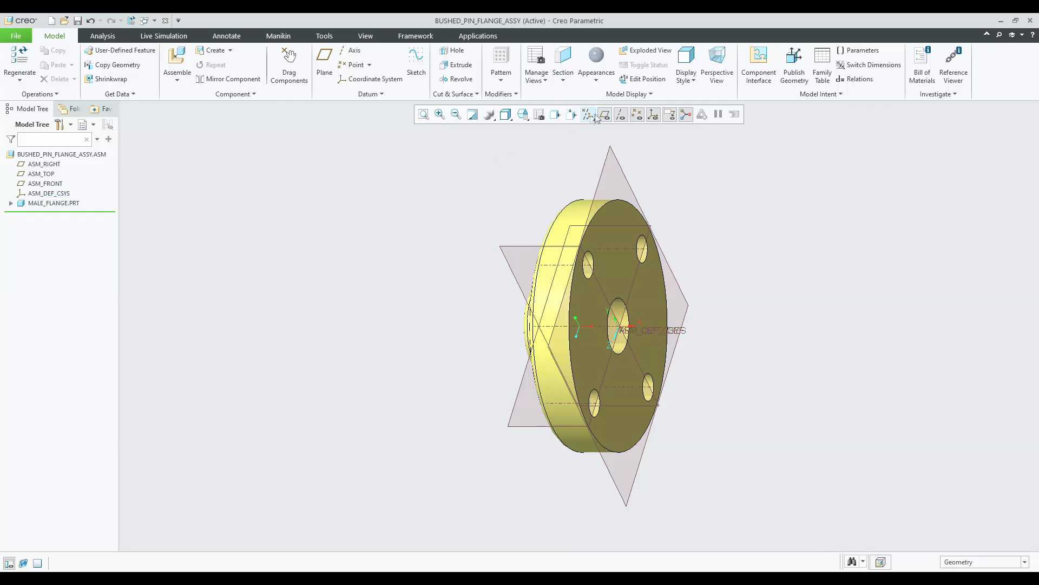
left_click(605, 114)
left_click(594, 186)
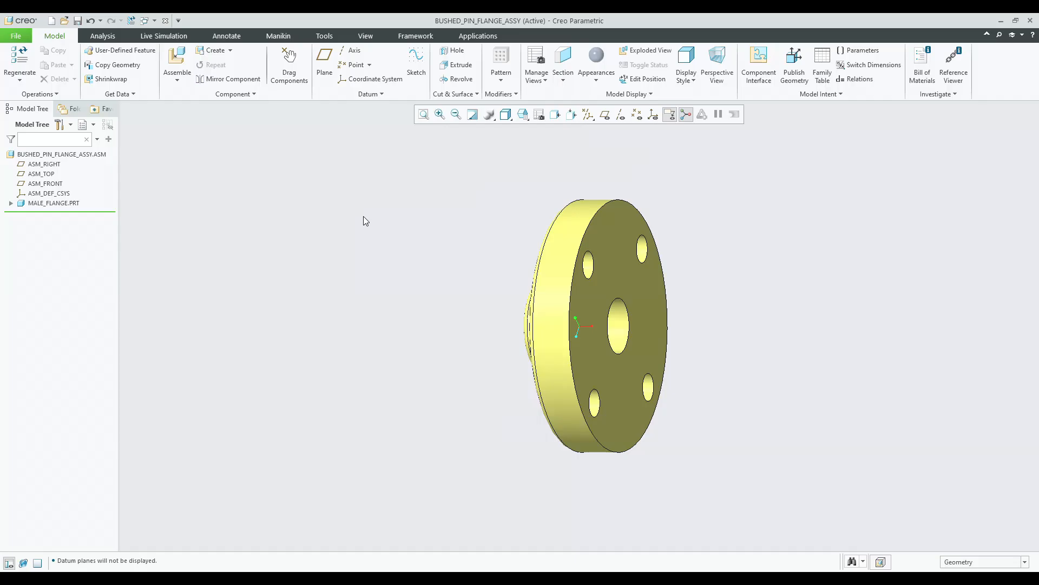
Start assembling the female_flange.prt part into the assembly.
left_click(177, 57)
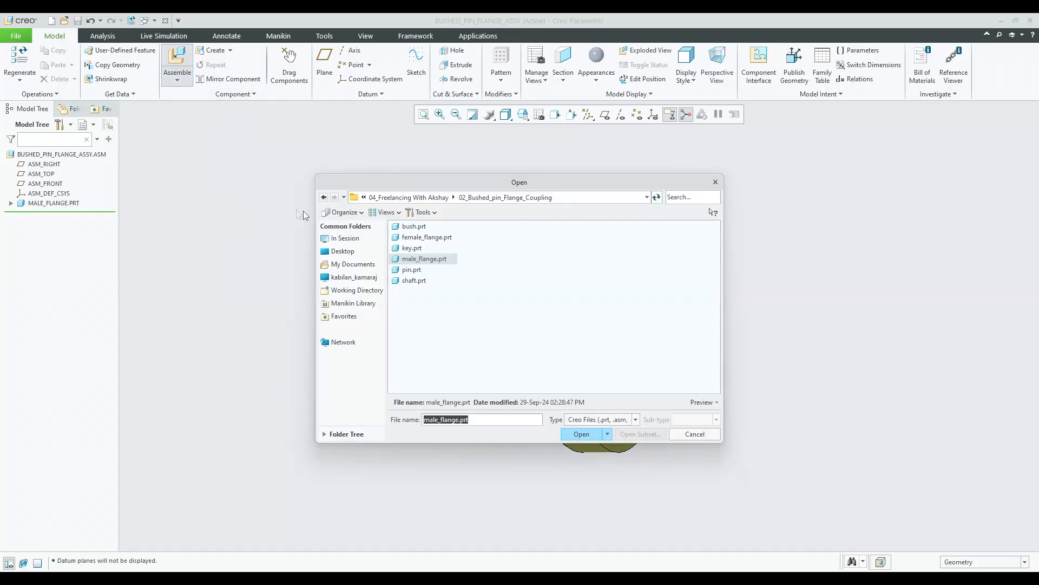
double_click(432, 238)
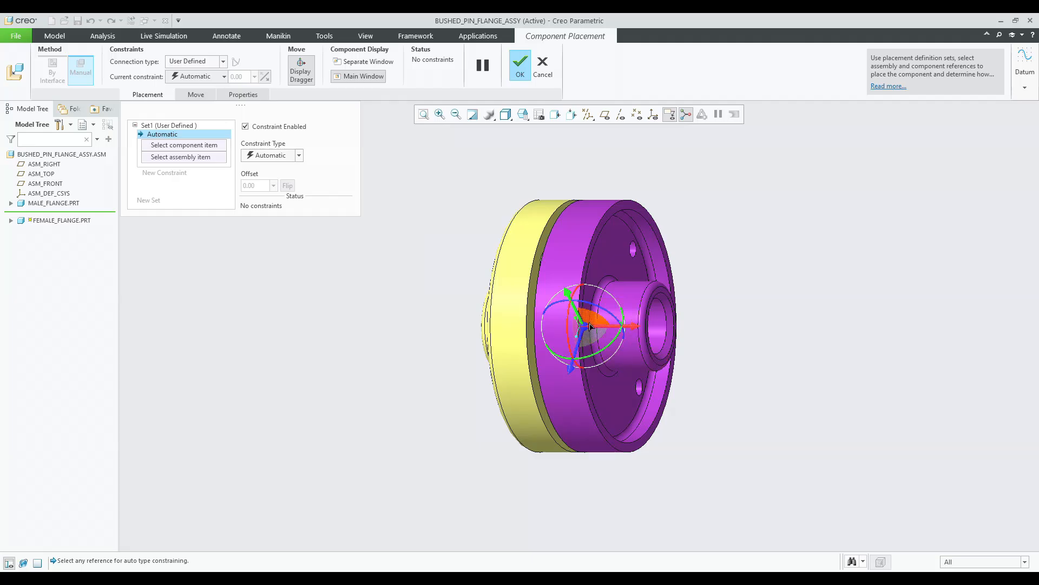
Make the female flange's mating face coincident with the male flange's mating face.
left_click_drag(587, 328, 774, 282)
middle_click_drag(708, 374, 764, 374)
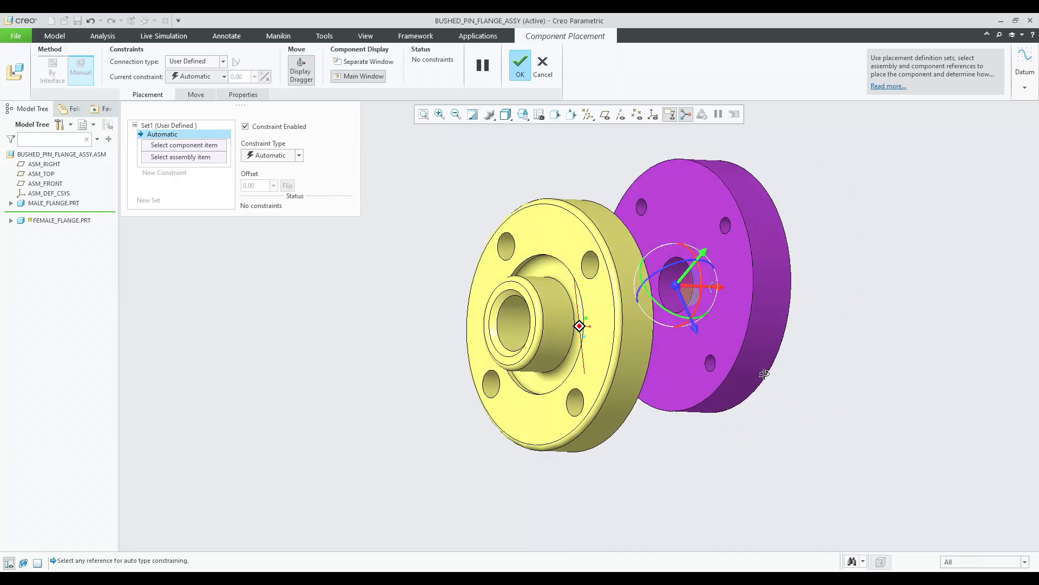
left_click(709, 212)
middle_click_drag(709, 212, 642, 370)
left_click(605, 281)
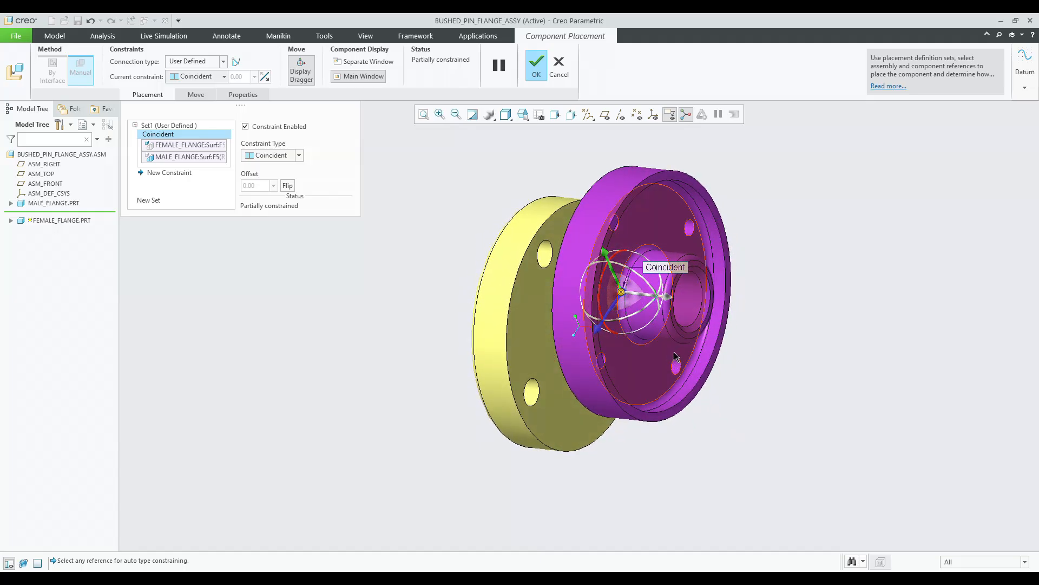
Make the female flange's bore coincident with the male flange's bore.
mouse_move(614, 280)
left_mouse_down()
mouse_move(594, 232)
mouse_move(652, 368)
mouse_move(615, 282)
left_mouse_up()
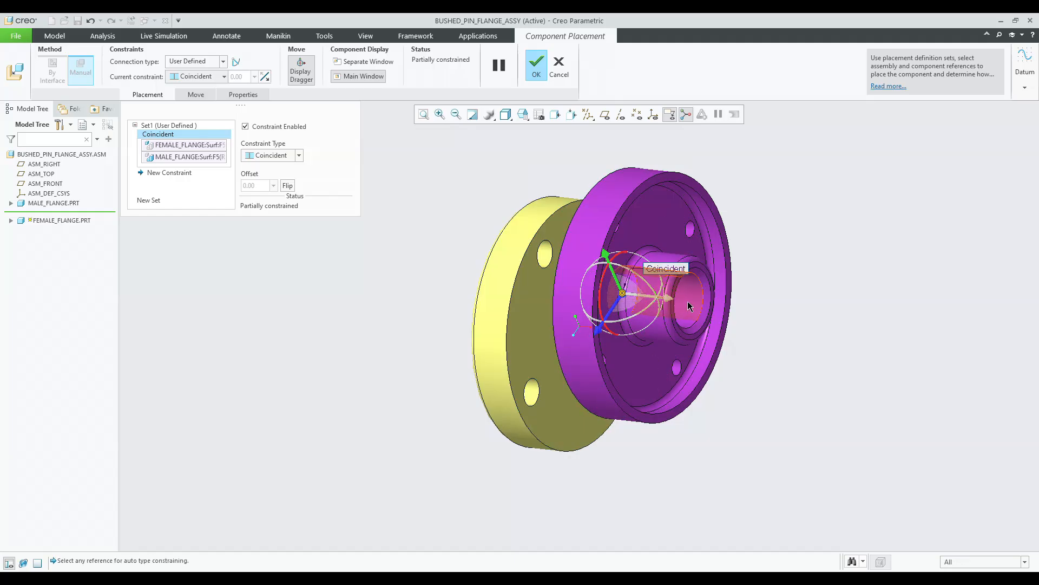
left_click(689, 307)
middle_click_drag(688, 306, 586, 366)
left_click(515, 339)
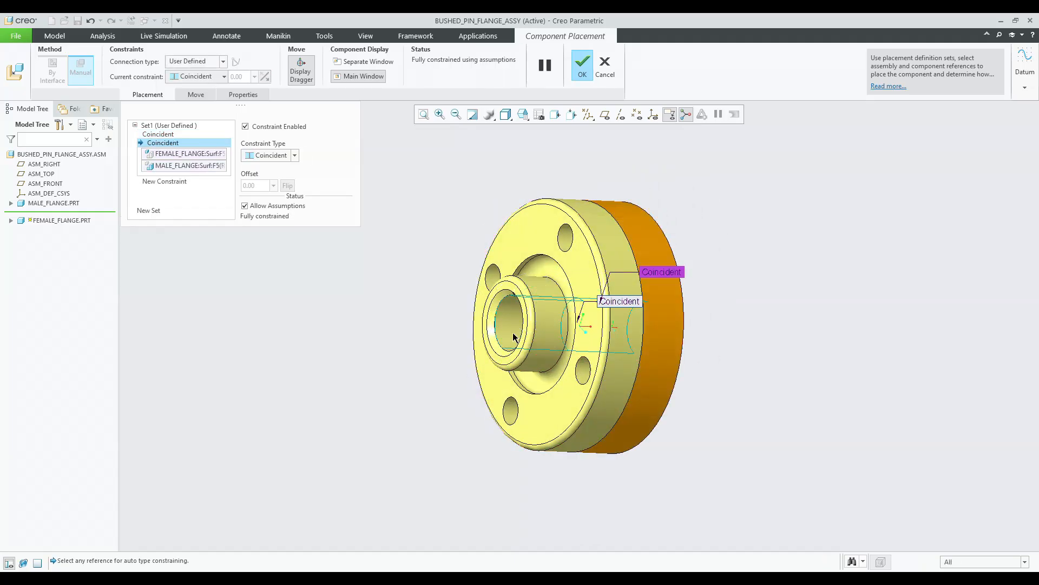
Add an Oriented constraint between a bolt hole of the female flange and one of the male flange.
middle_click_drag(656, 379, 587, 348)
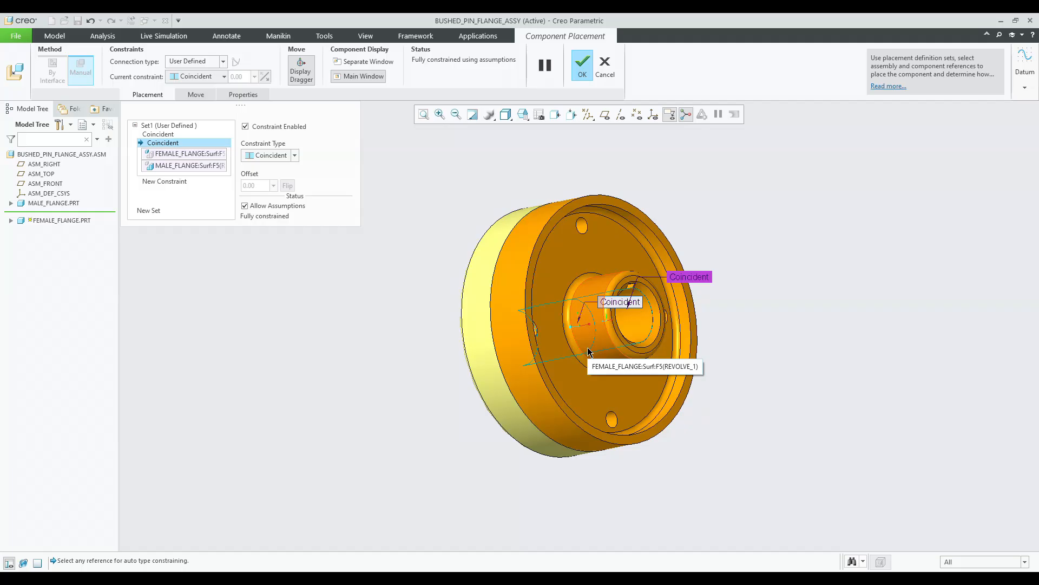
mouse_move(589, 349)
middle_mouse_down()
mouse_move(639, 385)
mouse_move(704, 394)
mouse_move(687, 387)
middle_mouse_up()
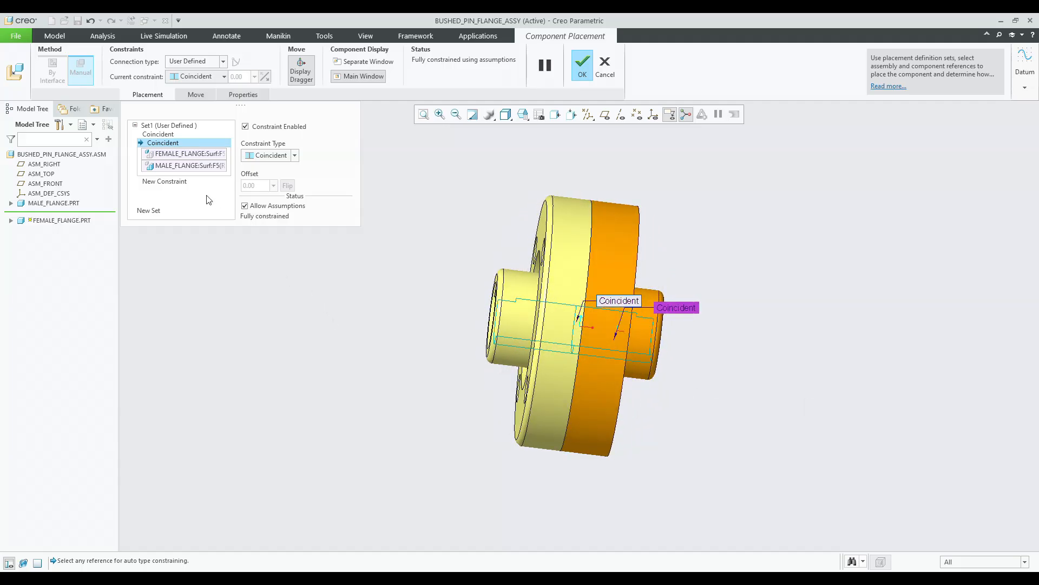
left_click(184, 187)
middle_click_drag(433, 366, 385, 360)
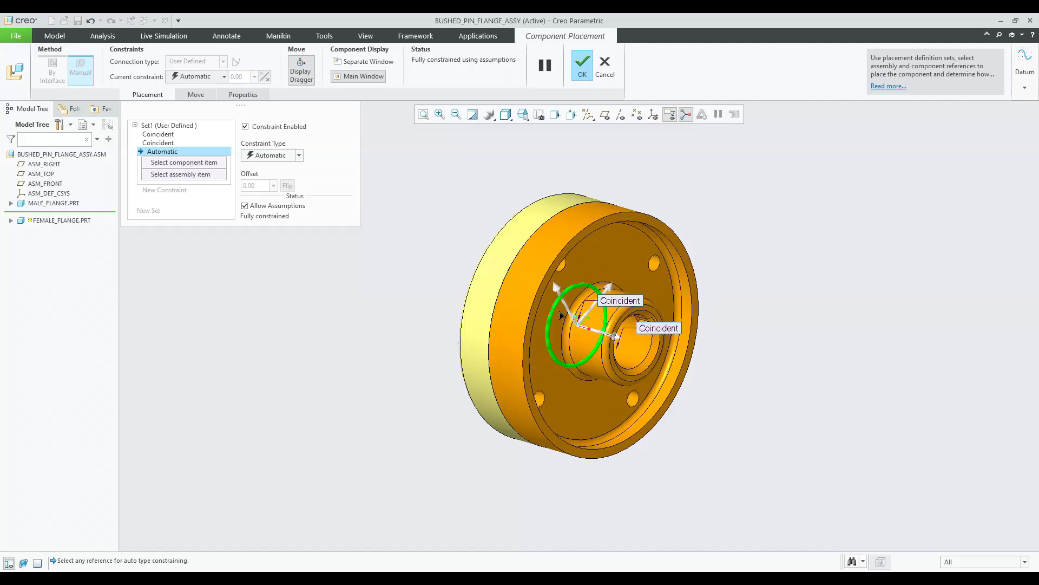
scroll(612, 217, "down", 4)
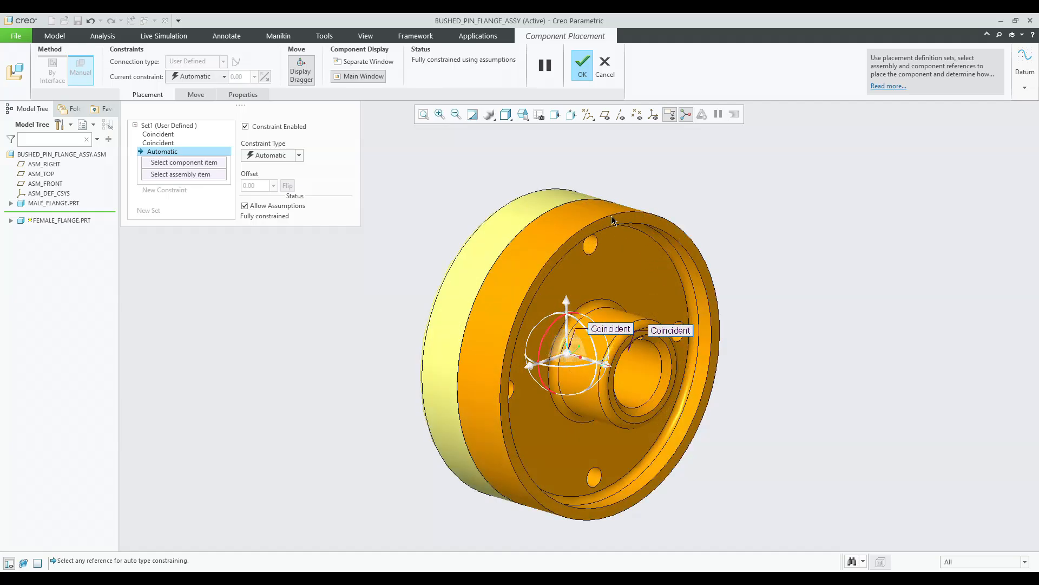
left_click(579, 273)
scroll(589, 298, "up", 2)
mouse_move(563, 314)
middle_mouse_down()
mouse_move(636, 324)
mouse_move(657, 359)
mouse_move(606, 334)
mouse_move(562, 329)
middle_mouse_up()
left_click(594, 304)
scroll(562, 326, "up", 4)
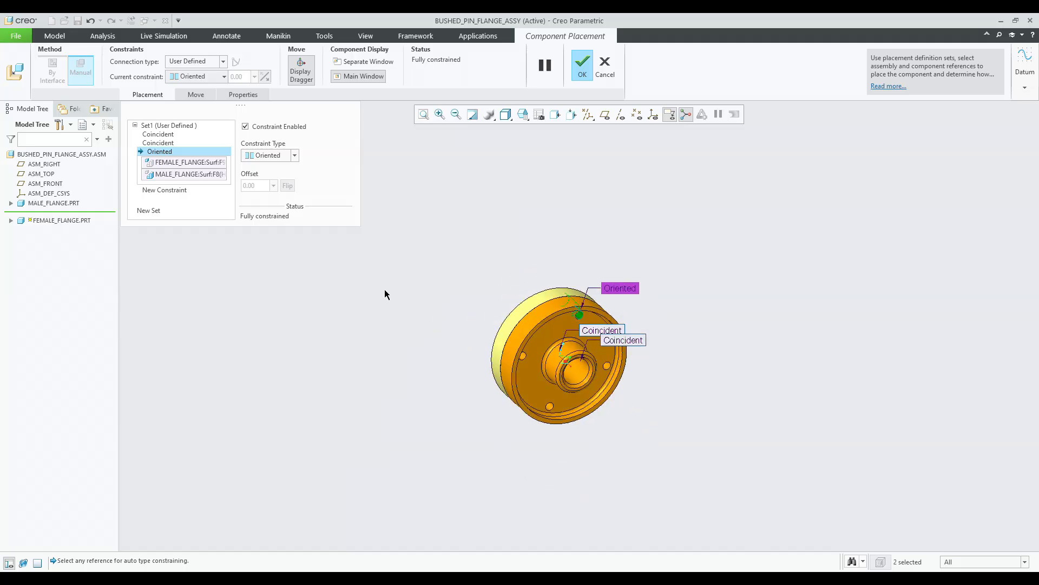
Finish placing the female flange with its coincident and oriented constraints.
left_click(149, 191)
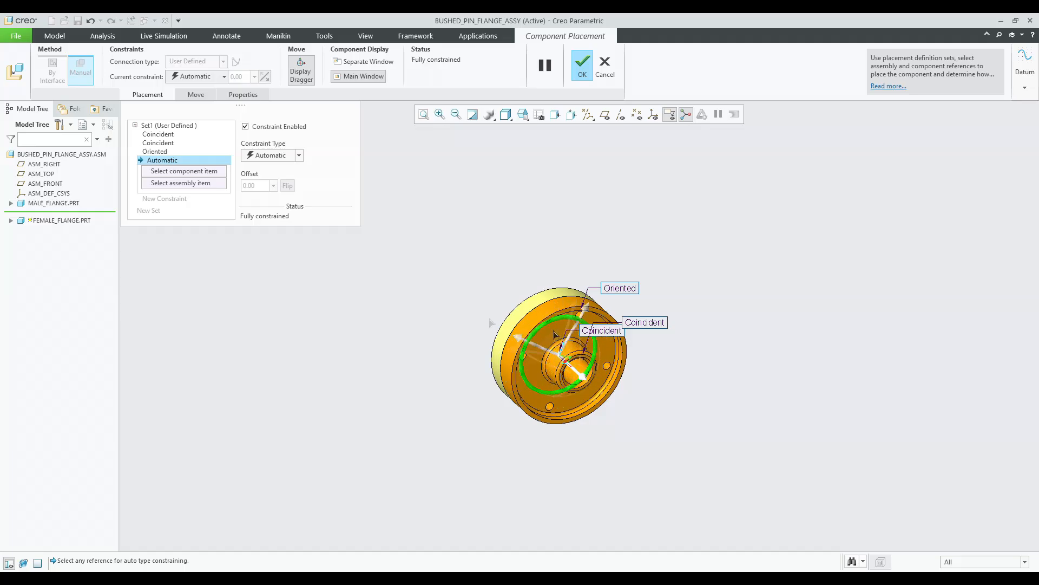
left_click(155, 151)
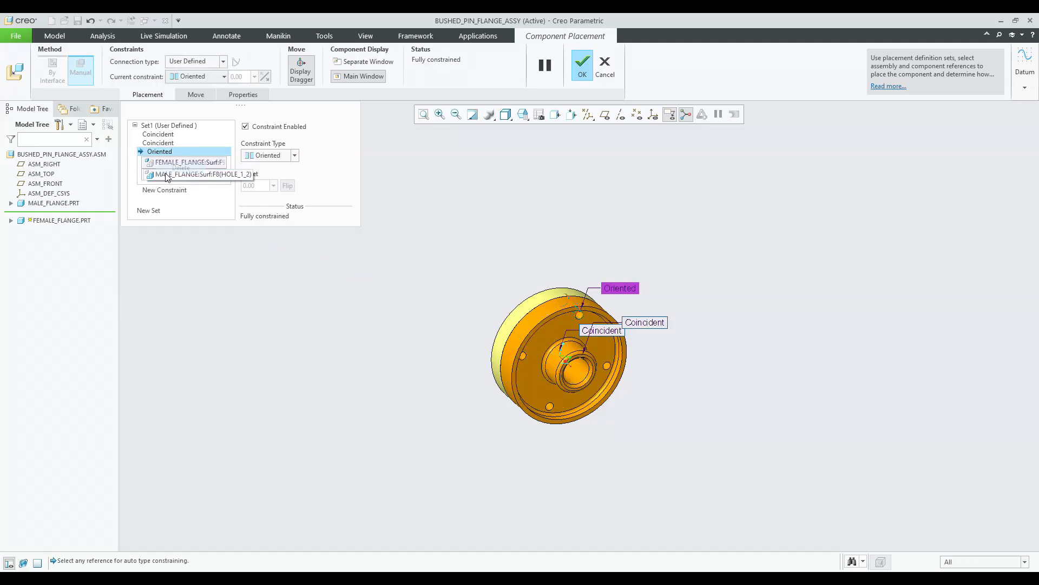
middle_click_drag(530, 378, 591, 362)
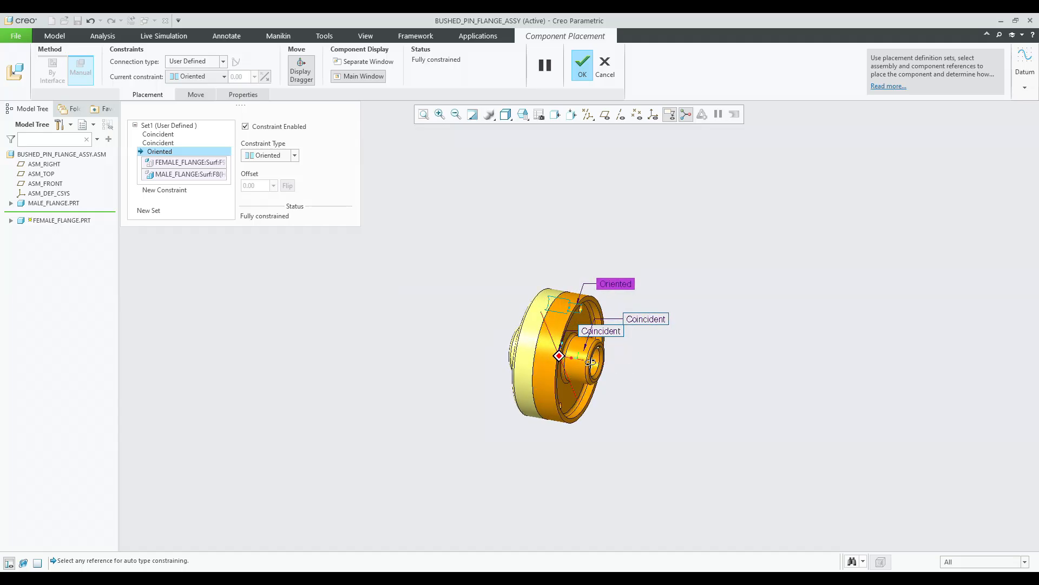
middle_click(691, 352)
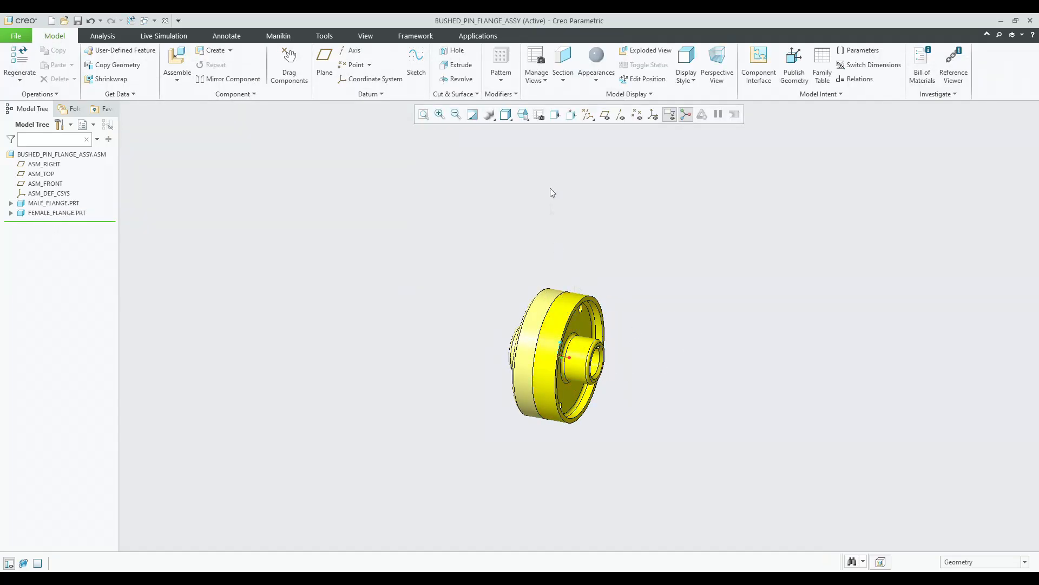
Start assembling the shaft.prt part into the assembly.
left_click(530, 123)
left_click(525, 135)
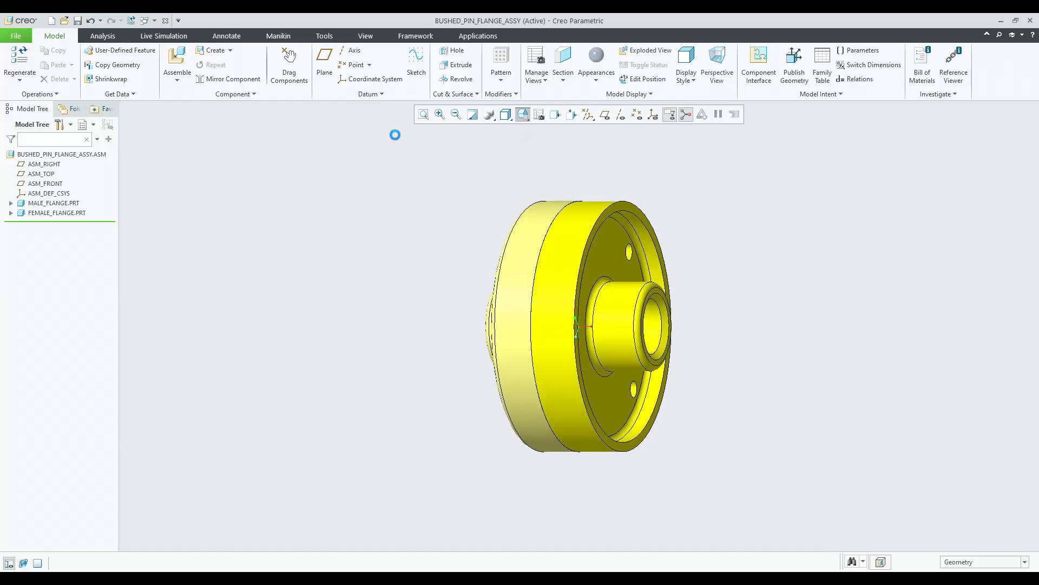
left_click(538, 232)
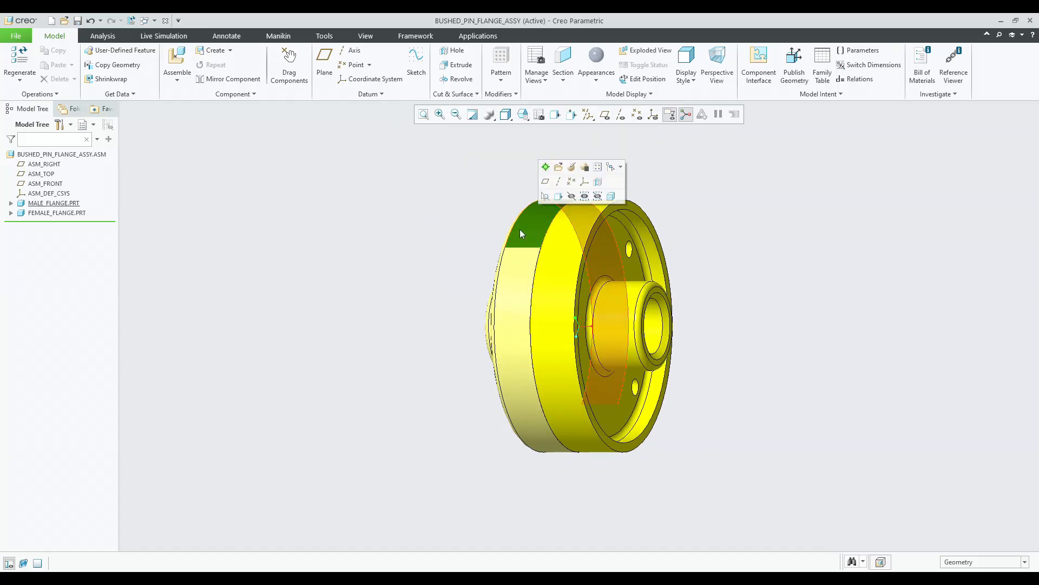
left_click(279, 184)
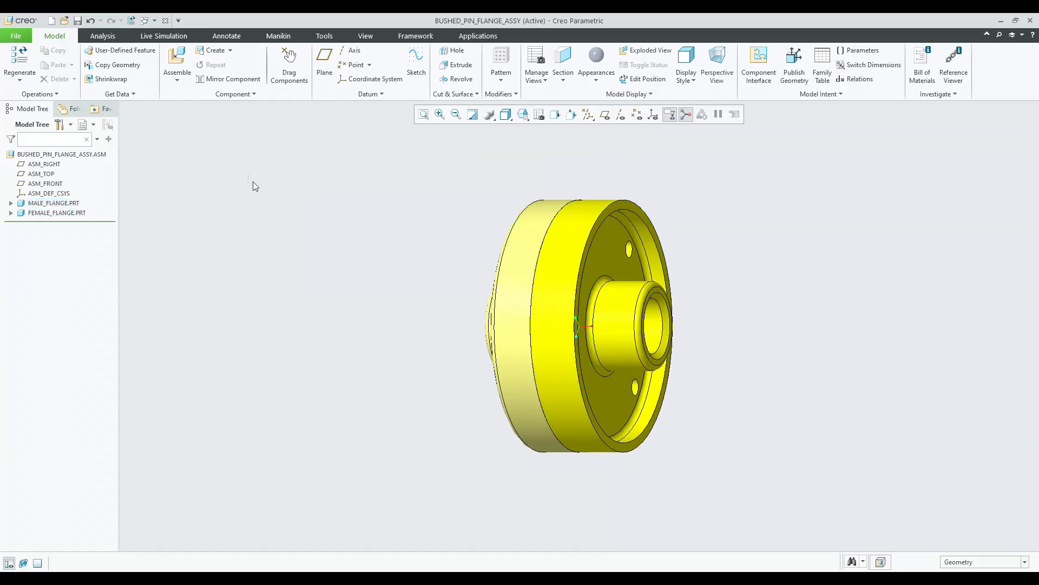
left_click(177, 61)
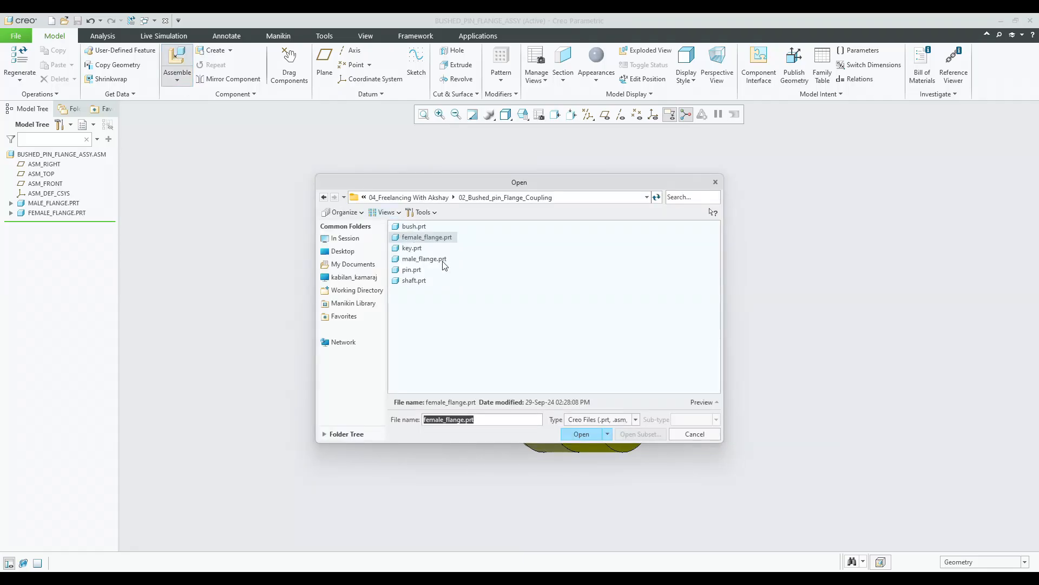
double_click(415, 280)
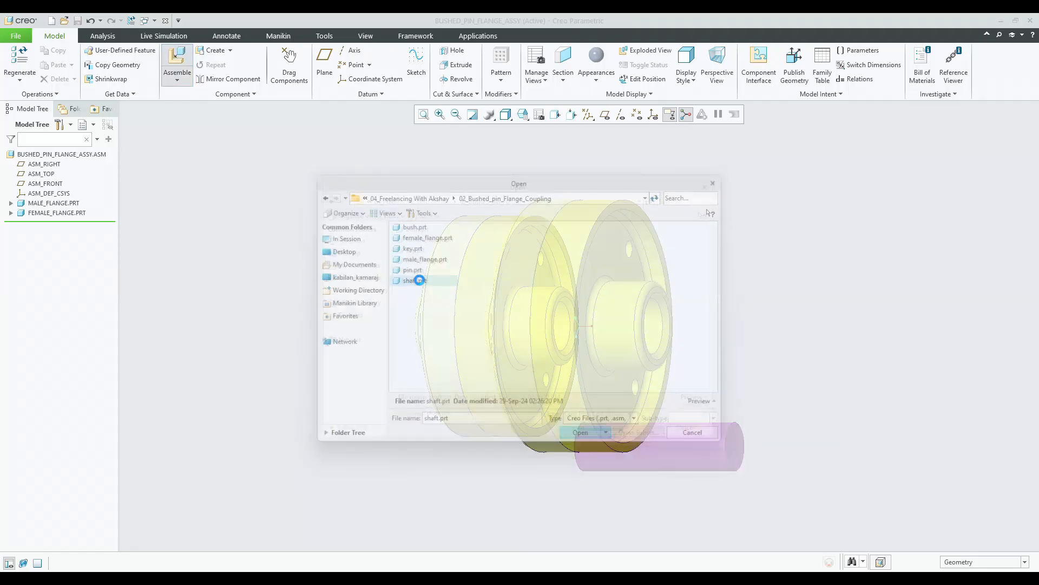
Make the shaft's cylindrical surface coincident with the female flange's bore and confirm the placement.
middle_click_drag(580, 325, 675, 418)
scroll(597, 426, "down", 5)
left_click(704, 426)
scroll(704, 427, "up", 5)
middle_click_drag(703, 426, 585, 273)
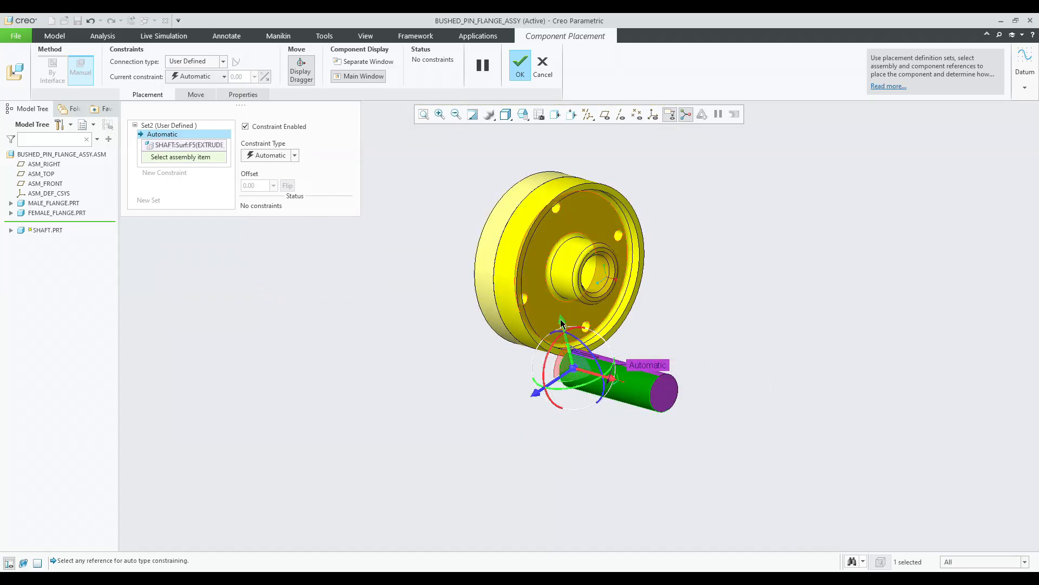
scroll(586, 273, "down", 4)
left_click(586, 273)
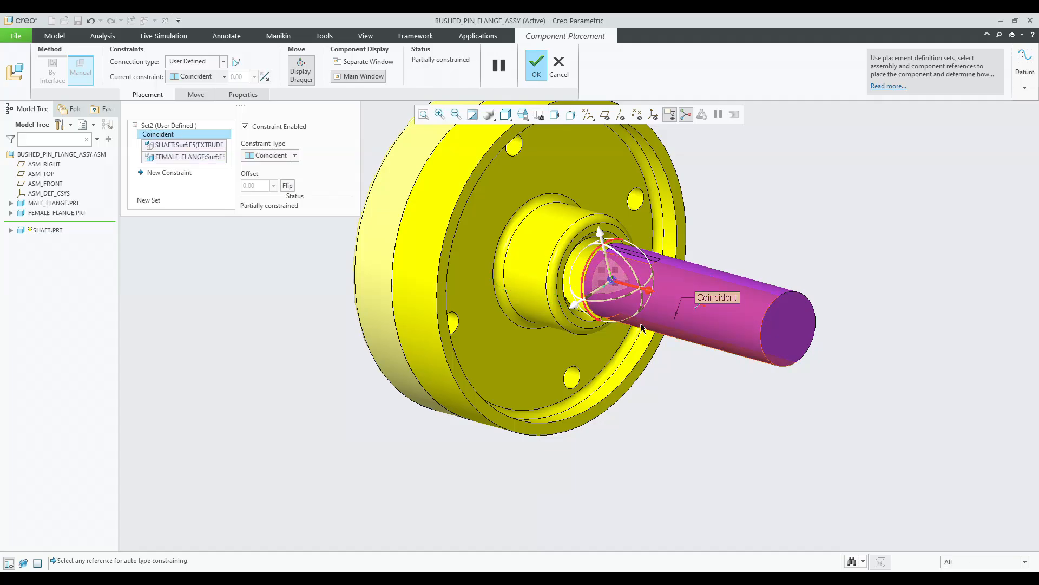
middle_click_drag(672, 351, 700, 354)
middle_click(693, 355)
Reopen the shaft's placement definition and drag the shaft out of the flange.
left_click(44, 222)
left_click(70, 171)
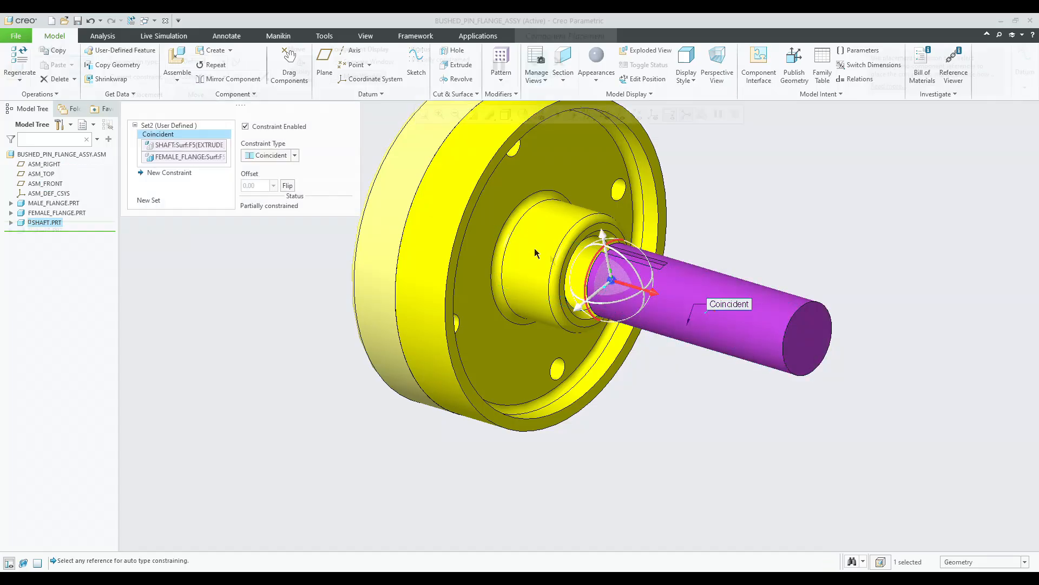
left_click_drag(630, 285, 735, 290)
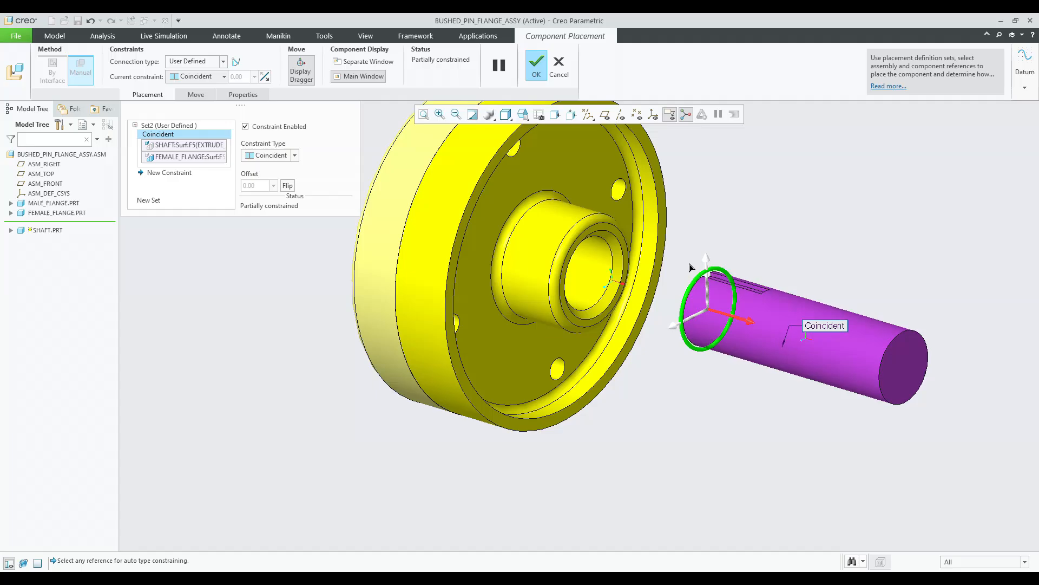
Add a new constraint between the shaft's keyway face and the flange's keyway face.
left_click(179, 172)
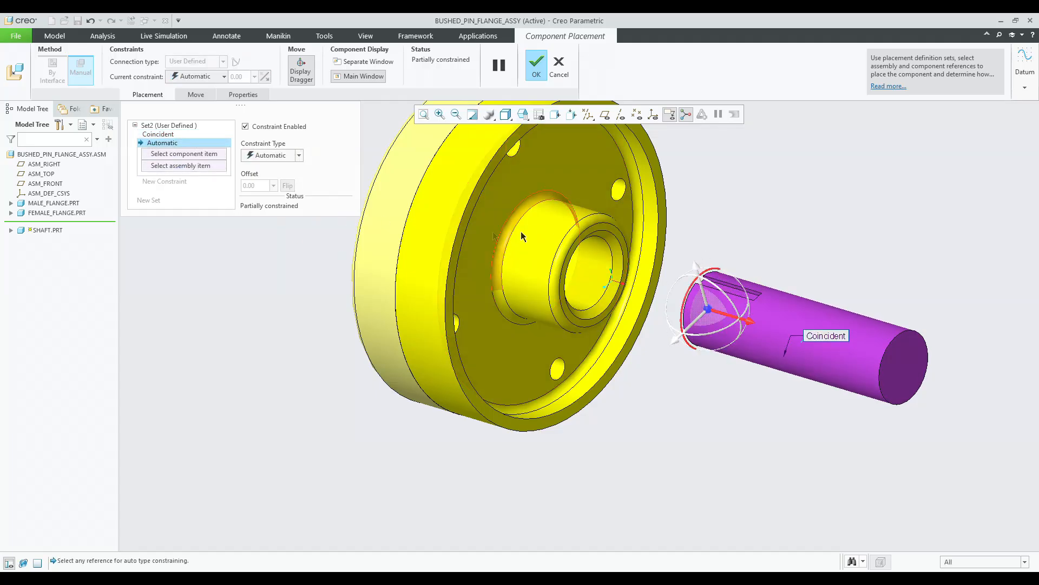
scroll(719, 285, "up", 5)
left_click(718, 285)
middle_click_drag(415, 239, 346, 266)
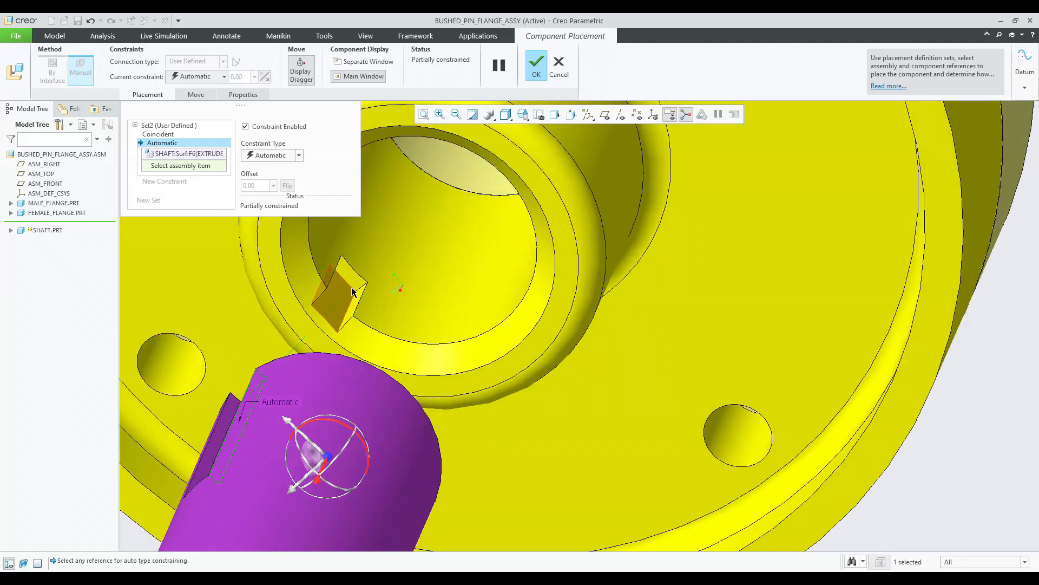
left_click(352, 292)
middle_click_drag(399, 289, 444, 230)
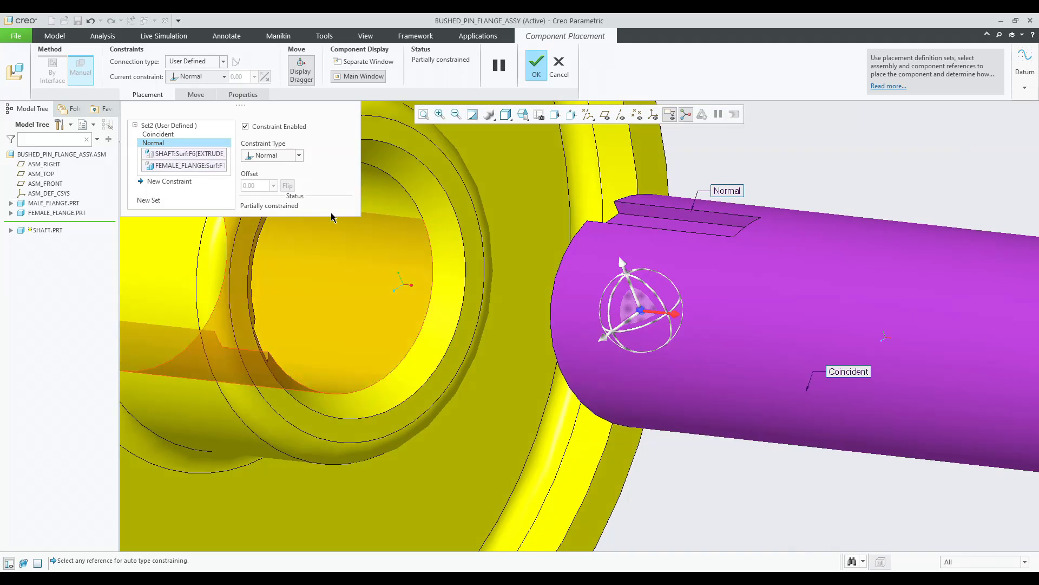
Change the keyway constraint type to Coincident and then to Parallel.
left_click(268, 155)
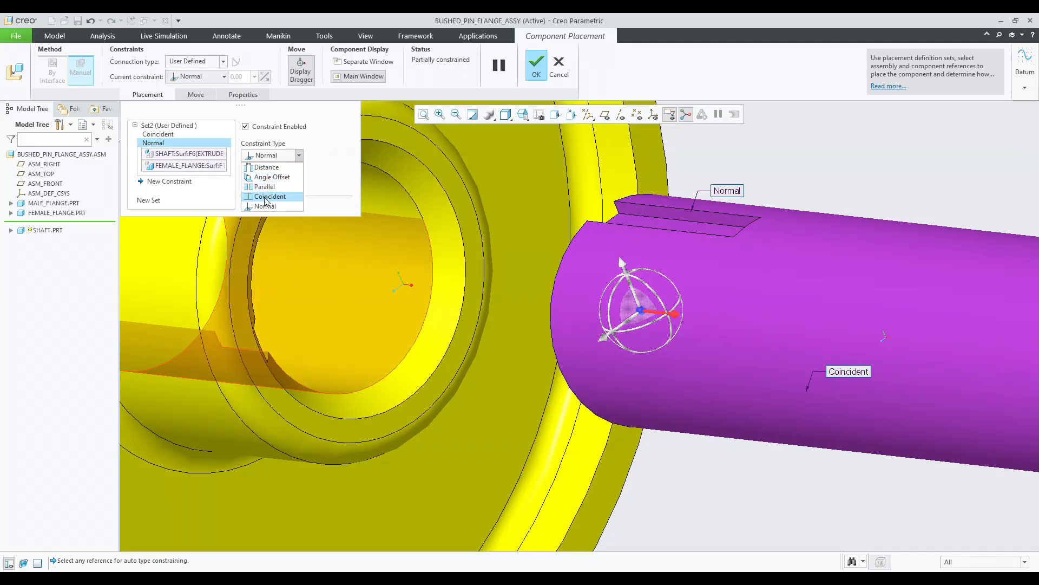
left_click(267, 197)
left_click(269, 156)
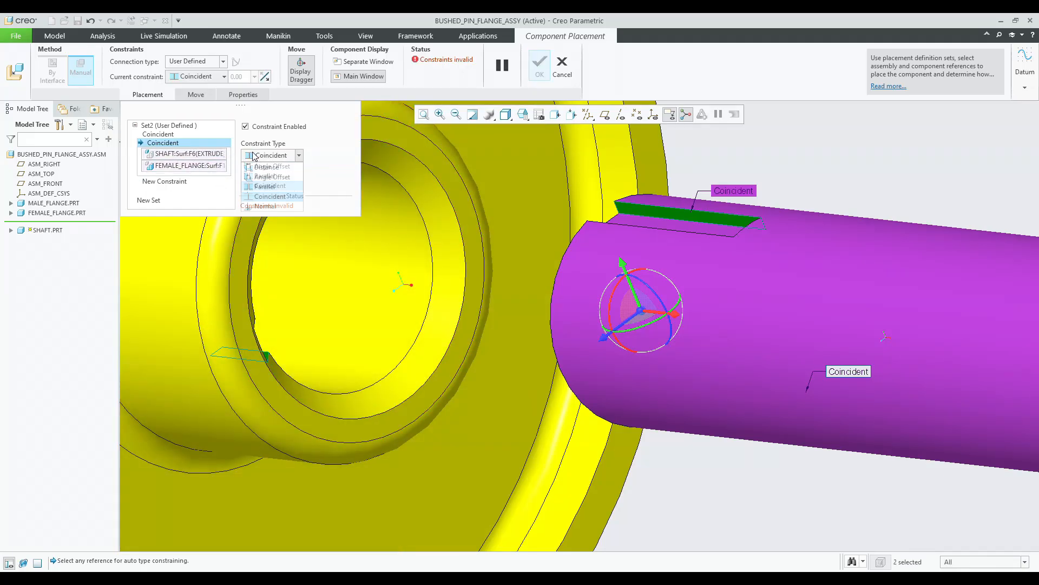
left_click(265, 187)
middle_click_drag(386, 308, 458, 291)
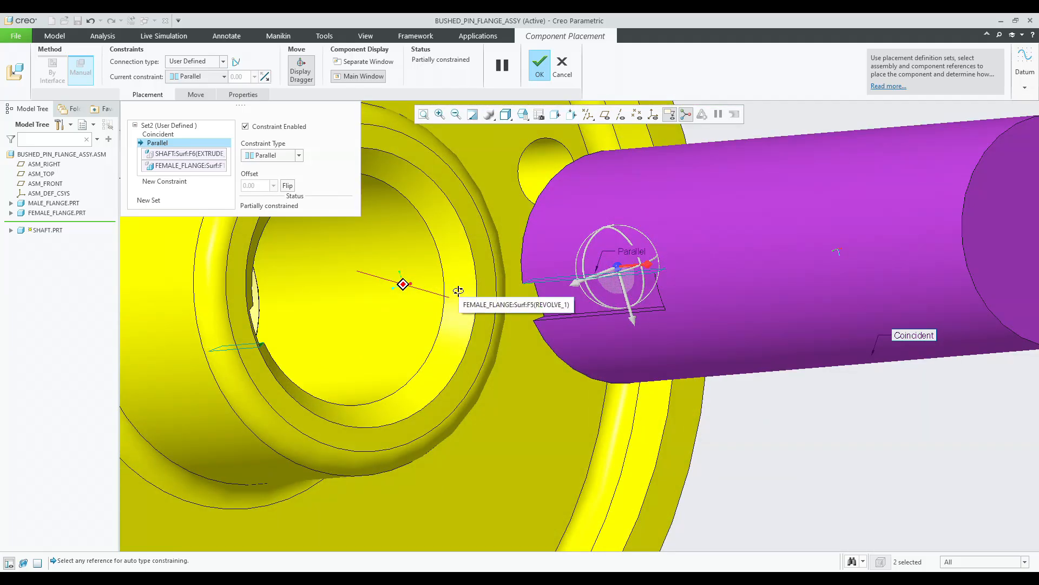
Delete the keyway constraint and start a new constraint.
right_click(167, 143)
left_click(172, 148)
left_click(172, 172)
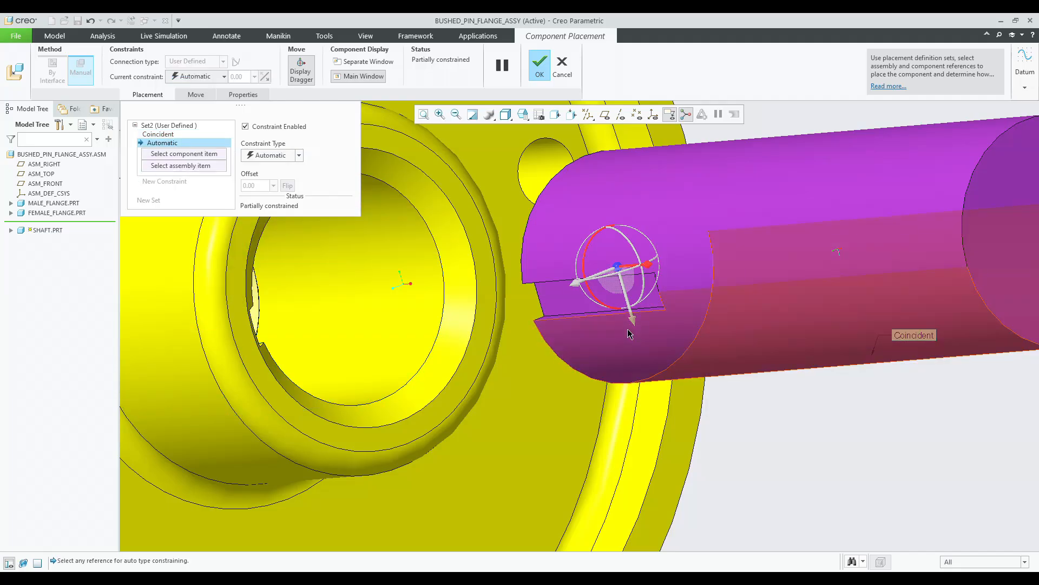
Constrain the shaft's keyway face coincident with the female flange's keyway face.
middle_click_drag(599, 316, 560, 412)
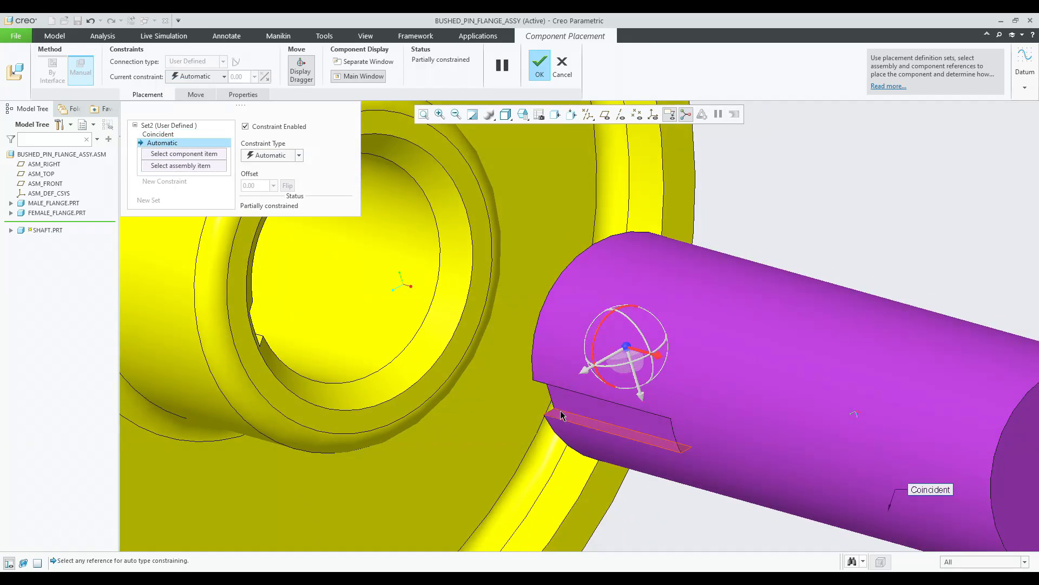
left_click(561, 415)
scroll(266, 341, "up", 3)
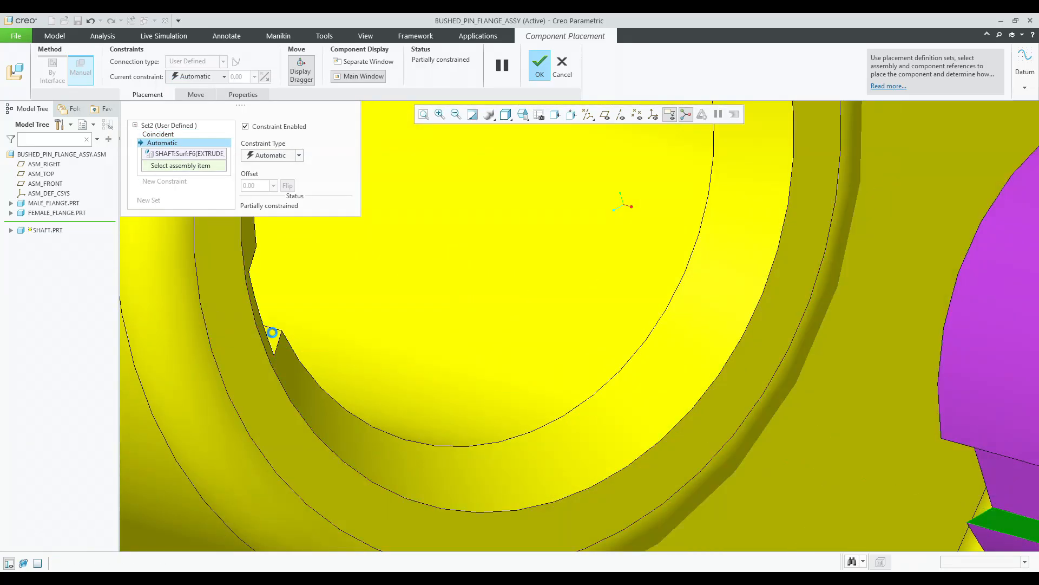
left_click(273, 333)
scroll(410, 233, "down", 6)
mouse_move(411, 233)
middle_mouse_down()
mouse_move(518, 269)
mouse_move(444, 261)
middle_mouse_up()
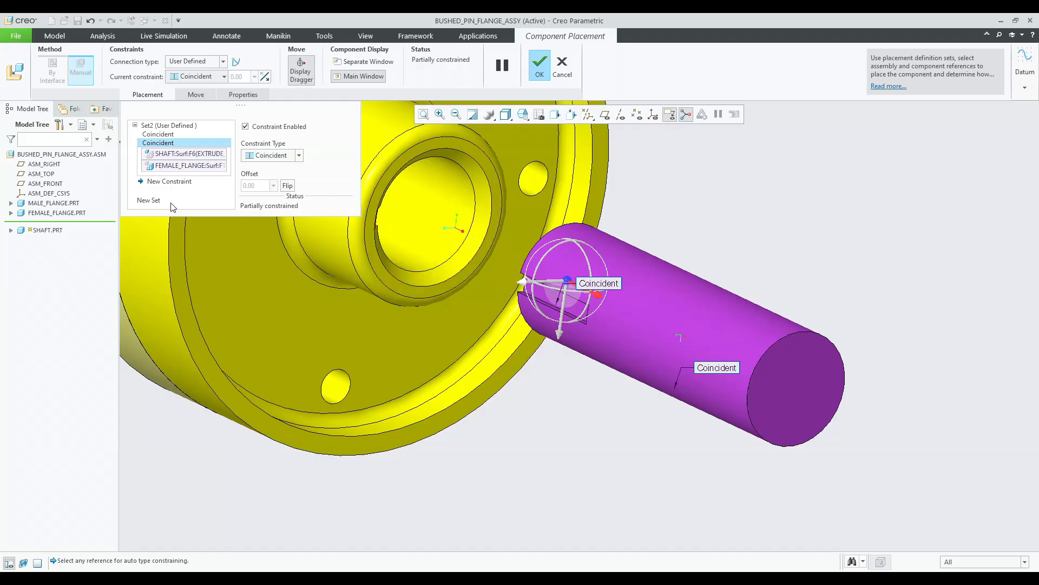
Add a Distance constraint of 20 between the shaft's end face and the female flange's face.
left_click_drag(597, 294, 556, 315)
mouse_move(506, 349)
middle_mouse_down()
mouse_move(542, 350)
mouse_move(514, 357)
middle_mouse_up()
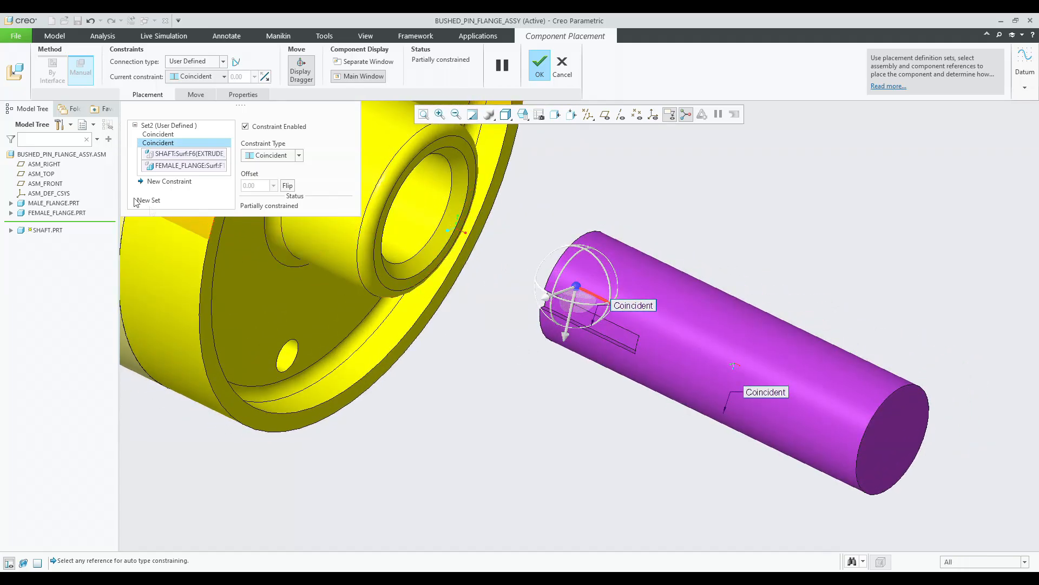
left_click(154, 181)
middle_click_drag(434, 245, 425, 289)
left_click(424, 284)
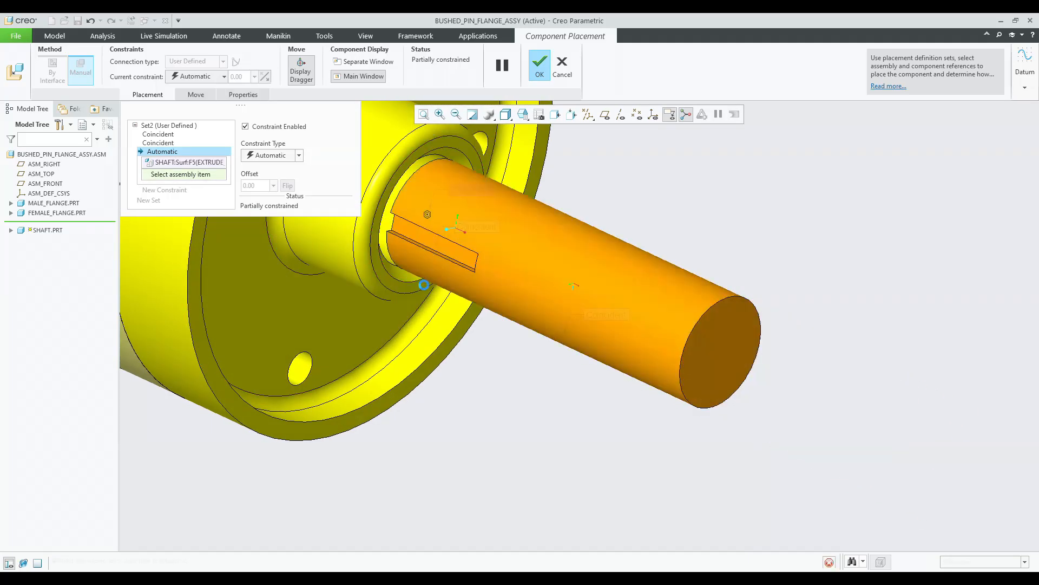
scroll(521, 297, "up", 4)
middle_click_drag(524, 301, 461, 224)
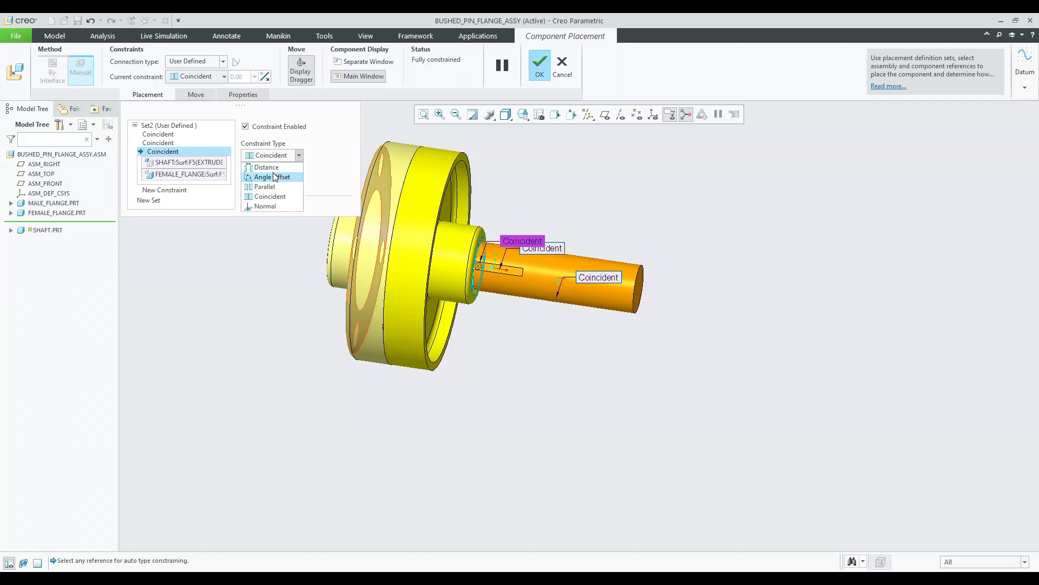
left_click(266, 168)
left_click_drag(480, 269, 453, 265)
middle_click_drag(475, 299, 445, 303)
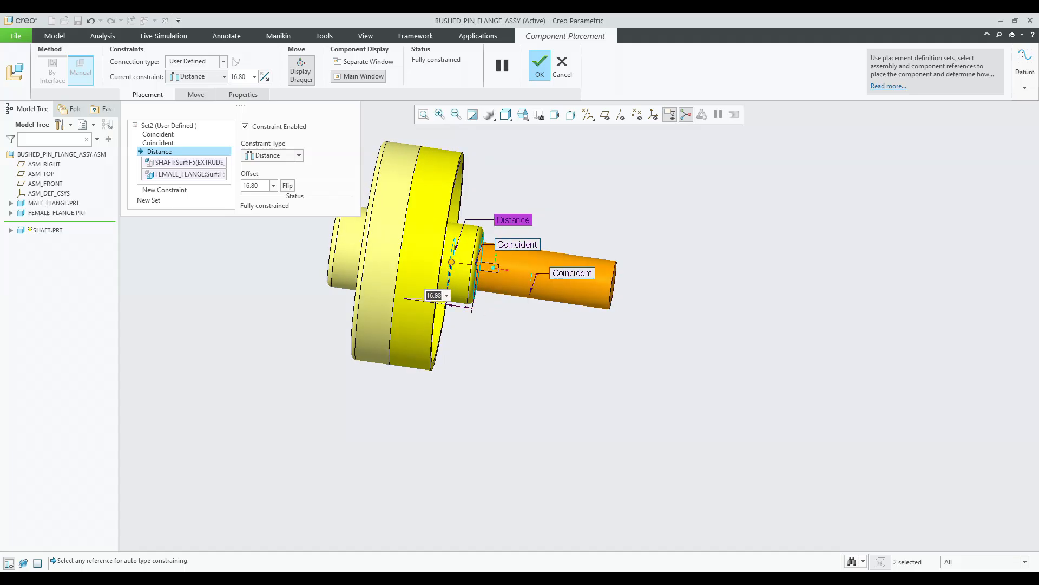
key("Return")
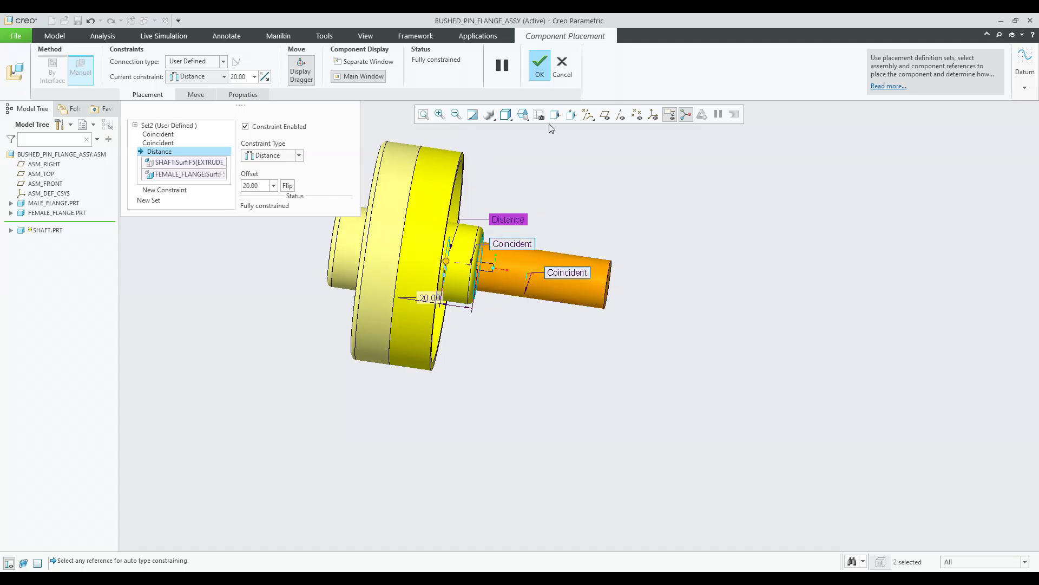
Confirm the shaft's placement in the female flange.
left_click(164, 190)
middle_click_drag(465, 304, 503, 327)
scroll(507, 338, "down", 2)
scroll(508, 338, "up", 3)
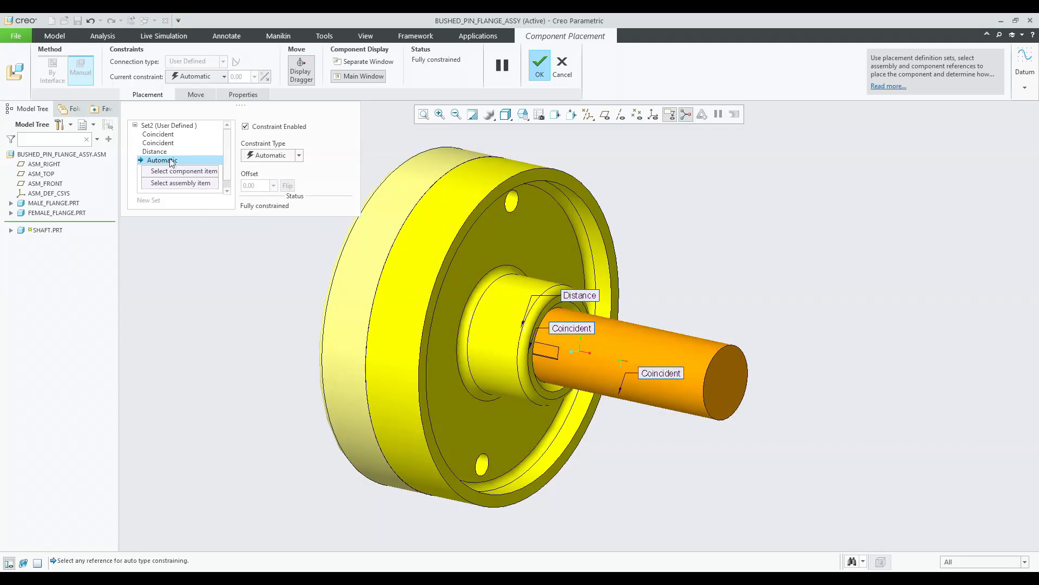
left_click(199, 170)
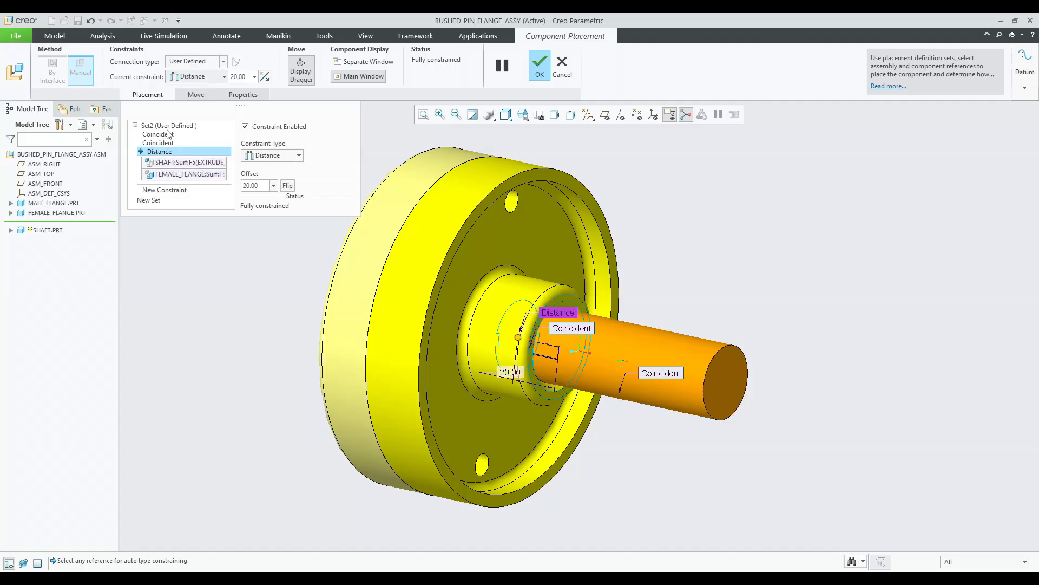
left_click(540, 65)
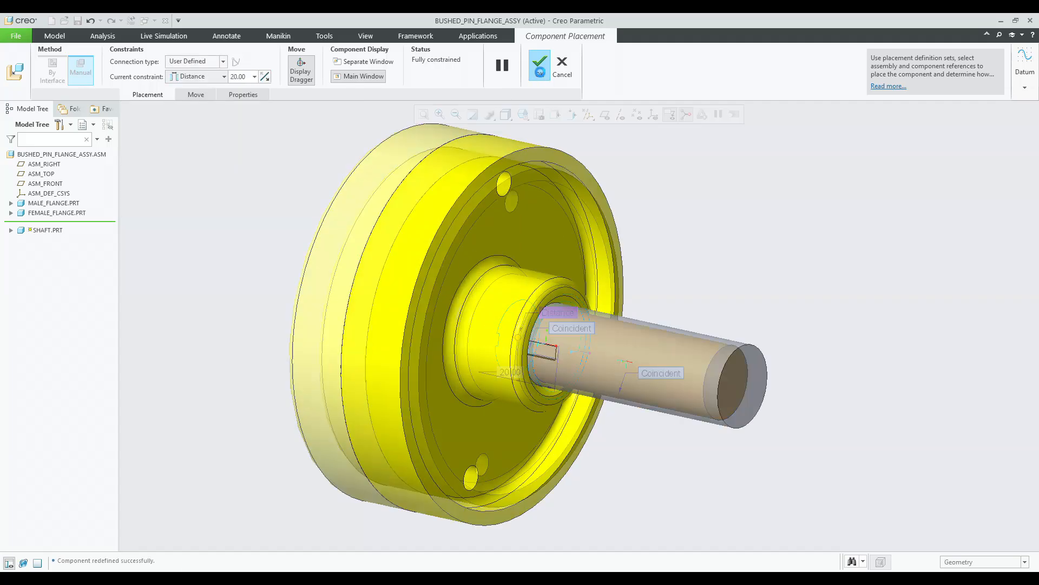
Assemble a second shaft and make its cylindrical surface coincident with the male flange's bore.
middle_click_drag(740, 244, 823, 274)
scroll(823, 274, "up", 2)
left_click(175, 59)
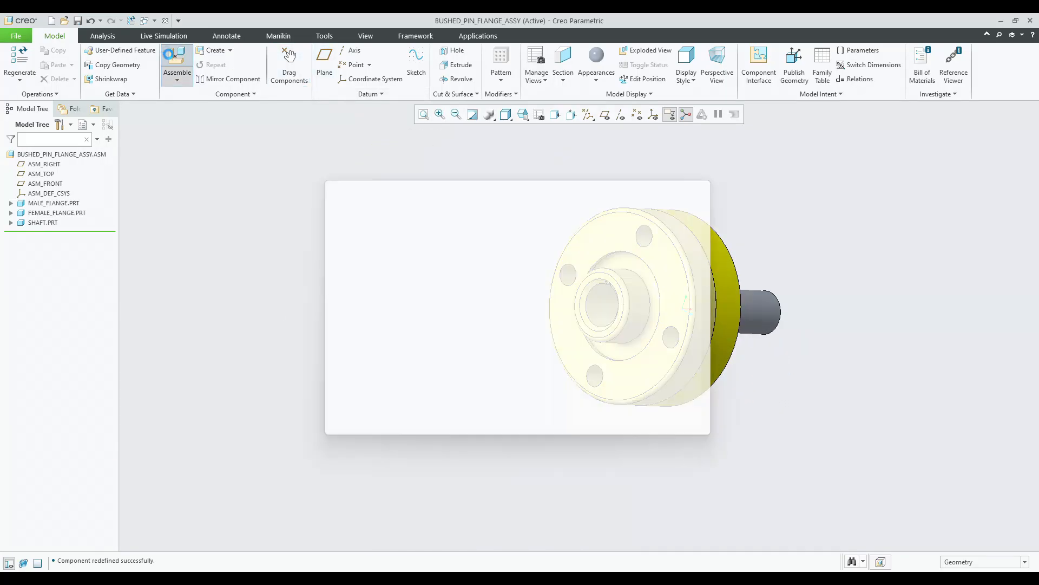
double_click(413, 280)
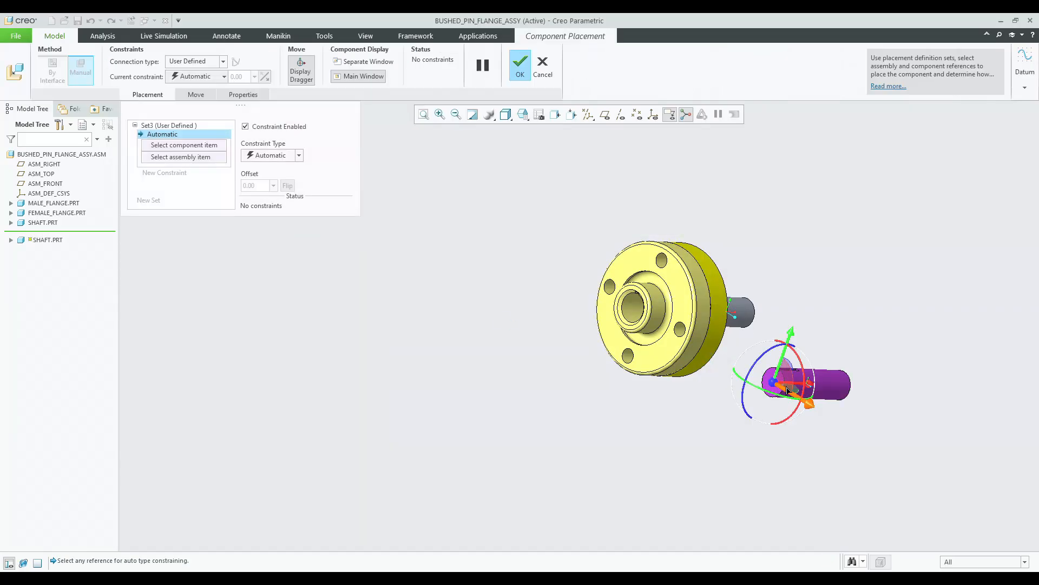
scroll(822, 375, "down", 5)
left_click(820, 367)
scroll(820, 367, "up", 4)
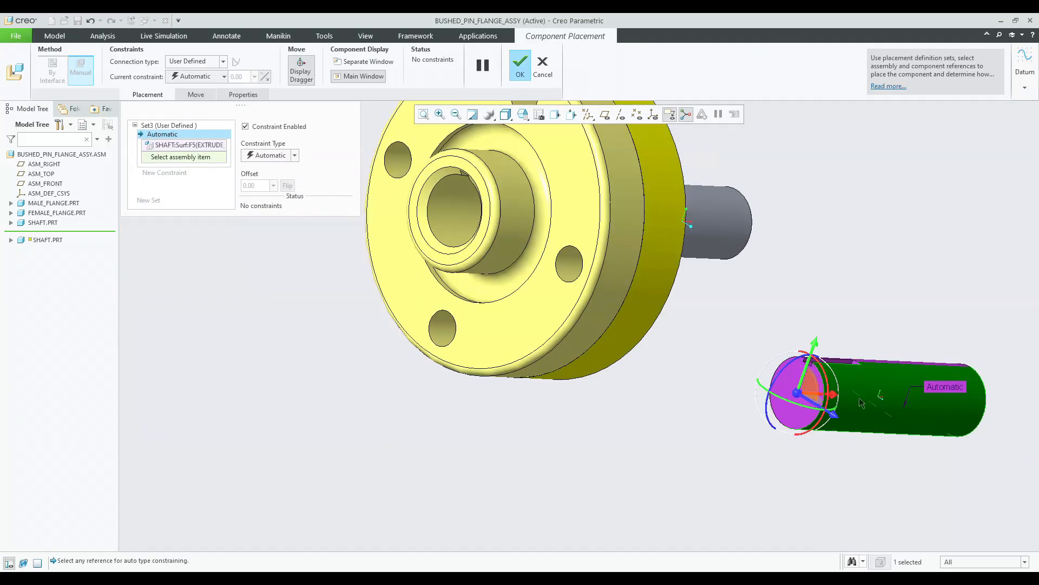
left_click(441, 203)
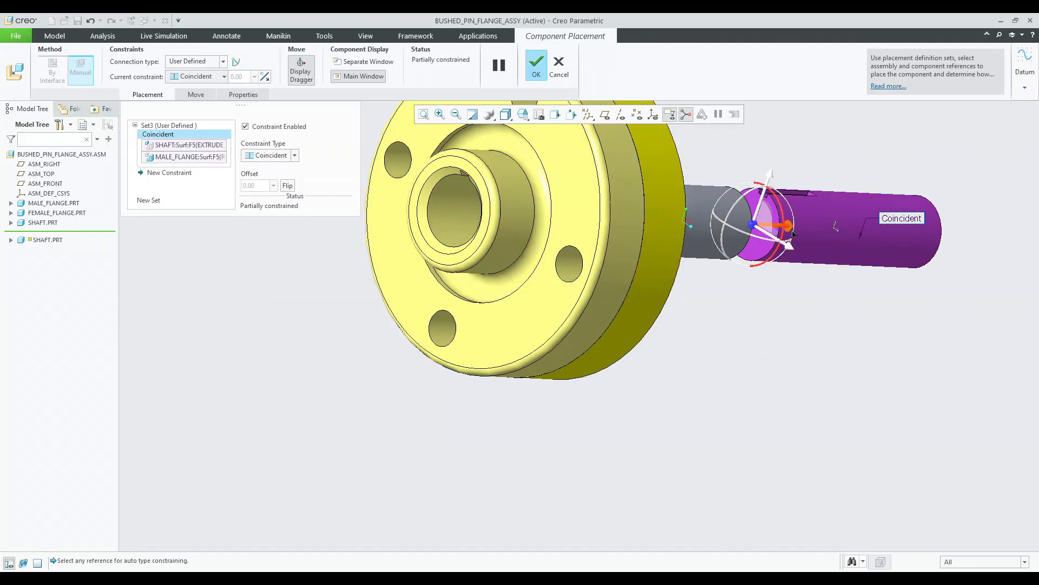
Add a Distance constraint of 20 between the second shaft's end face and the male flange's hub face.
scroll(507, 241, "up", 3)
scroll(169, 292, "down", 5)
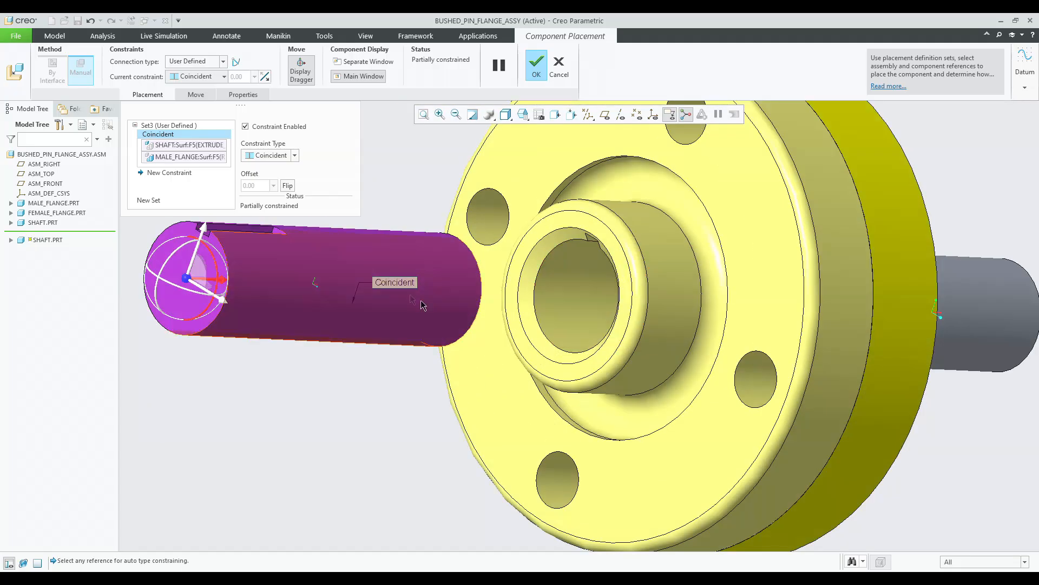
left_click(181, 235)
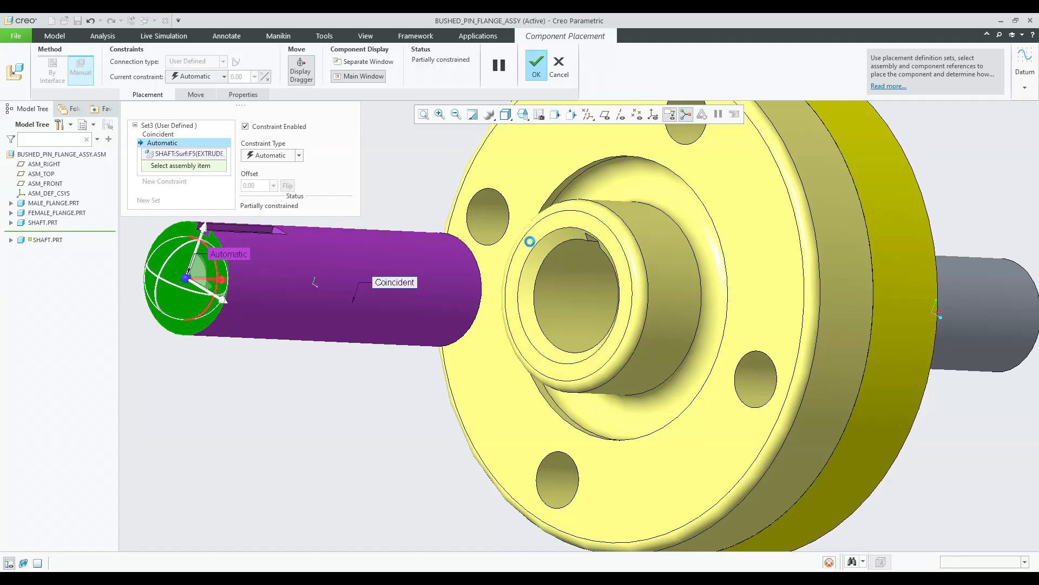
left_click(530, 239)
left_click(288, 186)
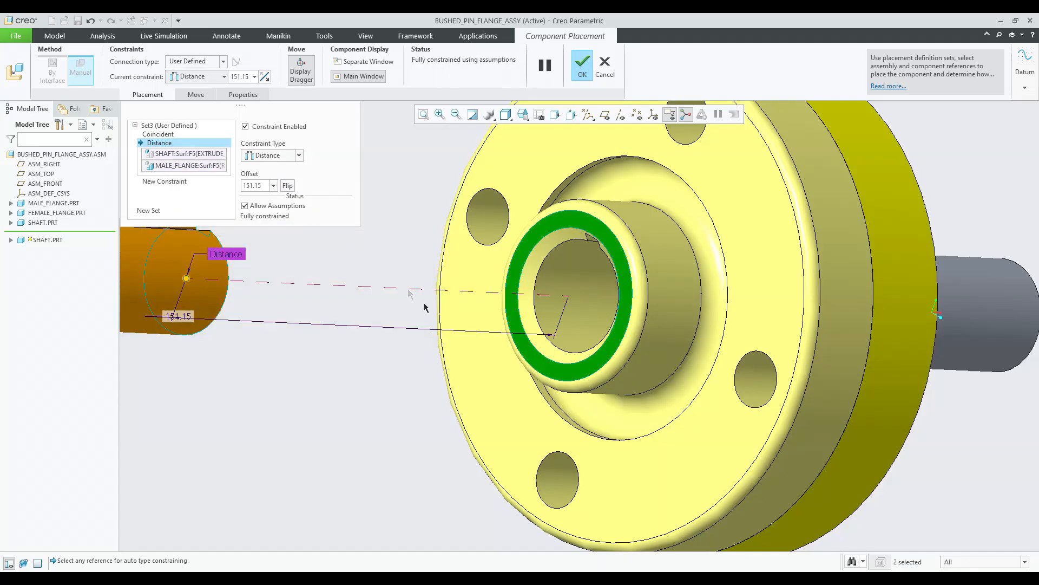
scroll(356, 312, "up", 2)
left_click_drag(333, 301, 548, 311)
middle_click_drag(589, 319, 552, 327)
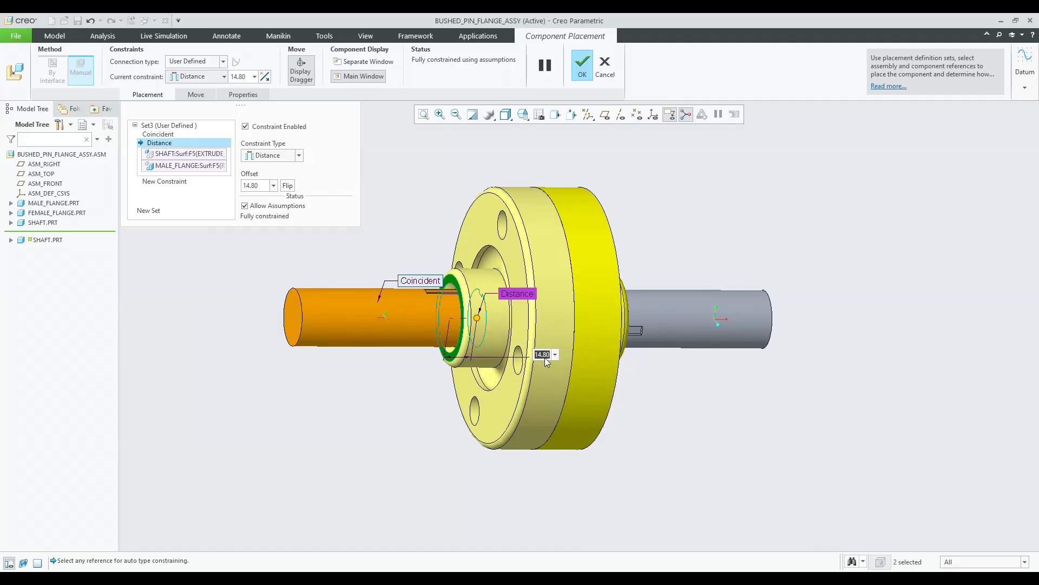
type("20")
key("Return")
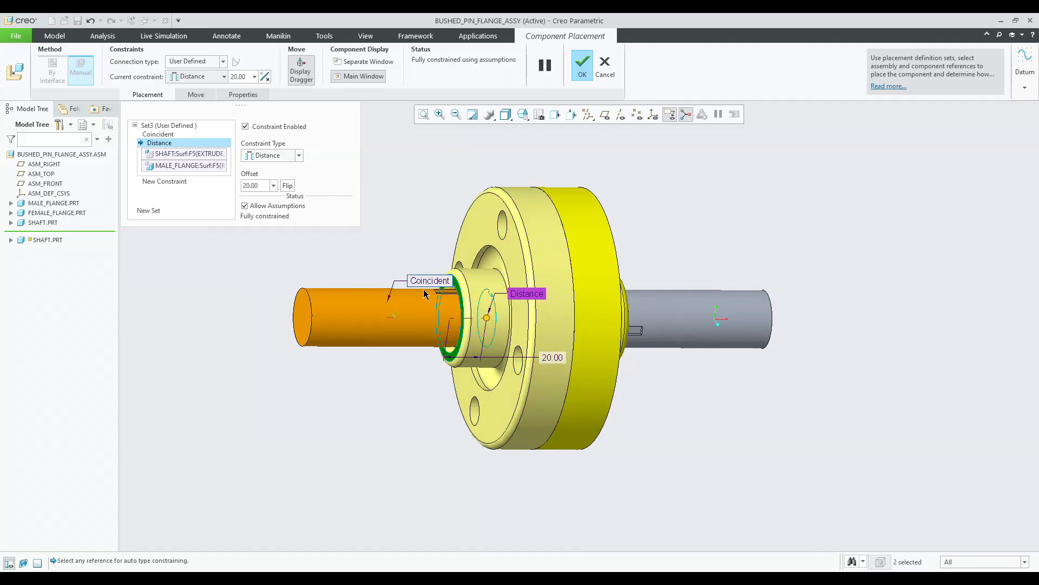
Constrain the second shaft's keyway face coincident with the male flange's keyway face and finish its placement.
scroll(424, 294, "up", 10)
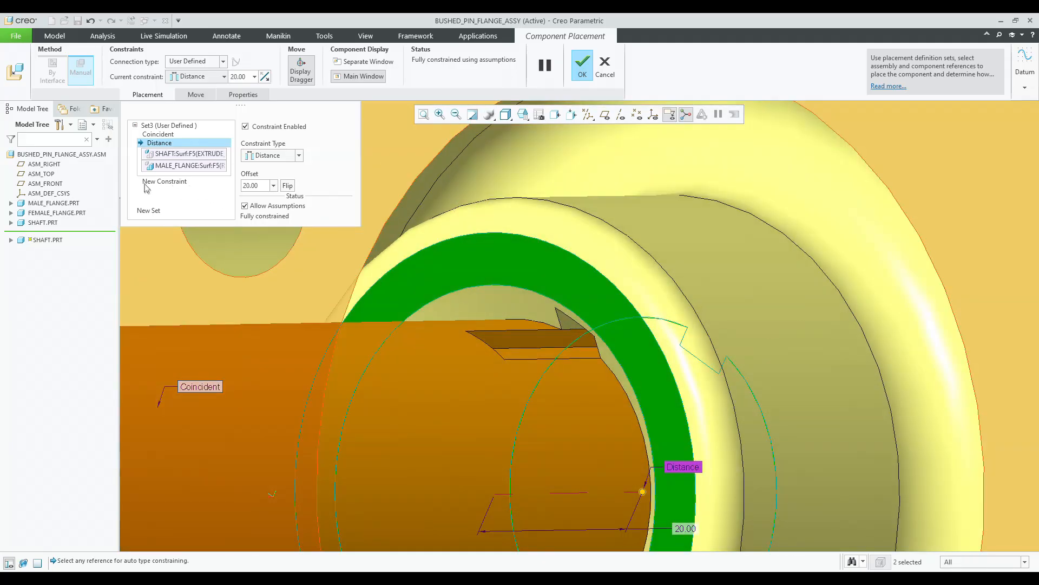
left_click(147, 183)
scroll(584, 336, "up", 5)
left_click(579, 338)
left_click(545, 313)
scroll(563, 330, "down", 10)
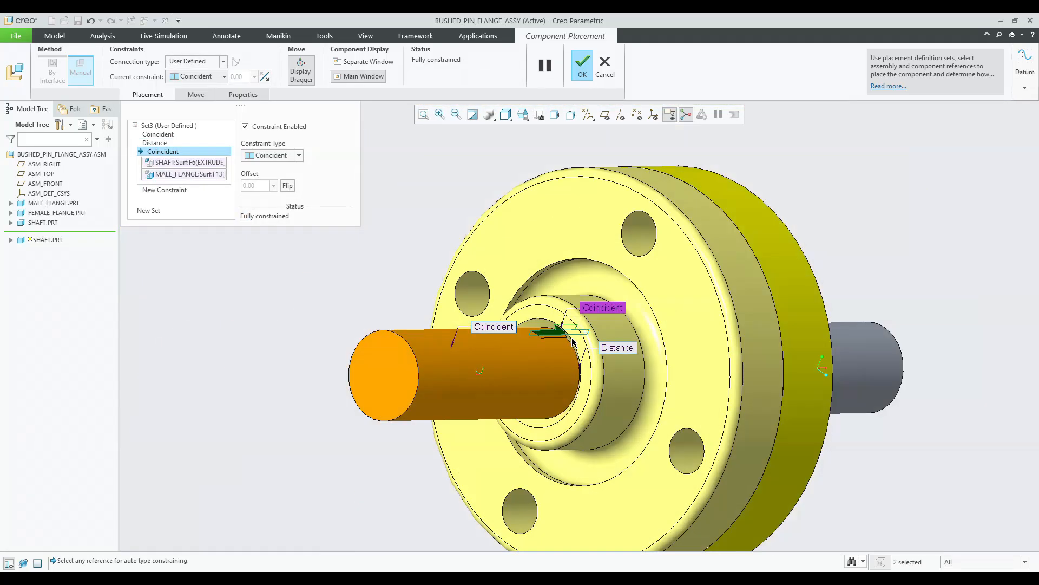
scroll(572, 341, "down", 5)
middle_click_drag(572, 341, 475, 315)
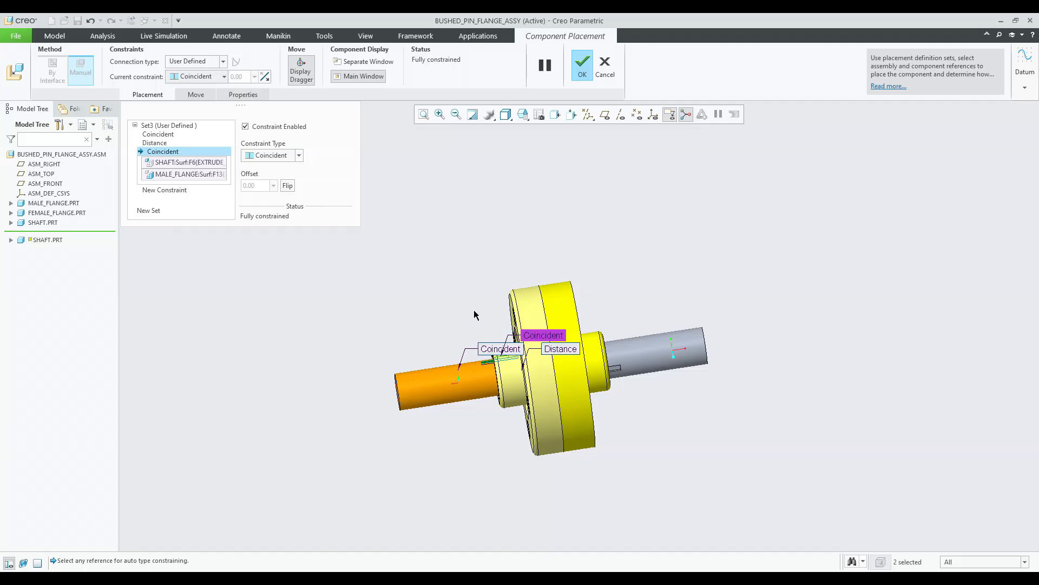
middle_click(475, 314)
Review the first shaft's placement constraints, close the definition, and reorient the assembly to a standard view.
left_click(642, 342)
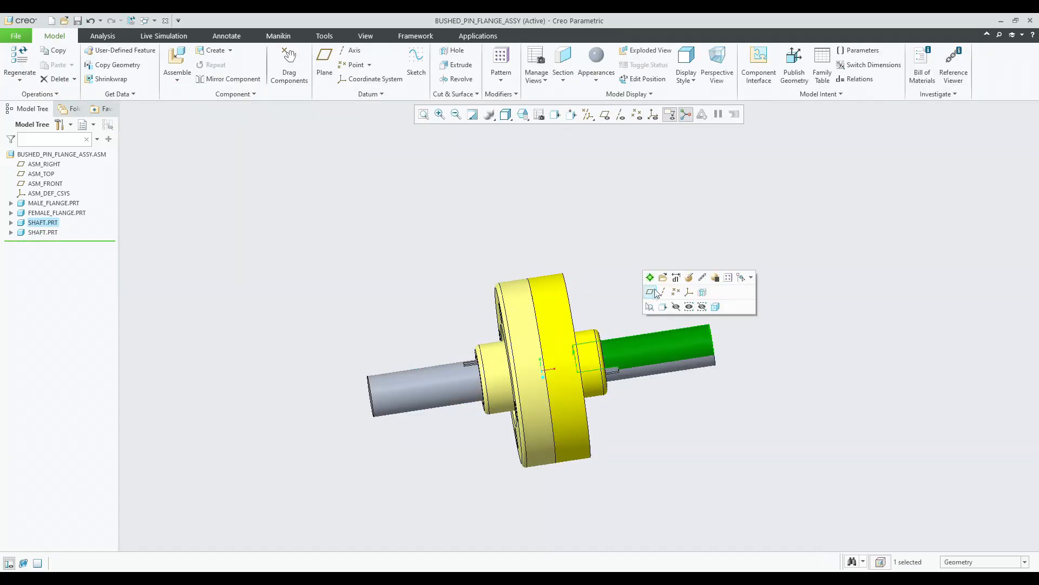
left_click(689, 277)
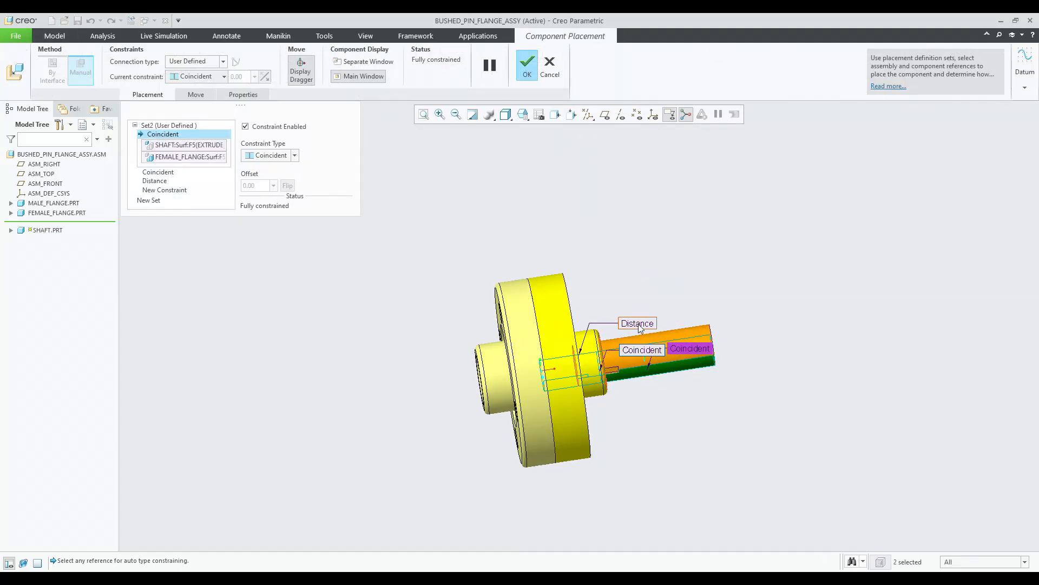
left_click(637, 323)
middle_click(584, 278)
scroll(585, 279, "up", 3)
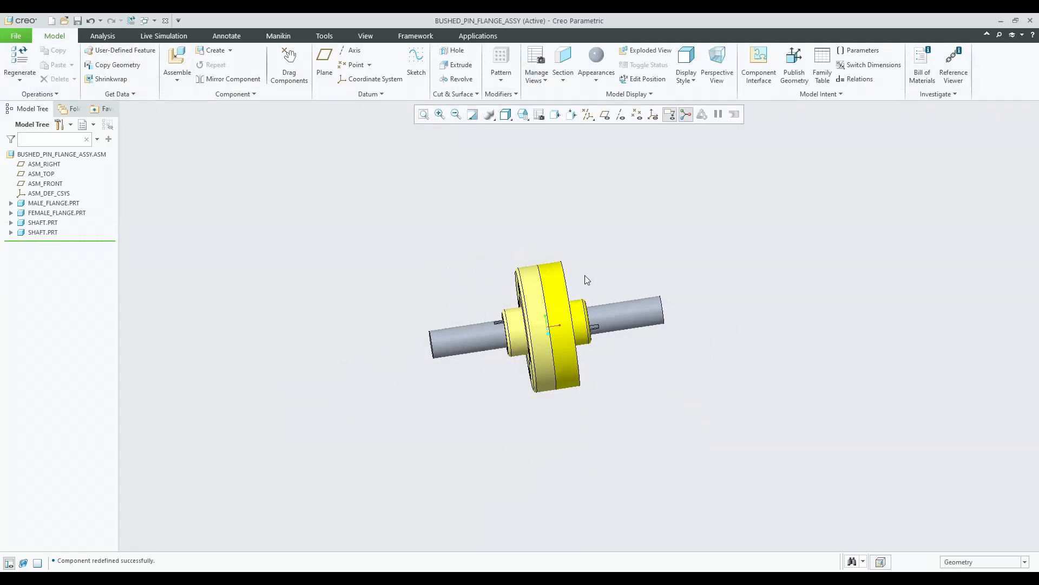
left_click(523, 115)
left_click(523, 128)
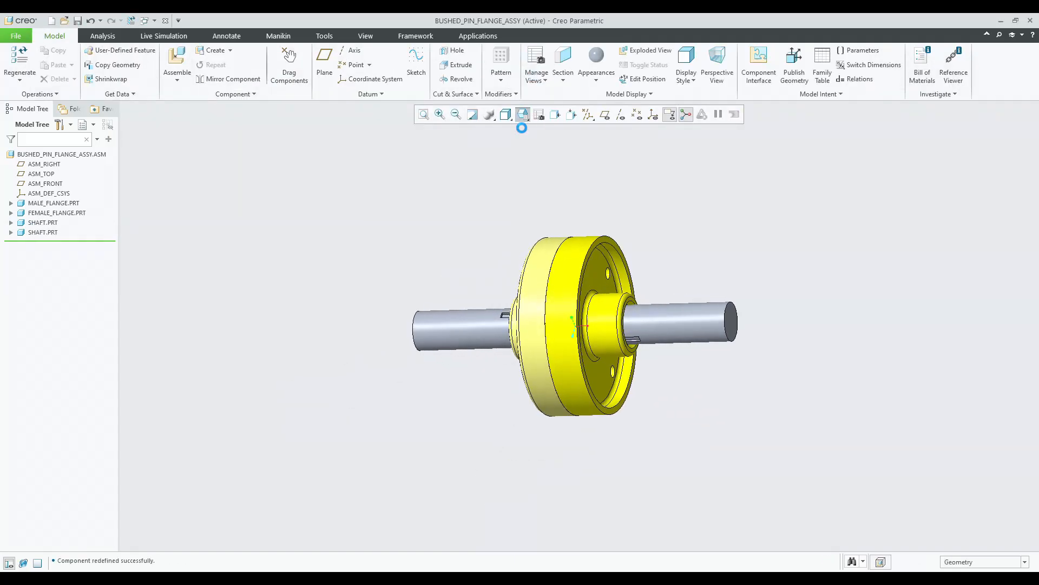
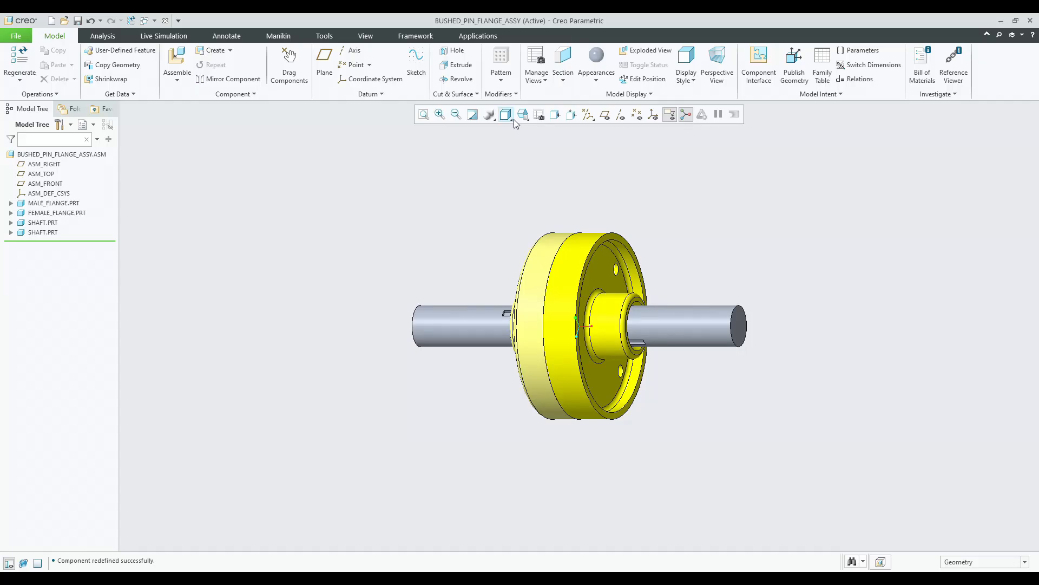
Create a planar cross-section of the assembly through the ASM_FRONT datum plane.
left_click(361, 38)
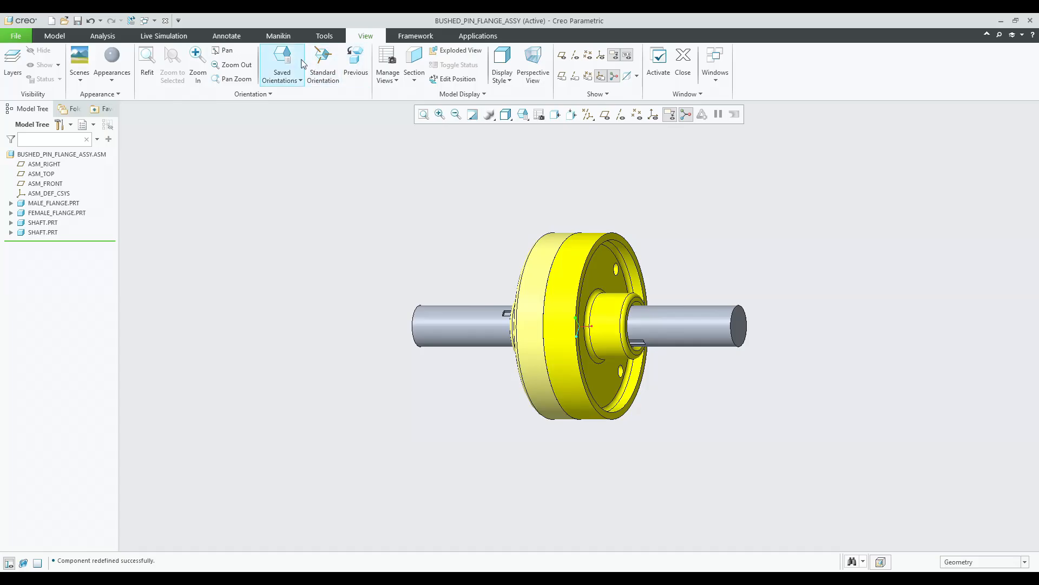
left_click(407, 59)
left_click(606, 116)
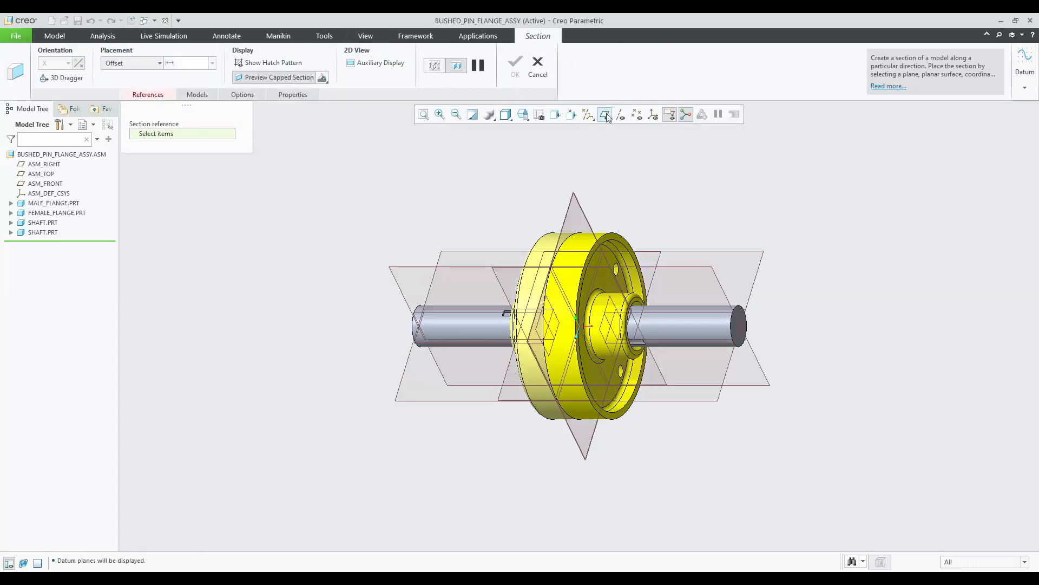
left_click(474, 268)
middle_click_drag(461, 181, 480, 146)
middle_click(480, 146)
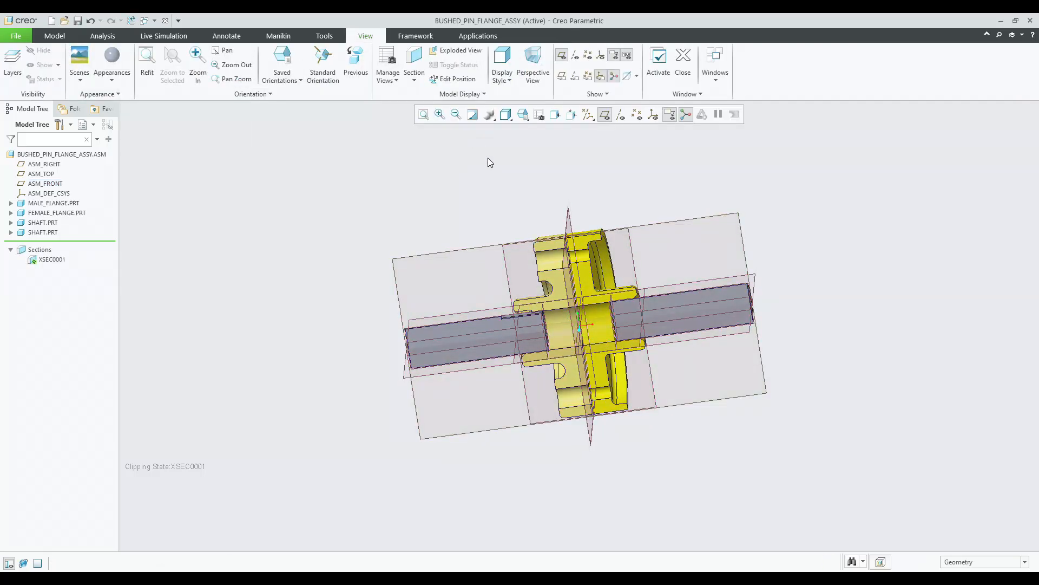
Orient the view normal to the section plane and turn off datum plane display.
left_click(506, 248)
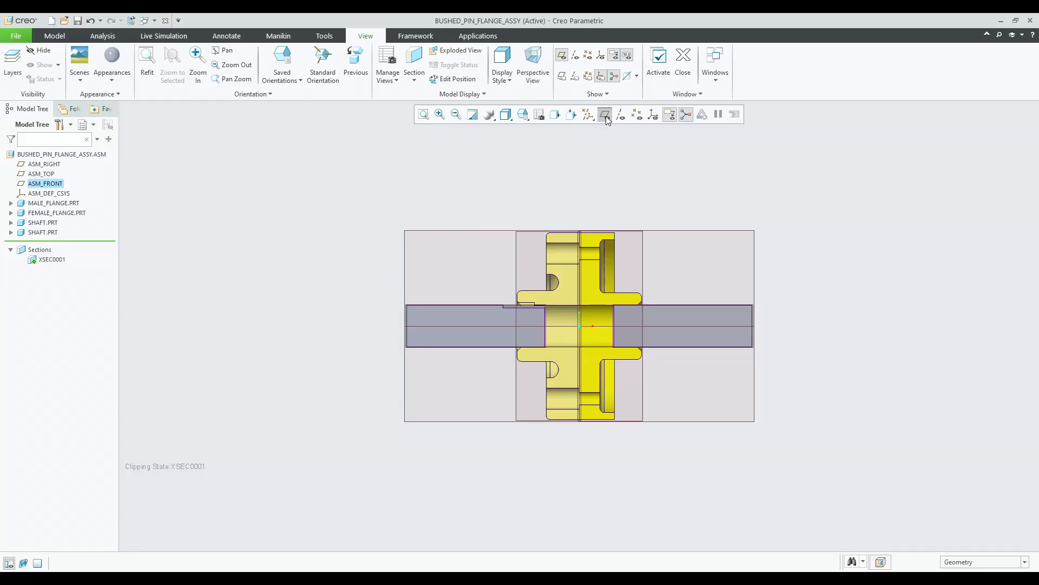
left_click(606, 115)
scroll(598, 312, "down", 5)
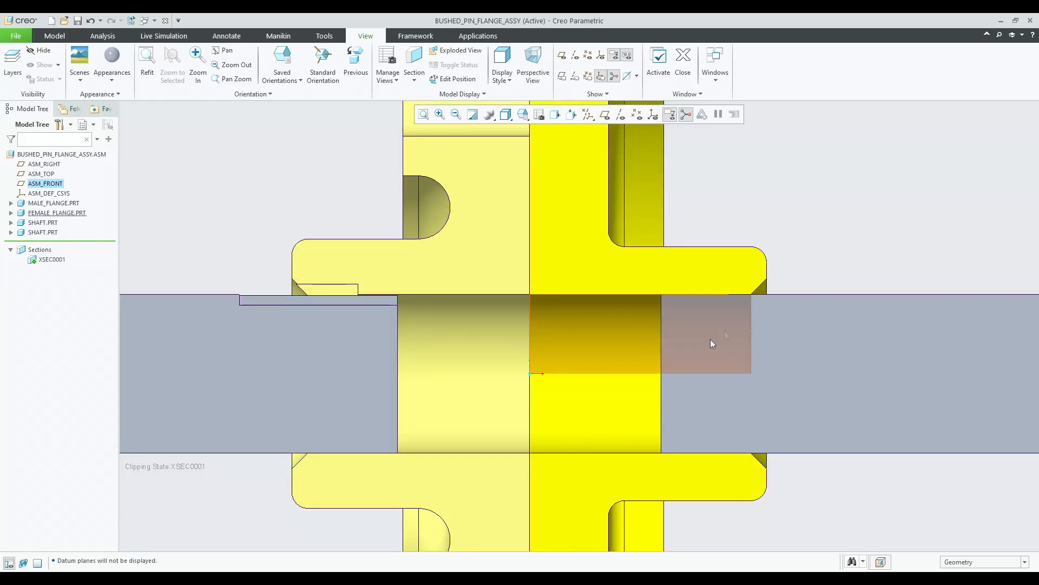
Measure the distance between the end faces of the two shafts inside the coupling.
middle_click_drag(743, 366, 694, 379)
scroll(393, 325, "down", 2)
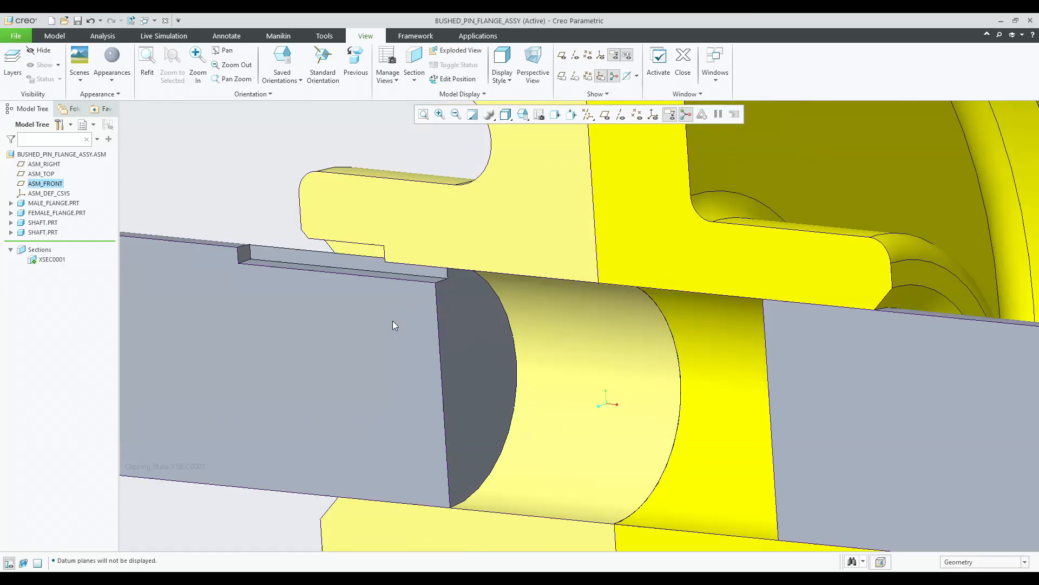
scroll(393, 325, "down", 1)
scroll(484, 266, "up", 7)
middle_click_drag(516, 308, 563, 311)
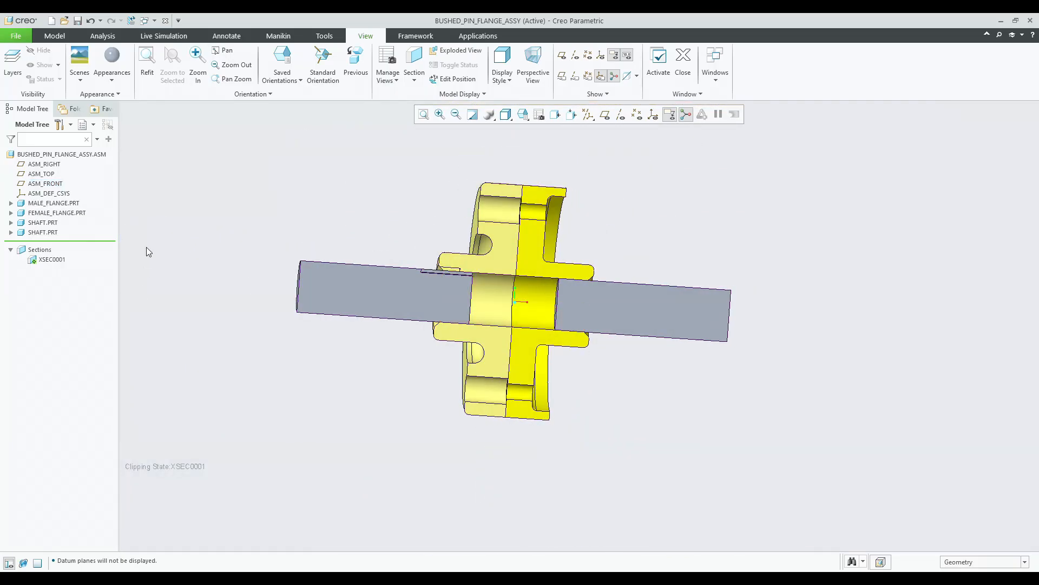
left_click(101, 39)
left_click(314, 64)
mouse_move(425, 290)
middle_mouse_down()
mouse_move(545, 282)
mouse_move(495, 311)
mouse_move(420, 307)
middle_mouse_up()
scroll(543, 283, "down", 3)
left_click(533, 291)
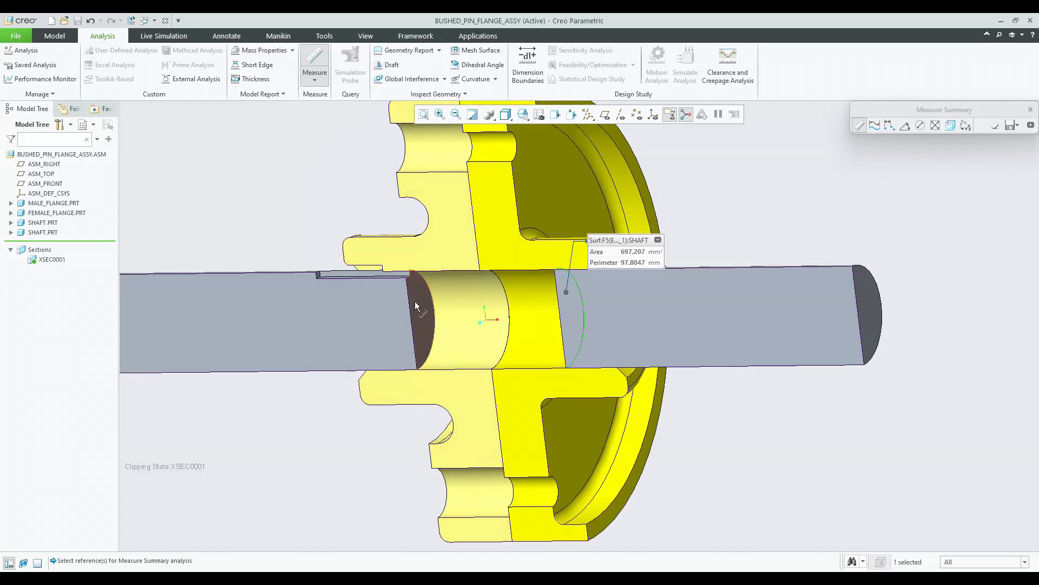
left_click(414, 305, "ctrl")
middle_click_drag(547, 347, 575, 342)
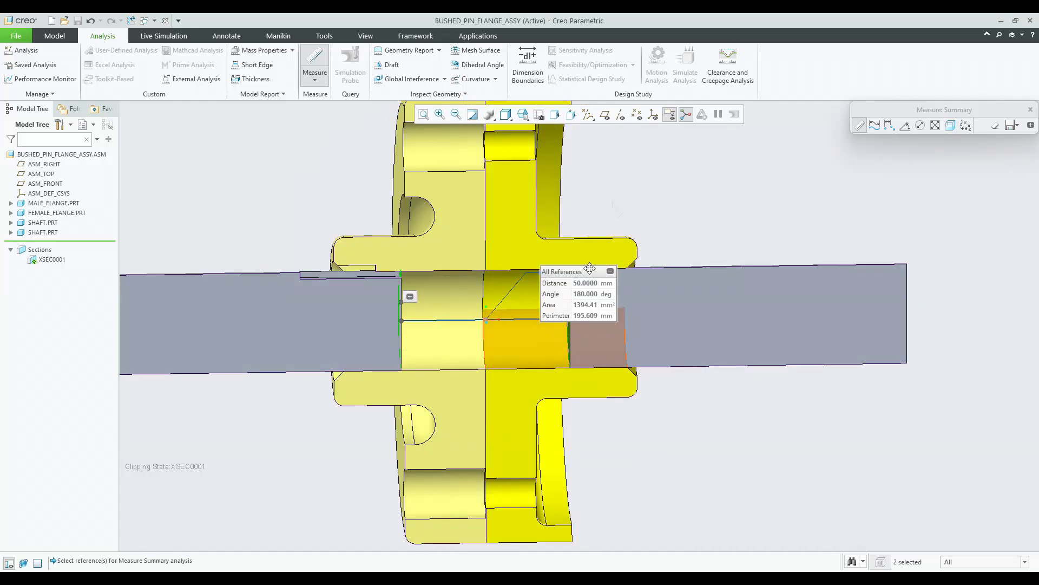
key("Escape")
Reopen the left shaft's placement, select its Distance constraint to the male flange, and close the definition.
scroll(134, 219, "up", 2)
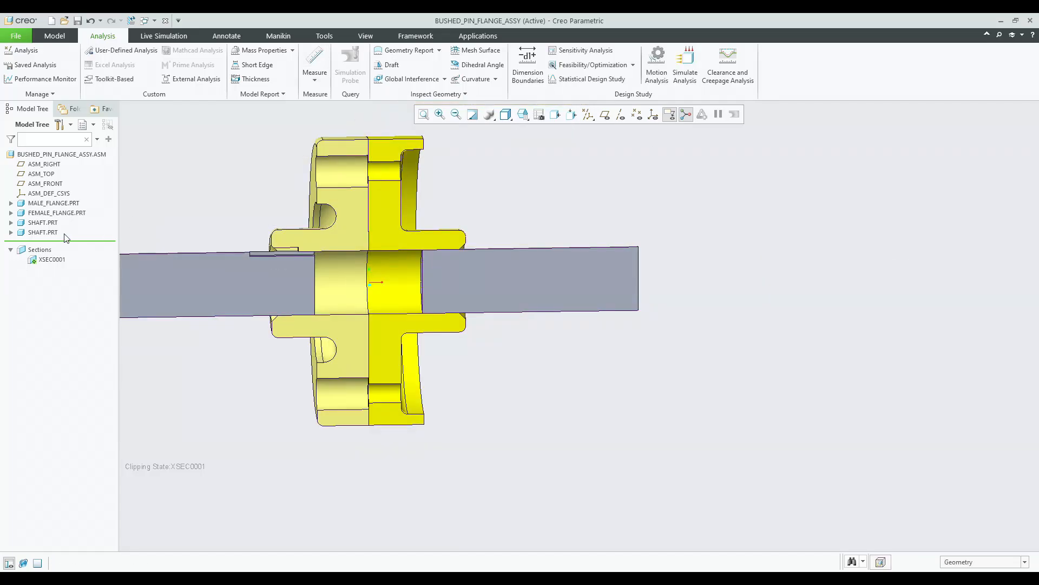
left_click(46, 234)
left_click(93, 182)
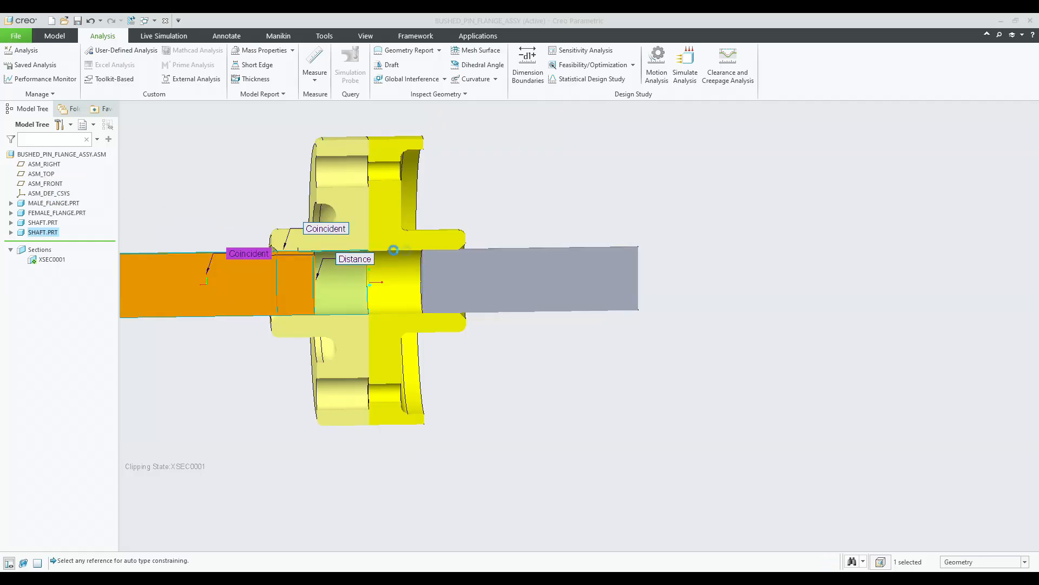
left_click(354, 261)
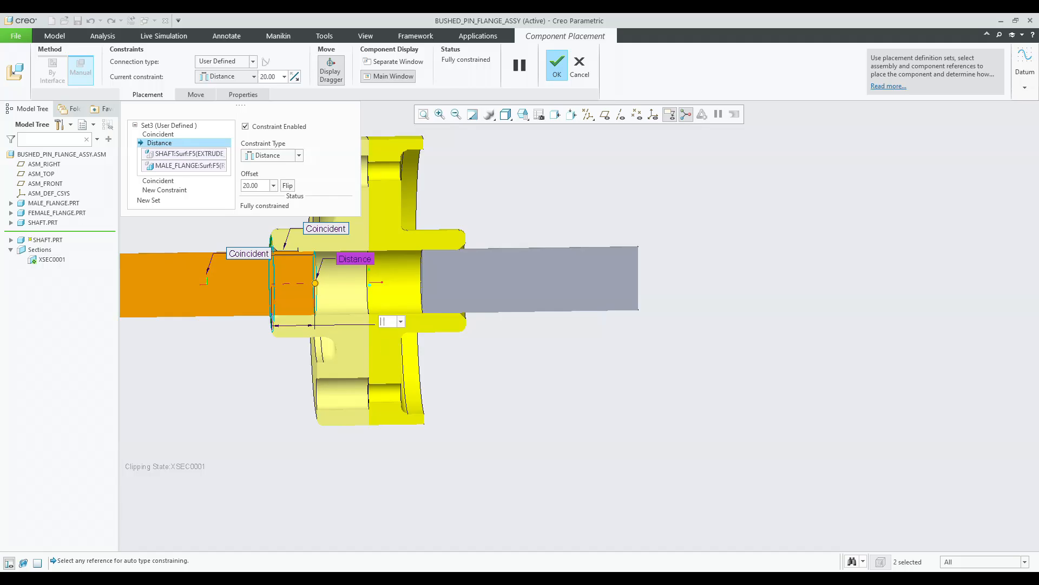
key("Return")
middle_click(494, 183)
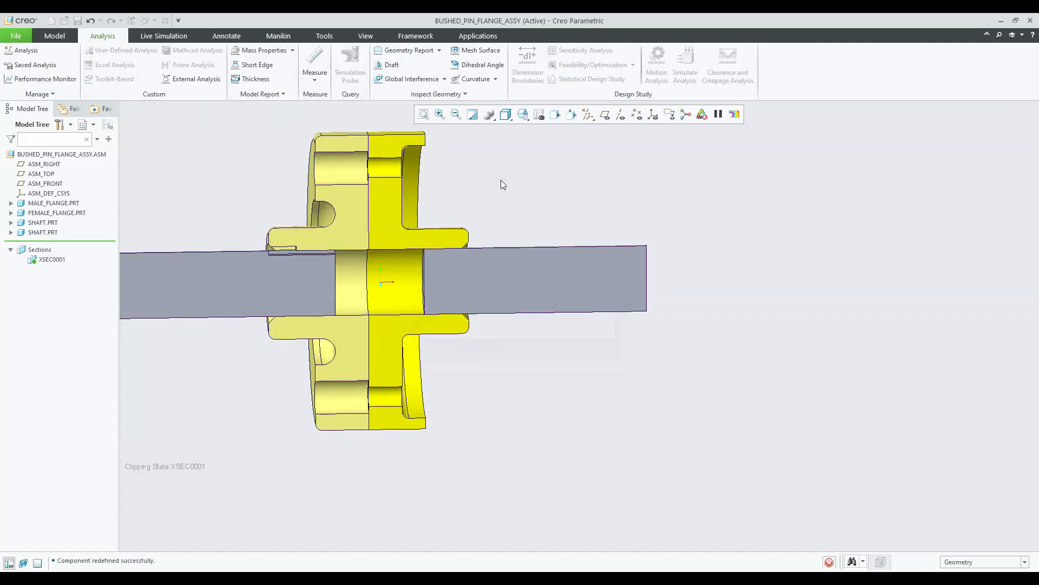
Reopen the right shaft's placement, check its Distance offset to the female flange, and close the definition.
left_click(495, 275)
left_click(541, 223)
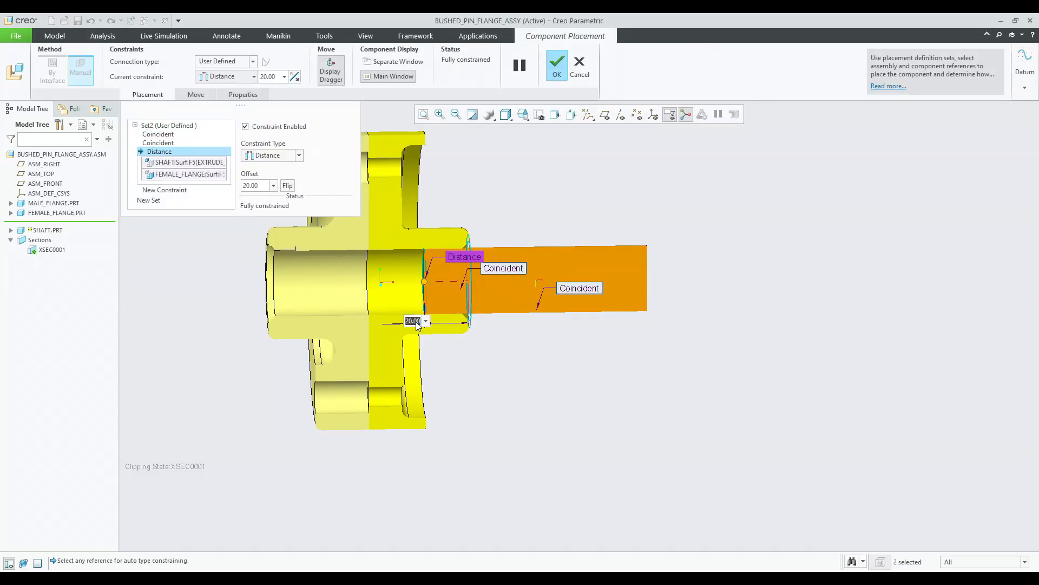
key("Return")
middle_click(483, 189)
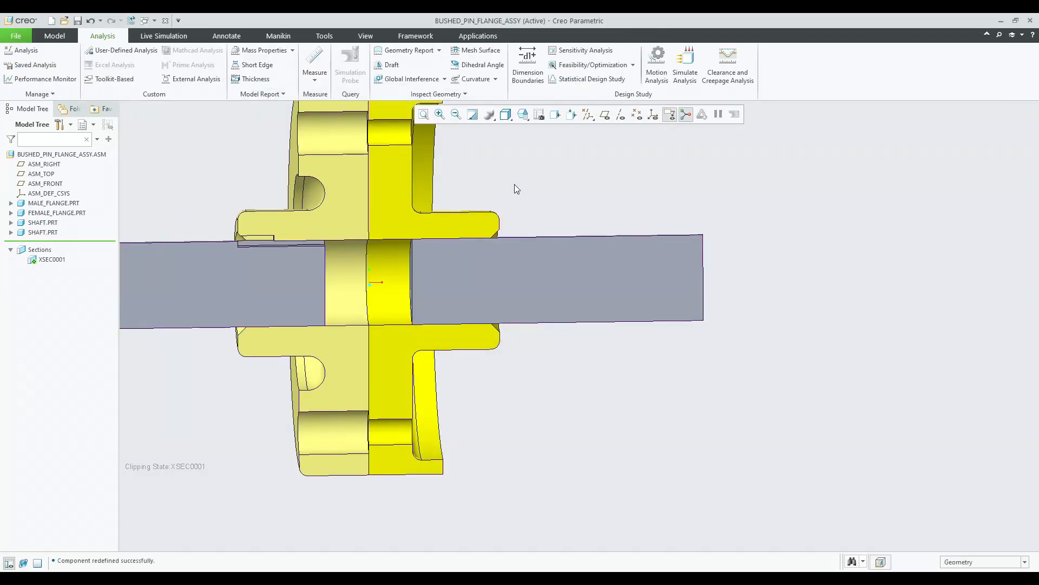
Examine the left shaft's keyway end inside the male flange's hub in the sectioned view.
mouse_move(247, 212)
middle_mouse_down()
mouse_move(230, 214)
mouse_move(240, 206)
middle_mouse_up()
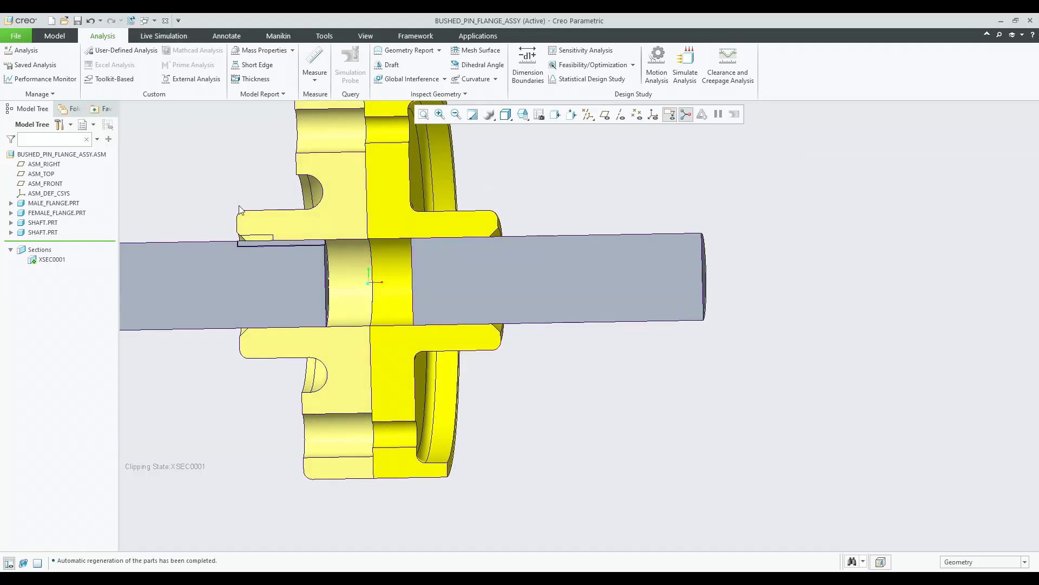
scroll(252, 246, "down", 5)
mouse_move(252, 246)
middle_mouse_down()
mouse_move(268, 248)
mouse_move(244, 254)
mouse_move(271, 265)
mouse_move(257, 252)
mouse_move(247, 259)
middle_mouse_up()
scroll(257, 252, "up", 4)
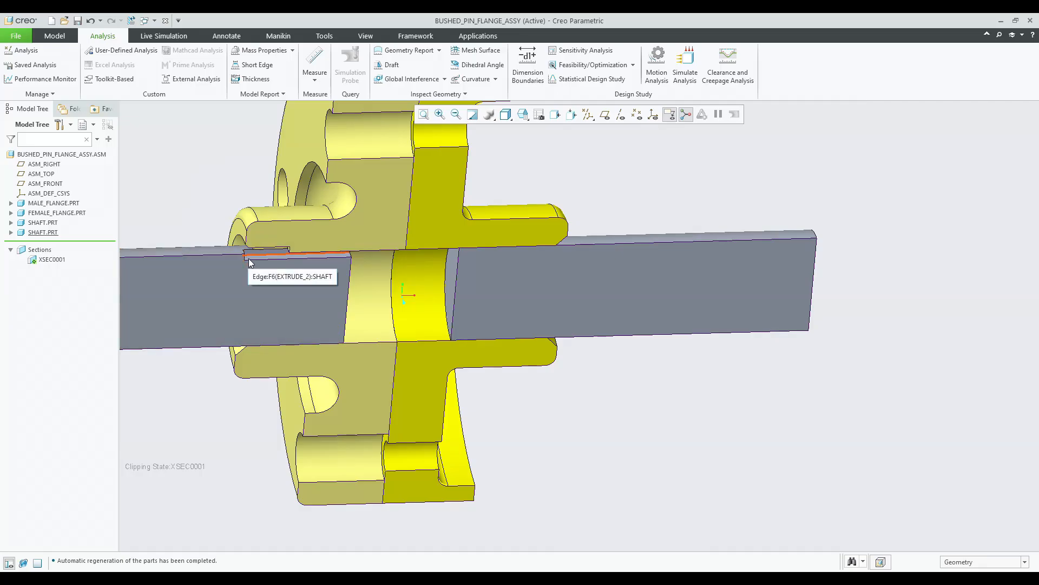
left_click(262, 284)
key("Escape")
scroll(241, 259, "down", 2)
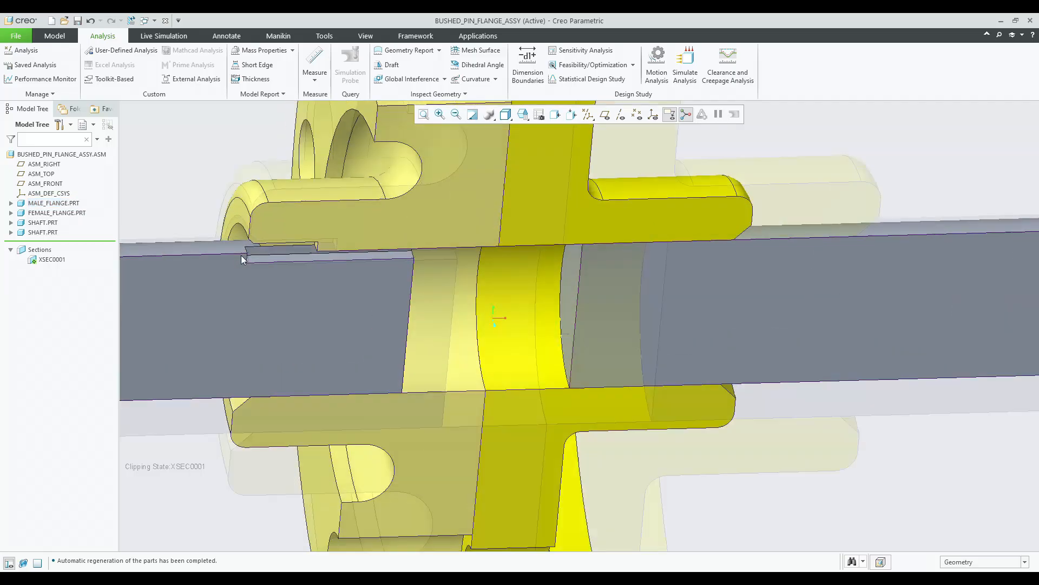
scroll(242, 259, "down", 3)
Set the left shaft's Distance offset from the male flange to 20 and finish its placement.
left_click(242, 270)
scroll(322, 261, "up", 3)
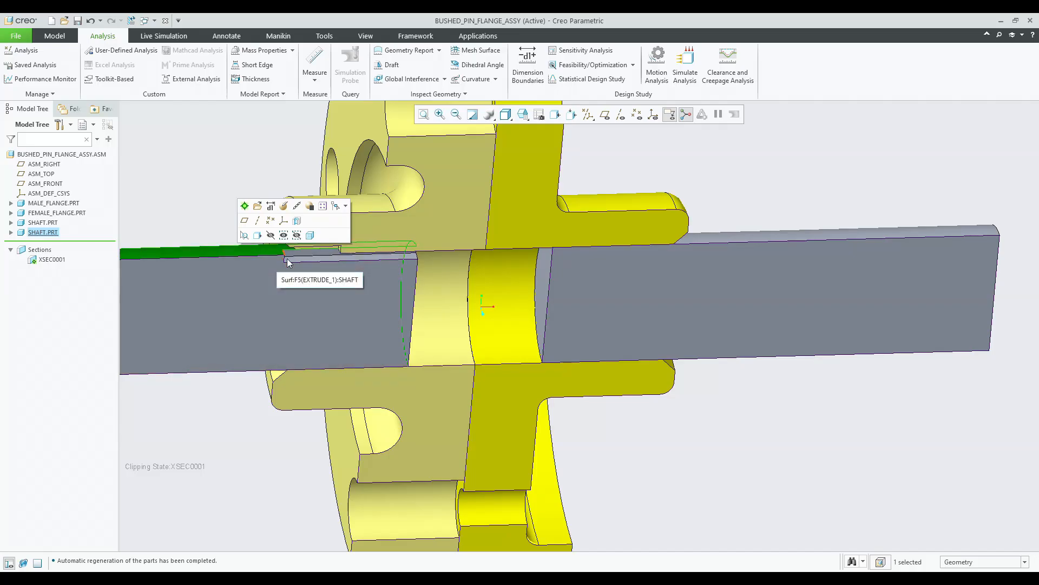
left_click(258, 206)
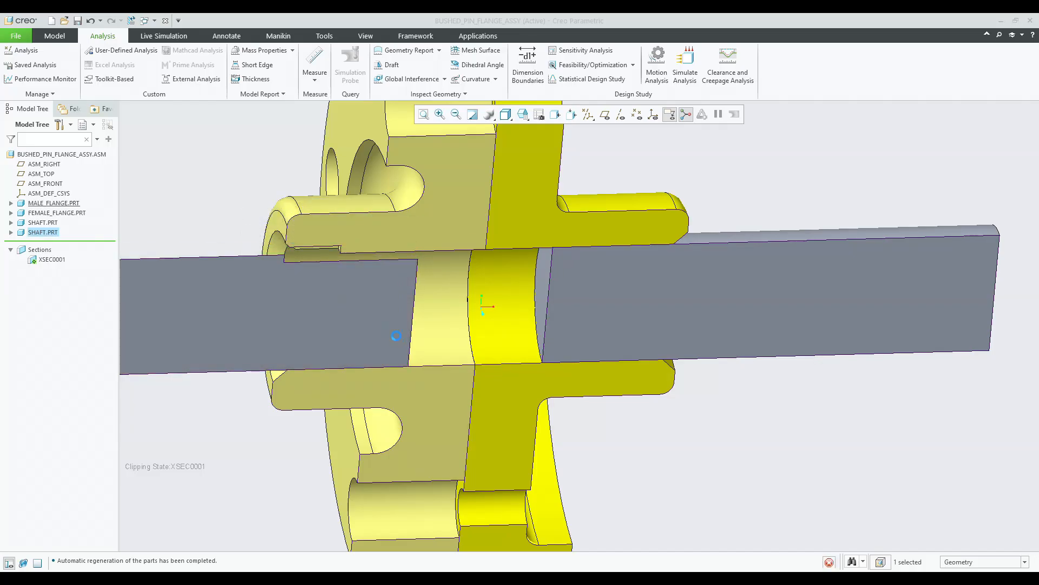
left_click(447, 286)
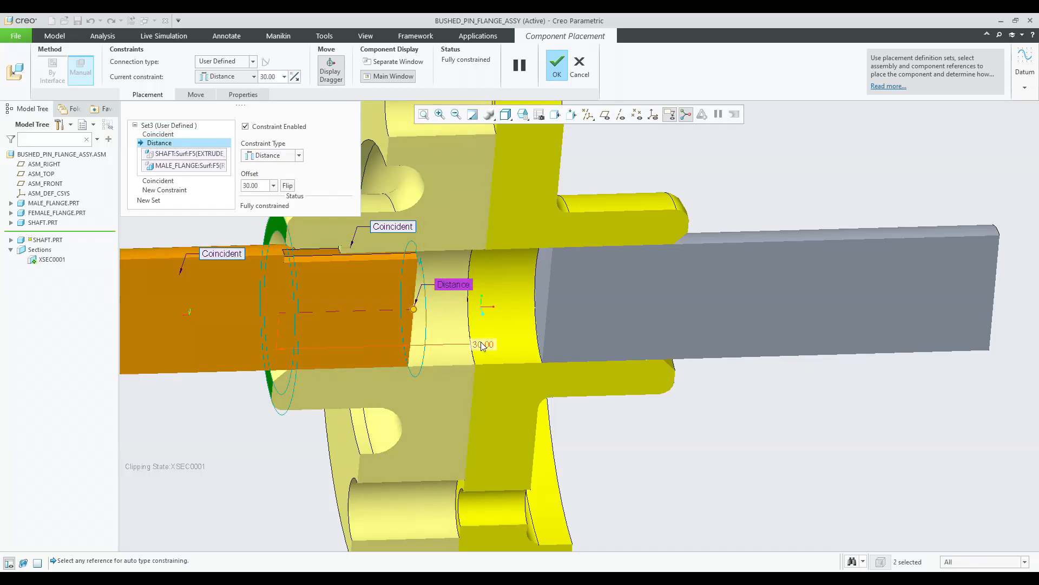
type("20")
key("Return")
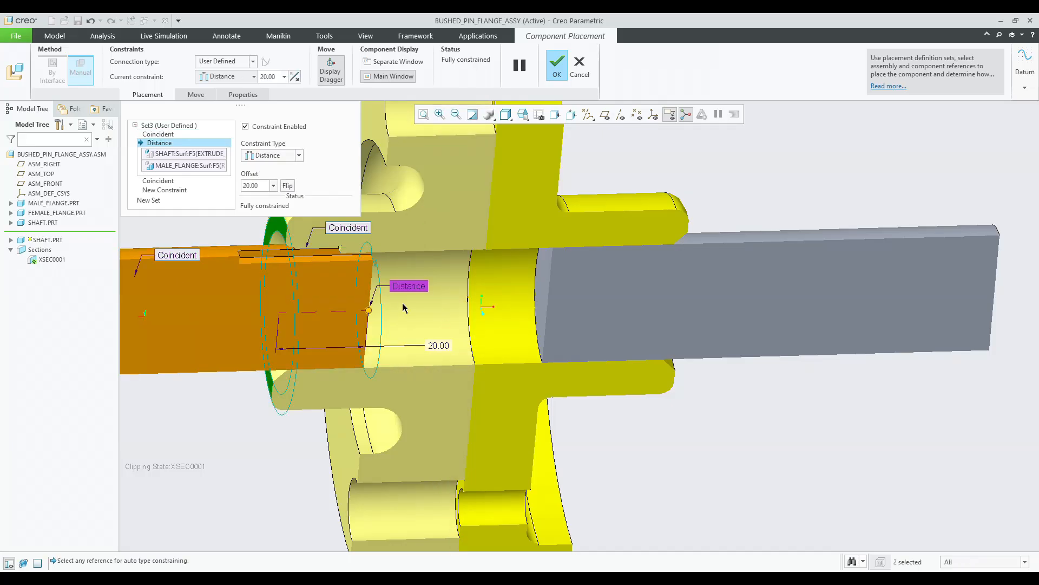
middle_click(400, 301)
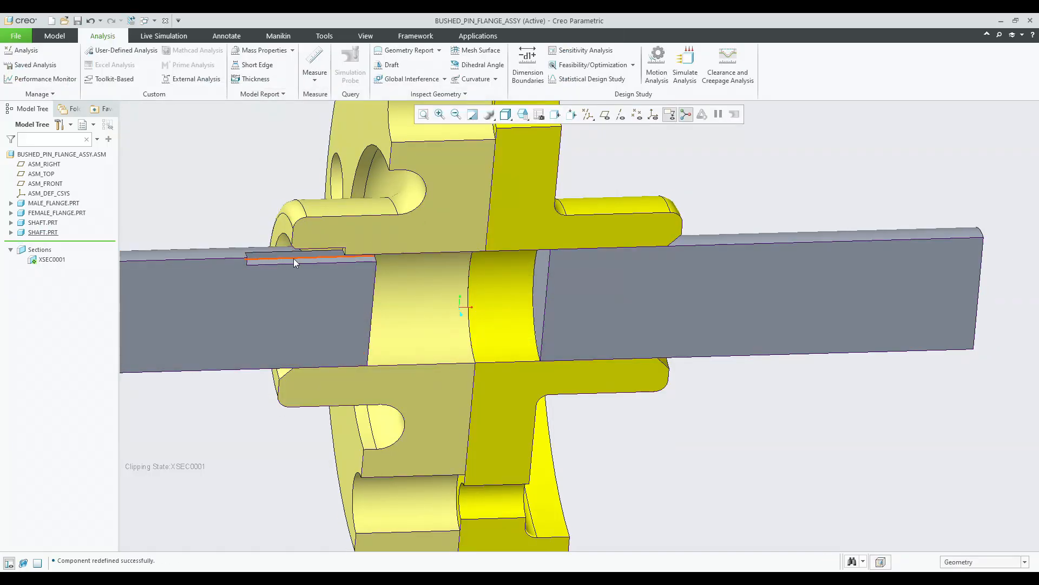
Reopen the right shaft's placement definition and review its Distance constraint.
left_click(679, 266)
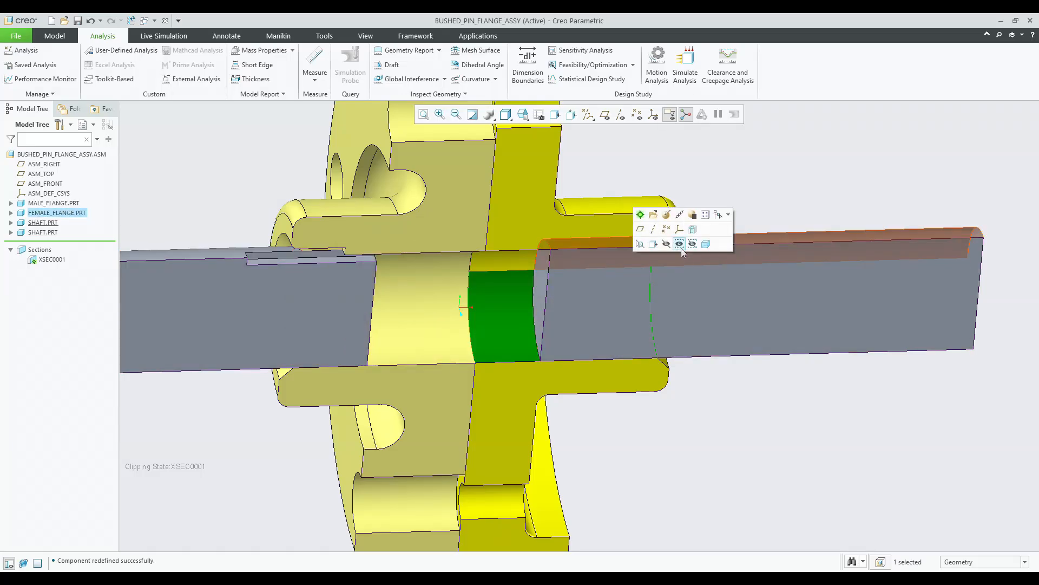
left_click(668, 217)
middle_click(739, 260)
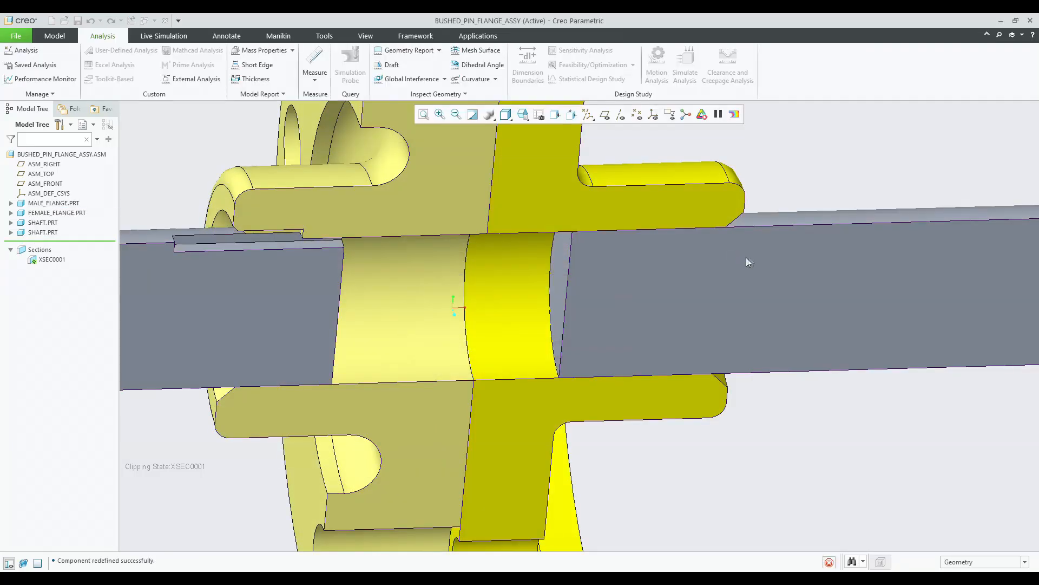
left_click(748, 260)
left_click(787, 194)
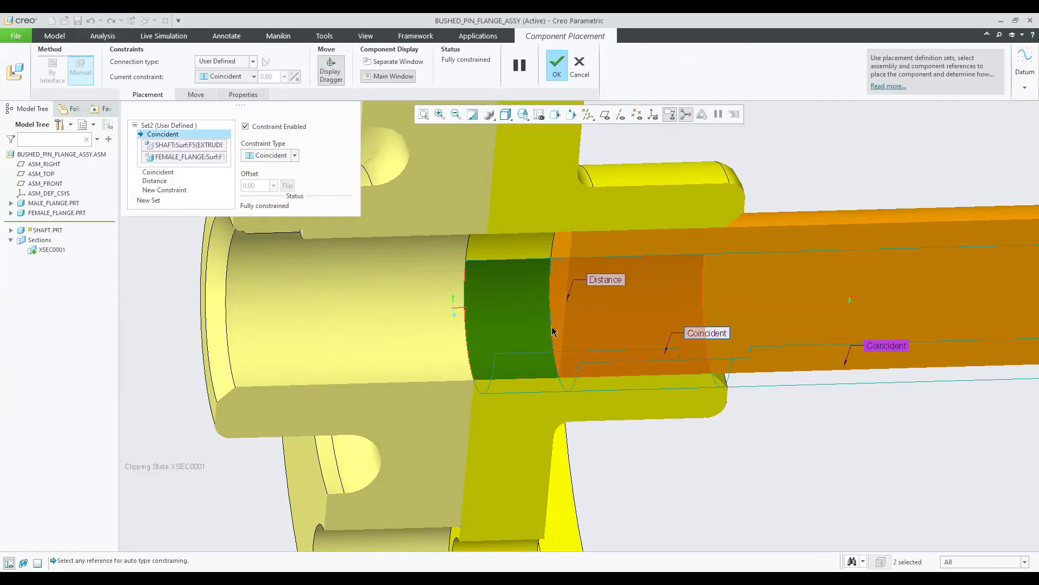
left_click(606, 281)
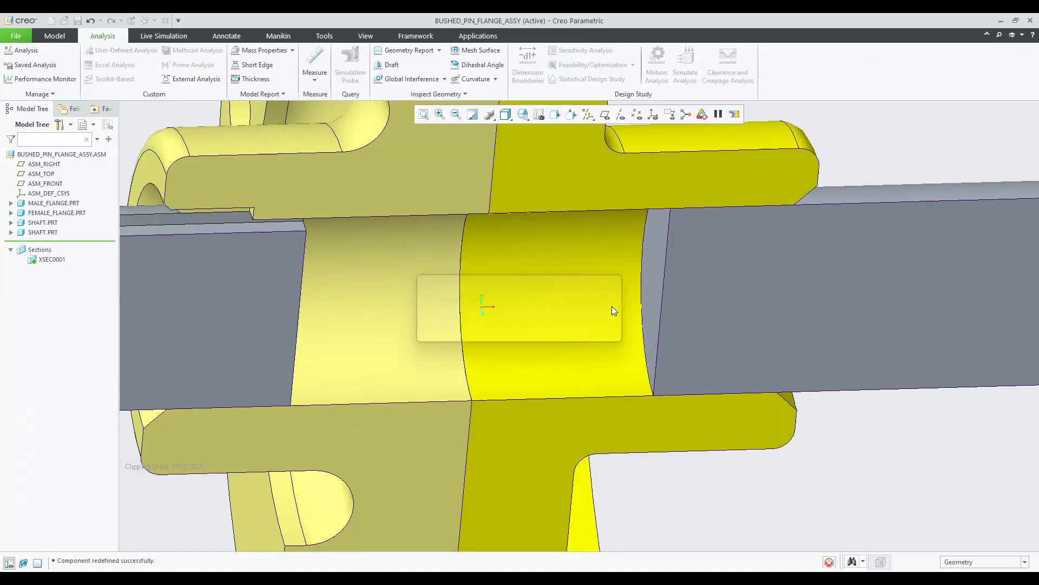
Deactivate the XSEC0001 section to show the full assembly again.
scroll(612, 305, "down", 3)
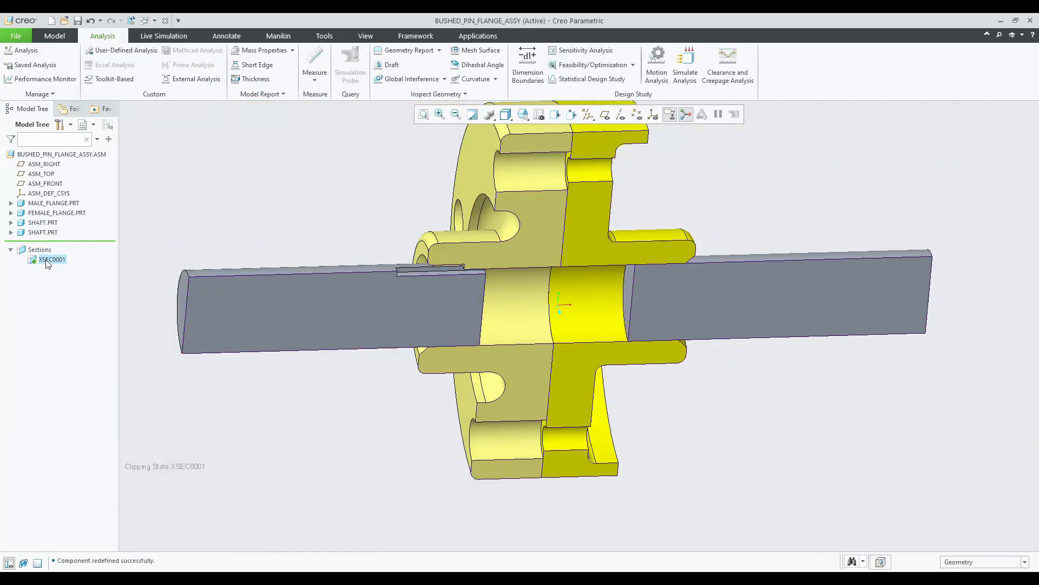
left_click(49, 261)
left_click(53, 196)
middle_click_drag(213, 181, 360, 196)
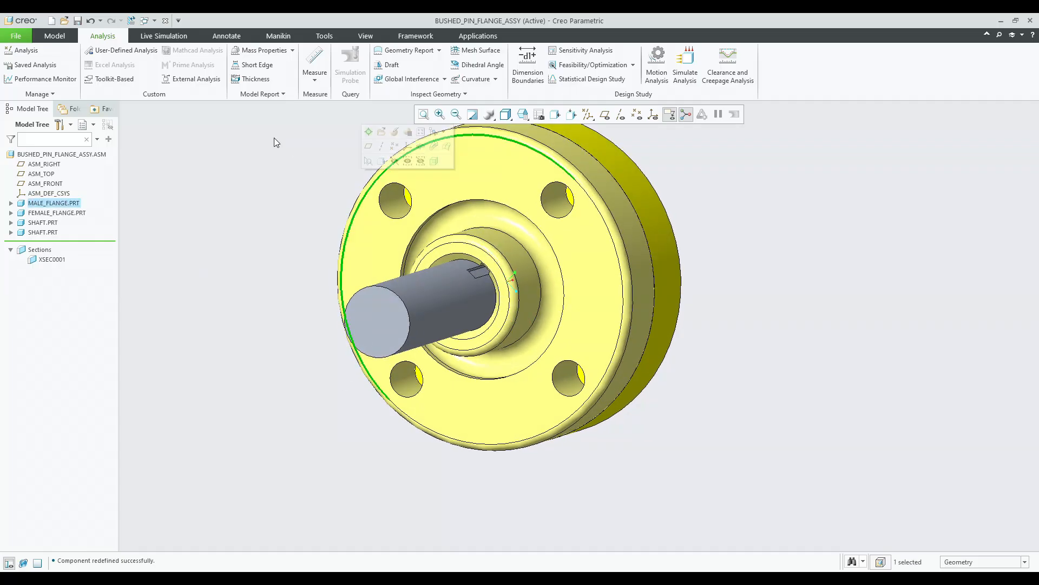
Assemble bush.prt and make its cylindrical surface coincident with a pin hole in the male flange.
left_click(60, 35)
left_click(179, 64)
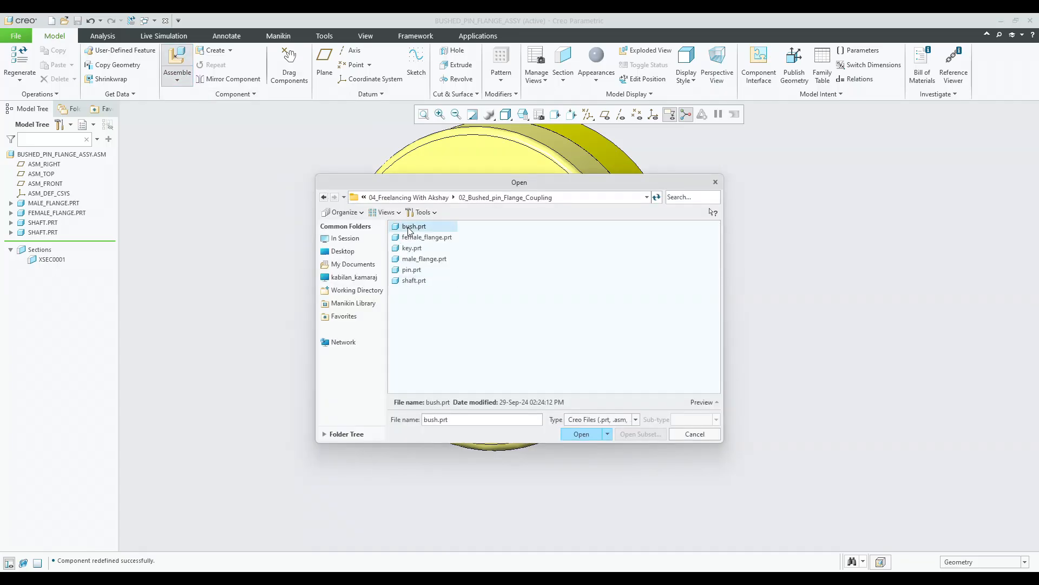
double_click(409, 227)
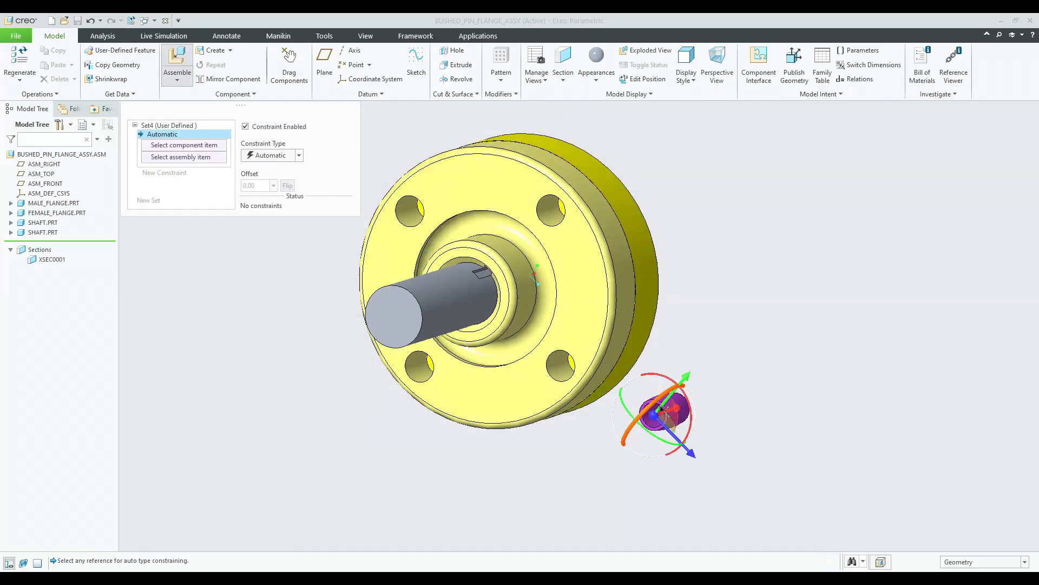
scroll(650, 422, "down", 6)
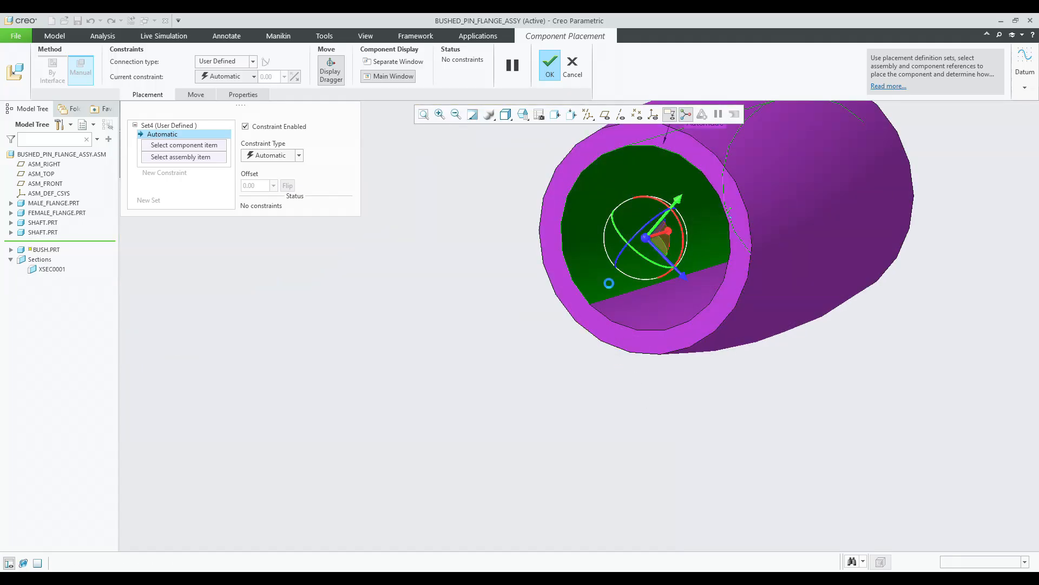
left_click(620, 280)
scroll(640, 345, "up", 5)
scroll(600, 327, "down", 7)
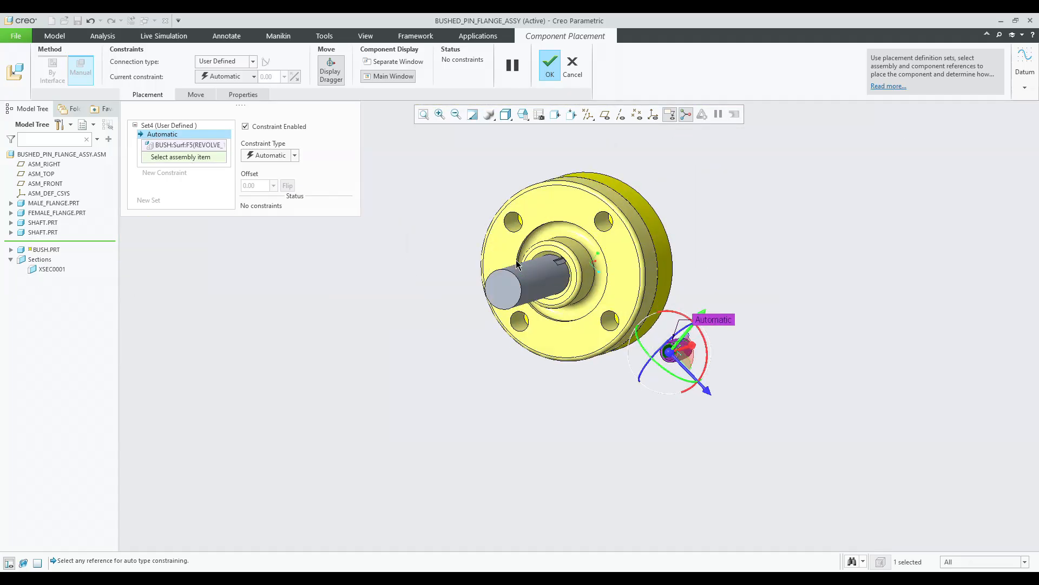
left_click(497, 216)
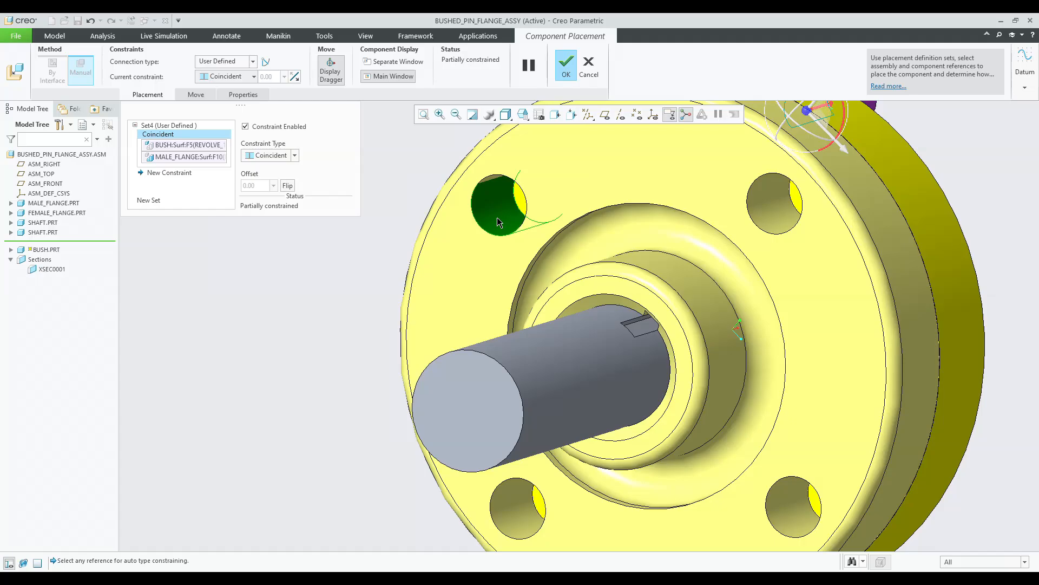
Make the bush's end face coincident with the female flange surface and finish the bush placement.
scroll(498, 271, "up", 5)
middle_click_drag(613, 281, 501, 275)
scroll(710, 193, "down", 5)
scroll(710, 194, "down", 3)
left_click(736, 250)
scroll(734, 250, "up", 5)
middle_click_drag(700, 242, 649, 224)
scroll(545, 265, "up", 3)
scroll(277, 373, "down", 8)
scroll(431, 274, "up", 2)
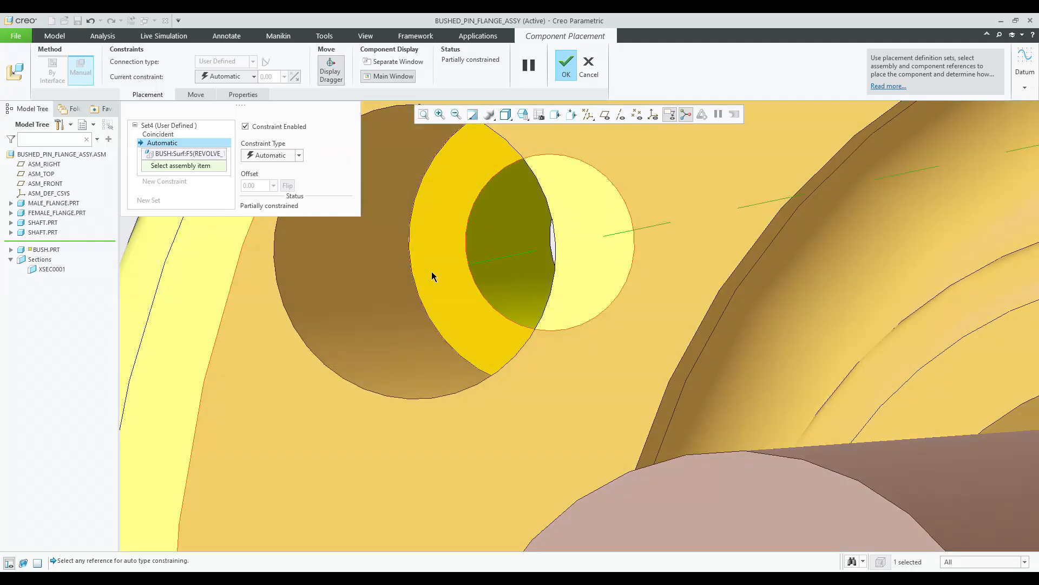
left_click(432, 274)
scroll(432, 281, "up", 5)
scroll(432, 284, "up", 2)
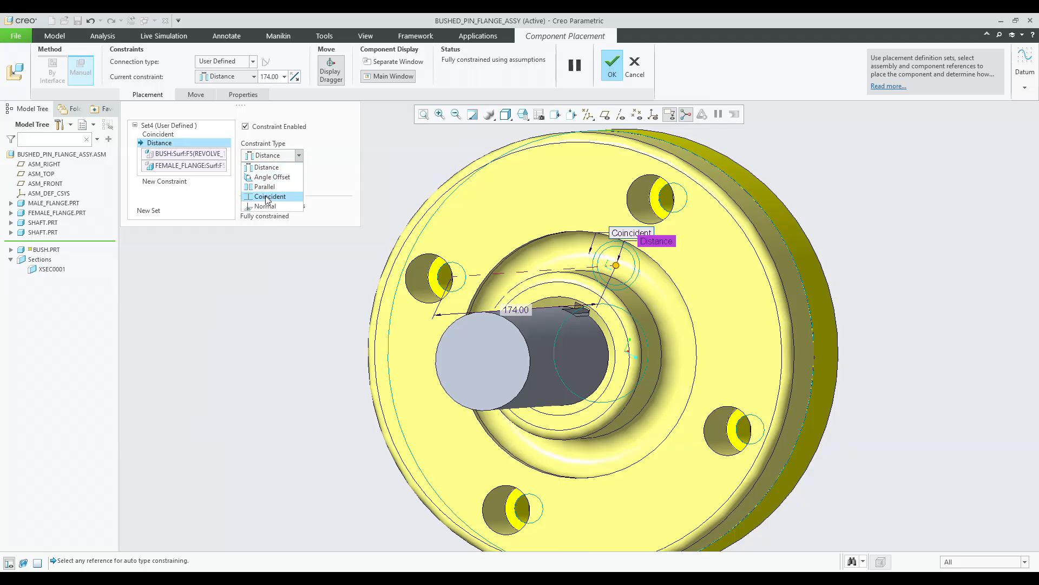
left_click(269, 197)
middle_click_drag(400, 269, 424, 289)
scroll(407, 270, "down", 5)
scroll(412, 277, "up", 4)
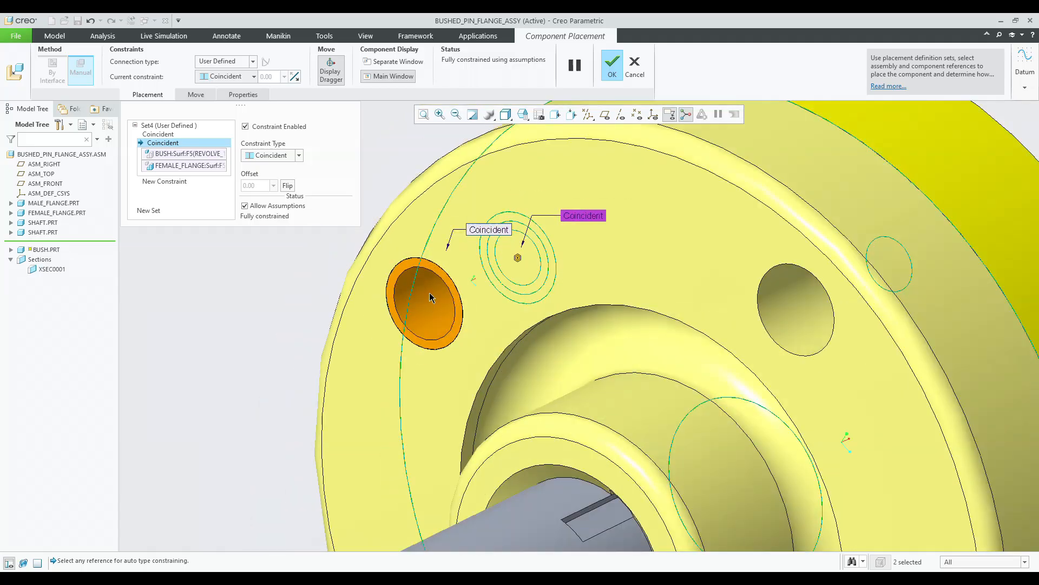
scroll(428, 295, "down", 5)
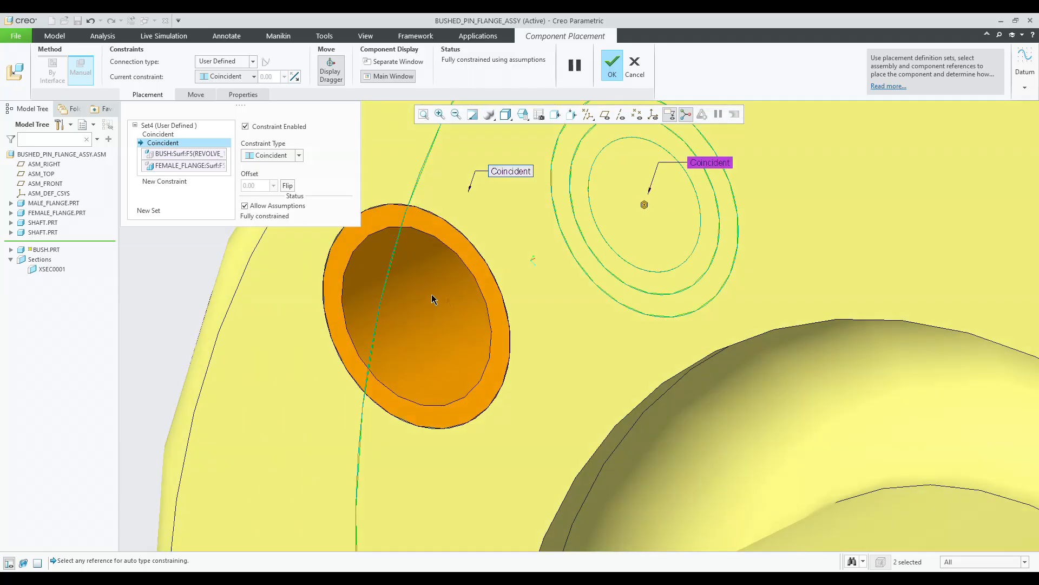
scroll(433, 298, "up", 4)
scroll(469, 252, "down", 3)
scroll(481, 271, "up", 5)
middle_click_drag(493, 287, 526, 241)
scroll(410, 294, "down", 1)
middle_click(410, 295)
Pattern the bush around the shaft axis with 4 members spaced 90°.
scroll(434, 286, "up", 4)
left_click(43, 243)
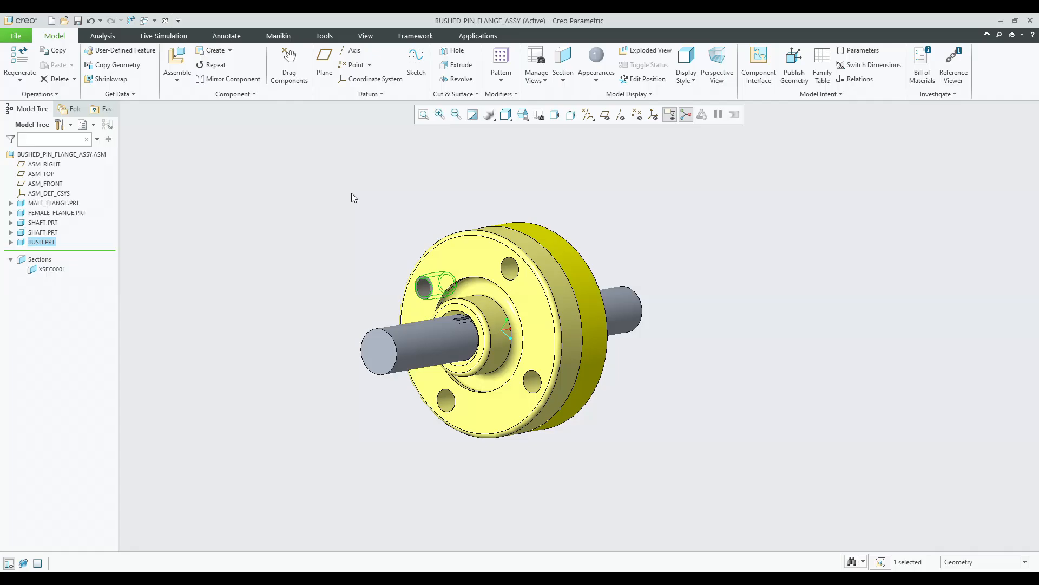
left_click(501, 57)
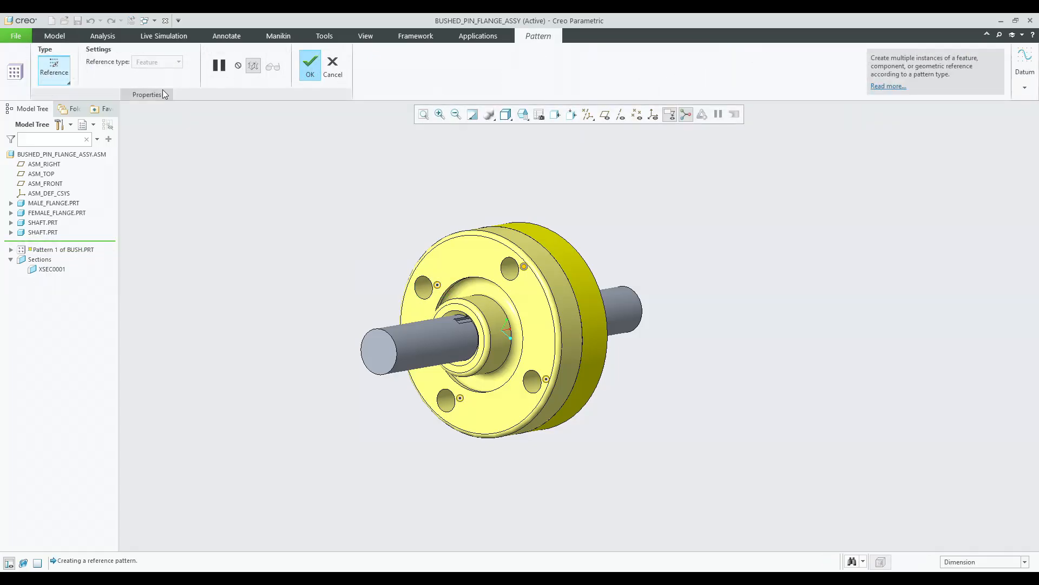
left_click(55, 77)
left_click(63, 116)
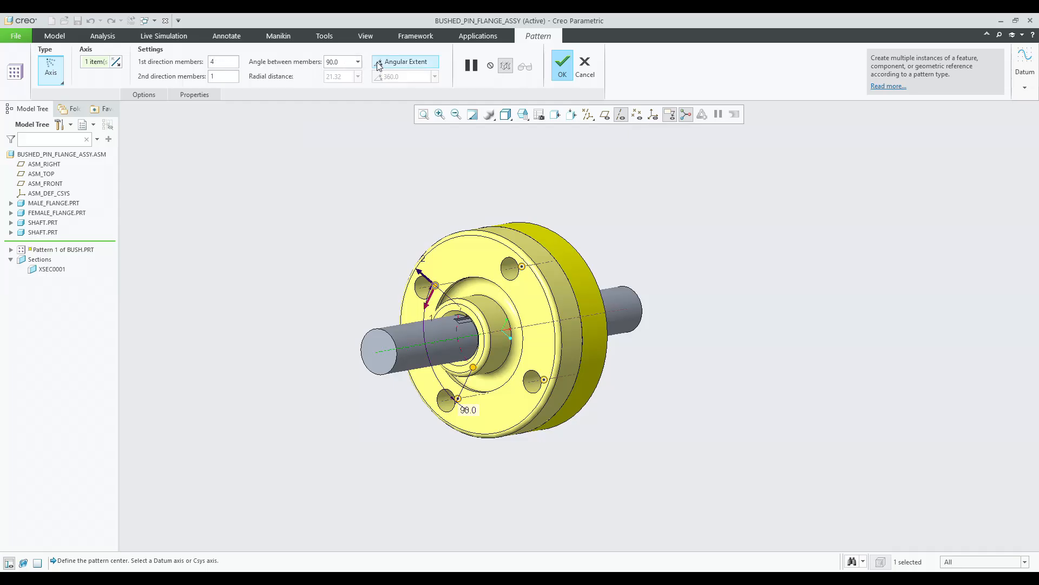
middle_click(408, 152)
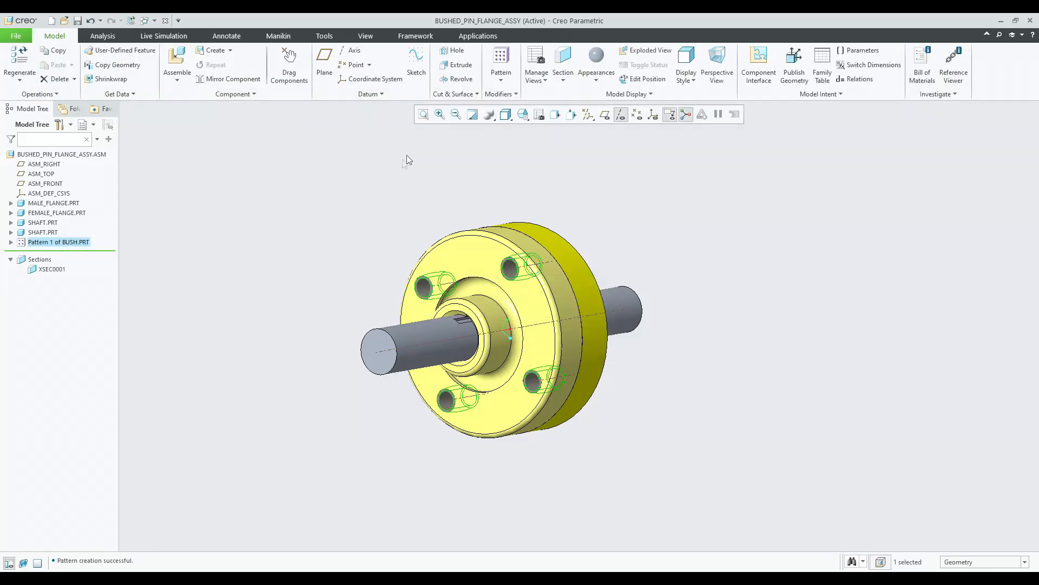
Reopen one patterned bush's placement definition and review its constraints.
middle_click_drag(363, 181, 392, 163)
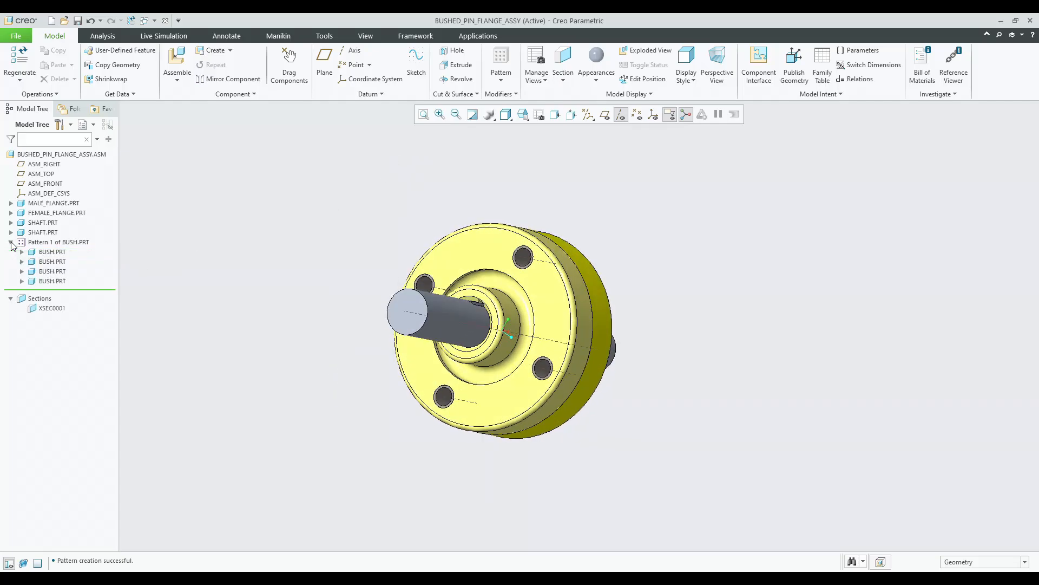
left_click(53, 272)
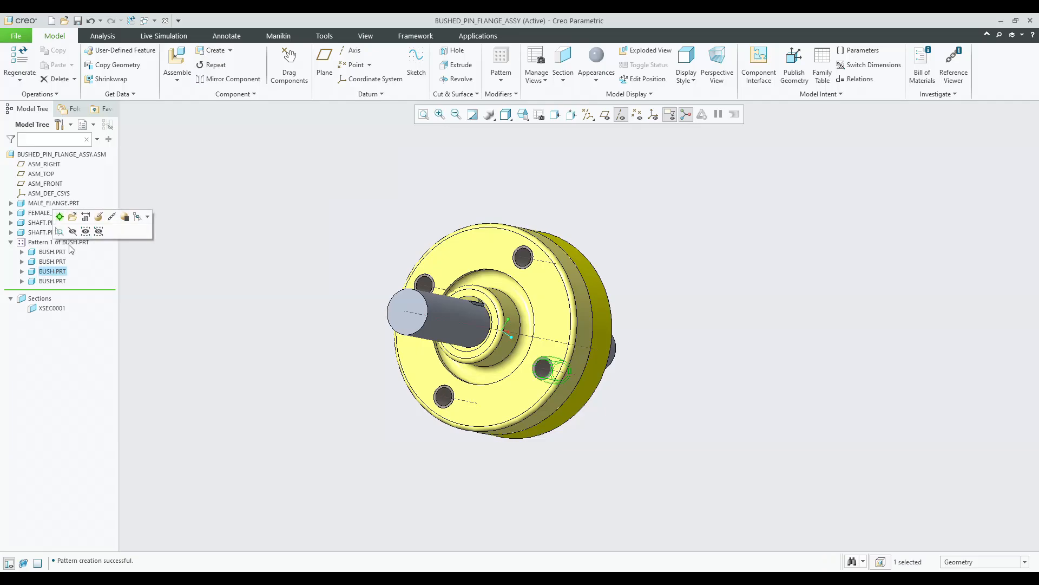
left_click(99, 217)
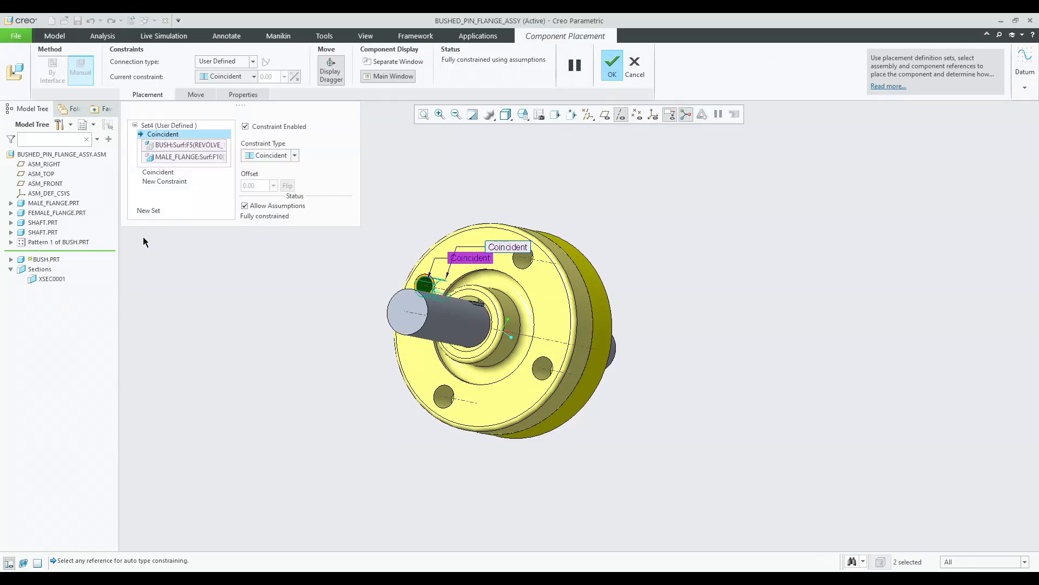
middle_click(227, 255)
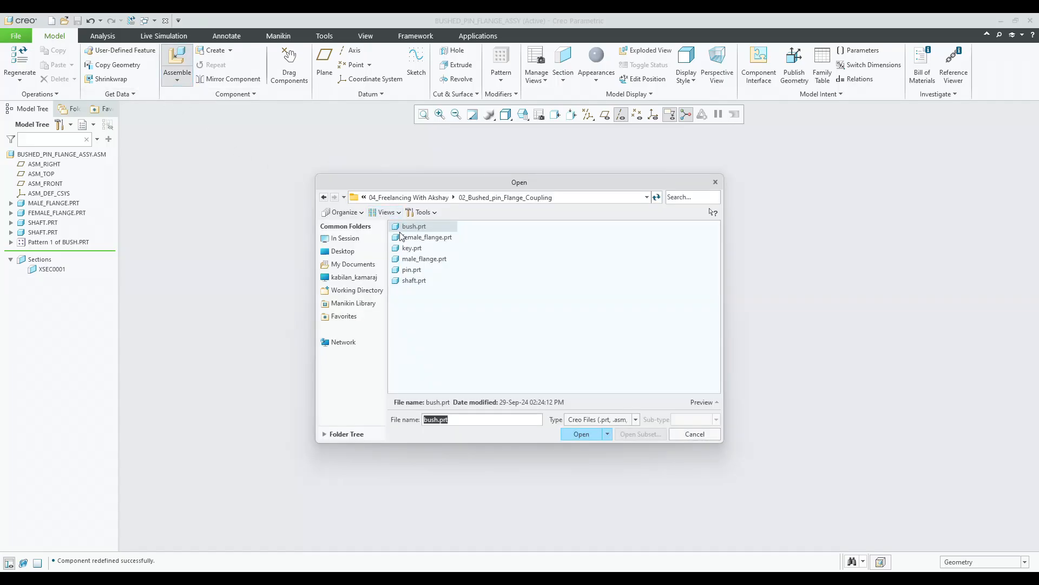
Assemble pin.prt and make its cylindrical surface coincident with the bush bore.
double_click(414, 271)
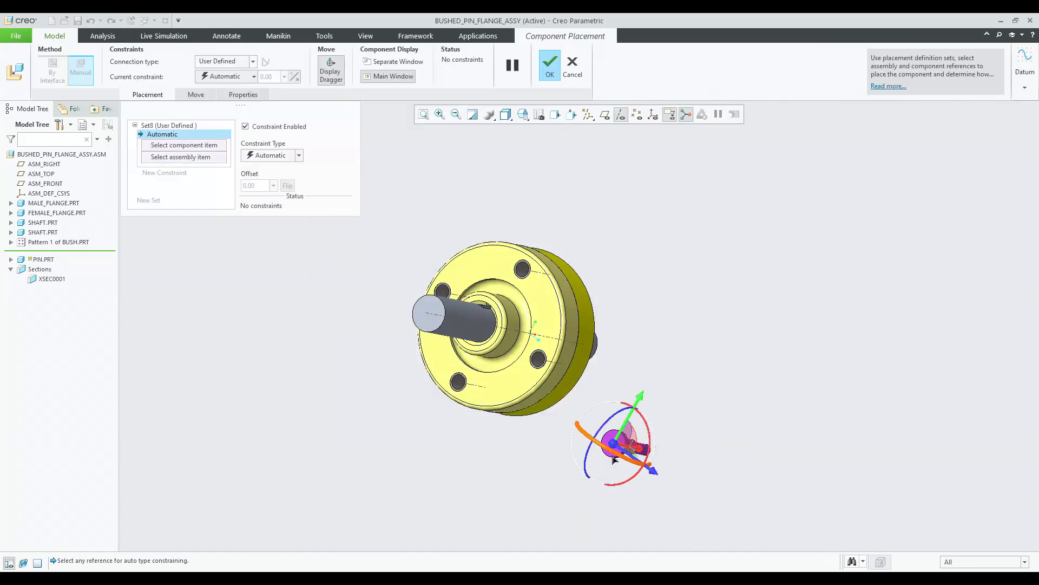
scroll(608, 431, "up", 5)
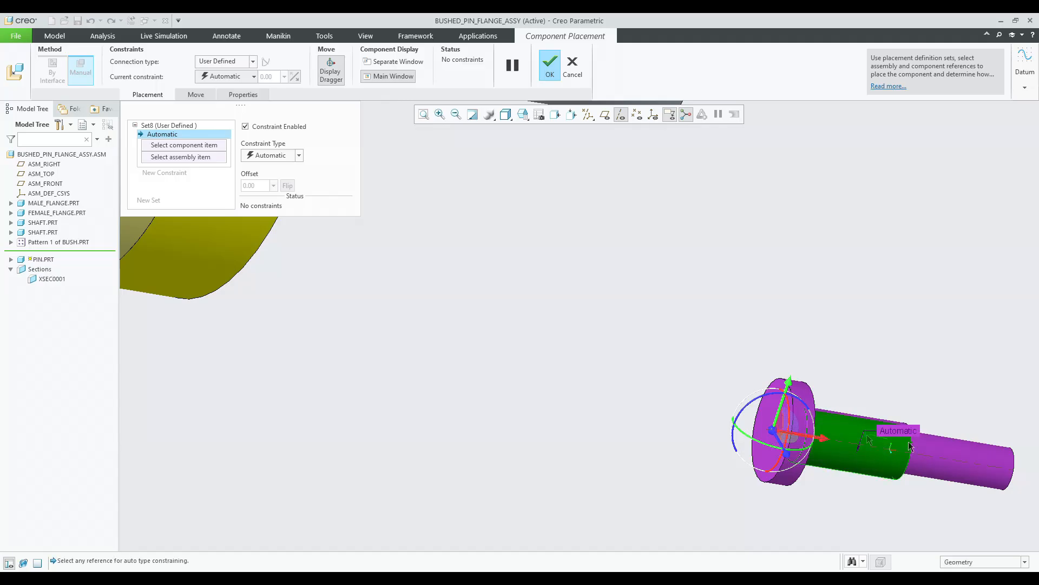
left_click(909, 446)
scroll(910, 446, "down", 4)
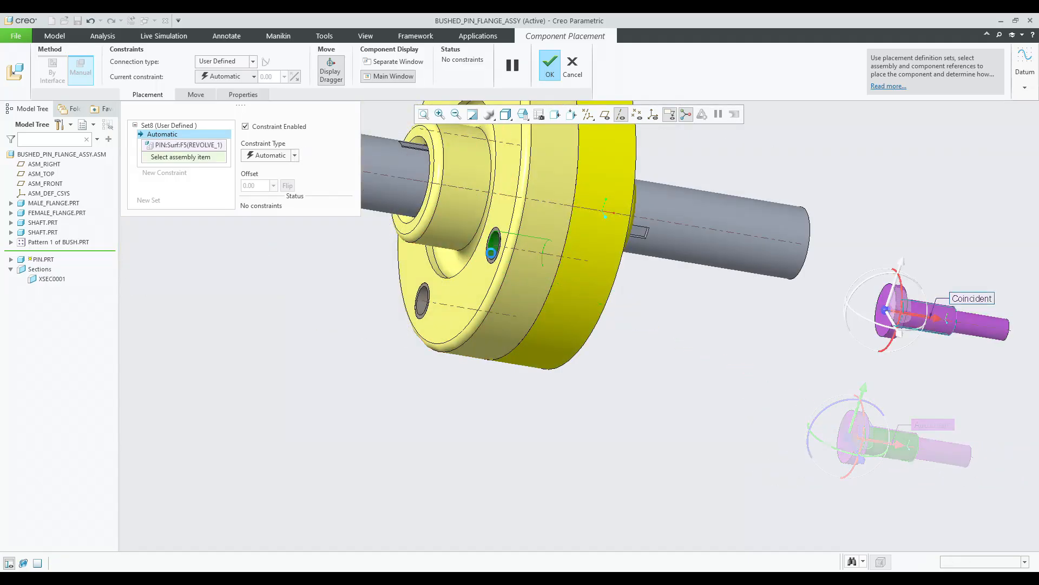
left_click(492, 253)
scroll(703, 298, "up", 5)
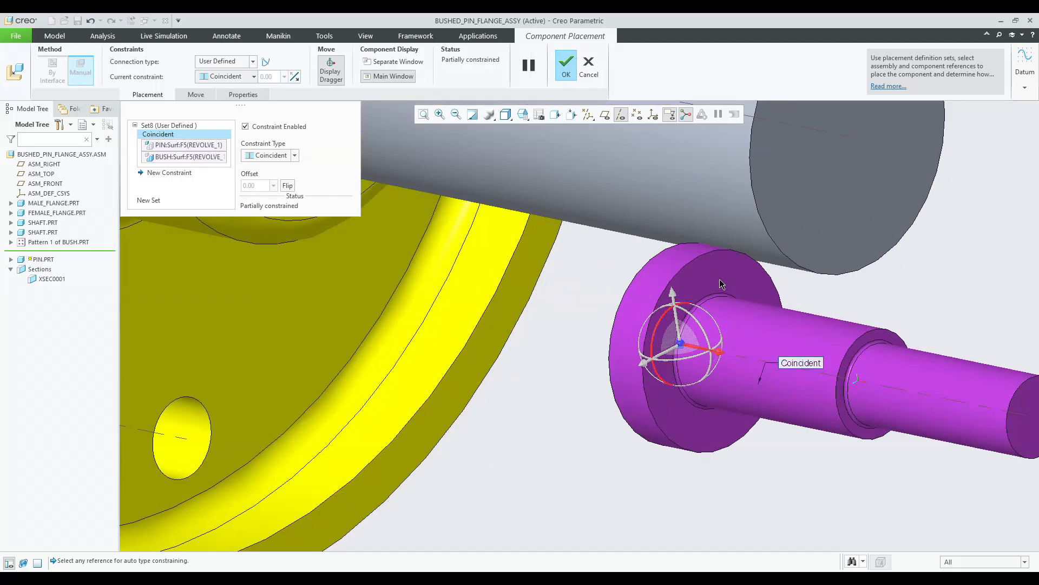
Make the pin's collar face coincident with the male flange face and finish the pin placement.
left_click(719, 275)
scroll(719, 275, "down", 5)
scroll(568, 271, "down", 3)
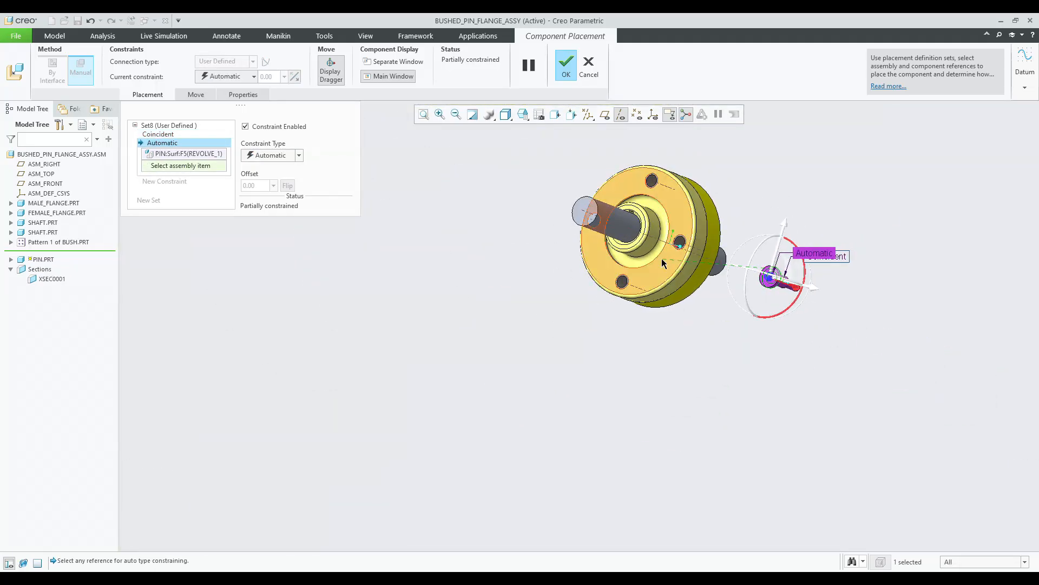
scroll(671, 243, "up", 8)
left_click(651, 241)
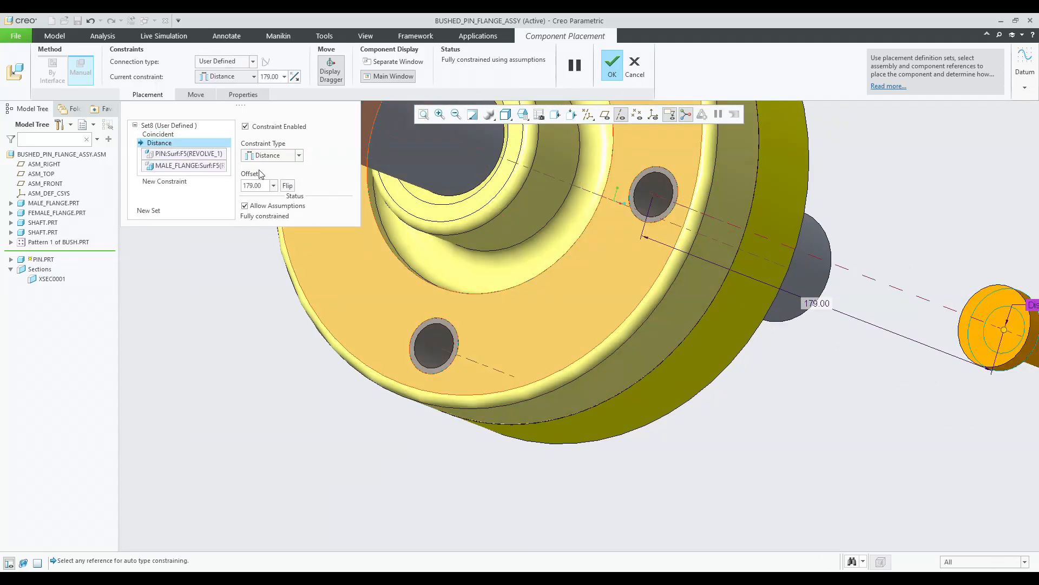
left_click(263, 198)
middle_click_drag(585, 251, 412, 312)
middle_click(524, 259)
Pattern the pin around the shaft axis with 4 members spaced 90°.
scroll(524, 258, "up", 1)
scroll(526, 259, "down", 2)
scroll(526, 260, "down", 3)
scroll(490, 254, "up", 5)
middle_click_drag(477, 238, 562, 272)
scroll(533, 291, "down", 5)
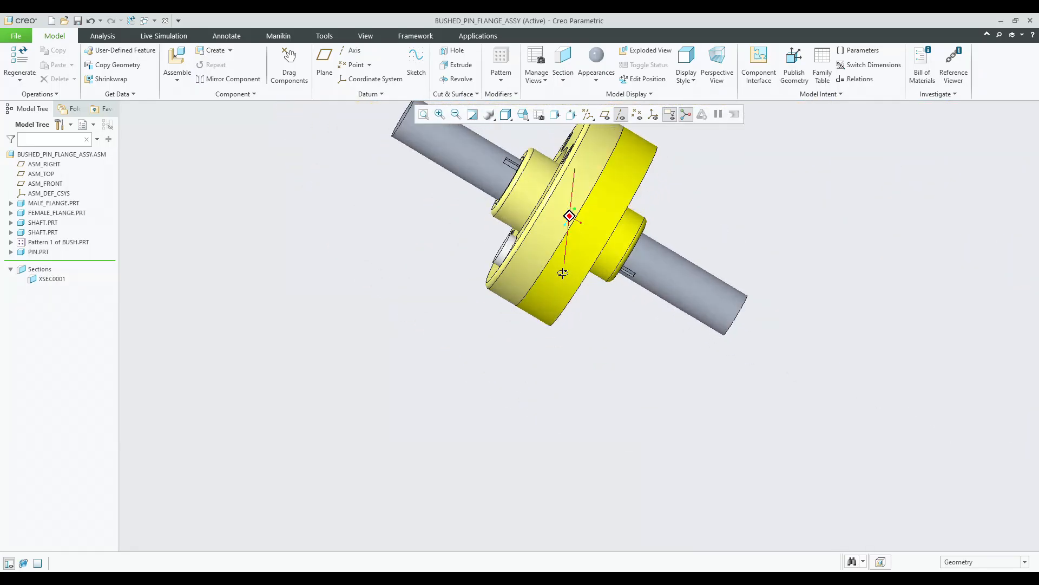
left_click(30, 254)
middle_click_drag(287, 252, 343, 284)
scroll(383, 330, "down", 3)
scroll(431, 162, "down", 2)
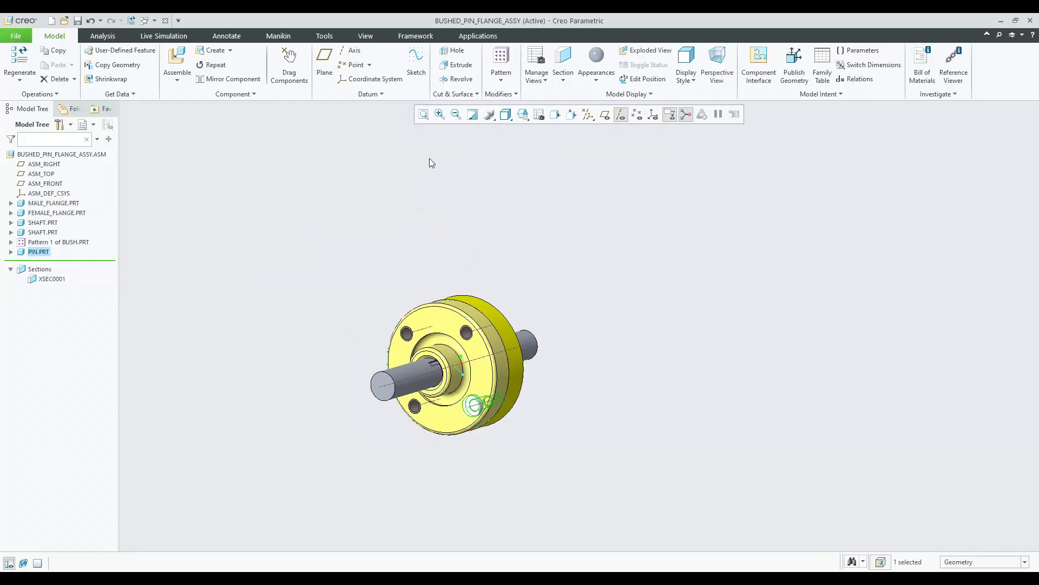
left_click(523, 115)
left_click(524, 118)
left_click(533, 133)
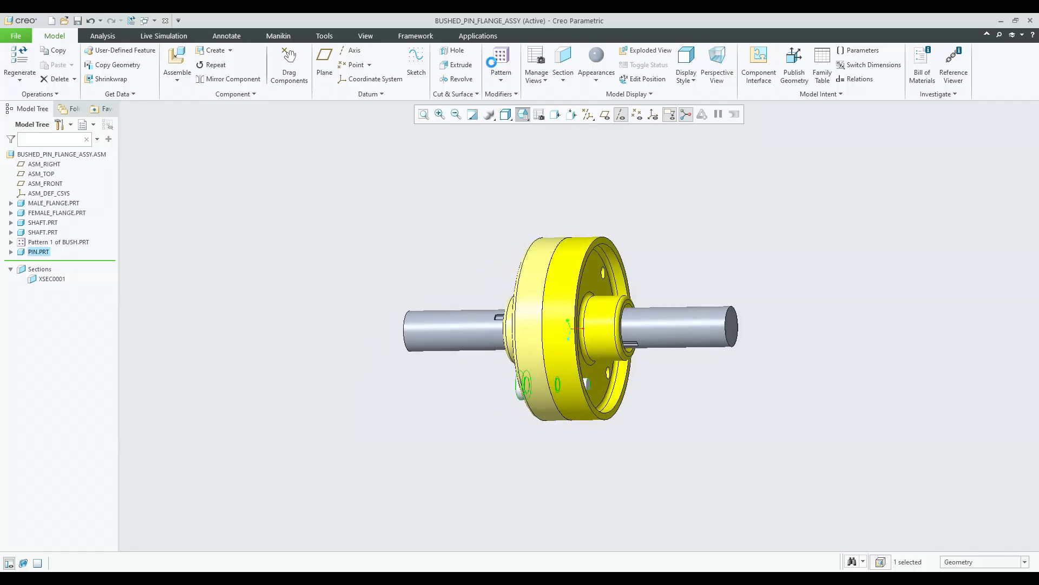
left_click(498, 60)
left_click(65, 74)
left_click(68, 117)
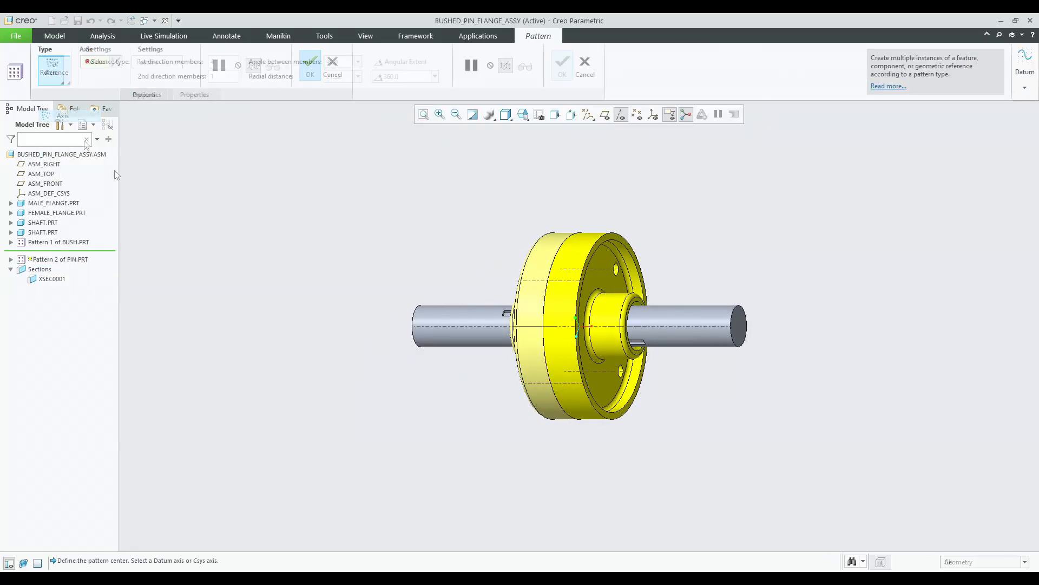
middle_click(369, 217)
Assemble key.prt and make its bottom face coincident with the shaft's keyway face.
middle_click_drag(519, 330, 479, 347)
left_click(177, 60)
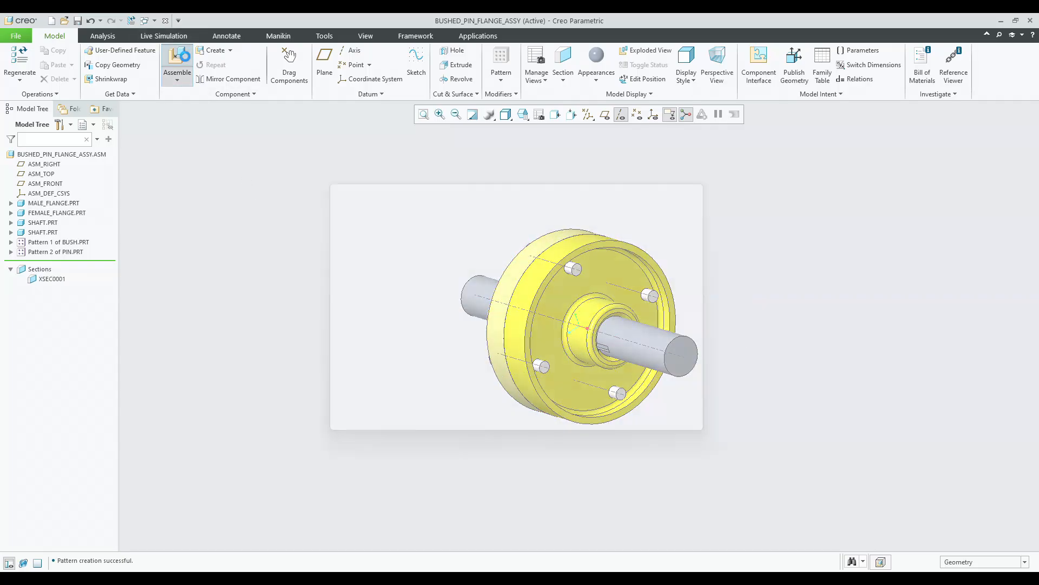
double_click(413, 249)
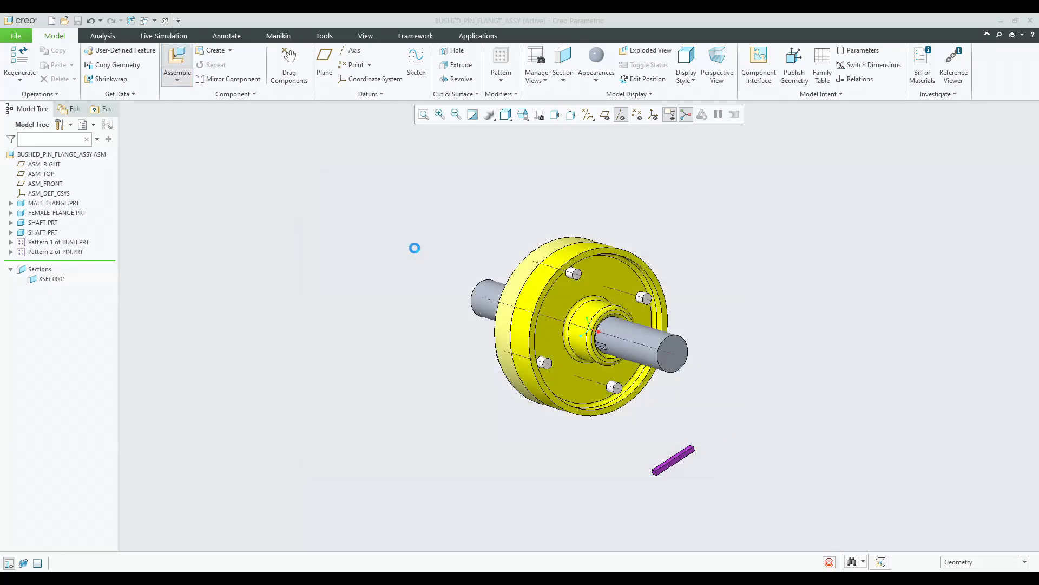
scroll(594, 468, "up", 6)
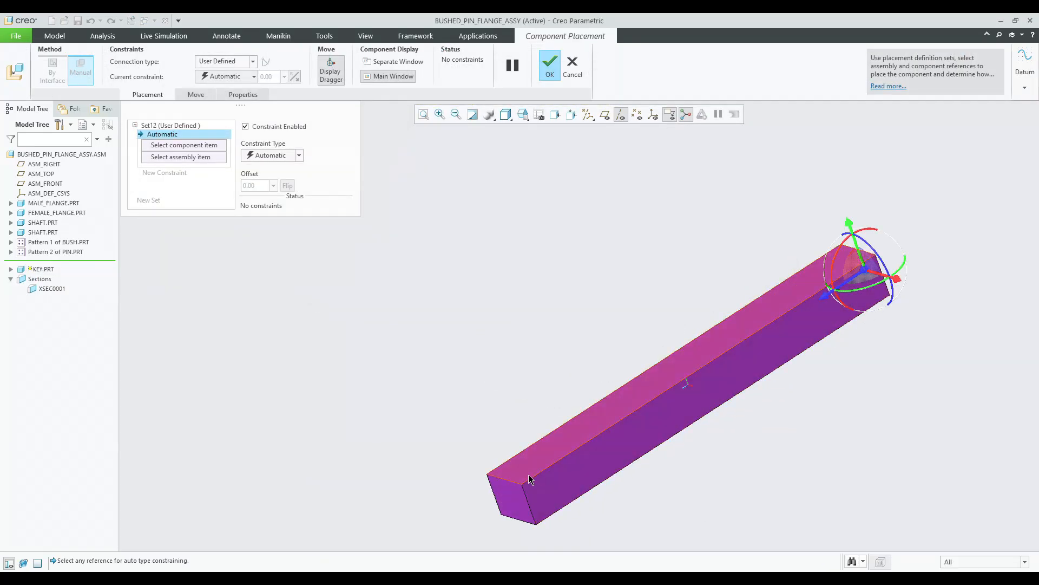
left_click(558, 440)
scroll(563, 460, "down", 6)
scroll(443, 228, "up", 6)
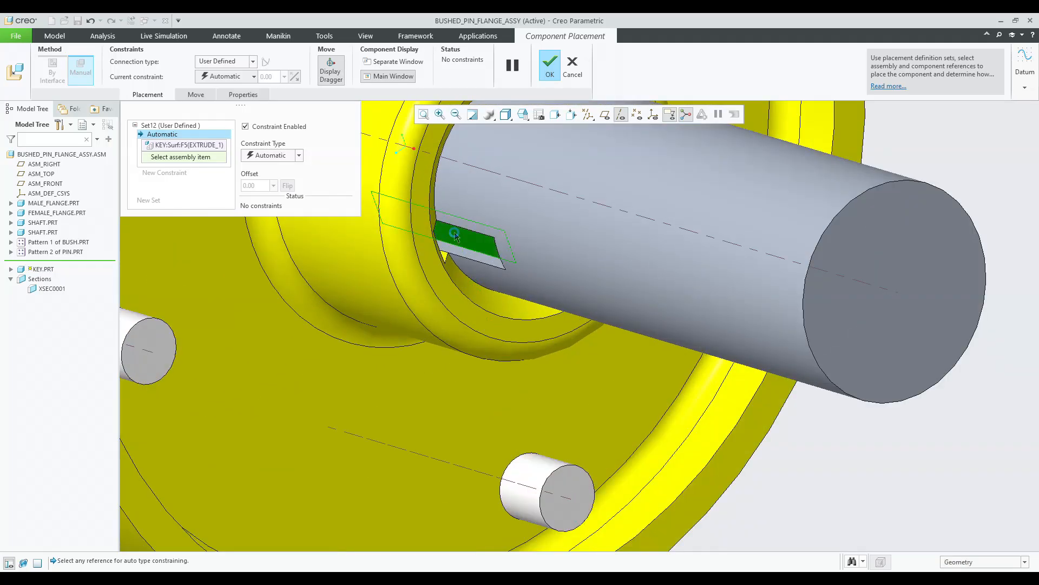
left_click(443, 227)
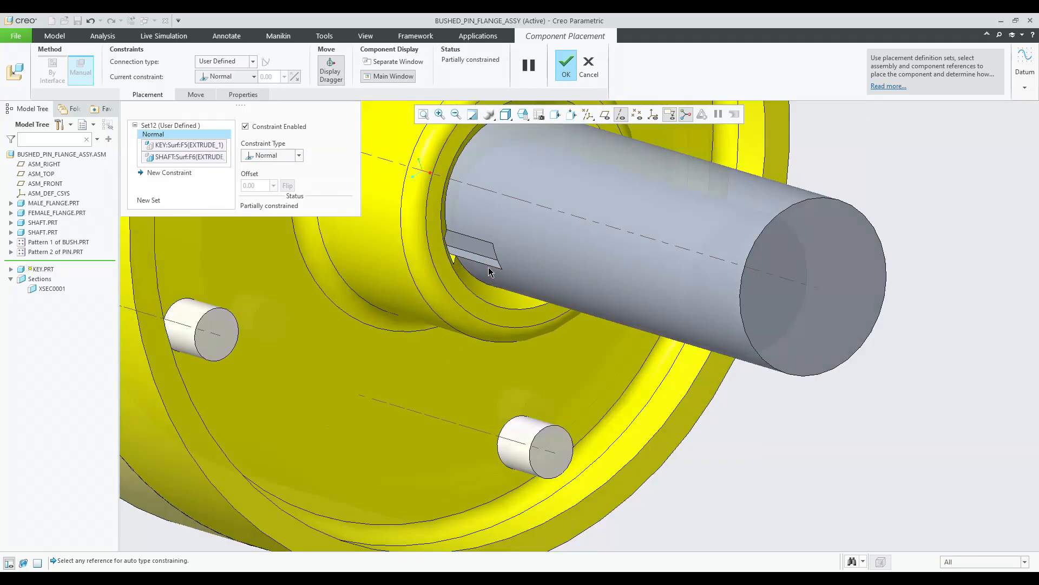
scroll(415, 229, "down", 5)
left_click(278, 156)
left_click(270, 197)
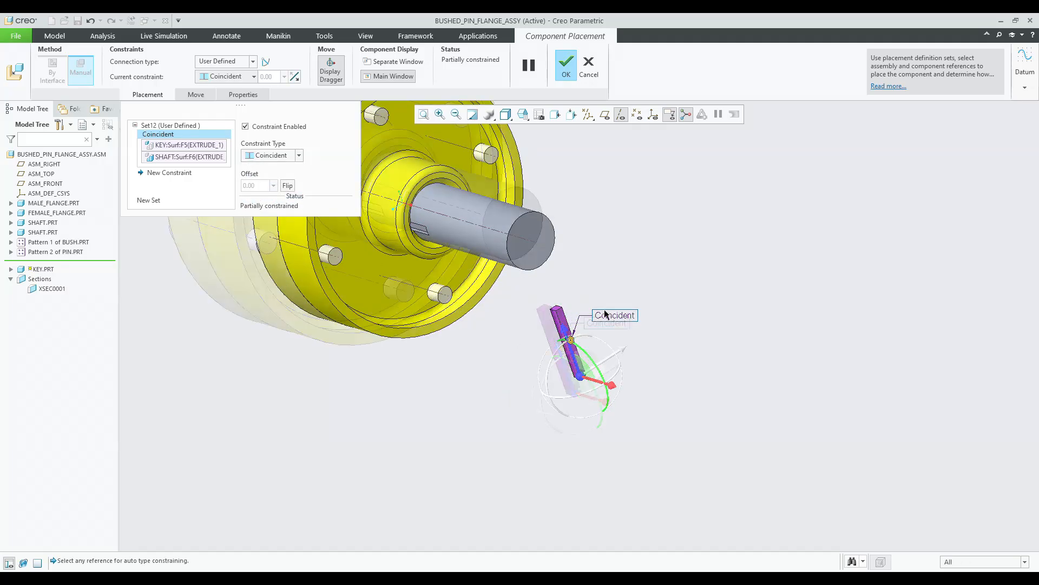
Make a side face of the key coincident with the keyway's side face.
scroll(522, 325, "up", 4)
scroll(522, 325, "down", 5)
middle_click_drag(524, 322, 546, 299)
left_click_drag(578, 294, 537, 335)
scroll(587, 332, "up", 5)
scroll(615, 348, "up", 3)
left_click(635, 359)
scroll(637, 363, "down", 6)
scroll(637, 368, "down", 2)
middle_click_drag(403, 270, 404, 228)
scroll(404, 226, "up", 4)
scroll(404, 226, "up", 5)
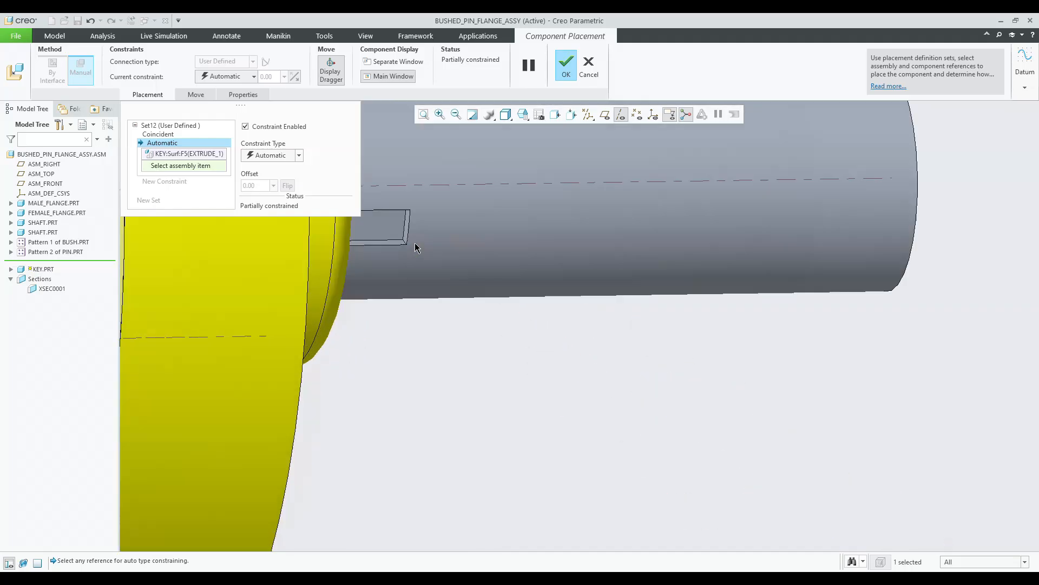
left_click(393, 222)
scroll(439, 276, "down", 5)
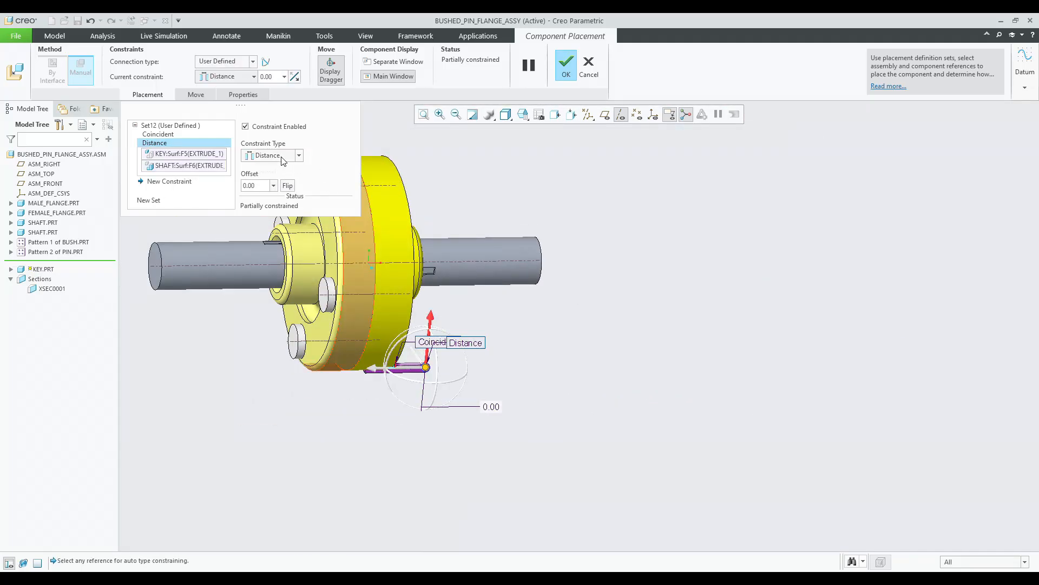
left_click(276, 196)
Make the key's end face coincident with the keyway's end face.
middle_click_drag(414, 325, 421, 414)
scroll(425, 336, "up", 5)
scroll(425, 336, "up", 3)
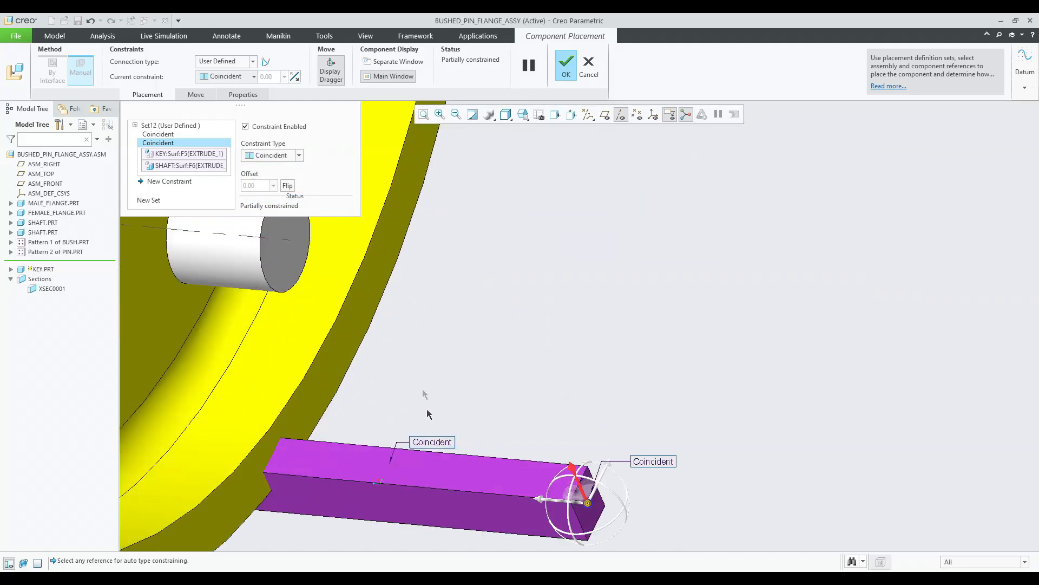
left_click(434, 467)
scroll(434, 371, "down", 4)
middle_click_drag(437, 372, 446, 295)
scroll(441, 330, "down", 4)
scroll(416, 289, "up", 5)
scroll(411, 276, "up", 8)
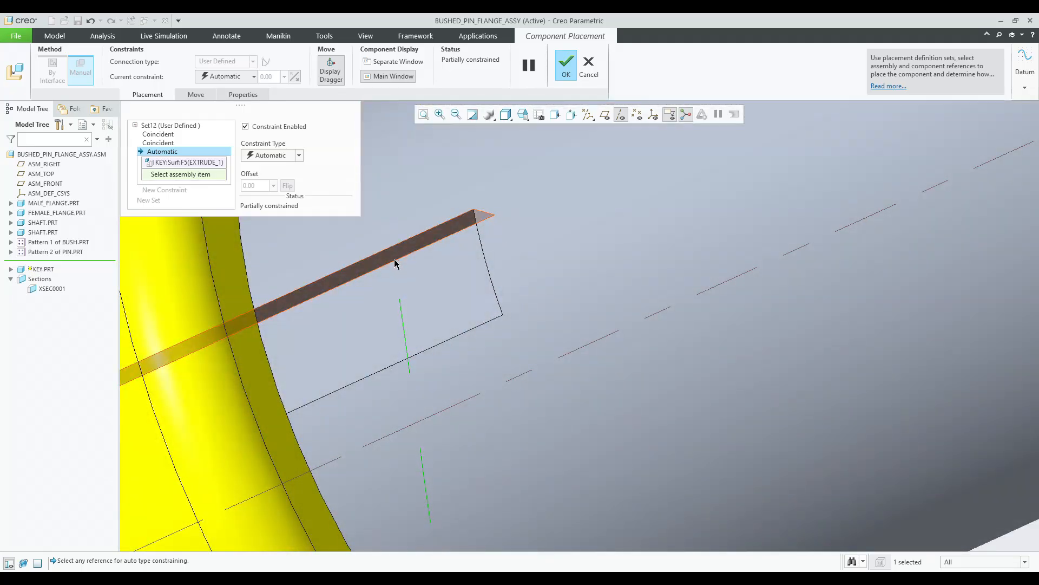
left_click(394, 257)
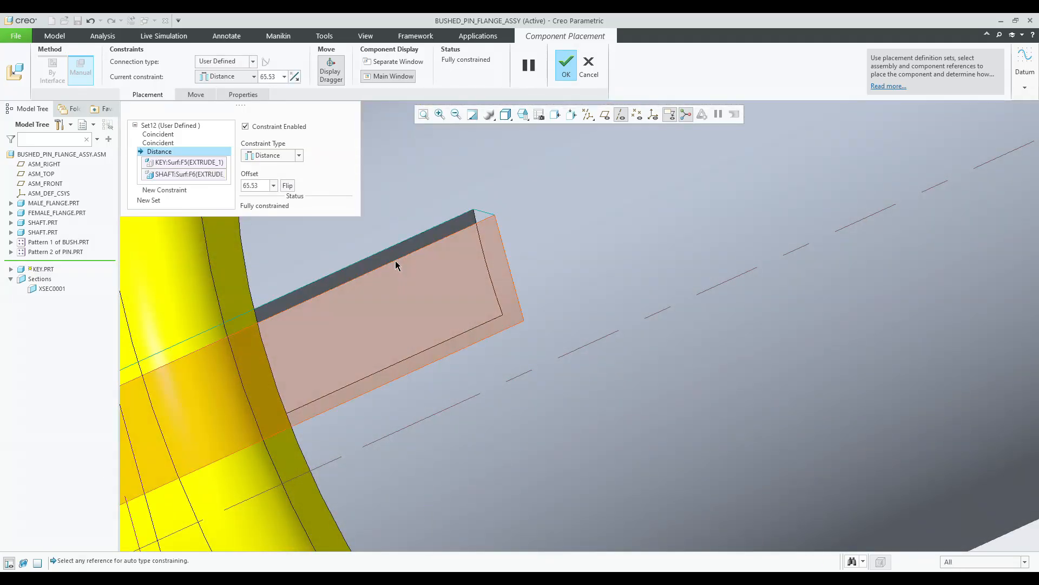
scroll(317, 193, "down", 5)
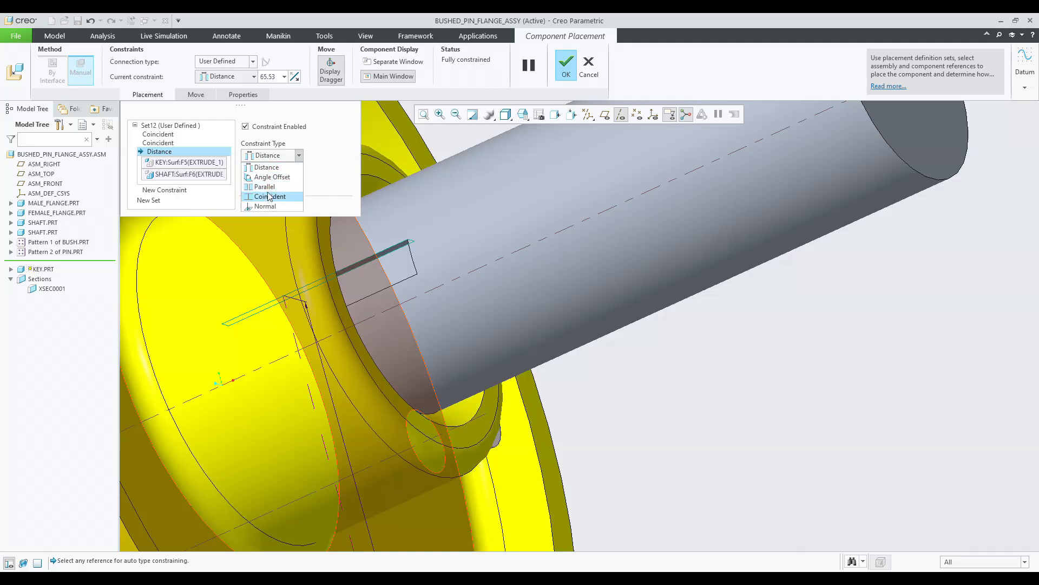
left_click(269, 196)
middle_click_drag(507, 283, 461, 298)
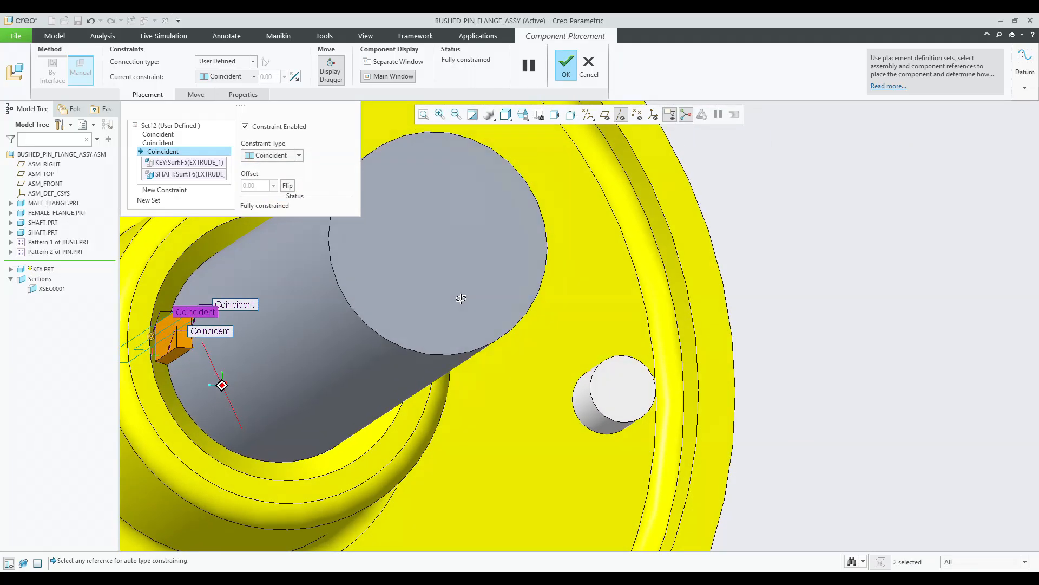
Finish placing the key in the first shaft's keyway.
scroll(458, 301, "down", 10)
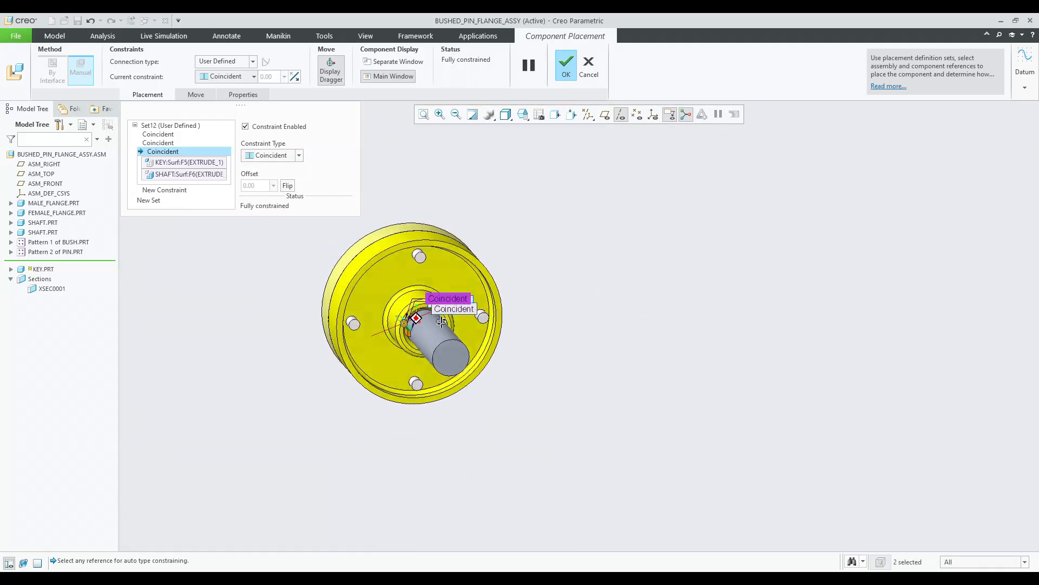
middle_click(536, 333)
middle_click_drag(411, 349, 595, 287)
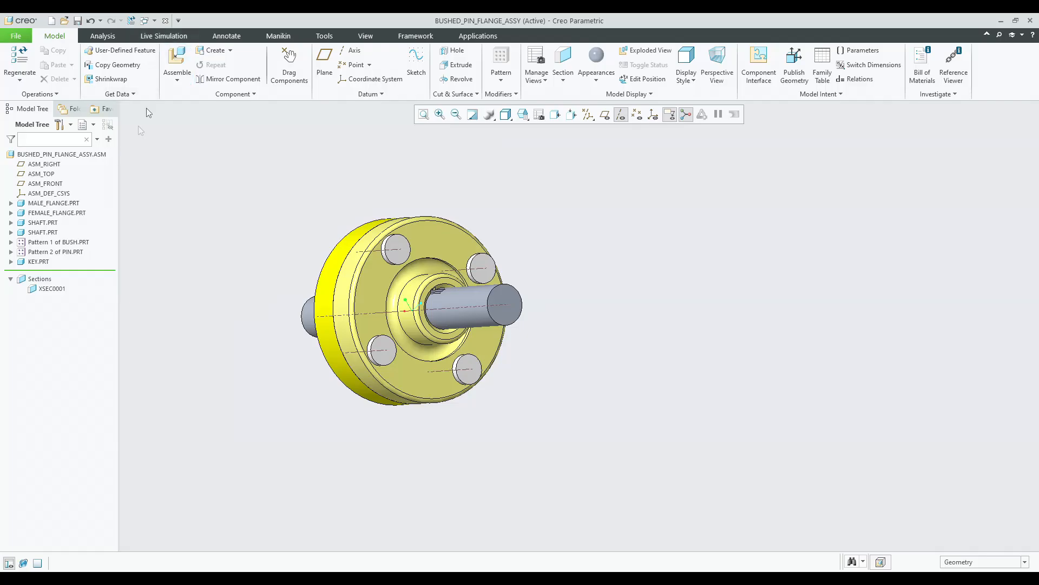
Assemble key.prt again and make its bottom face coincident with the second shaft's keyway face.
left_click(177, 60)
left_click(422, 251)
double_click(422, 250)
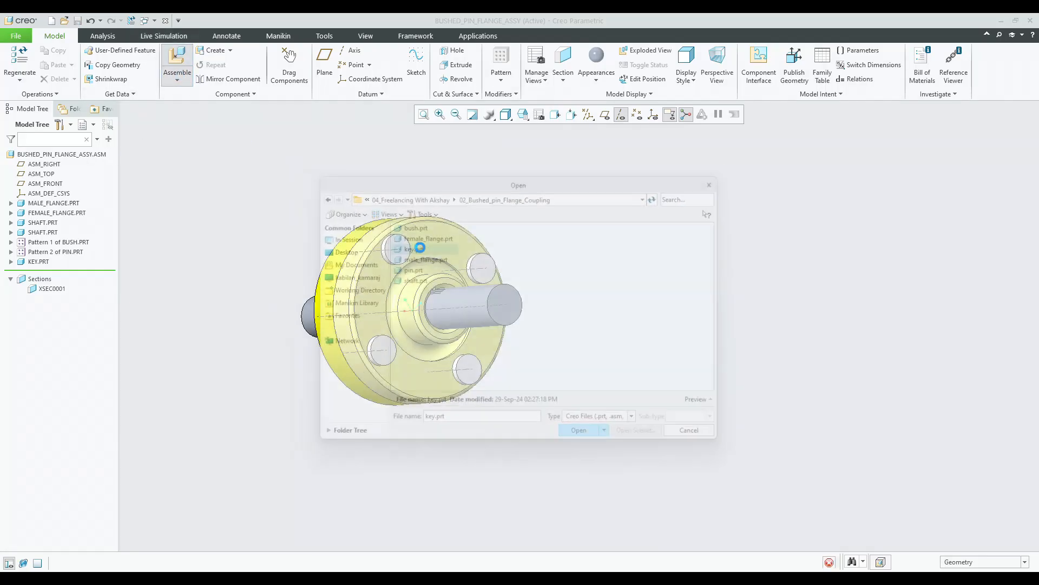
scroll(382, 350, "up", 4)
left_click_drag(389, 362, 733, 360)
scroll(743, 344, "up", 5)
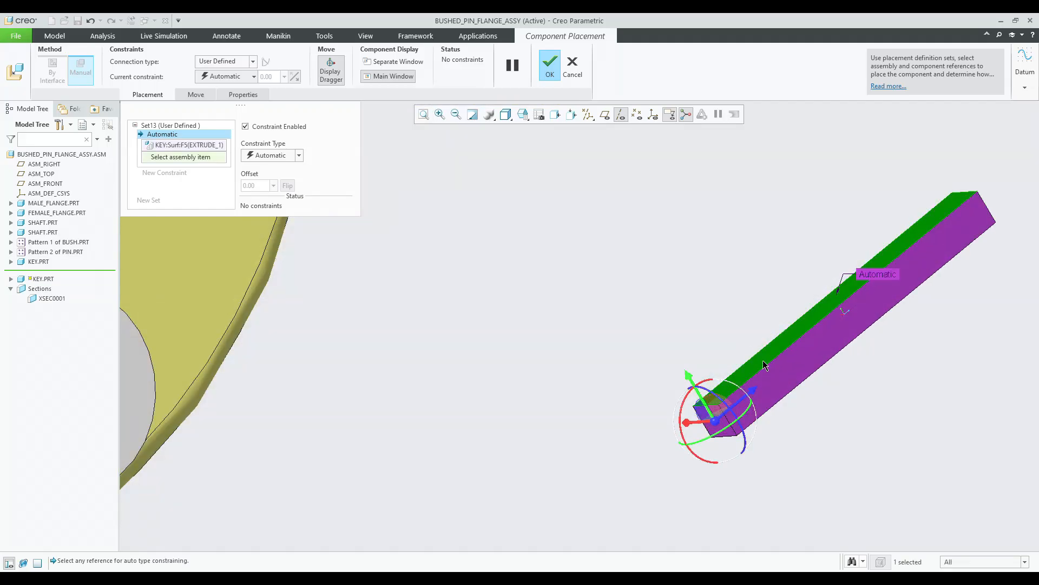
scroll(763, 366, "down", 5)
scroll(464, 262, "up", 6)
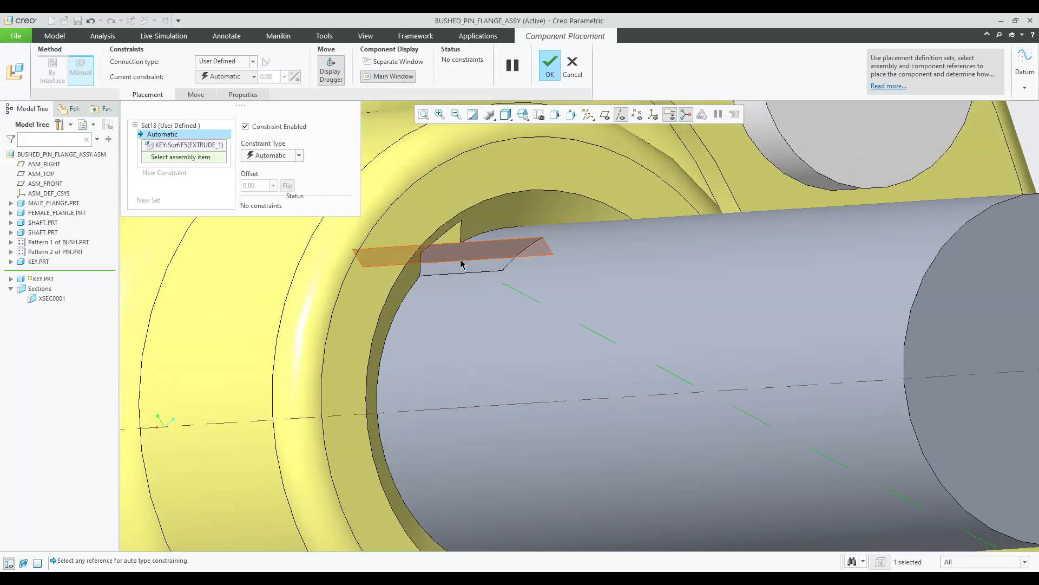
left_click(456, 269)
scroll(456, 269, "down", 5)
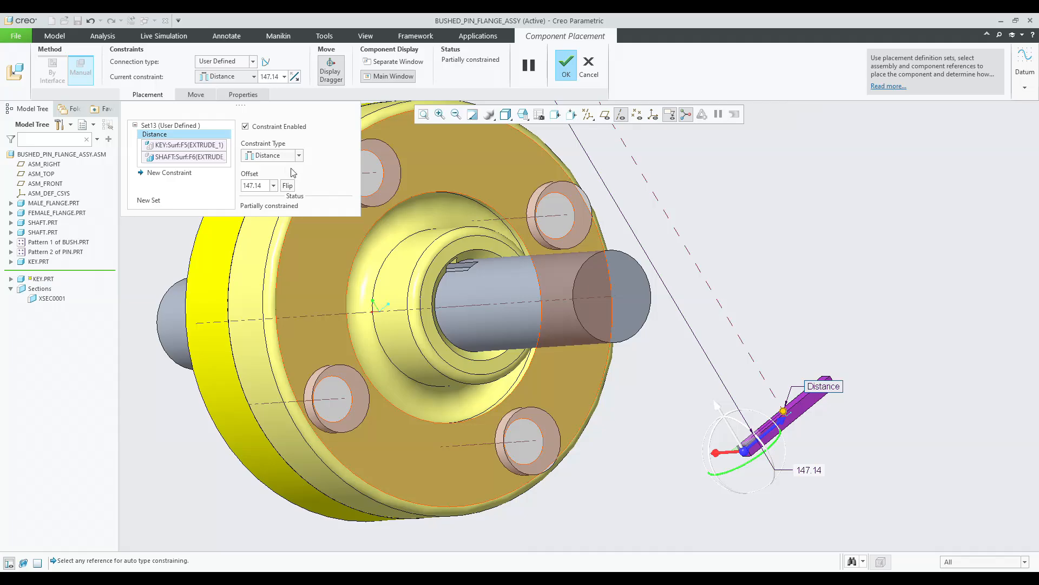
left_click(270, 196)
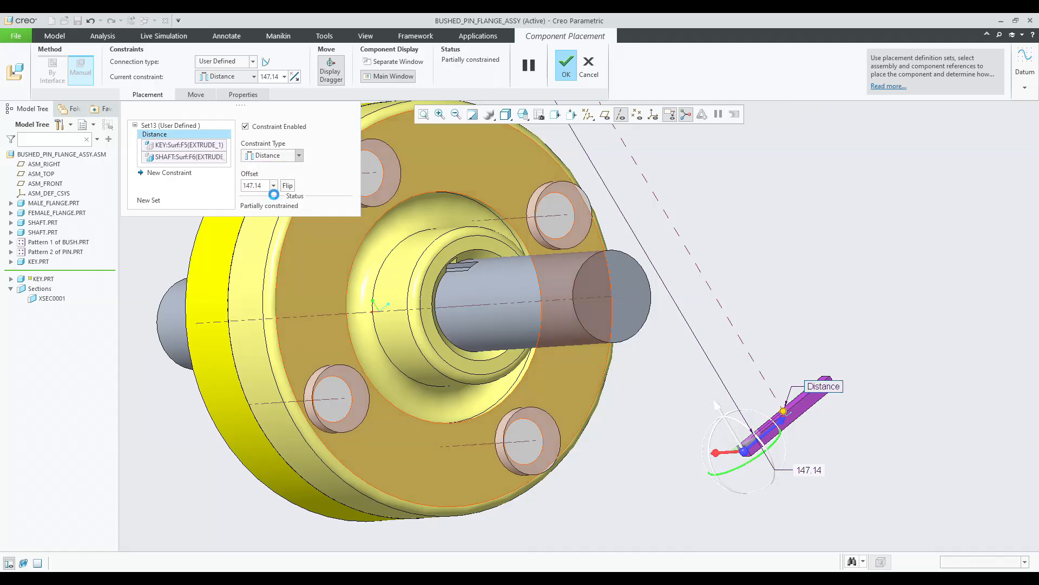
scroll(673, 352, "down", 4)
middle_click_drag(622, 306, 629, 304)
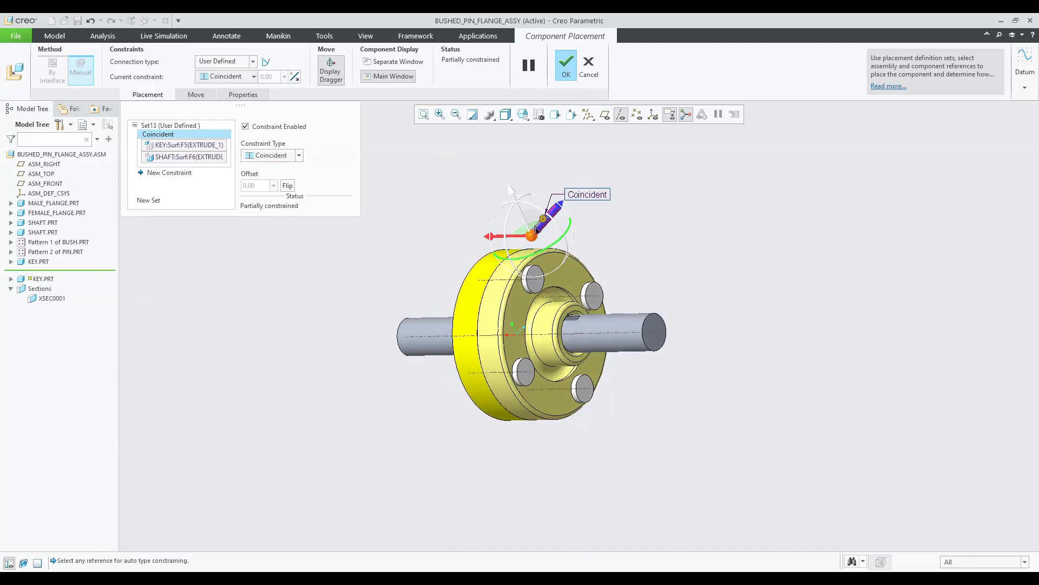
Make a side face of the second key coincident with the second keyway's side face.
left_click_drag(529, 256, 594, 228)
scroll(488, 244, "up", 5)
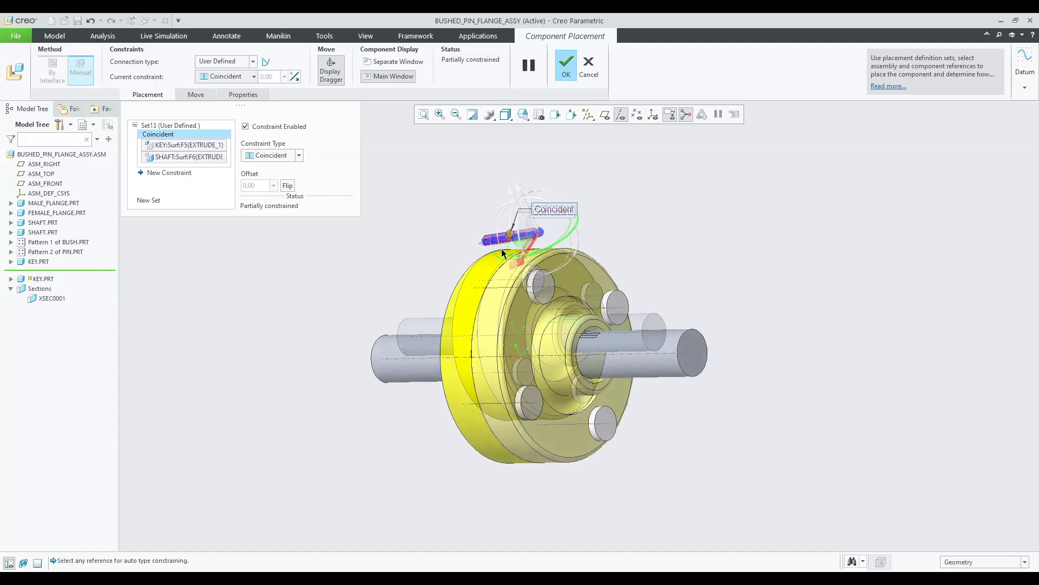
left_click(482, 246)
scroll(578, 305, "down", 3)
mouse_move(617, 354)
middle_mouse_down()
mouse_move(611, 393)
mouse_move(559, 412)
mouse_move(571, 428)
middle_mouse_up()
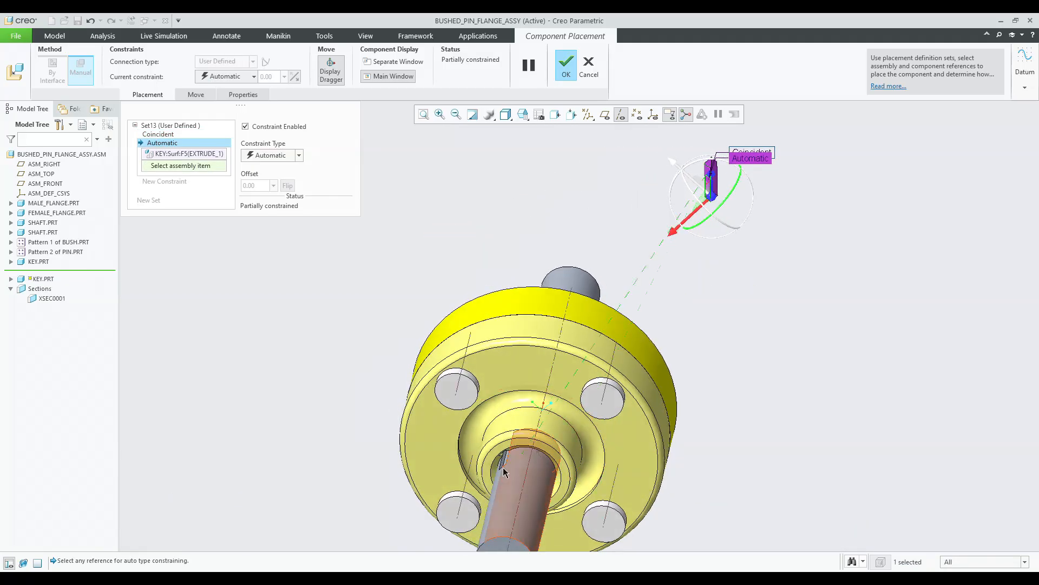
scroll(502, 466, "up", 5)
left_click(502, 456)
scroll(502, 457, "down", 5)
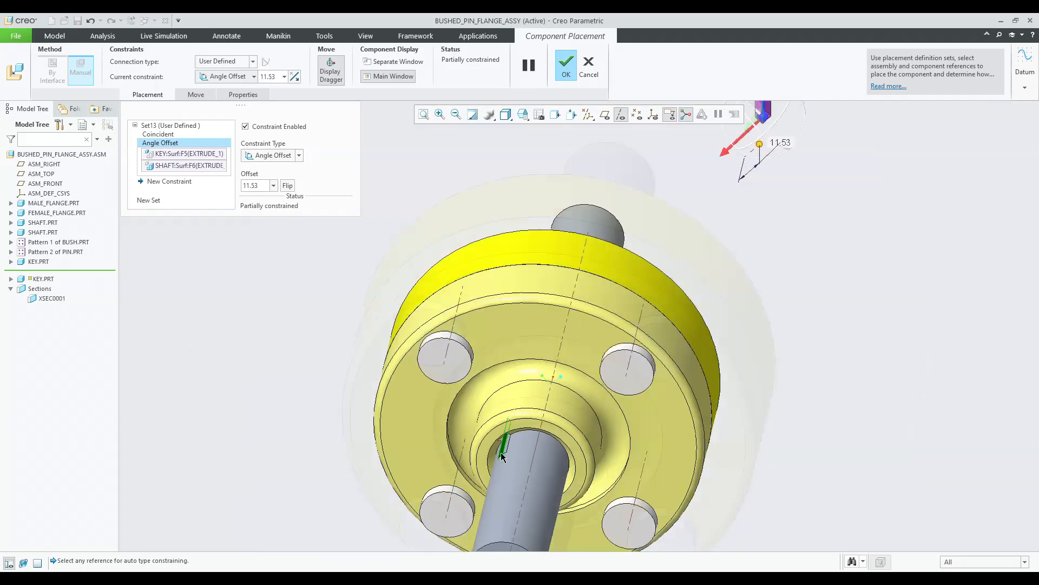
left_click(271, 196)
middle_click_drag(353, 234, 623, 214)
left_click_drag(402, 353, 809, 479)
scroll(815, 514, "up", 6)
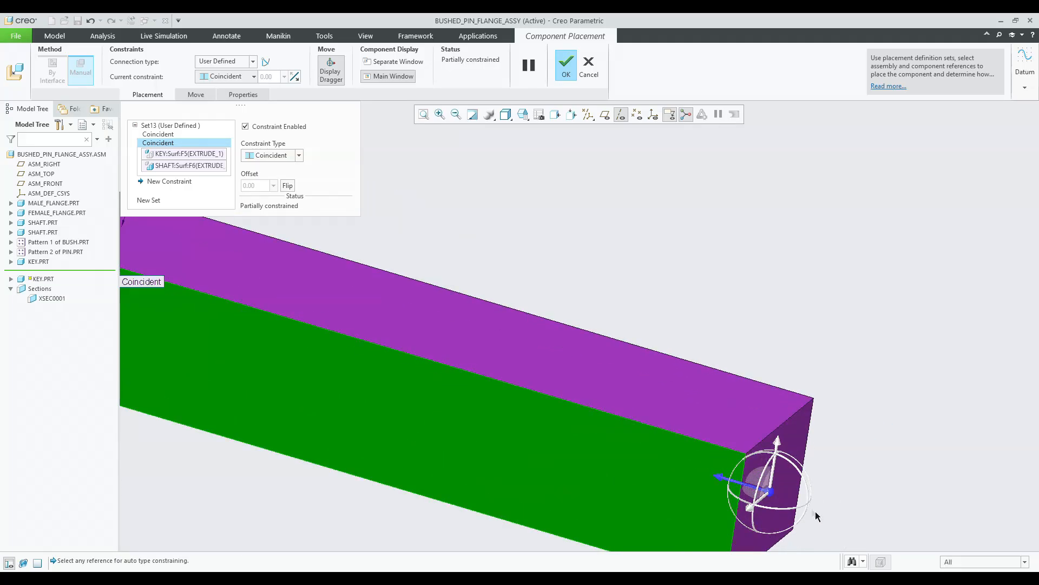
Make the second key's end face coincident with the second keyway's end face.
left_click(792, 435)
scroll(792, 432, "down", 6)
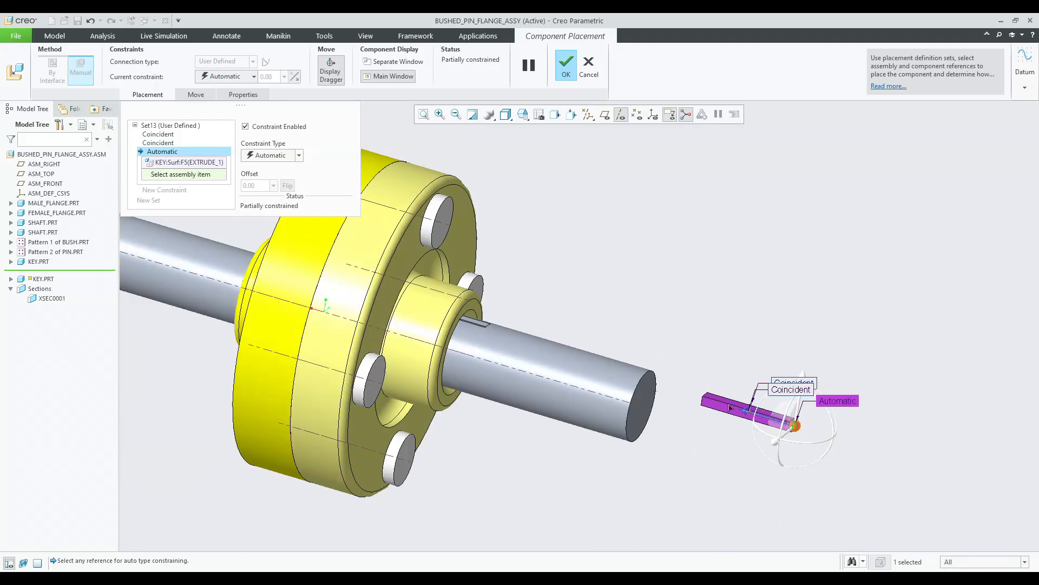
scroll(490, 321, "up", 6)
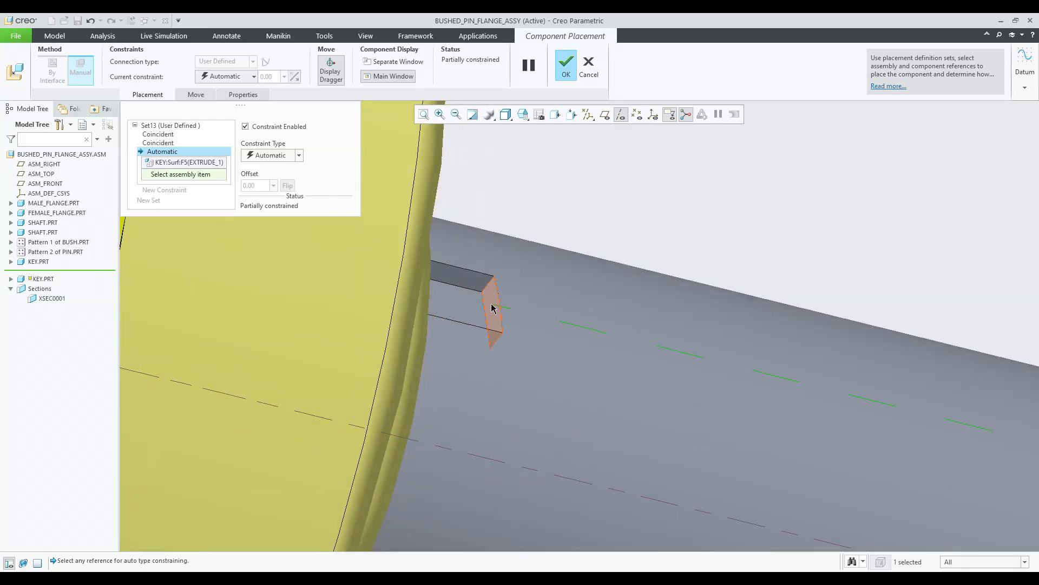
left_click(492, 308)
scroll(491, 308, "down", 6)
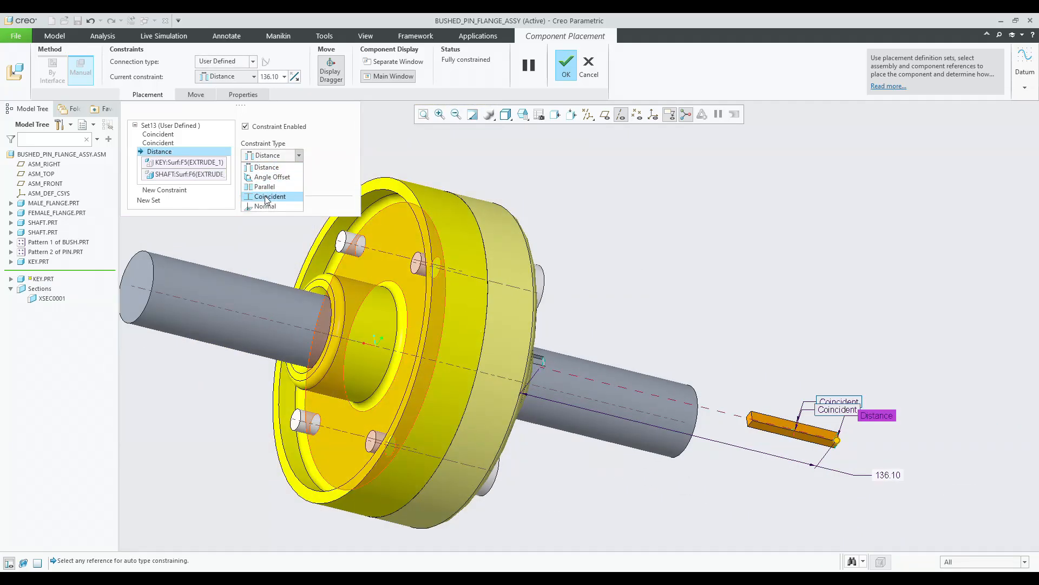
left_click(265, 199)
middle_click_drag(727, 290, 680, 280)
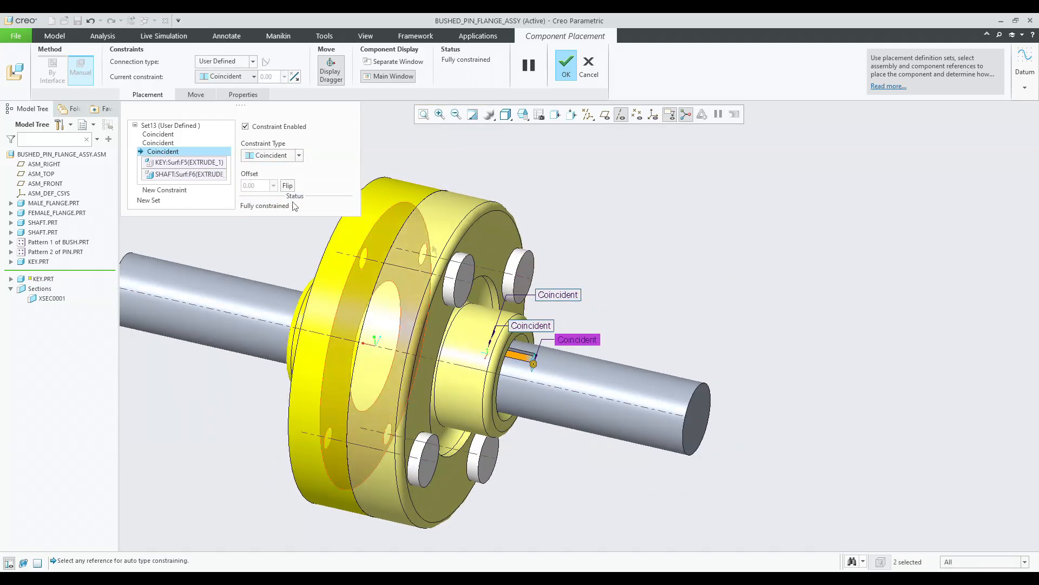
Try flipping the orientation of the key's bottom-face coincident constraint.
left_click(166, 135)
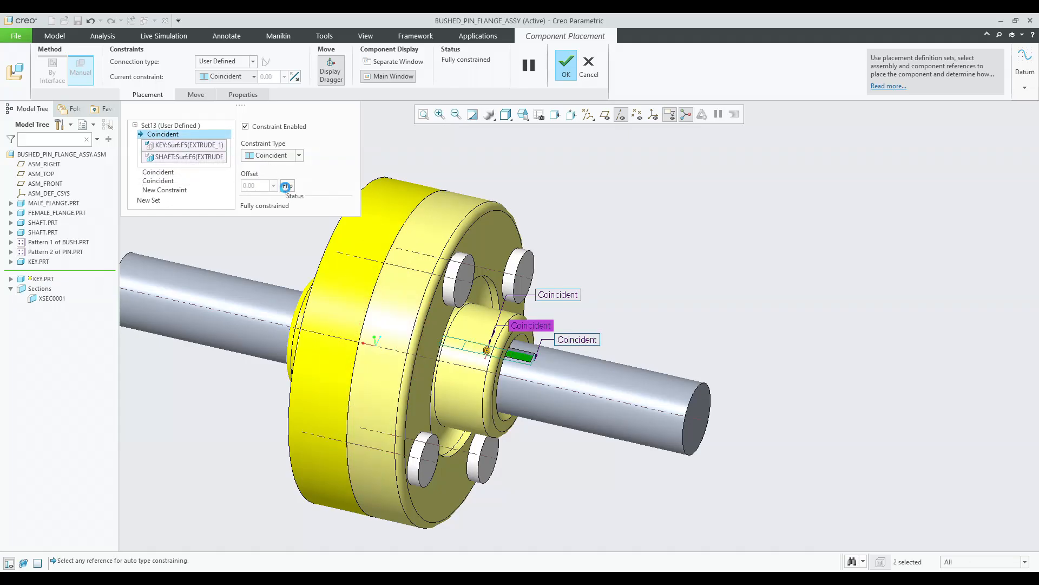
left_click(286, 186)
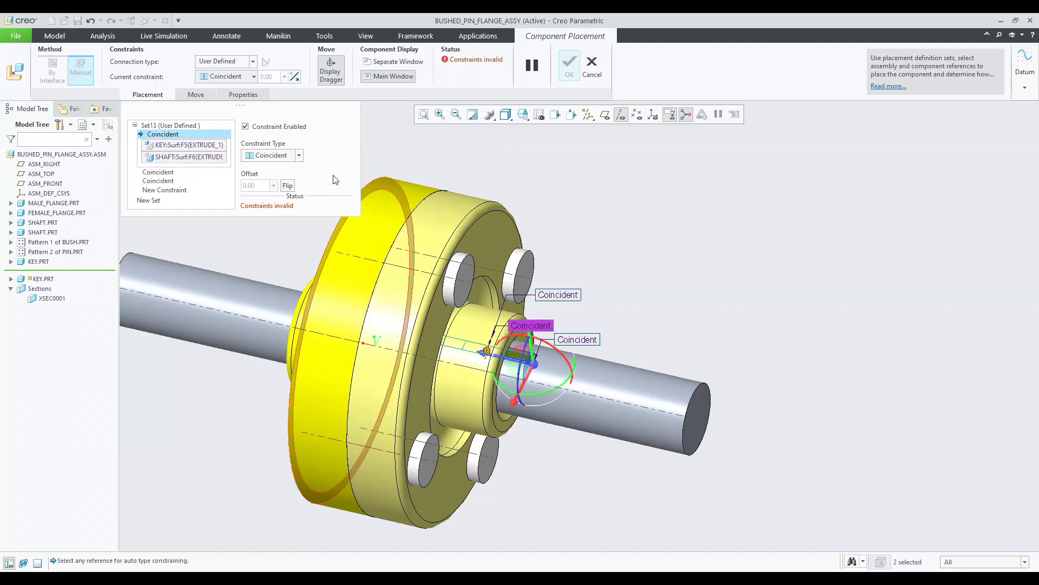
left_click(289, 186)
left_click(154, 173)
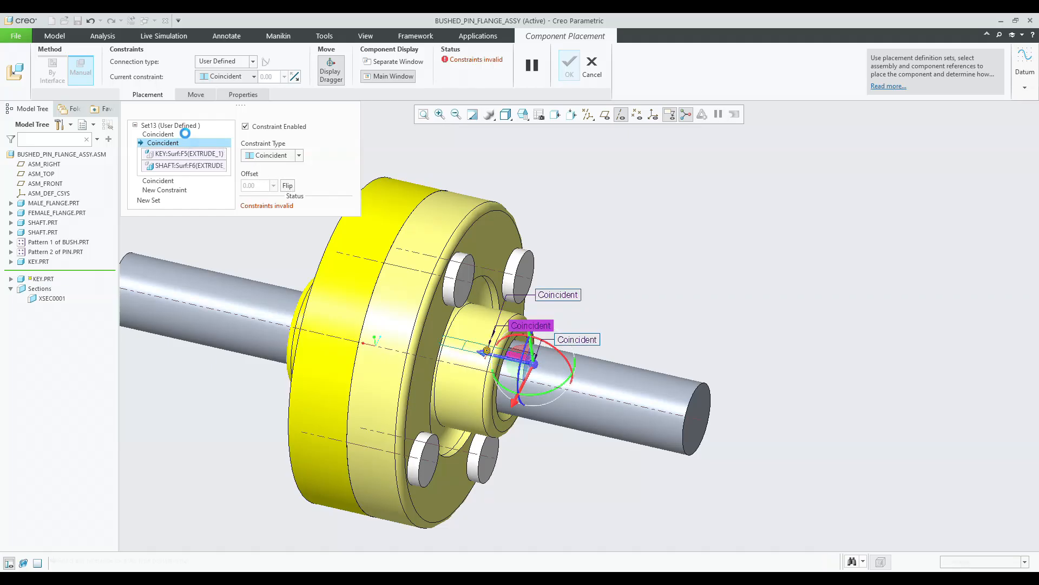
left_click(189, 133)
left_click(288, 186)
Reselect the shaft's keyway side face as reference for the key's side constraint and finish placing the key.
scroll(434, 360, "up", 8)
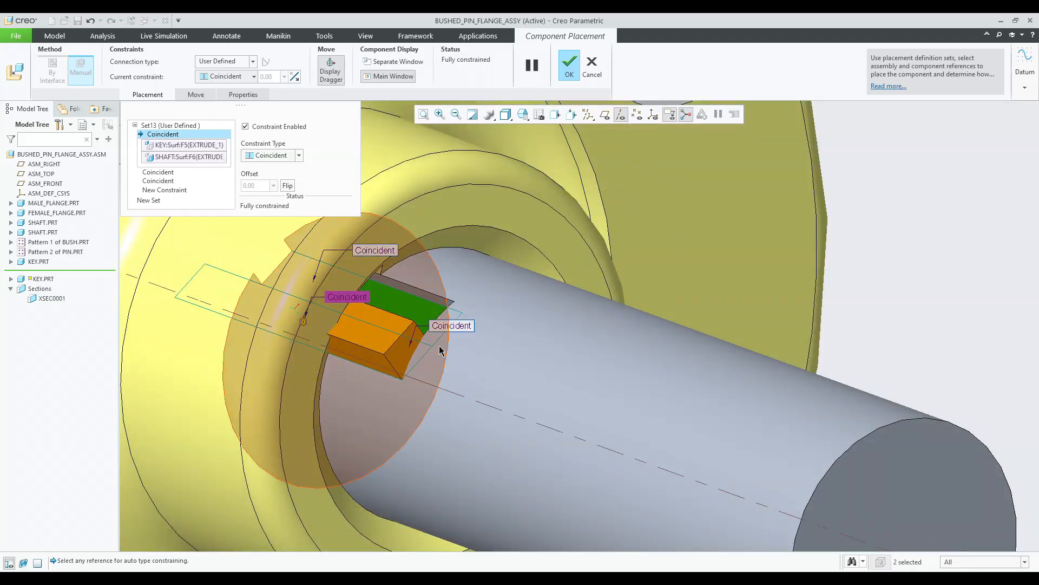
middle_click_drag(441, 350, 417, 359)
scroll(612, 311, "up", 4)
scroll(402, 385, "down", 4)
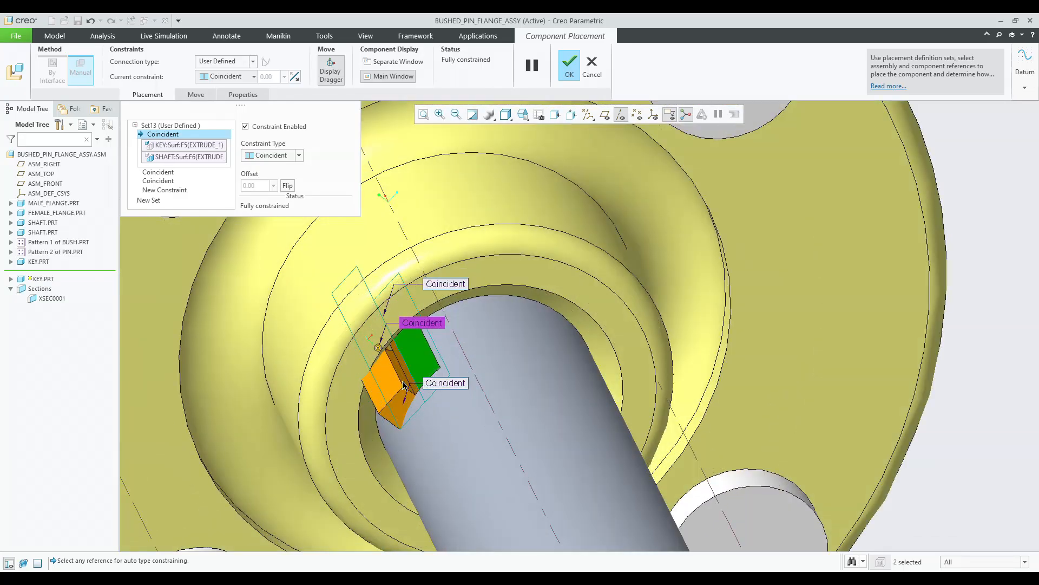
scroll(402, 386, "down", 2)
left_click(161, 172)
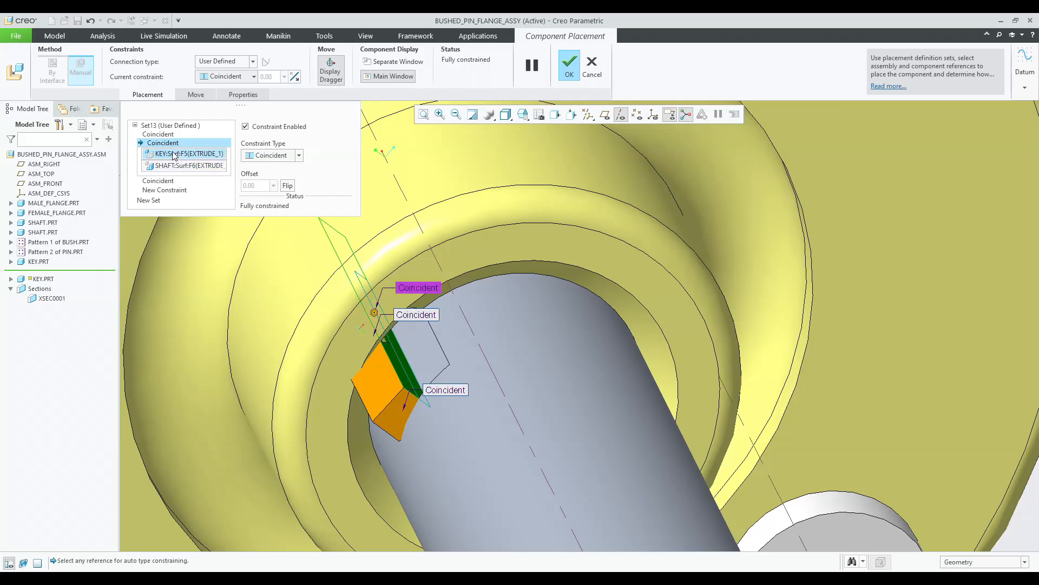
left_click(197, 170)
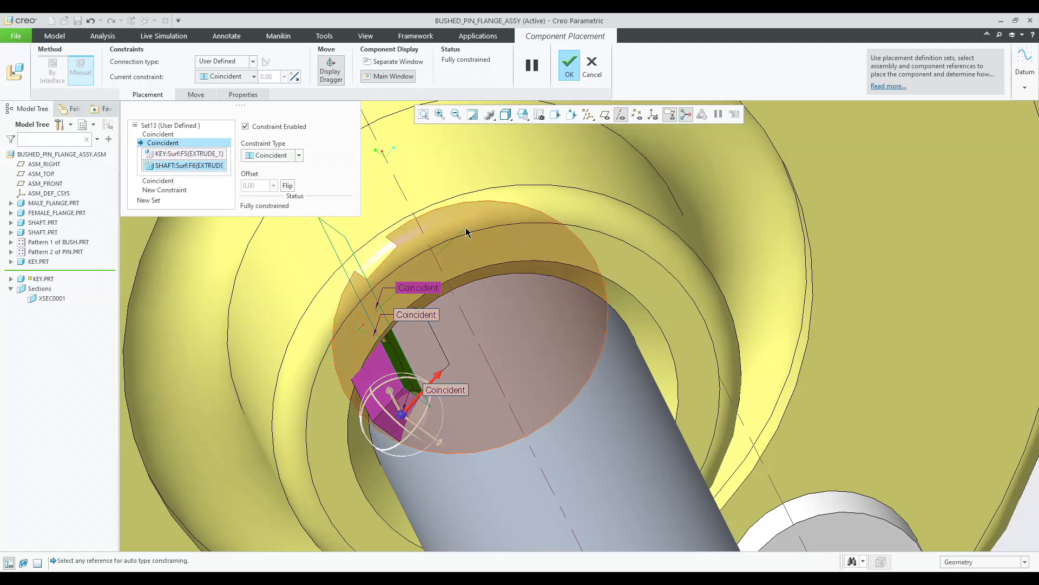
scroll(598, 268, "up", 4)
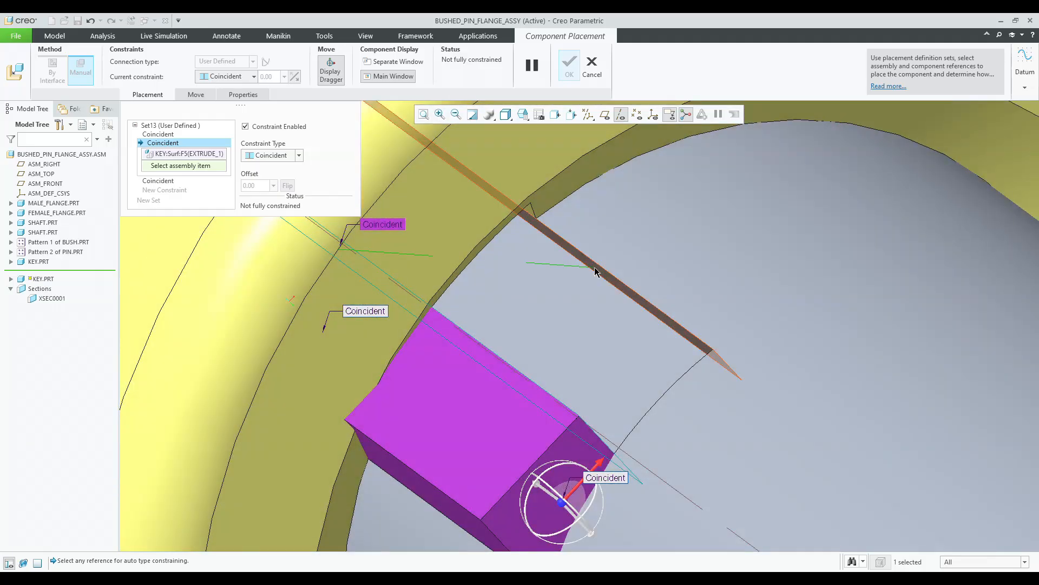
left_click(595, 270)
scroll(594, 269, "down", 2)
middle_click(557, 286)
Activate cross-section XSEC0001 and view the assembly from the FRONT orientation.
scroll(555, 284, "down", 5)
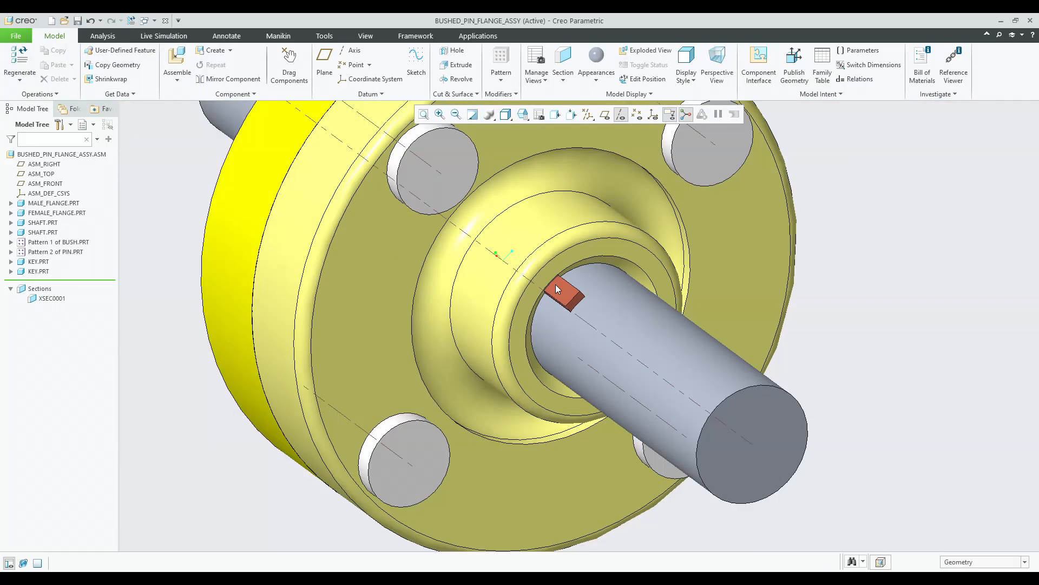
mouse_move(556, 285)
middle_mouse_down()
mouse_move(589, 265)
mouse_move(442, 289)
mouse_move(473, 232)
middle_mouse_up()
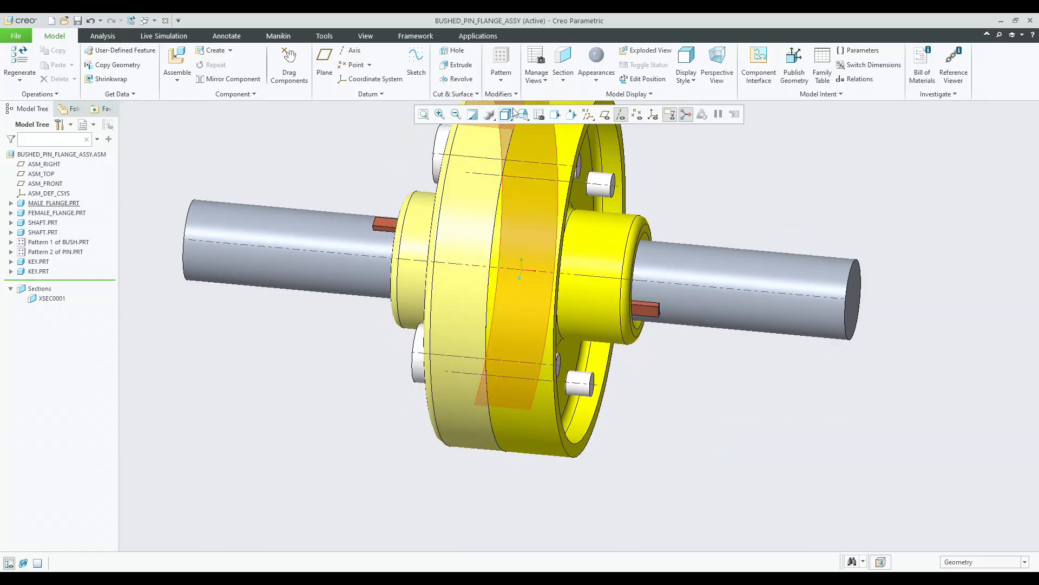
left_click(53, 298)
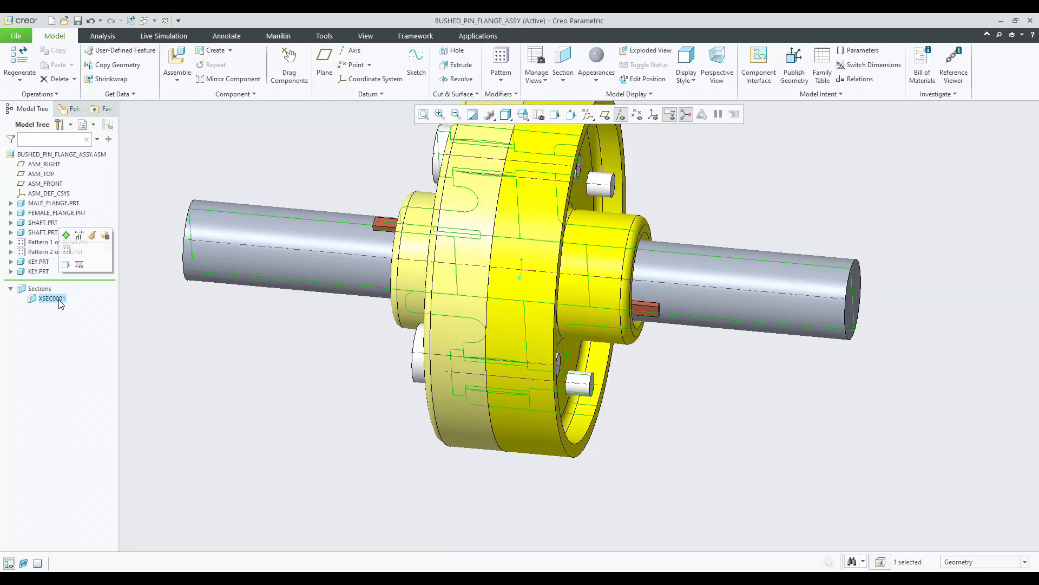
left_click(68, 238)
left_click(363, 326)
middle_click_drag(362, 325, 359, 318)
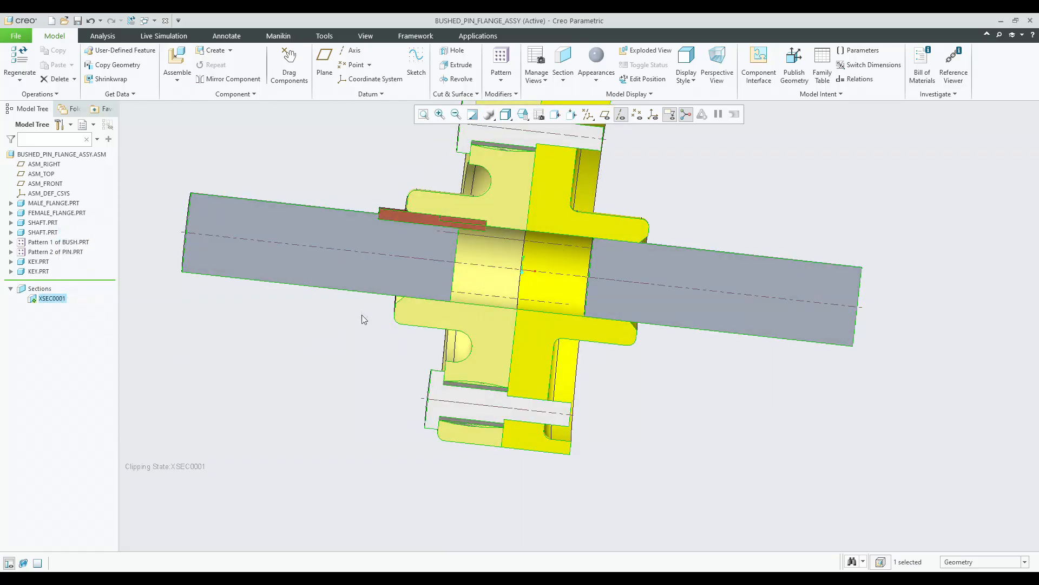
left_click(523, 114)
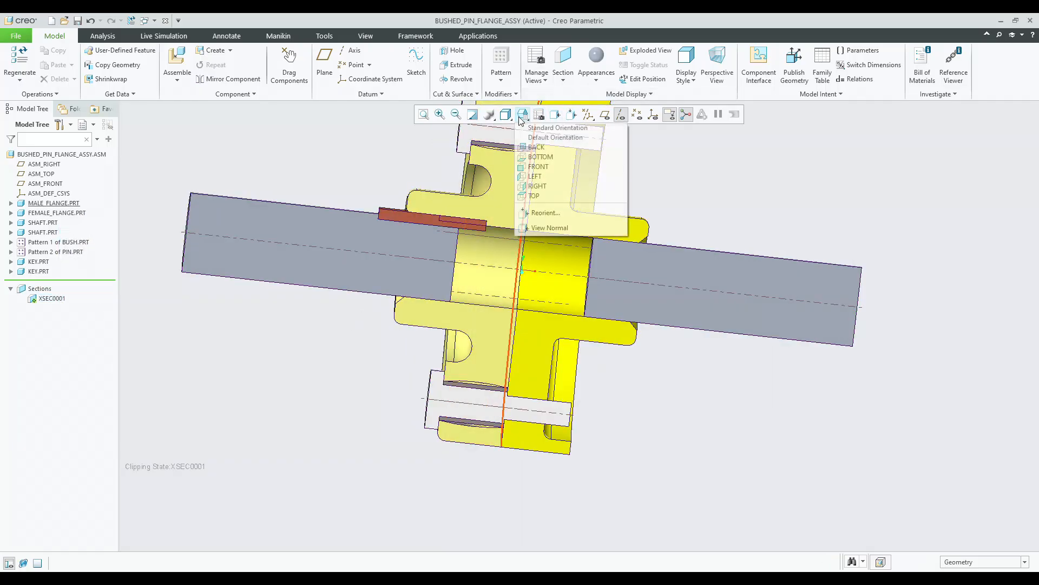
left_click(533, 170)
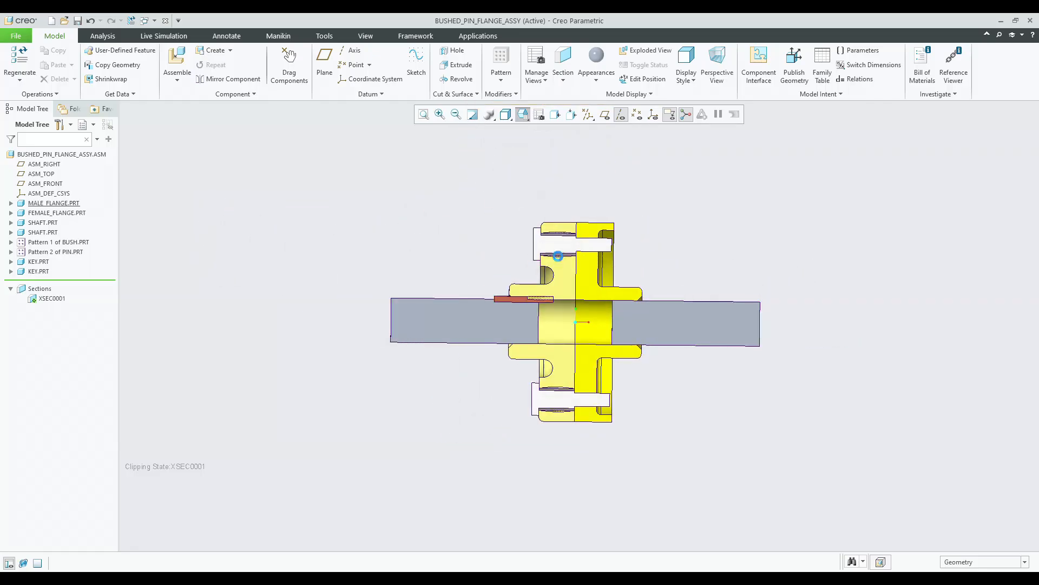
scroll(521, 240, "up", 5)
scroll(491, 321, "down", 5)
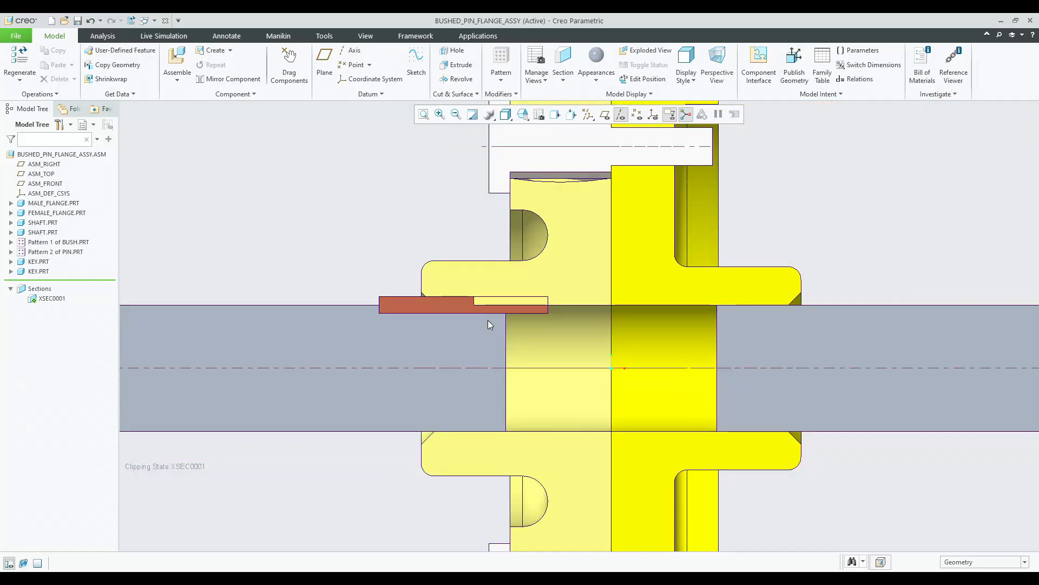
Measure the distance between the key's end and the male flange's face.
left_click(482, 288)
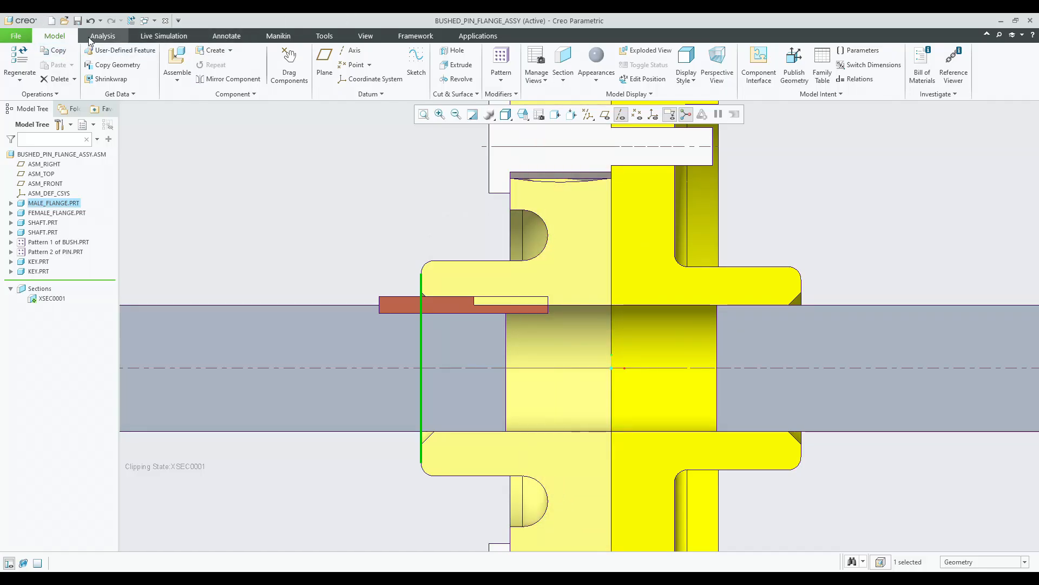
left_click(102, 36)
left_click(315, 62)
scroll(473, 312, "down", 3)
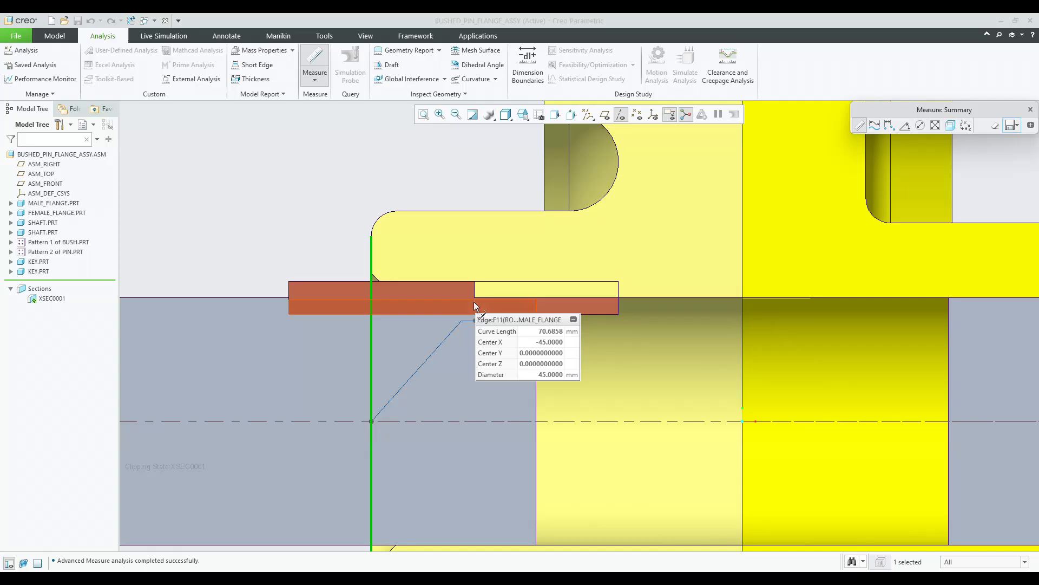
left_click(619, 302, "ctrl")
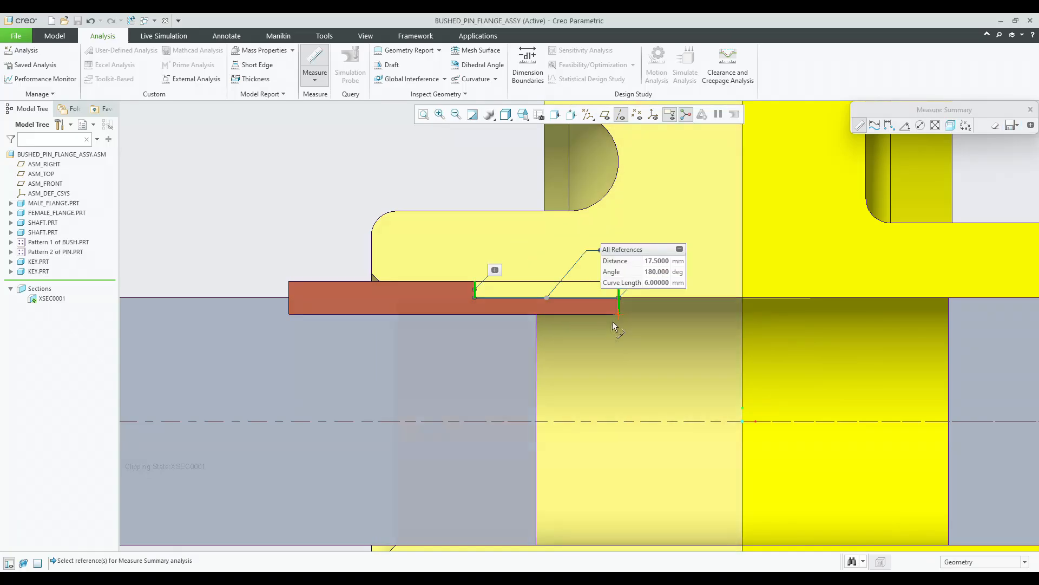
middle_click(523, 278)
scroll(523, 278, "up", 5)
left_click(333, 273)
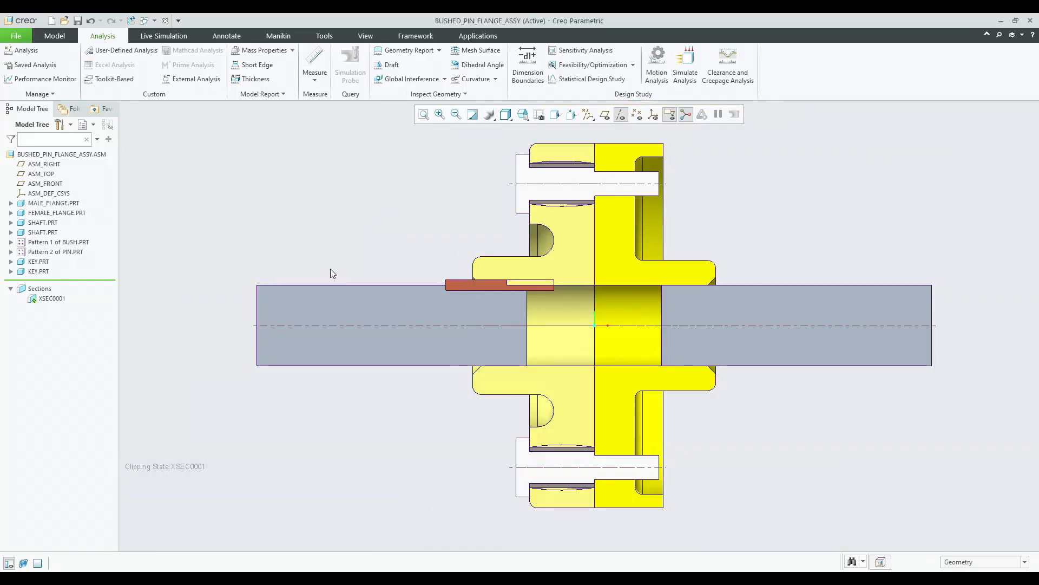
Redefine the male flange's keyway Extrude cut, setting its depth to 5.
left_click(11, 204)
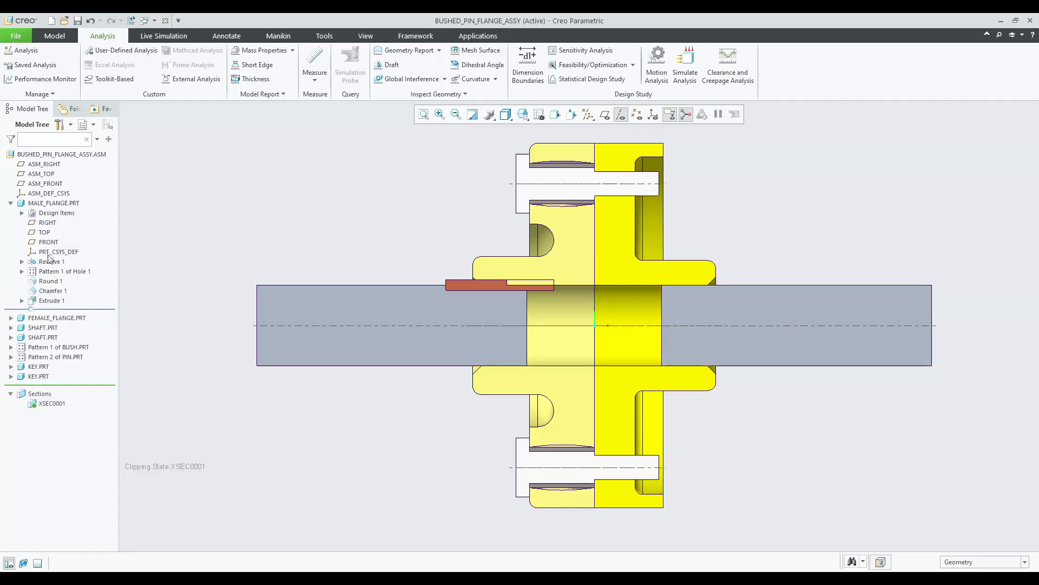
left_click(51, 300)
left_click(74, 235)
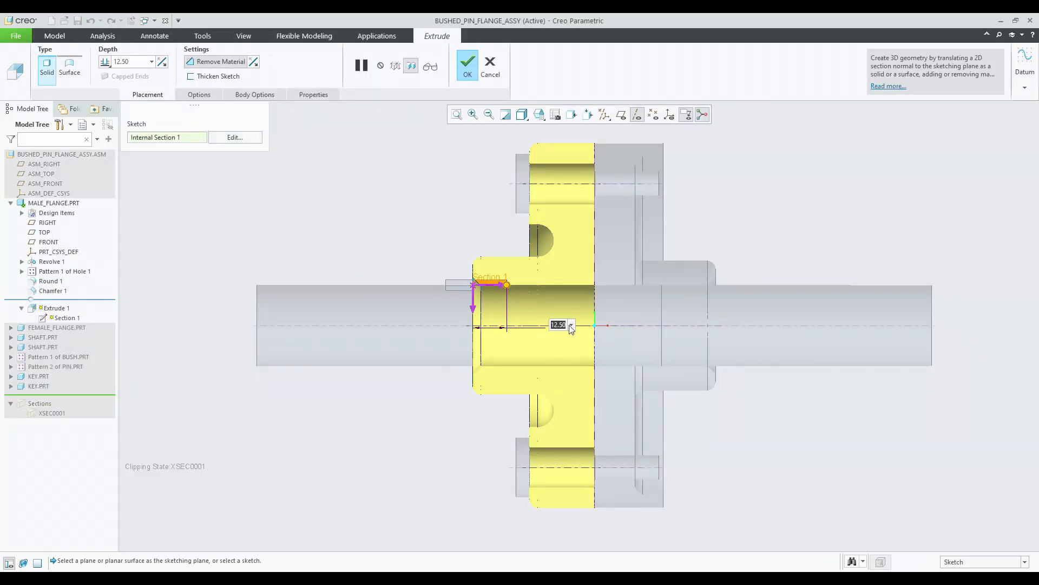
type("5")
key("Return")
middle_click(446, 225)
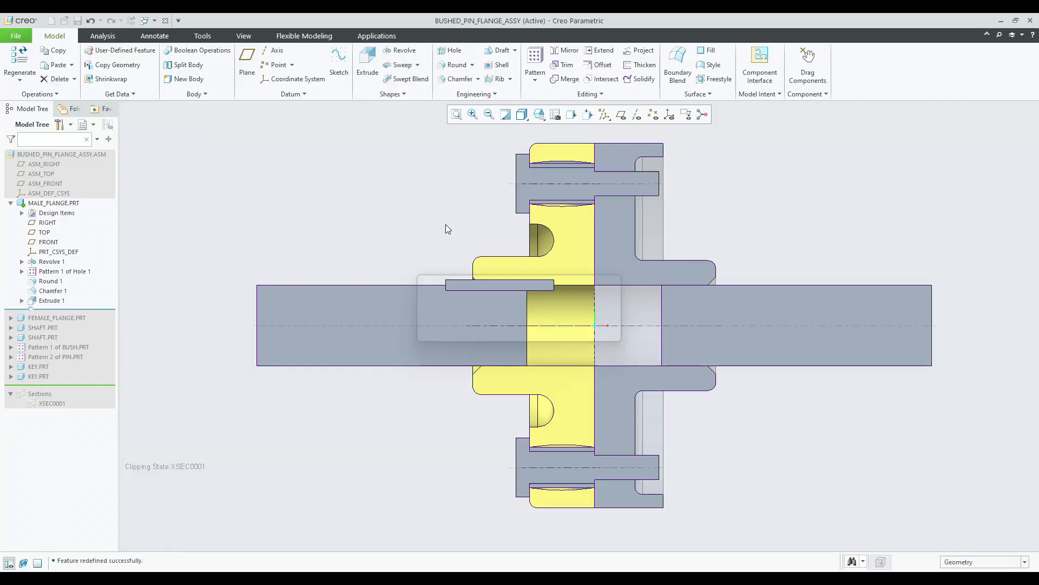
Redefine the female flange's keyway Extrude cut, setting its depth to 30.
scroll(596, 296, "down", 3)
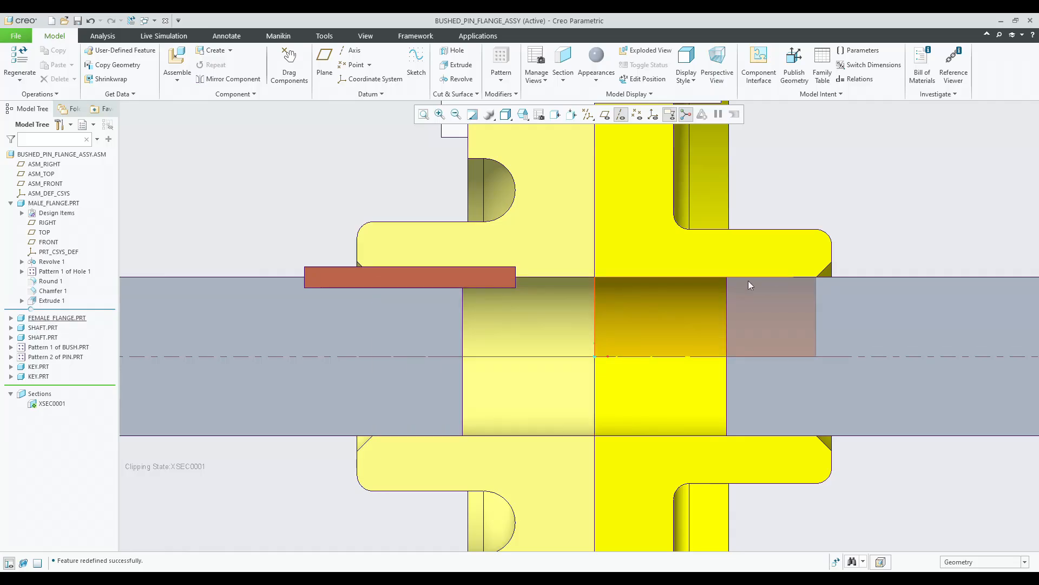
scroll(227, 328, "up", 5)
left_click(10, 318)
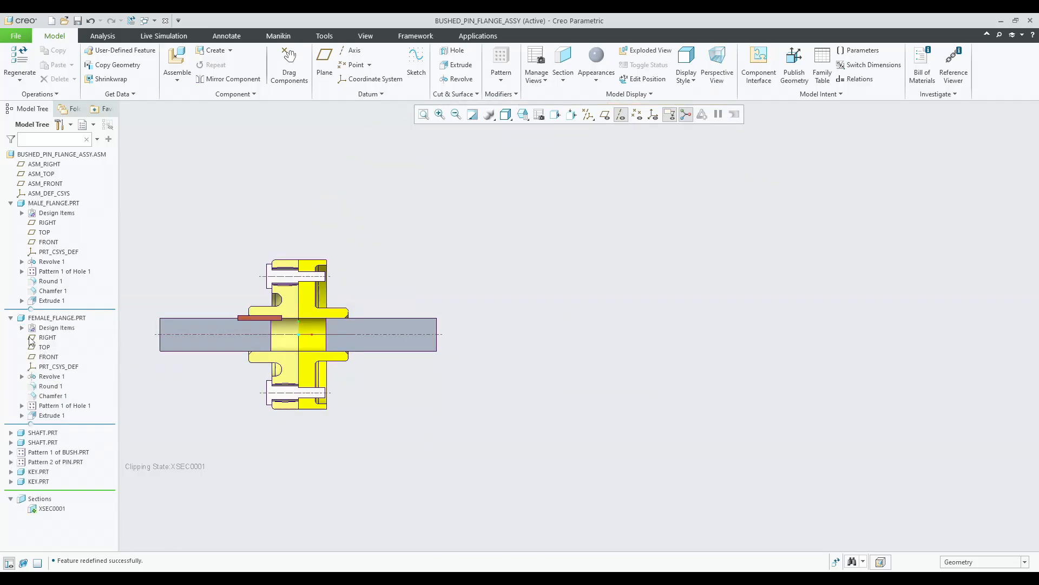
left_click(51, 416)
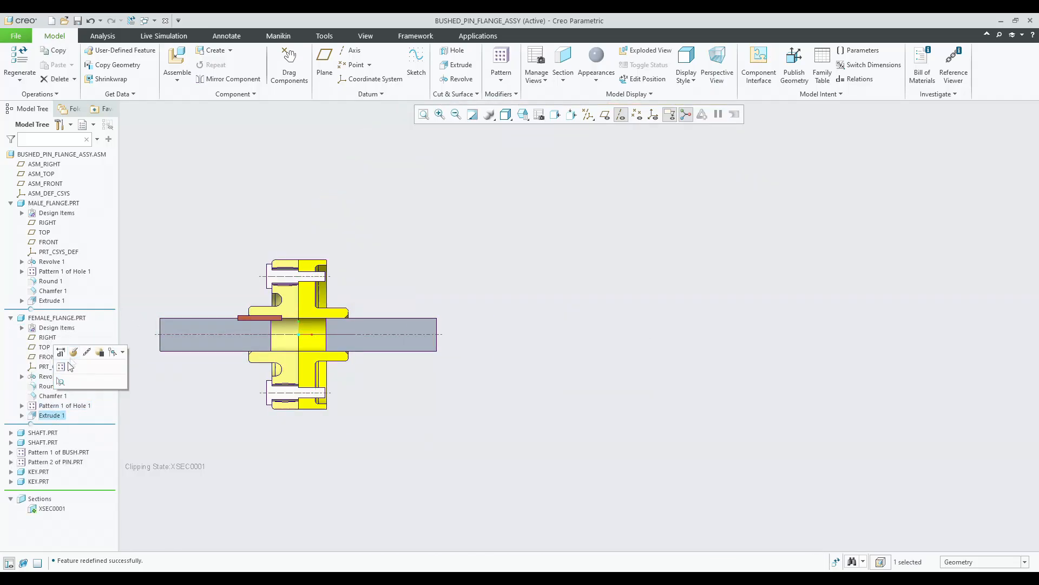
left_click(82, 354)
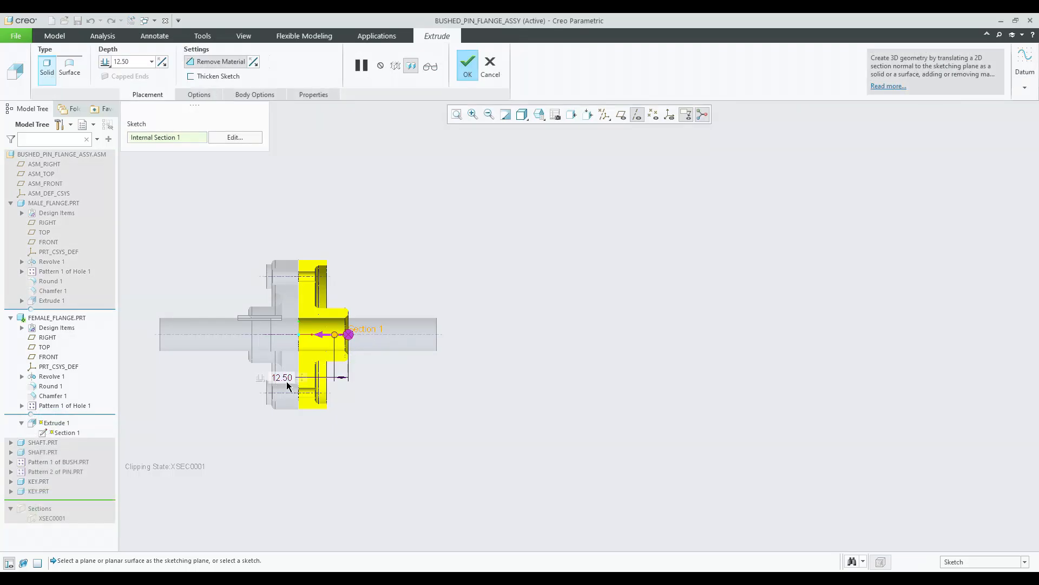
double_click(286, 379)
type("3")
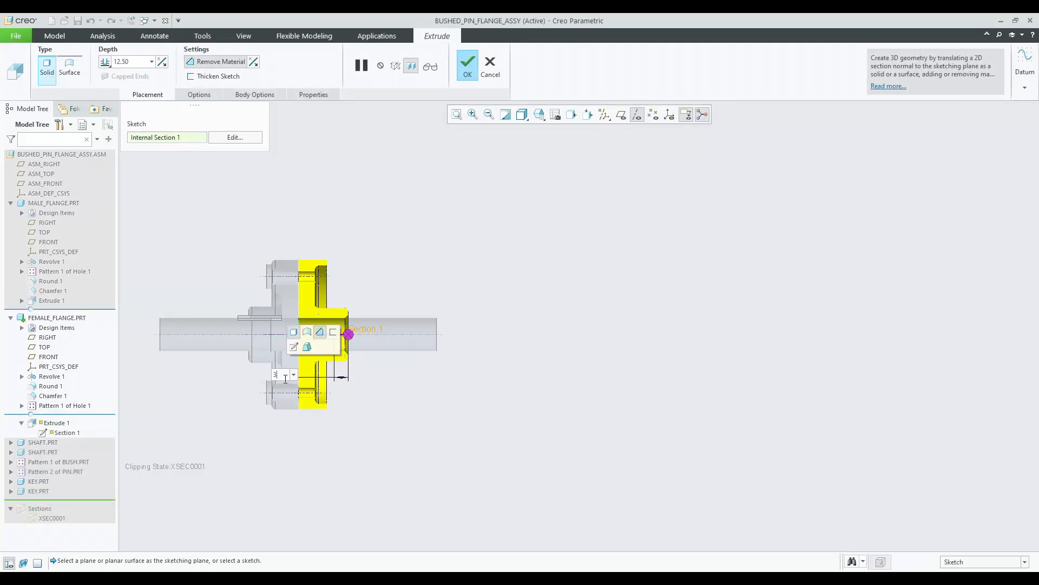
type("0")
key("Return")
middle_click(329, 381)
Collapse the flange branches in the model tree and deactivate cross-section XSEC0001.
middle_click_drag(330, 381, 360, 422)
left_click(289, 413)
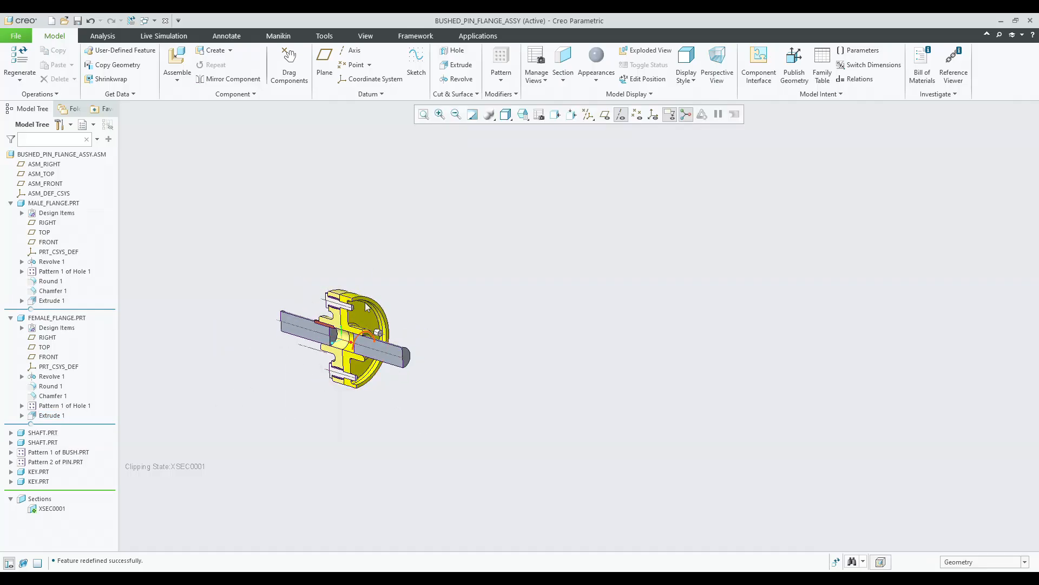
left_click(522, 114)
left_click(536, 129)
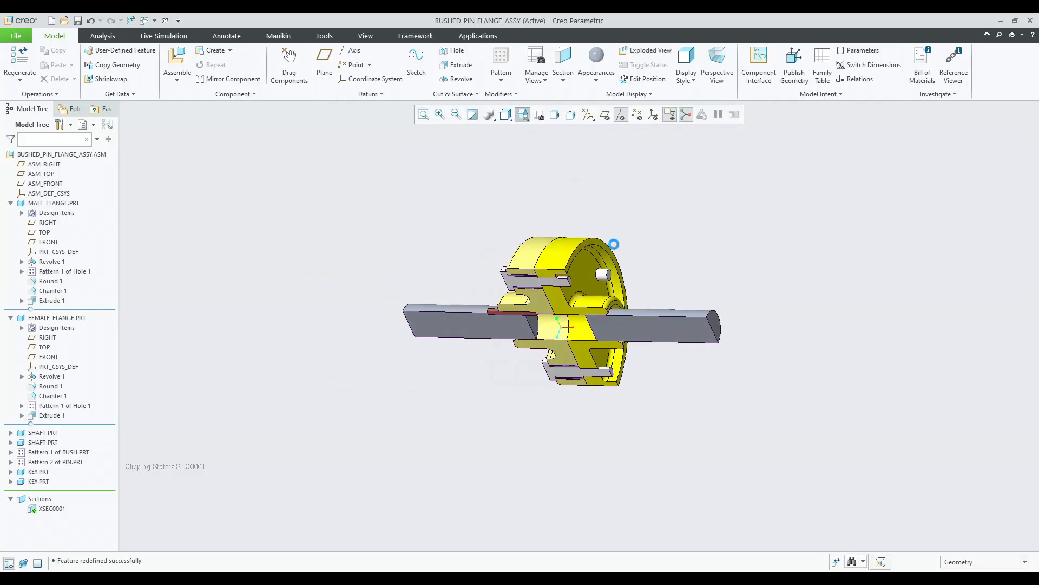
middle_click_drag(621, 270, 487, 244)
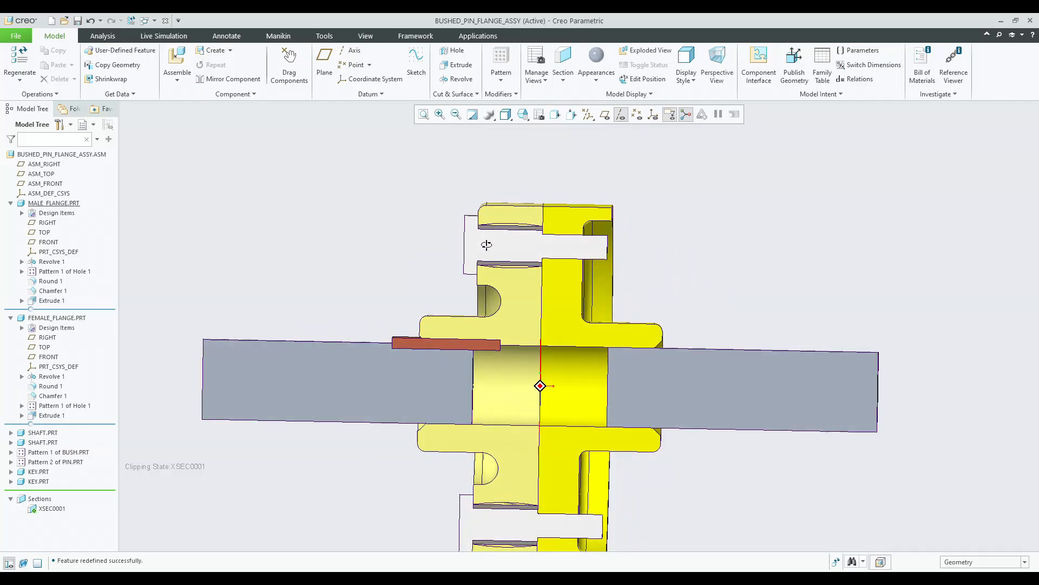
scroll(494, 255, "up", 5)
middle_click_drag(573, 304, 530, 313)
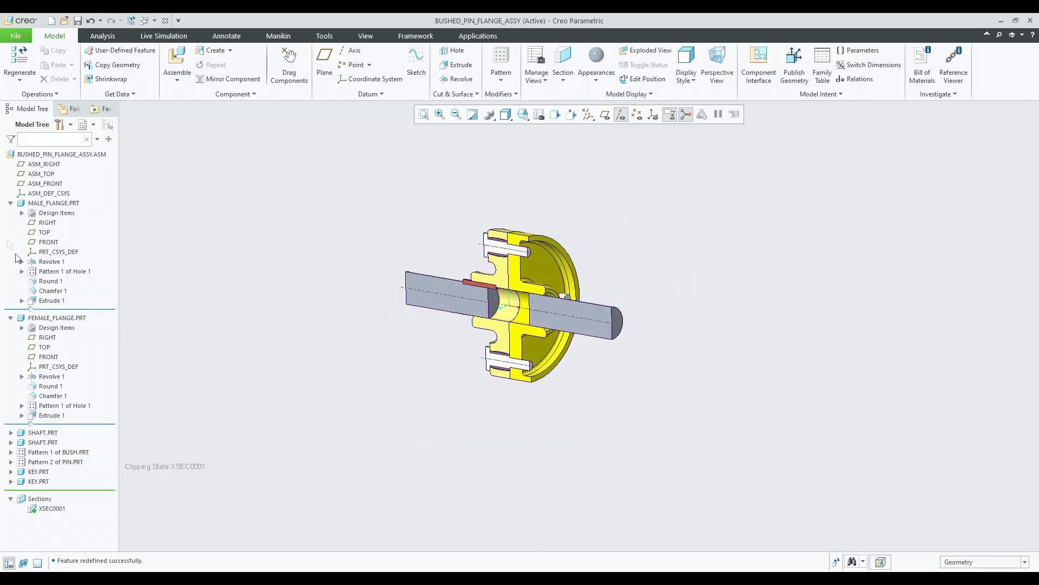
left_click(10, 203)
left_click(11, 213)
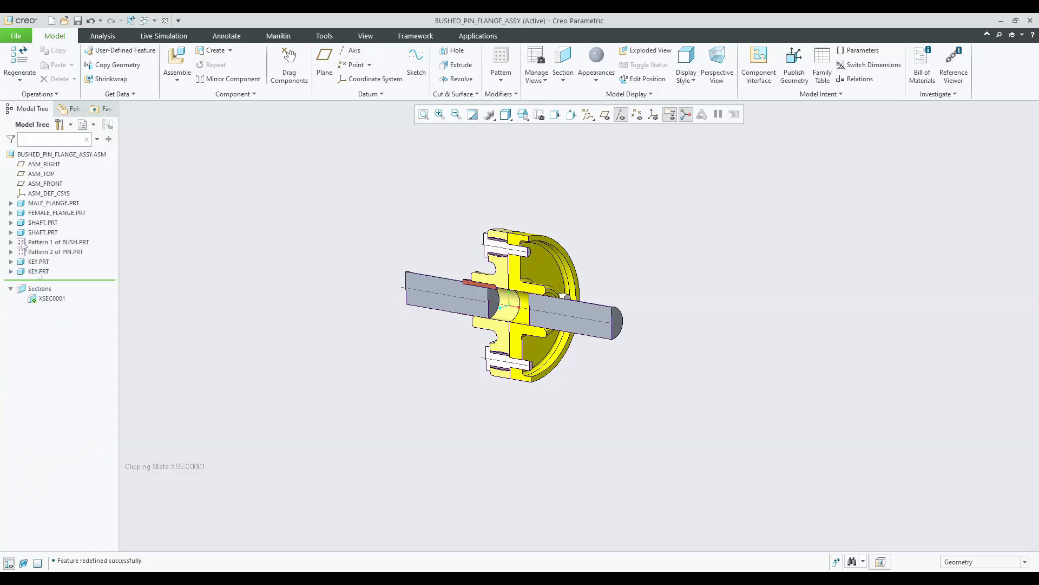
left_click(48, 299)
left_click(54, 234)
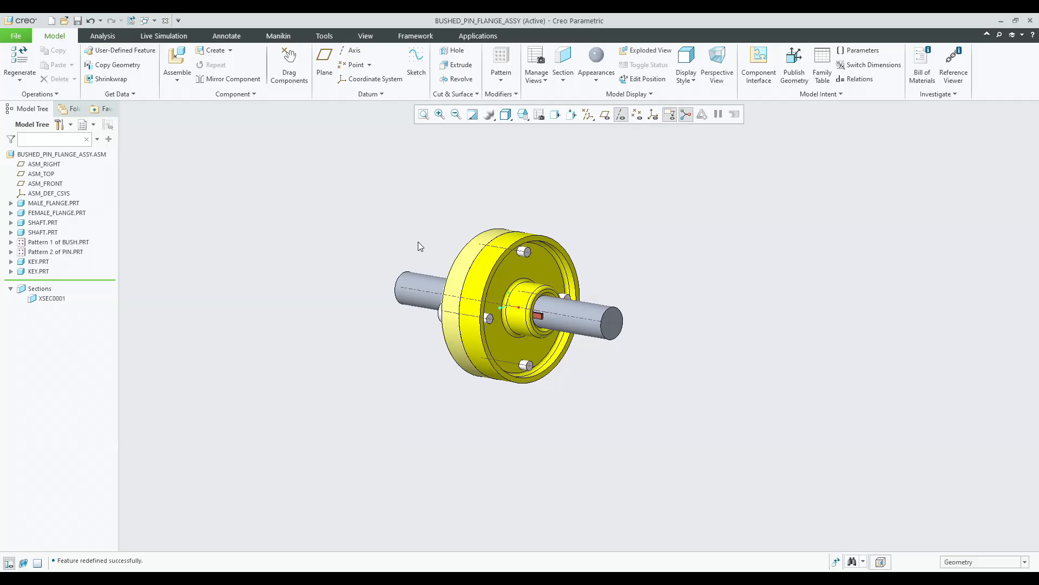
Place a screw fastener on reference, picking the bush axis, the male flange head surface and the female flange nut surface.
left_click(325, 36)
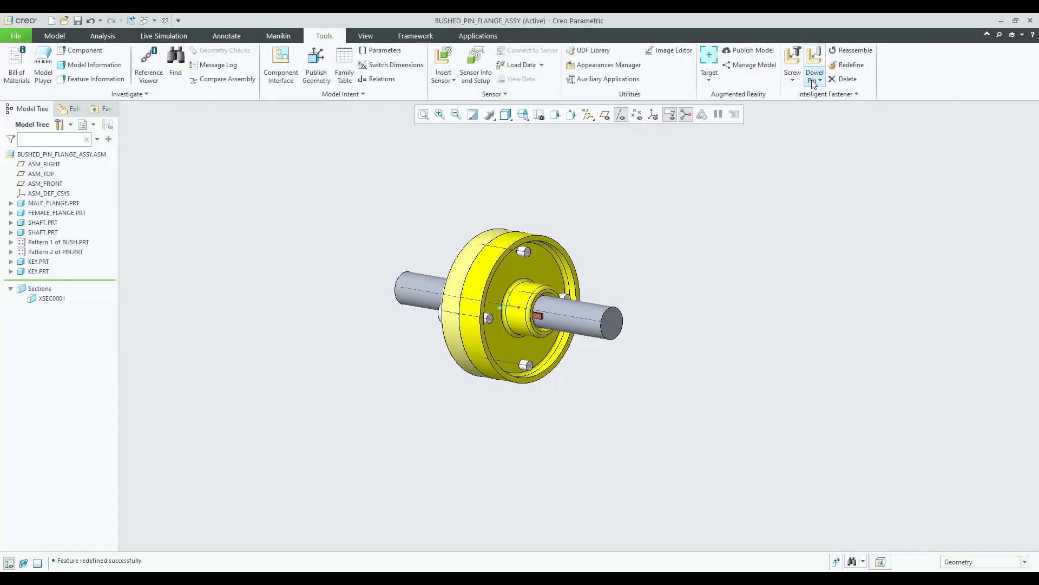
left_click(793, 80)
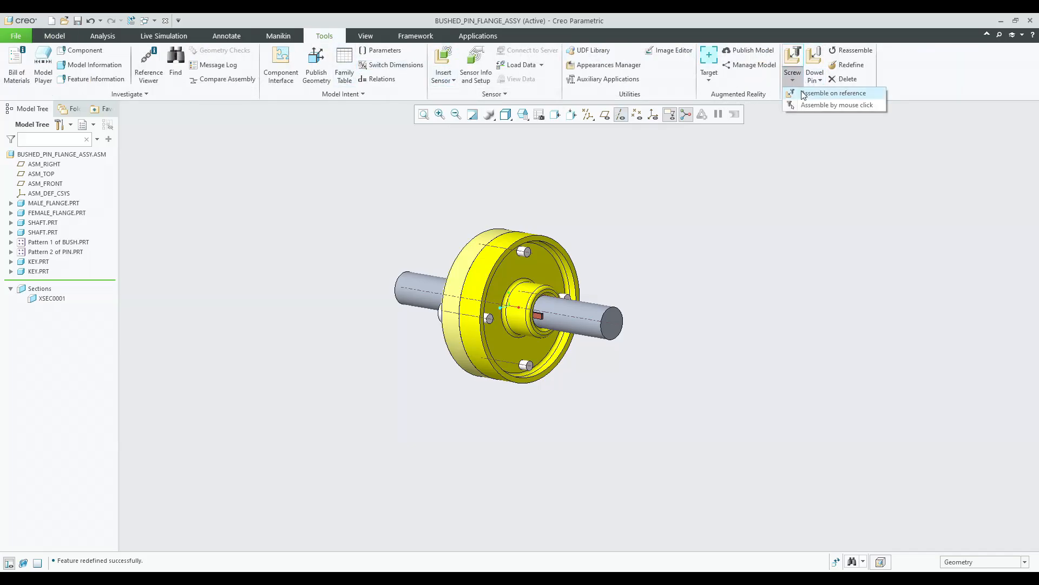
left_click(834, 93)
scroll(505, 244, "down", 5)
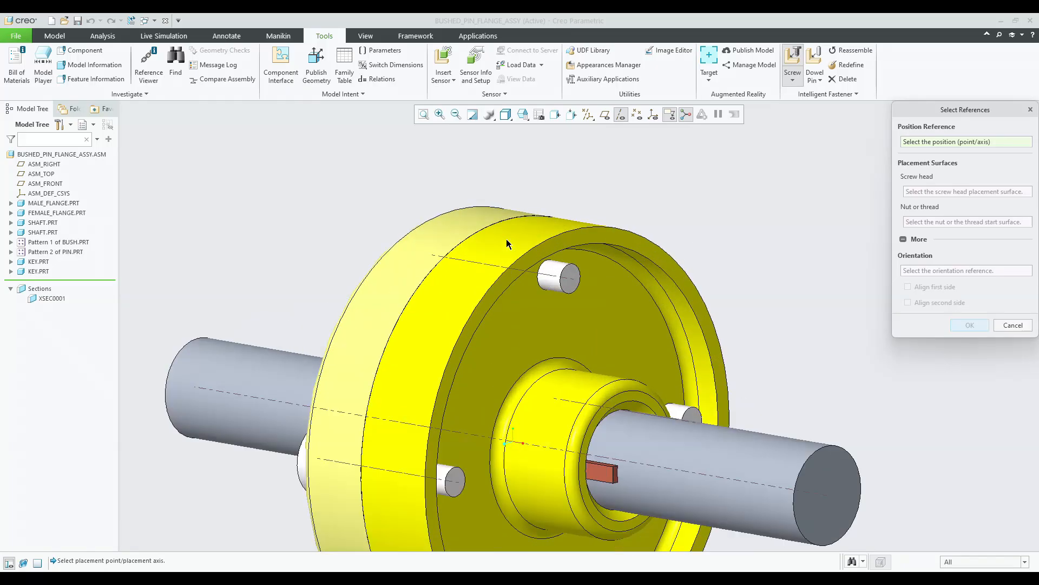
left_click(484, 271)
mouse_move(544, 310)
middle_mouse_down()
mouse_move(564, 318)
mouse_move(541, 318)
middle_mouse_up()
left_click(540, 318)
middle_click_drag(639, 326, 582, 336)
left_click(544, 326)
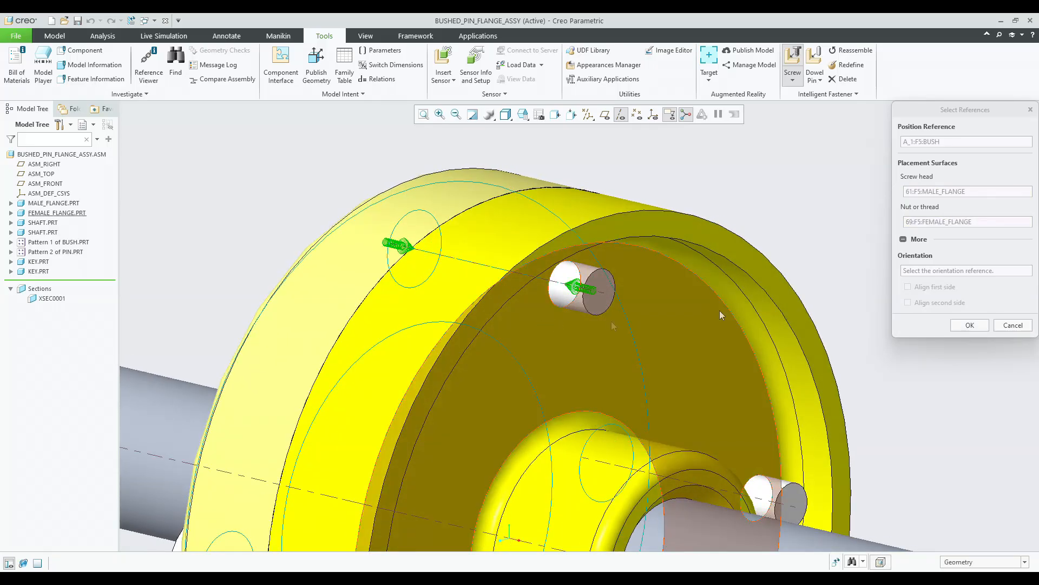
left_click(969, 326)
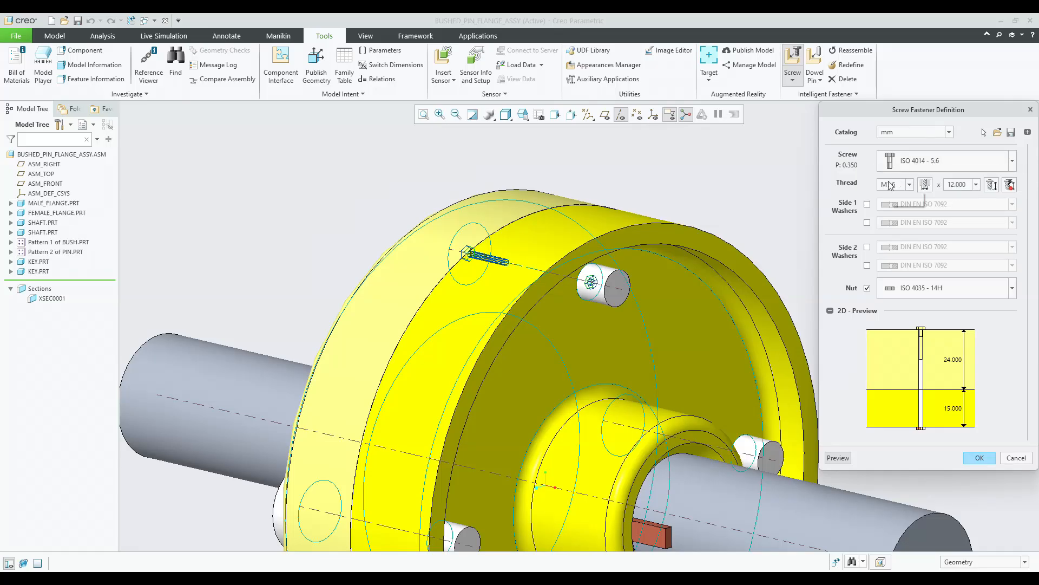
Enable a side 2 washer and try M20 and M10 thread sizes for the screw.
left_click(867, 247)
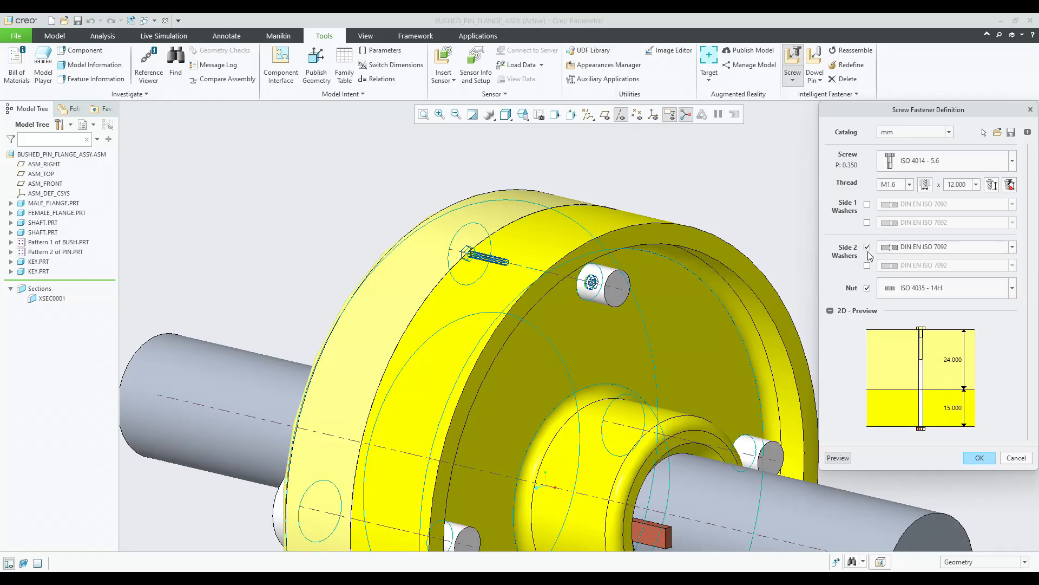
left_click(896, 185)
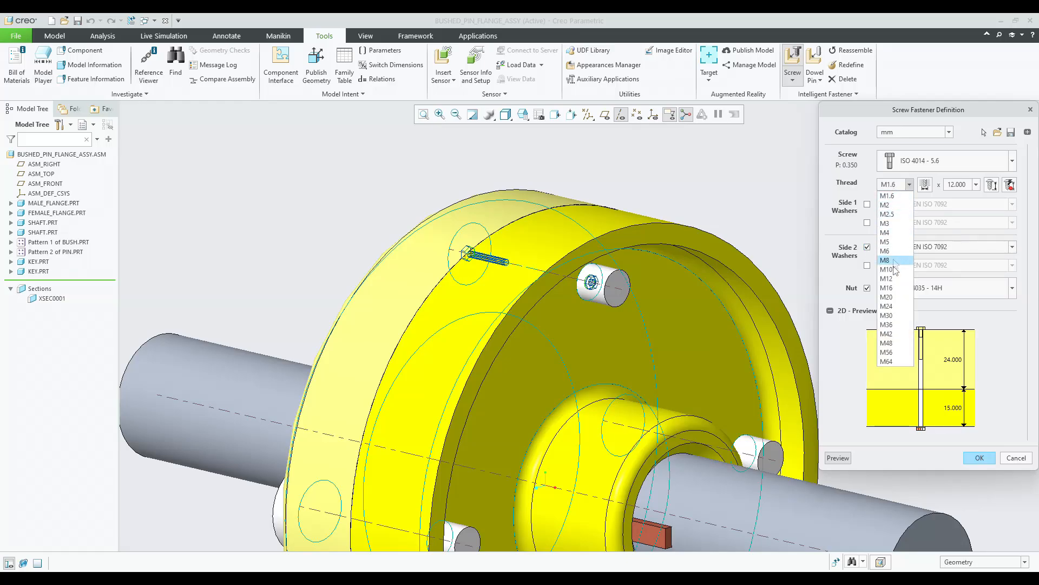
left_click(888, 297)
mouse_move(704, 287)
middle_mouse_down()
mouse_move(625, 279)
mouse_move(644, 273)
middle_mouse_up()
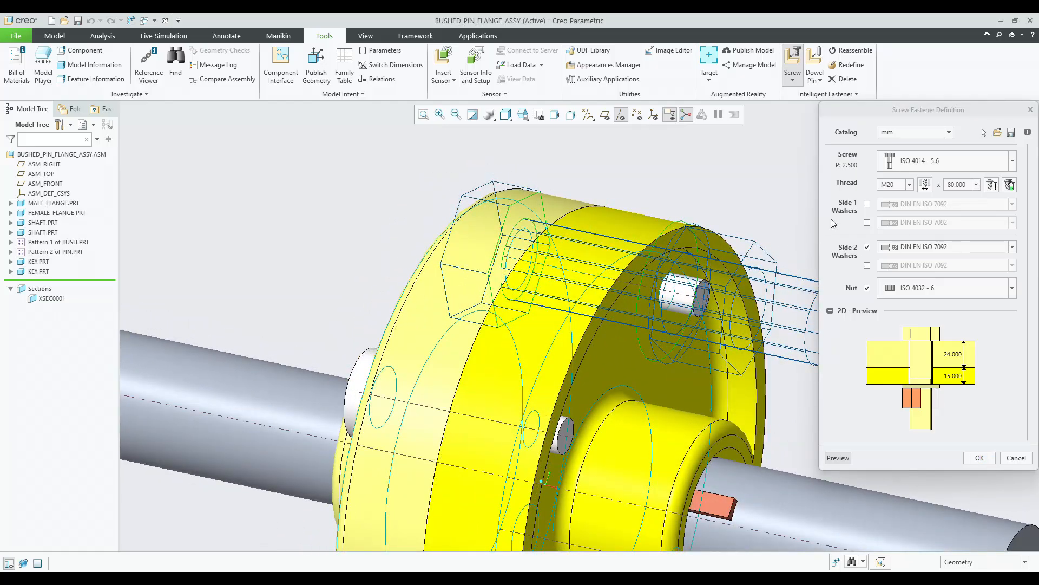
left_click(910, 185)
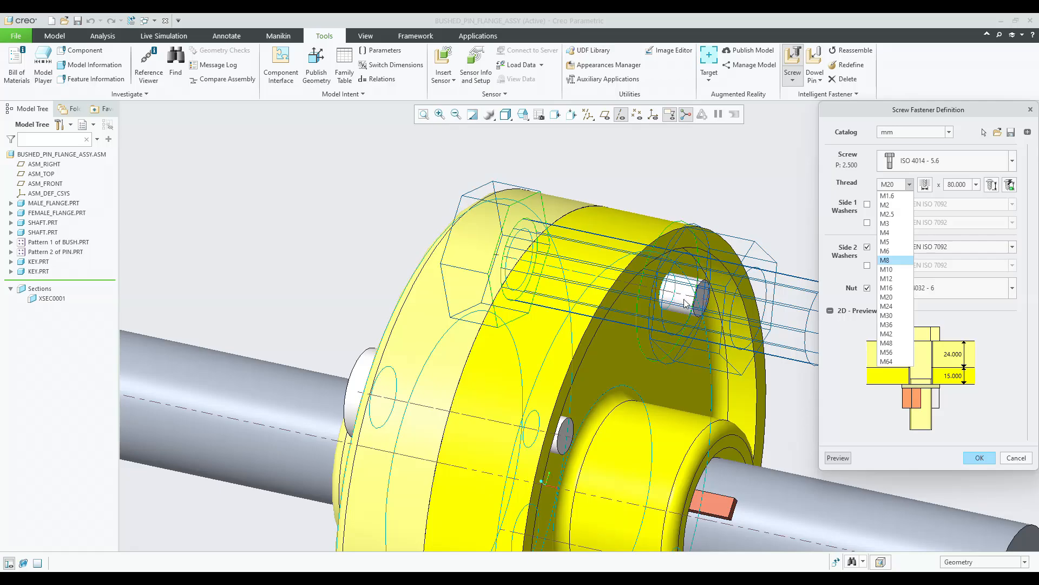
left_click(901, 269)
middle_click_drag(737, 260, 677, 272)
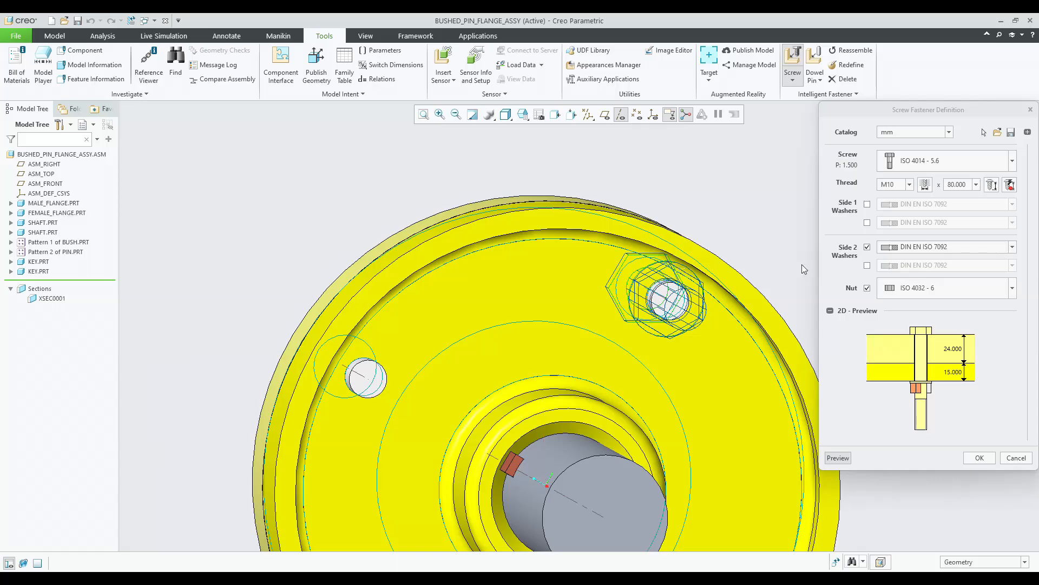
Set the screw thread to M8 and finish the screw fastener definition.
left_click(909, 184)
left_click(894, 259)
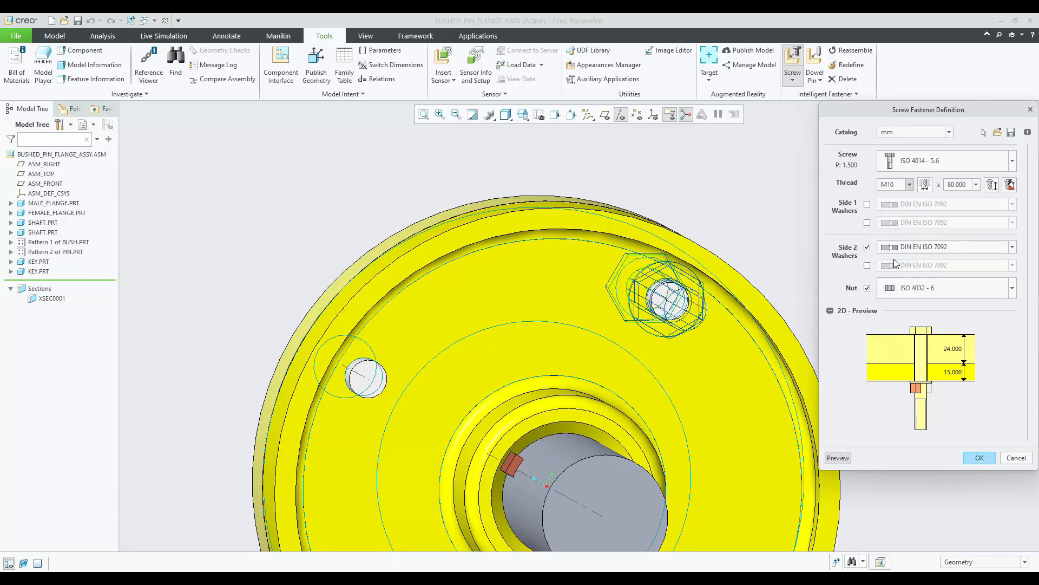
middle_click_drag(569, 258, 644, 259)
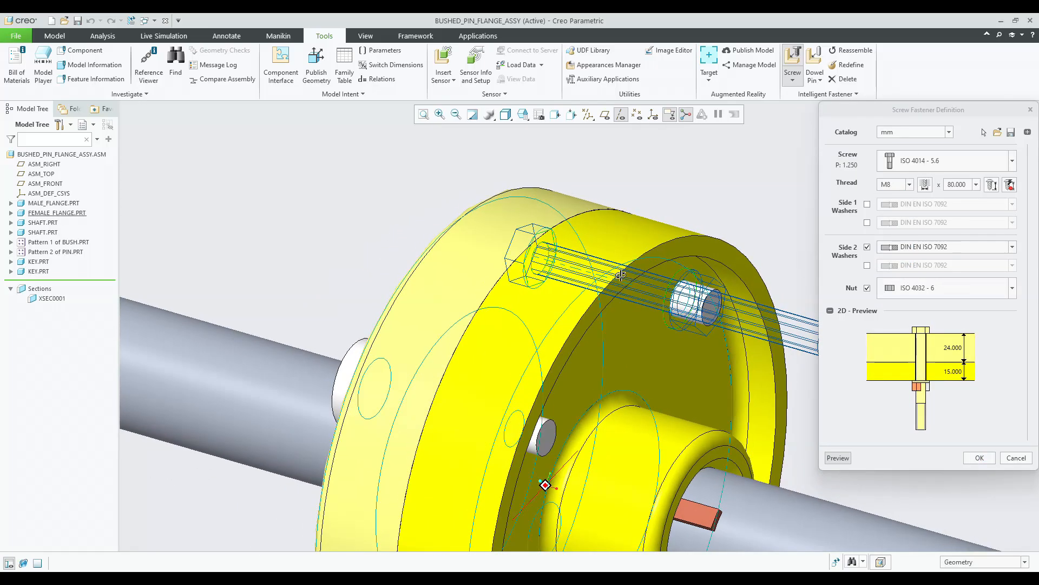
left_click(978, 458)
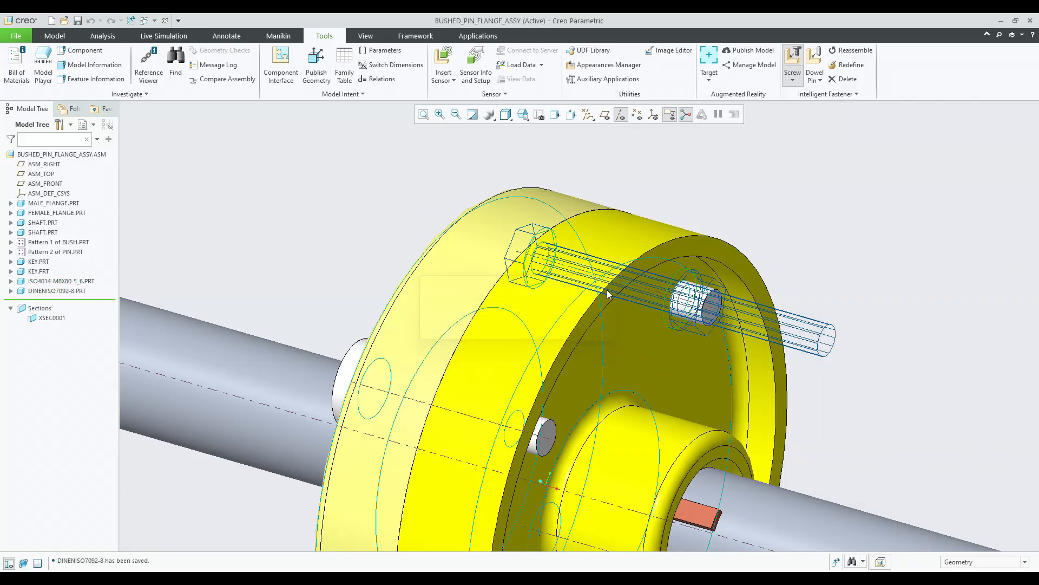
Delete the ISO 4014 screw part from the fastener group.
middle_click_drag(418, 173, 475, 233)
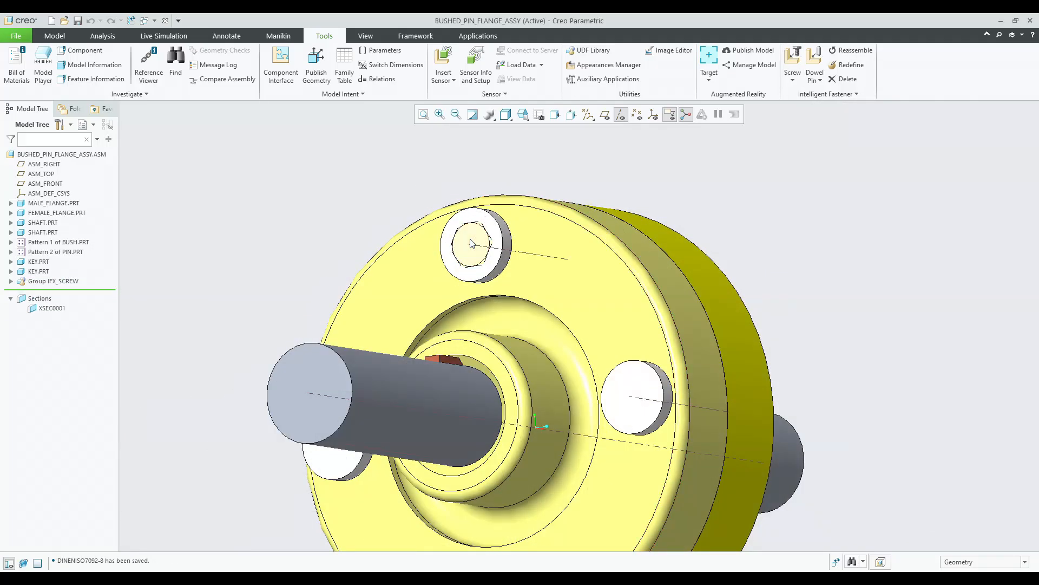
left_click(471, 243)
left_click(63, 294)
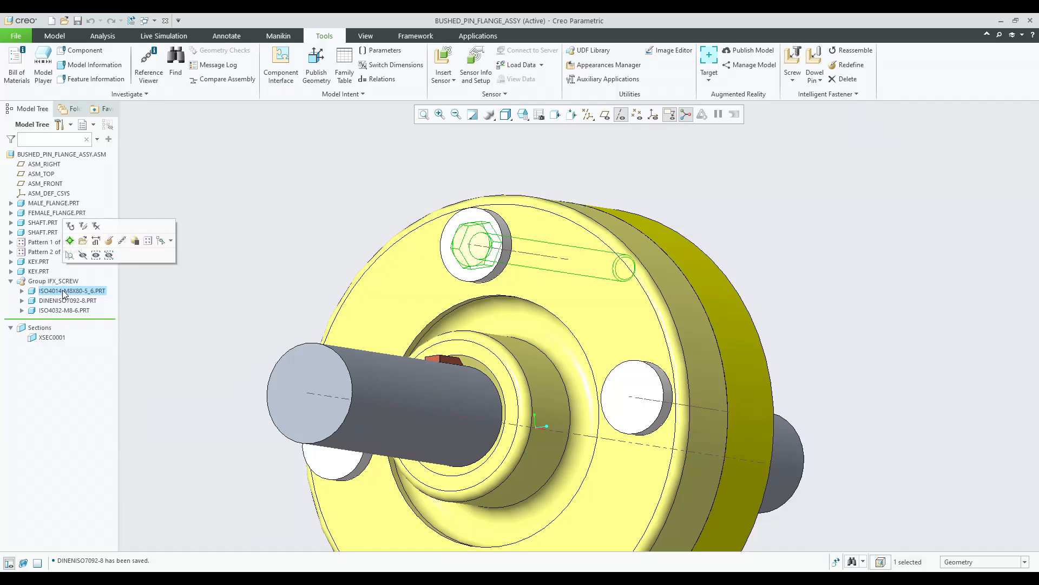
key("Delete")
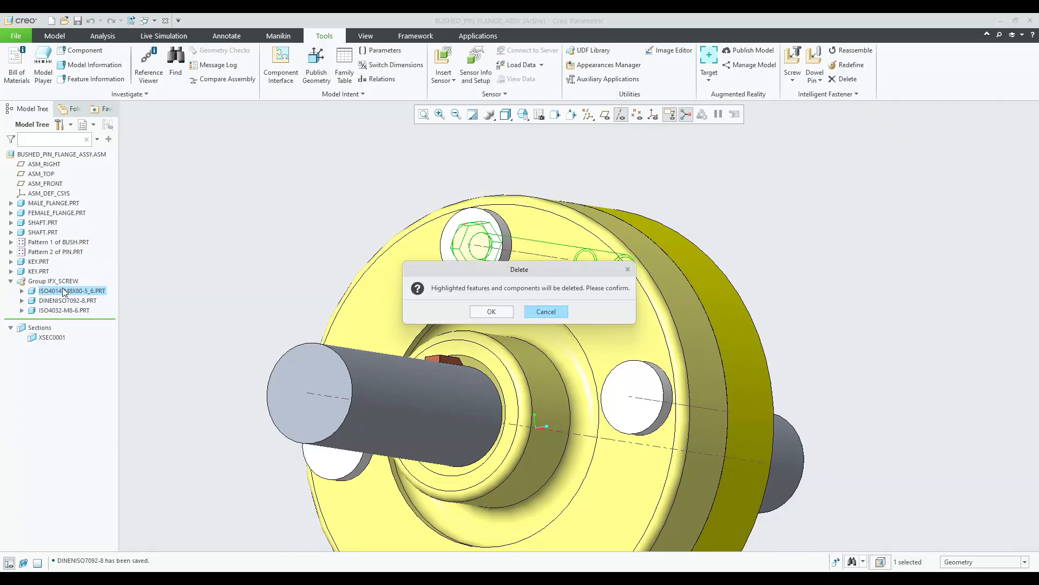
left_click(471, 311)
Confirm deleting the screw and inspect the remaining washer and nut at the bush hole.
middle_click_drag(294, 293, 377, 299)
scroll(598, 282, "up", 6)
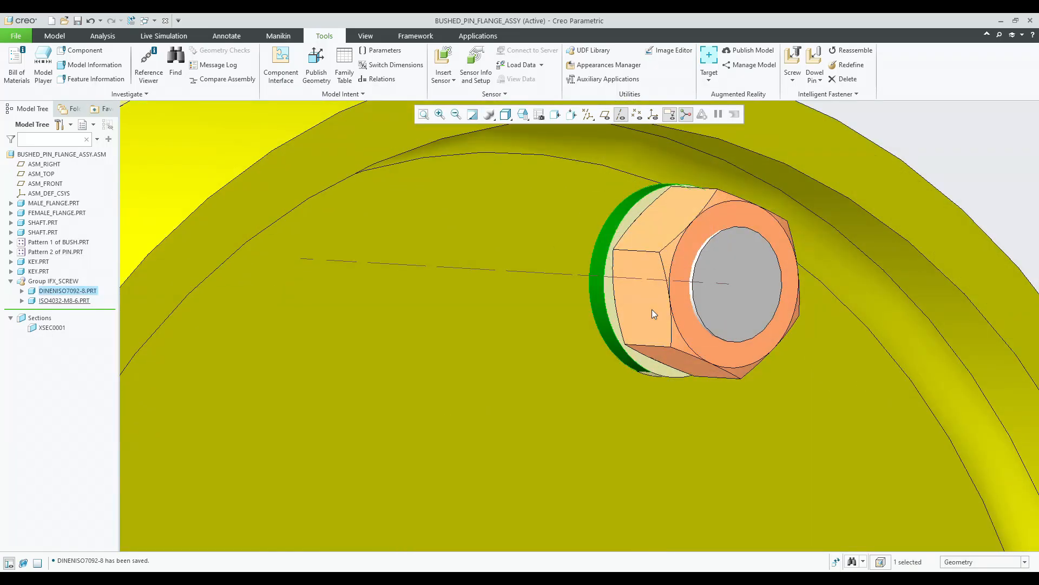
left_click(652, 309)
scroll(649, 311, "down", 6)
mouse_move(649, 310)
middle_mouse_down()
mouse_move(570, 305)
mouse_move(639, 313)
middle_mouse_up()
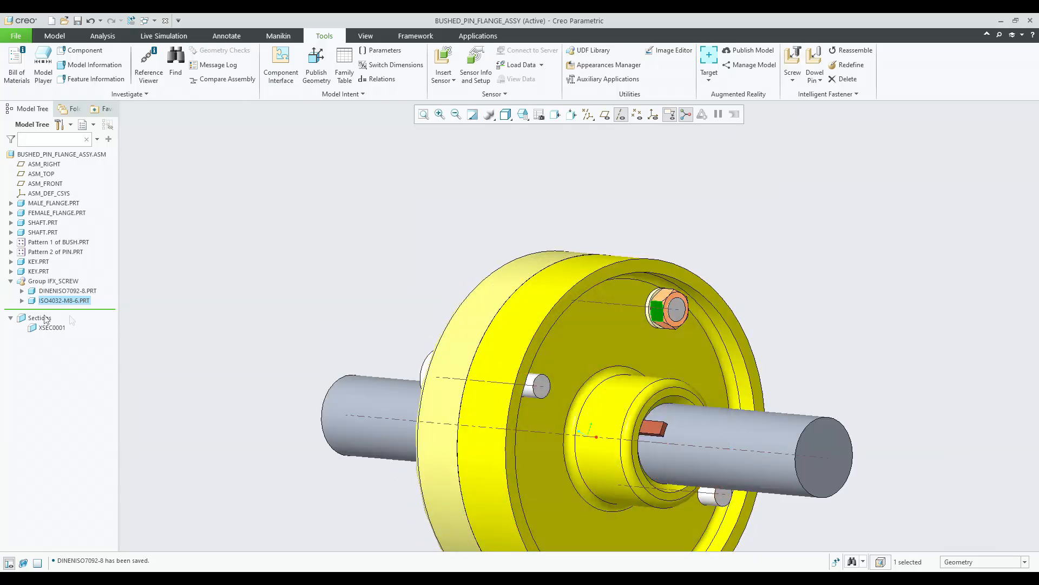
Pattern the fastener group by reference so it repeats at every bush position.
left_click(11, 281)
left_click(53, 281)
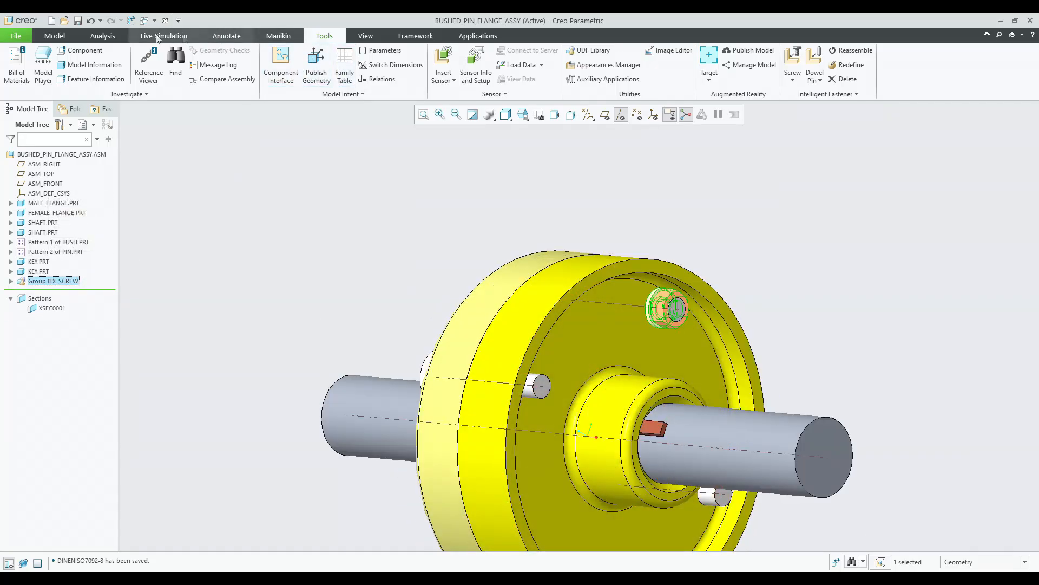
left_click(54, 35)
scroll(414, 172, "down", 3)
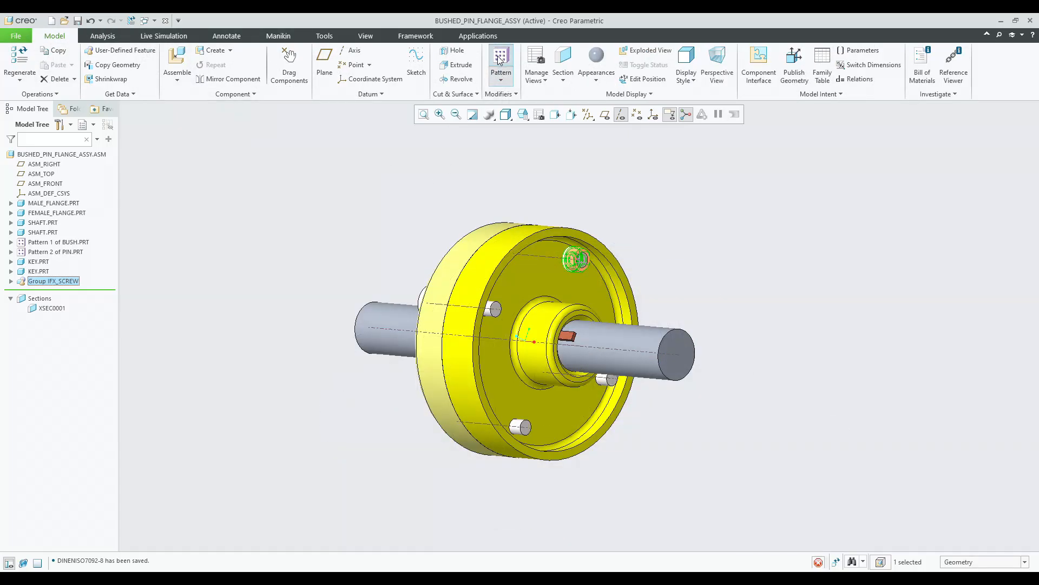
left_click(501, 60)
left_click(62, 79)
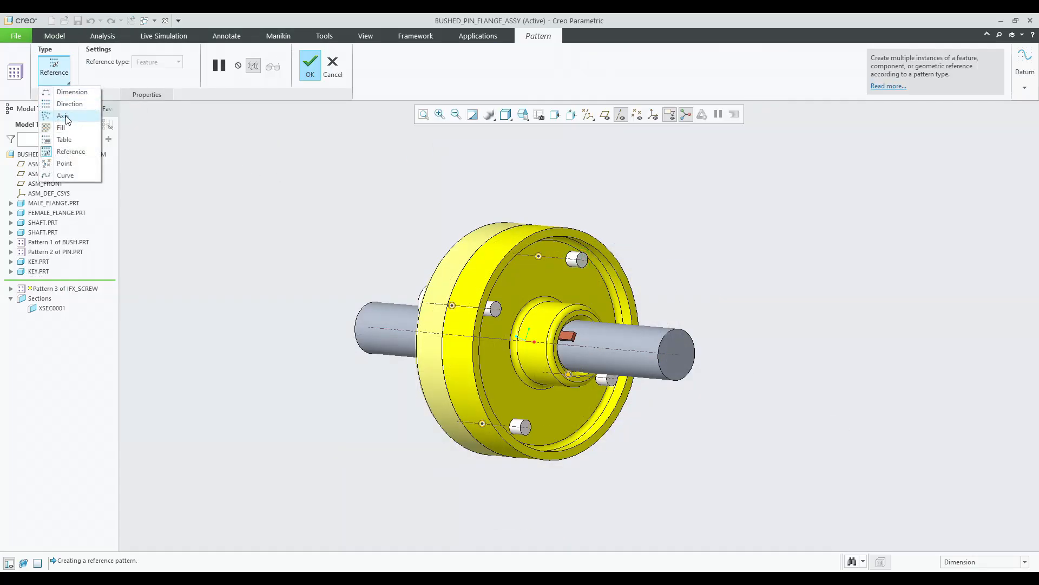
left_click(66, 121)
left_click(586, 346)
middle_click(346, 212)
middle_click_drag(342, 216, 336, 183)
scroll(504, 411, "down", 5)
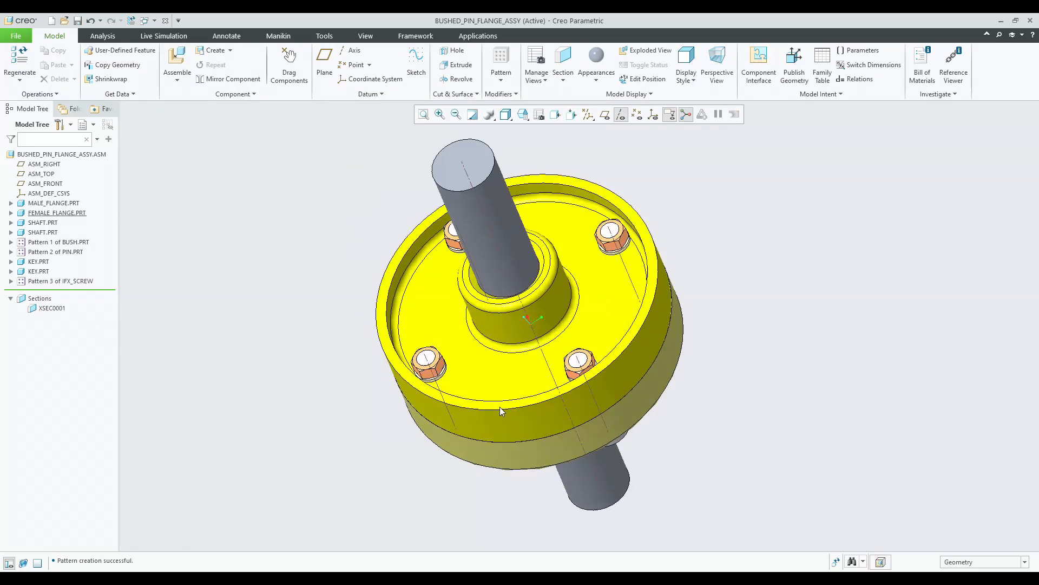
Orbit around the coupling assembly to examine the patterned fasteners.
middle_click_drag(400, 336, 486, 364)
key("ctrl+d")
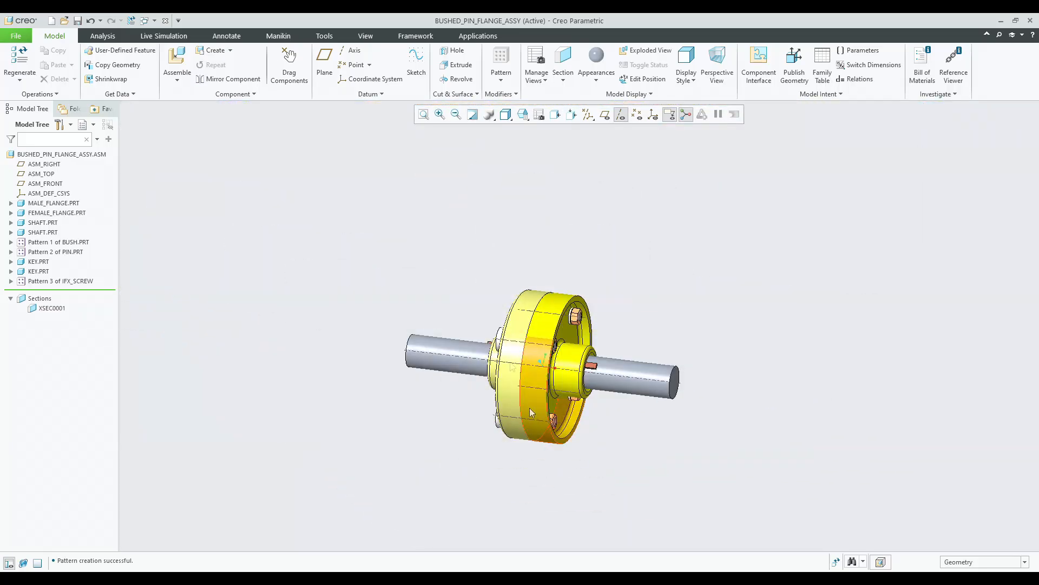
left_click(523, 114)
left_click(522, 128)
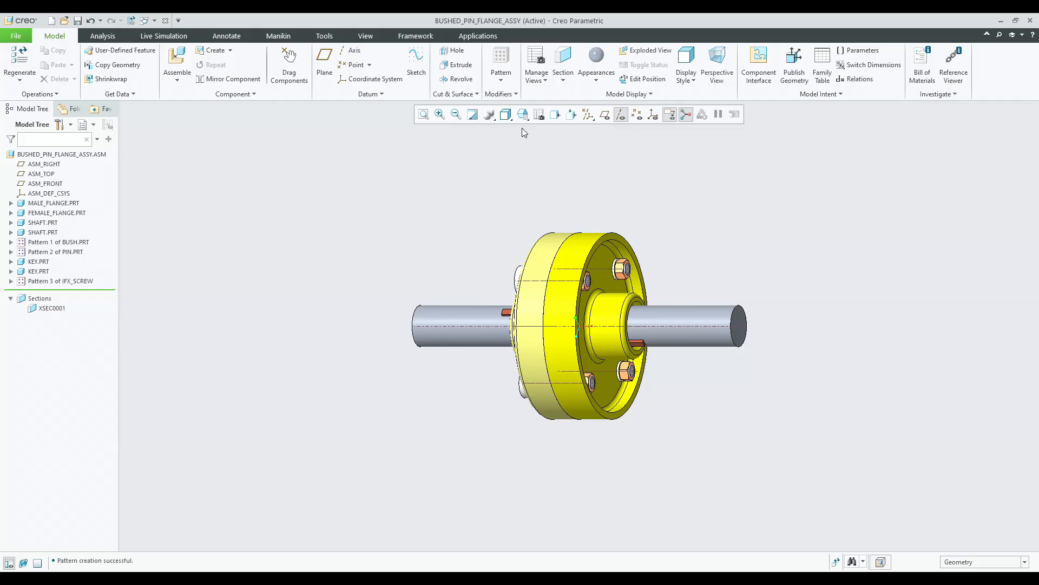
middle_click_drag(511, 191, 548, 170)
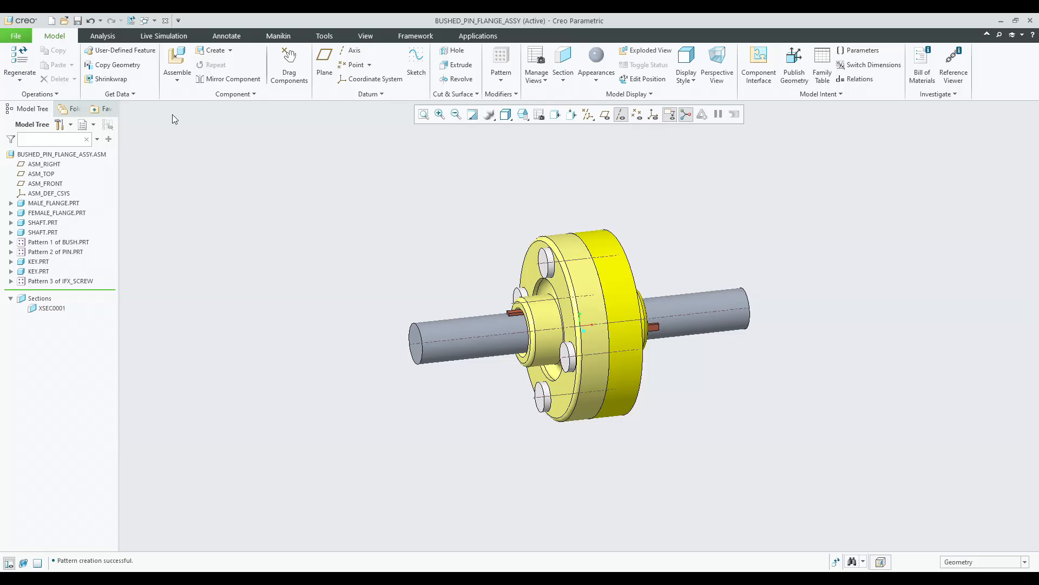
Create a new assembly named BUSHED_PIN_FLANGE_ANIMATION.
left_click(51, 21)
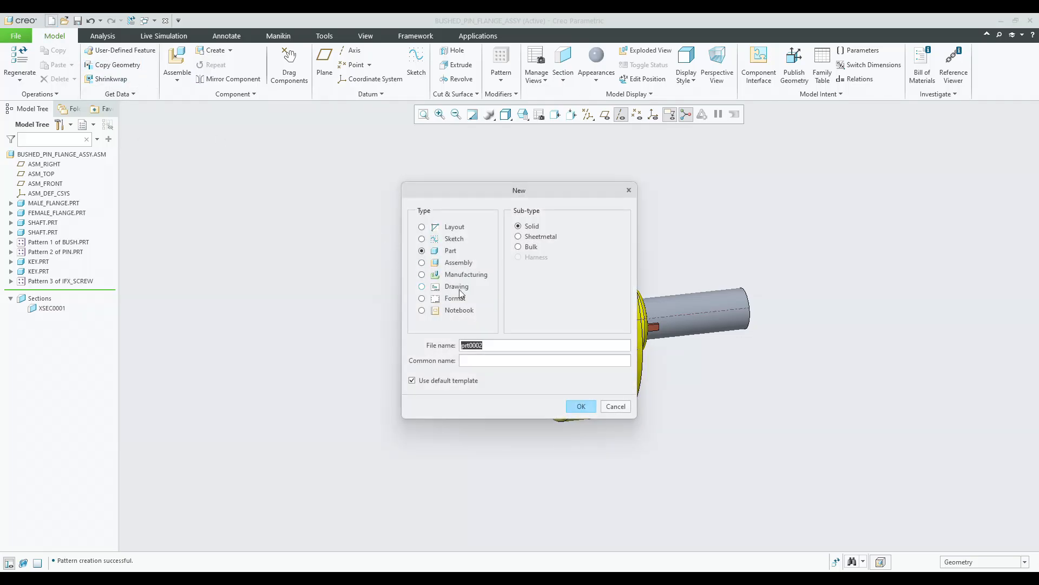
left_click(449, 263)
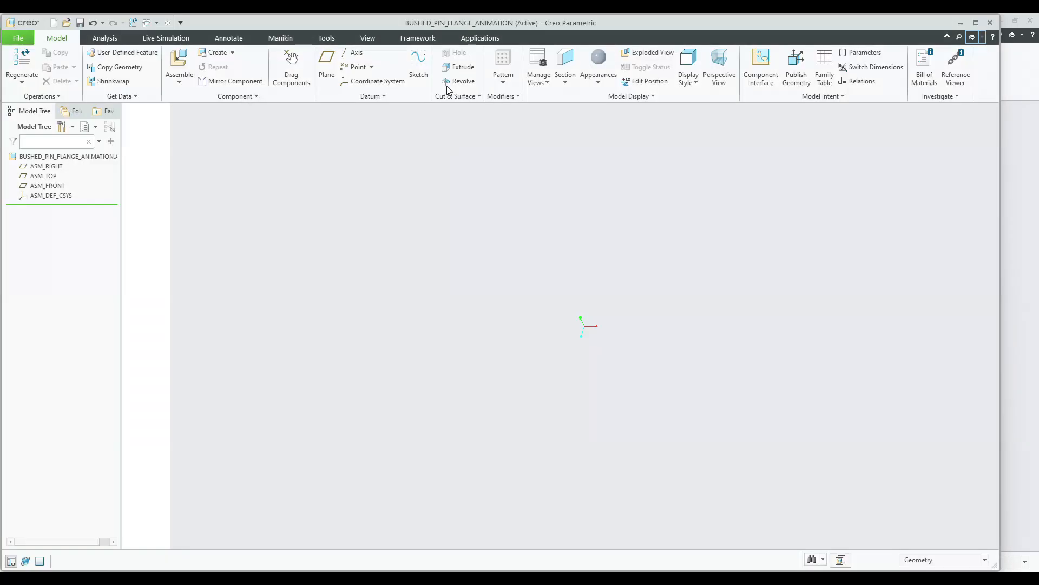
double_click(413, 28)
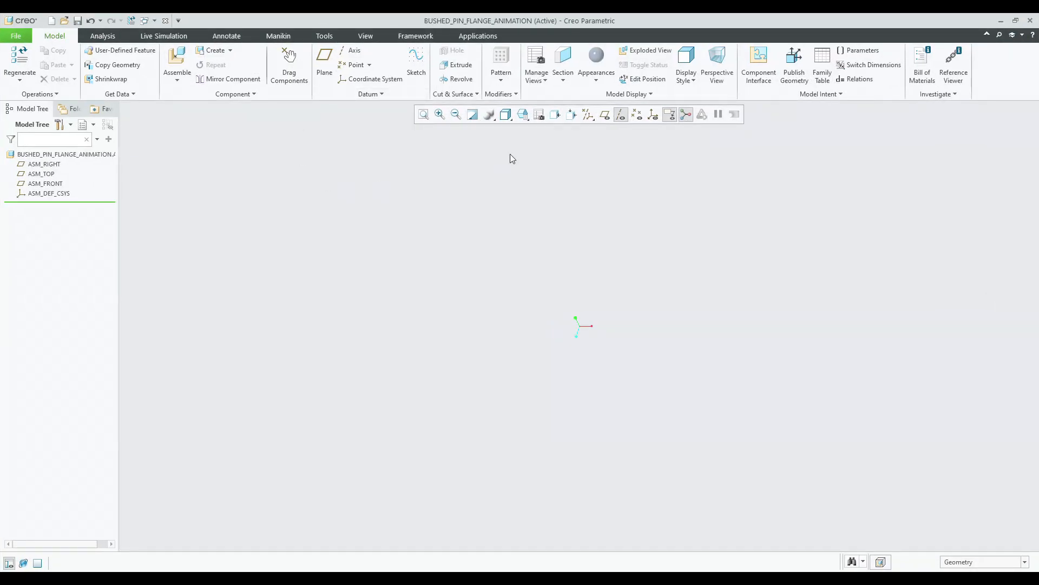
Start assembling male_flange.prt with a Pin connection type.
left_click(526, 115)
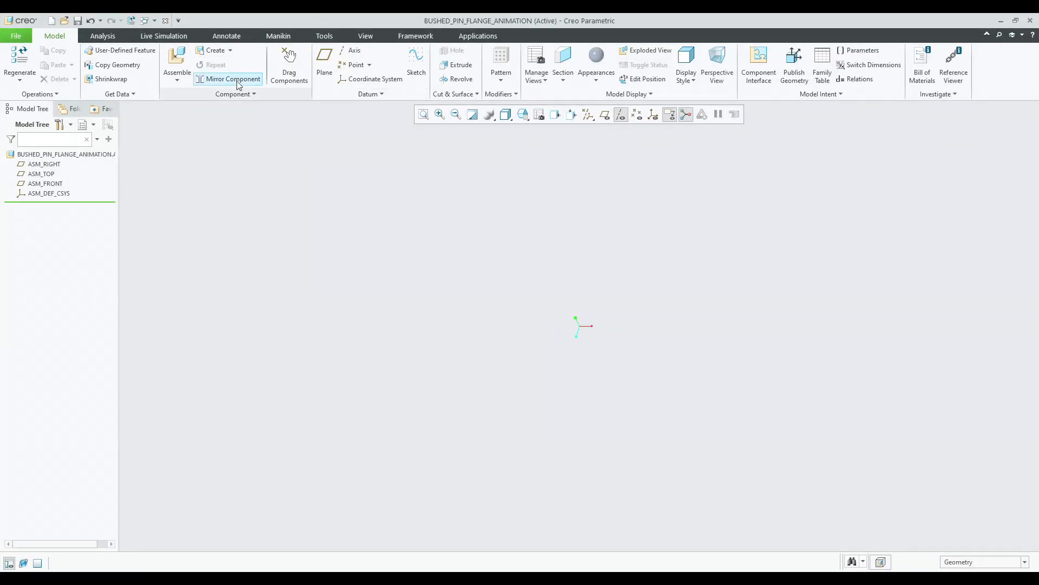
left_click(184, 65)
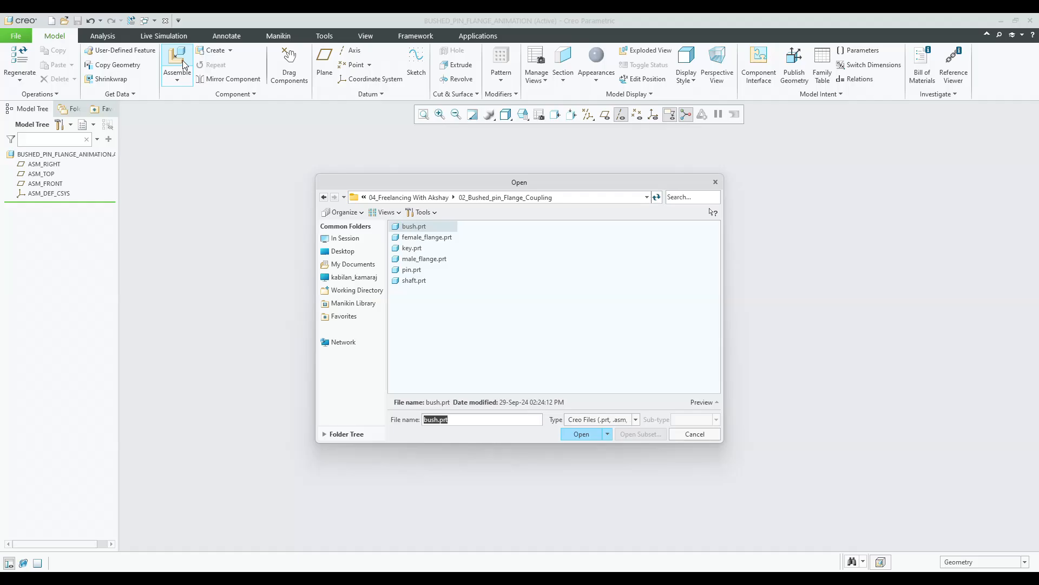
double_click(424, 259)
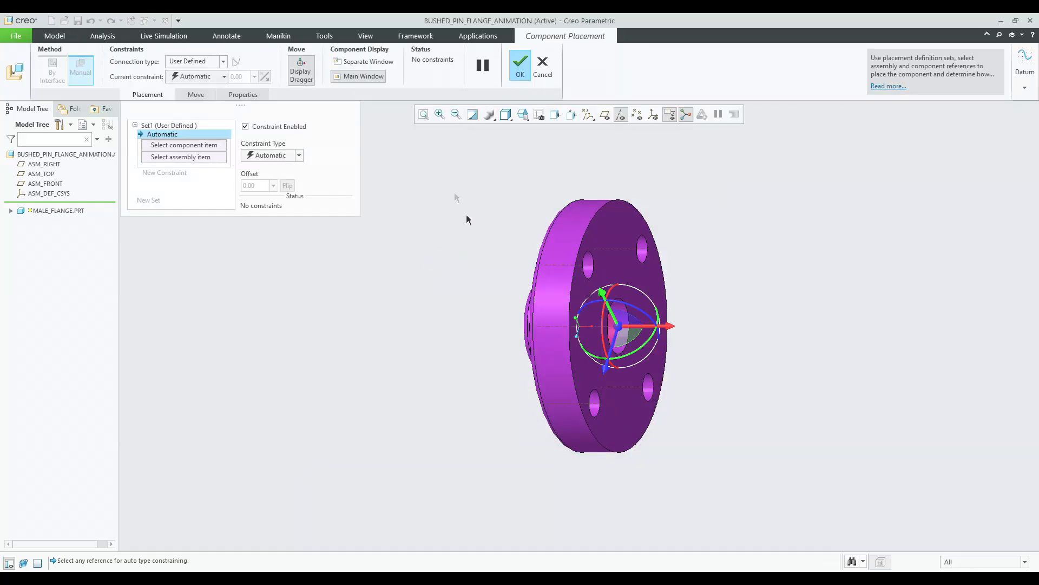
left_click(200, 78)
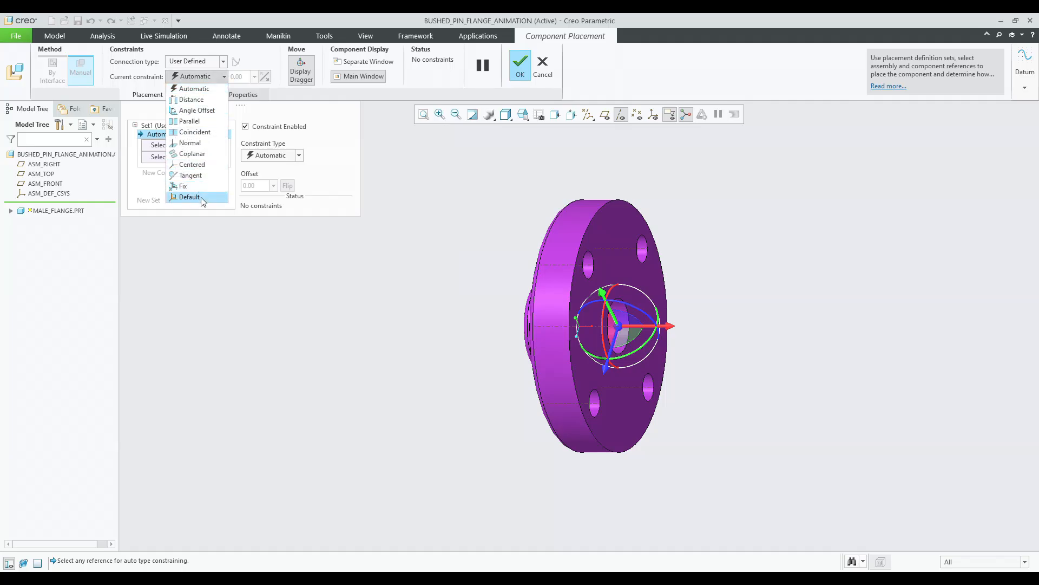
left_click(200, 88)
left_click(209, 61)
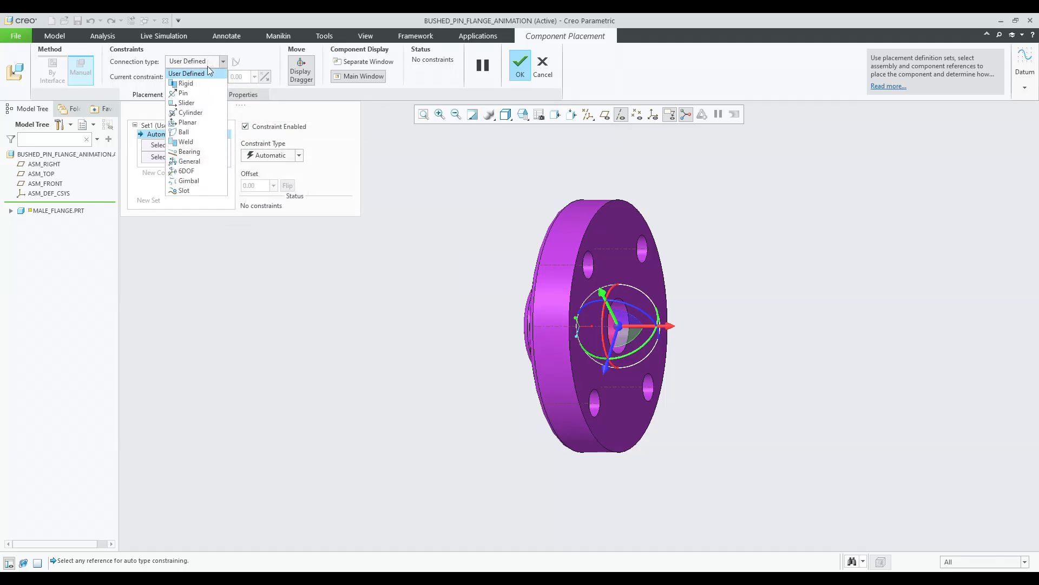
left_click(210, 92)
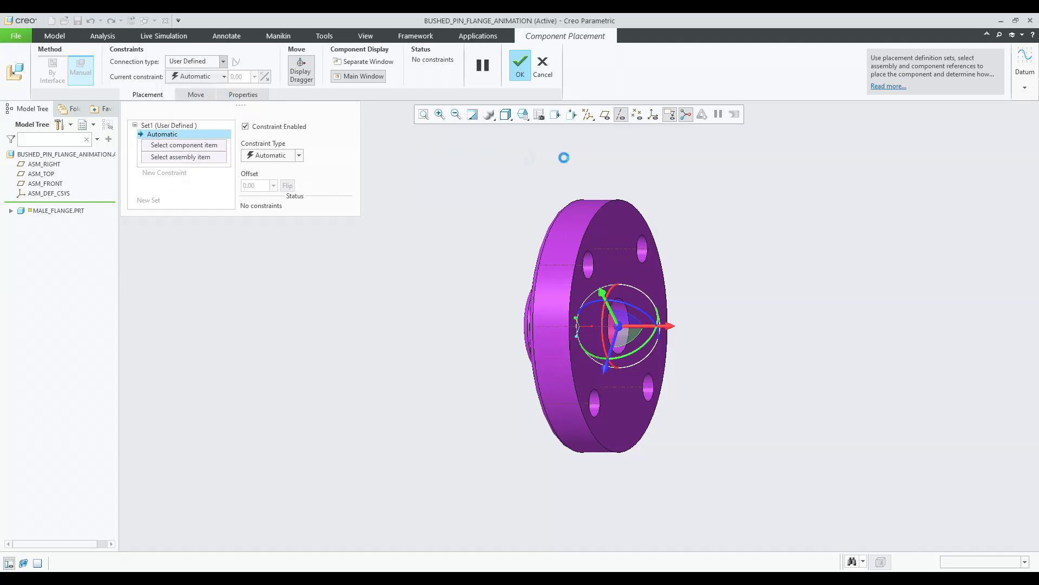
Turn on datum plane and coordinate system display.
left_click(604, 114)
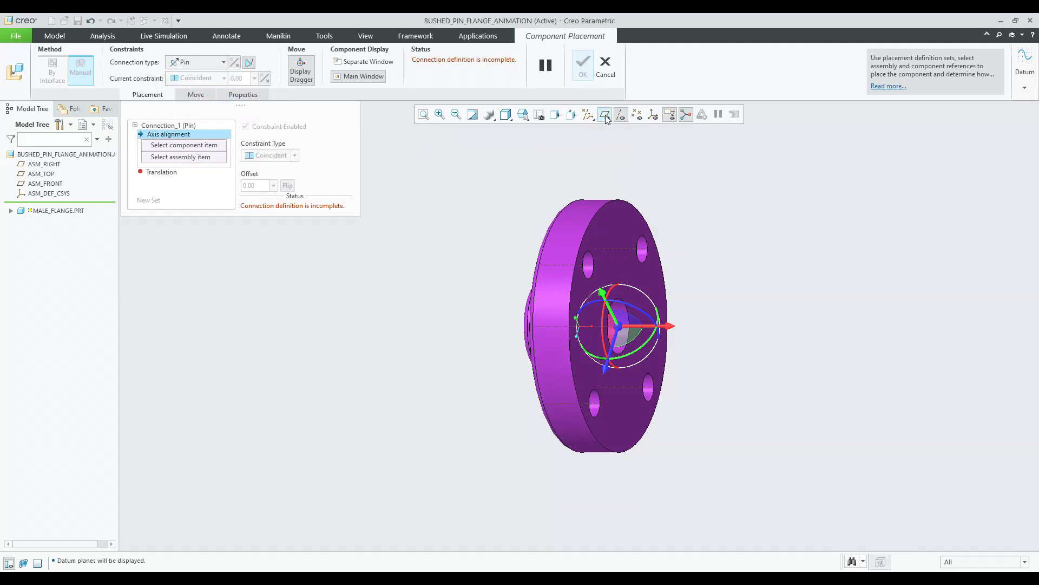
left_click(588, 114)
left_click(611, 128)
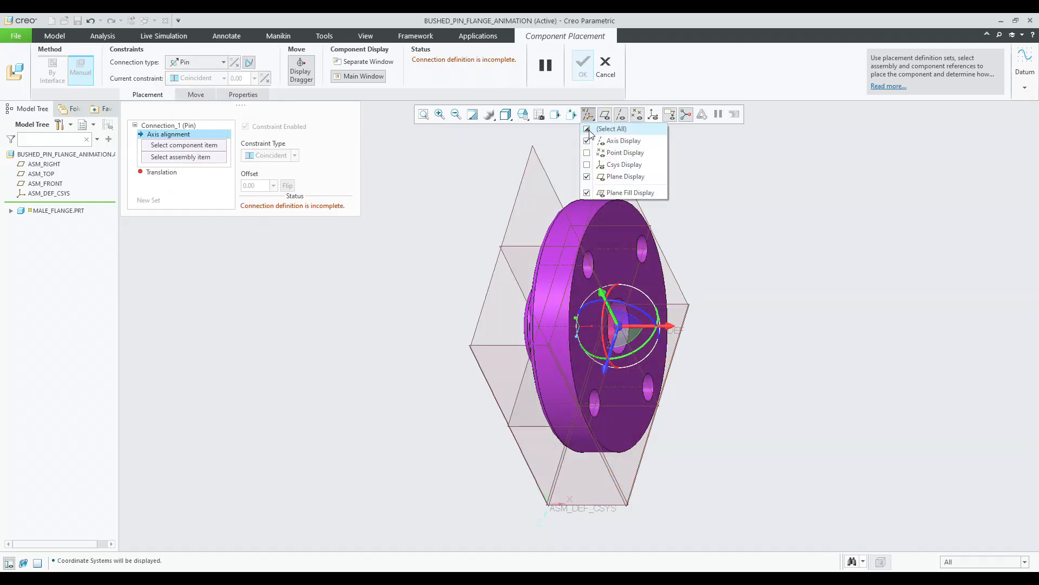
left_click(619, 331)
left_click_drag(619, 331, 832, 224)
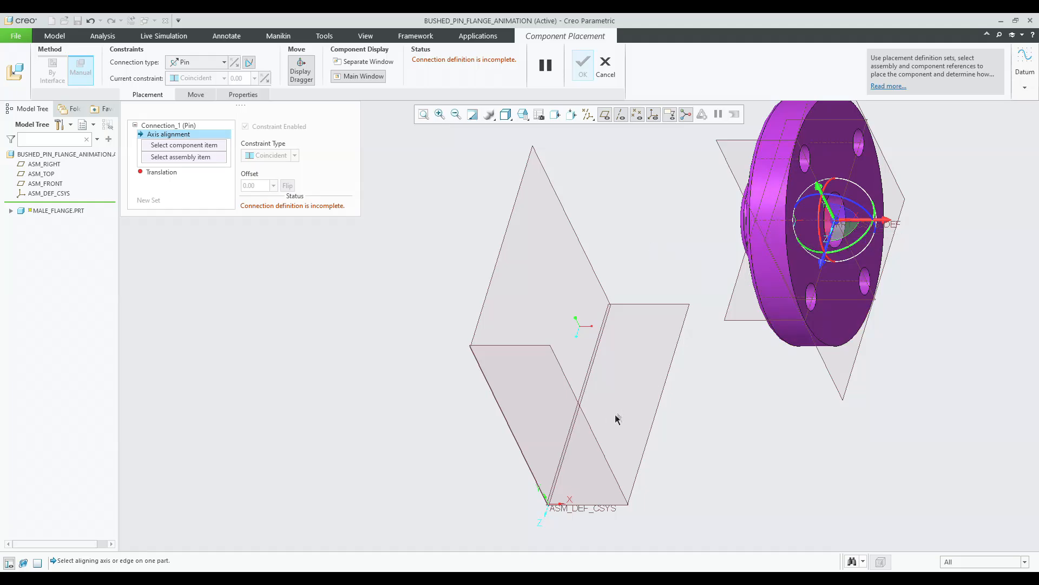
left_click(601, 73)
left_click(490, 316)
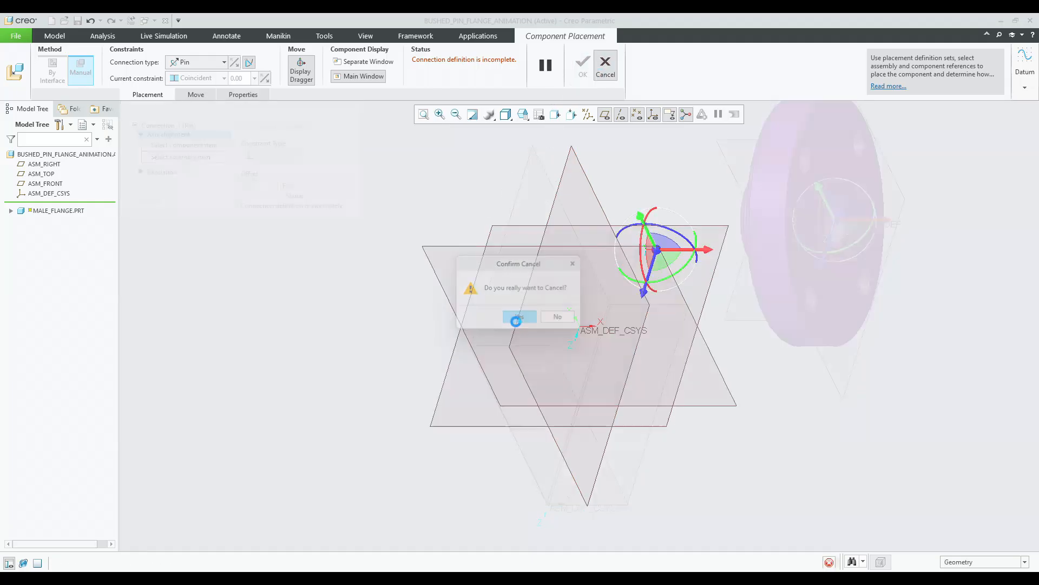
Create a datum axis normal to the ASM_FRONT plane.
left_click(350, 50)
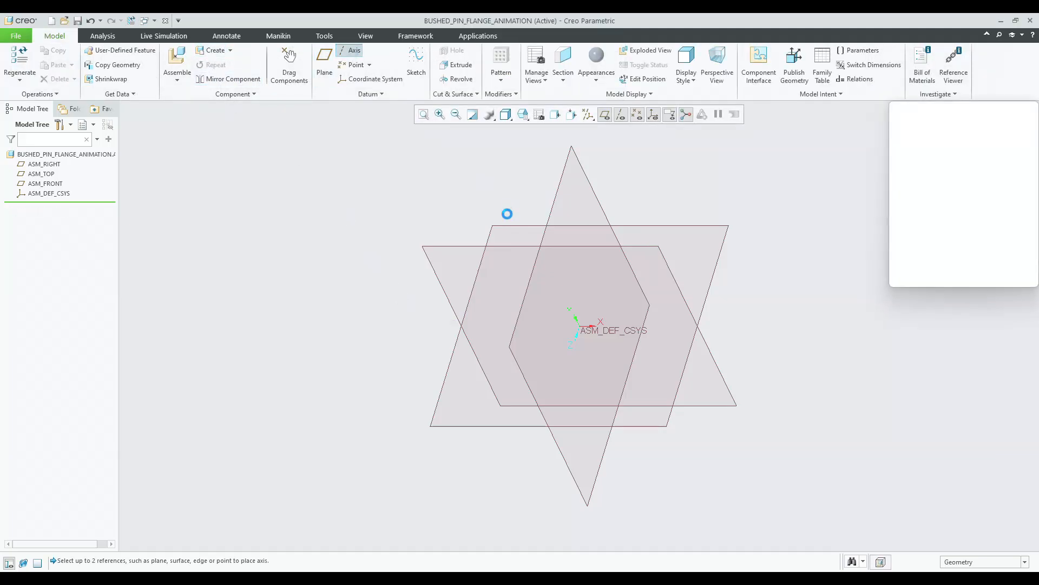
left_click(529, 286, "ctrl")
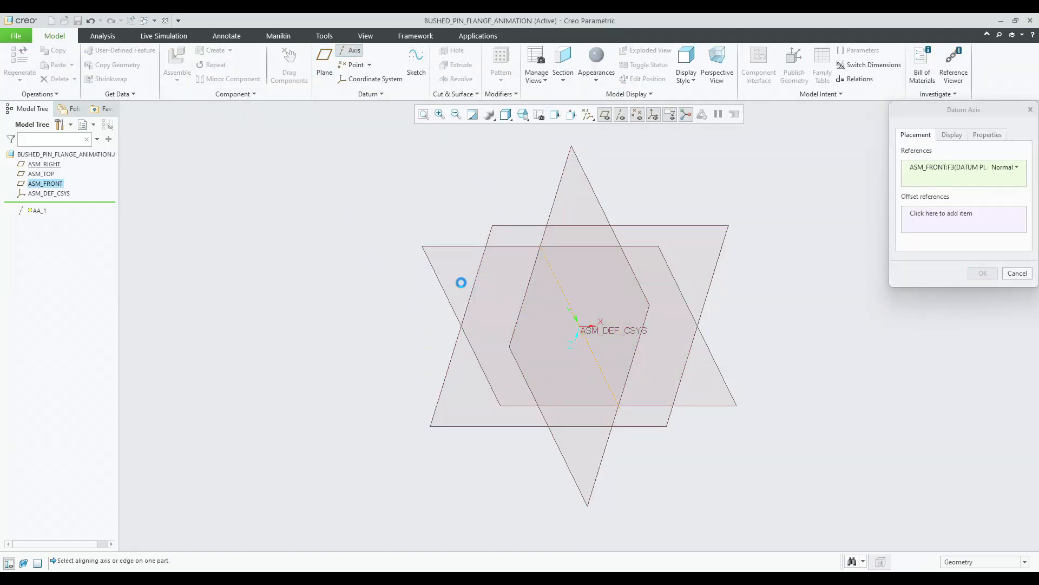
middle_click(459, 282)
Create a second datum axis referencing a default datum plane.
left_click(351, 50)
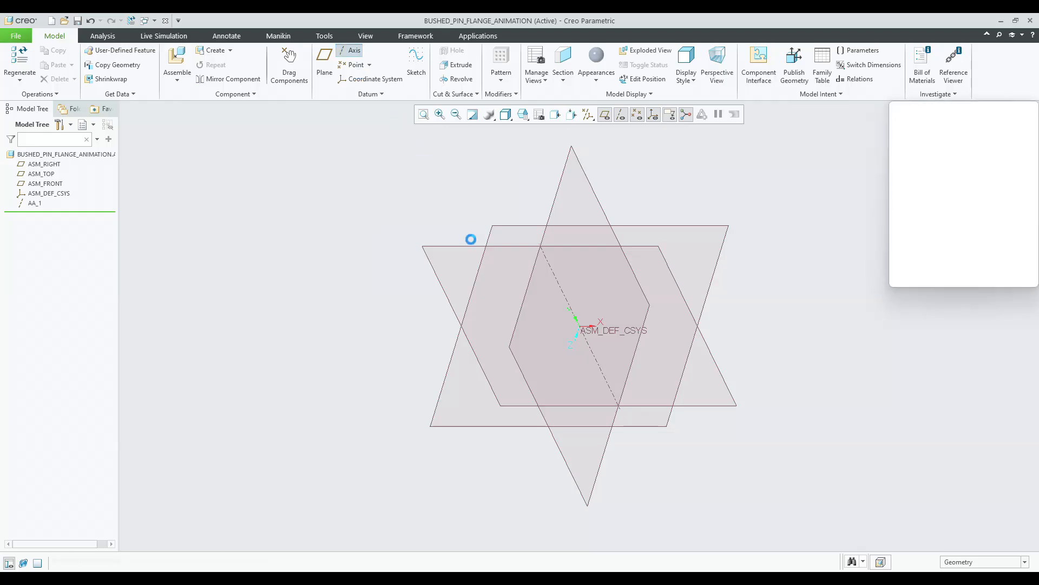
left_click(489, 235, "ctrl")
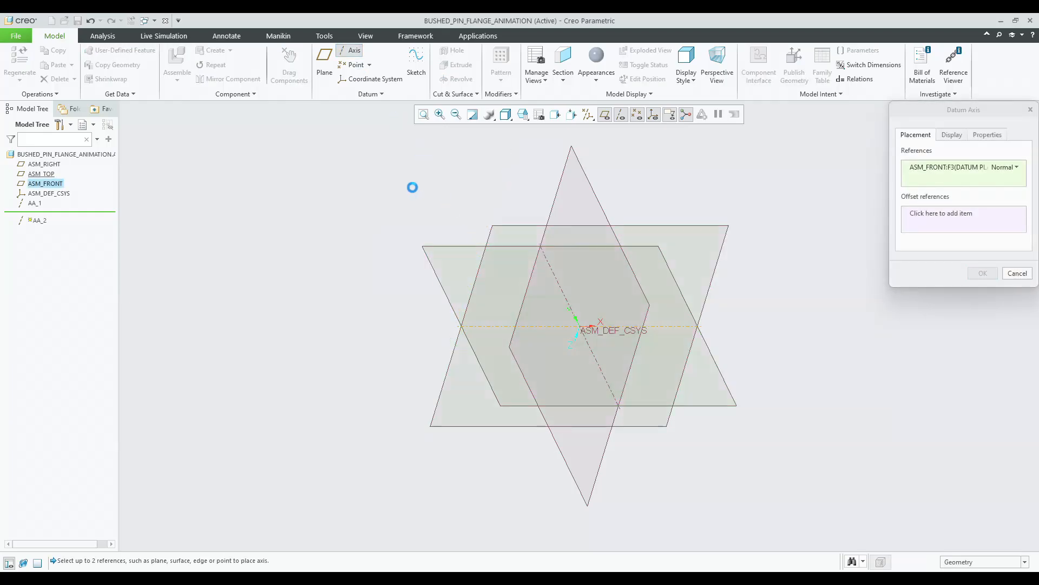
middle_click(412, 188)
Create a datum axis through the intersection of ASM_TOP and ASM_RIGHT.
left_click(351, 49)
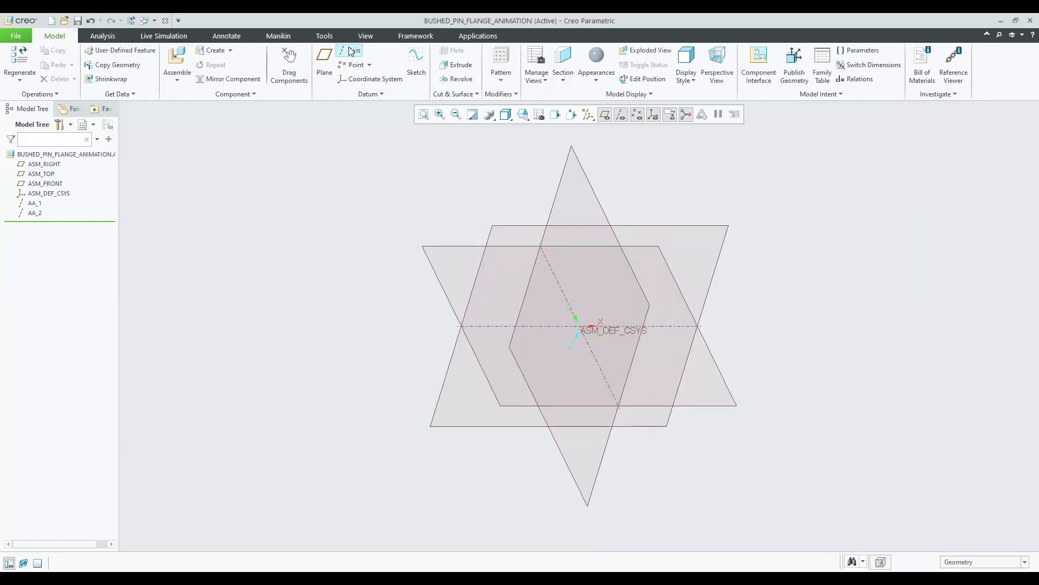
left_click(549, 222)
left_click(535, 202, "ctrl")
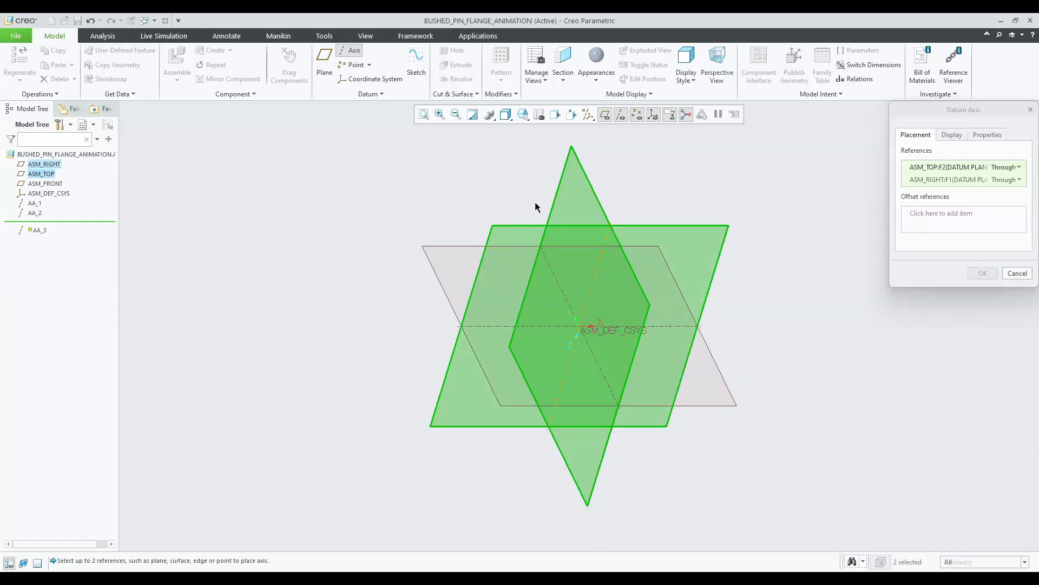
middle_click(515, 190)
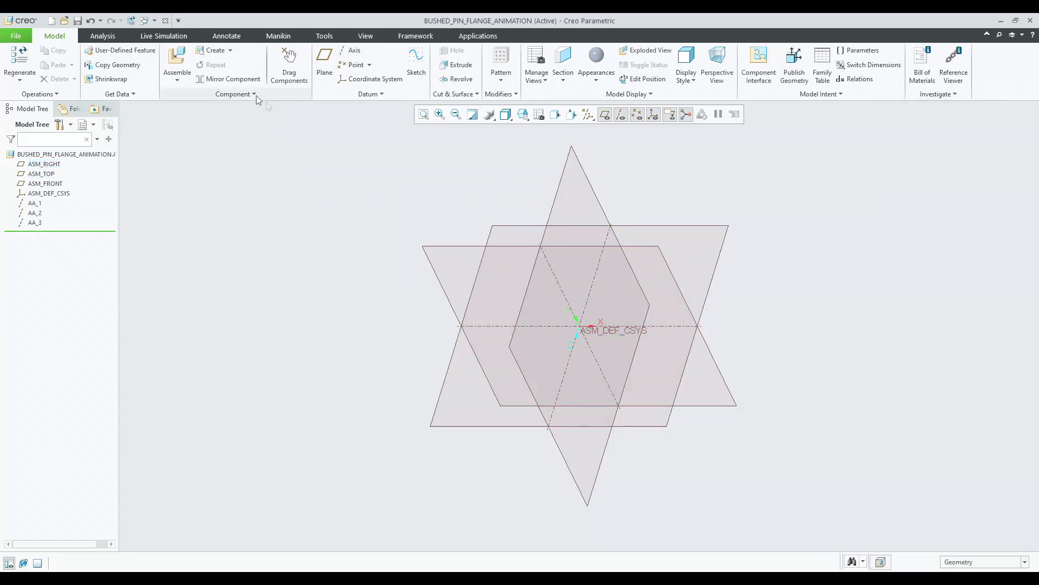
Insert male_flange.prt into the new assembly and choose a Pin connection.
left_click(177, 60)
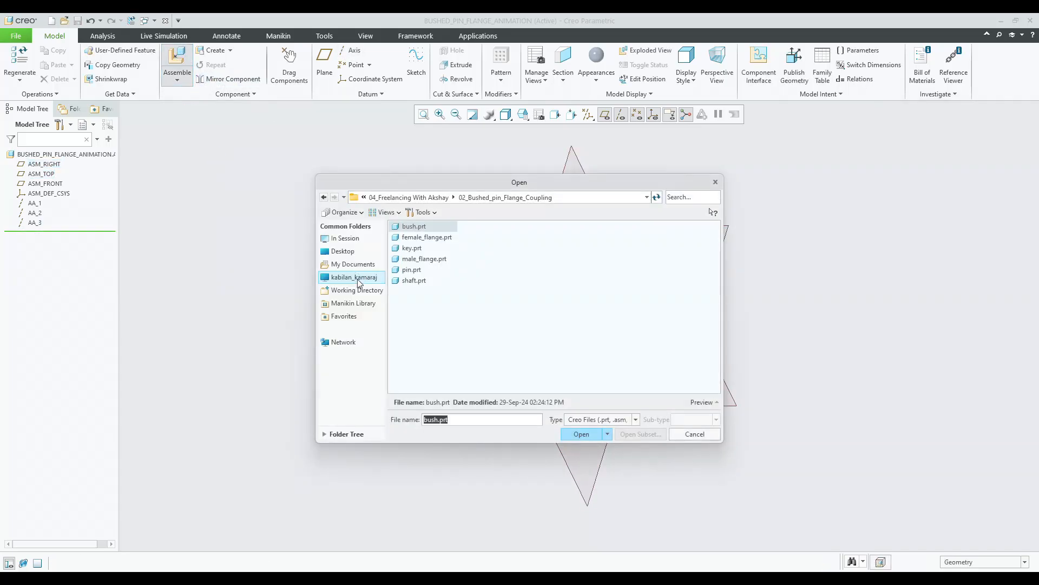
double_click(410, 260)
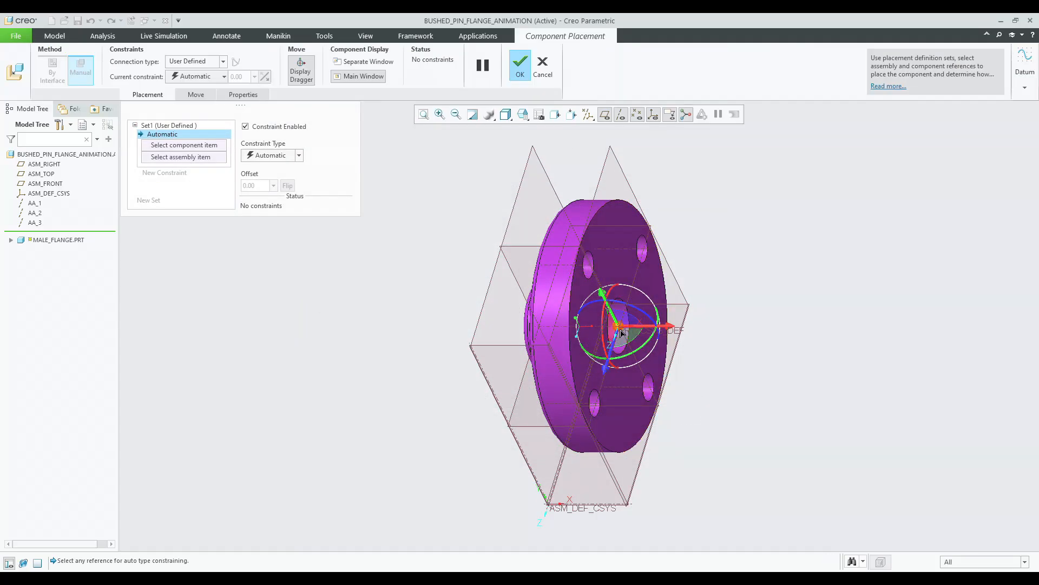
left_click(186, 62)
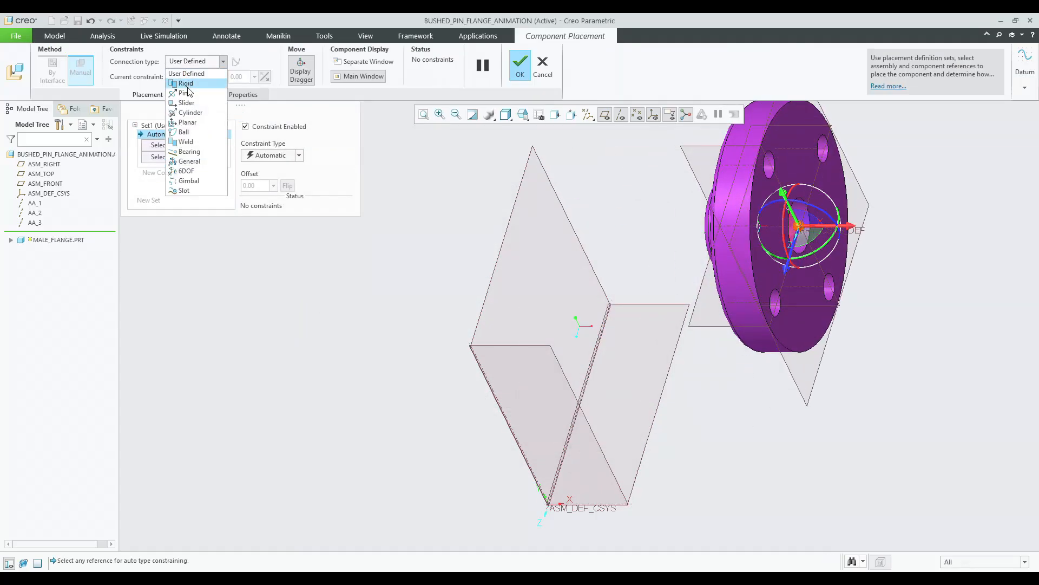
left_click(184, 93)
Complete the male flange's Pin connection by aligning its axis with the assembly axis and matching its RIGHT plane to ASM_RIGHT.
left_click(714, 226)
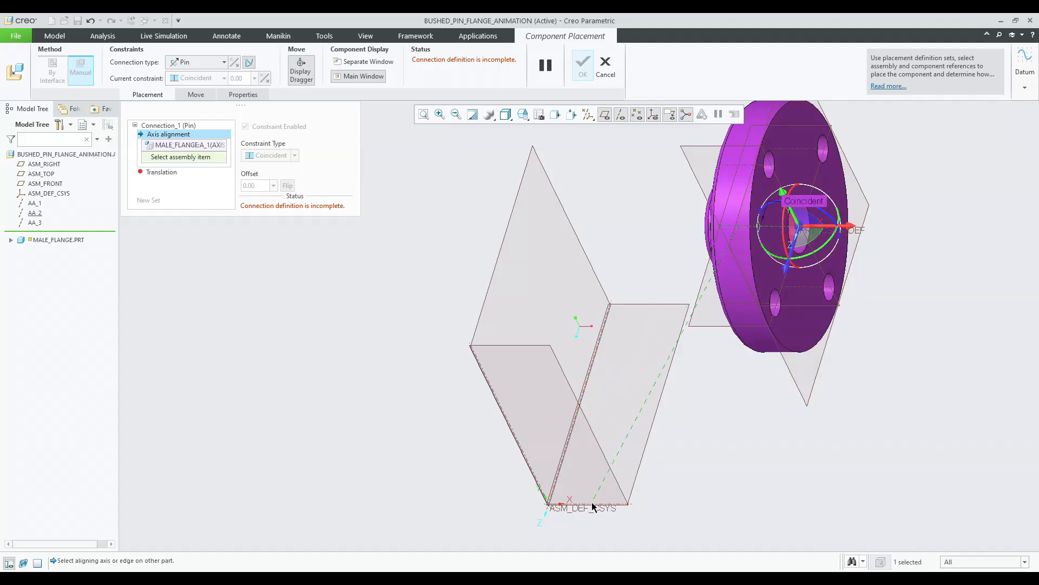
left_click(593, 504)
middle_click_drag(628, 378, 672, 359)
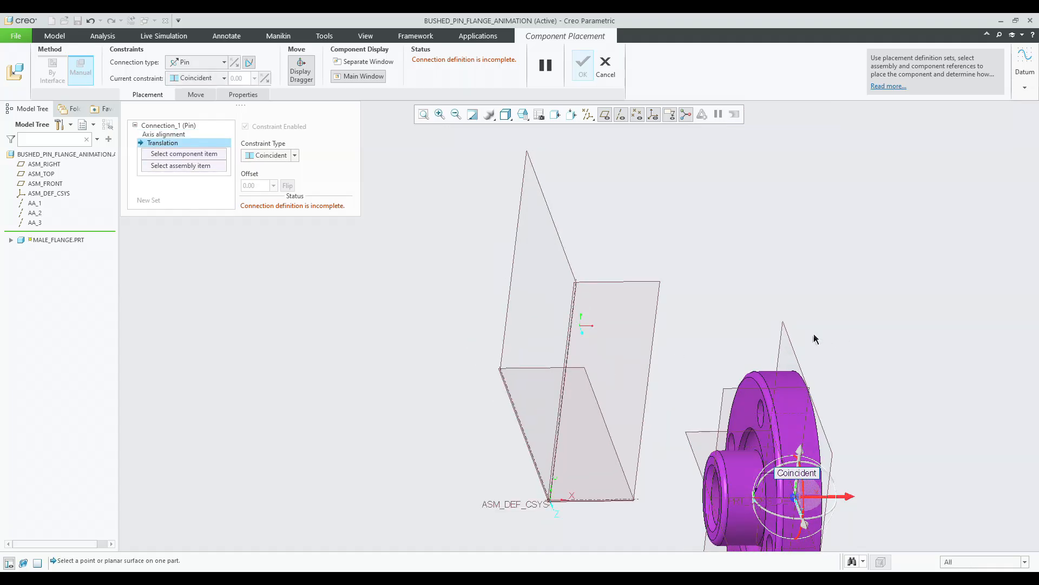
left_click(783, 336)
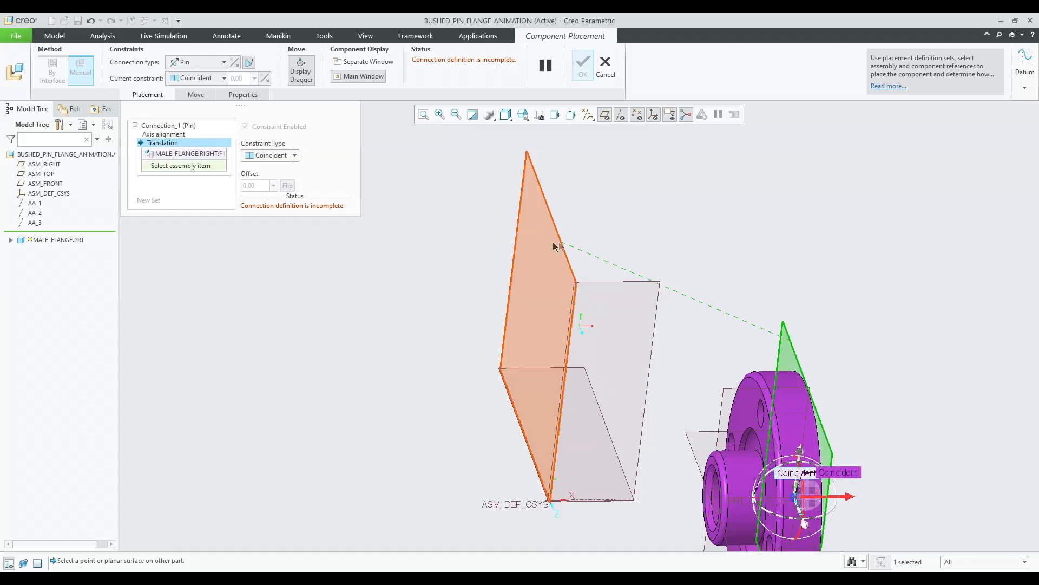
left_click(515, 239)
middle_click_drag(427, 252, 417, 275)
scroll(417, 277, "up", 3)
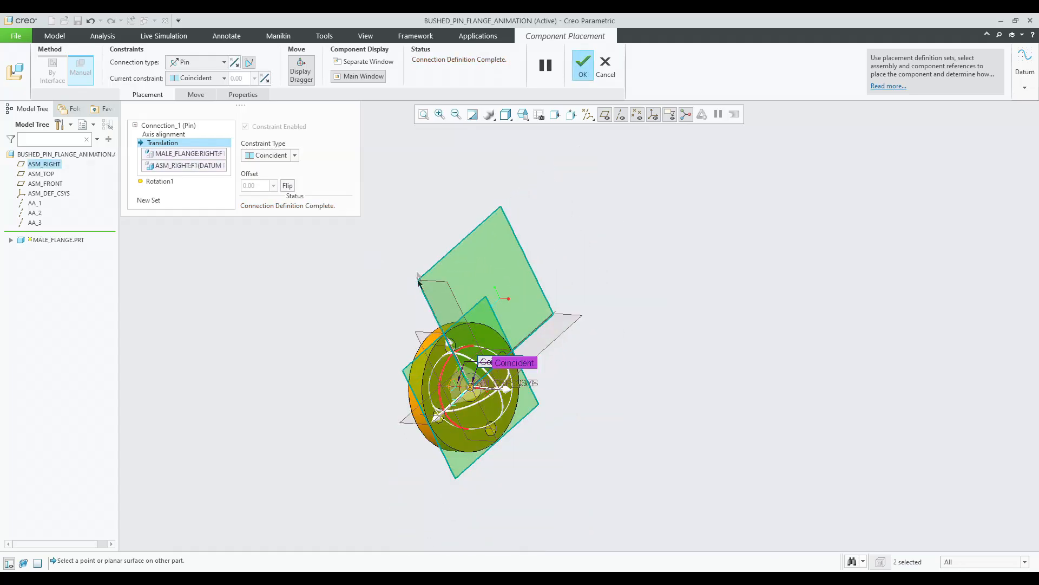
scroll(423, 360, "down", 2)
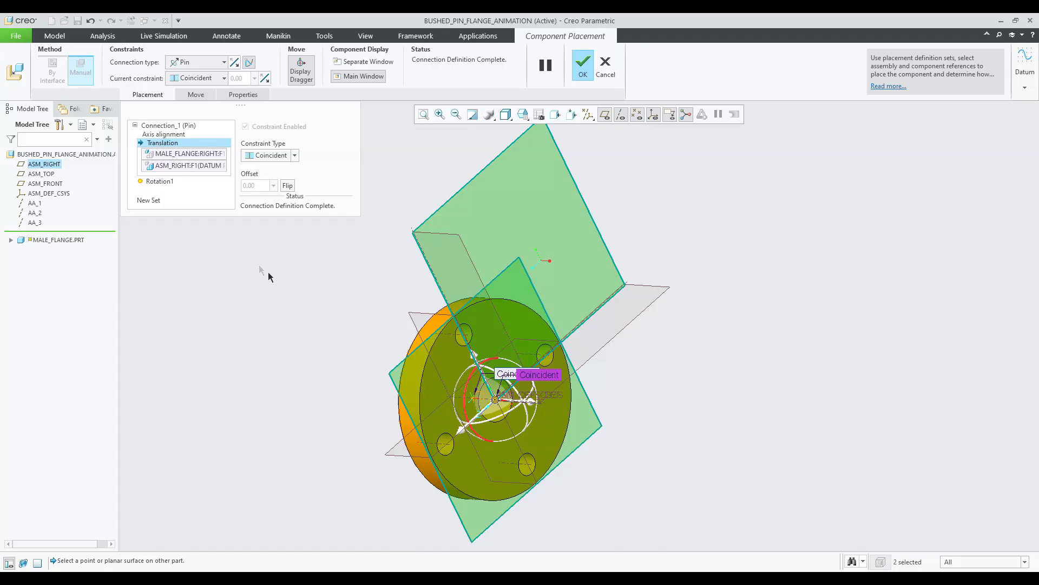
left_click_drag(472, 383, 472, 426)
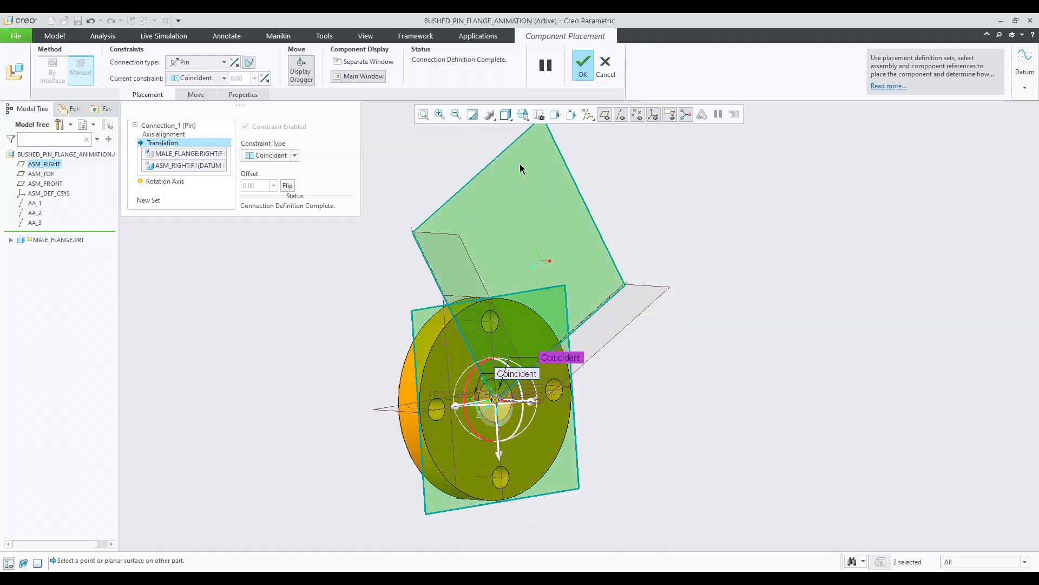
left_click(575, 64)
left_click(523, 114)
left_click(528, 129)
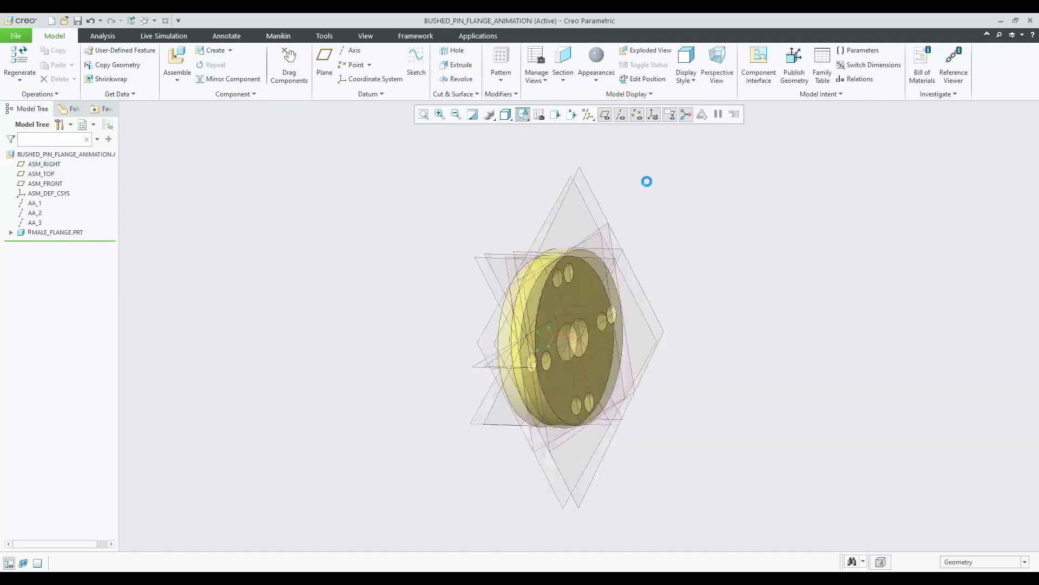
left_click(177, 57)
double_click(435, 241)
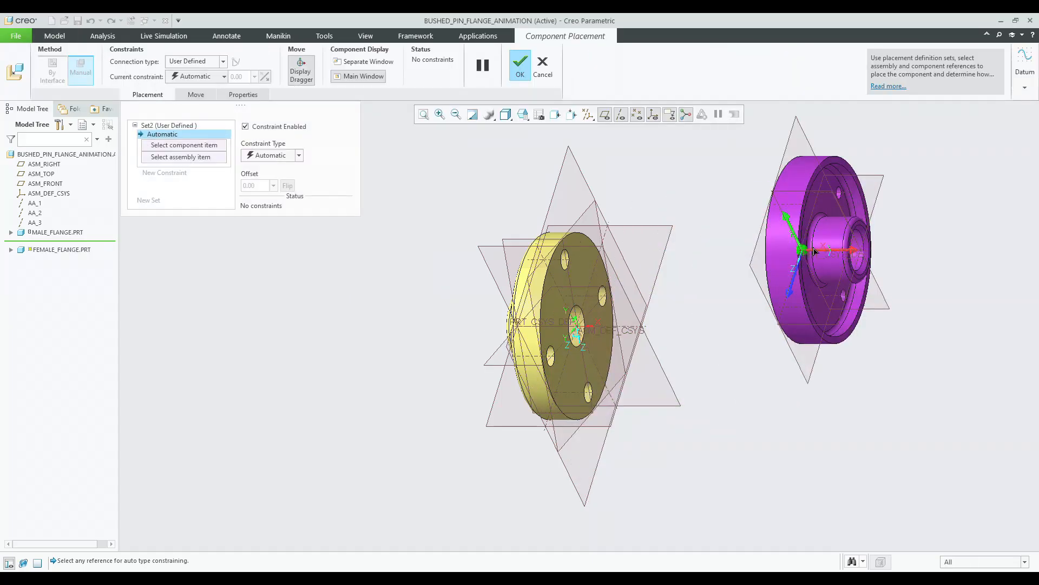
left_click(543, 67)
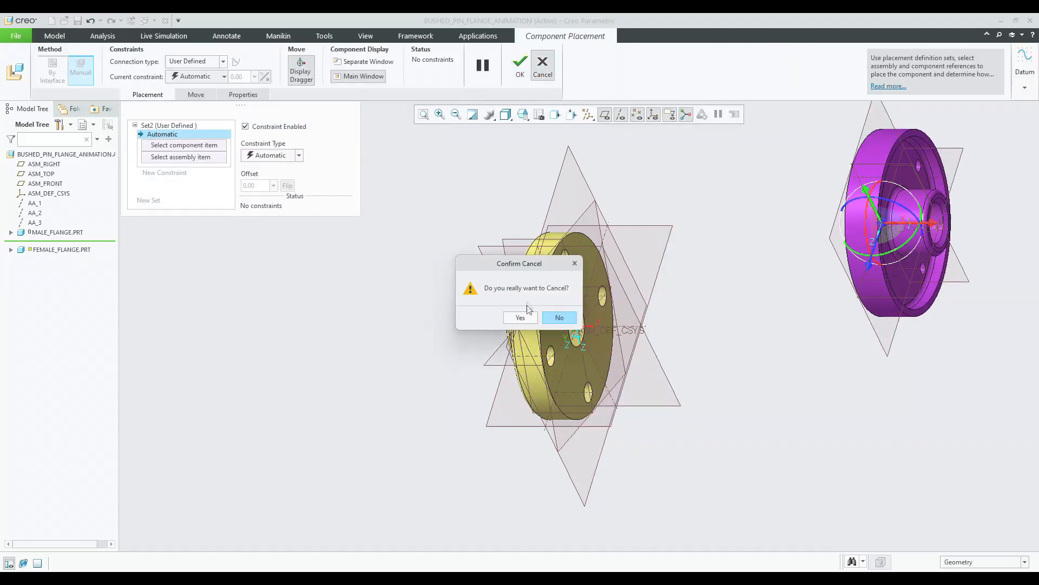
left_click(494, 317)
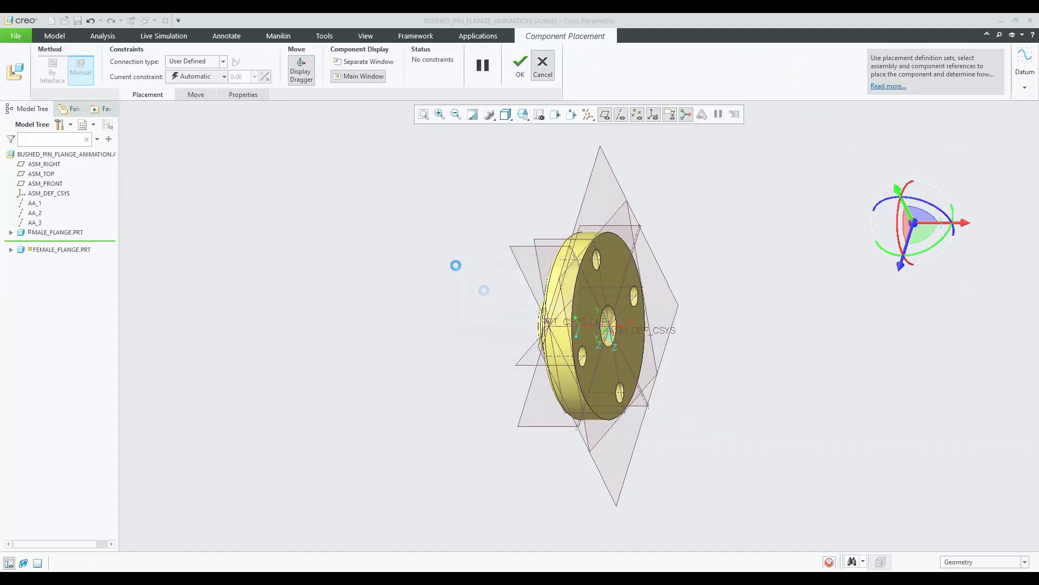
Hide the assembly datum planes, coordinate system and datum axes.
left_click(43, 165)
left_click(35, 222, "shift")
right_click(41, 223)
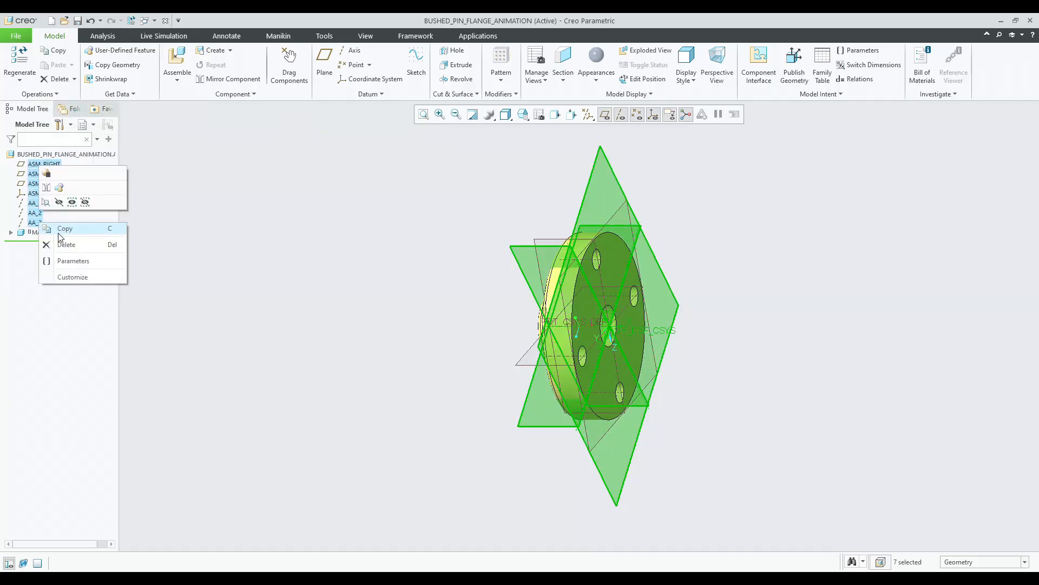
left_click(59, 202)
mouse_move(322, 242)
middle_mouse_down()
mouse_move(434, 262)
mouse_move(388, 248)
mouse_move(377, 270)
mouse_move(386, 278)
middle_mouse_up()
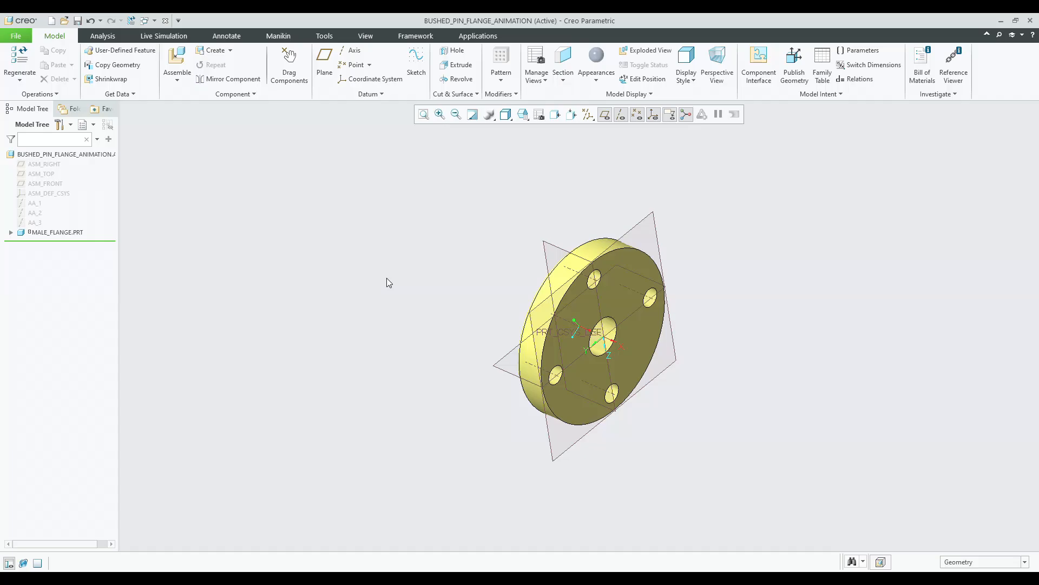
Insert female_flange.prt into the assembly and choose a Pin connection.
left_click(177, 60)
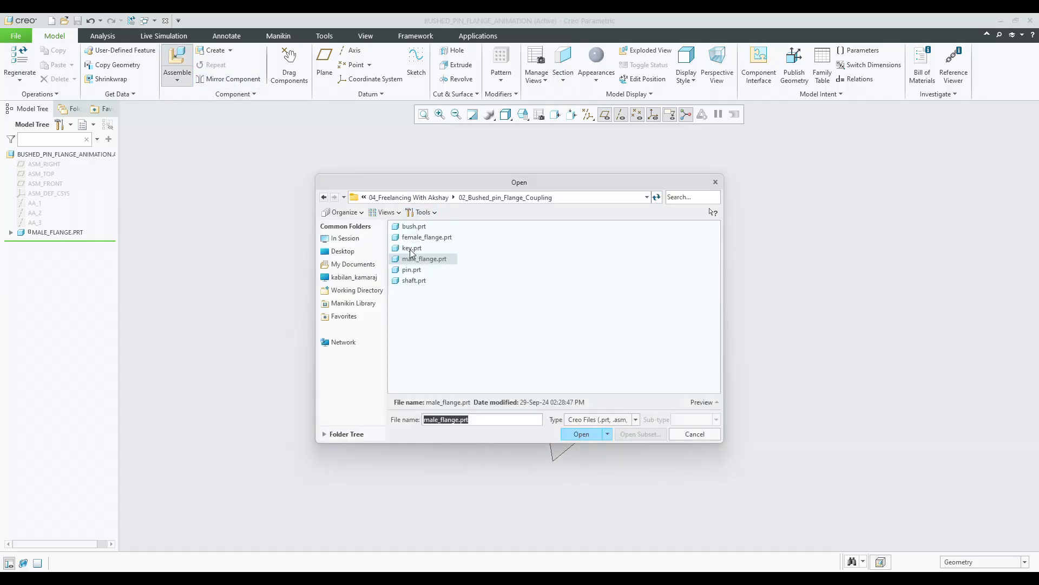
double_click(420, 237)
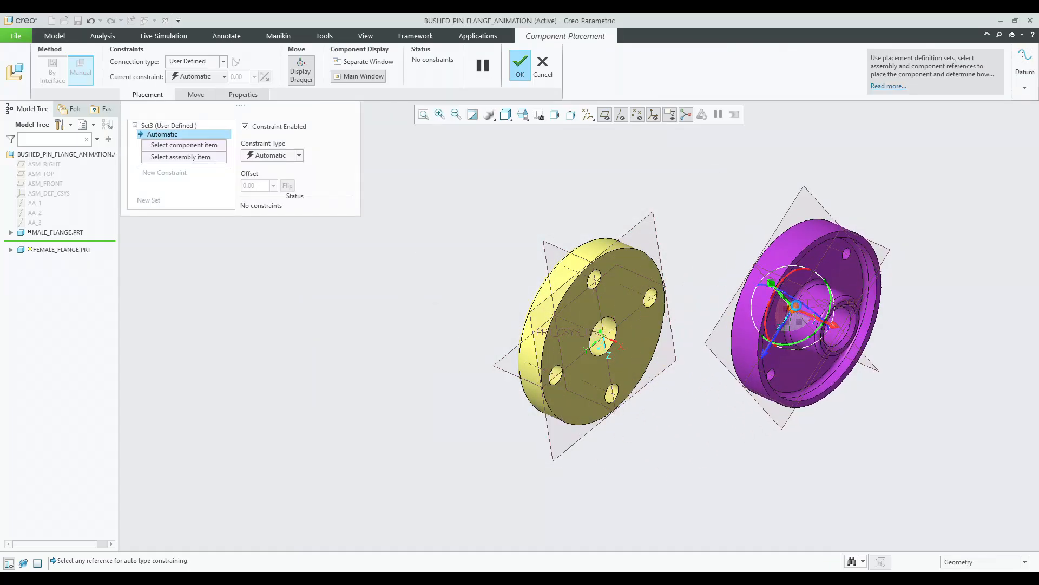
left_click(187, 62)
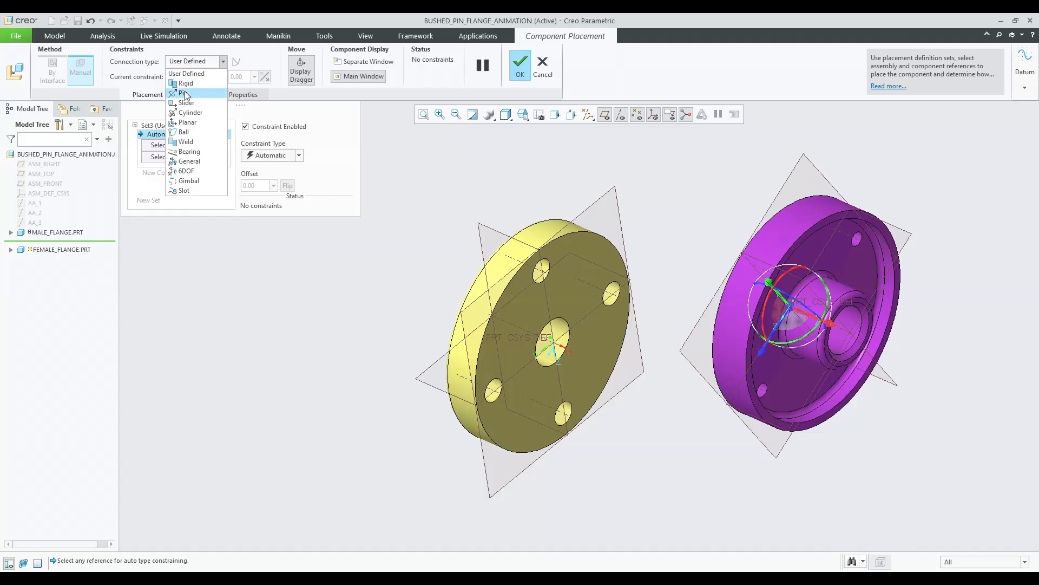
left_click(184, 81)
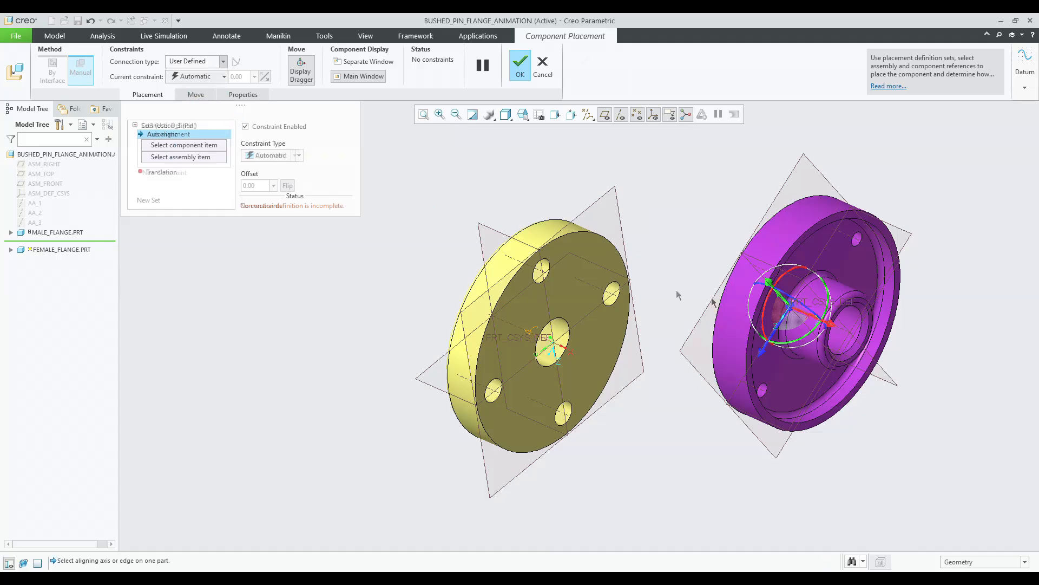
Align the female flange's axis with the male flange's axis for the Pin connection.
left_click(848, 334)
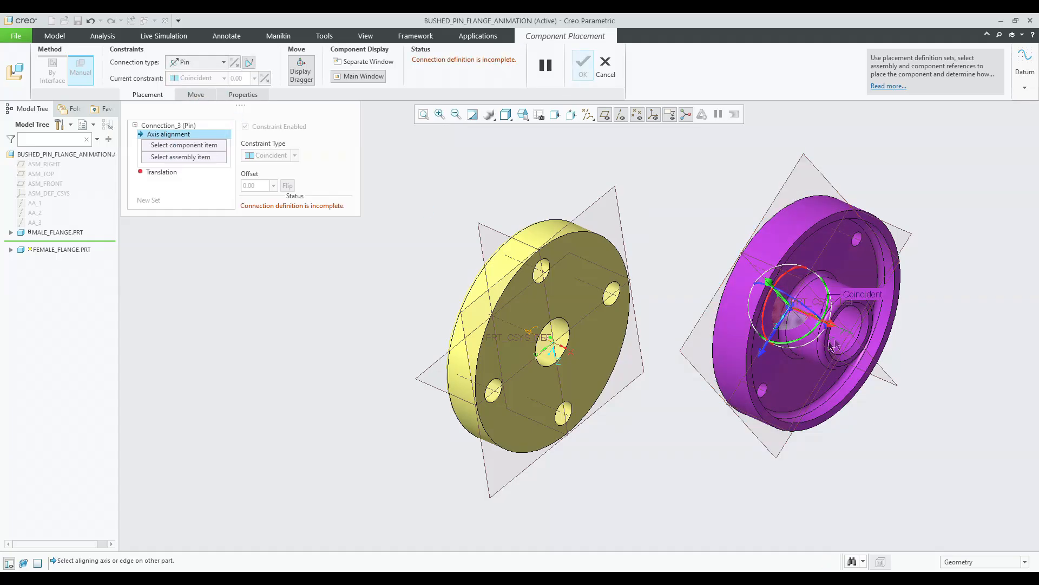
left_click(517, 329)
middle_click_drag(644, 383, 732, 348)
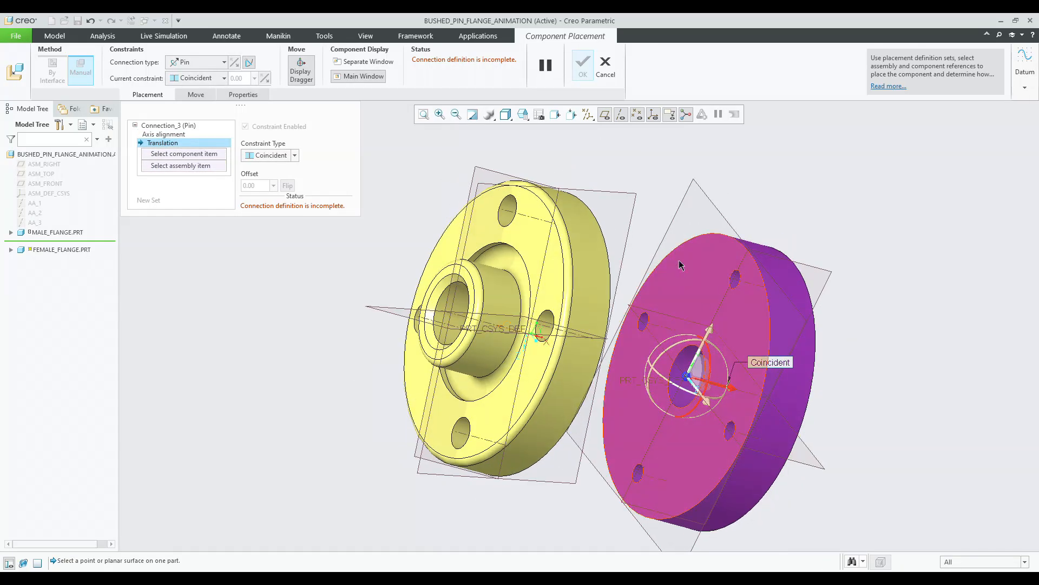
Set the translation reference between a female flange surface and a male flange surface and finish the placement.
scroll(735, 278, "down", 5)
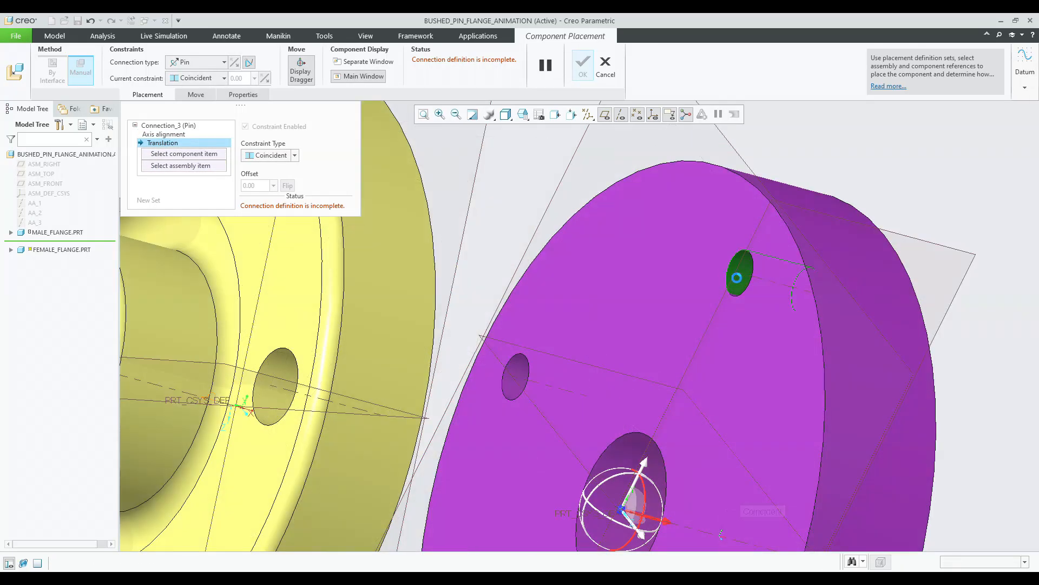
left_click(737, 277)
scroll(737, 277, "up", 5)
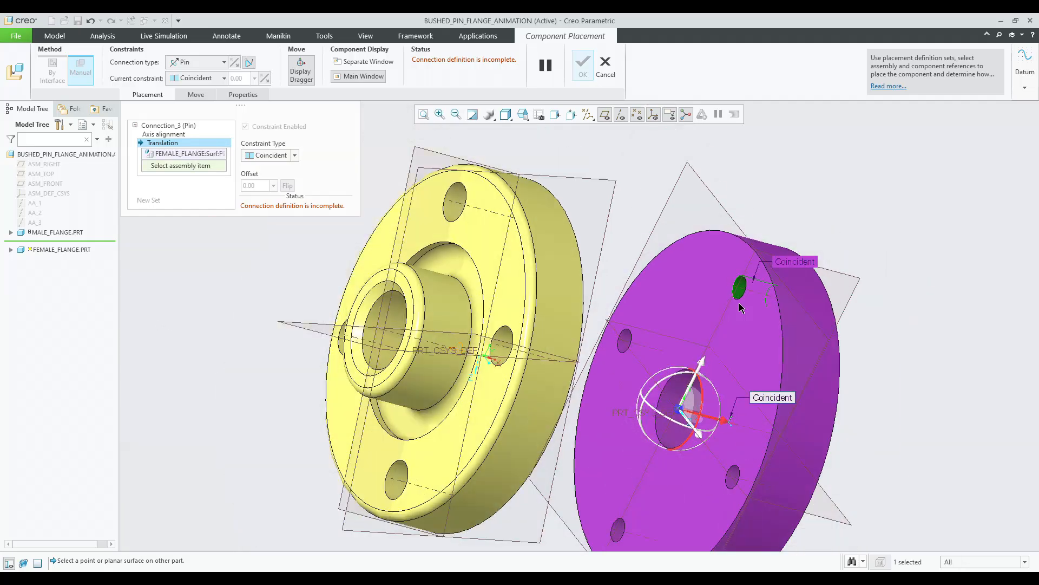
left_click(454, 216)
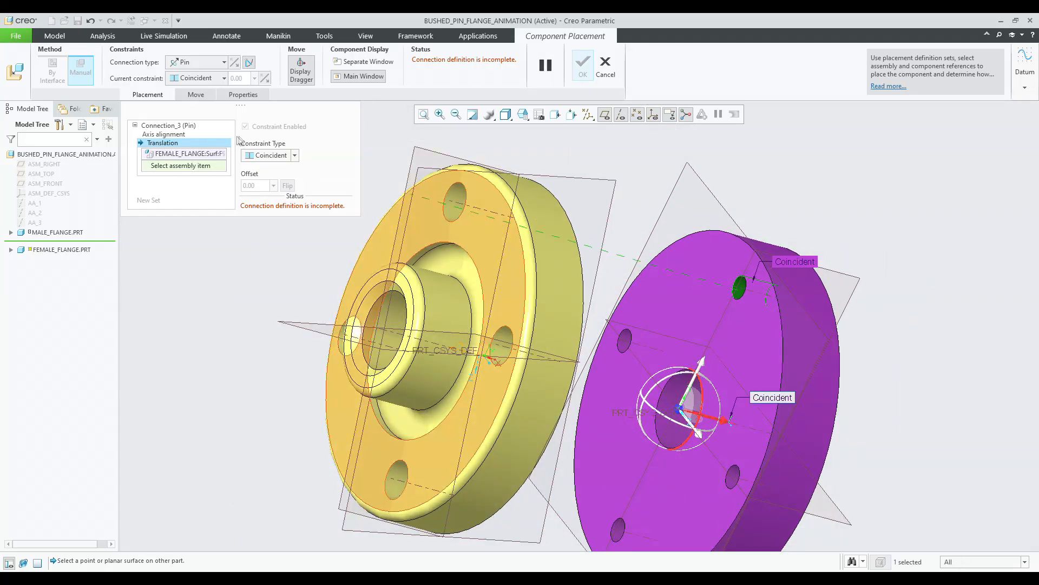
right_click(187, 154)
left_click(201, 162)
left_click(712, 310)
middle_click_drag(712, 311, 531, 266)
left_click(551, 260)
middle_click_drag(594, 270, 507, 314)
middle_click(685, 216)
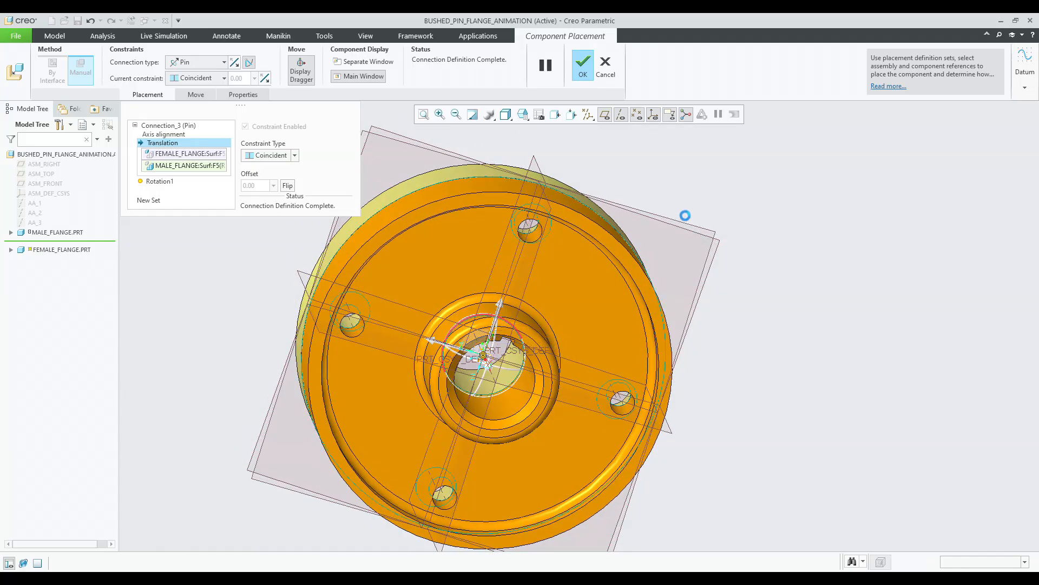
Inspect the flanges from the left view, then reopen the female flange's placement definition and confirm it.
left_click(523, 115)
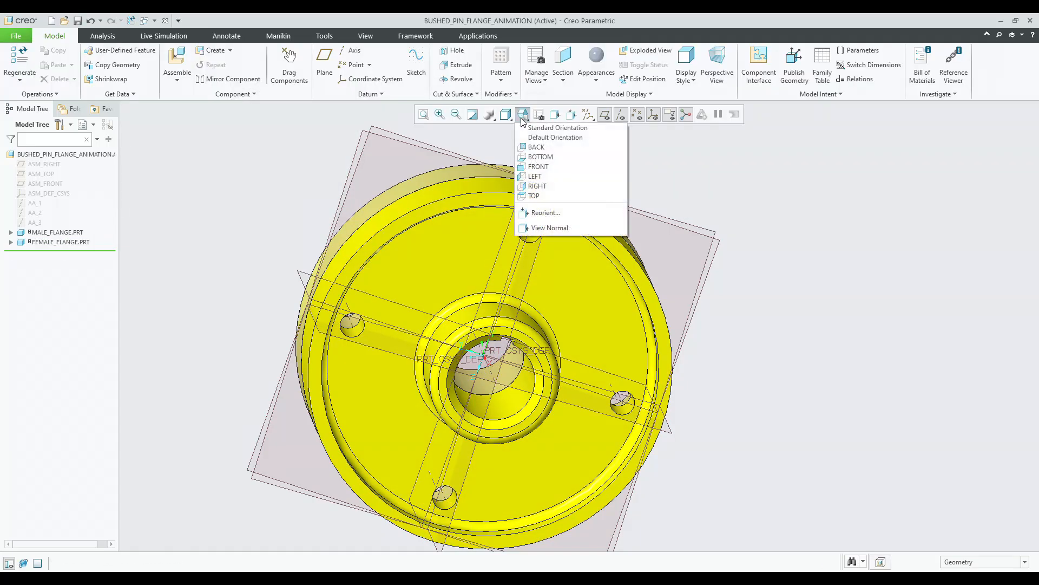
left_click(536, 173)
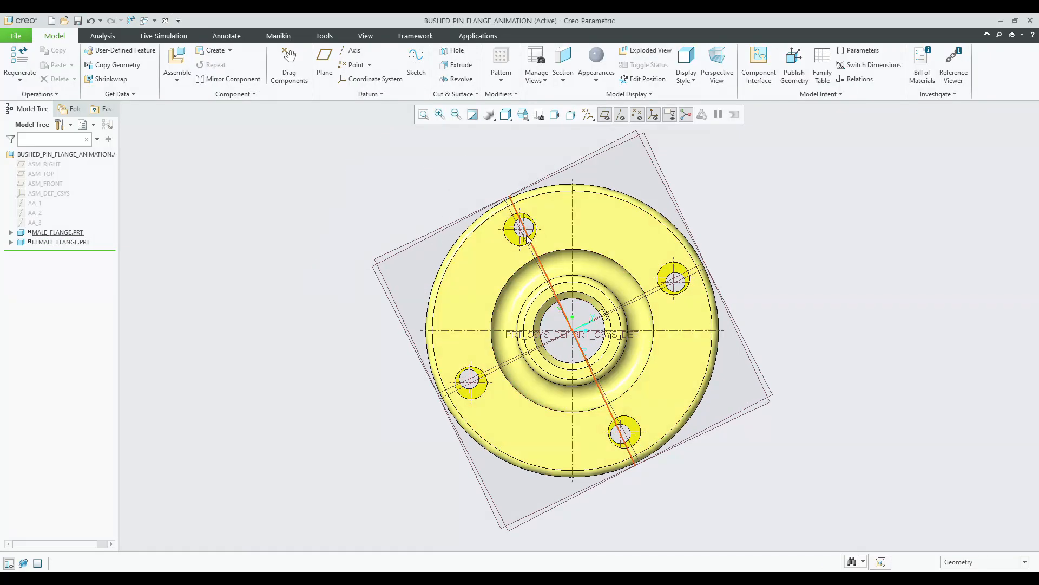
scroll(479, 309, "down", 2)
left_click(59, 242)
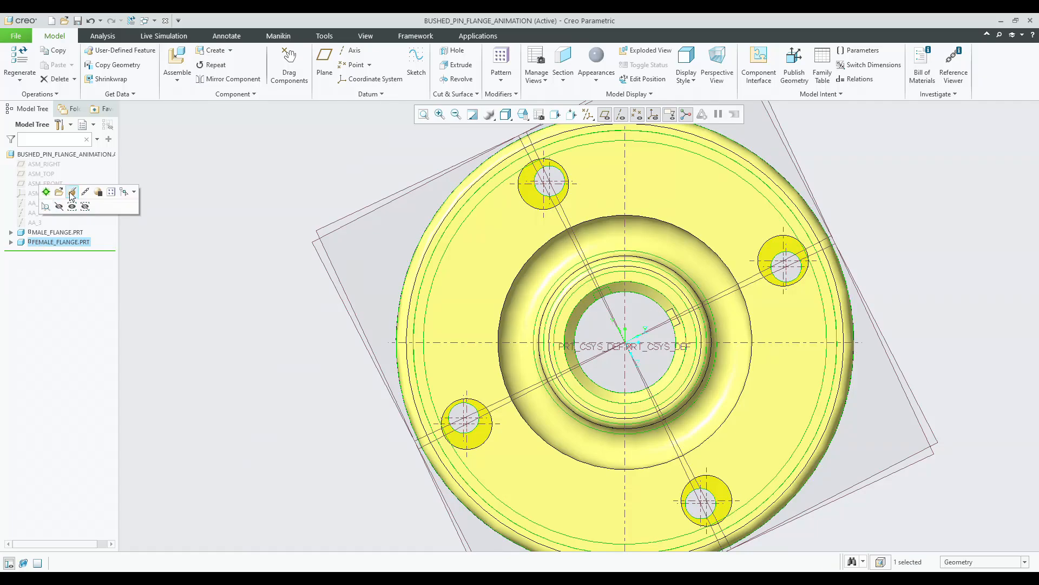
left_click(72, 192)
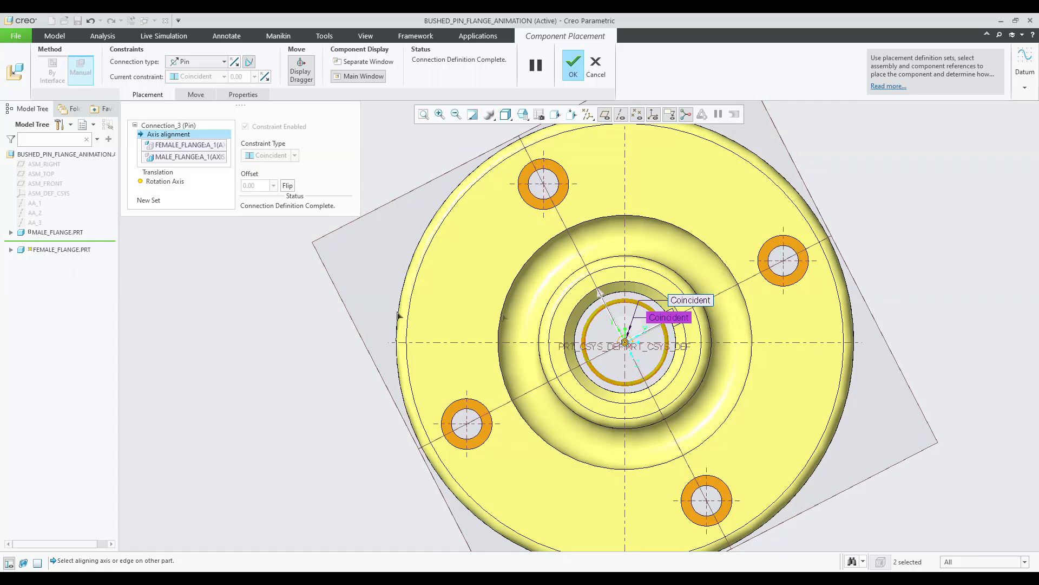
middle_click(356, 308)
Insert bush.prt into the assembly and choose a Pin connection.
scroll(356, 307, "up", 3)
middle_click_drag(570, 303, 426, 309)
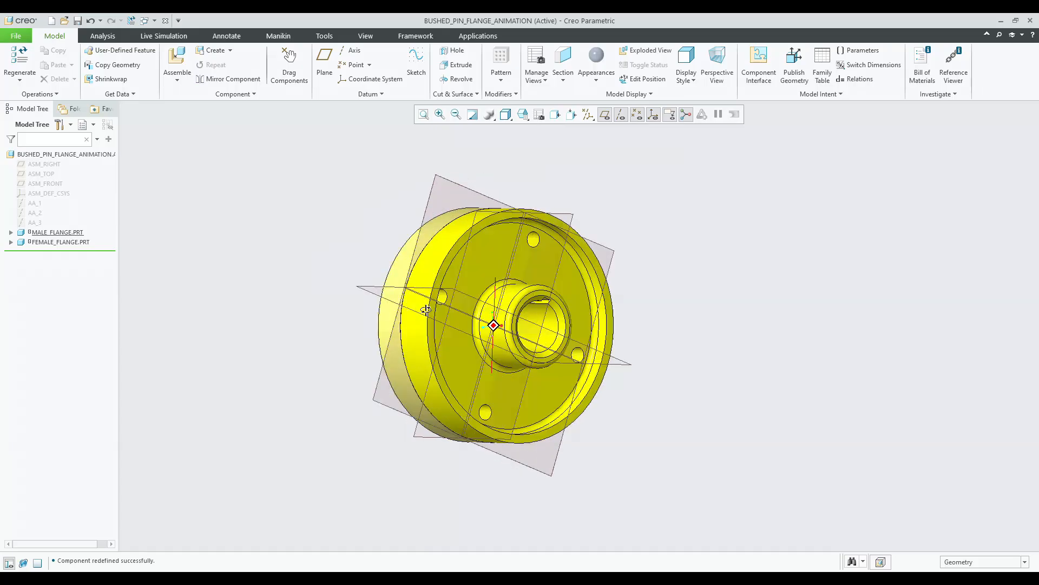
key("ctrl+d")
left_click(177, 59)
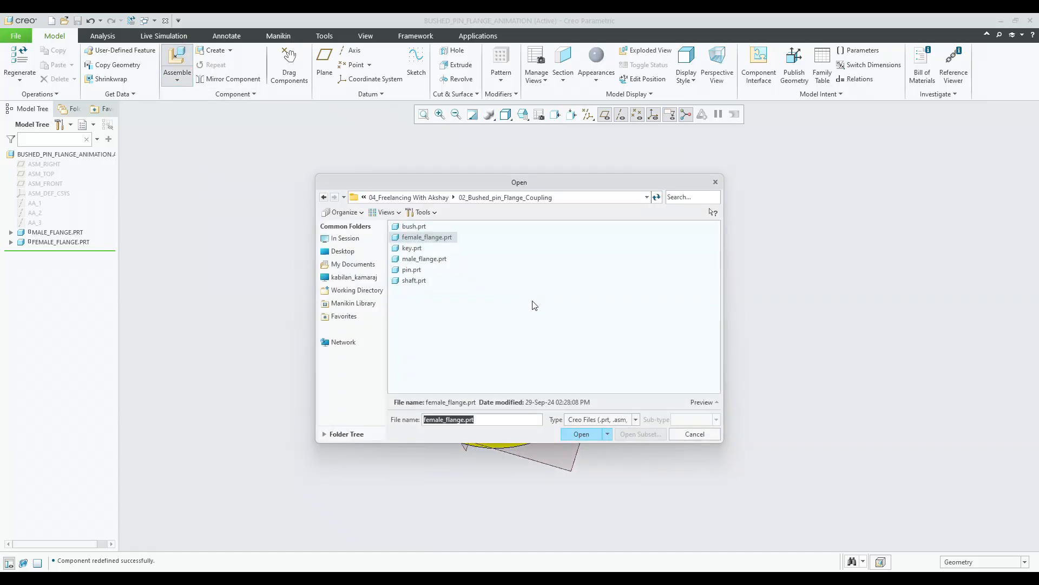
double_click(414, 226)
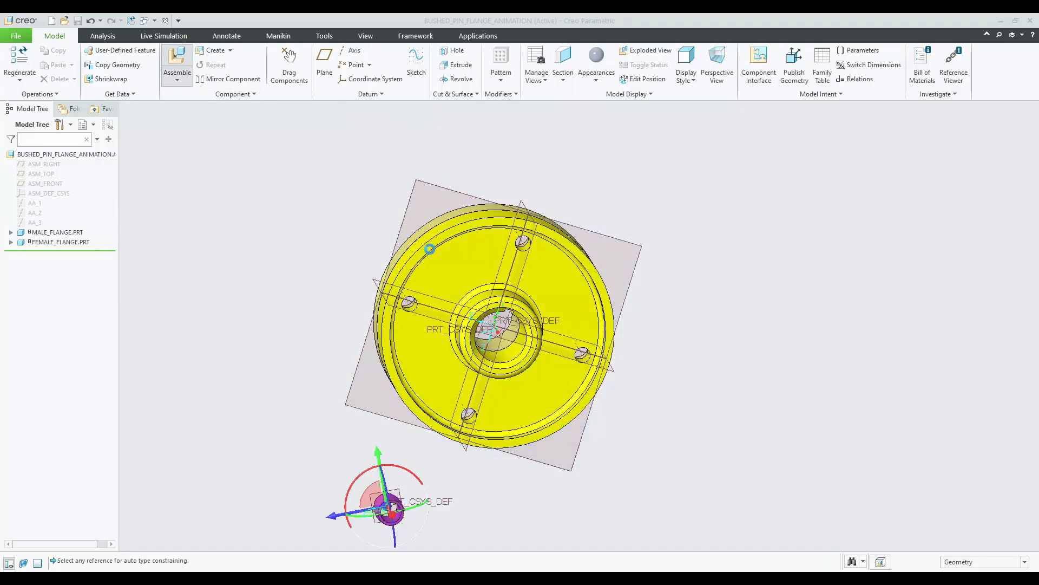
middle_click_drag(496, 368, 533, 380)
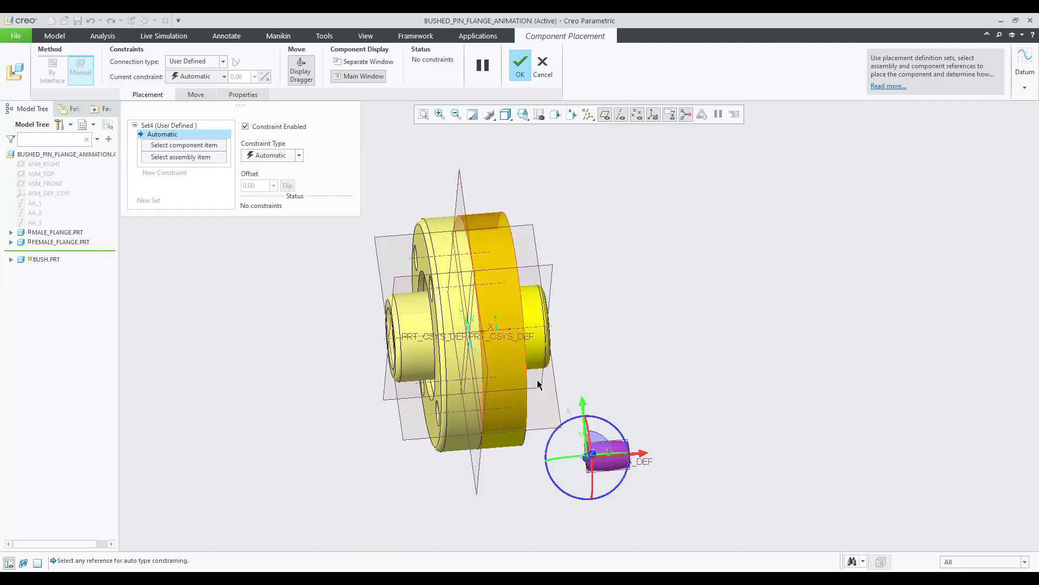
scroll(590, 460, "down", 5)
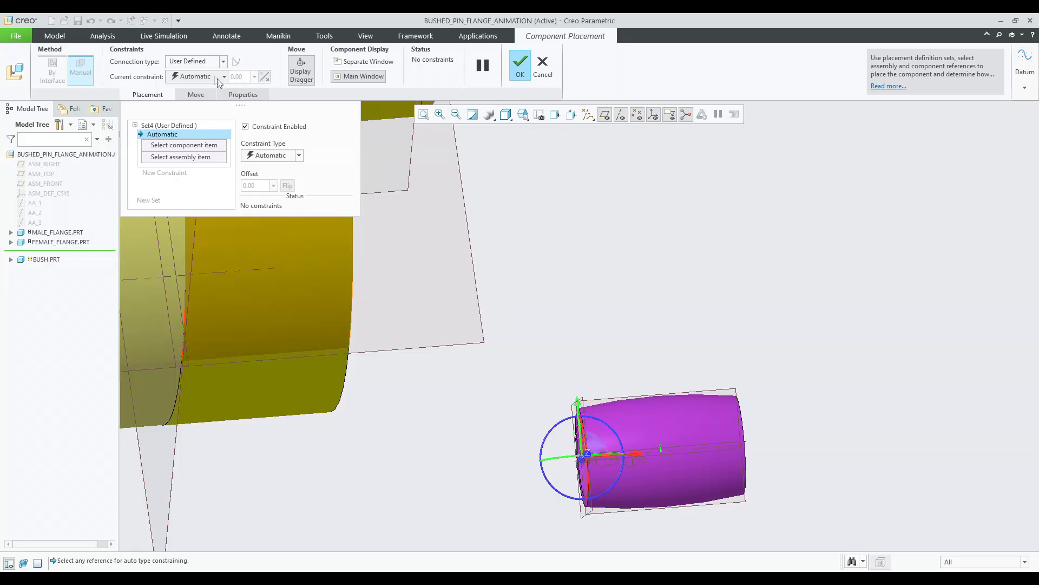
left_click(206, 65)
left_click(187, 101)
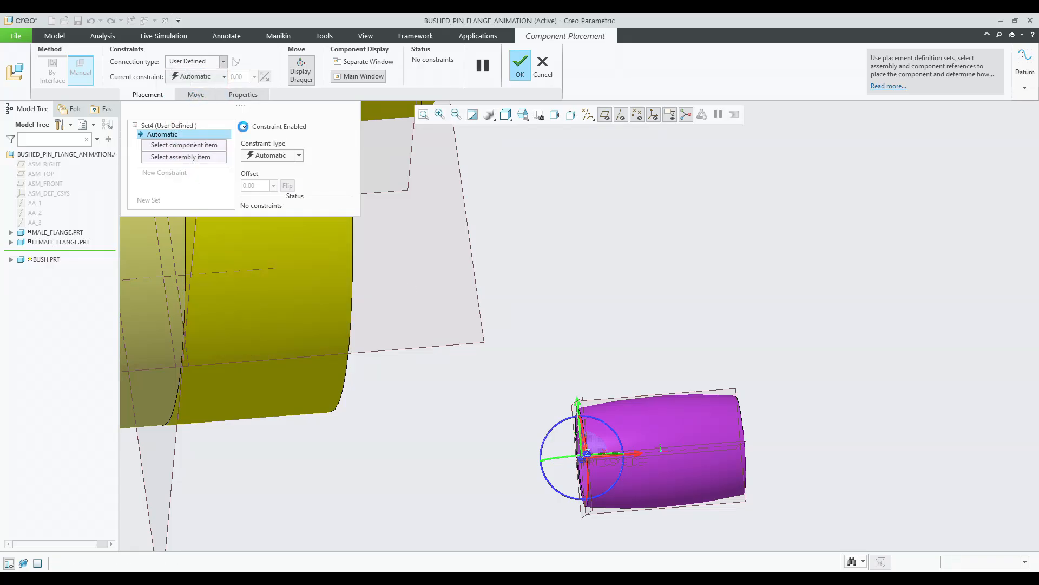
Align the bush's axis with the axis of one bolt hole in the flange.
left_click(691, 452)
scroll(813, 410, "up", 3)
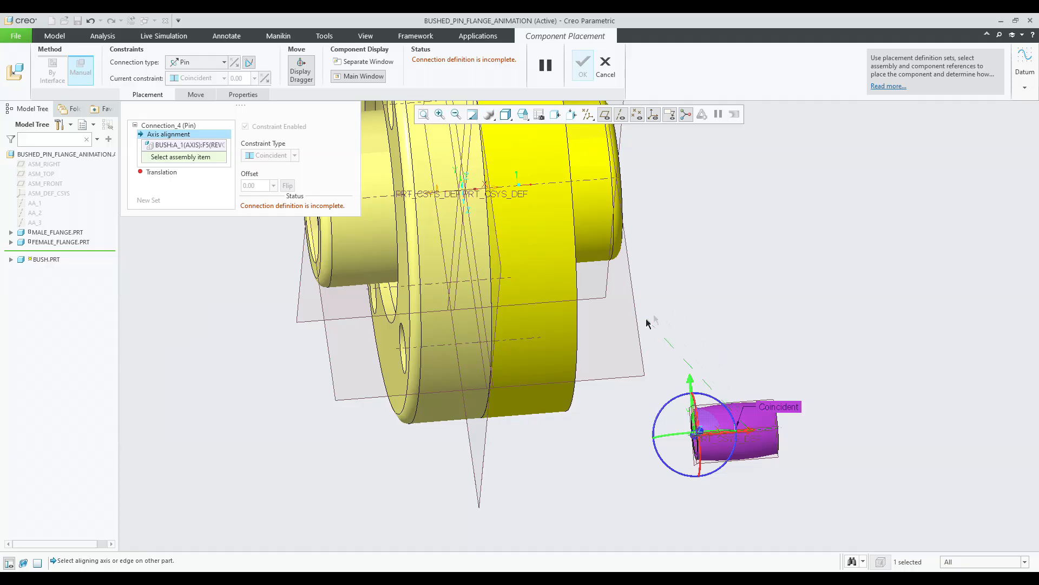
middle_click_drag(648, 324, 663, 320)
scroll(686, 410, "up", 4)
scroll(594, 293, "down", 4)
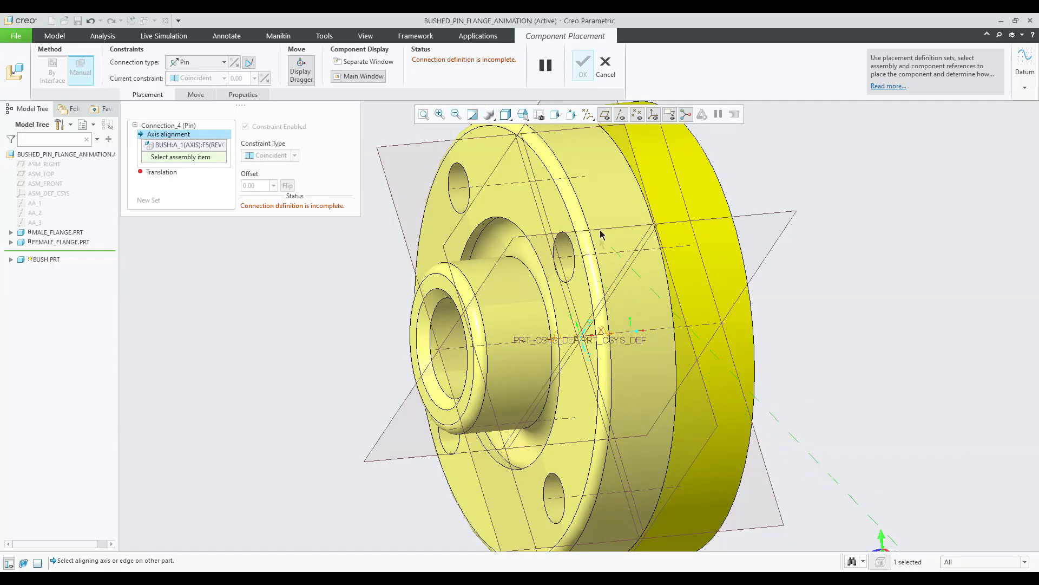
left_click(574, 255)
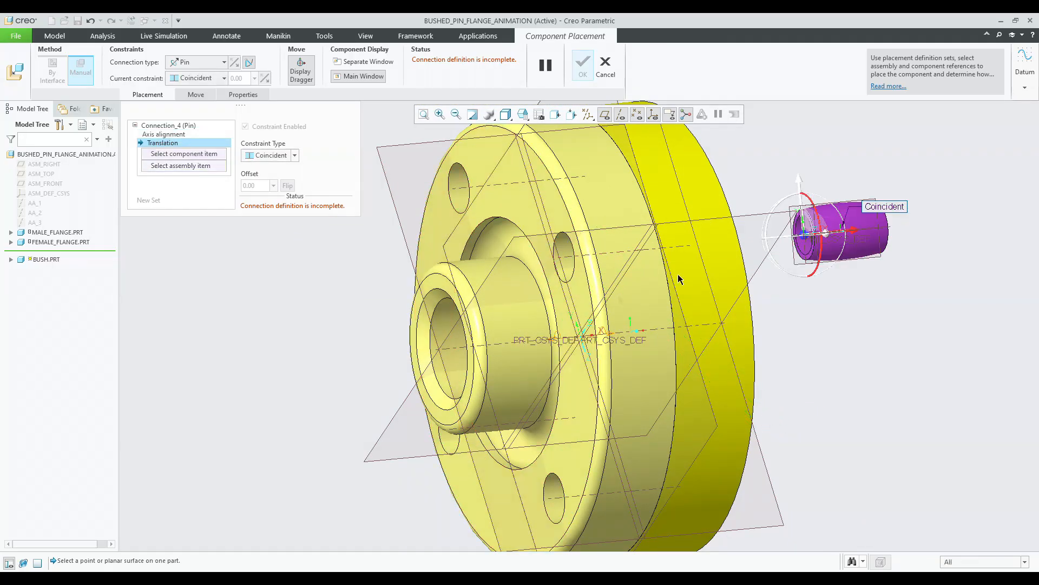
Set the translation reference between the bush's end face and the flange hole's face, then finish placing the bush.
scroll(845, 271, "down", 5)
left_click(888, 284)
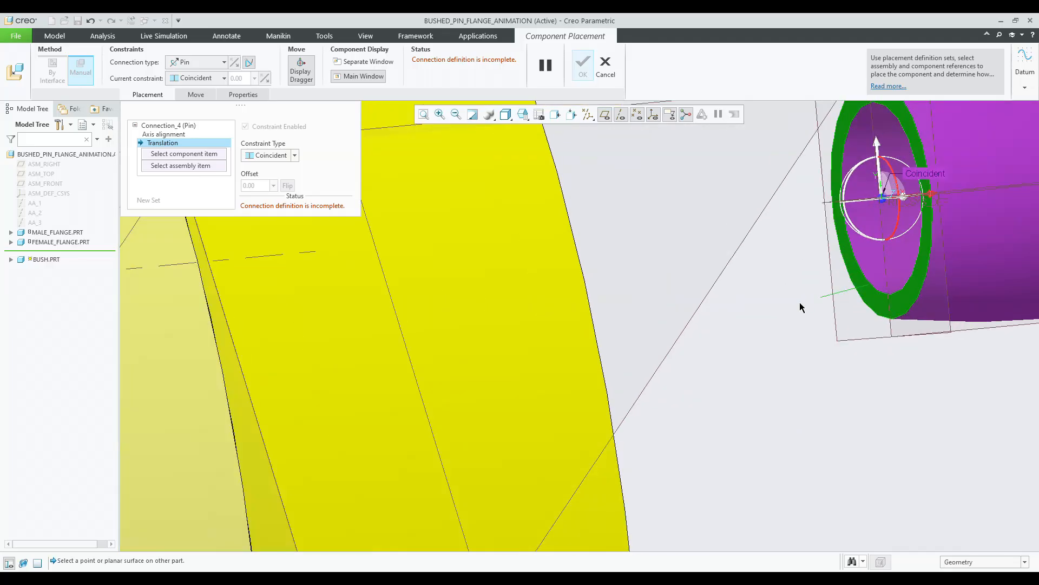
scroll(433, 314, "up", 5)
left_click(372, 330)
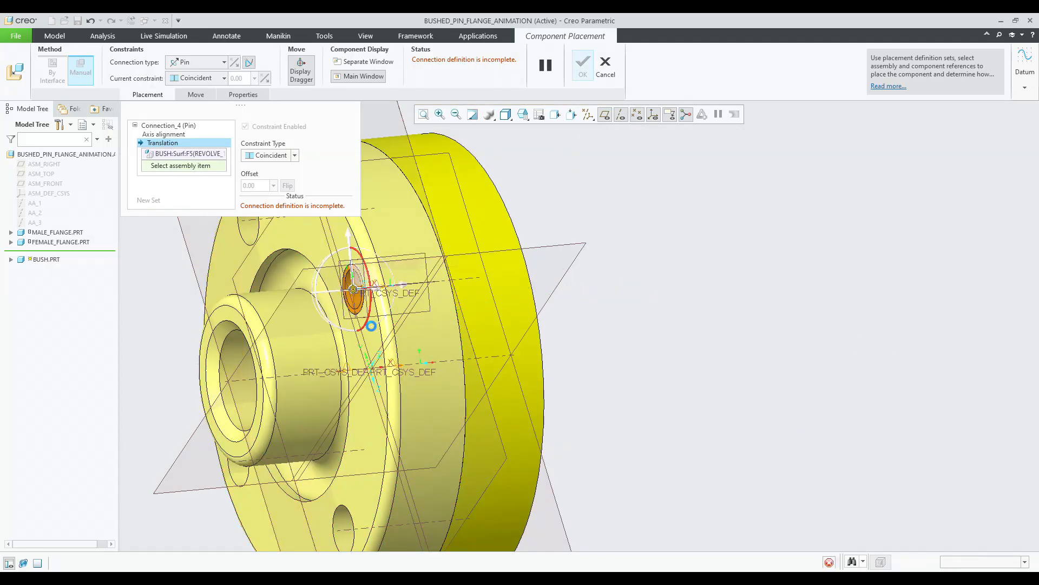
middle_click(713, 309)
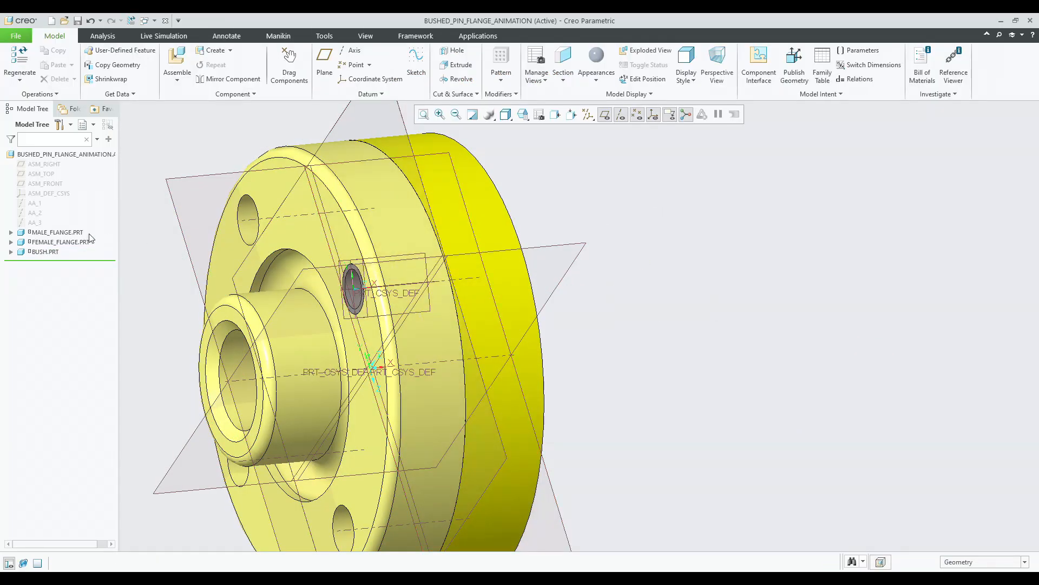
Pattern the bush around the flanges' central axis with 4 members 90° apart.
left_click(59, 252)
left_click(500, 64)
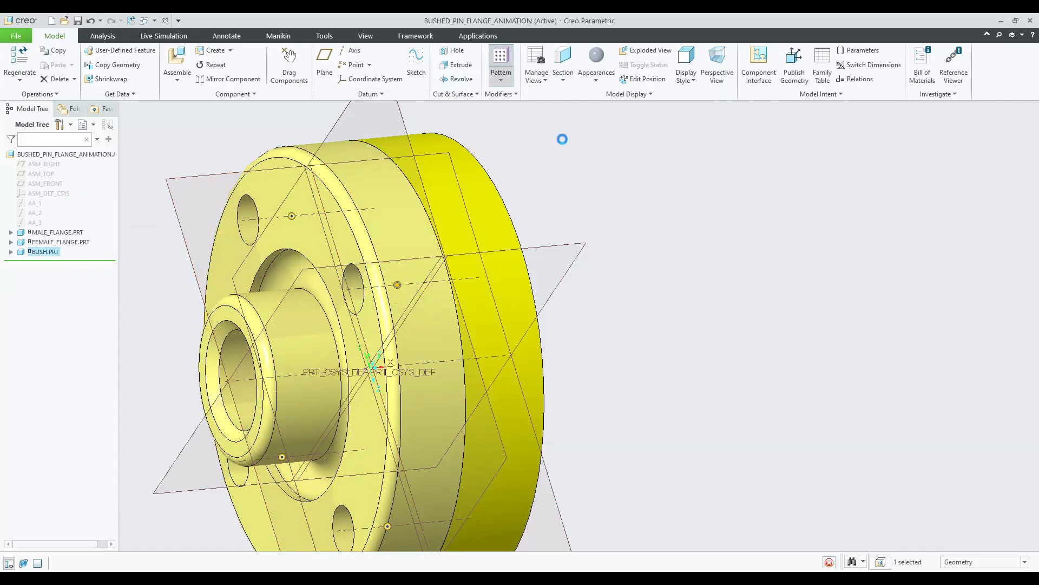
scroll(628, 204, "up", 3)
left_click(55, 65)
left_click(60, 115)
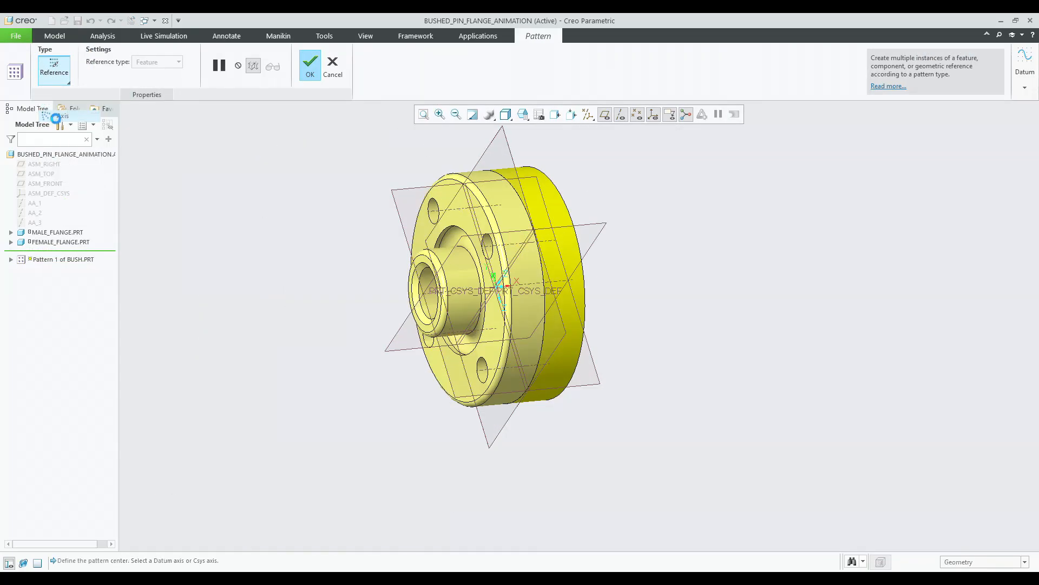
left_click(423, 294)
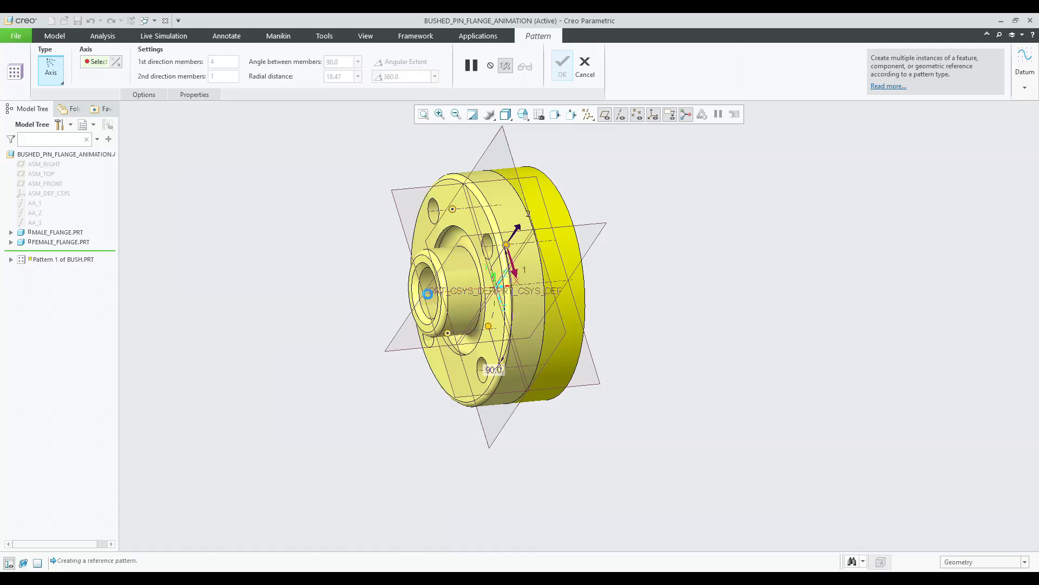
middle_click(328, 269)
middle_click_drag(328, 269, 350, 264)
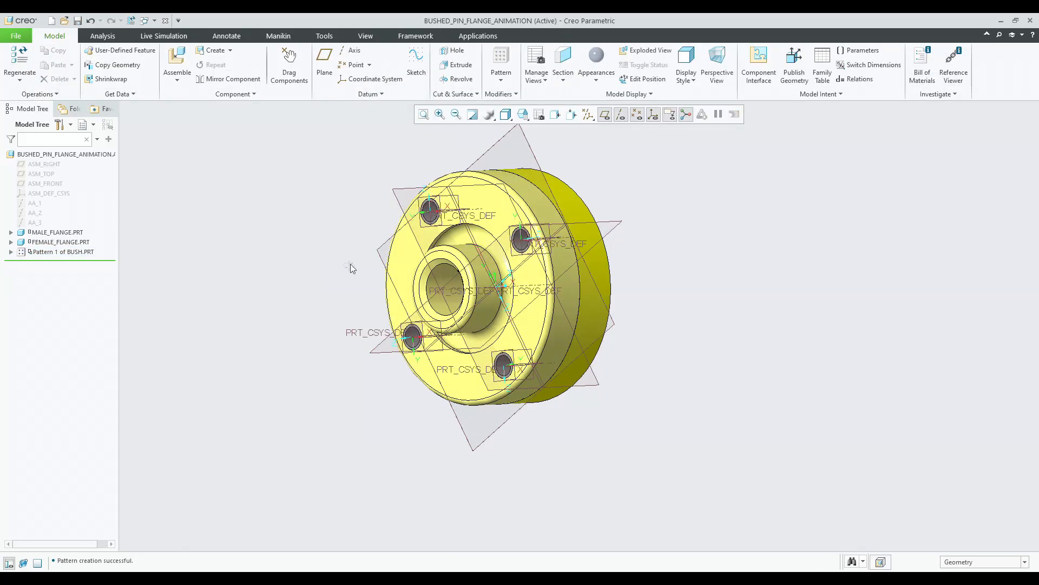
Insert pin.prt into the assembly and choose a Pin connection.
left_click(177, 64)
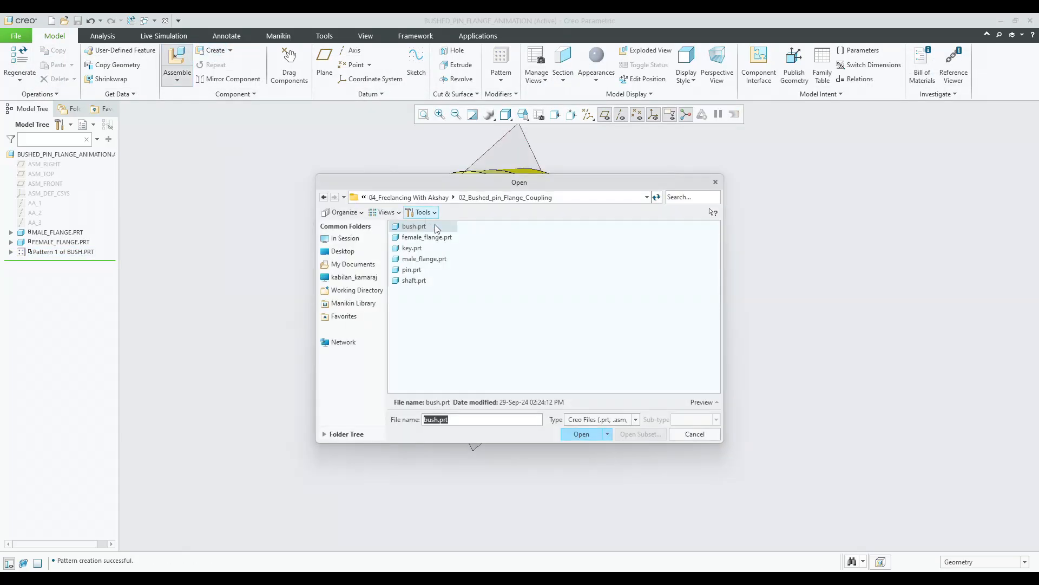
double_click(412, 269)
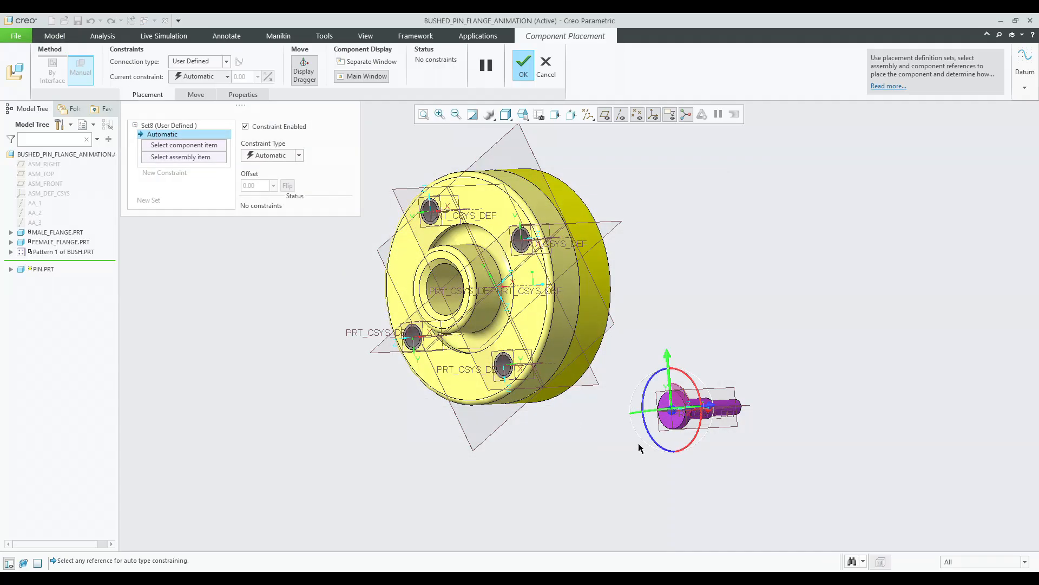
scroll(725, 379, "up", 5)
scroll(726, 379, "up", 2)
left_click(195, 66)
left_click(186, 95)
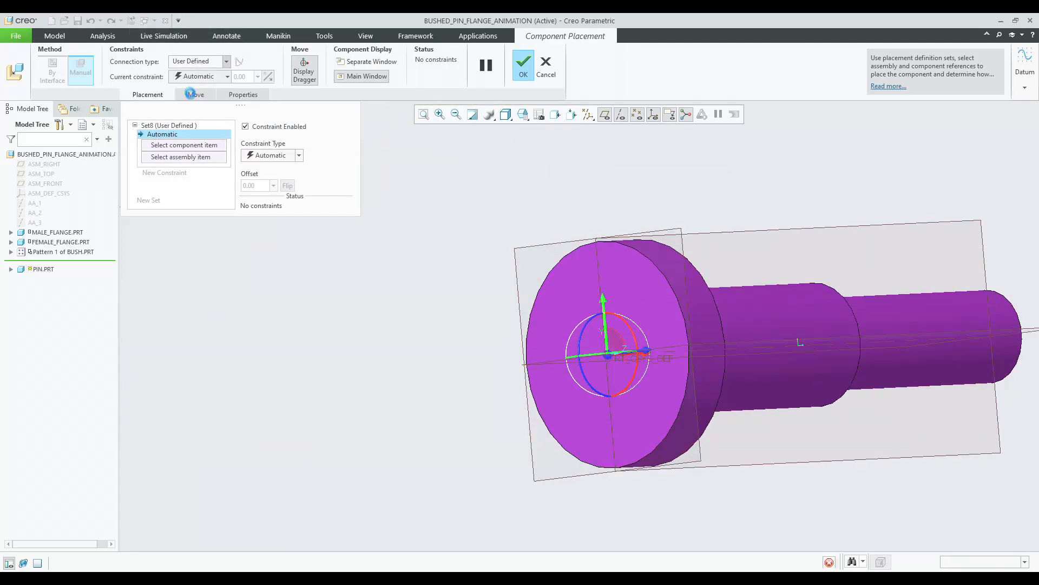
Align the pin's axis with the patterned bush's axis in the flange hole.
left_click(718, 363)
scroll(718, 363, "down", 4)
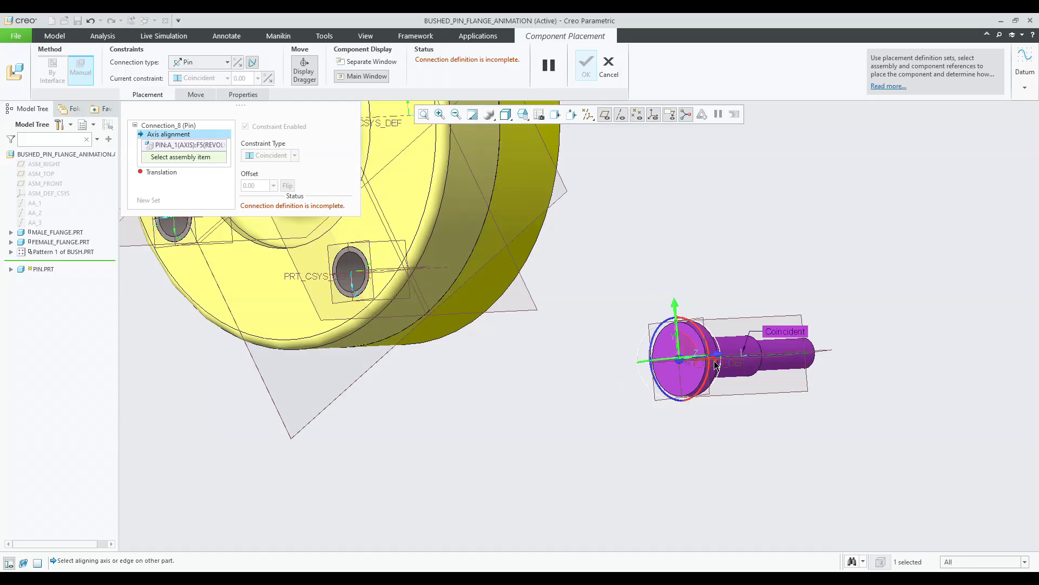
scroll(626, 363, "up", 6)
scroll(626, 362, "up", 3)
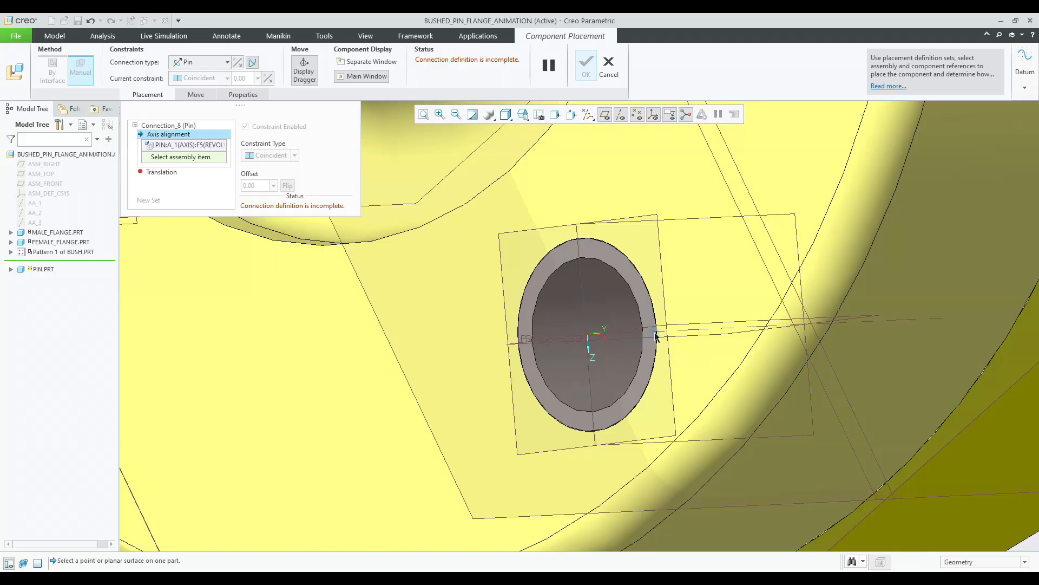
left_click(655, 335)
Set the translation reference between the pin's head face and the bush's face, then finish placing the pin.
scroll(517, 301, "down", 8)
middle_click_drag(598, 298, 528, 251)
scroll(544, 269, "up", 6)
left_click(548, 264)
scroll(548, 264, "down", 4)
scroll(532, 250, "up", 6)
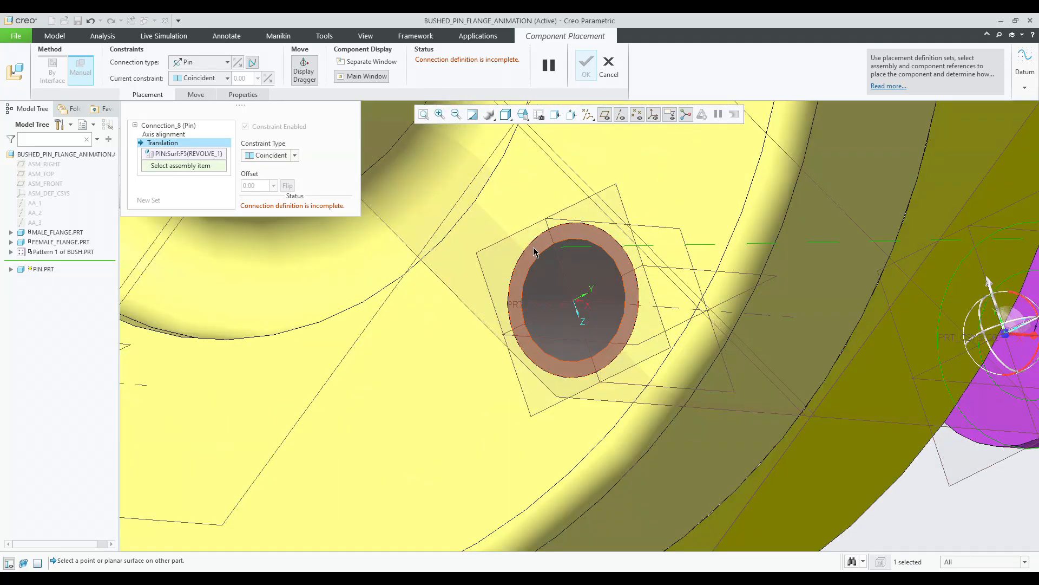
left_click(534, 250)
scroll(566, 306, "down", 5)
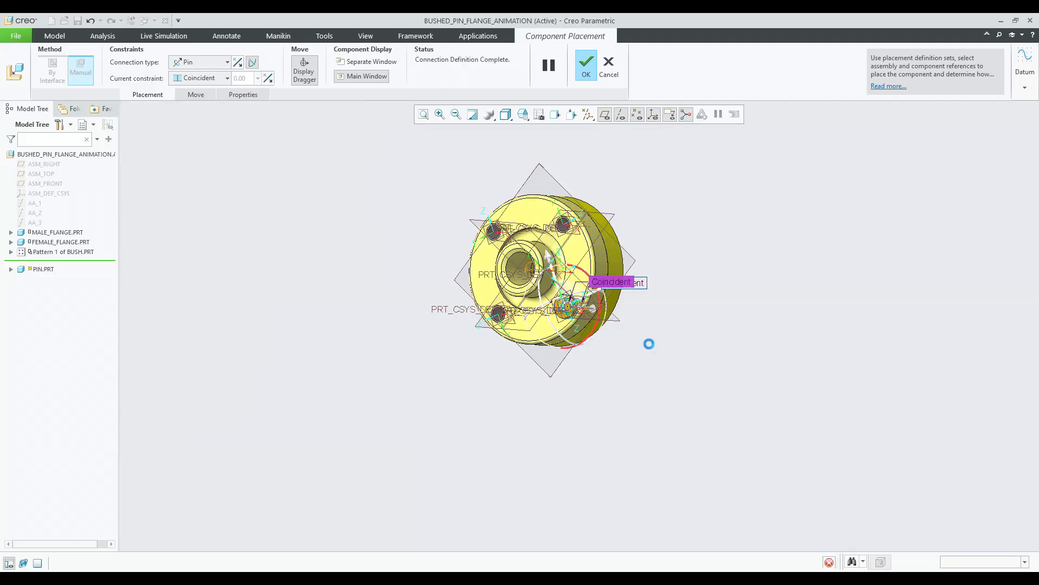
middle_click(649, 344)
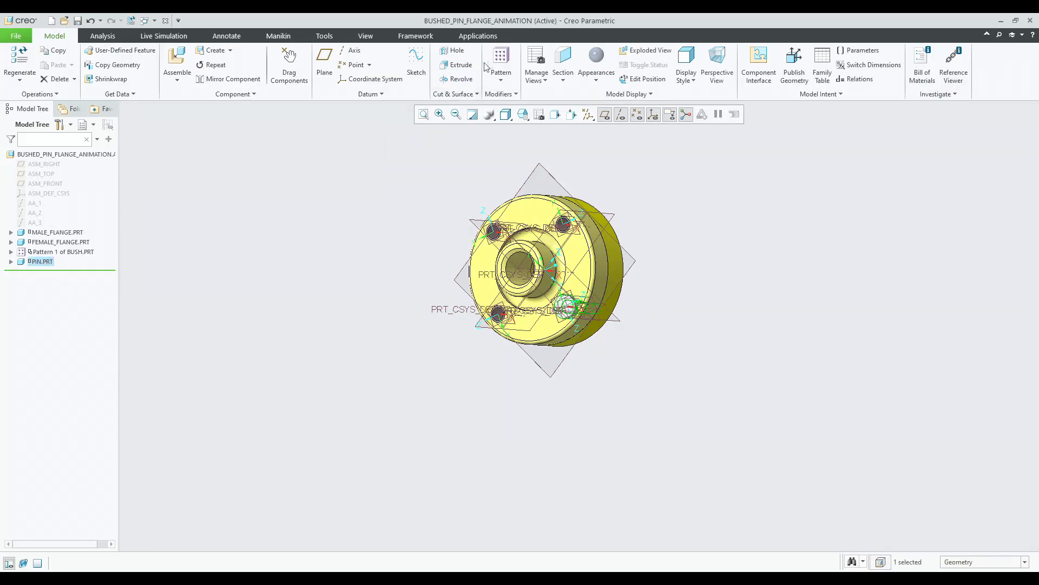
Pattern the pin around the flanges' central axis with 4 members 90° apart.
left_click(53, 68)
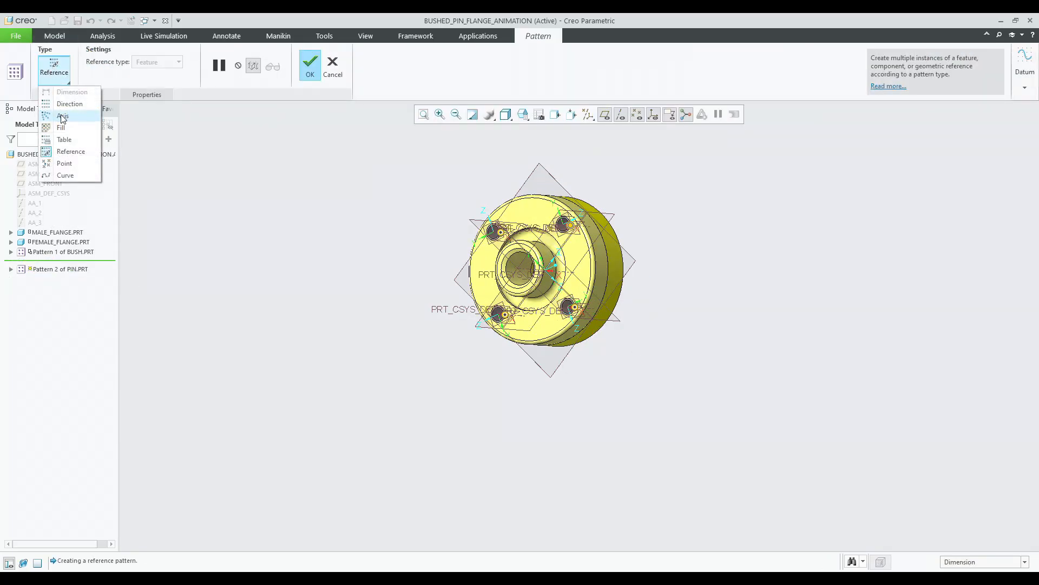
left_click(62, 117)
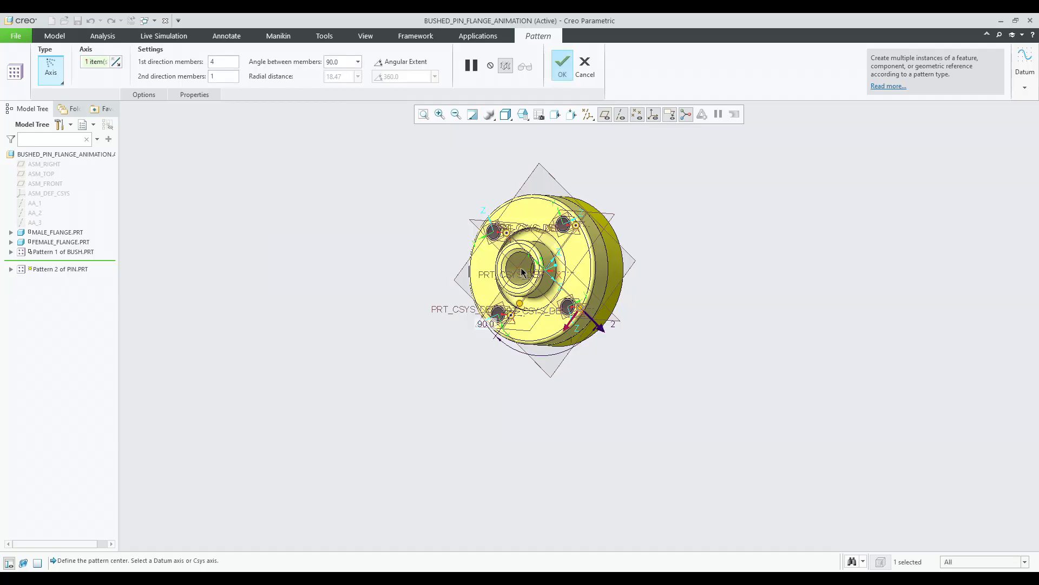
middle_click(454, 287)
middle_click_drag(451, 287, 335, 276)
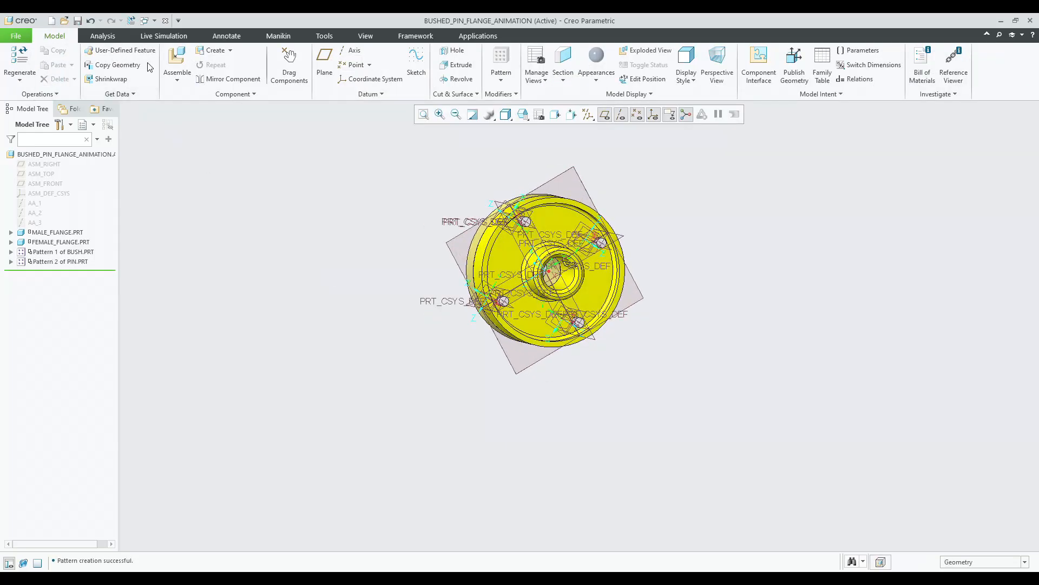
Insert shaft.prt into the assembly and choose a Pin connection.
left_click(184, 68)
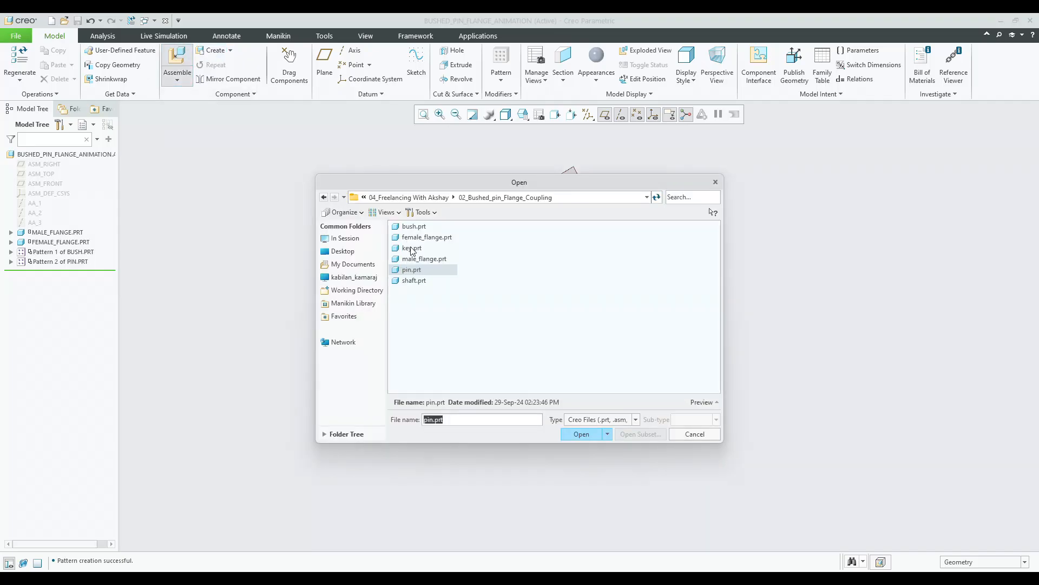
double_click(418, 281)
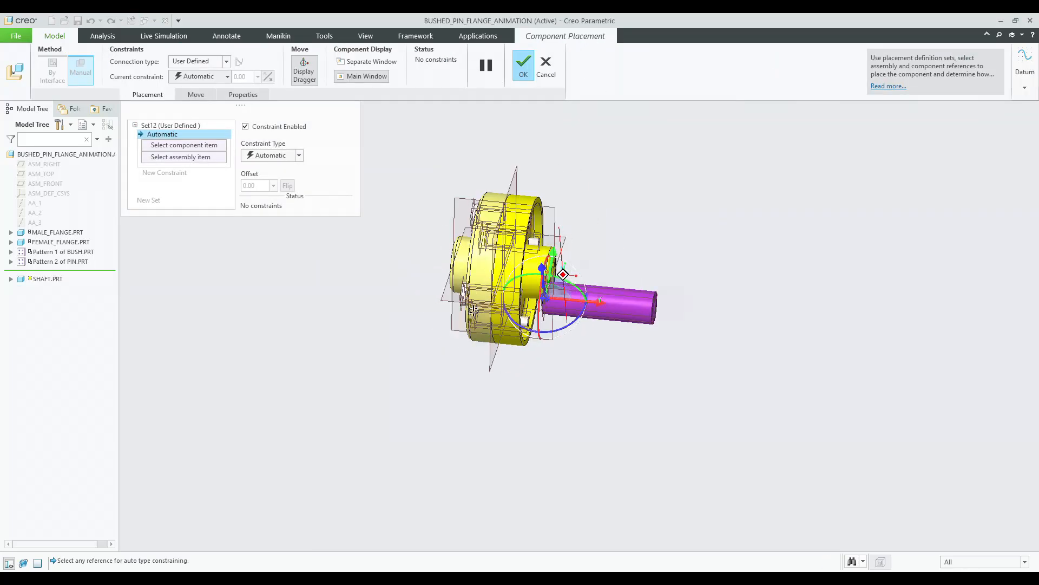
left_click_drag(602, 295, 726, 281)
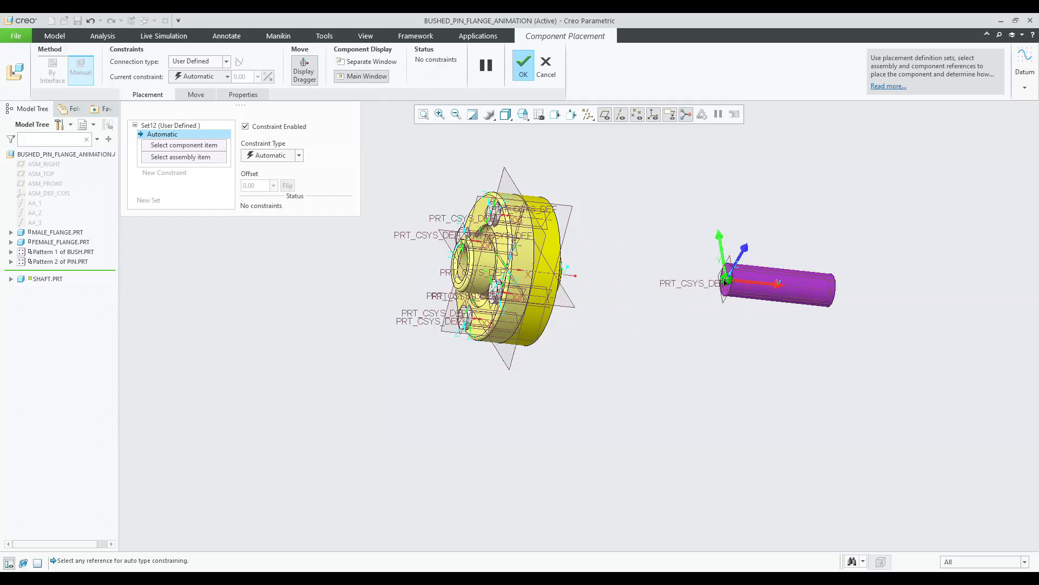
left_click(204, 62)
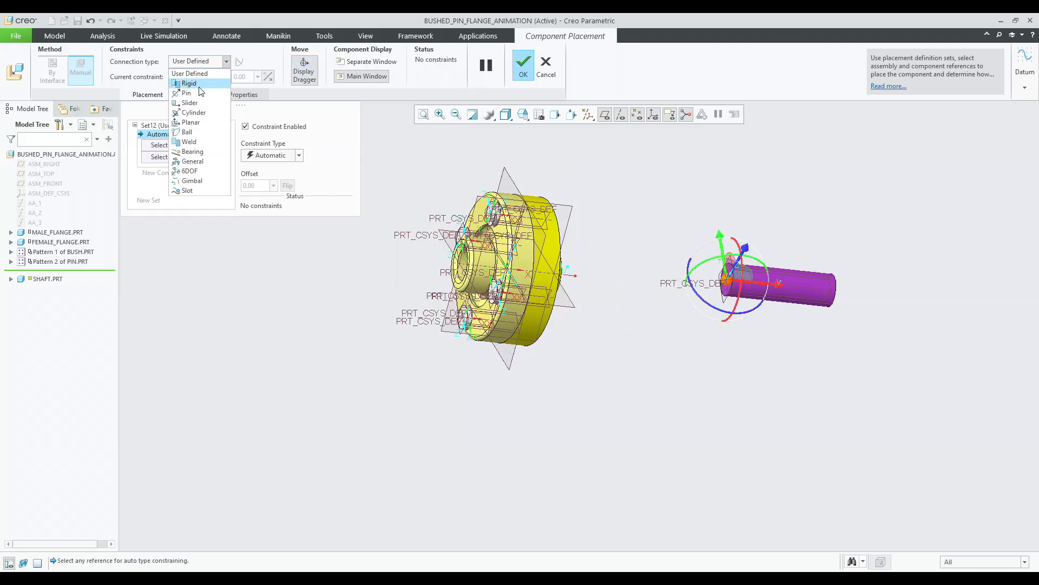
left_click(198, 91)
Align the shaft's axis with the male flange's central axis.
scroll(801, 291, "down", 2)
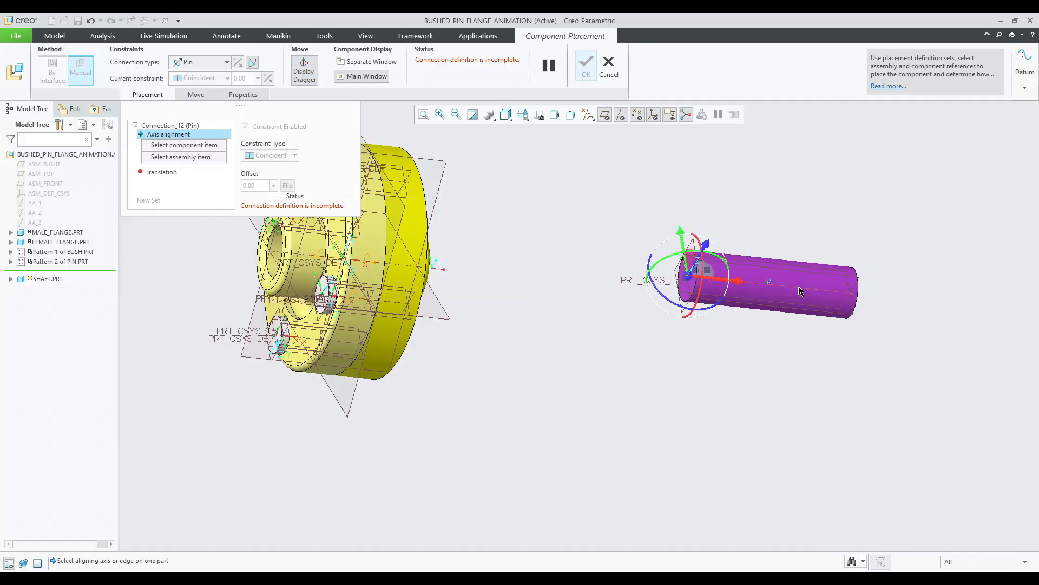
middle_click_drag(634, 331, 522, 291)
middle_click_drag(389, 242, 335, 270)
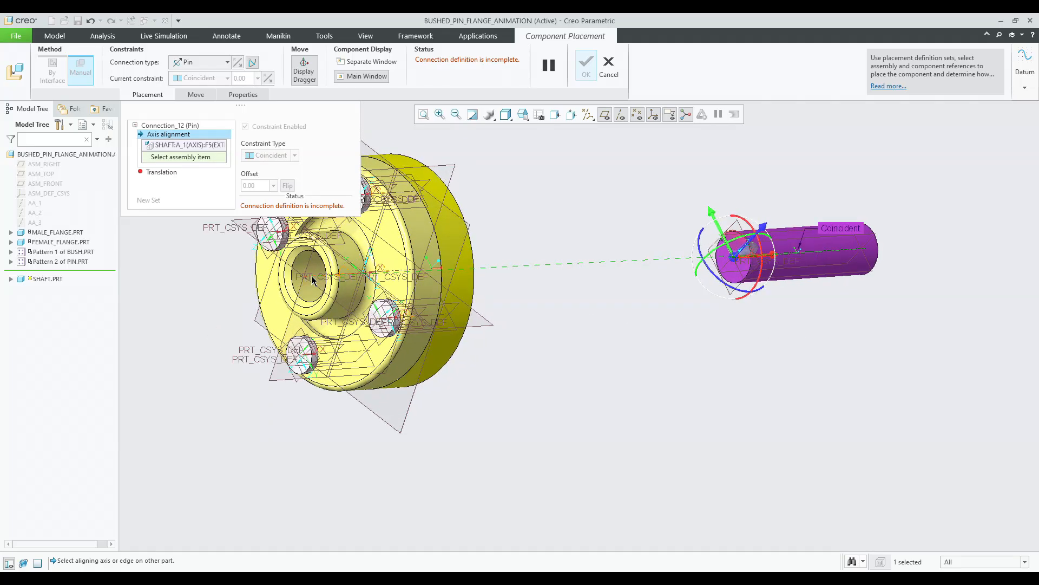
left_click(311, 276)
Select the shaft's end face and a male flange face as the translation references.
scroll(667, 279, "down", 2)
middle_click_drag(667, 279, 598, 307)
scroll(598, 304, "up", 5)
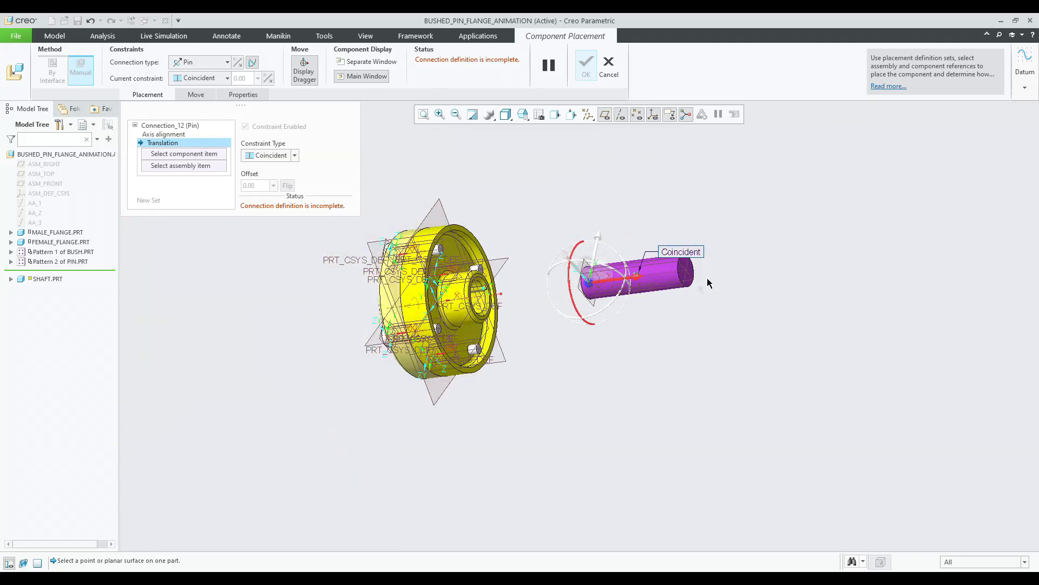
scroll(707, 278, "down", 4)
scroll(726, 290, "up", 4)
middle_click_drag(453, 304, 429, 292)
scroll(404, 314, "down", 5)
scroll(383, 327, "down", 1)
left_click(394, 335)
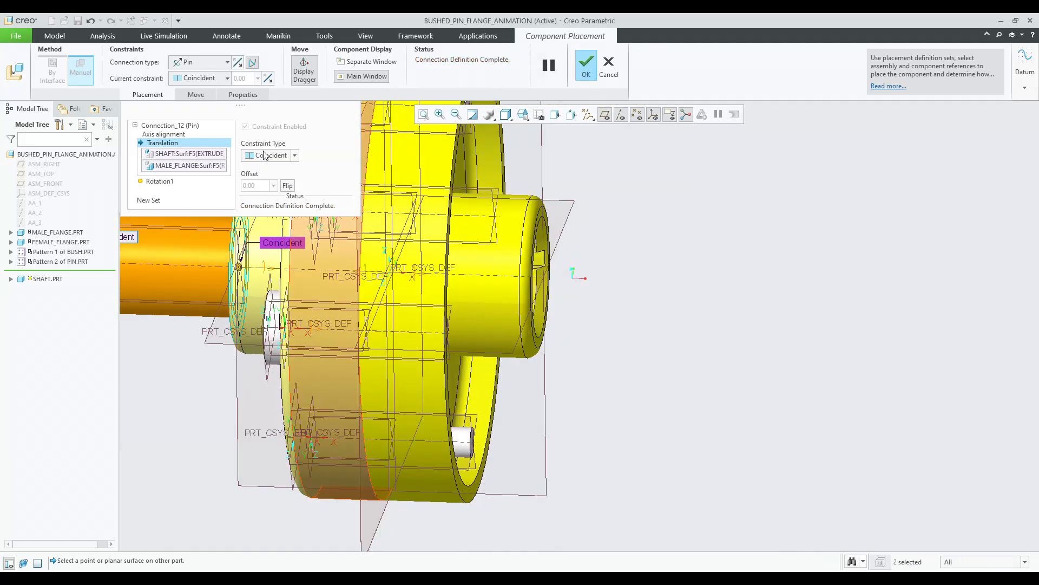
Change the translation constraint to Distance with a 30 mm offset.
left_click(266, 167)
scroll(388, 264, "up", 2)
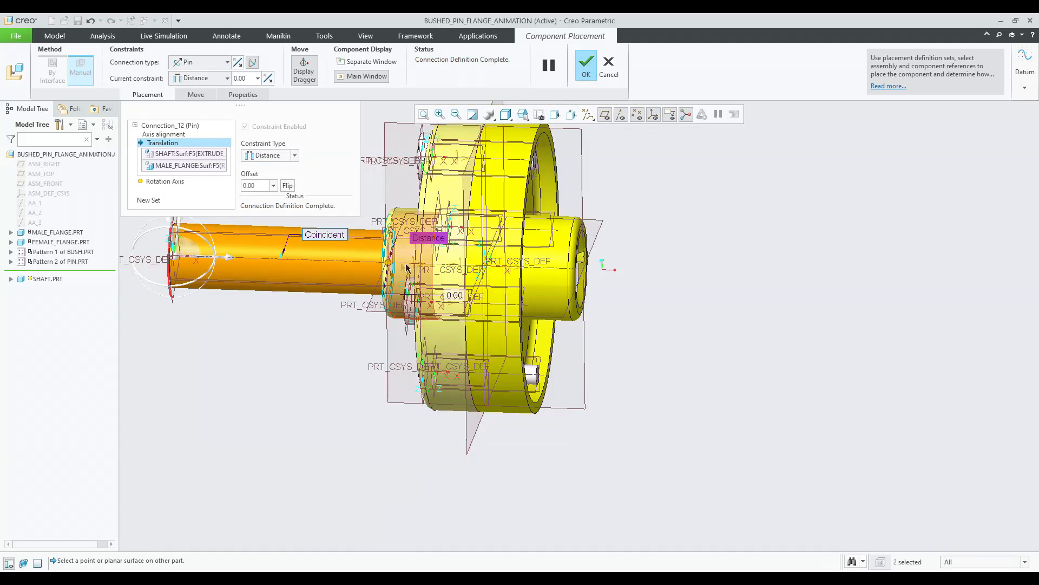
left_click_drag(388, 263, 416, 267)
double_click(488, 297)
key("Return")
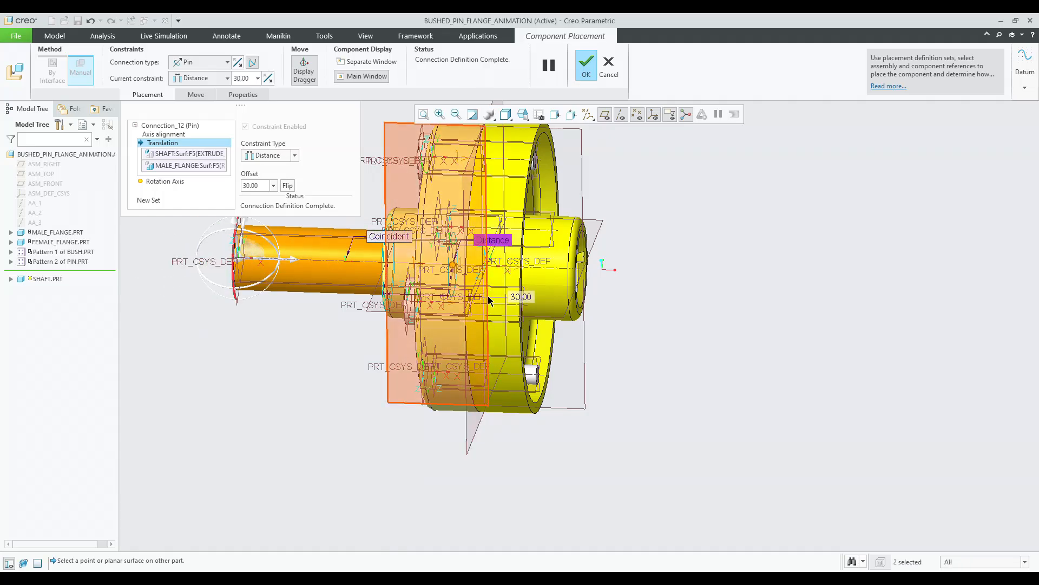
Flip the shaft's offset direction to the other side of the male flange.
scroll(372, 249, "up", 2)
middle_click_drag(371, 250, 386, 342)
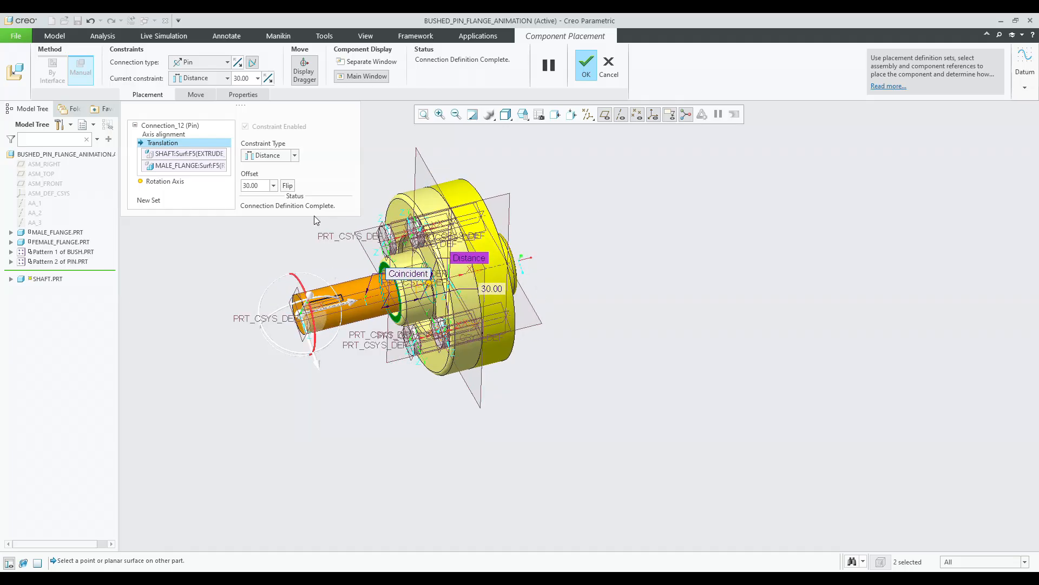
left_click(287, 186)
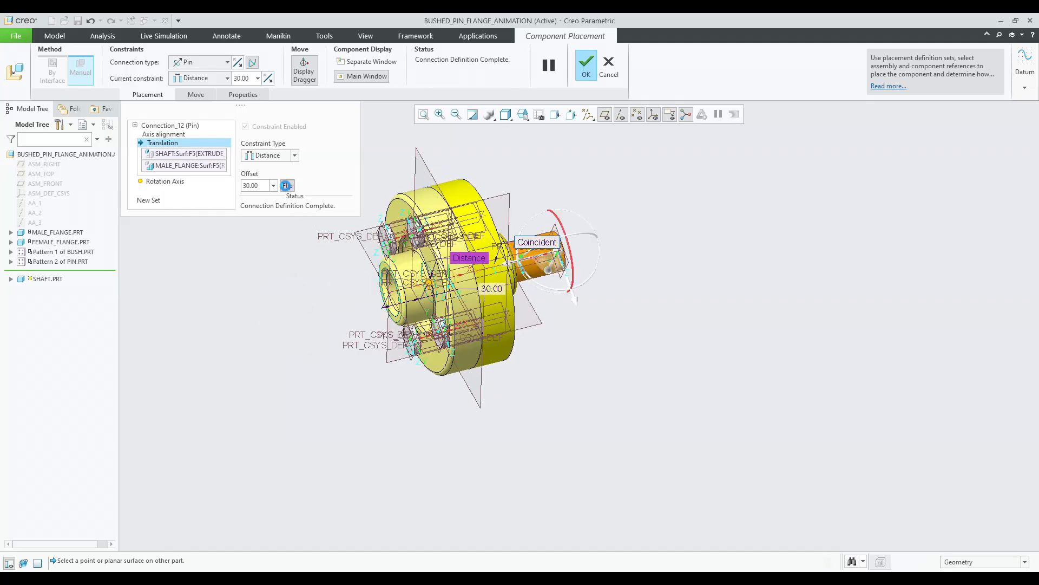
Clear the shaft's translation references and prepare to pick new ones on the flange.
left_click(201, 162)
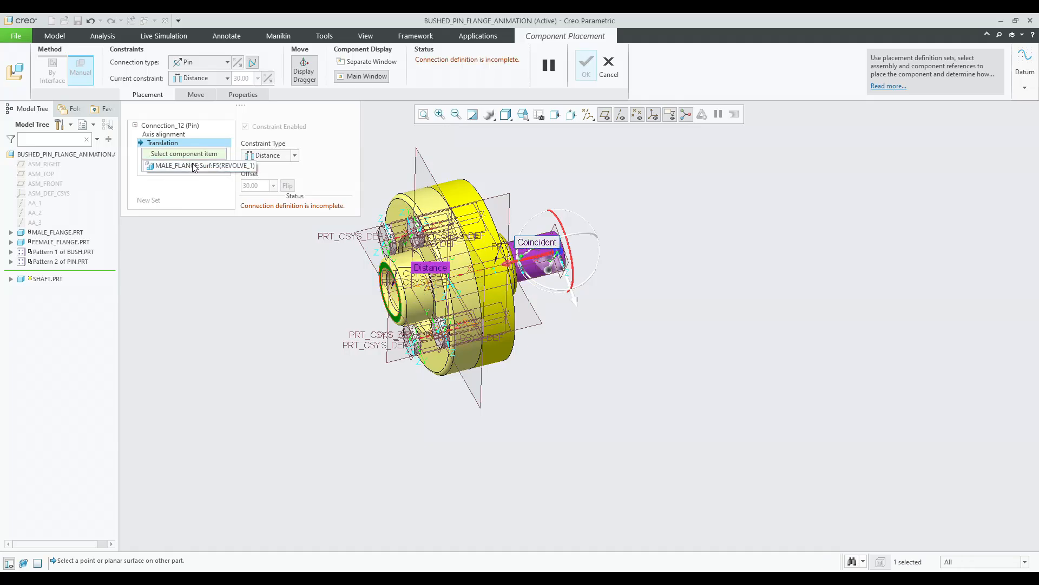
left_click(218, 170)
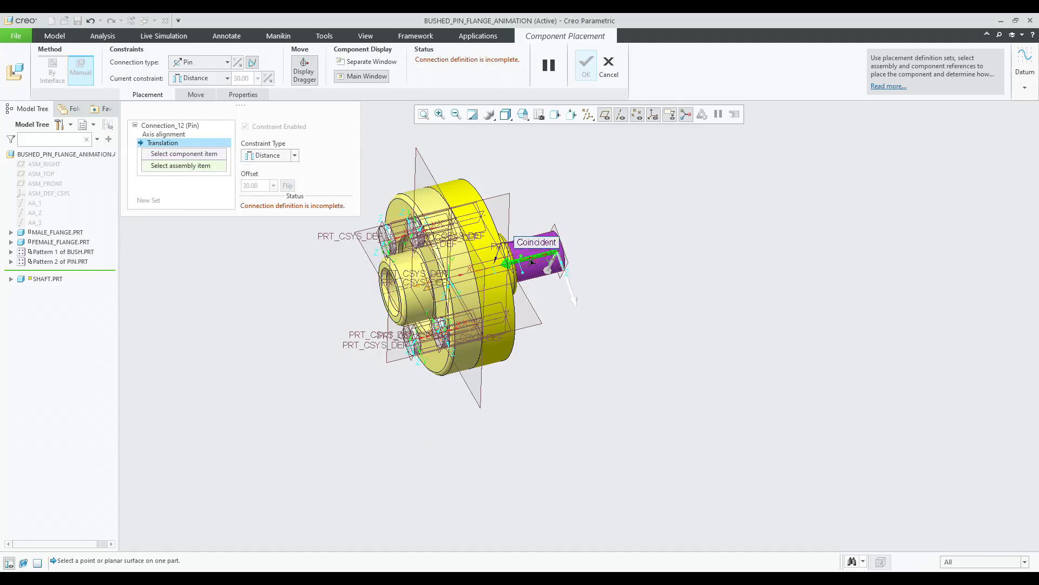
left_click_drag(533, 262, 310, 304)
middle_click_drag(319, 308, 327, 275)
scroll(328, 292, "up", 4)
middle_click_drag(318, 316, 332, 306)
scroll(332, 306, "down", 10)
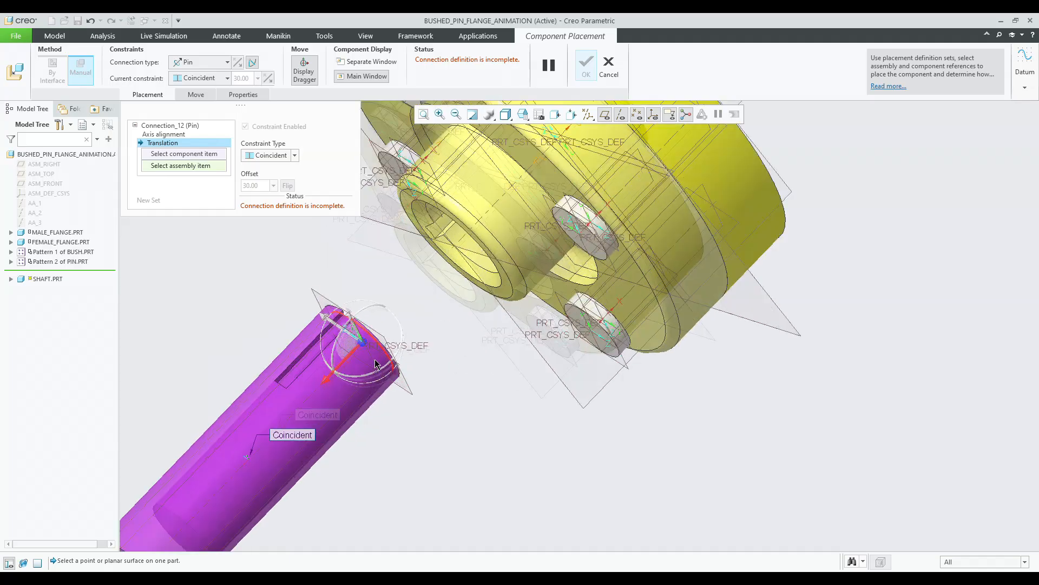
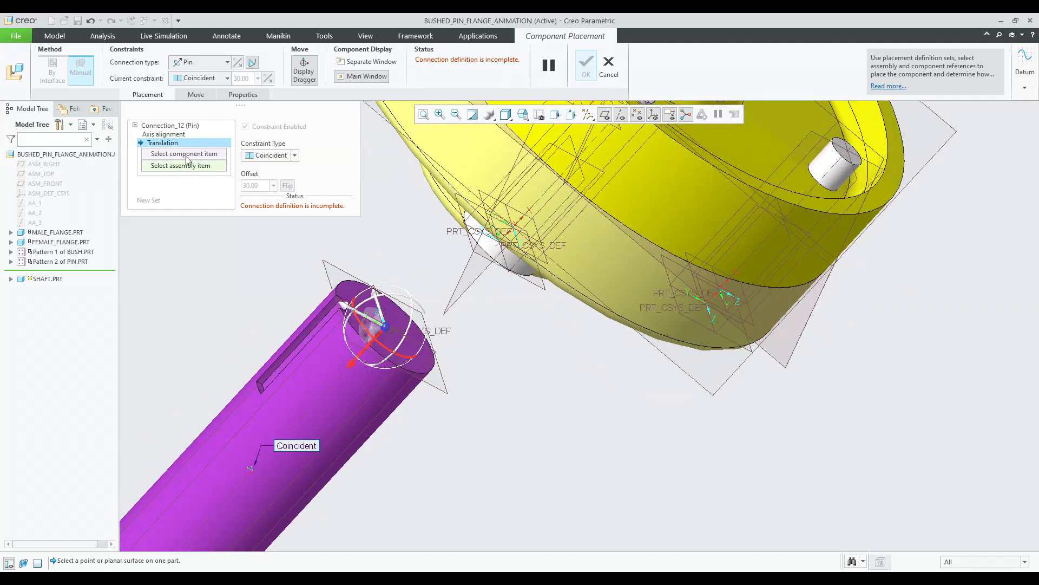
Select the shaft's end face and a male flange face as the new translation references.
middle_click_drag(451, 341, 483, 295)
left_click(535, 246)
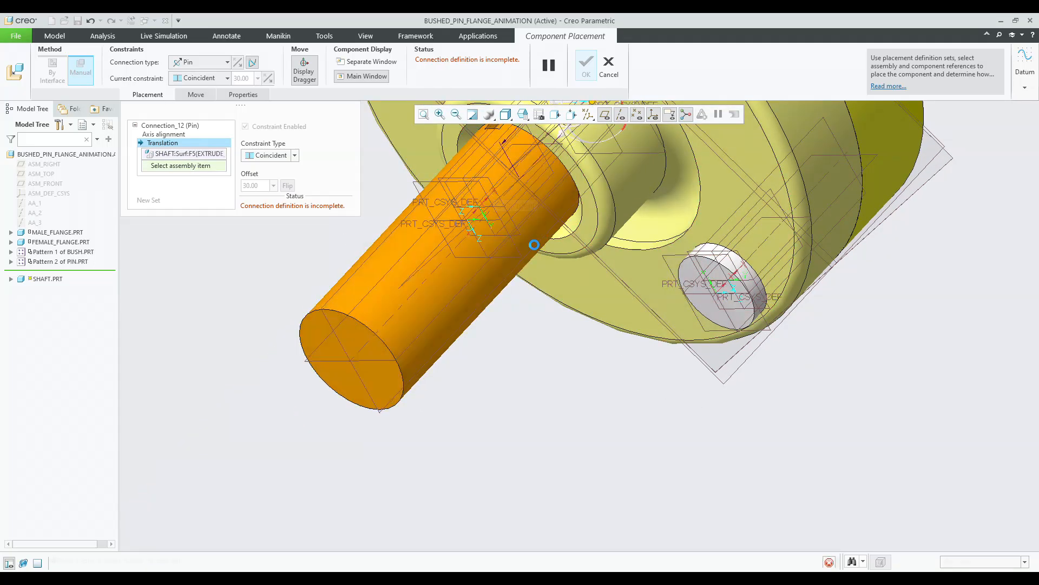
middle_click_drag(521, 225, 691, 337)
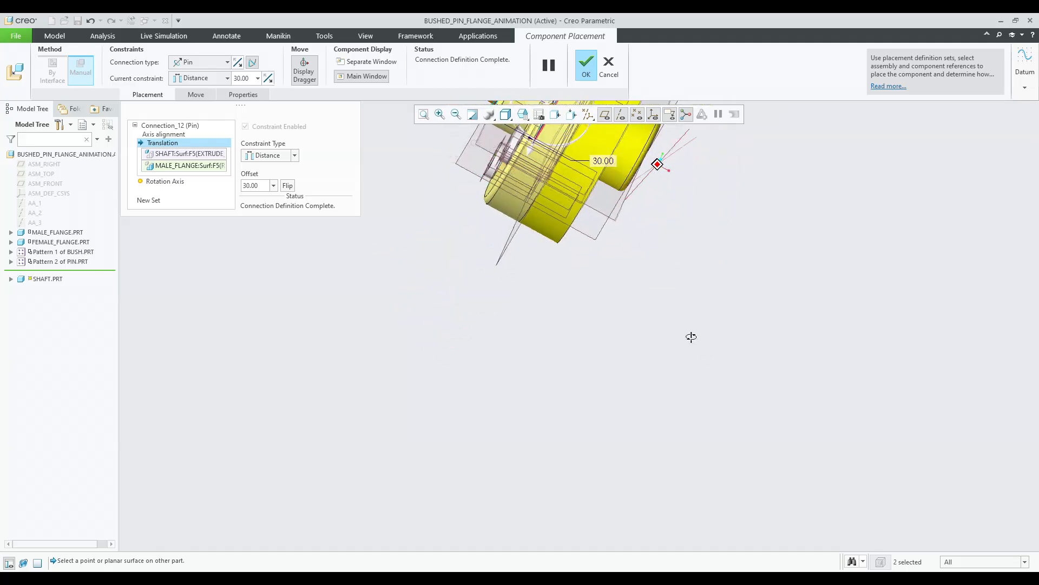
Complete the shaft's Pin connection placement.
scroll(691, 337, "up", 6)
middle_click(536, 315)
middle_click_drag(535, 316, 601, 300)
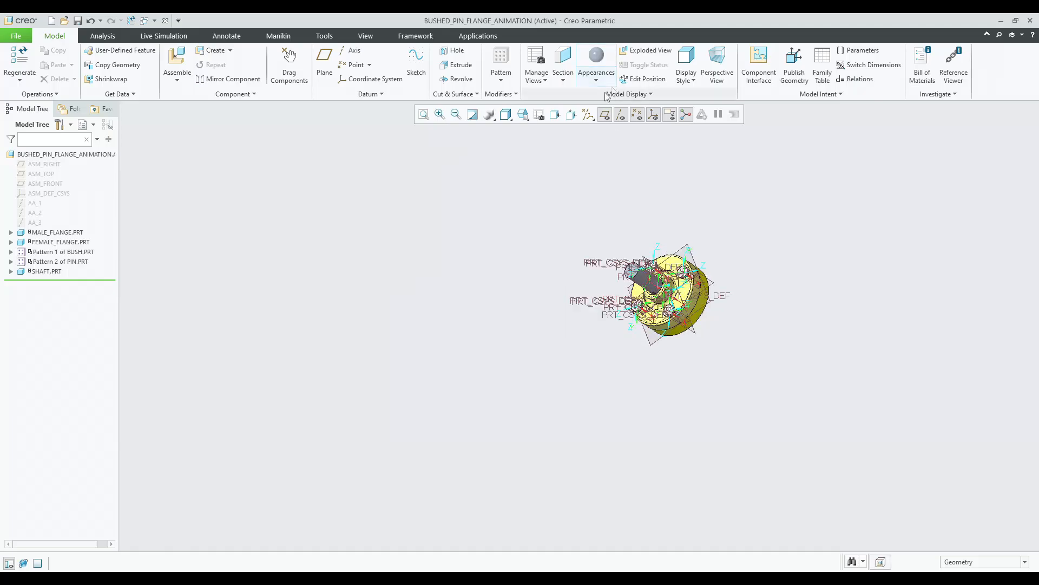
Turn off the display of datum planes in the graphics area.
left_click(589, 115)
left_click(587, 129)
left_click(661, 340)
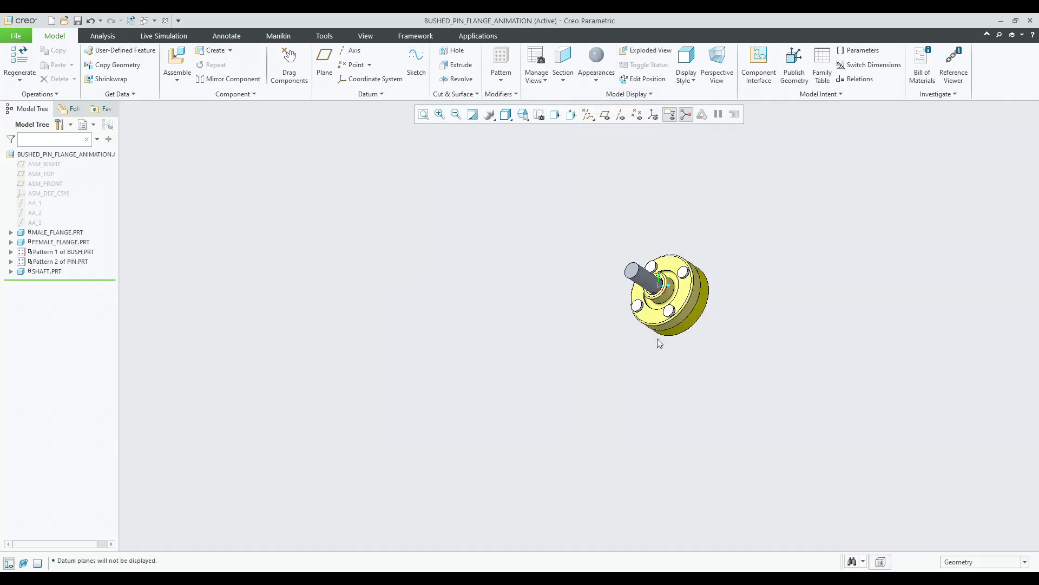
Redefine the first shaft's placement and set its translation offset to 15 mm.
scroll(610, 231, "down", 10)
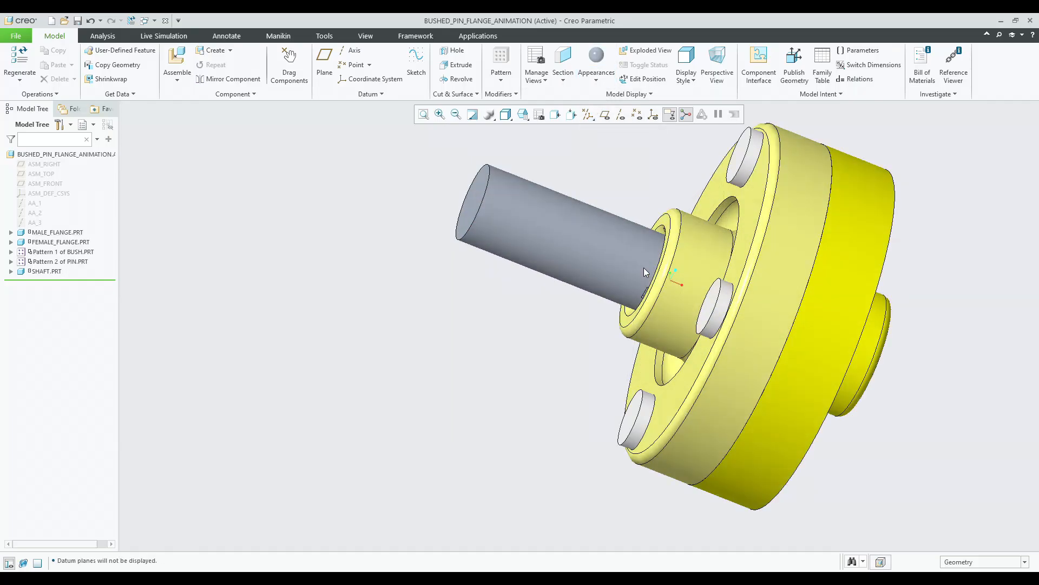
middle_click_drag(684, 338, 660, 346)
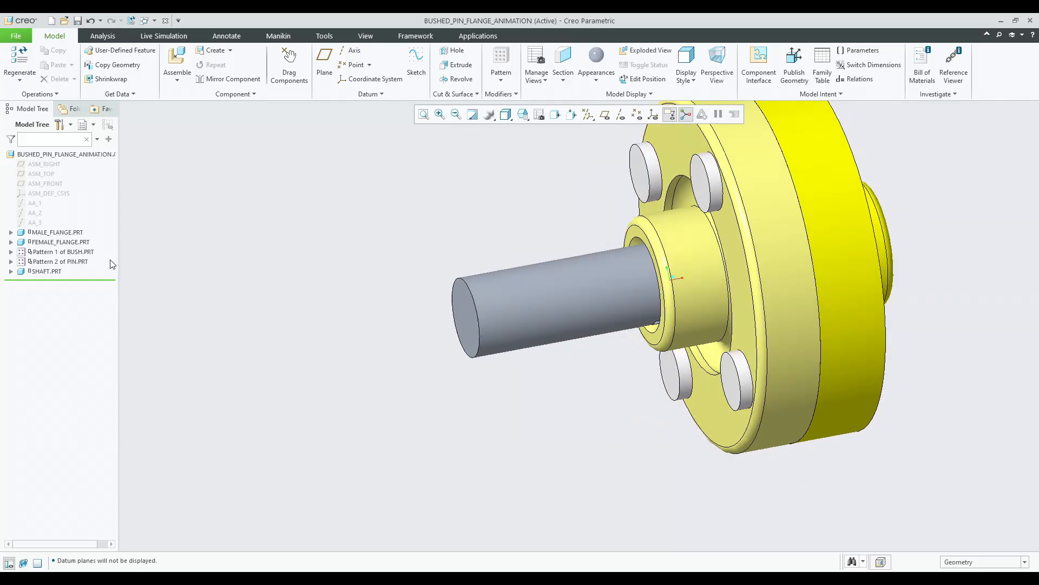
left_click(54, 271)
left_click(95, 217)
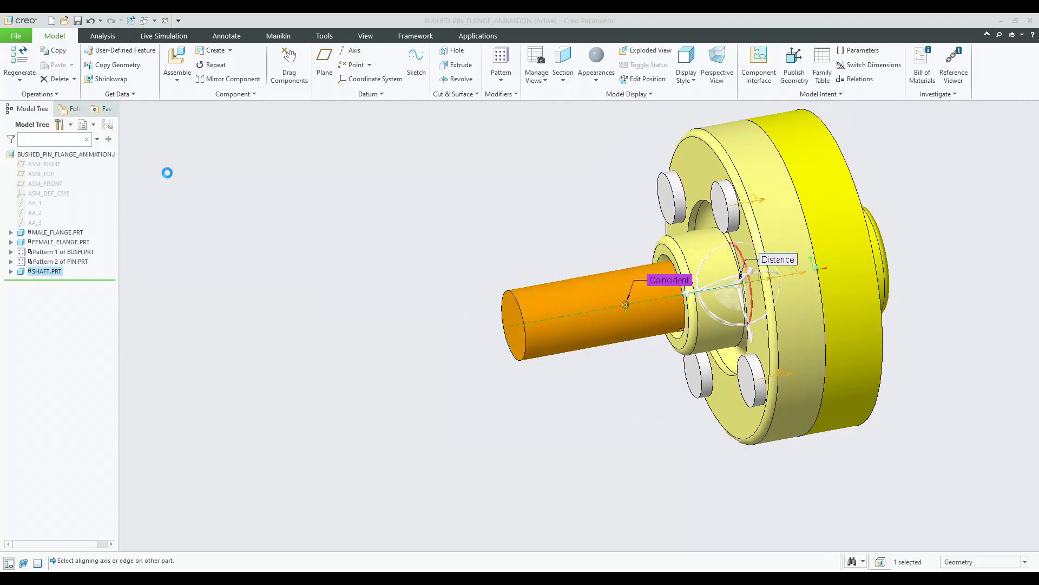
left_click(156, 171)
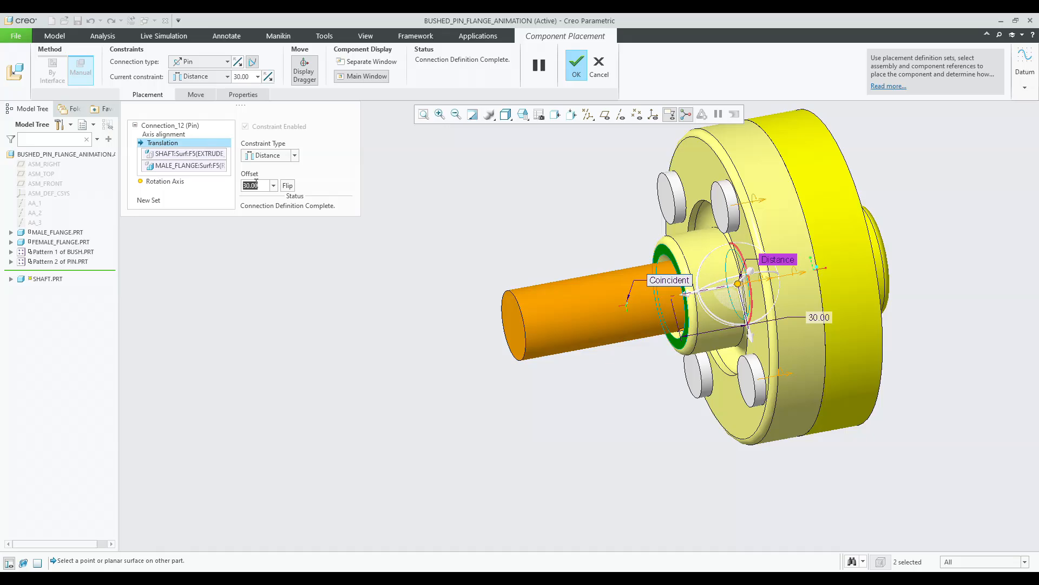
type("15")
key("Return")
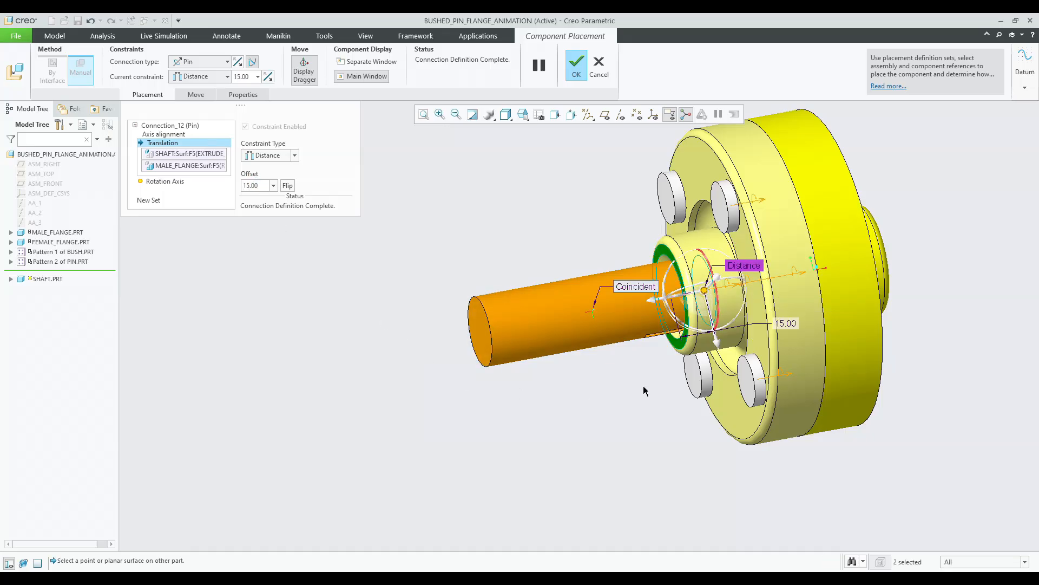
middle_click(636, 340)
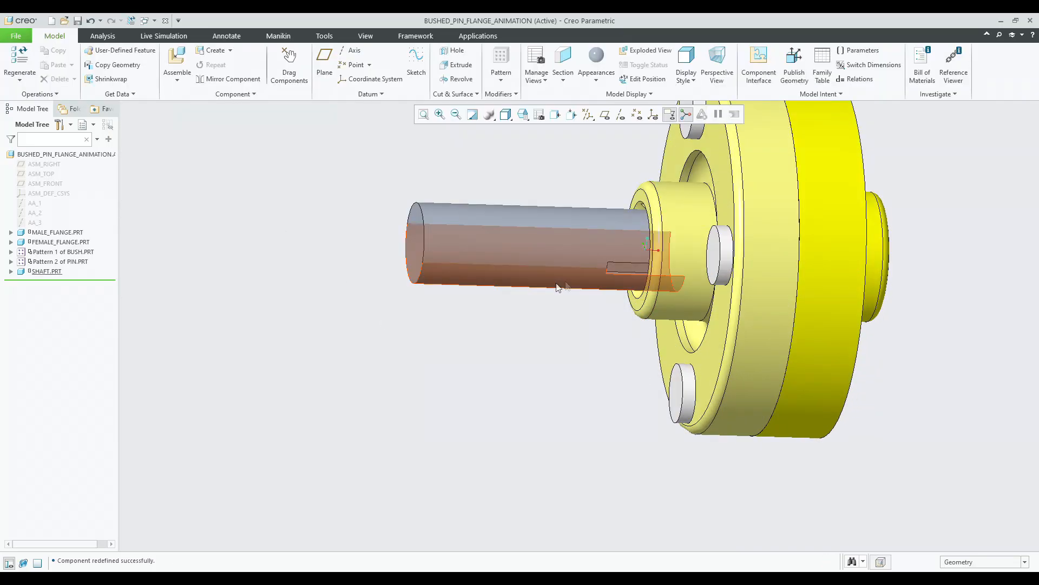
Assemble another instance of shaft.prt and make its face coincident with the female flange face.
middle_click_drag(580, 343, 558, 338)
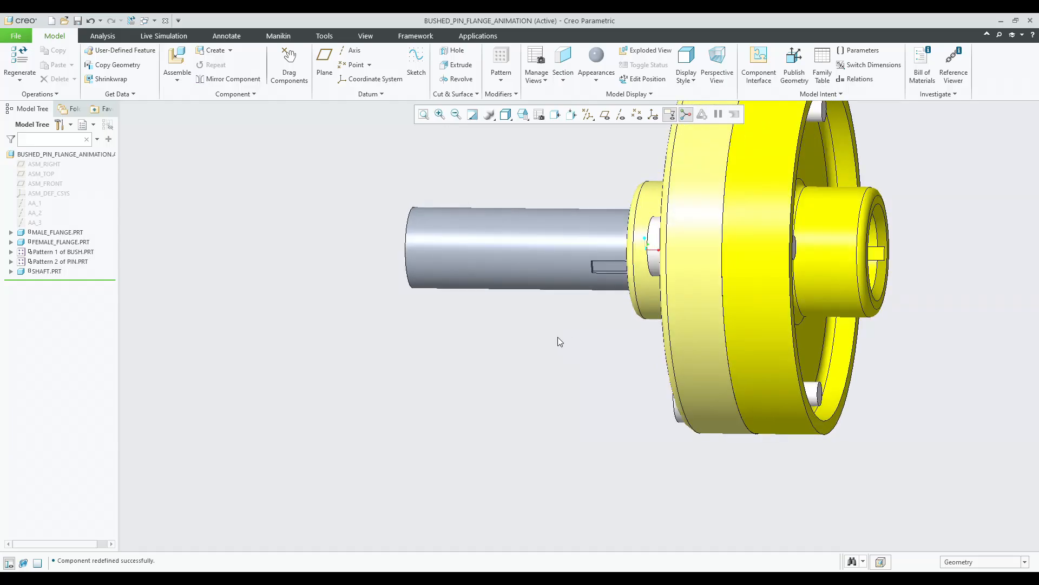
middle_click_drag(559, 338, 554, 368)
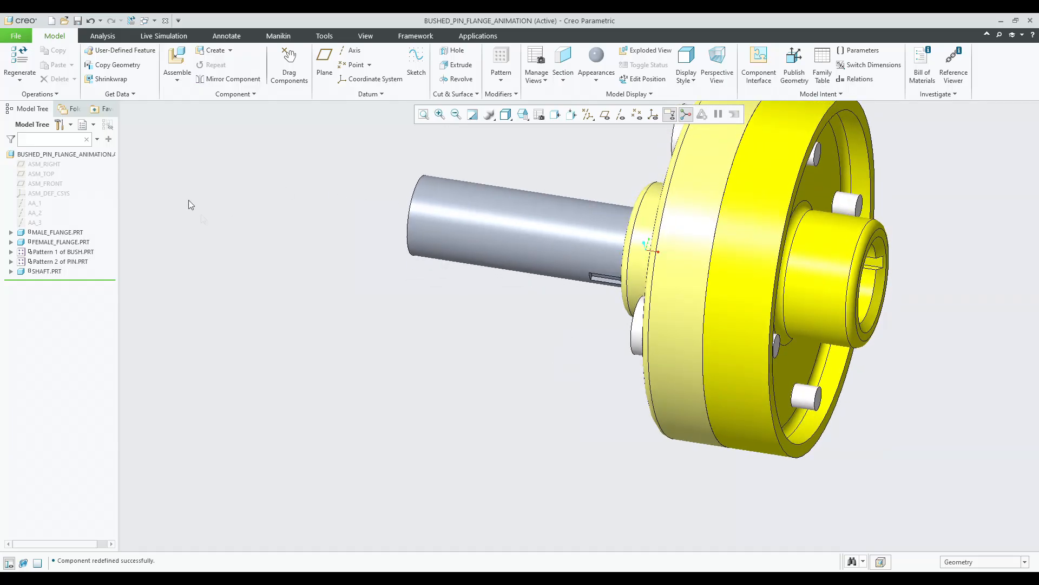
left_click(176, 57)
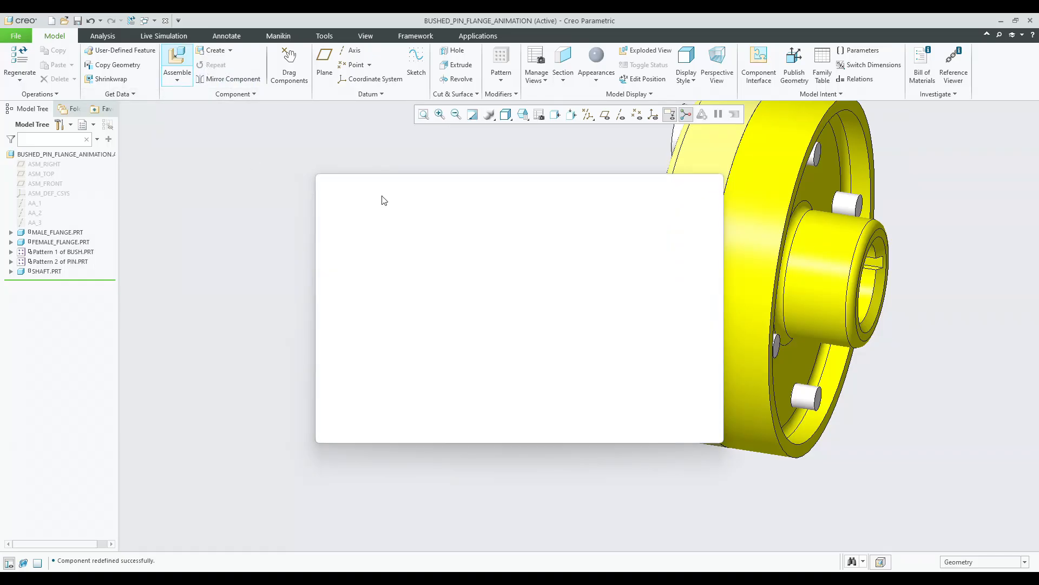
double_click(421, 284)
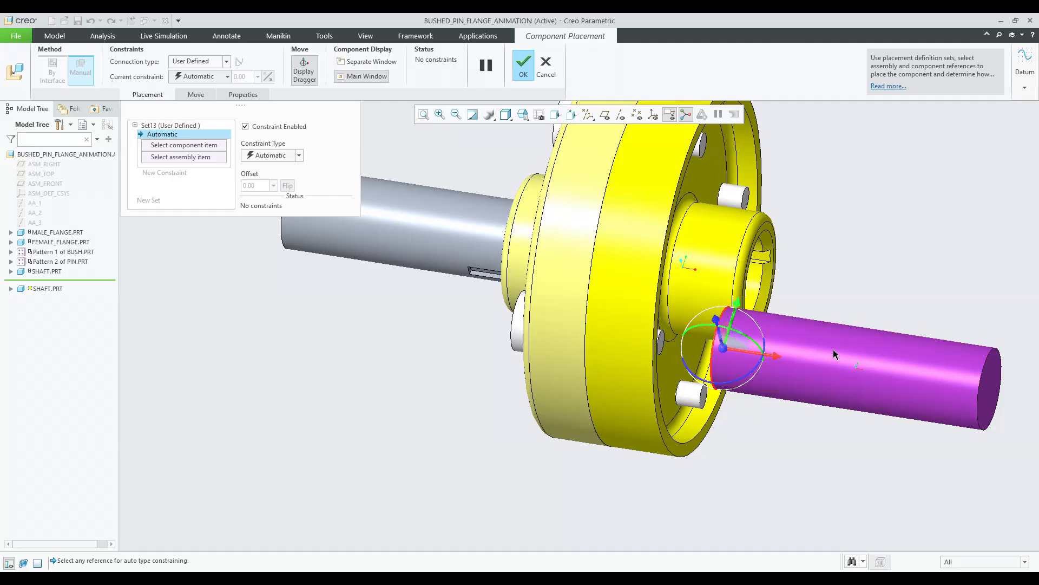
left_click(752, 294)
middle_click_drag(831, 307, 931, 306)
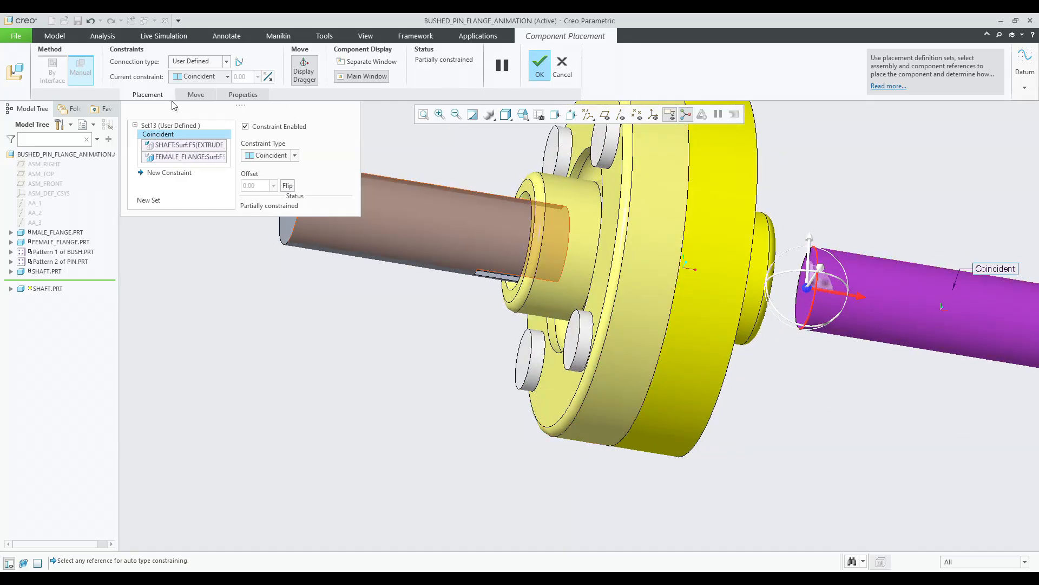
Convert the second shaft's placement into a Pin connection.
right_click(164, 134)
left_click(186, 139)
left_click(198, 62)
left_click(189, 92)
Select the axis alignment references on the second shaft and the female flange.
left_click(932, 282)
middle_click_drag(931, 283, 812, 339)
left_click(717, 290)
scroll(814, 291, "down", 4)
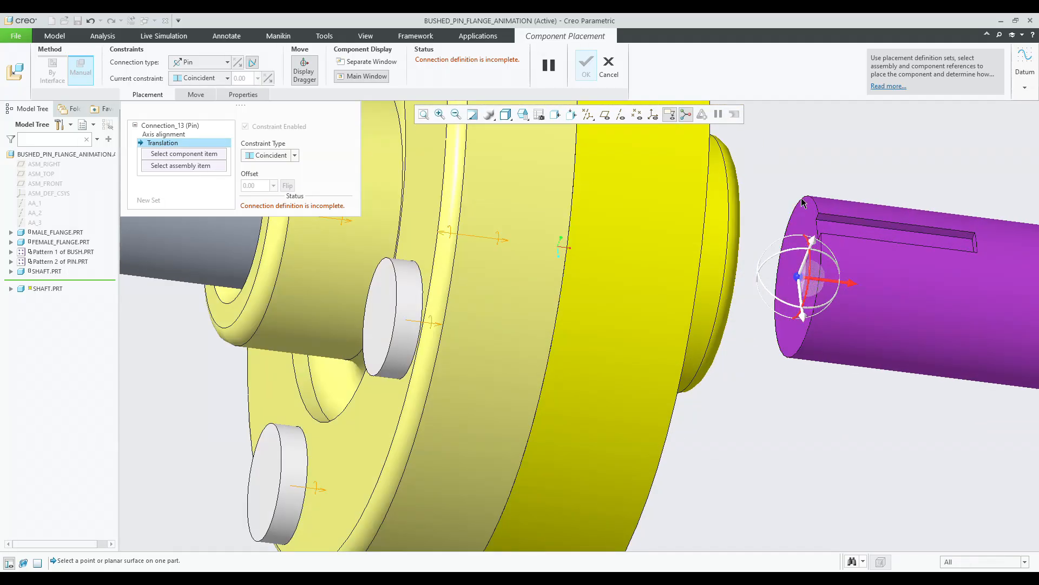
Select the second shaft's end face and a female flange face as translation references.
left_click(785, 252)
middle_click_drag(785, 252, 724, 223)
left_click(724, 176)
middle_click_drag(724, 176, 748, 214)
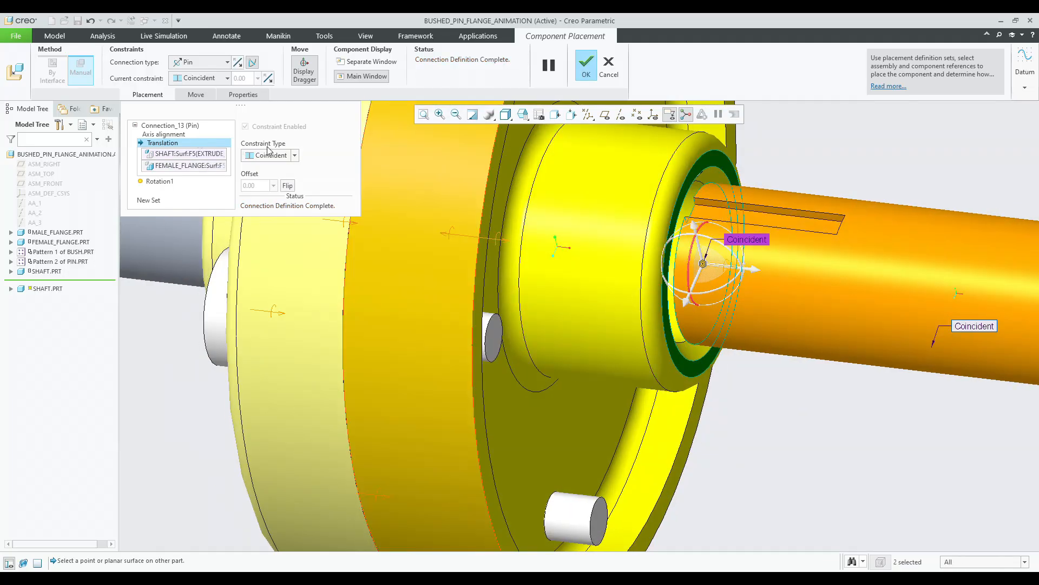
Set the translation constraint to Distance with a 15 mm offset and flip its direction.
left_click(265, 167)
type("15")
key("Return")
left_click(289, 185)
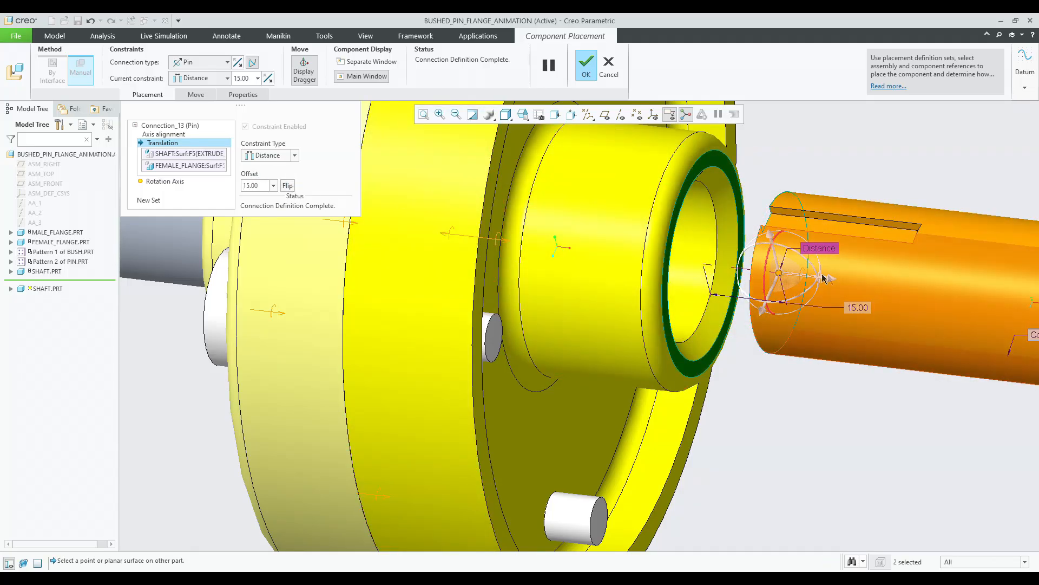
Drag the shaft's offset handle and reset the offset to 15 mm.
left_click_drag(823, 278, 707, 264)
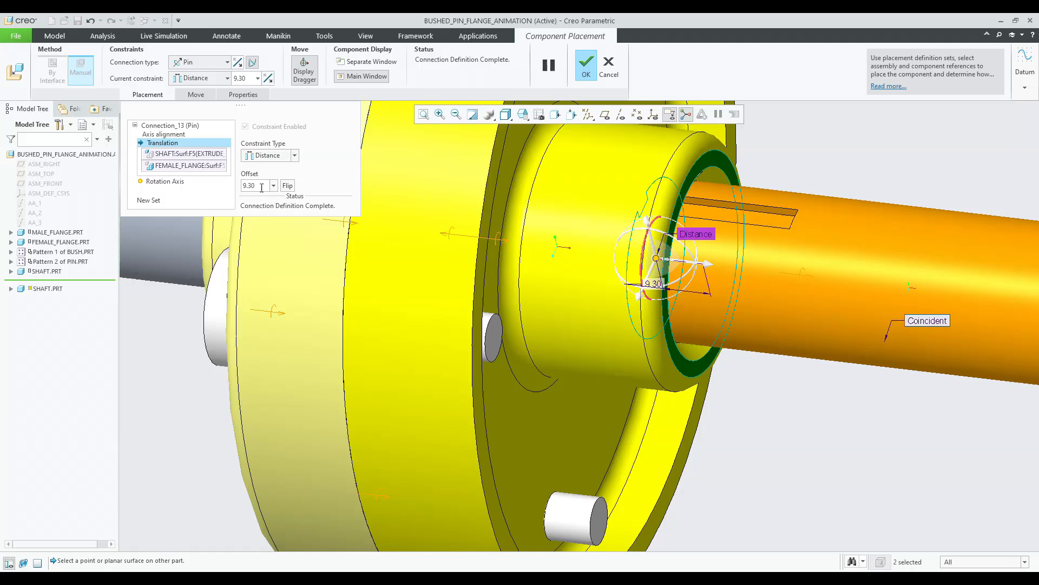
left_click(261, 186)
key("Return")
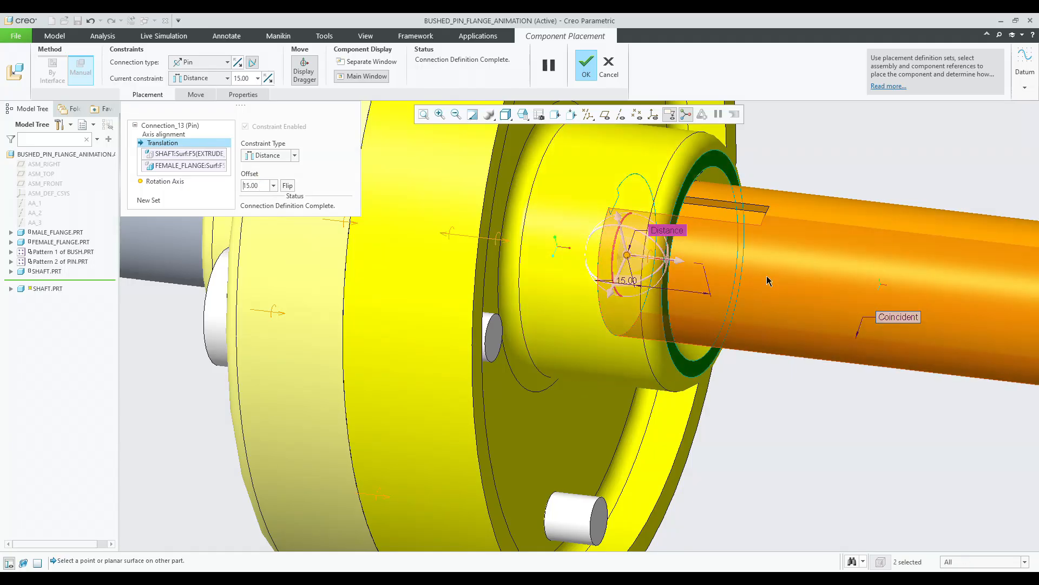
Complete the second shaft's Pin connection placement.
middle_click(785, 279)
scroll(785, 278, "up", 5)
middle_click_drag(732, 272, 726, 306)
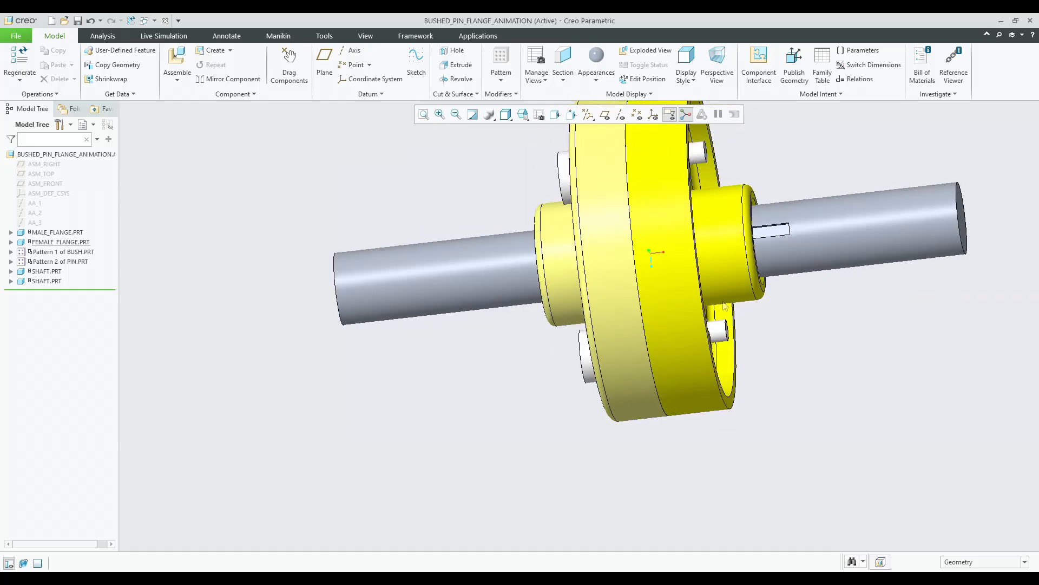
Assemble key.prt into the coupling assembly.
left_click(182, 54)
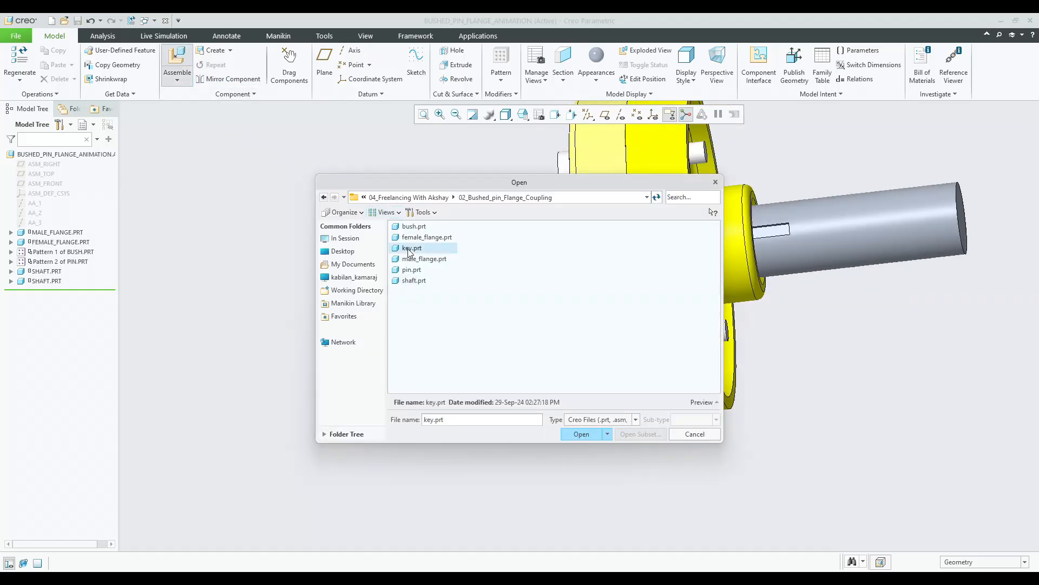
double_click(409, 248)
middle_click_drag(487, 273, 777, 437)
scroll(643, 421, "up", 6)
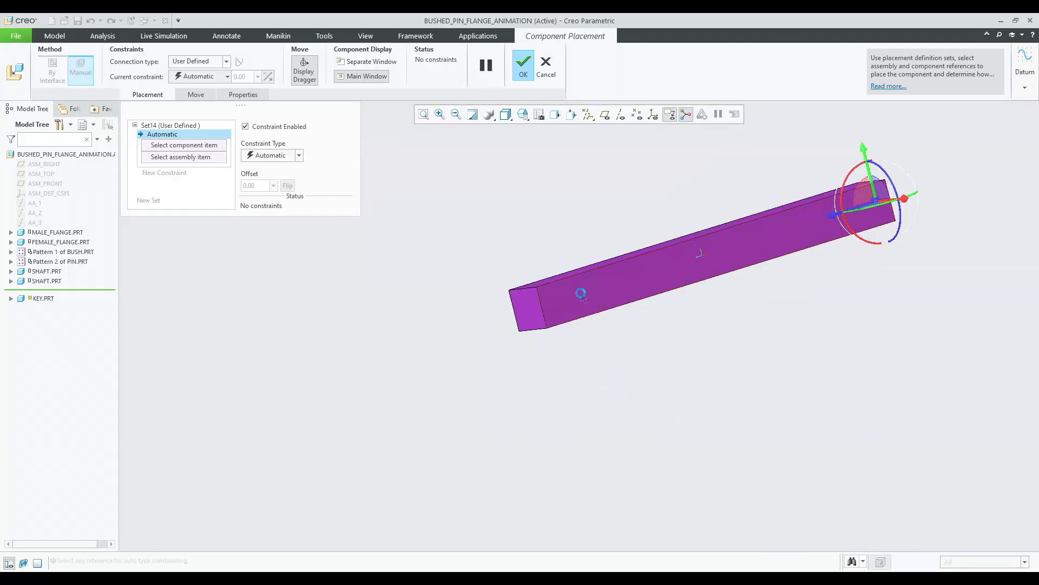
Constrain a key face to the shaft's keyway bottom face and set the constraint to Coincident.
left_click(582, 294)
scroll(633, 390, "up", 7)
middle_click_drag(627, 282, 622, 275)
scroll(624, 218, "down", 5)
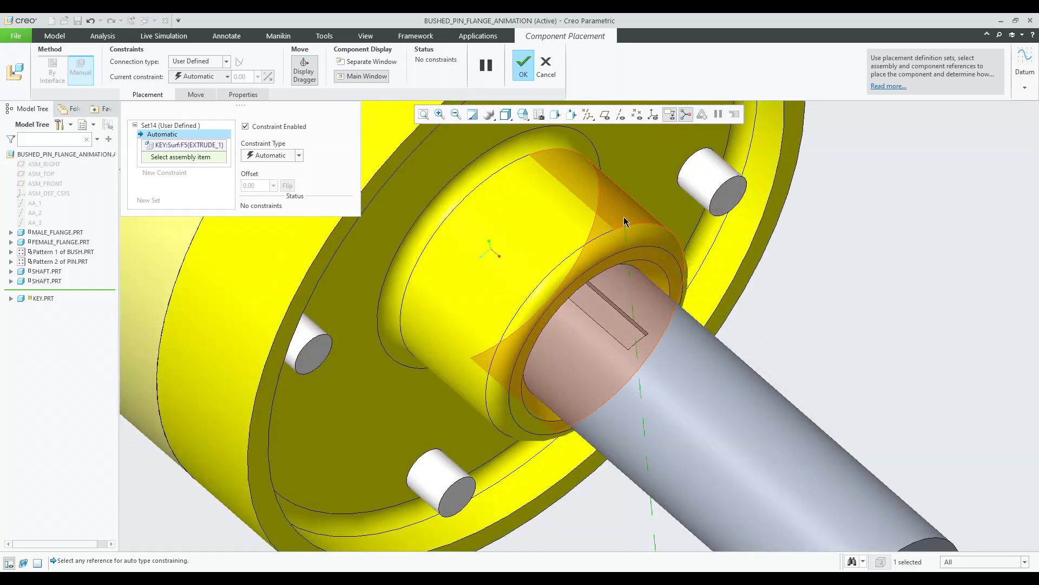
scroll(624, 221, "down", 5)
left_click(634, 310)
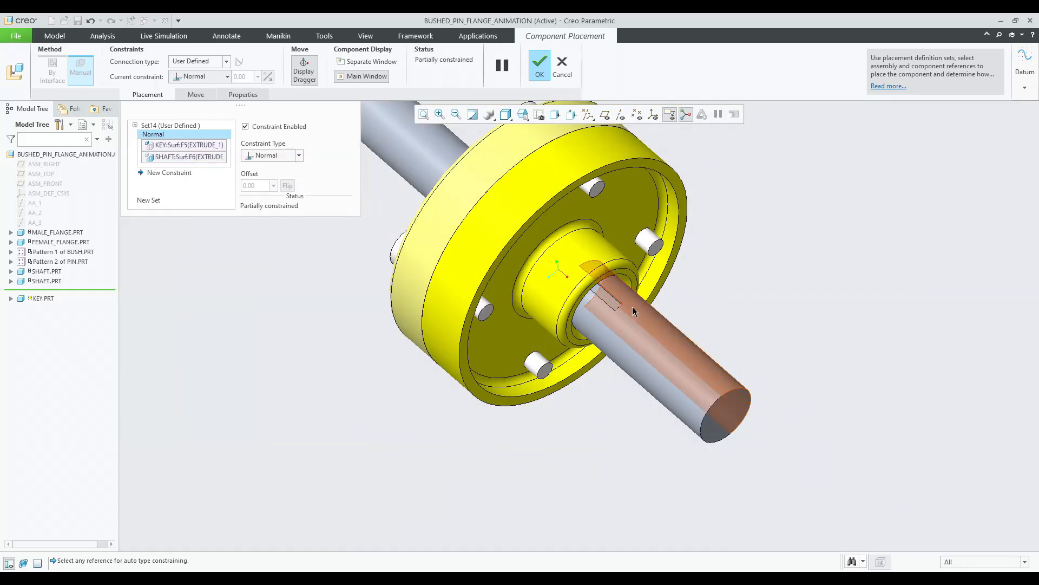
scroll(633, 310, "down", 6)
scroll(676, 430, "up", 6)
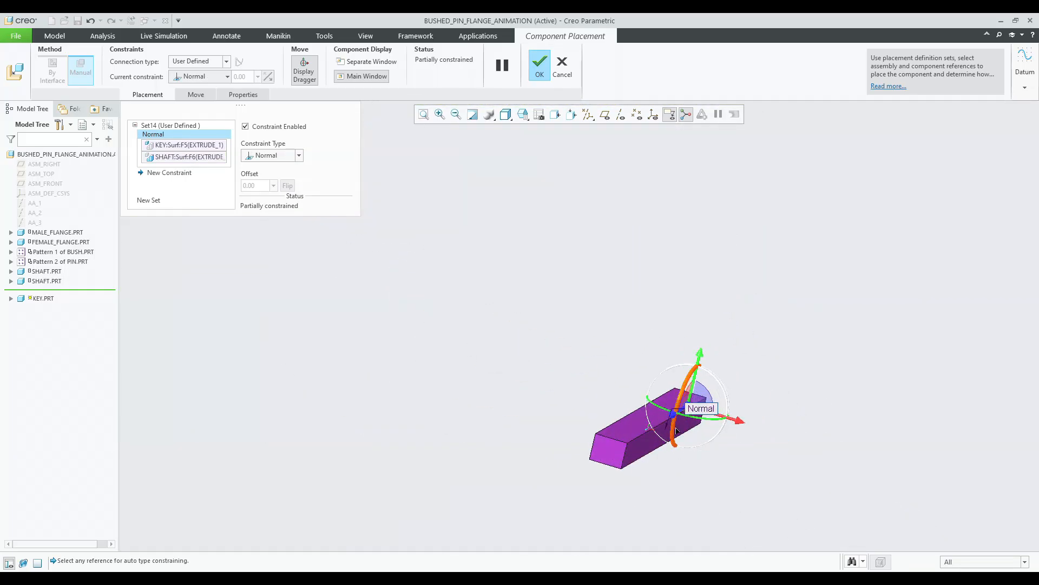
left_click(277, 196)
Drag the key close to the shaft's keyway.
scroll(690, 351, "down", 5)
scroll(720, 247, "up", 3)
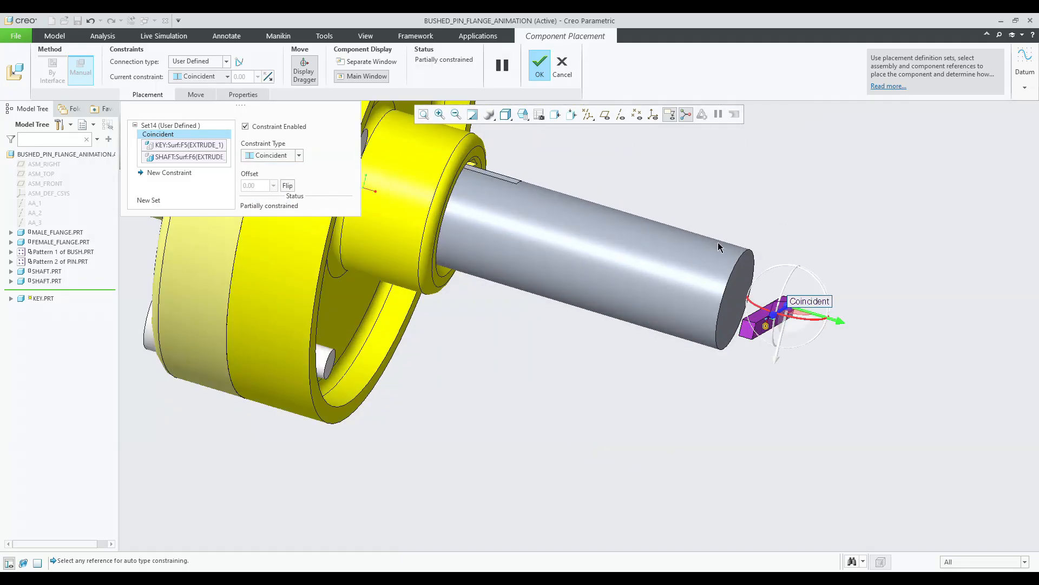
left_click_drag(803, 320, 726, 306)
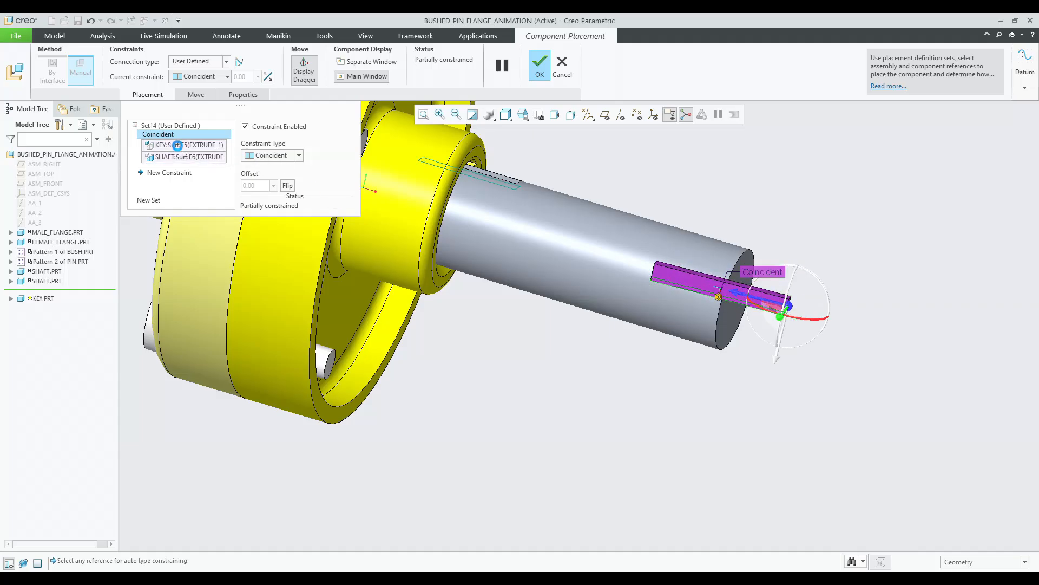
left_click(671, 277)
middle_click_drag(671, 278, 676, 296)
scroll(682, 304, "up", 6)
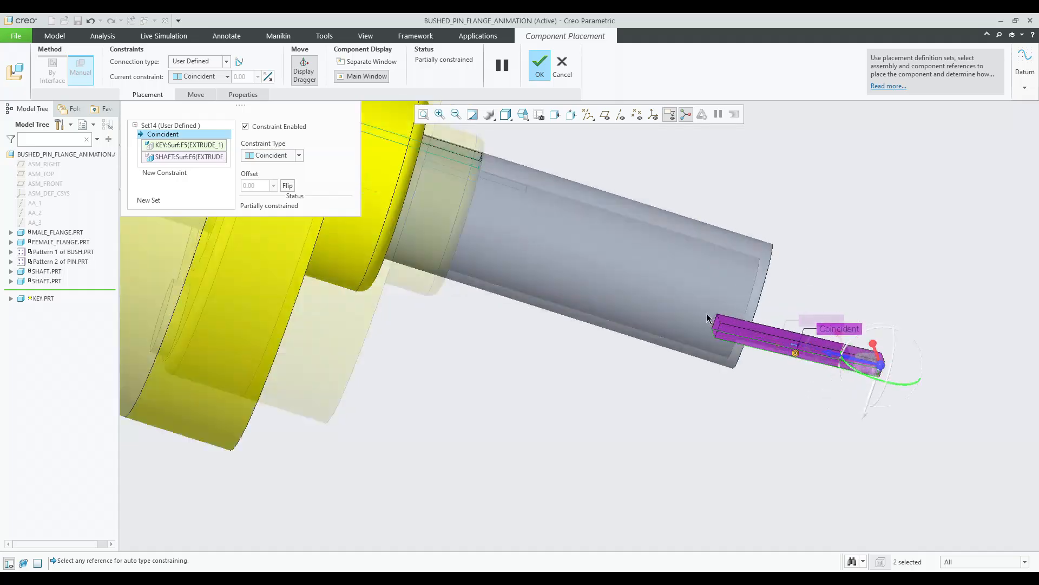
scroll(725, 333, "down", 6)
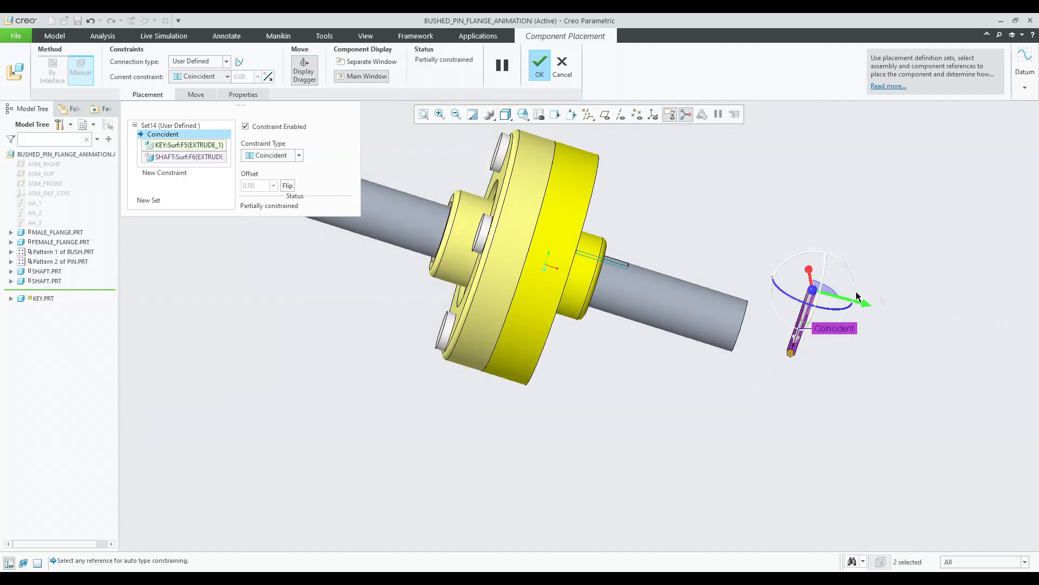
Add a new constraint making a key side face coincident with the keyway side face.
left_click(171, 176)
middle_click_drag(780, 325, 574, 360)
scroll(558, 336, "up", 5)
scroll(558, 336, "down", 2)
left_click(560, 339)
scroll(560, 339, "down", 4)
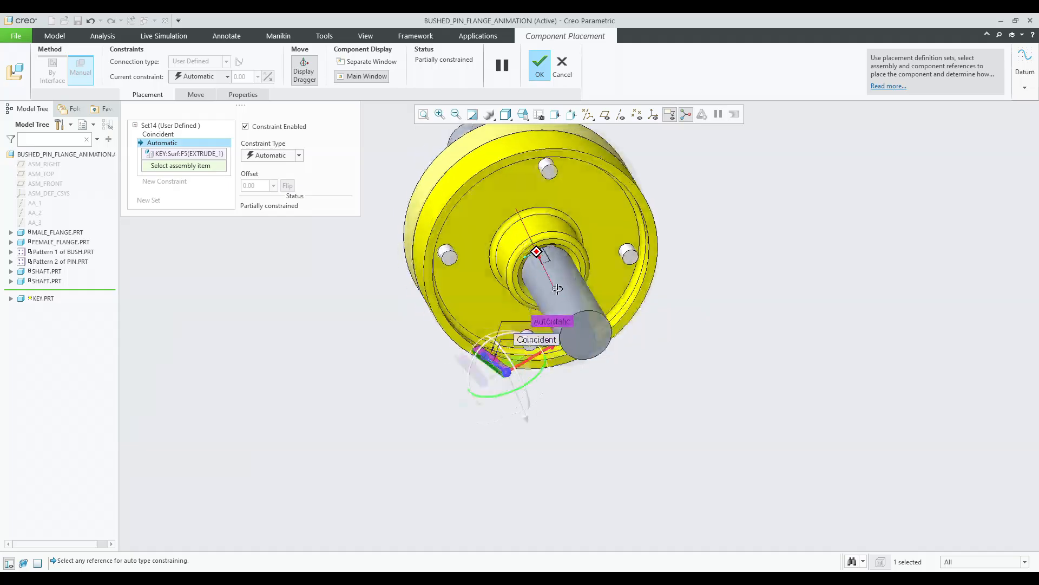
scroll(539, 266, "up", 8)
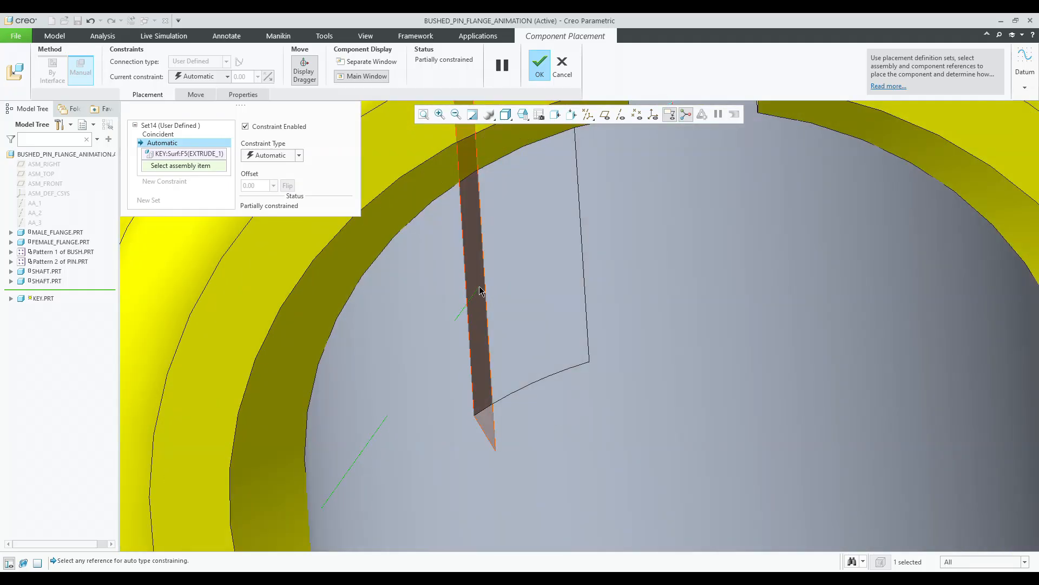
left_click(480, 287)
scroll(480, 288, "down", 8)
middle_click_drag(480, 288, 548, 295)
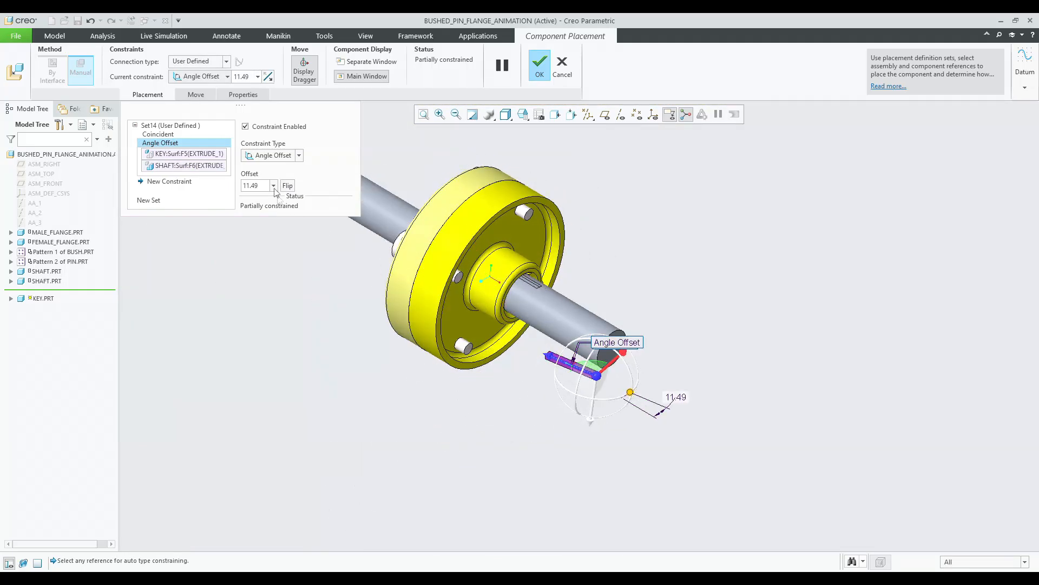
left_click(272, 197)
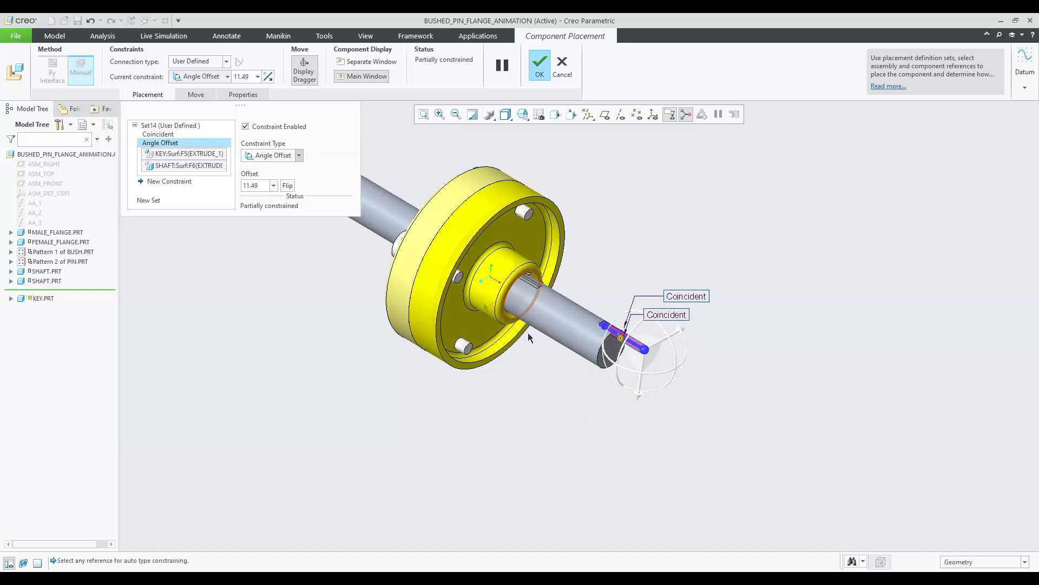
scroll(661, 365, "up", 10)
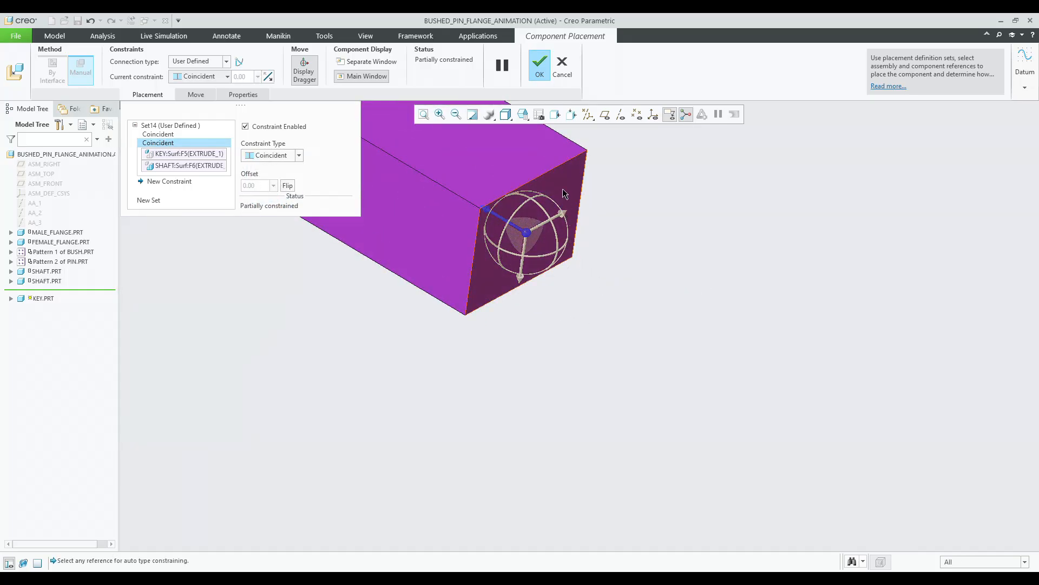
Constrain the key's end face to the keyway's end face as Coincident and finish placing the key.
left_click(563, 194)
scroll(560, 193, "down", 6)
middle_click_drag(569, 231, 428, 168)
scroll(536, 227, "up", 2)
scroll(508, 184, "down", 1)
scroll(419, 189, "down", 5)
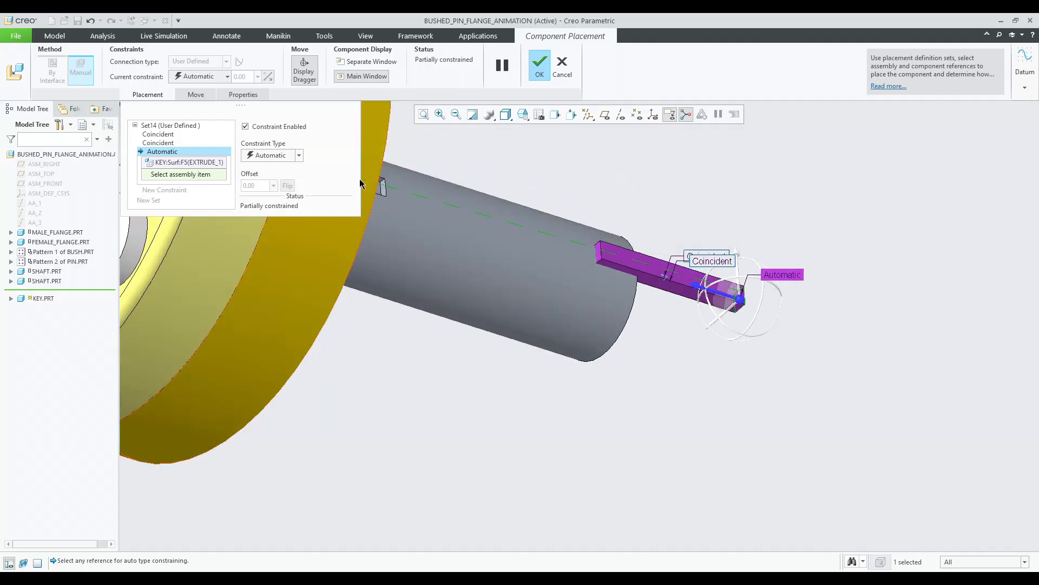
left_click(419, 191)
scroll(559, 245, "up", 5)
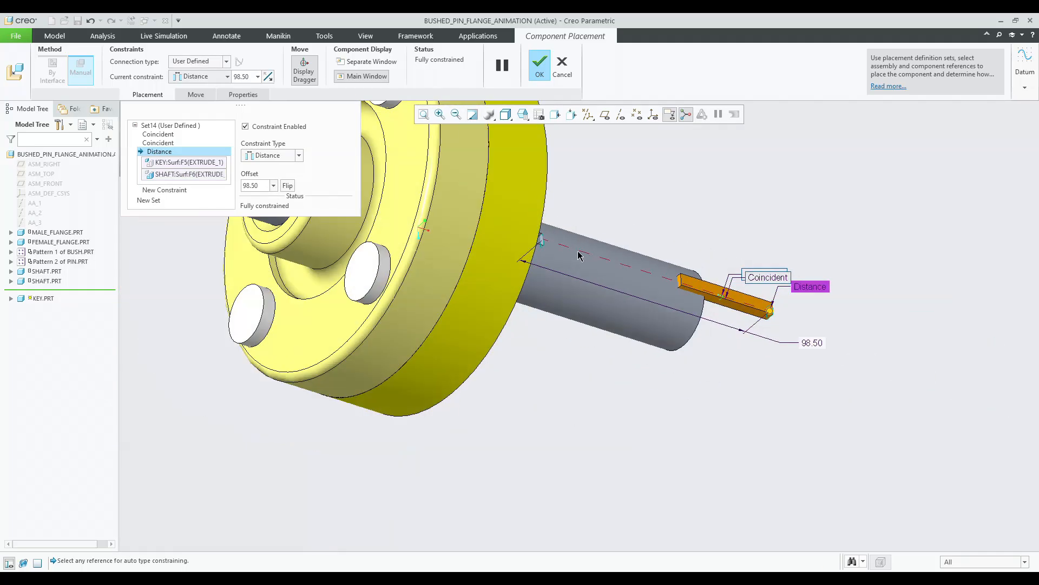
left_click(299, 155)
left_click(282, 196)
middle_click_drag(290, 200, 672, 193)
middle_click(671, 193)
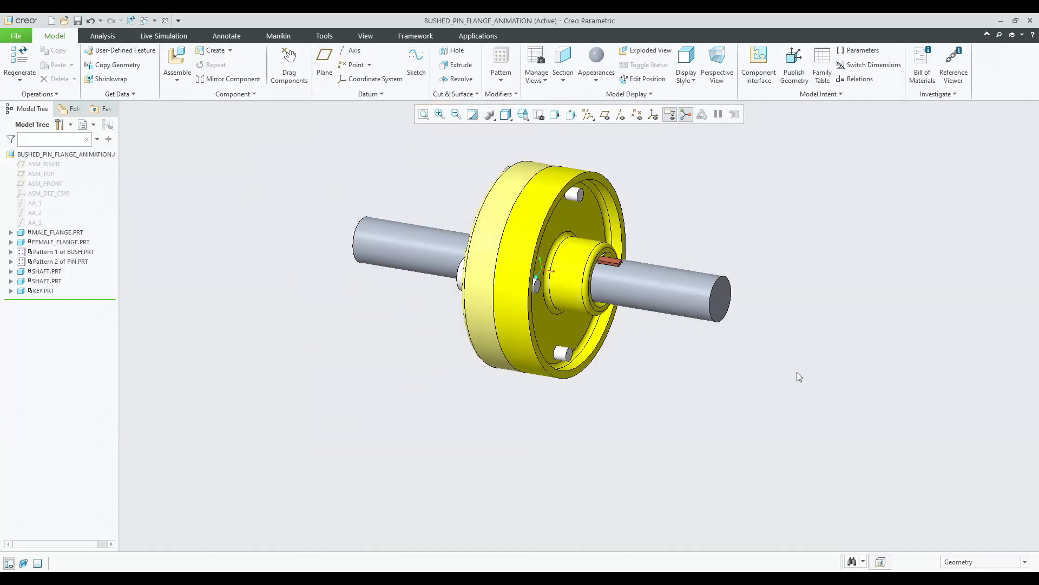
Assemble another copy of key.prt into the coupling assembly.
left_click(177, 60)
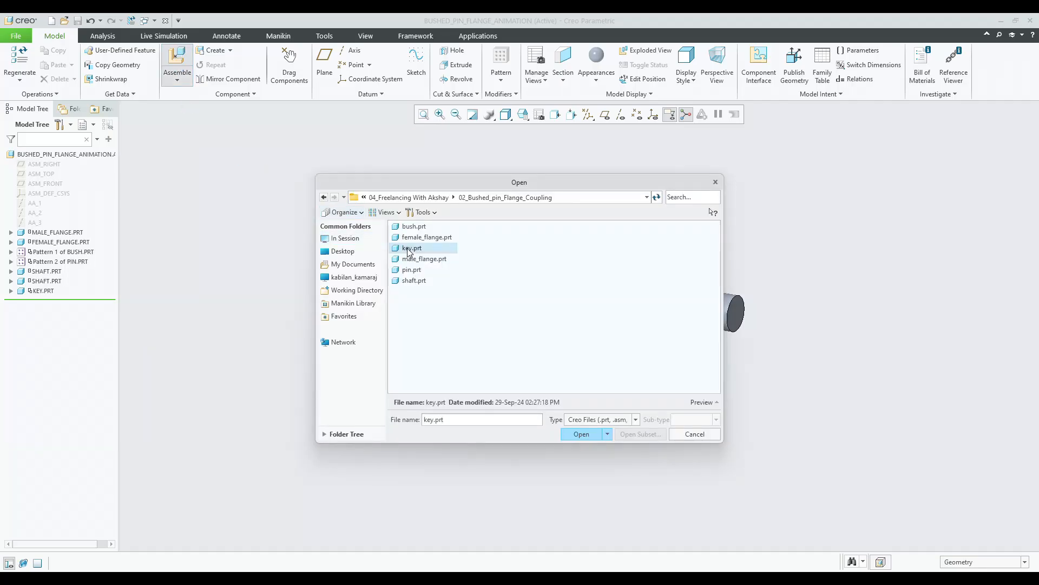
double_click(410, 249)
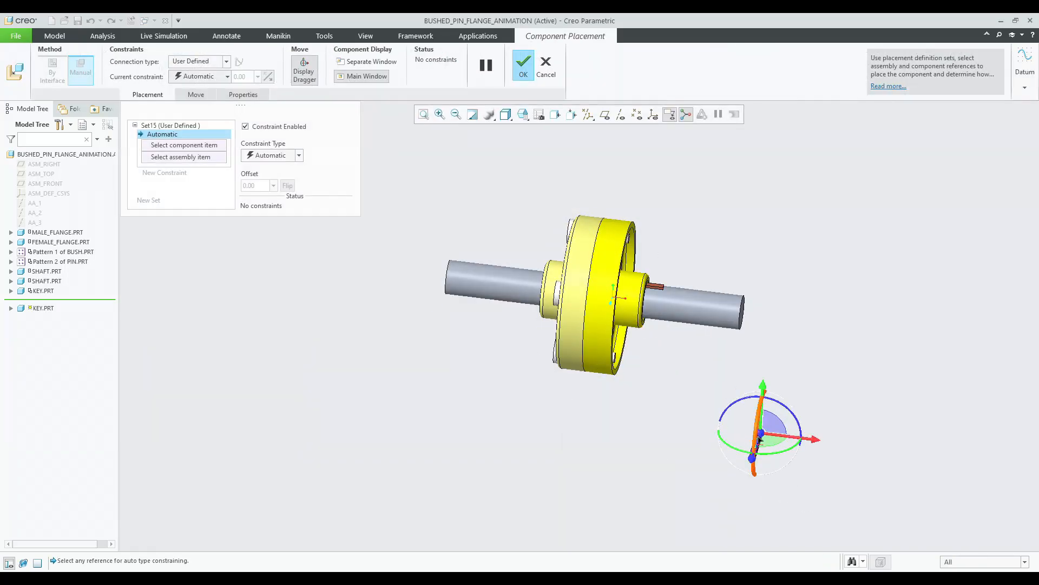
Constrain a face of the new key to the bottom of the other shaft's keyway and set it to Coincident.
left_click(760, 439)
left_click_drag(761, 438, 529, 250)
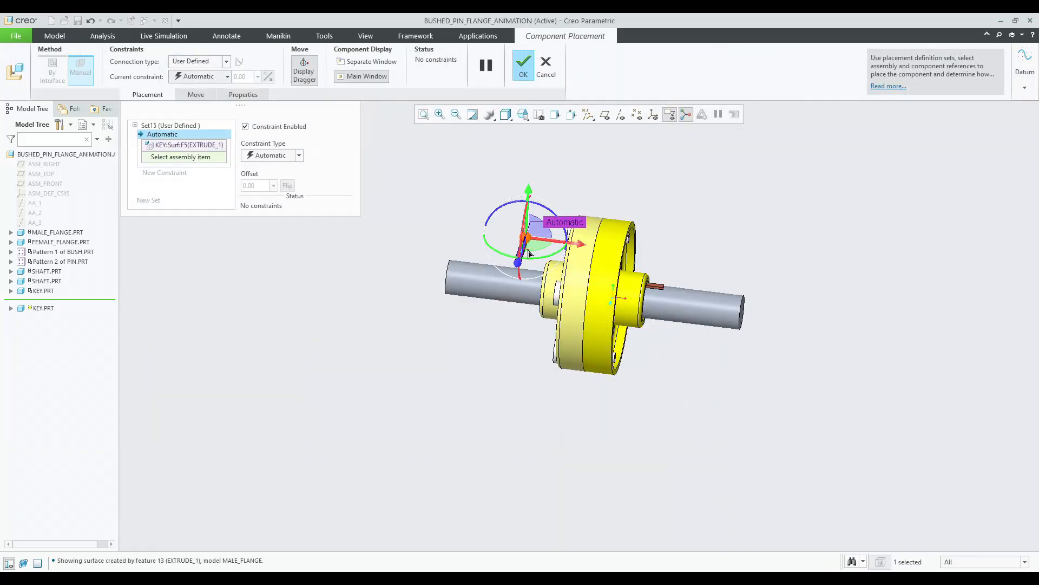
scroll(530, 255, "down", 5)
scroll(529, 255, "down", 8)
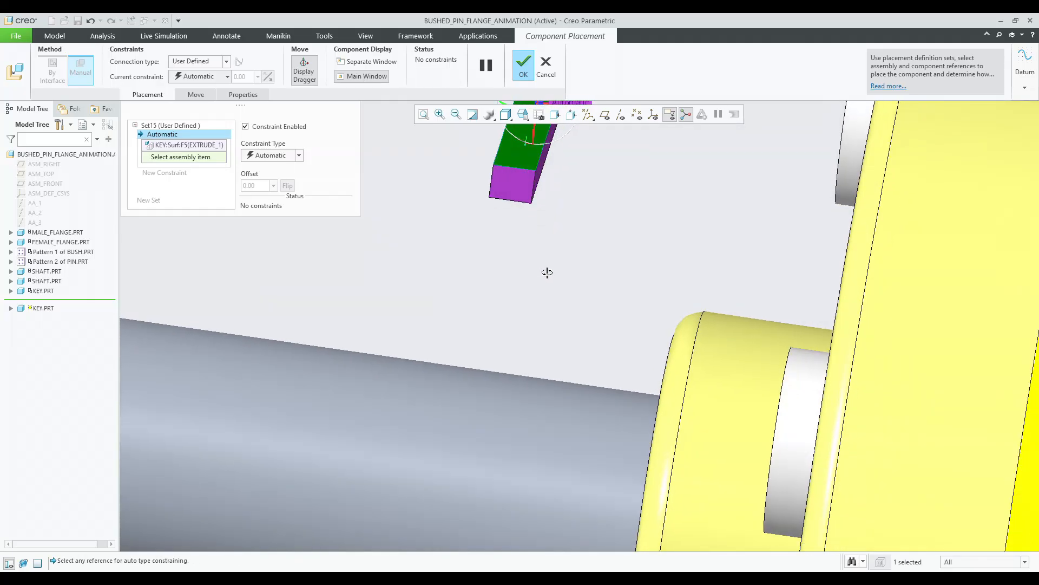
middle_click_drag(552, 271, 667, 376)
scroll(674, 386, "up", 3)
scroll(675, 389, "up", 5)
scroll(667, 377, "down", 5)
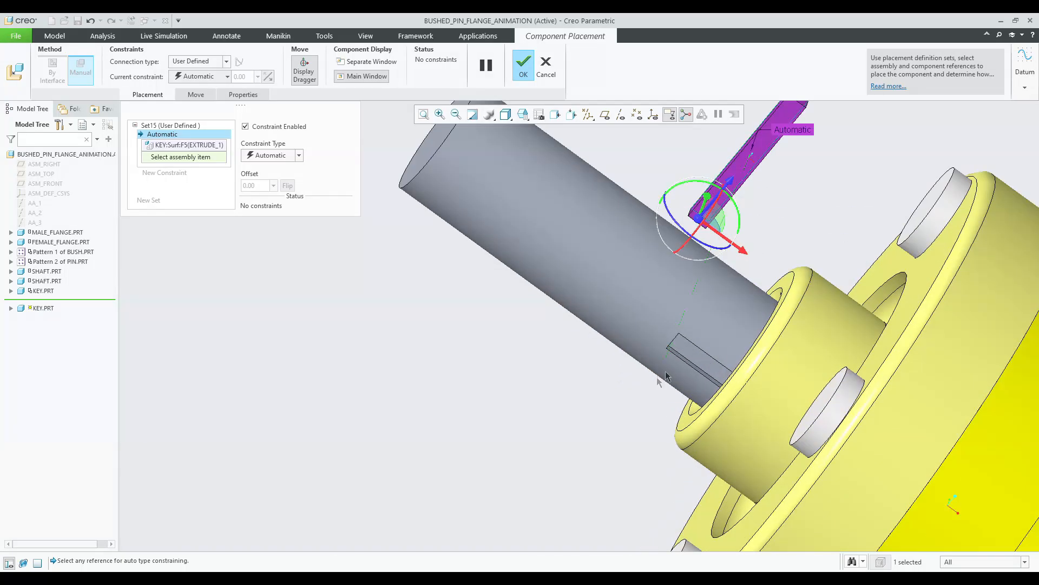
left_click(693, 357)
left_click(276, 156)
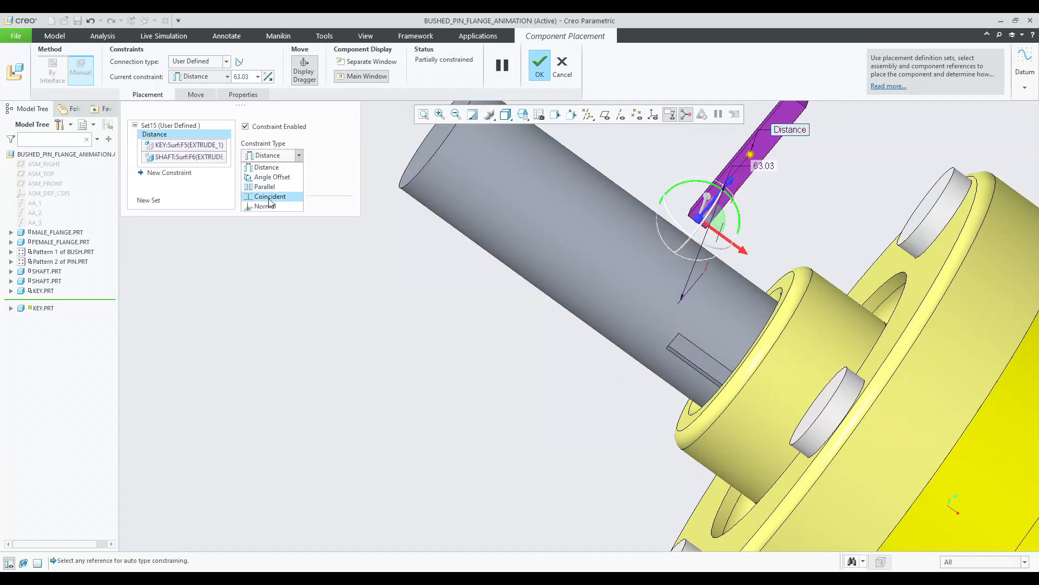
left_click(270, 202)
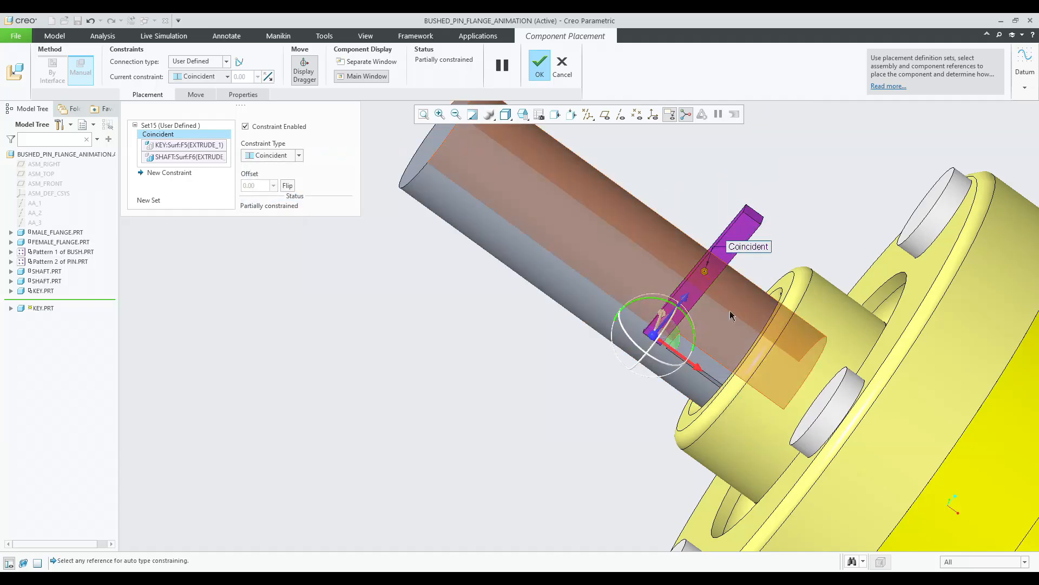
Add a new constraint making the key's side face coincident with the keyway's side face.
left_click_drag(693, 328, 642, 310)
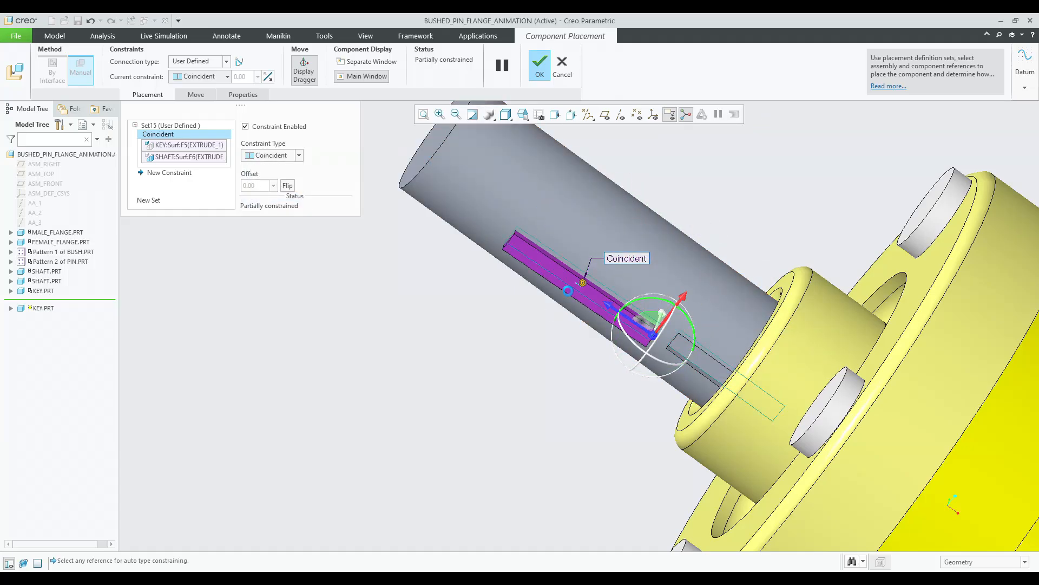
scroll(608, 278, "up", 2)
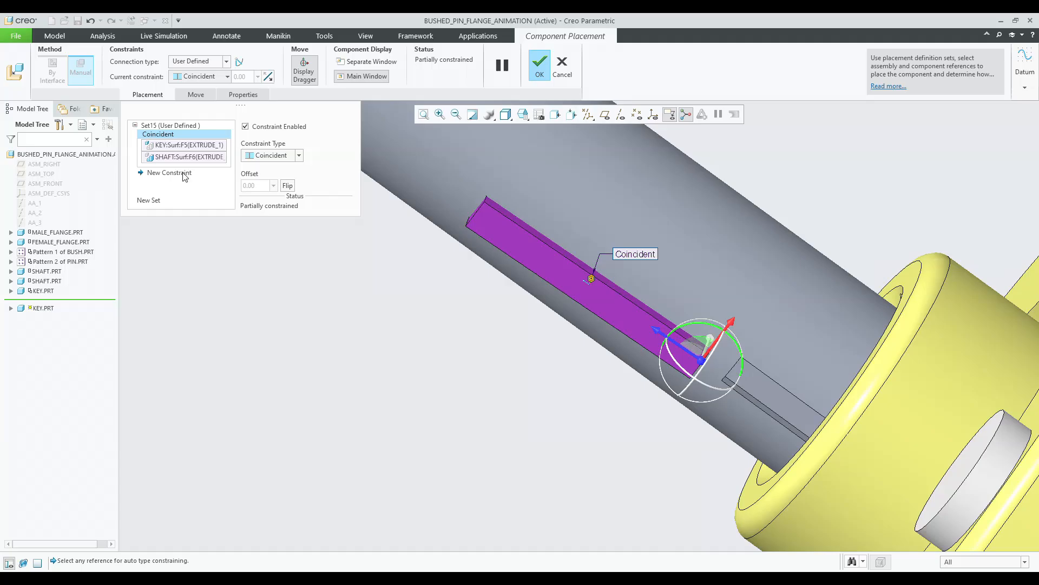
left_click(184, 174)
left_click(576, 261)
middle_click_drag(779, 384, 801, 325)
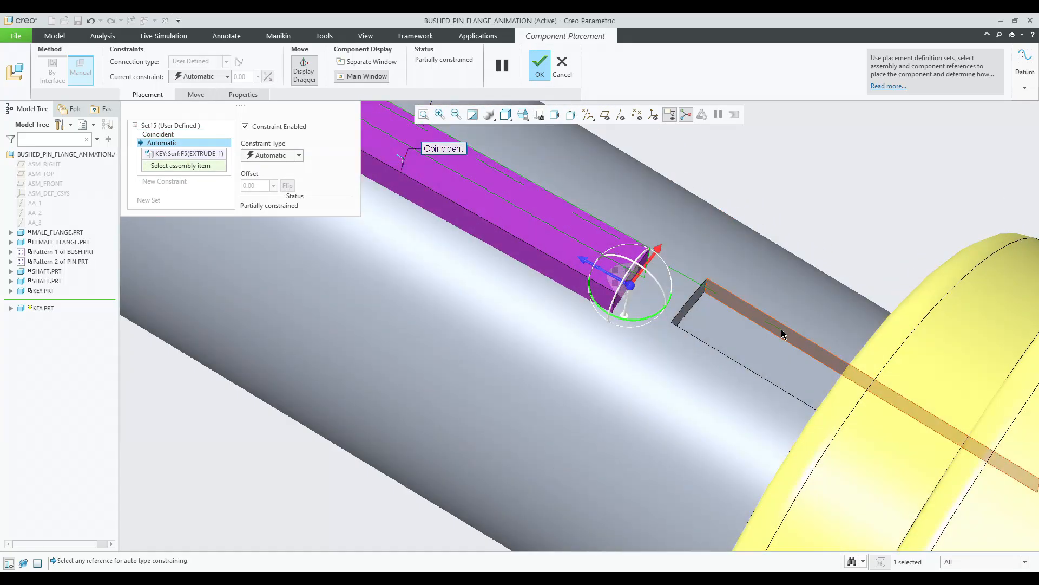
left_click(783, 331)
scroll(662, 272, "up", 3)
middle_click_drag(662, 272, 697, 306)
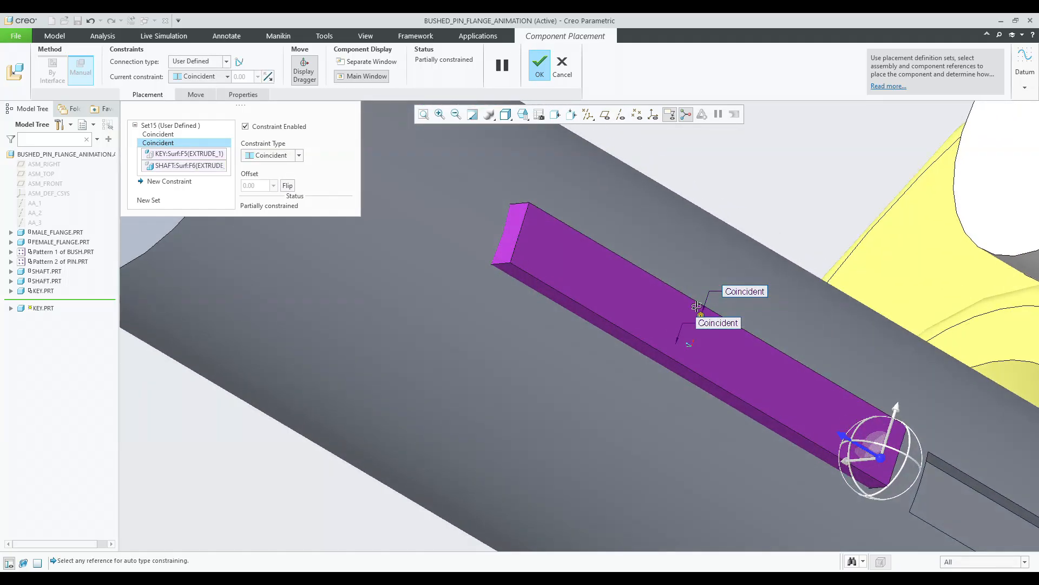
Add a constraint between the key's end face and the keyway's end face, set it to Coincident, and finish placement.
left_click(170, 187)
left_click(510, 225)
mouse_move(696, 323)
middle_mouse_down()
mouse_move(659, 294)
mouse_move(693, 336)
middle_mouse_up()
left_click(660, 294)
left_click(726, 369)
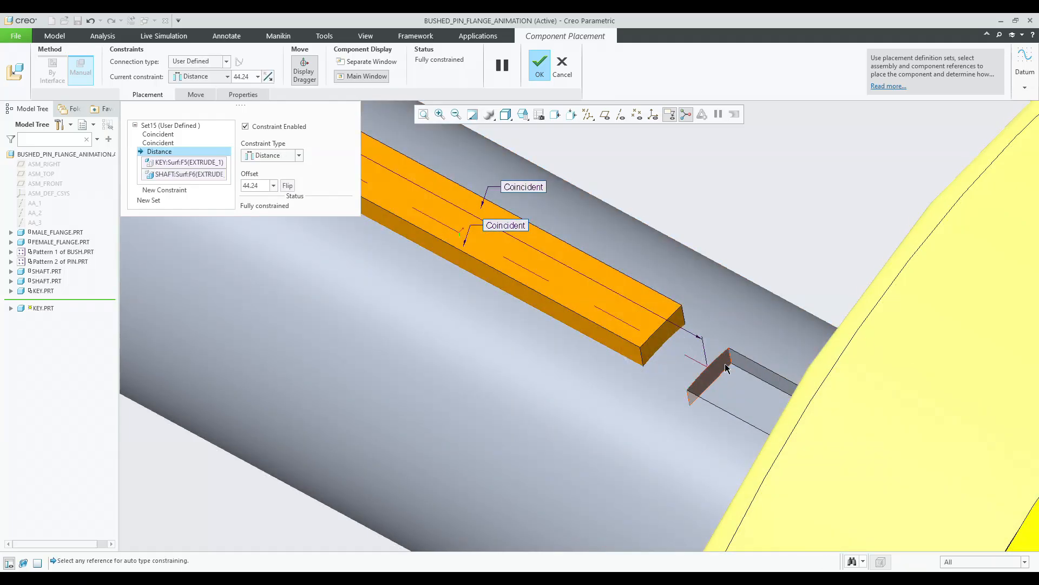
left_click(282, 156)
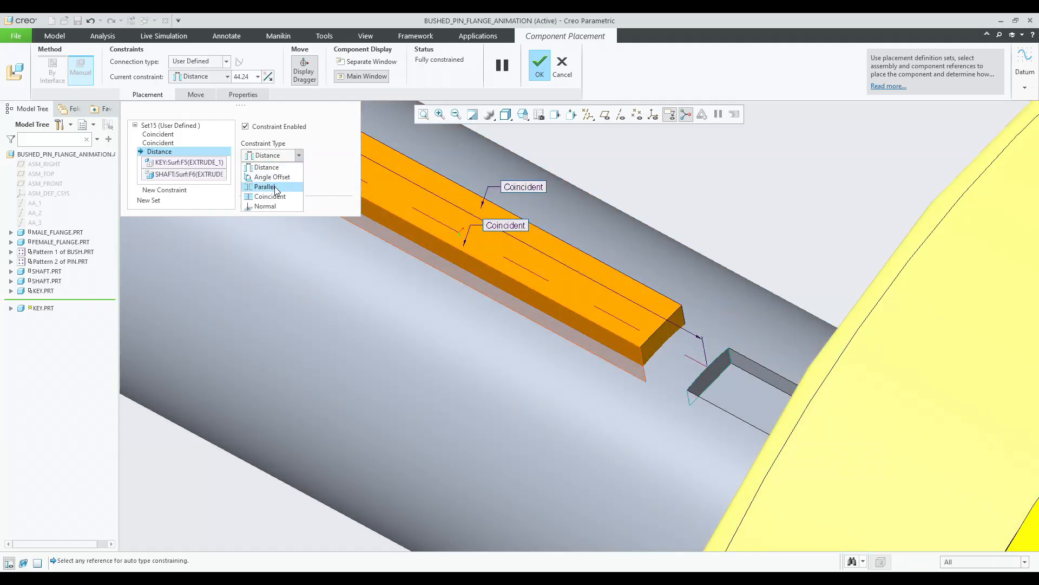
left_click(280, 203)
scroll(916, 375, "down", 5)
middle_click_drag(917, 375, 628, 217)
middle_click(628, 217)
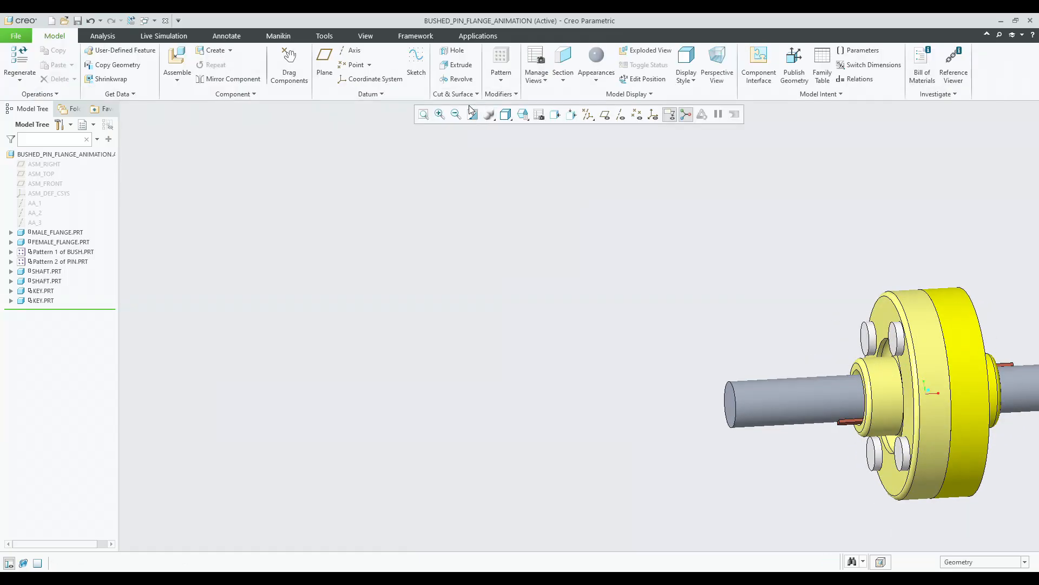
Assemble the dineniso7092-8.prt washer from the parts in session.
left_click(523, 115)
left_click(545, 158)
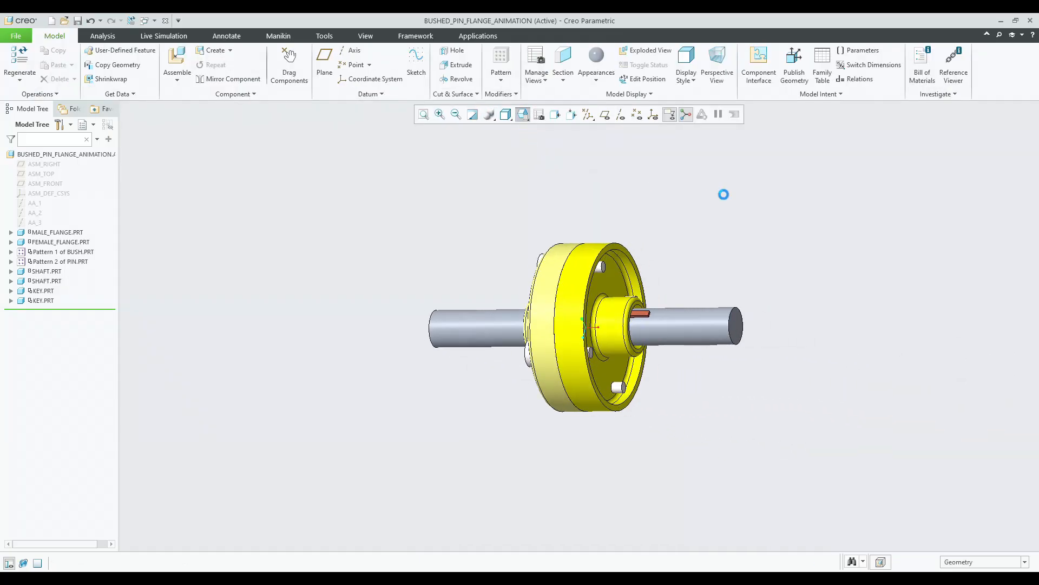
left_click(177, 57)
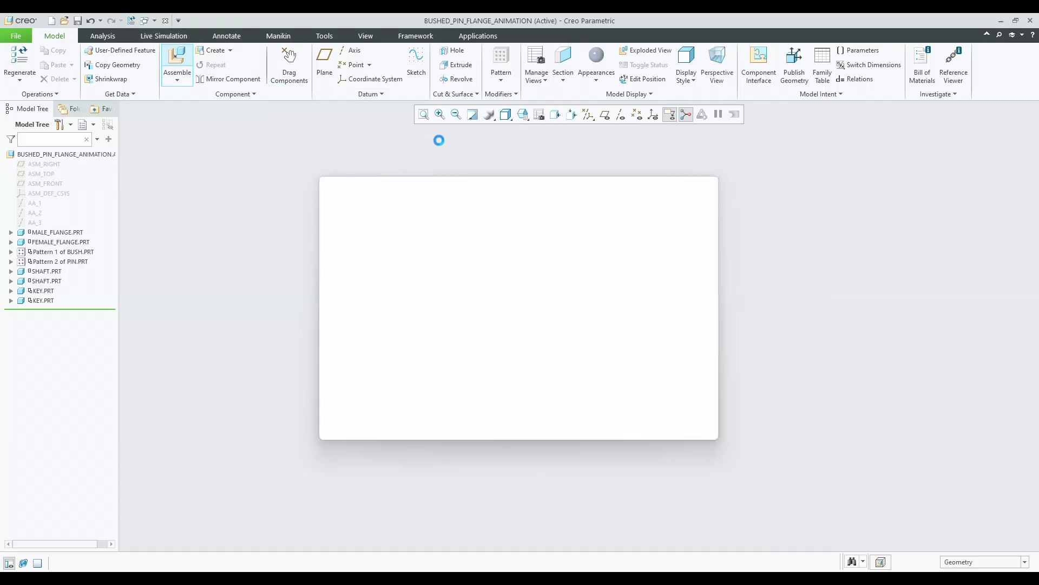
left_click(345, 238)
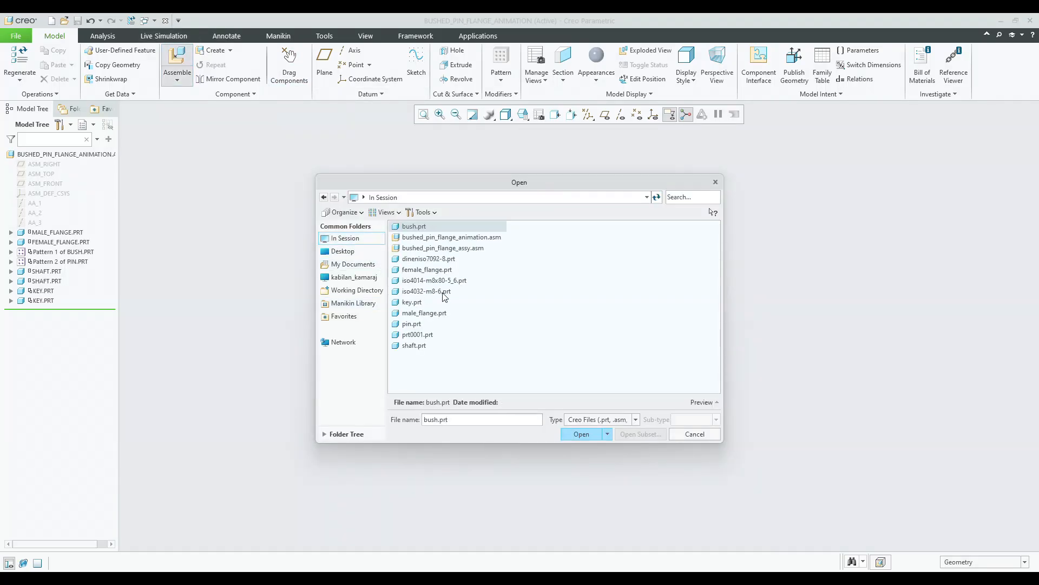
left_click(434, 283)
left_click(694, 402)
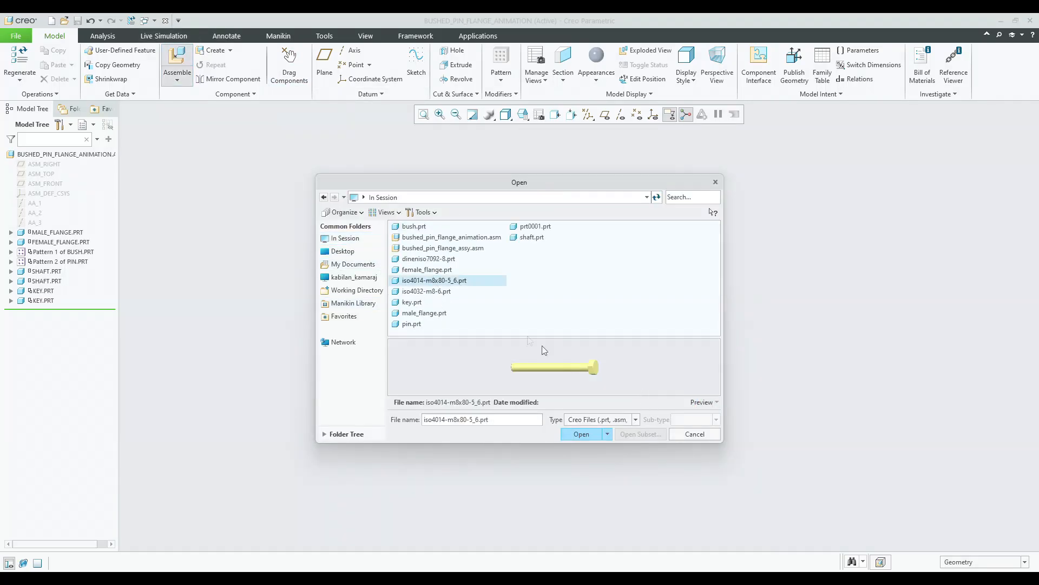
left_click(444, 292)
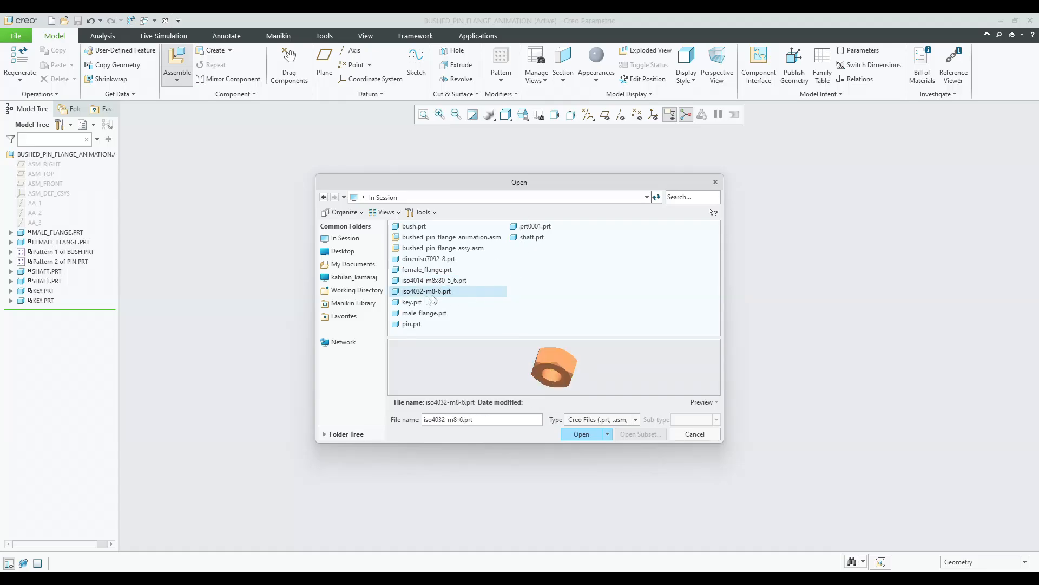
left_click(423, 259)
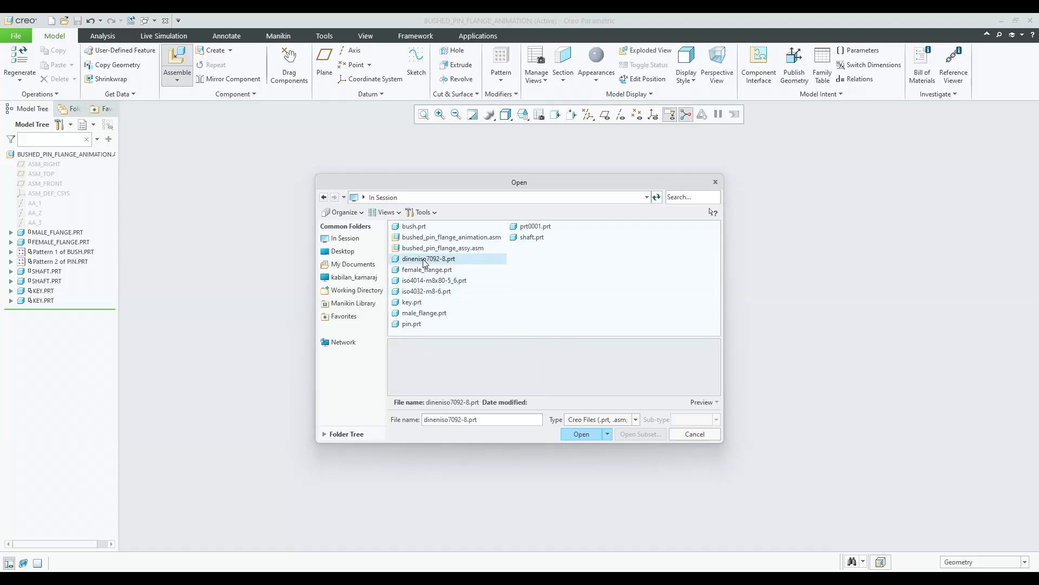
double_click(424, 259)
Set the connection type to Pin and align the washer's bore axis with a flange pin.
scroll(545, 403, "up", 5)
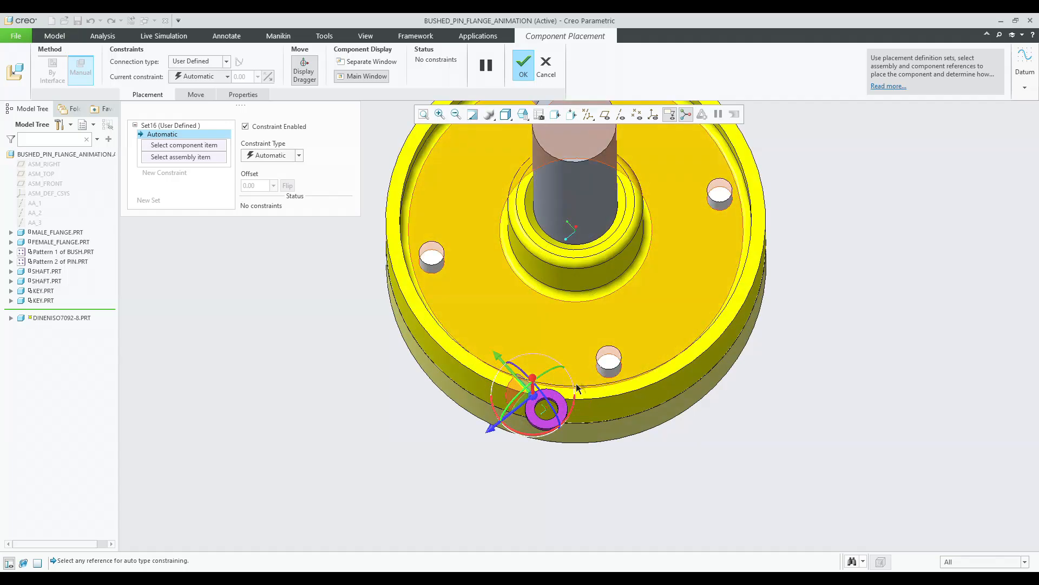
middle_click_drag(545, 402, 543, 425)
scroll(542, 425, "up", 5)
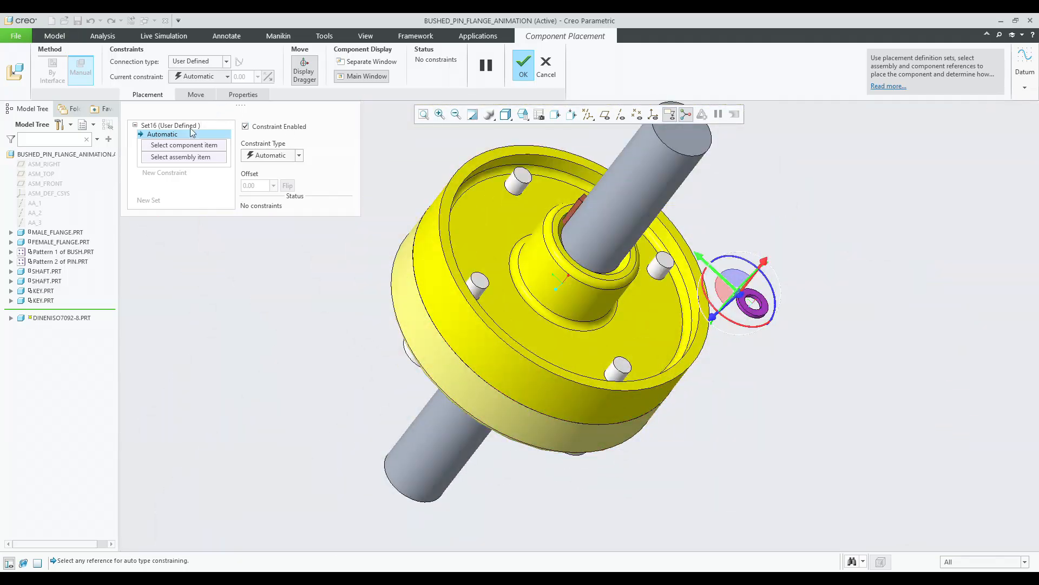
left_click(195, 63)
left_click(196, 96)
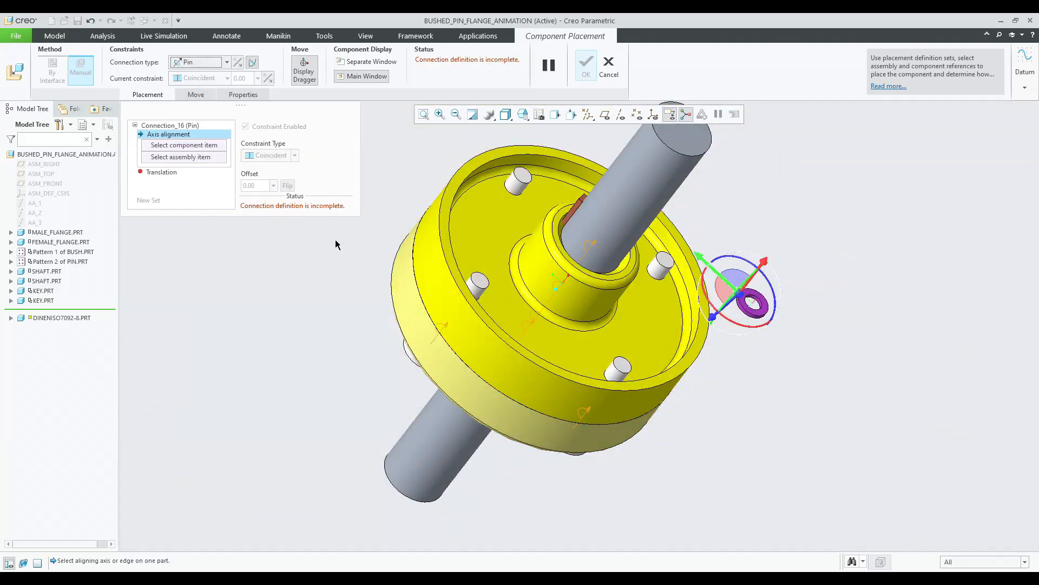
scroll(773, 288, "up", 5)
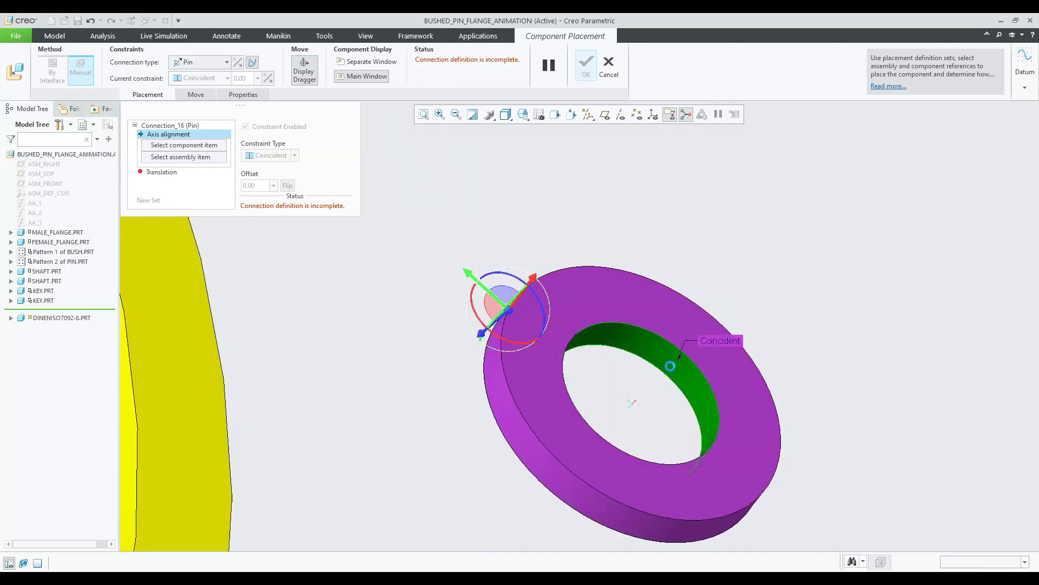
left_click(670, 366)
scroll(674, 351, "down", 6)
scroll(677, 341, "up", 8)
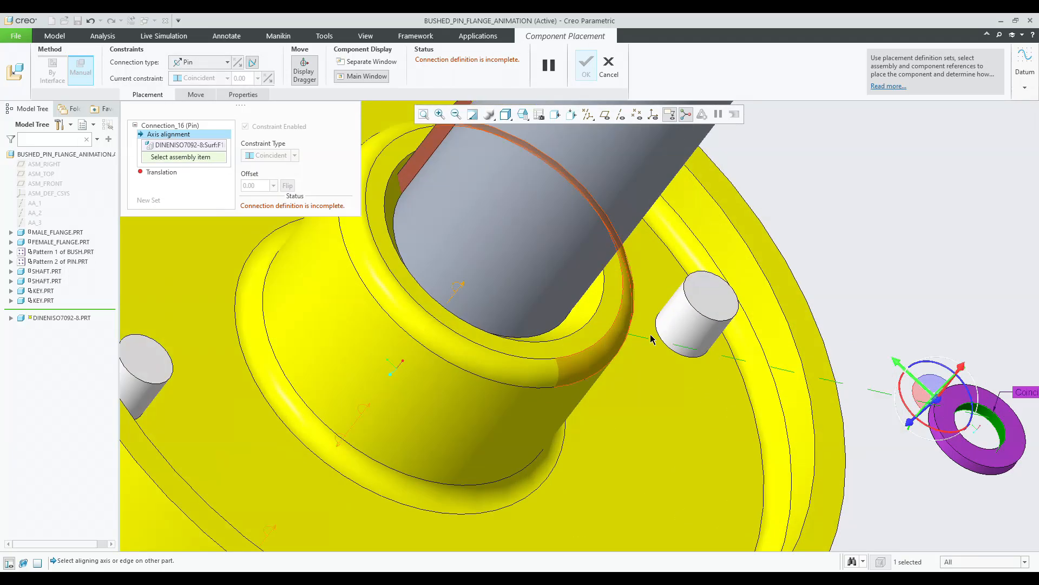
left_click(679, 332)
Define the Pin translation between the washer's face and the pin's face as a Distance constraint.
scroll(659, 347, "down", 6)
middle_click_drag(757, 224, 726, 253)
scroll(750, 244, "up", 6)
left_click(797, 233)
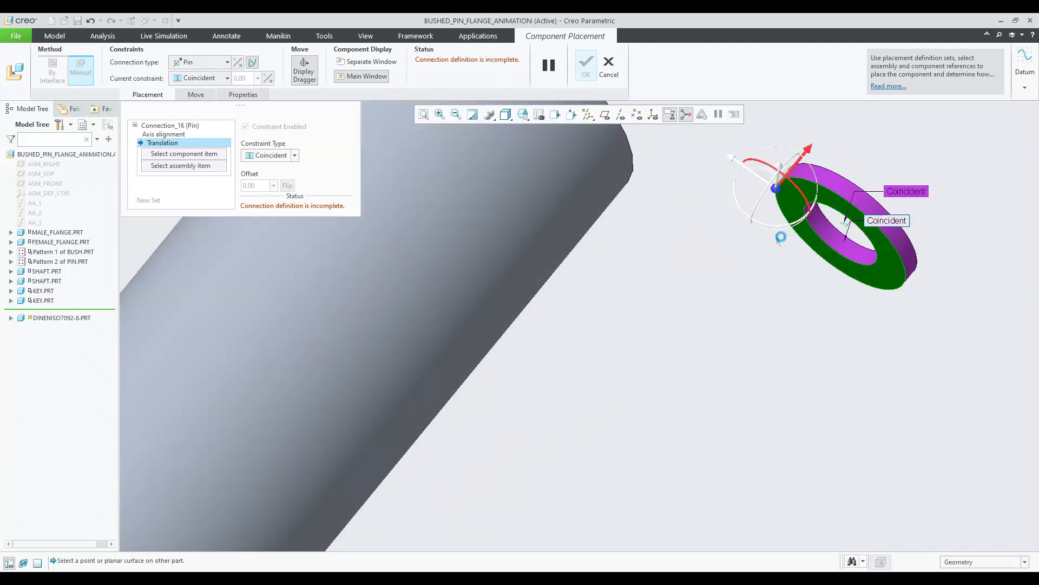
scroll(797, 233, "down", 5)
middle_click_drag(797, 233, 701, 292)
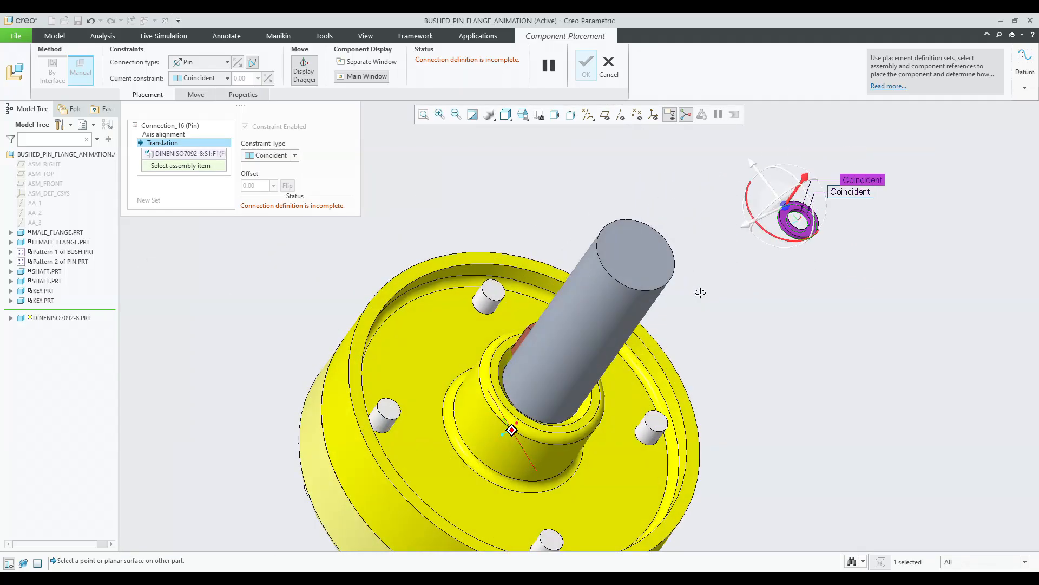
left_click(653, 421)
left_click(269, 155)
left_click(268, 166)
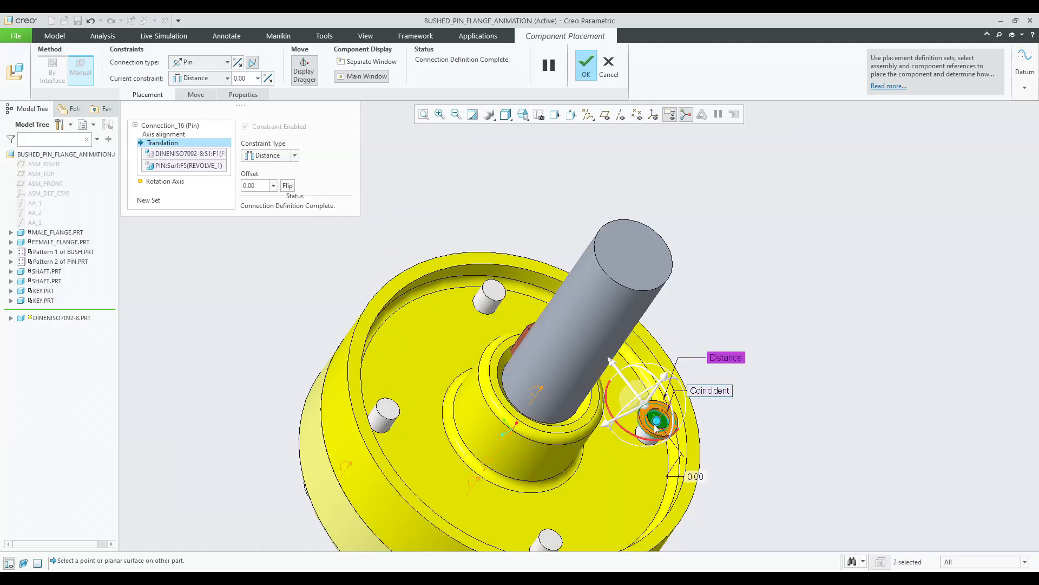
Set the washer's translation offset to 9.00 and finish placing the washer.
left_click_drag(658, 422, 653, 437)
middle_click_drag(666, 370, 589, 334)
scroll(589, 334, "up", 5)
scroll(590, 334, "up", 3)
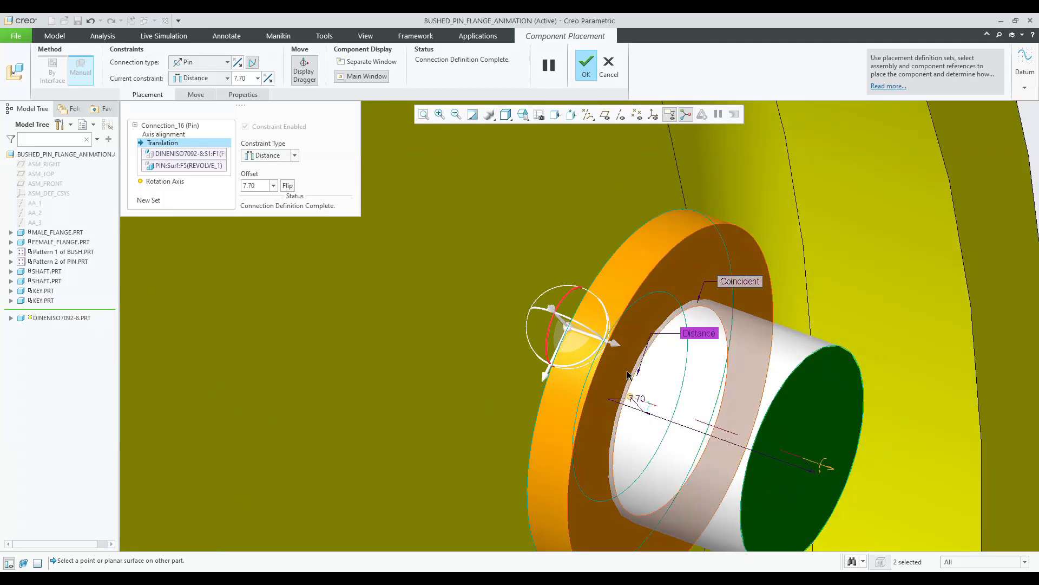
left_click_drag(631, 400, 604, 386)
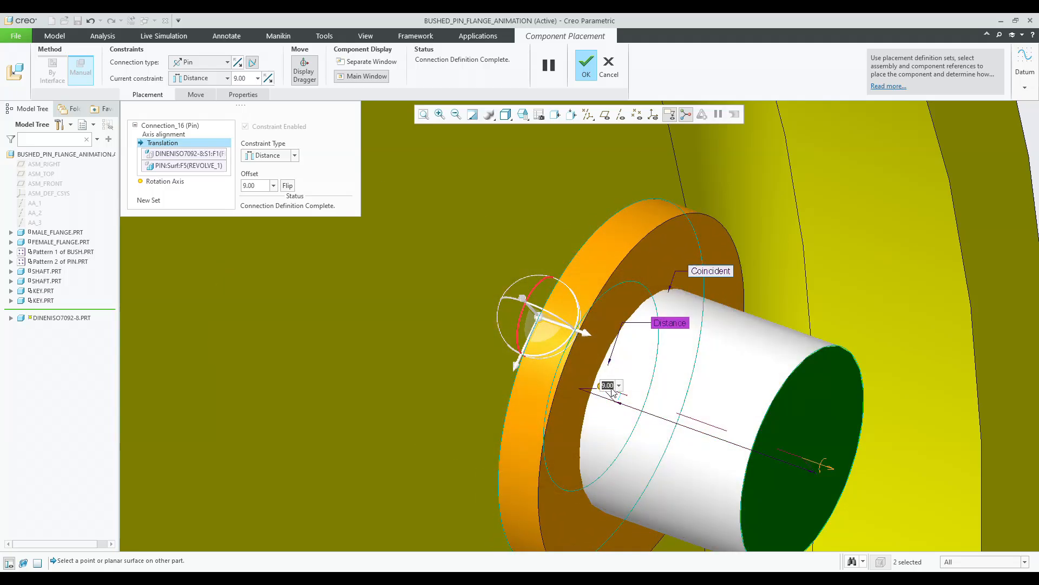
key("Return")
middle_click(522, 320)
middle_click_drag(523, 319, 631, 242, "shift")
scroll(632, 242, "up", 10)
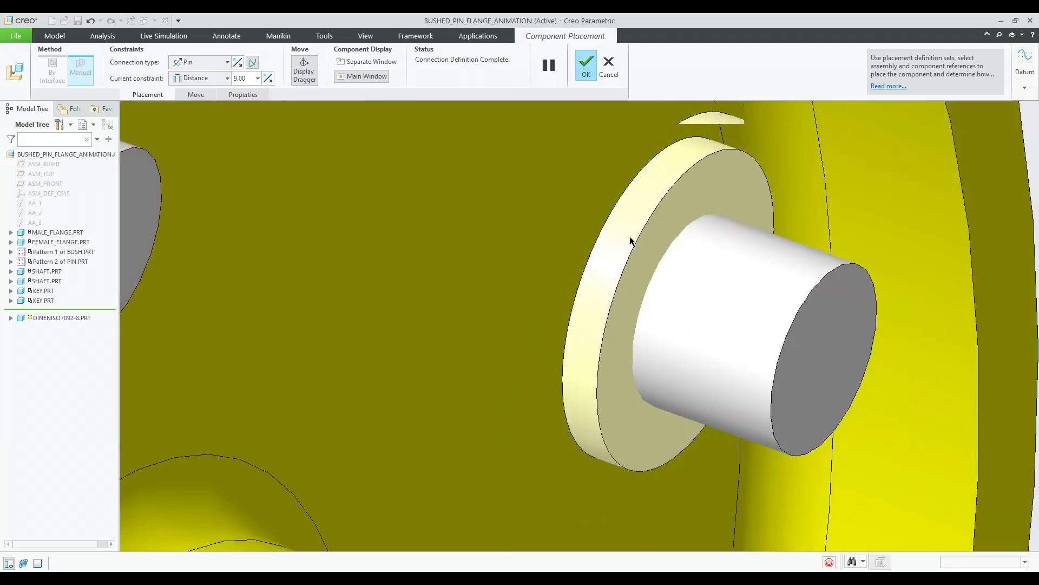
left_click(59, 310)
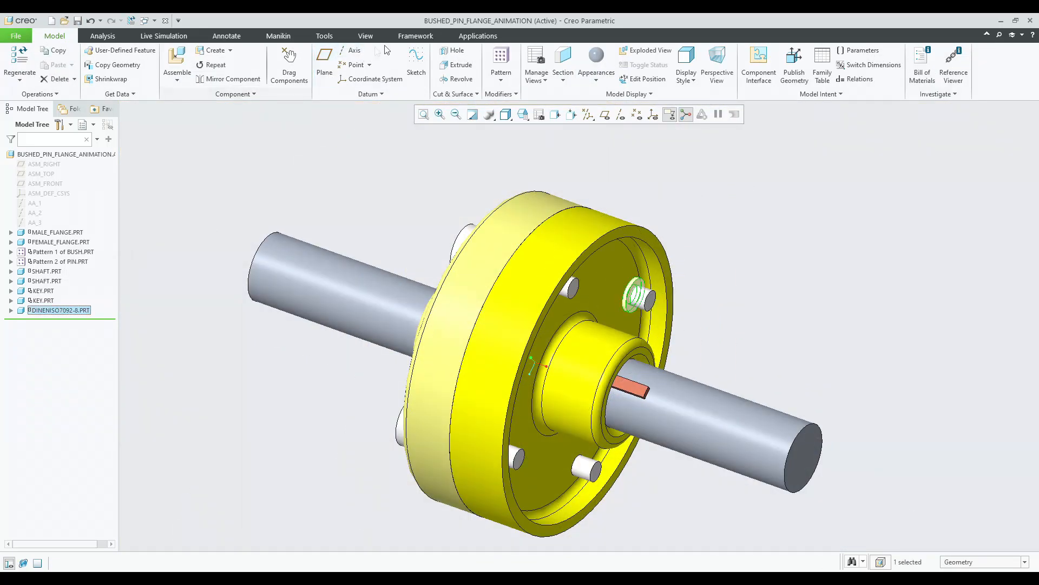
Pattern the washer around the shaft's central axis as an axis pattern of 4 members spaced 90°.
left_click(501, 68)
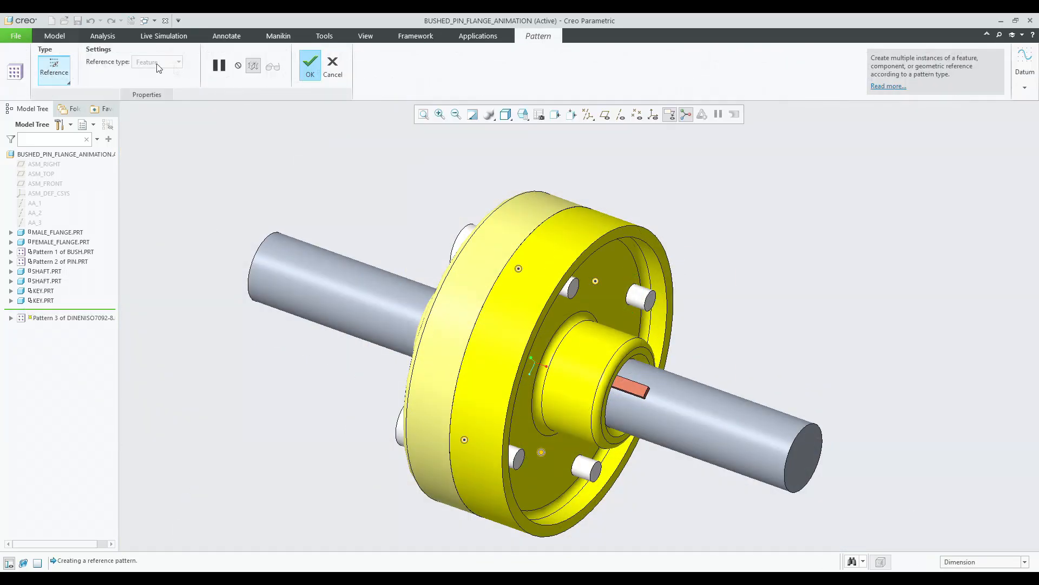
left_click(68, 69)
left_click(63, 116)
scroll(448, 168, "down", 3)
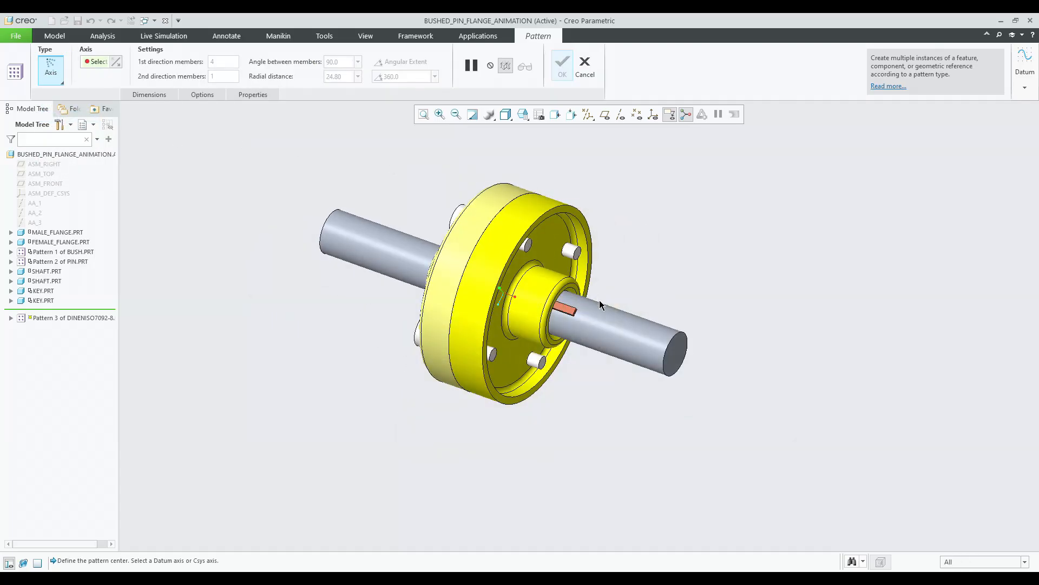
left_click(618, 116)
left_click(598, 327)
middle_click(671, 254)
middle_click_drag(671, 254, 608, 215)
Assemble the iso4032-m8-6.prt nut from the parts in session.
left_click(177, 57)
left_click(345, 238)
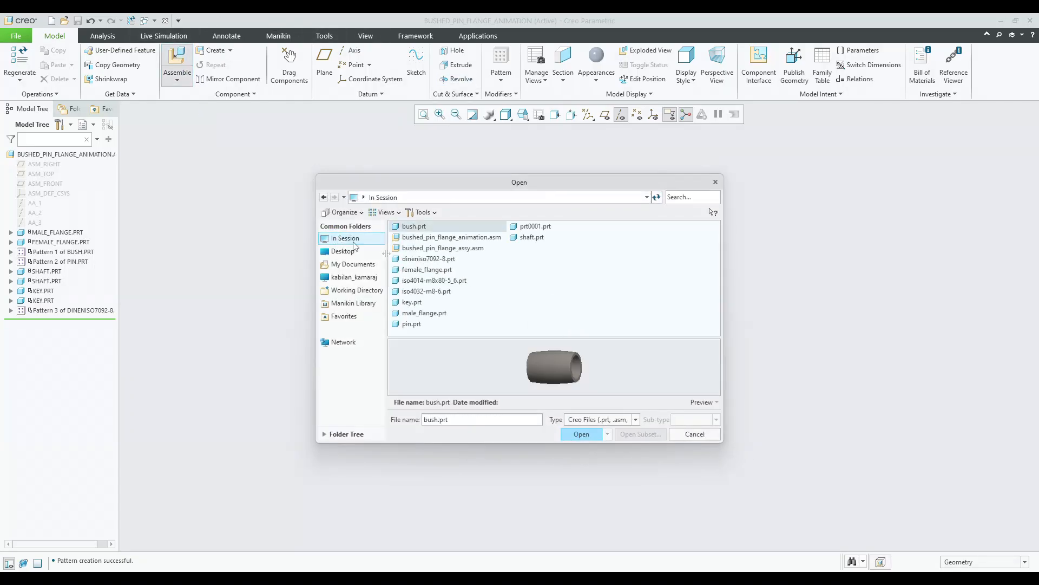
left_click(431, 292)
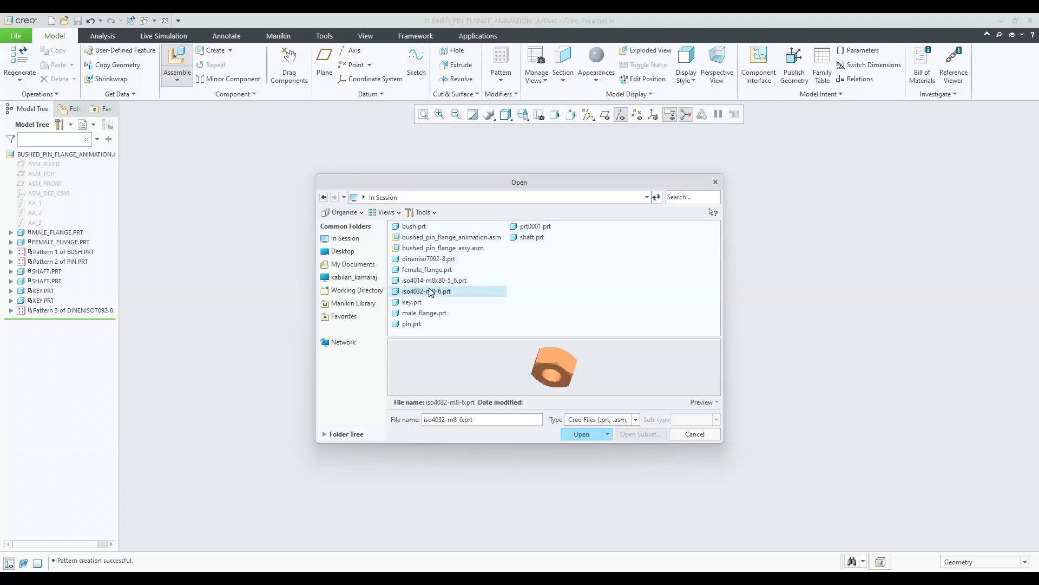
double_click(431, 292)
scroll(558, 436, "up", 10)
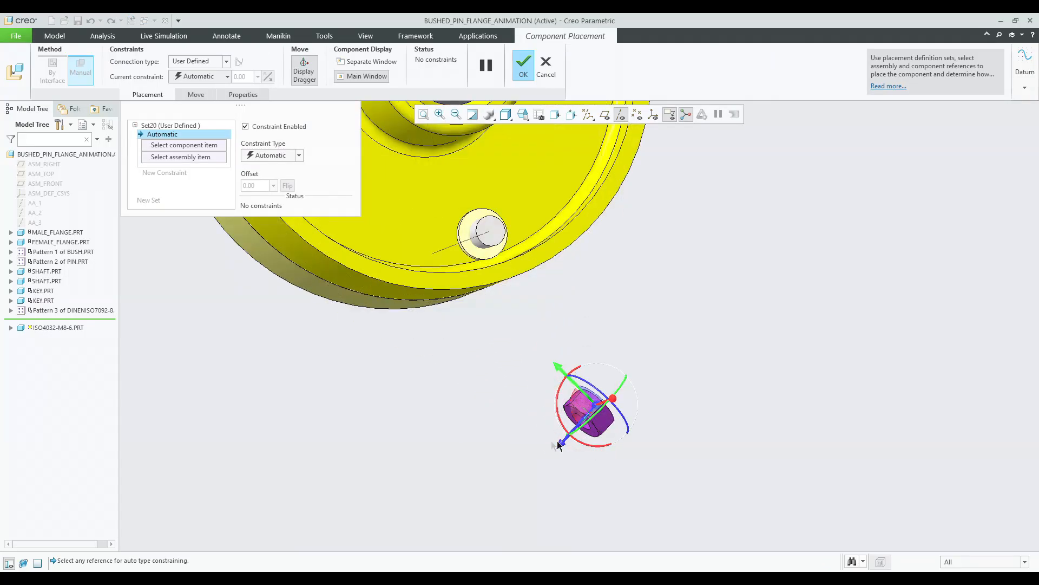
Set the connection type to Pin and align the nut's bore axis with the flange pin's axis.
left_click(198, 61)
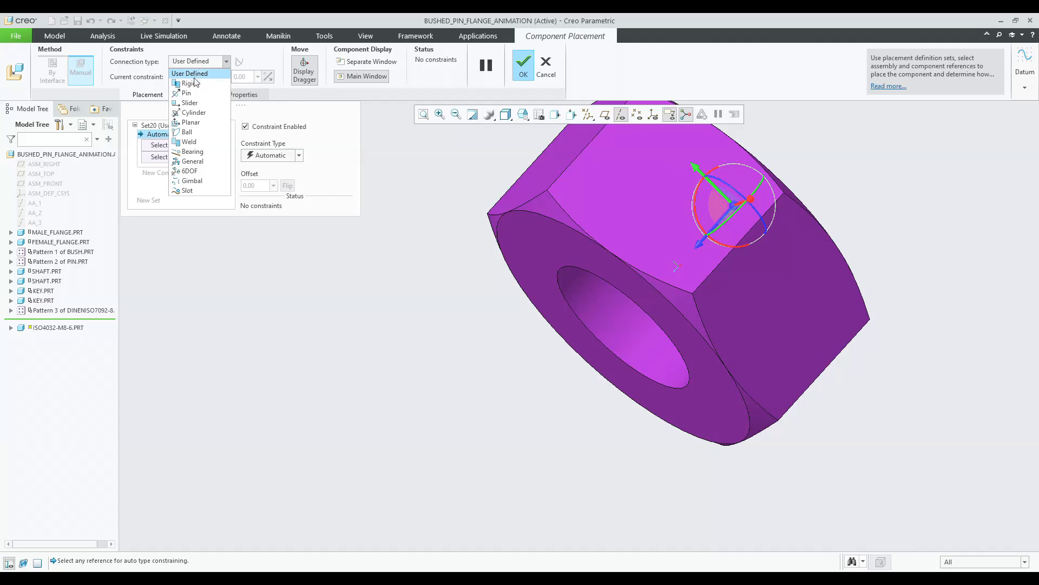
left_click(185, 92)
left_click(639, 338)
scroll(639, 338, "down", 4)
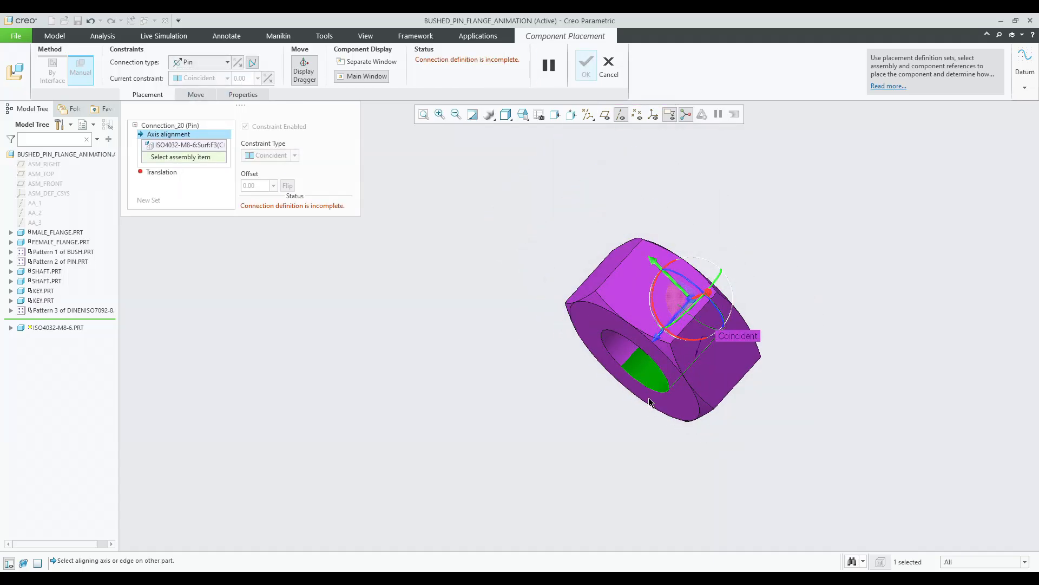
scroll(571, 195, "up", 8)
middle_click_drag(571, 195, 530, 181)
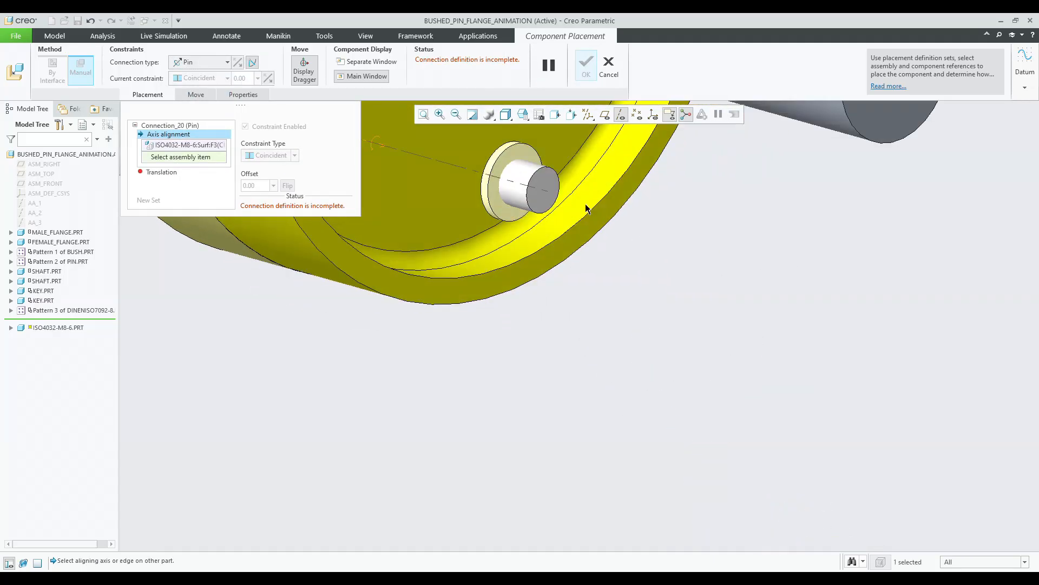
left_click(531, 181)
Define the Pin translation as Coincident between the nut's face and the pin's end face, and finish placing the nut.
scroll(549, 233, "down", 4)
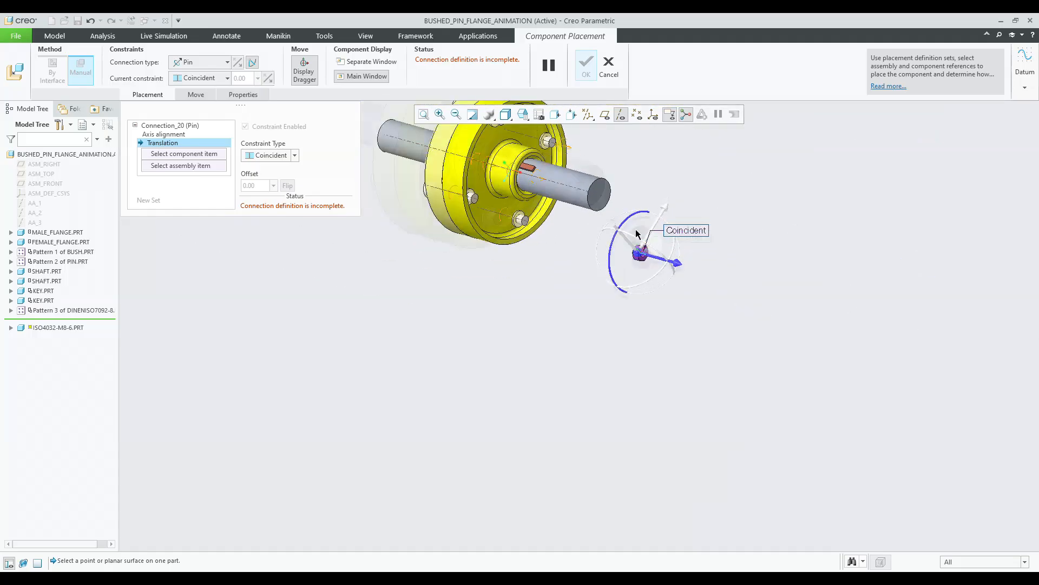
scroll(704, 297, "up", 8)
left_click(716, 295)
scroll(716, 295, "down", 4)
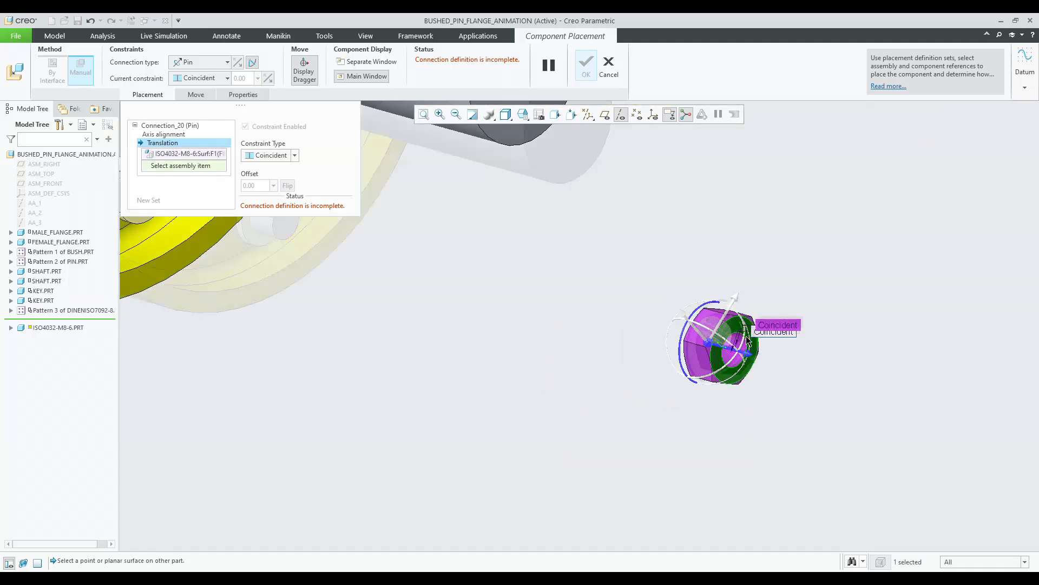
scroll(635, 367, "up", 8)
left_click(634, 367)
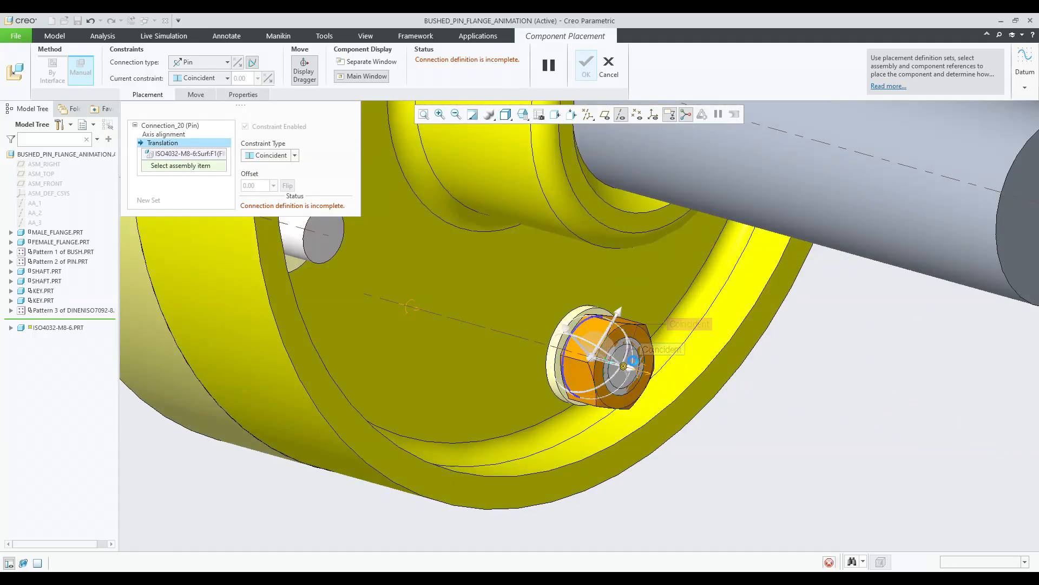
scroll(608, 344, "up", 3)
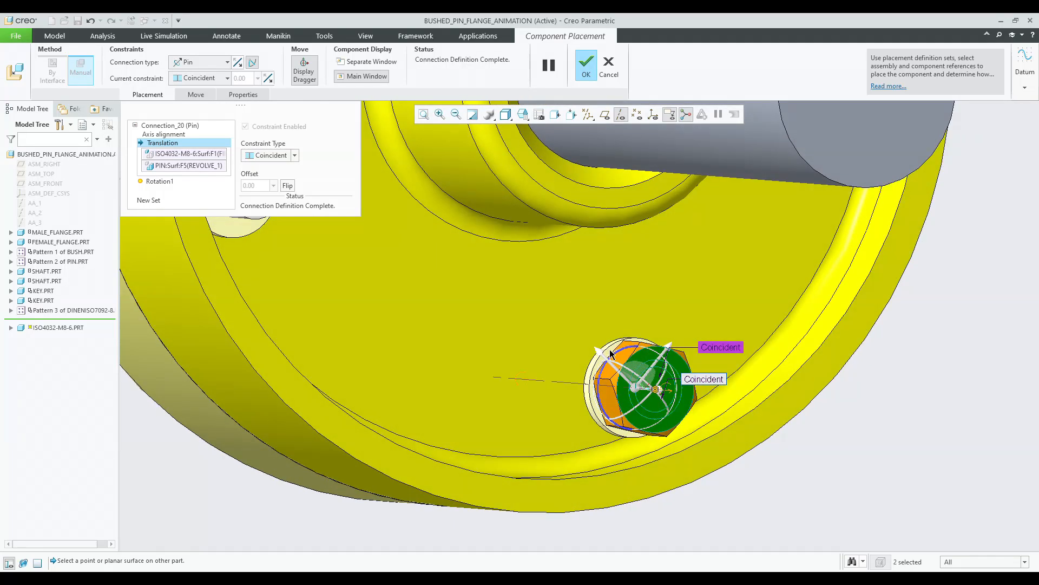
middle_click(609, 349)
Pattern the nut around the shaft's central axis as an axis pattern of 4 members spaced 90°.
scroll(660, 401, "down", 2)
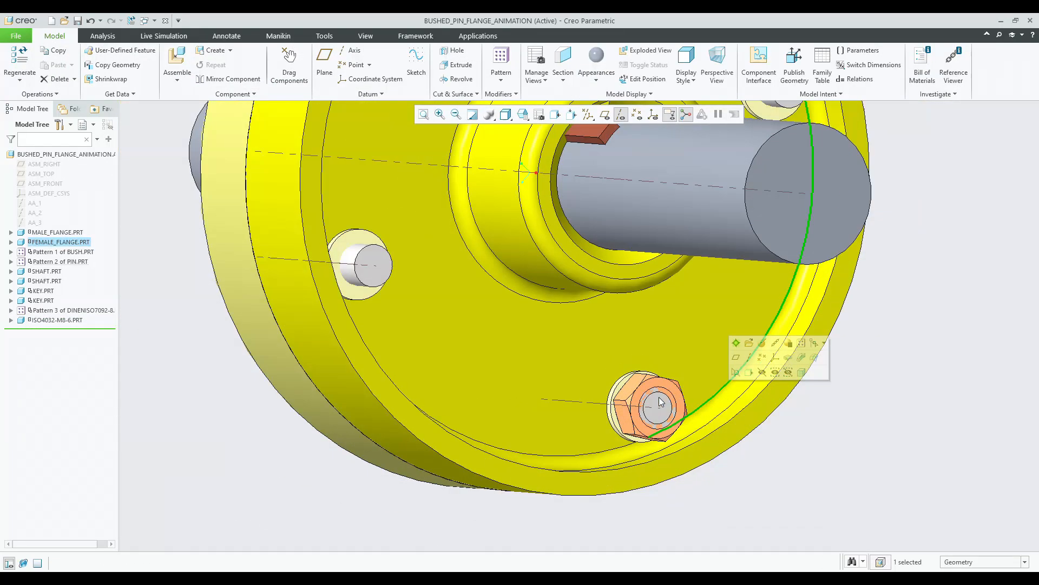
scroll(653, 395, "up", 6)
left_click(649, 407)
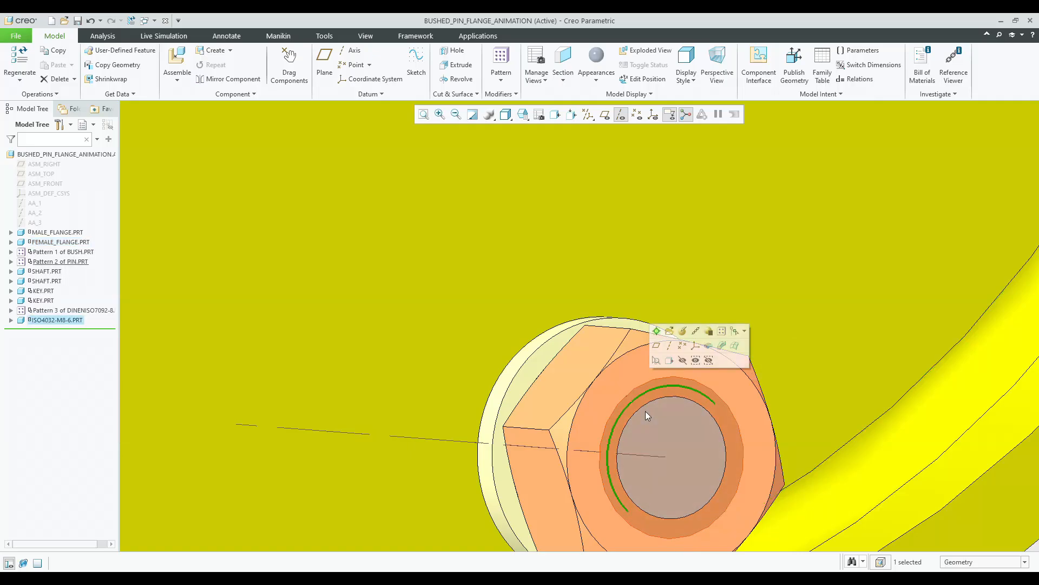
scroll(552, 328, "down", 4)
scroll(554, 327, "down", 6)
middle_click_drag(554, 327, 602, 347)
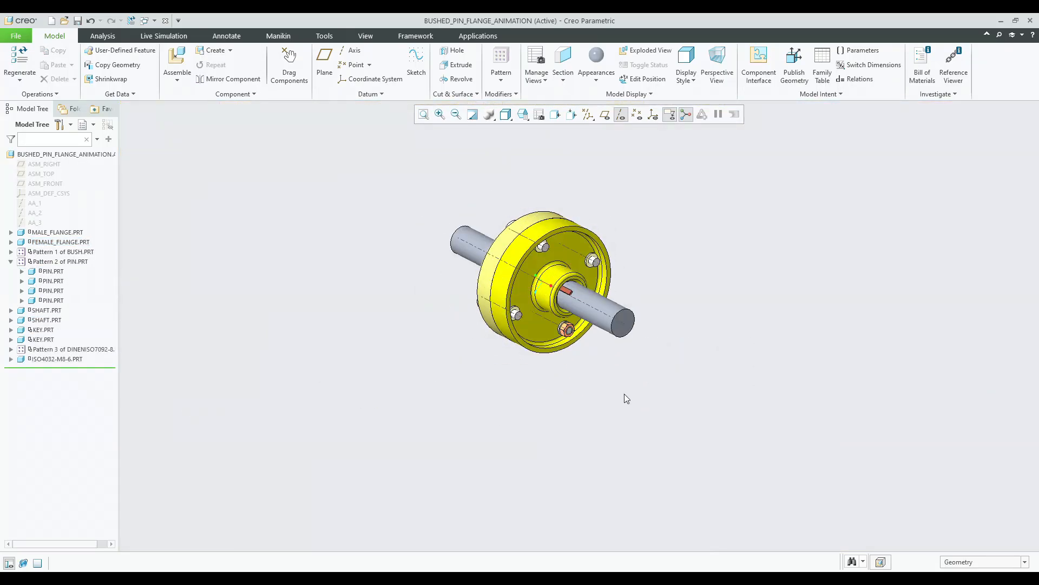
left_click(53, 360)
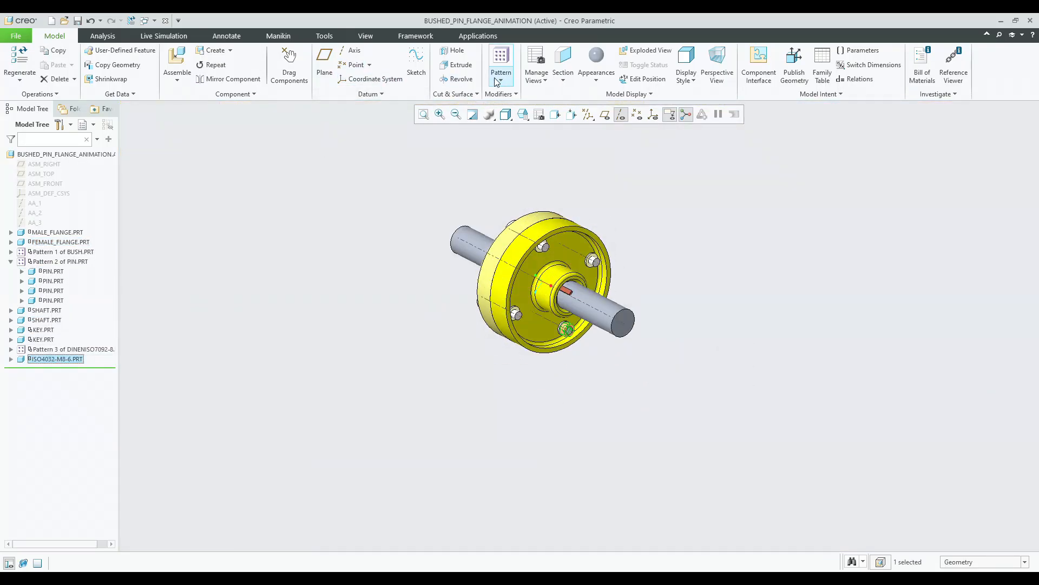
left_click(489, 60)
left_click(61, 76)
left_click(54, 116)
left_click(595, 313)
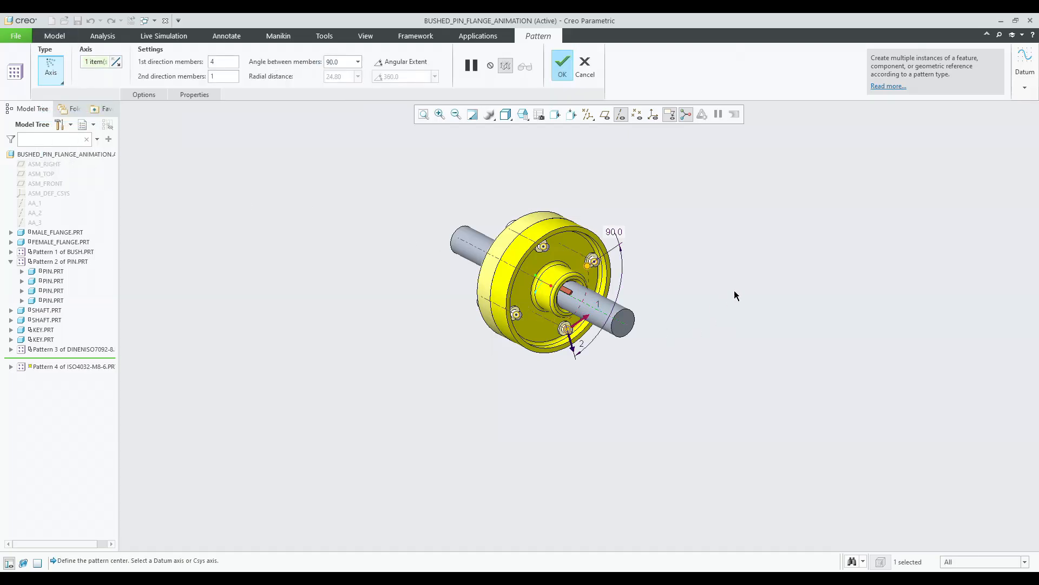
middle_click(734, 291)
Review each component and pattern of the assembly in the model tree from a side view.
left_click(526, 115)
left_click(531, 127)
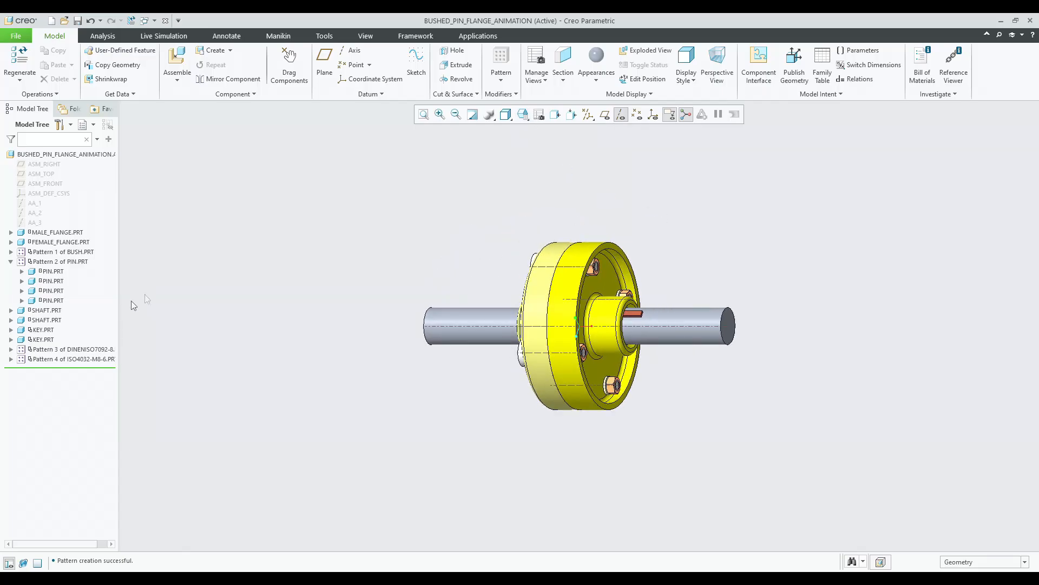
left_click(11, 261)
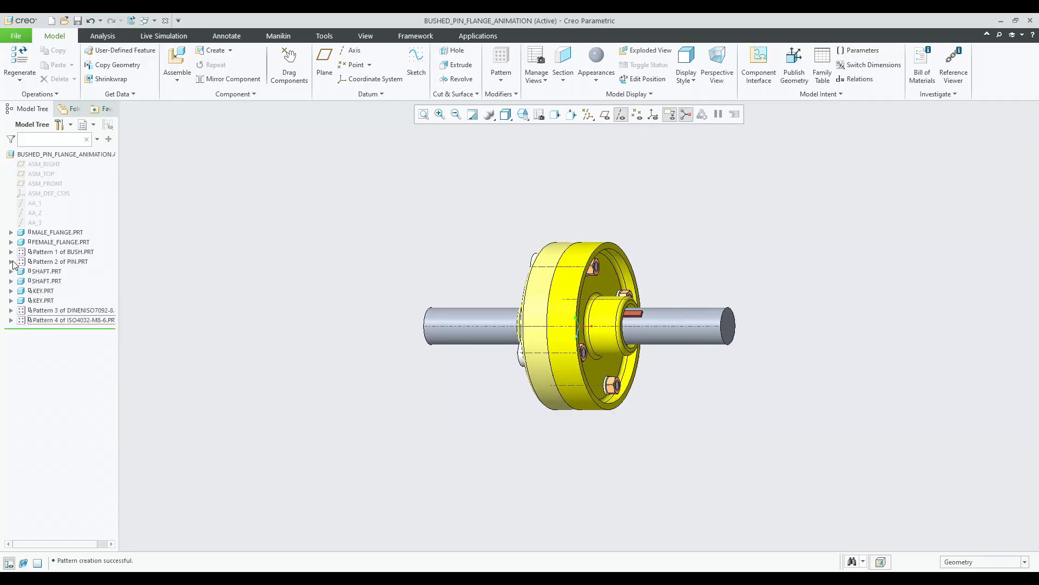
left_click(57, 232)
left_click(63, 252)
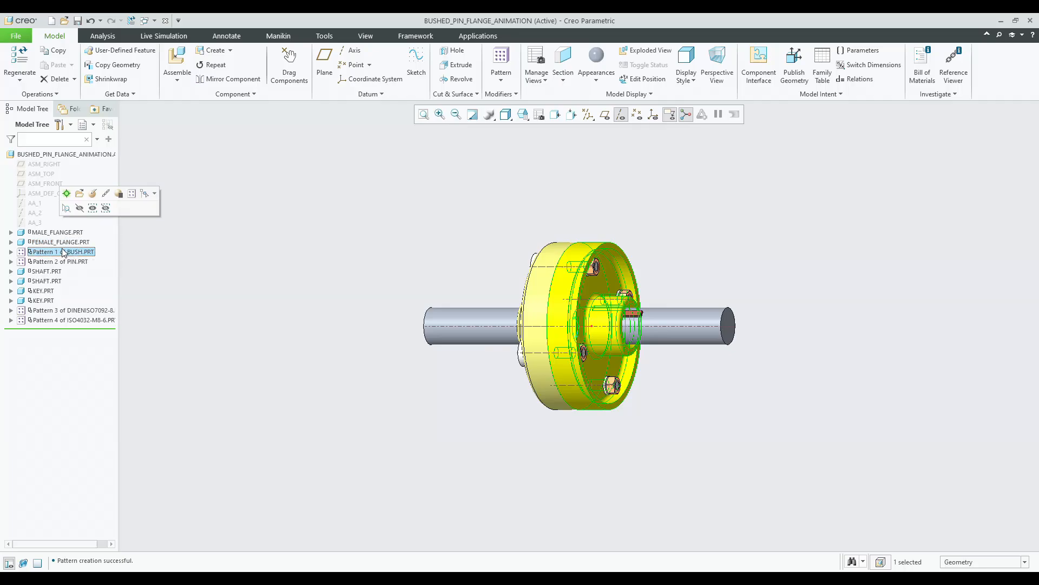
left_click(65, 261)
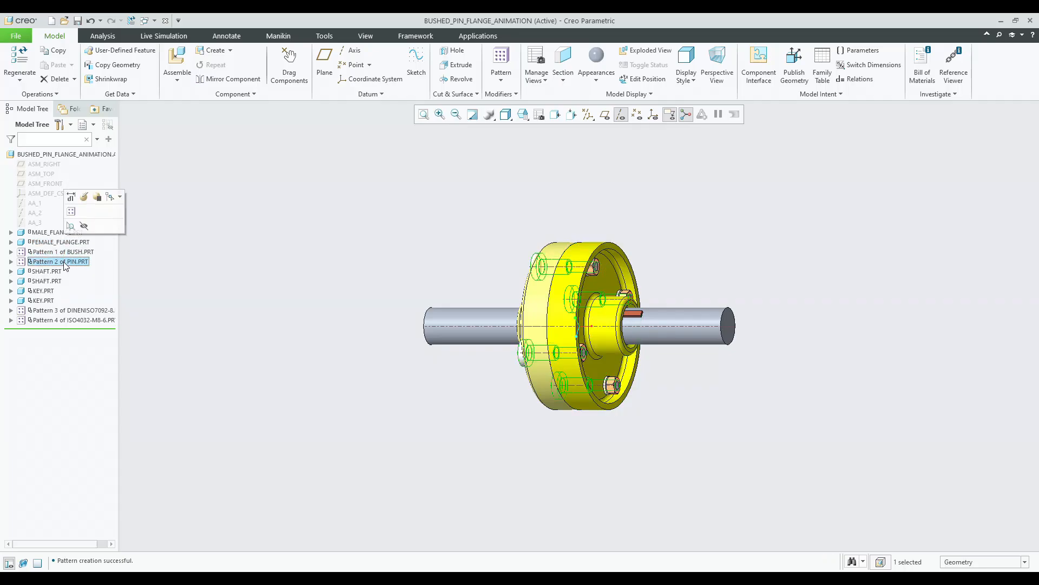
left_click(46, 271)
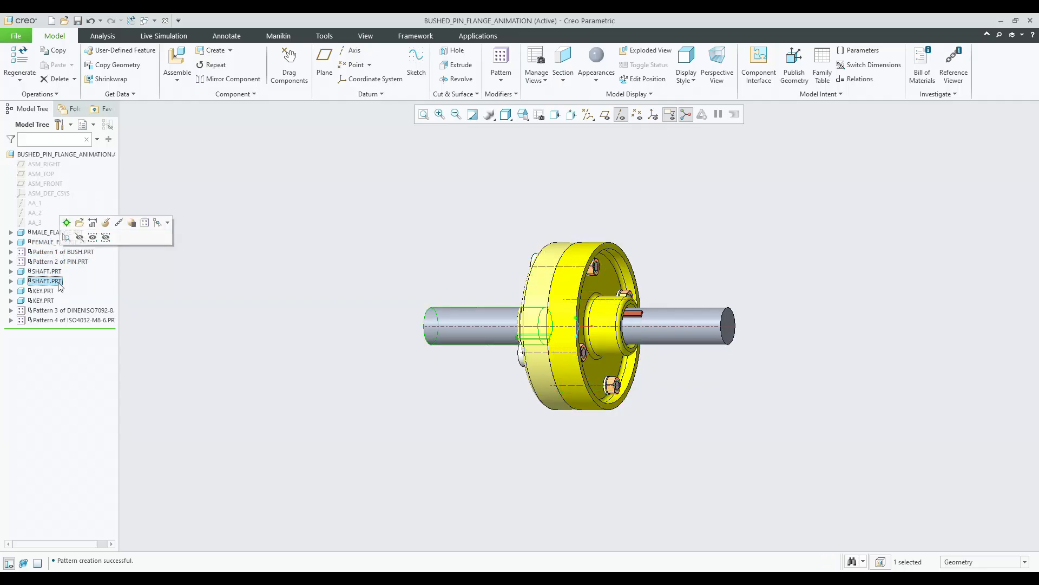
left_click(43, 291)
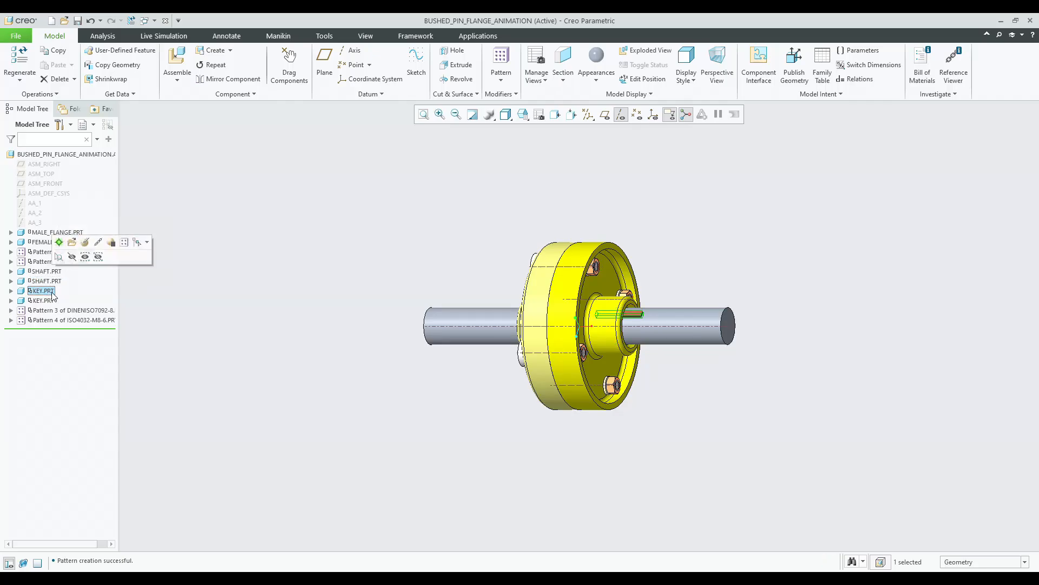
left_click(43, 301)
left_click(54, 310)
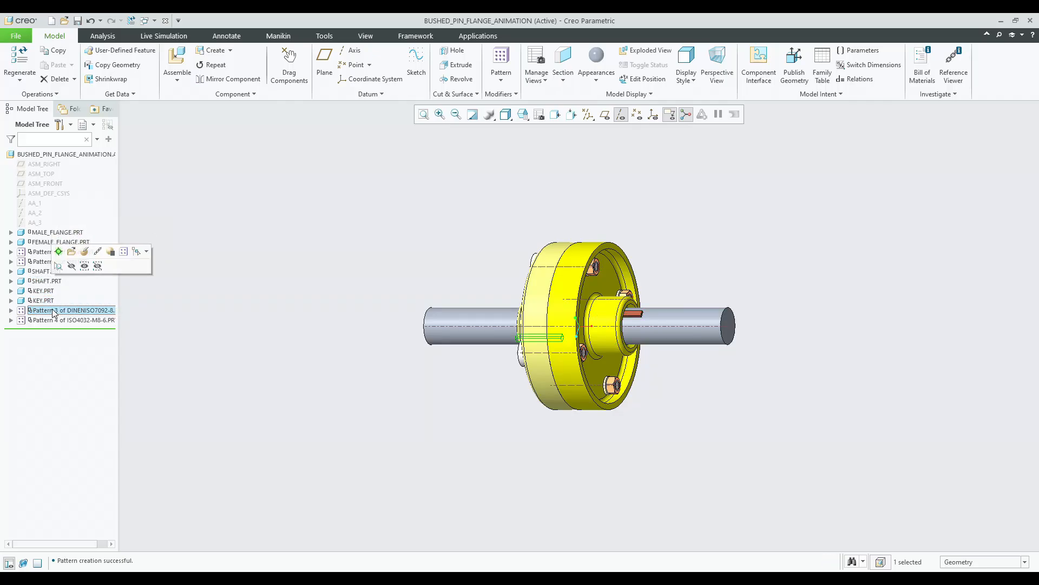
left_click(56, 320)
left_click(328, 342)
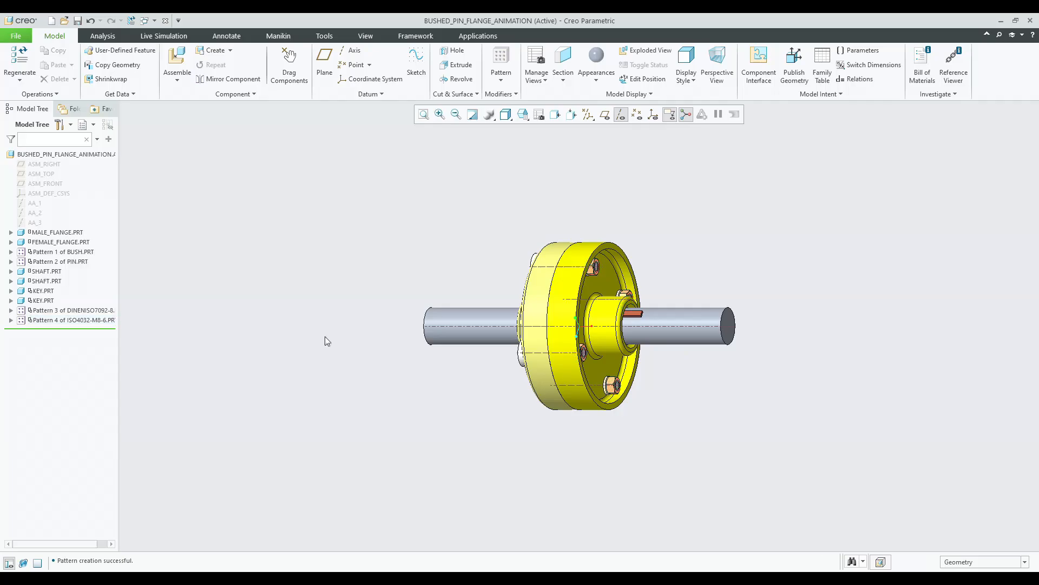
Turn off the datum axis display and open the Mechanism application.
left_click(524, 115)
left_click(622, 114)
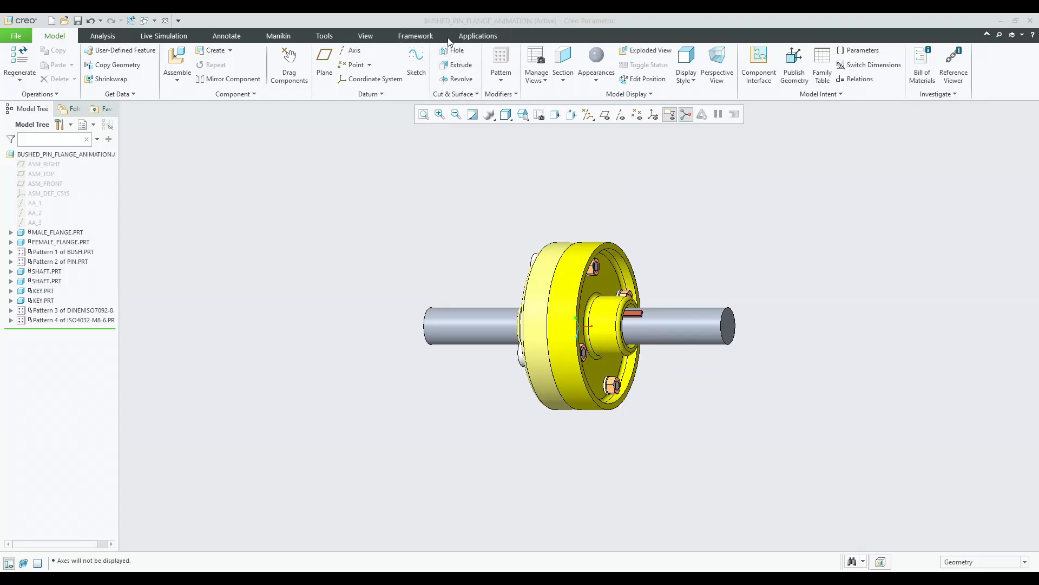
left_click(479, 36)
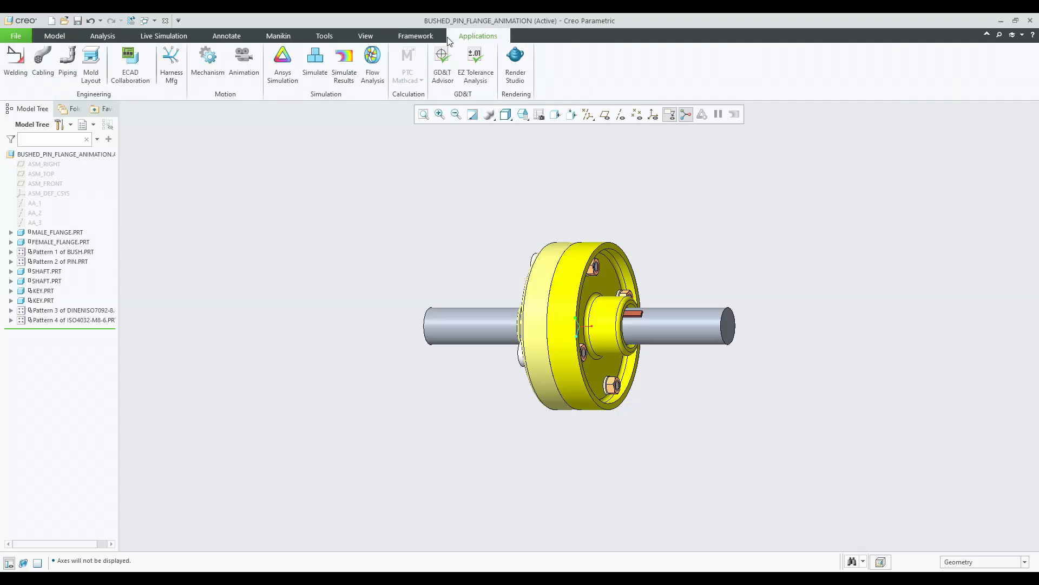
left_click(199, 76)
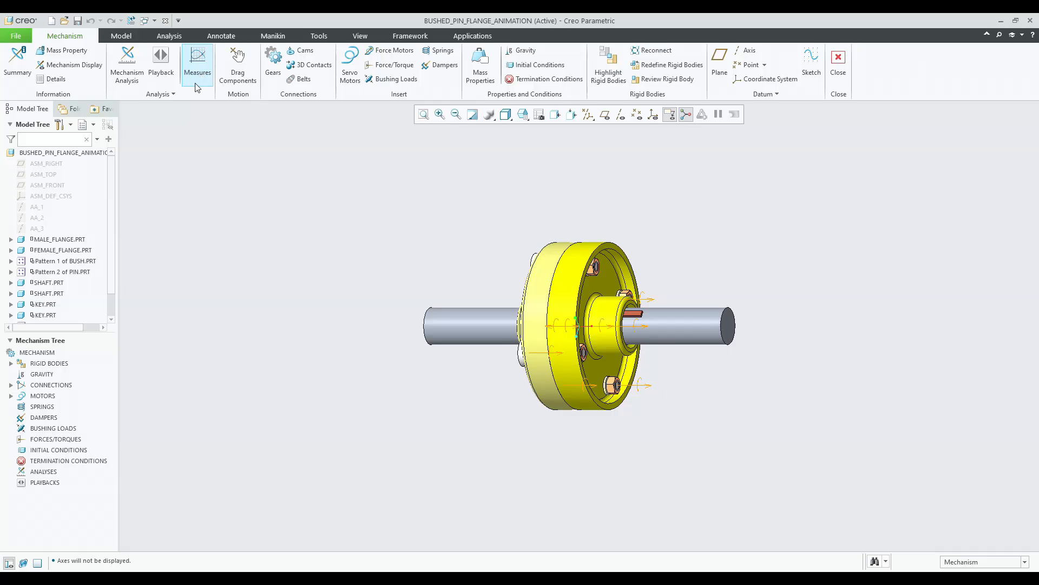
Add a servo motor on the shaft's pin connection driving Angular Velocity at a constant 20 deg/sec.
left_click(358, 76)
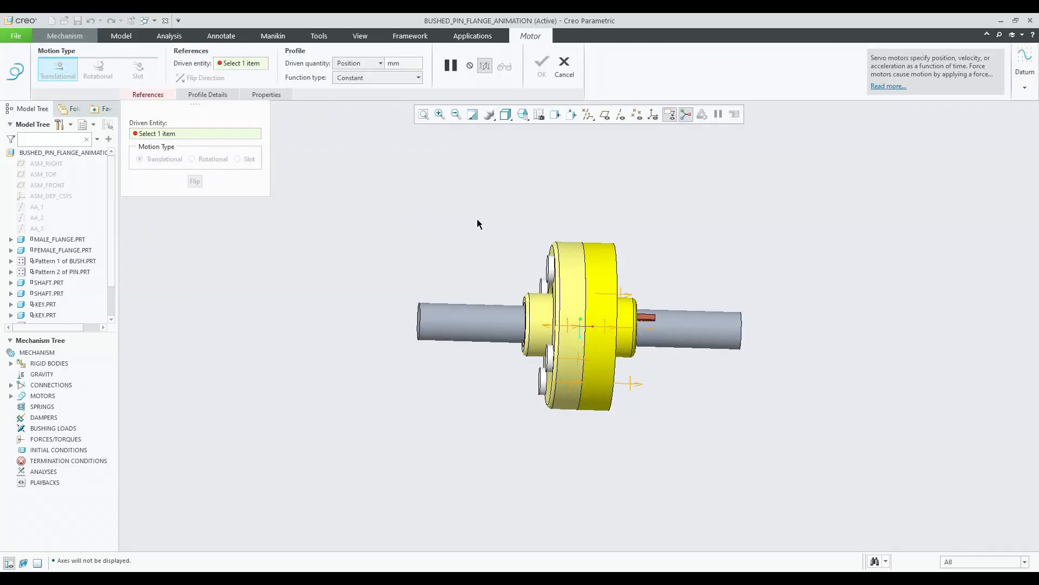
left_click(564, 325)
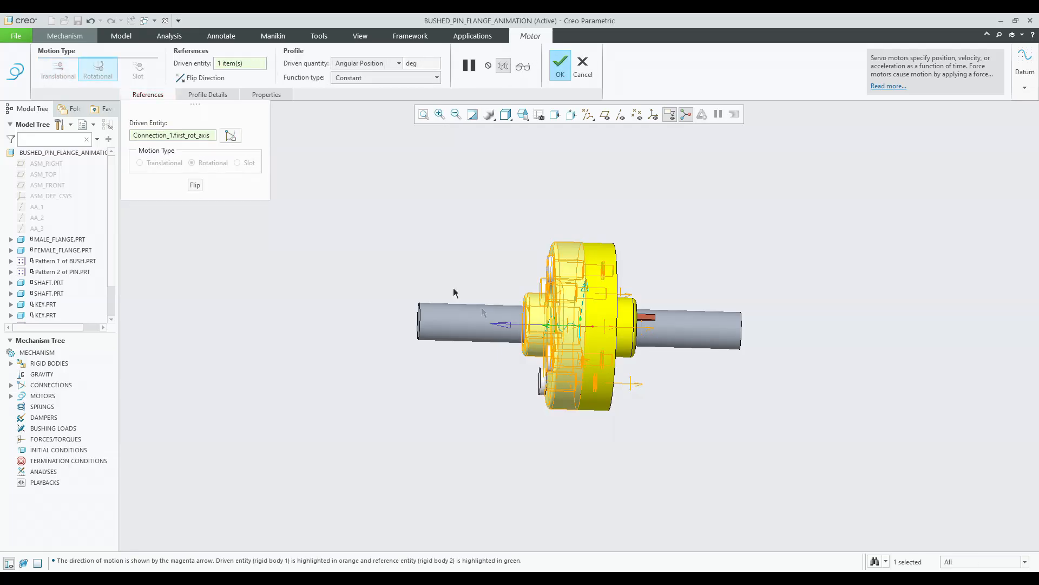
left_click(206, 97)
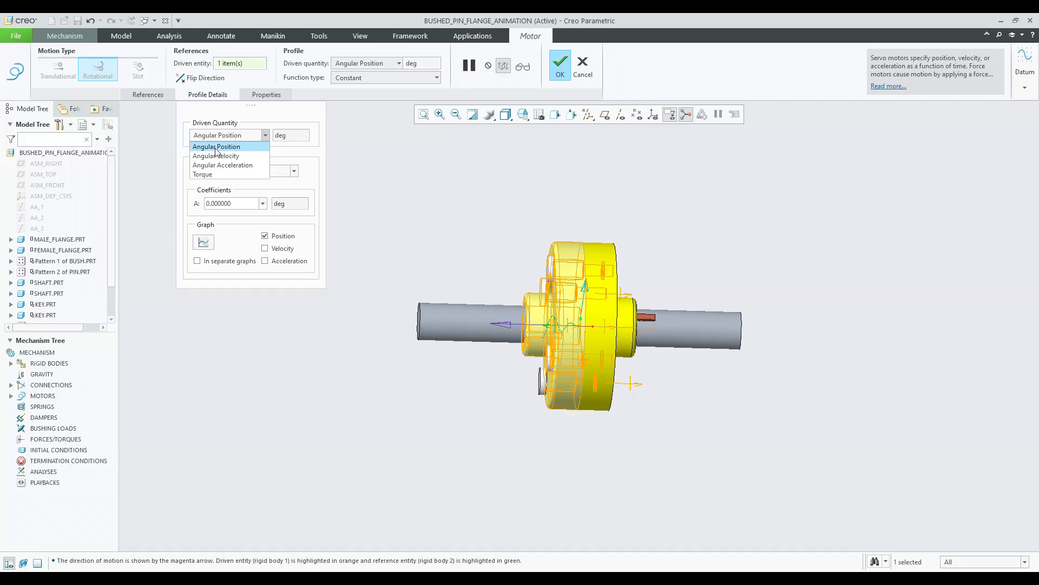
left_click(217, 155)
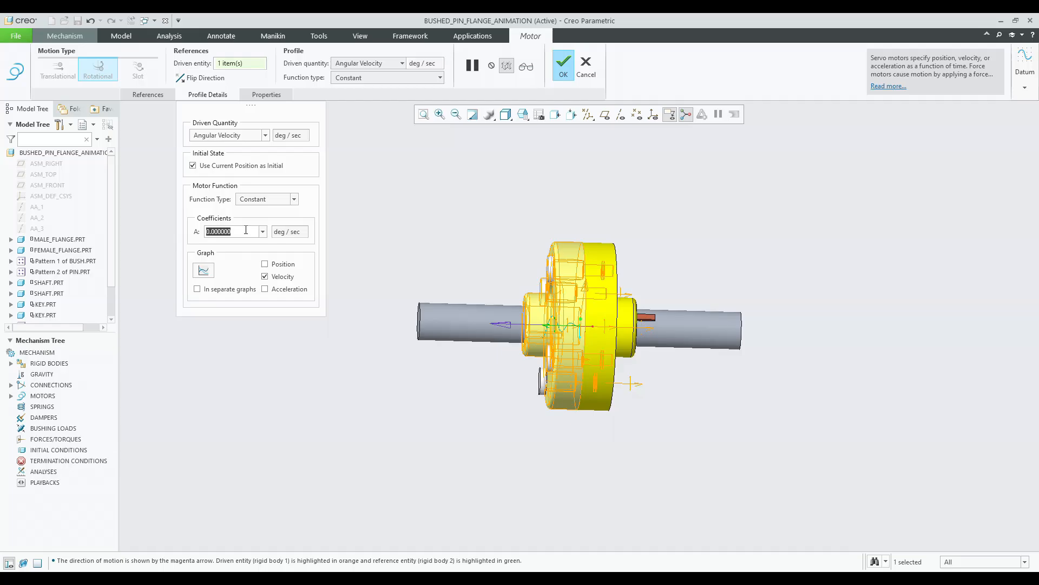
type("20")
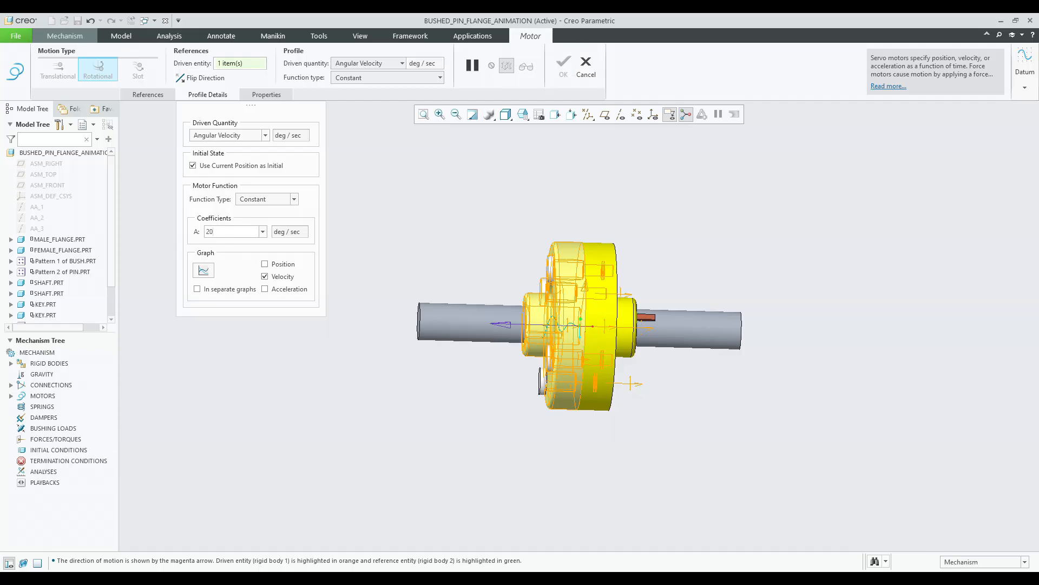
left_click(354, 203)
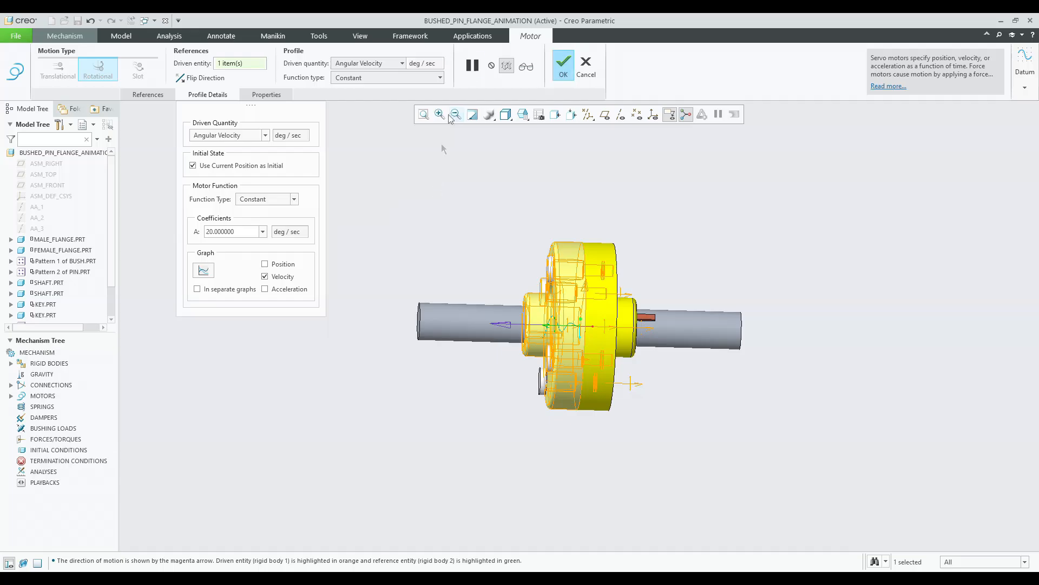
left_click(565, 70)
middle_click_drag(486, 222, 441, 235)
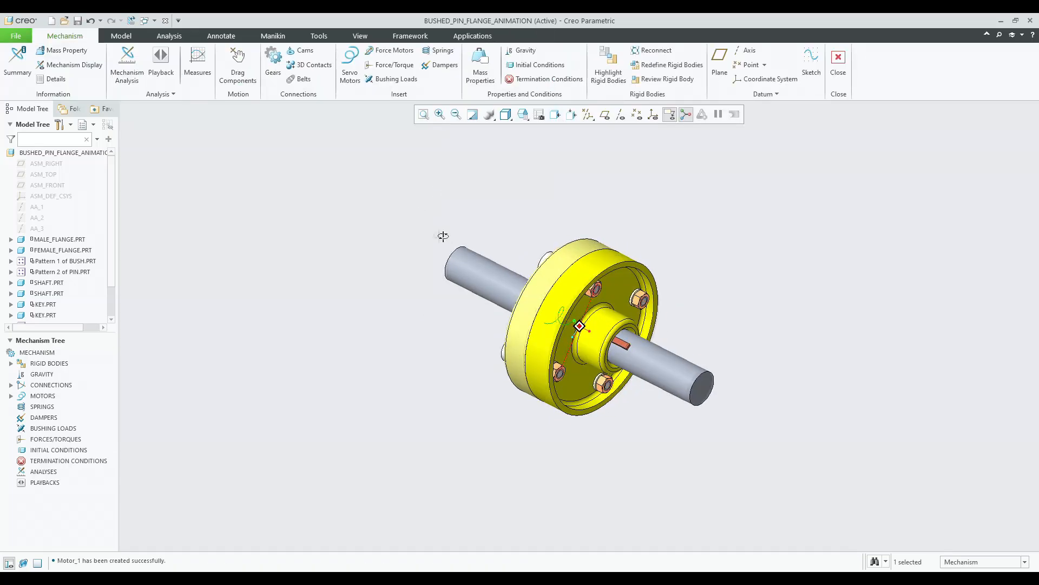
Define a Position mechanism analysis with an end time of 10, viewing the assembly from the FRONT orientation.
left_click(127, 65)
left_click(529, 119)
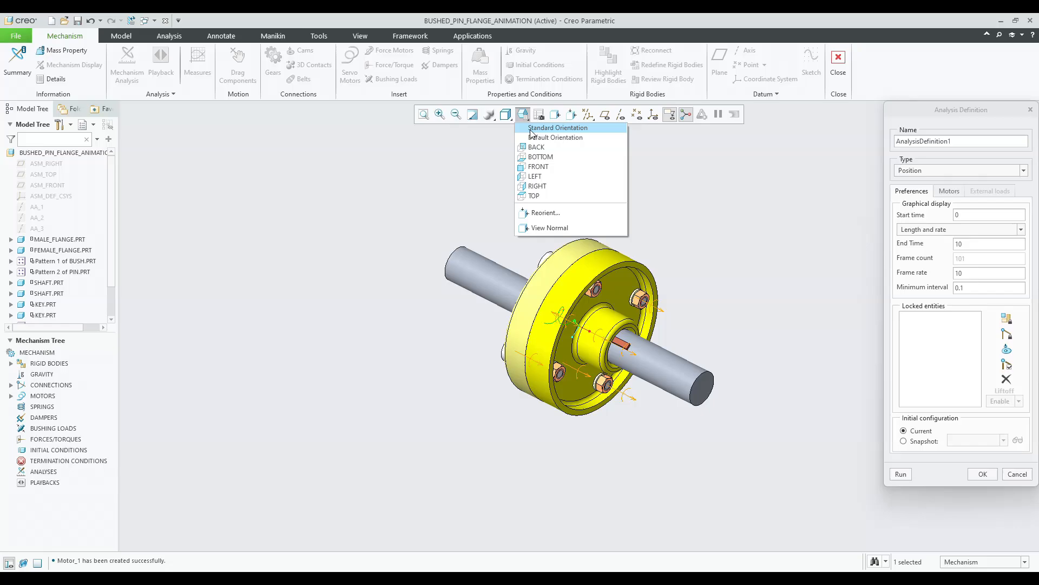
left_click(544, 158)
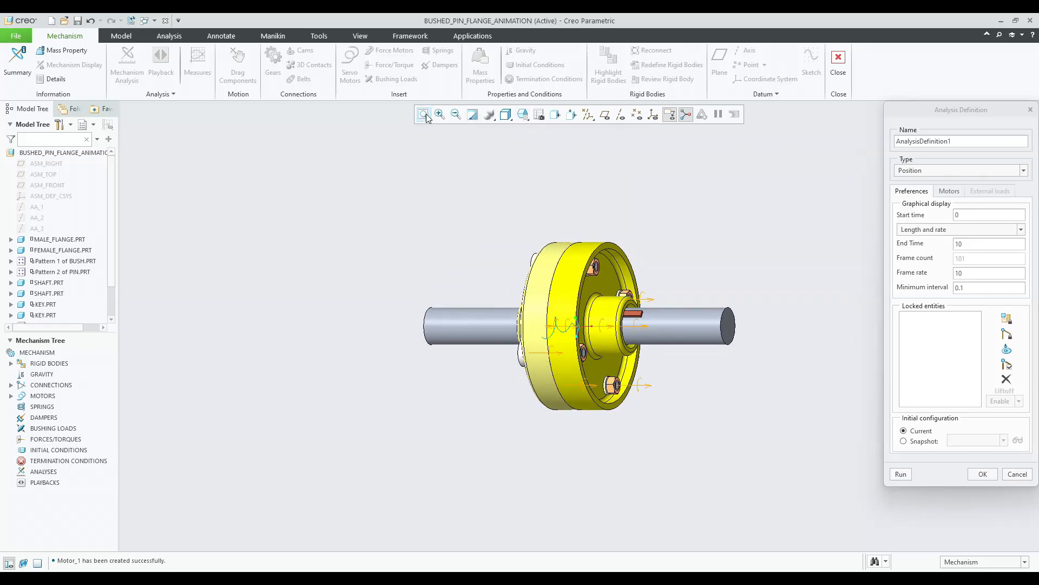
Define a second Position analysis with an end time of 100 and run it, overwriting the existing result set.
scroll(686, 276, "down", 4)
scroll(685, 276, "up", 3)
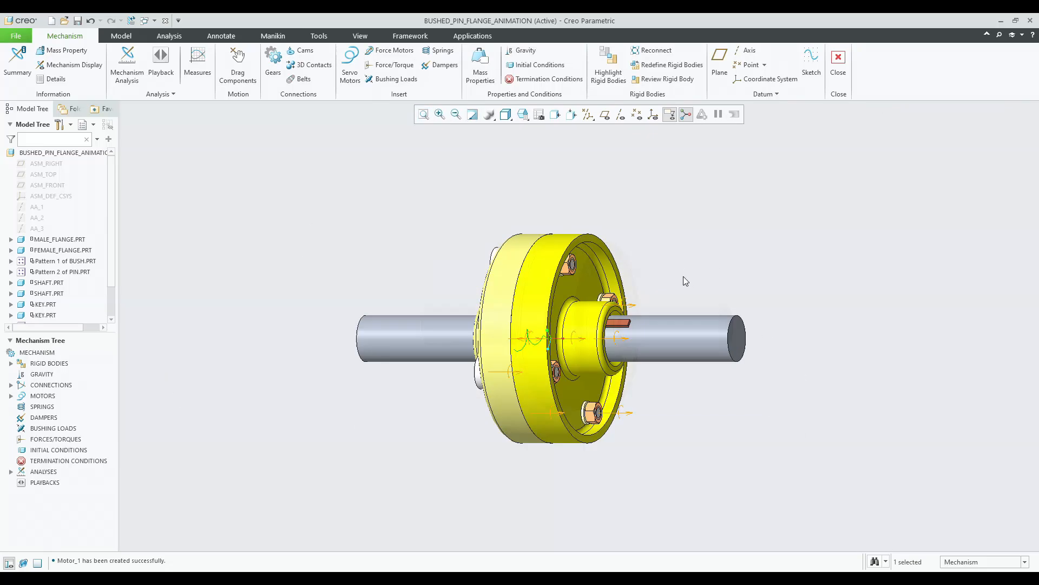
scroll(680, 285, "down", 1)
mouse_move(675, 287)
middle_mouse_down()
mouse_move(697, 318)
mouse_move(684, 245)
mouse_move(694, 287)
mouse_move(692, 278)
middle_mouse_up()
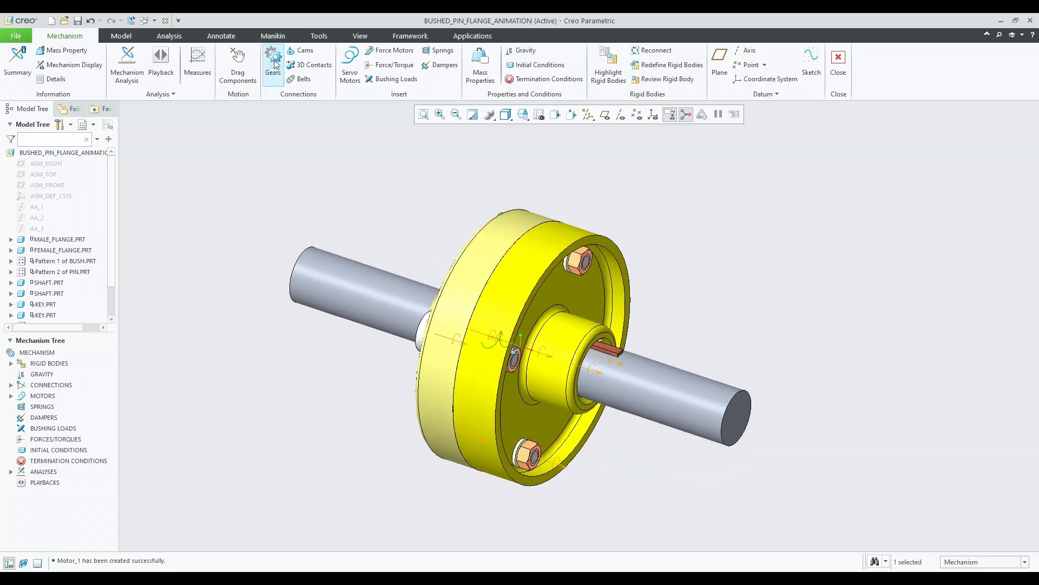
left_click(127, 64)
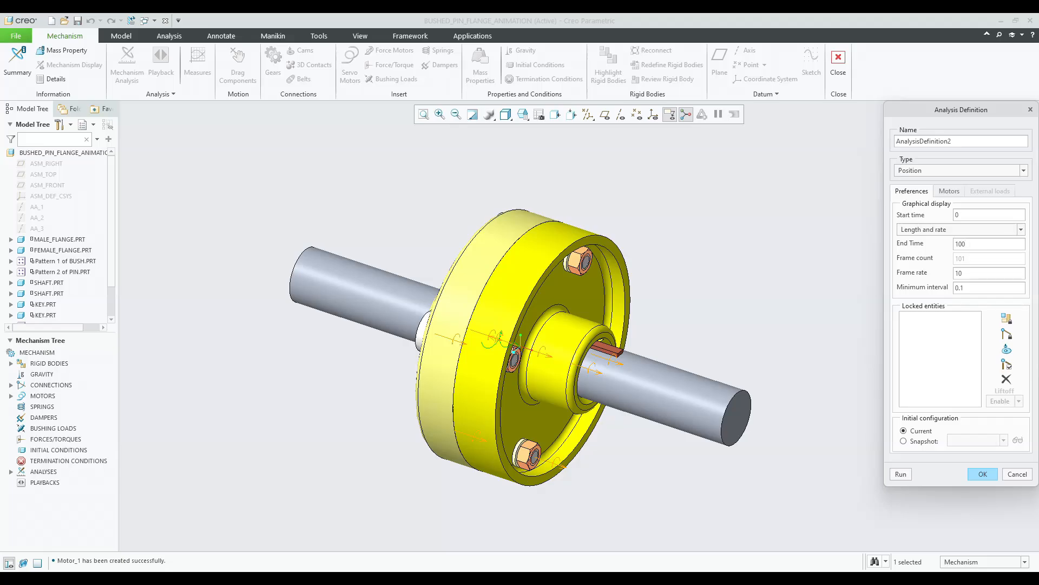
left_click(901, 474)
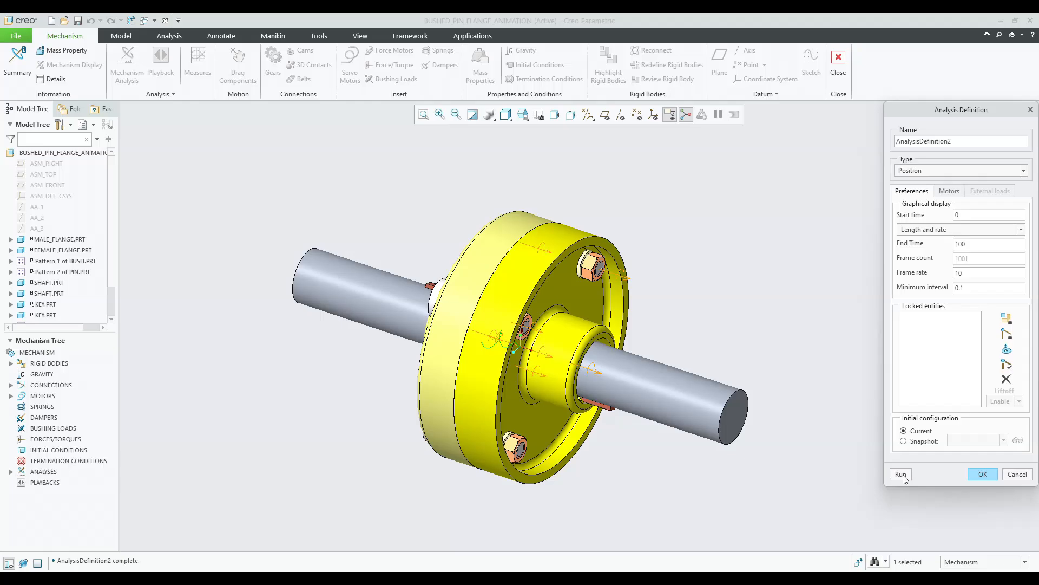
left_click(901, 474)
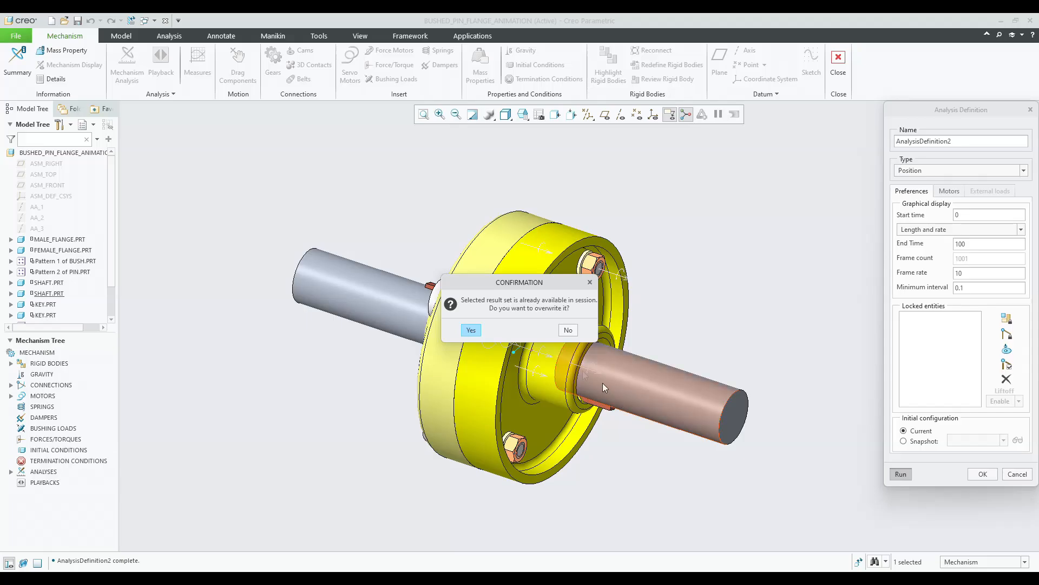
left_click(466, 330)
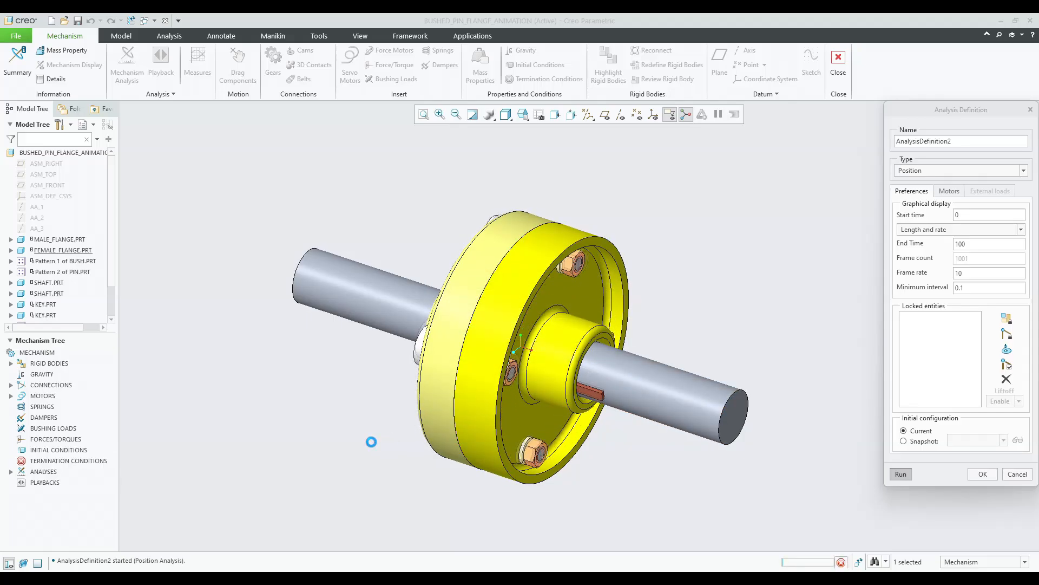